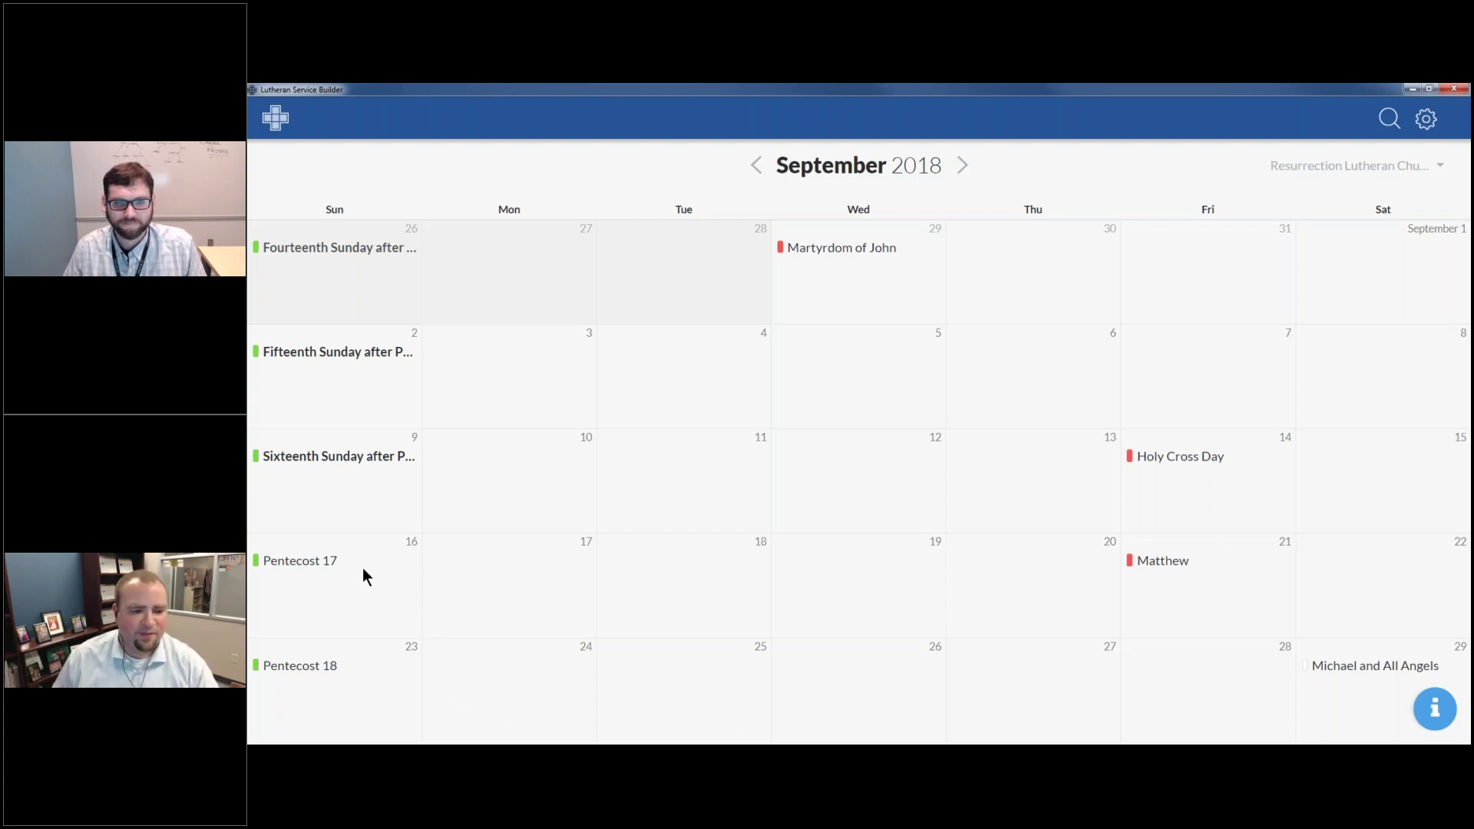
Step: Open the Pentecost 17 service on September 16 and search all hymns using the #hymns type filter
click(340, 568)
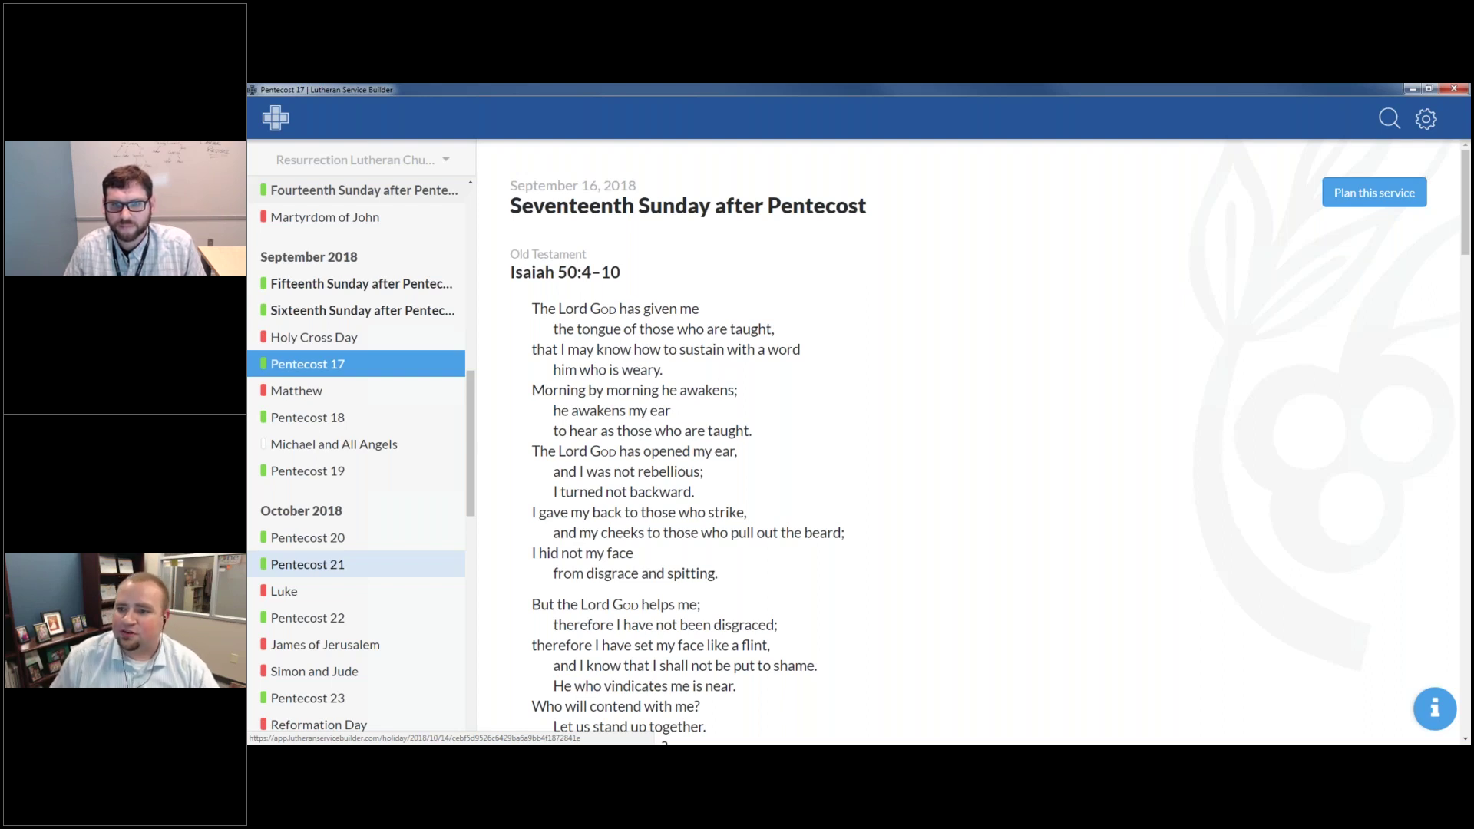
click(1388, 117)
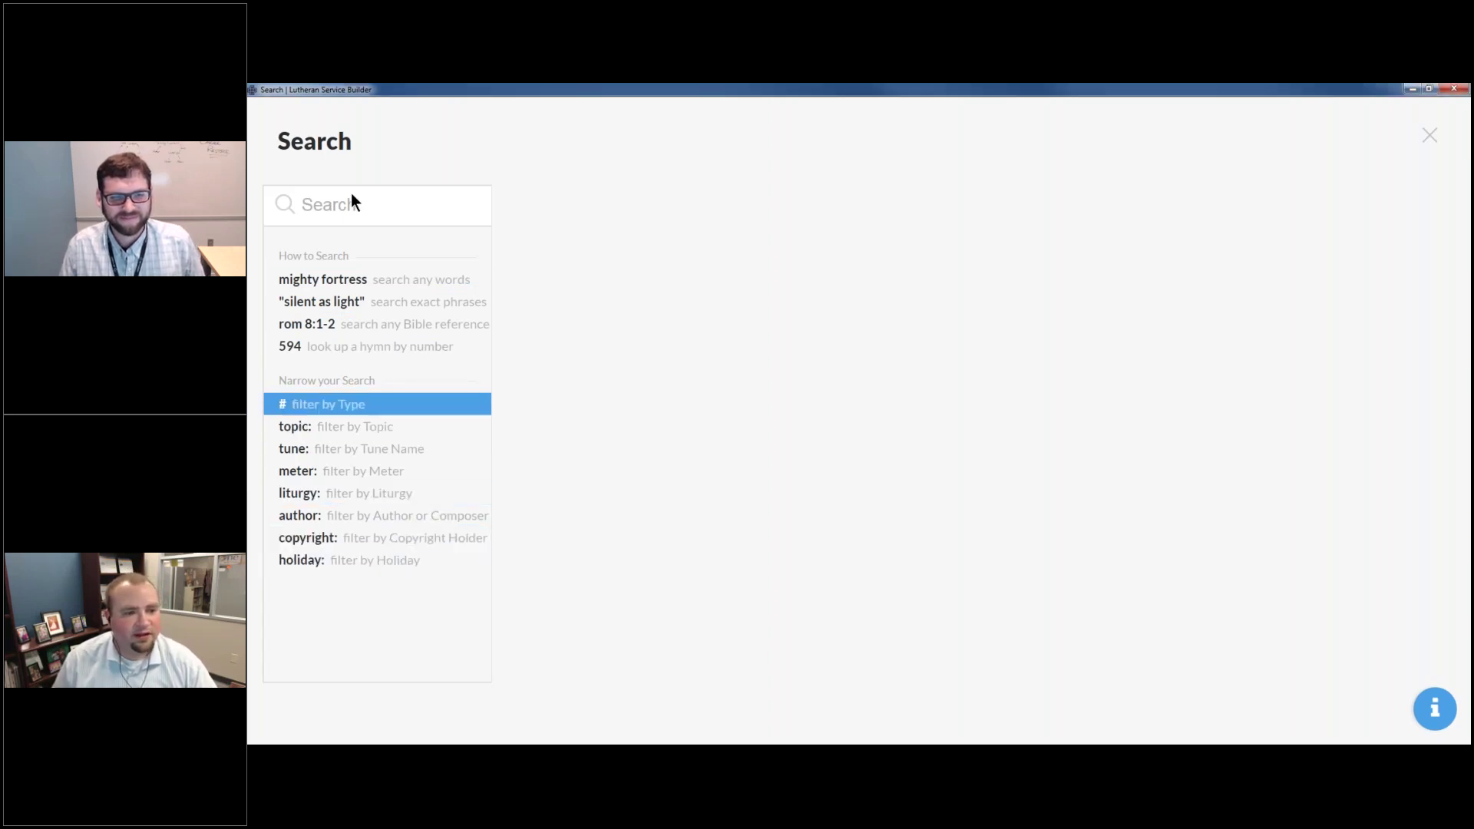
text(#)
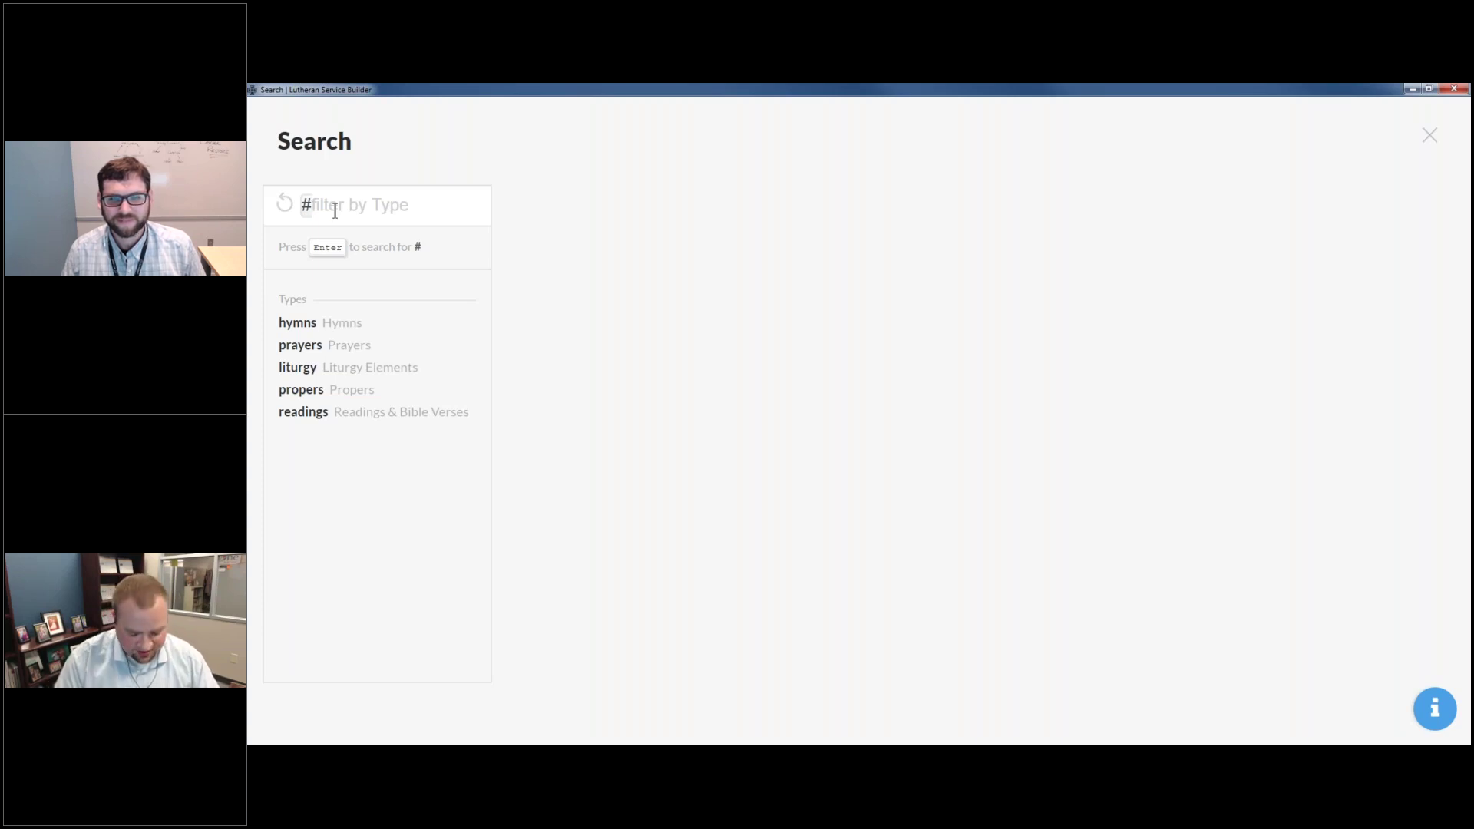
text(hymns)
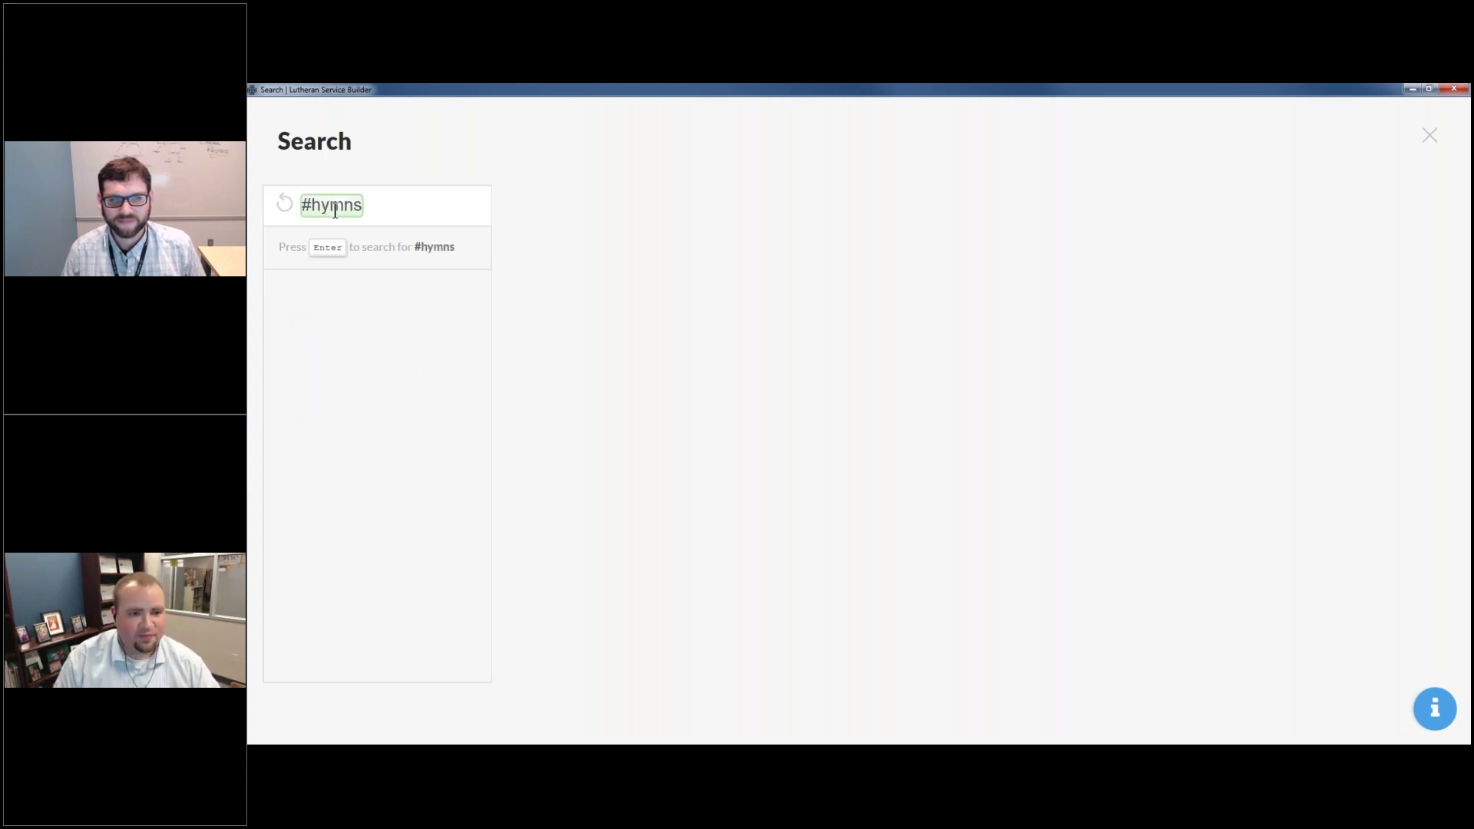
key(Return)
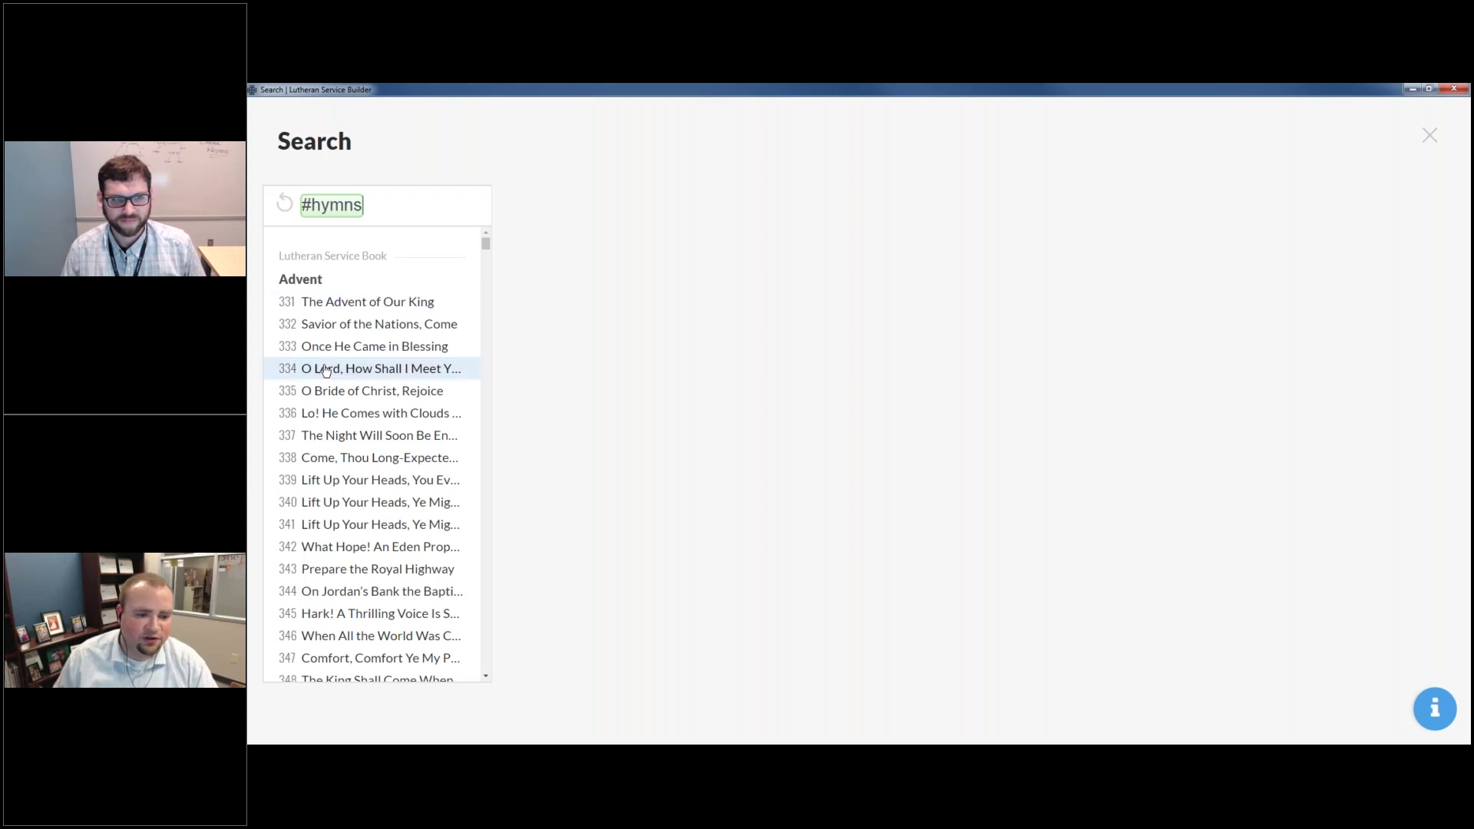
Step: Browse the hymn list from the Advent hymns through the Christmas section and return to its beginning
scroll(338, 380, down, 5)
scroll(347, 382, down, 2)
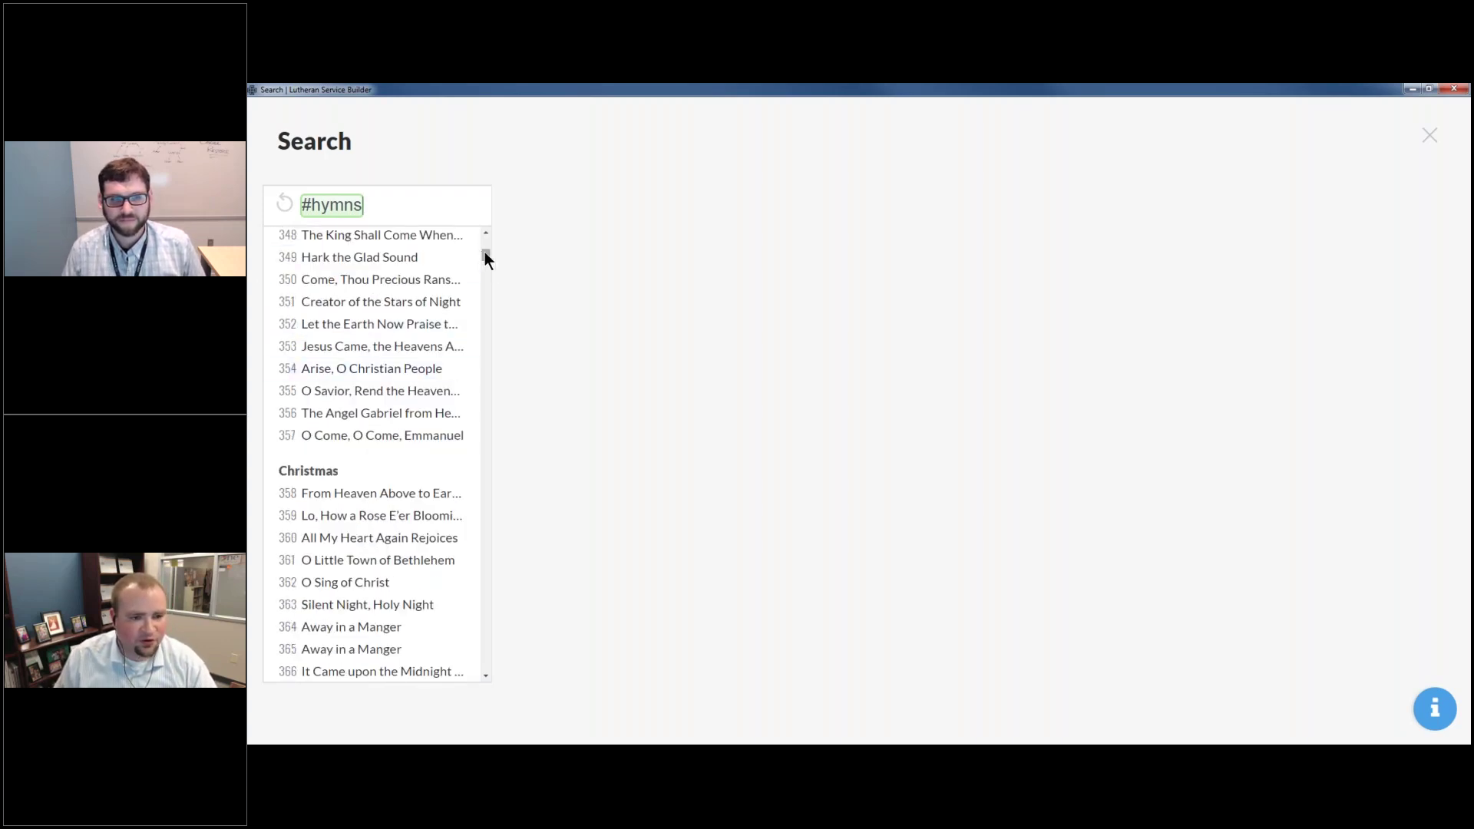
scroll(456, 324, down, 7)
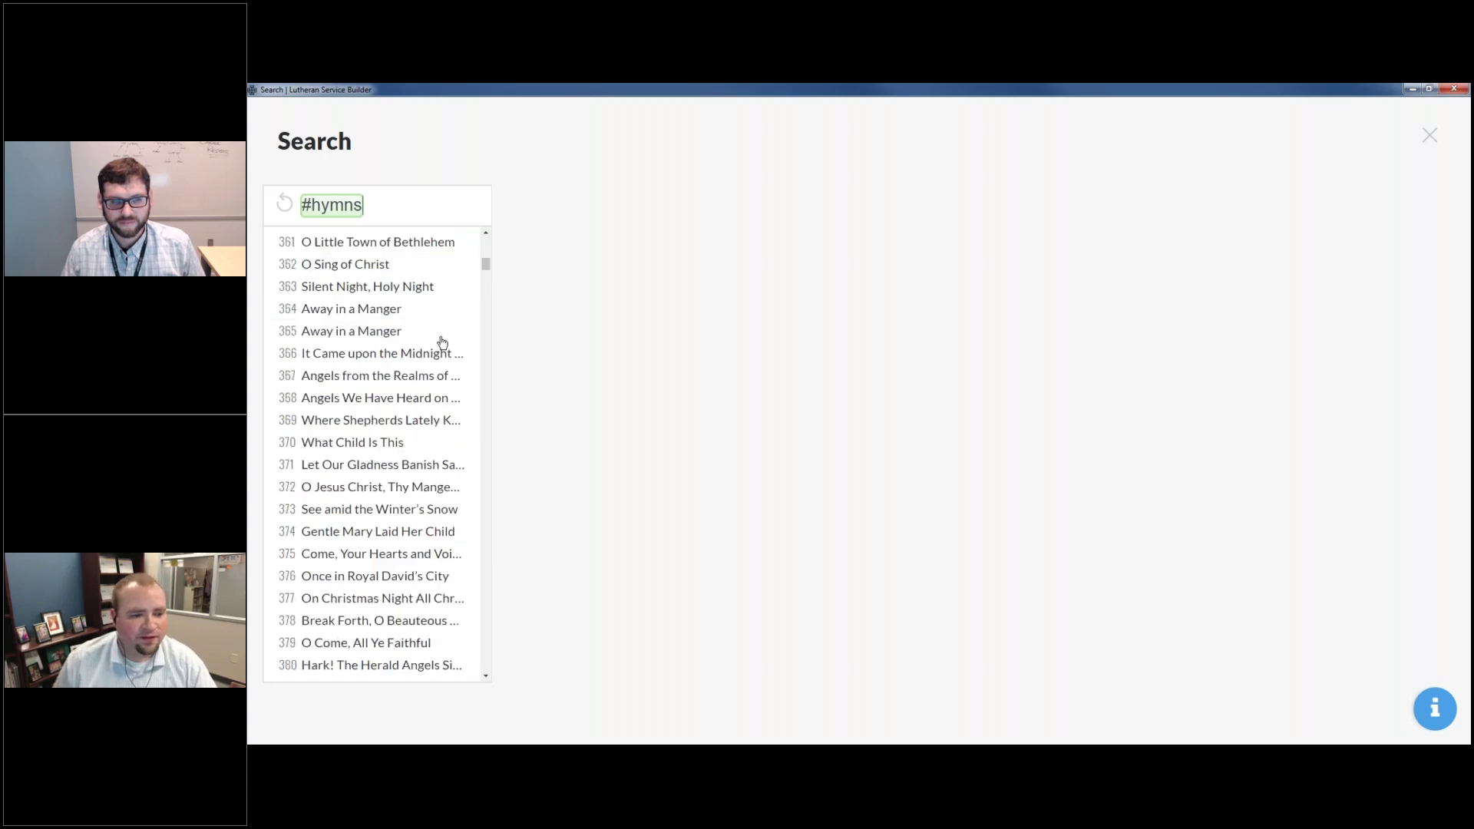
drag(487, 277, 478, 188)
drag(483, 263, 487, 240)
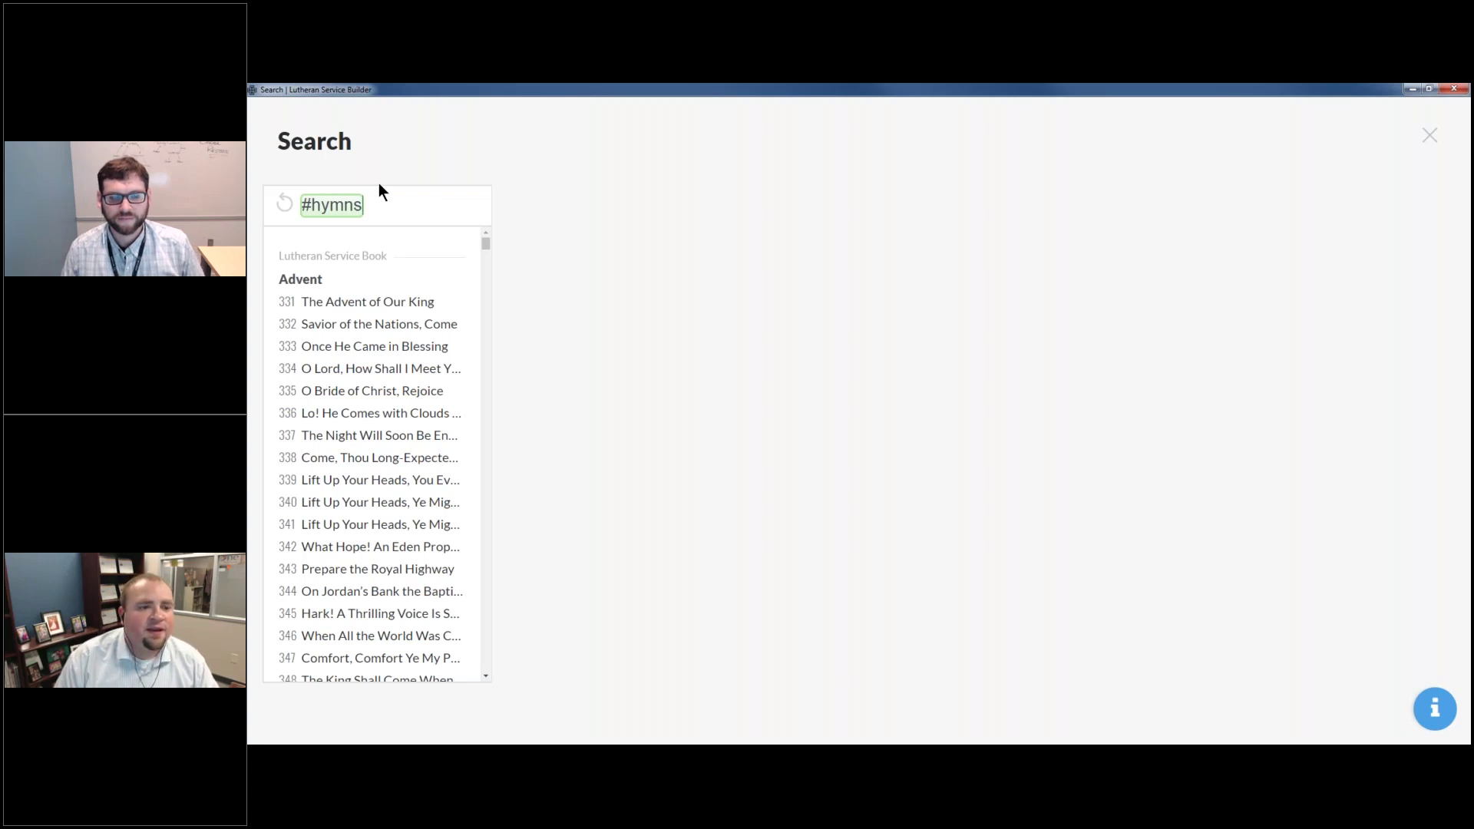
Step: Shorten the #hymns filter, complete it again from the suggestion, and clear the search field
key(BackSpace)
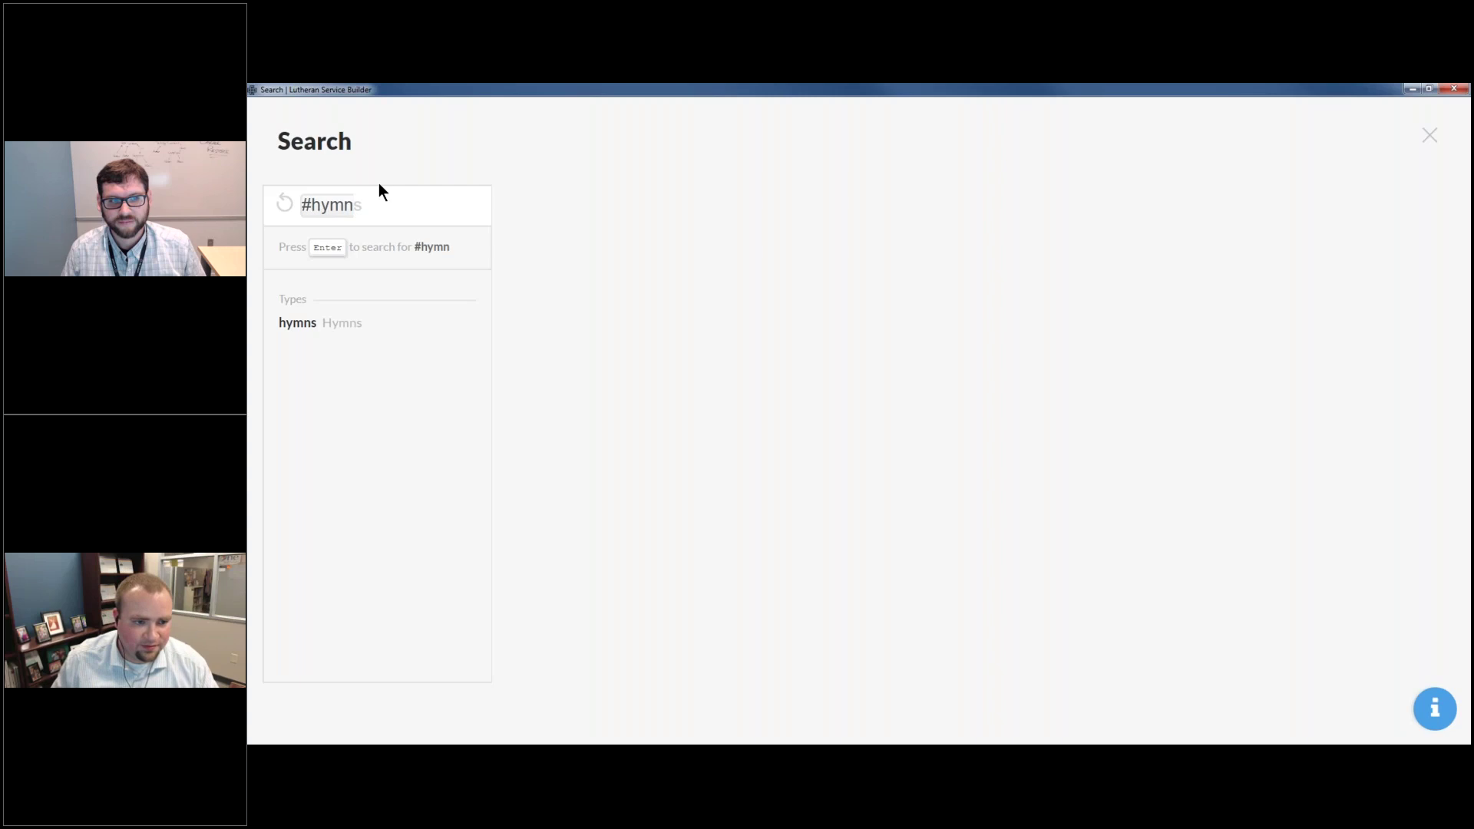
key(Tab)
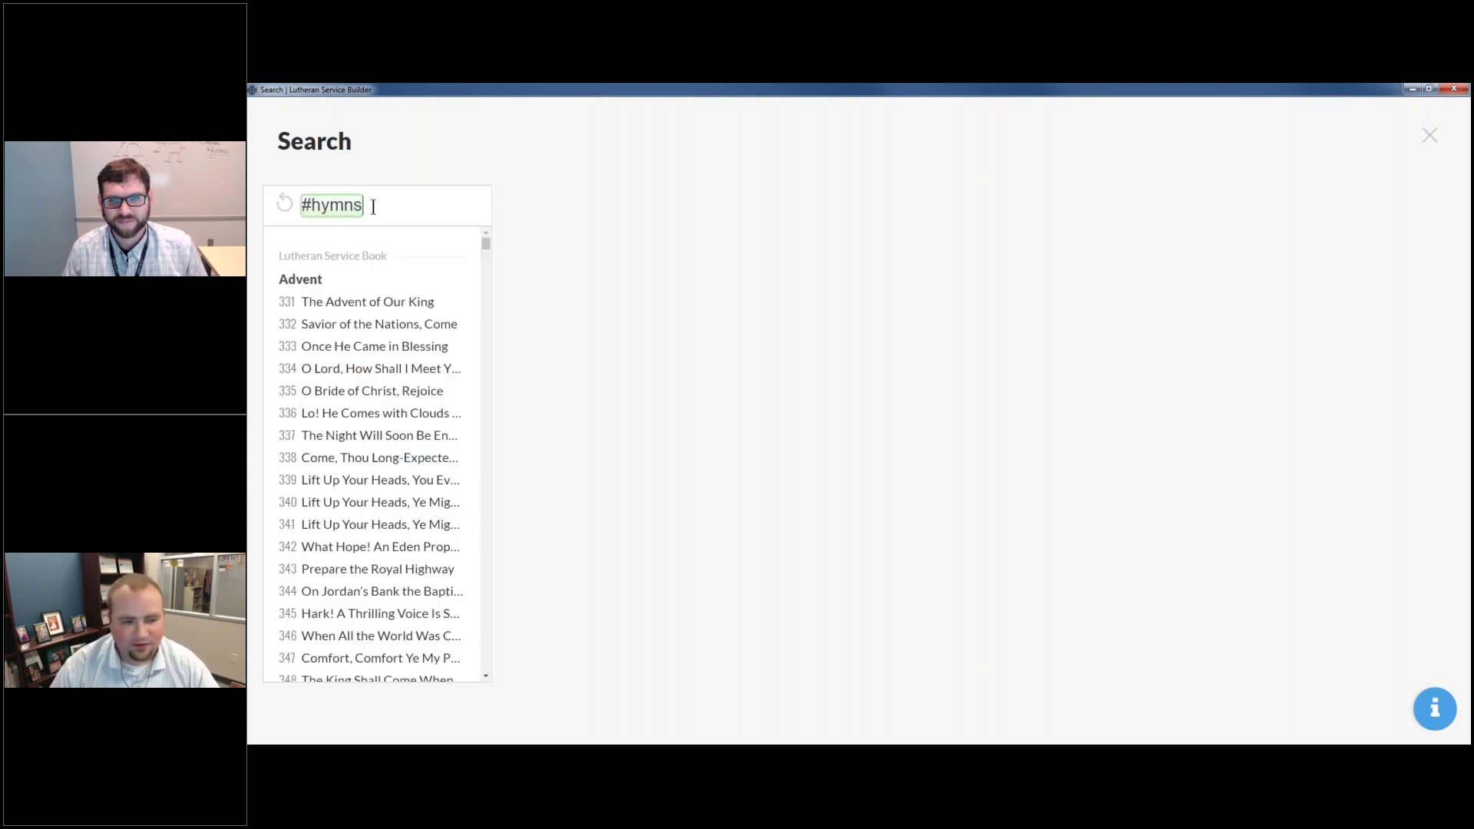
key(BackSpace)
key(BackSpace)
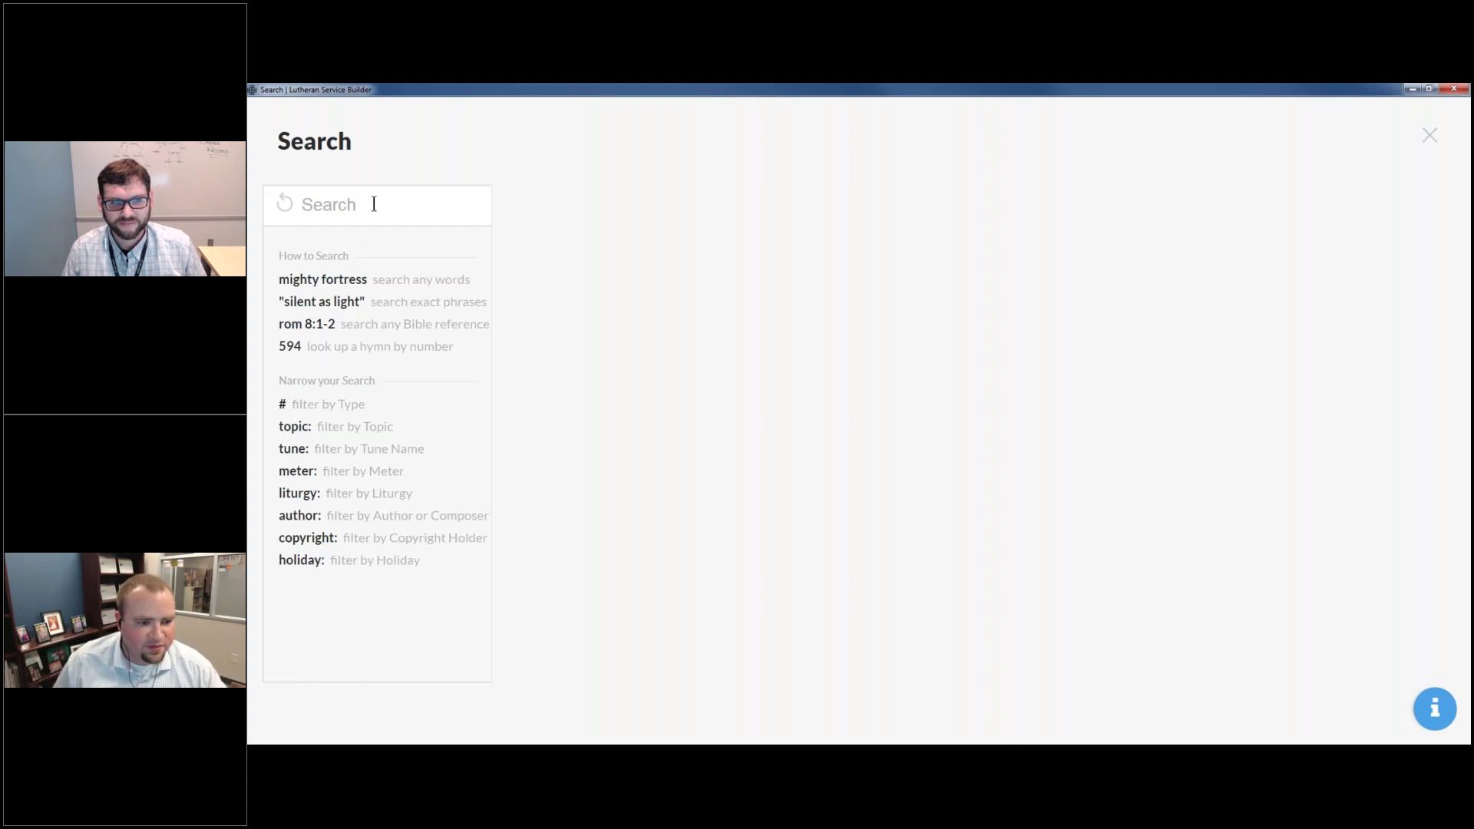
Step: Filter the search by type for Liturgy Elements with #liturgy and run it
click(349, 408)
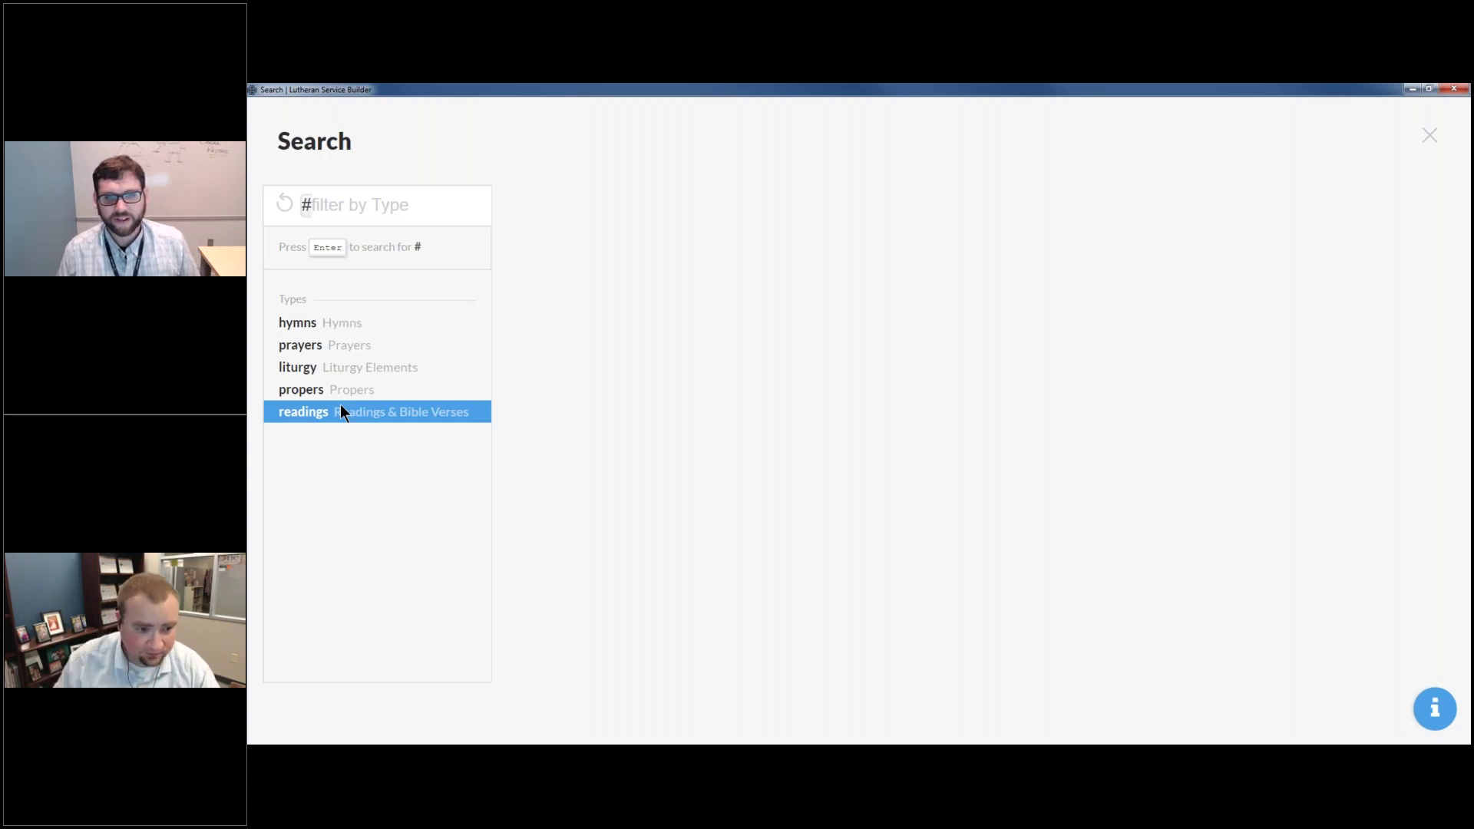
click(411, 372)
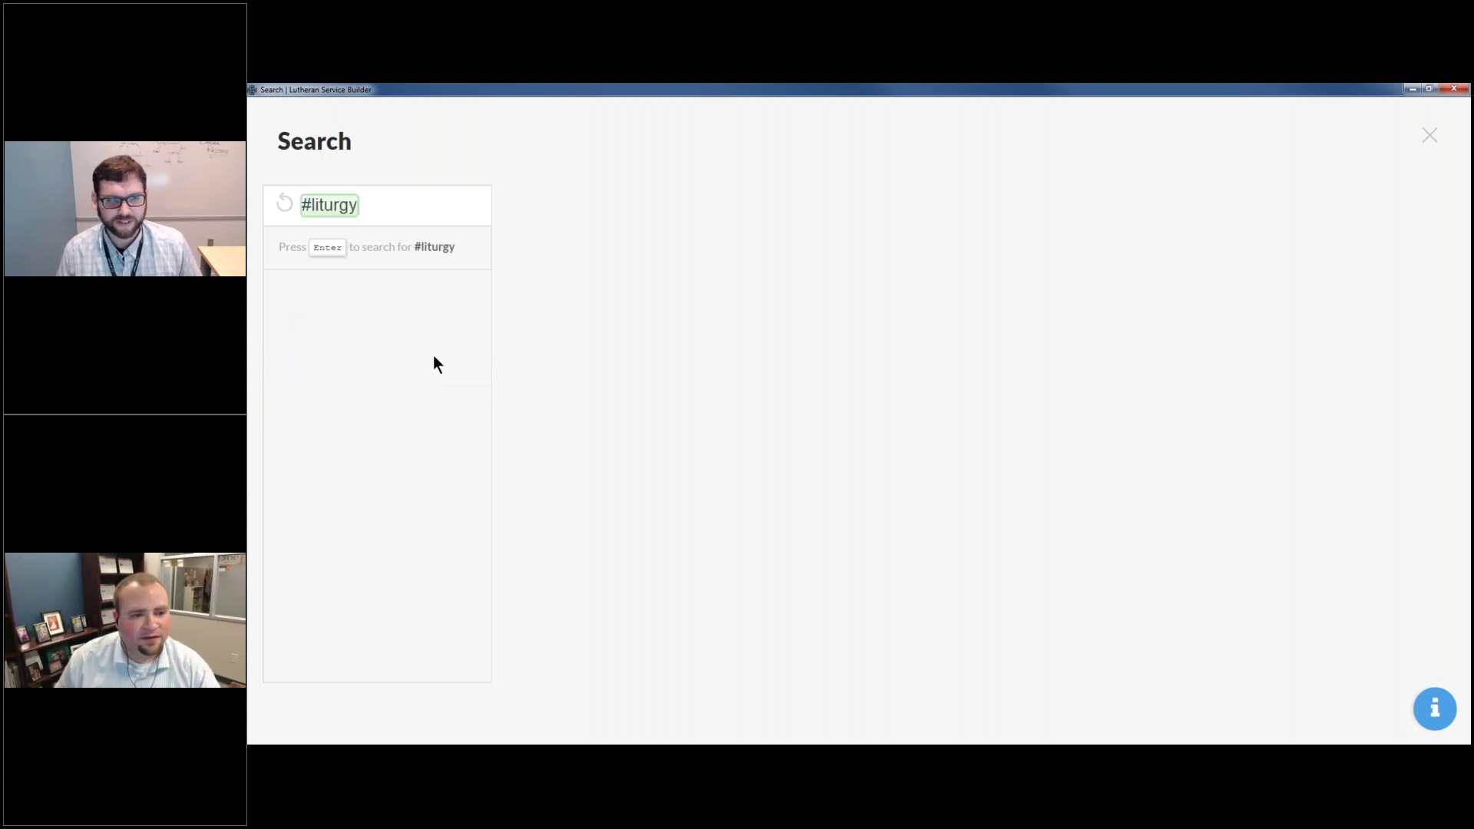
key(Return)
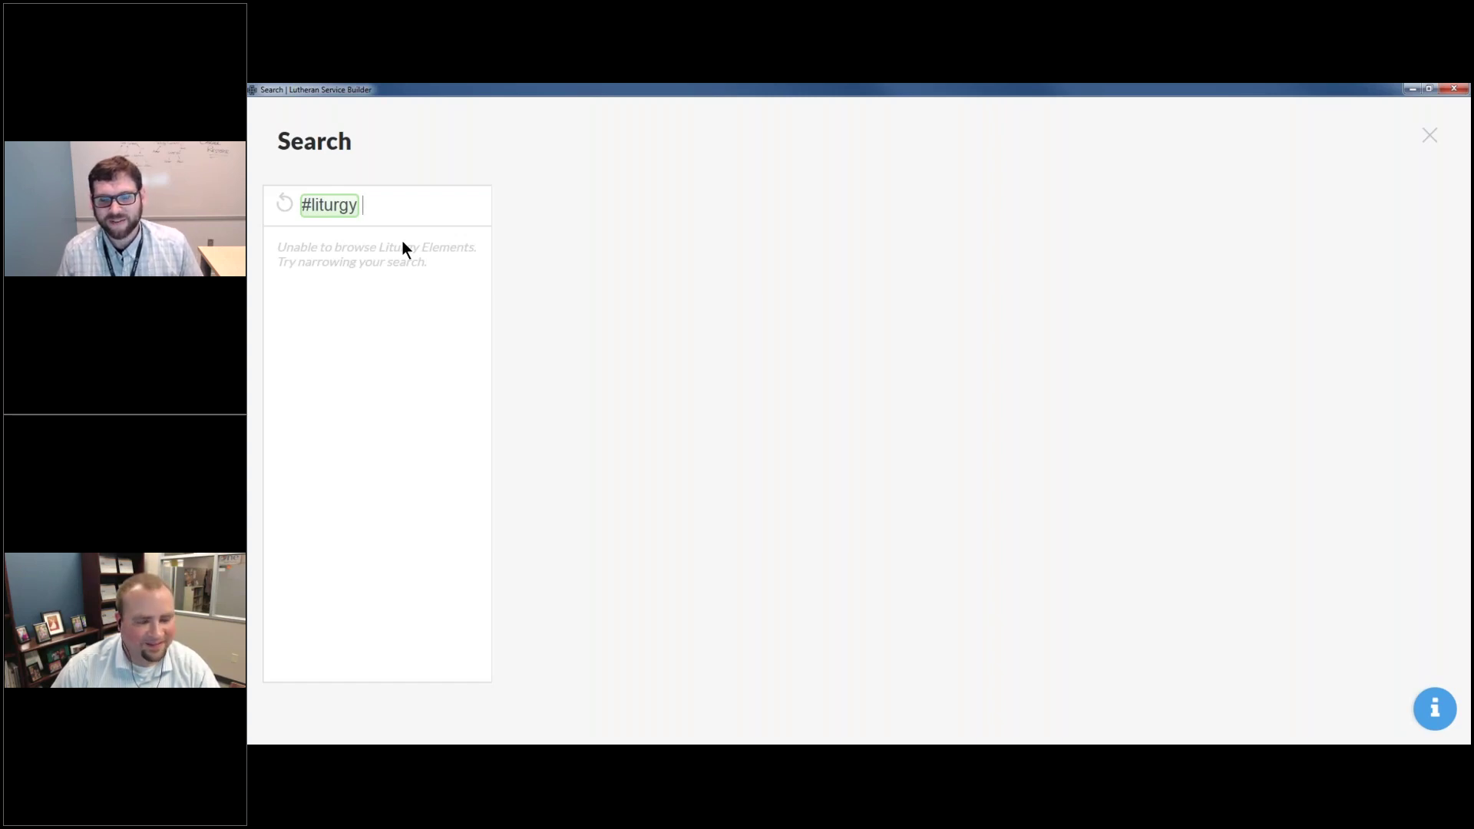
Step: Replace the liturgy filter with the #readings type for Readings & Bible Verses and run the search
key(BackSpace)
key(BackSpace)
key(BackSpace)
key(BackSpace)
key(BackSpace)
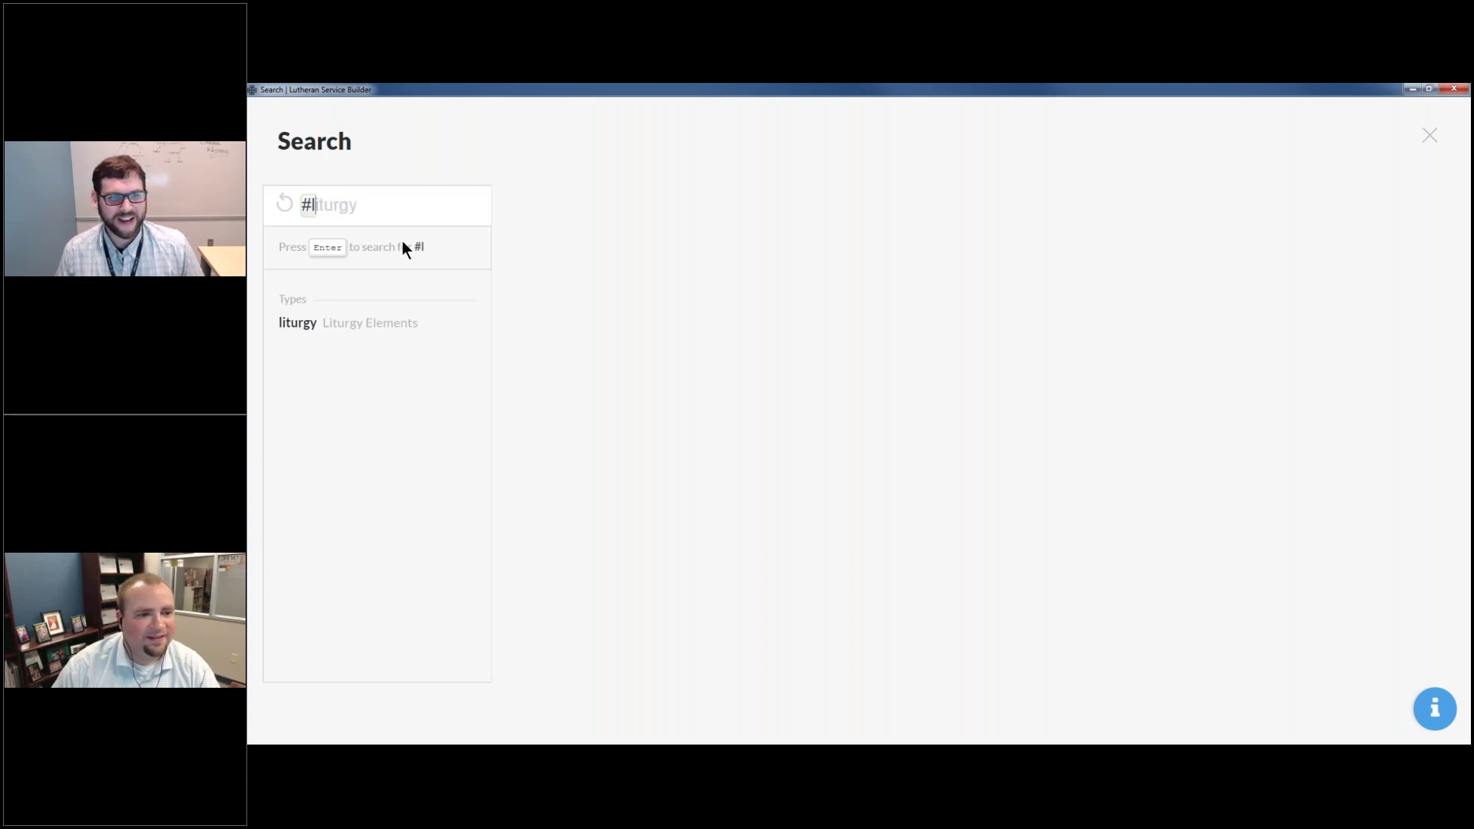
key(BackSpace)
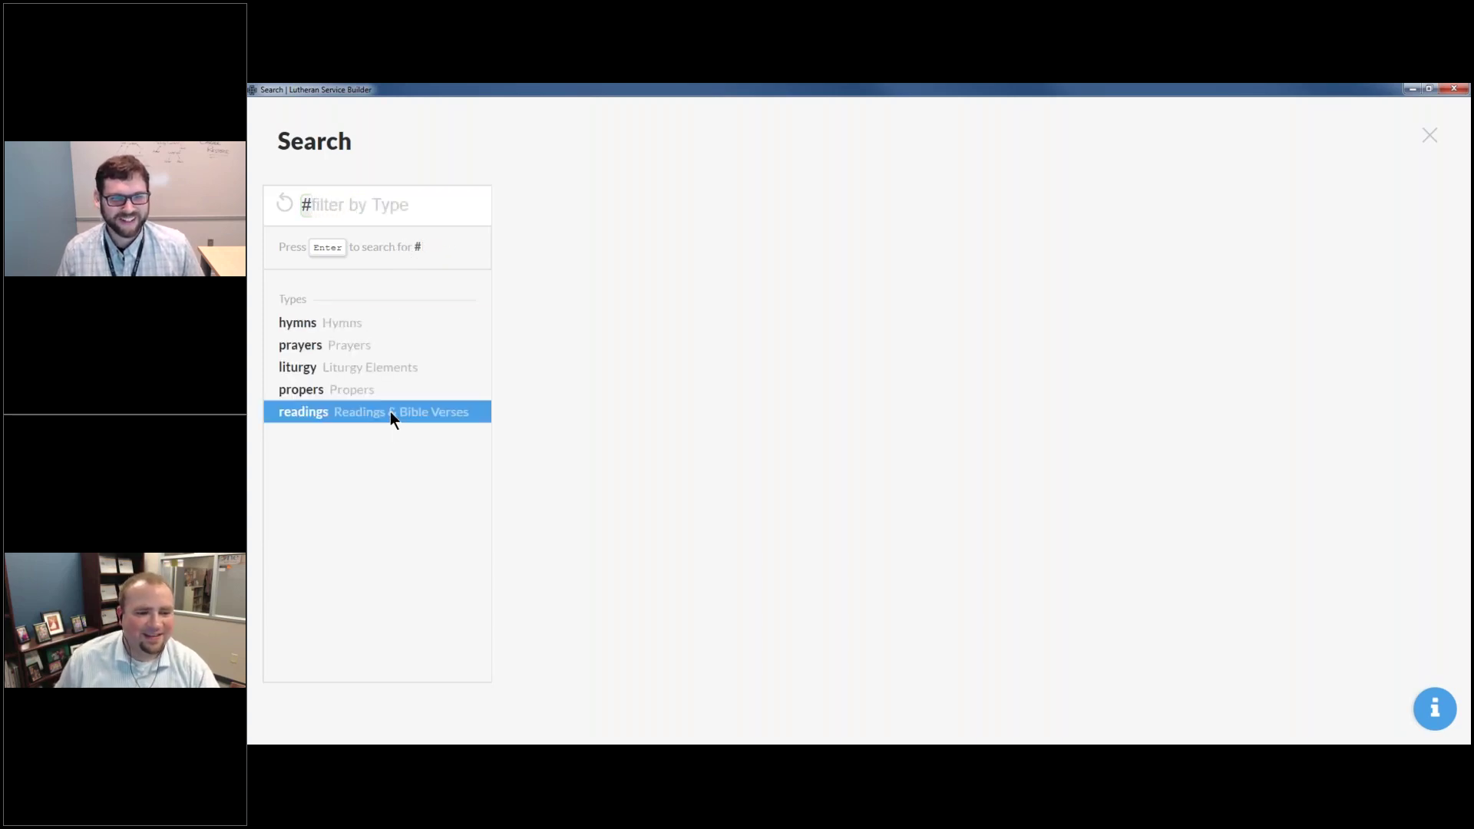
click(310, 419)
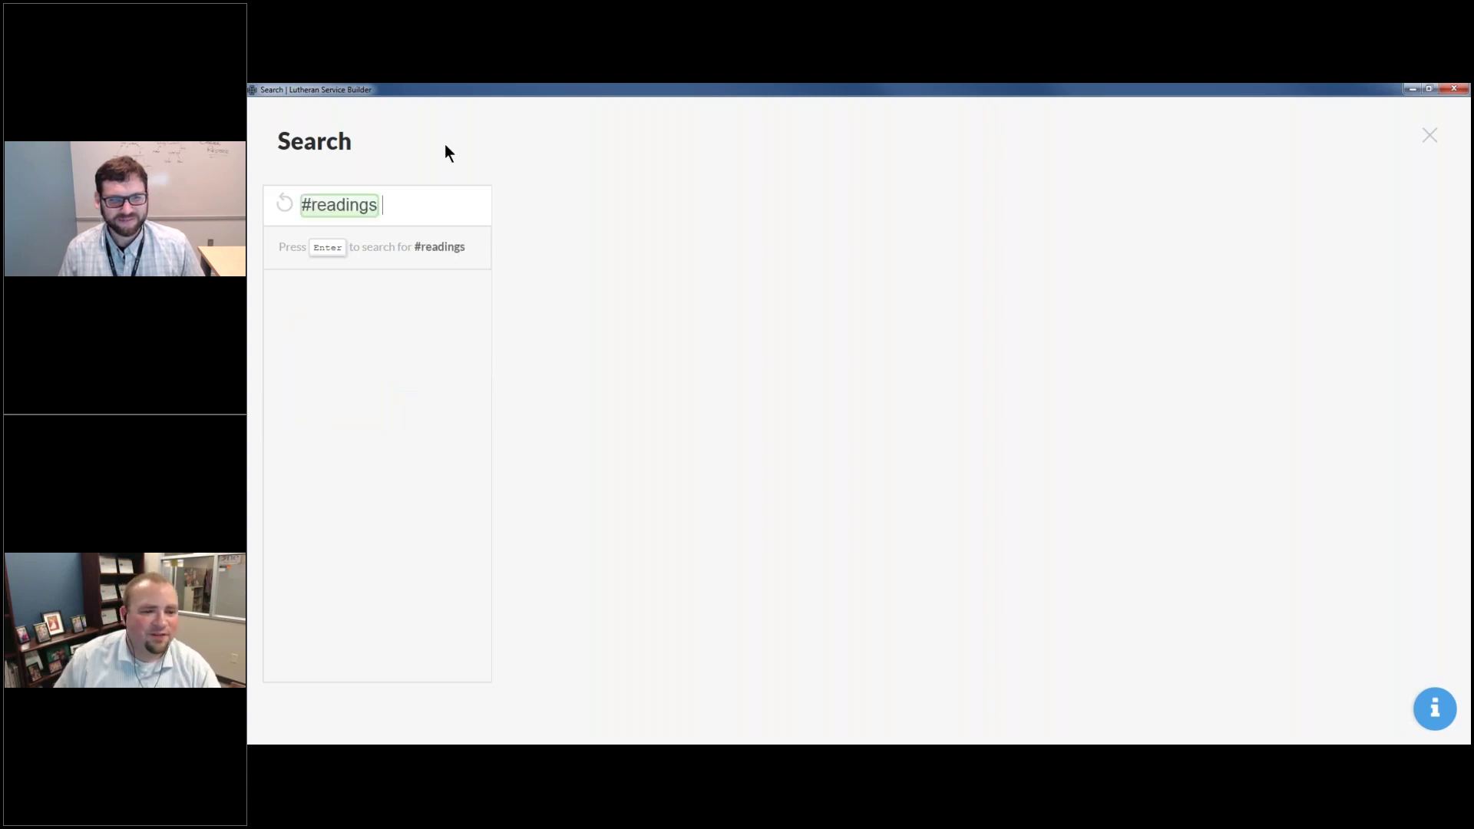
key(Return)
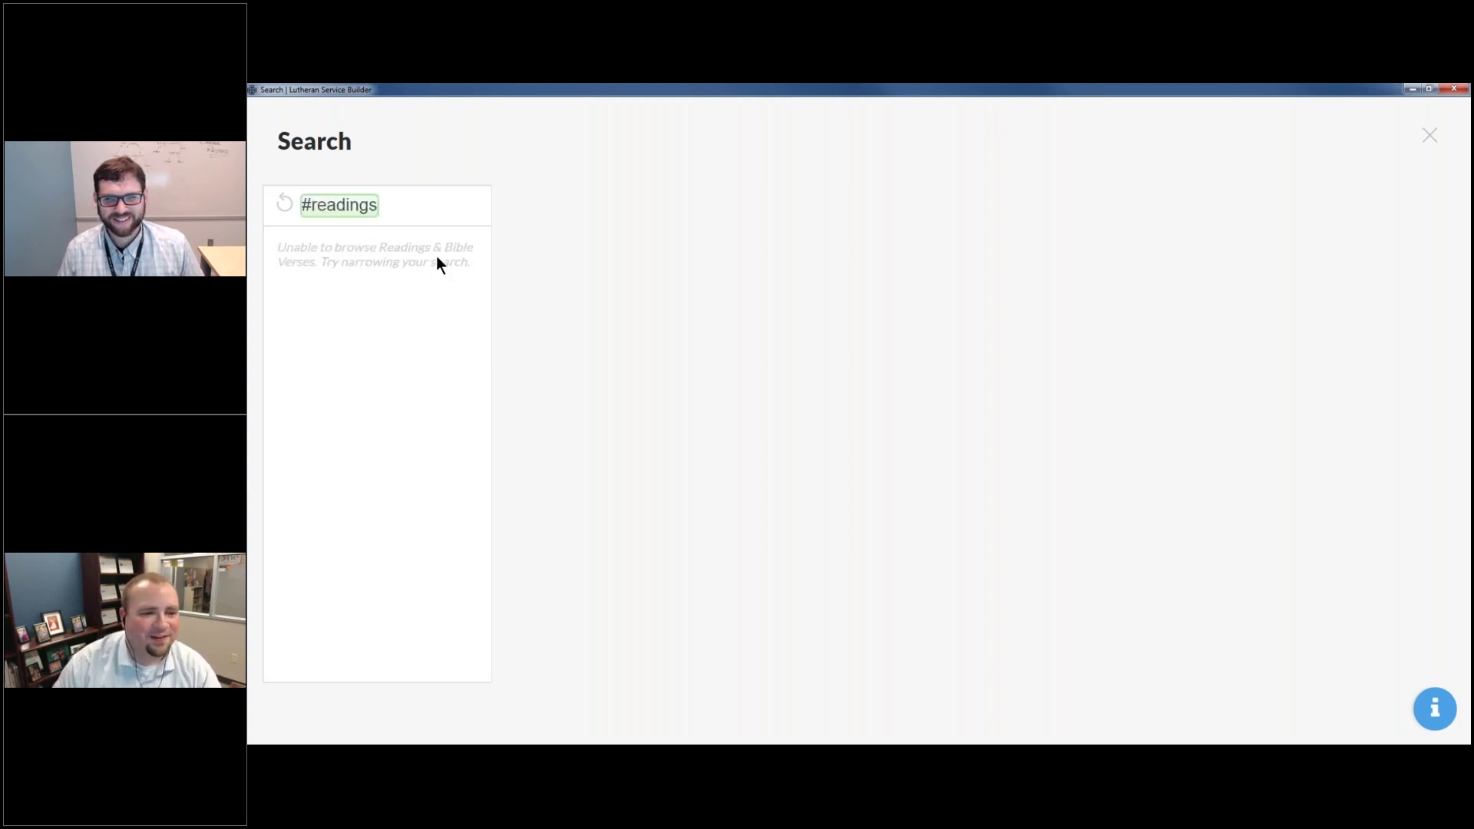
Step: Replace the readings filter with the example search mighty fortress and open hymn 626, Come, Let Us Eat
key(BackSpace)
key(BackSpace)
key(BackSpace)
key(BackSpace)
key(BackSpace)
key(BackSpace)
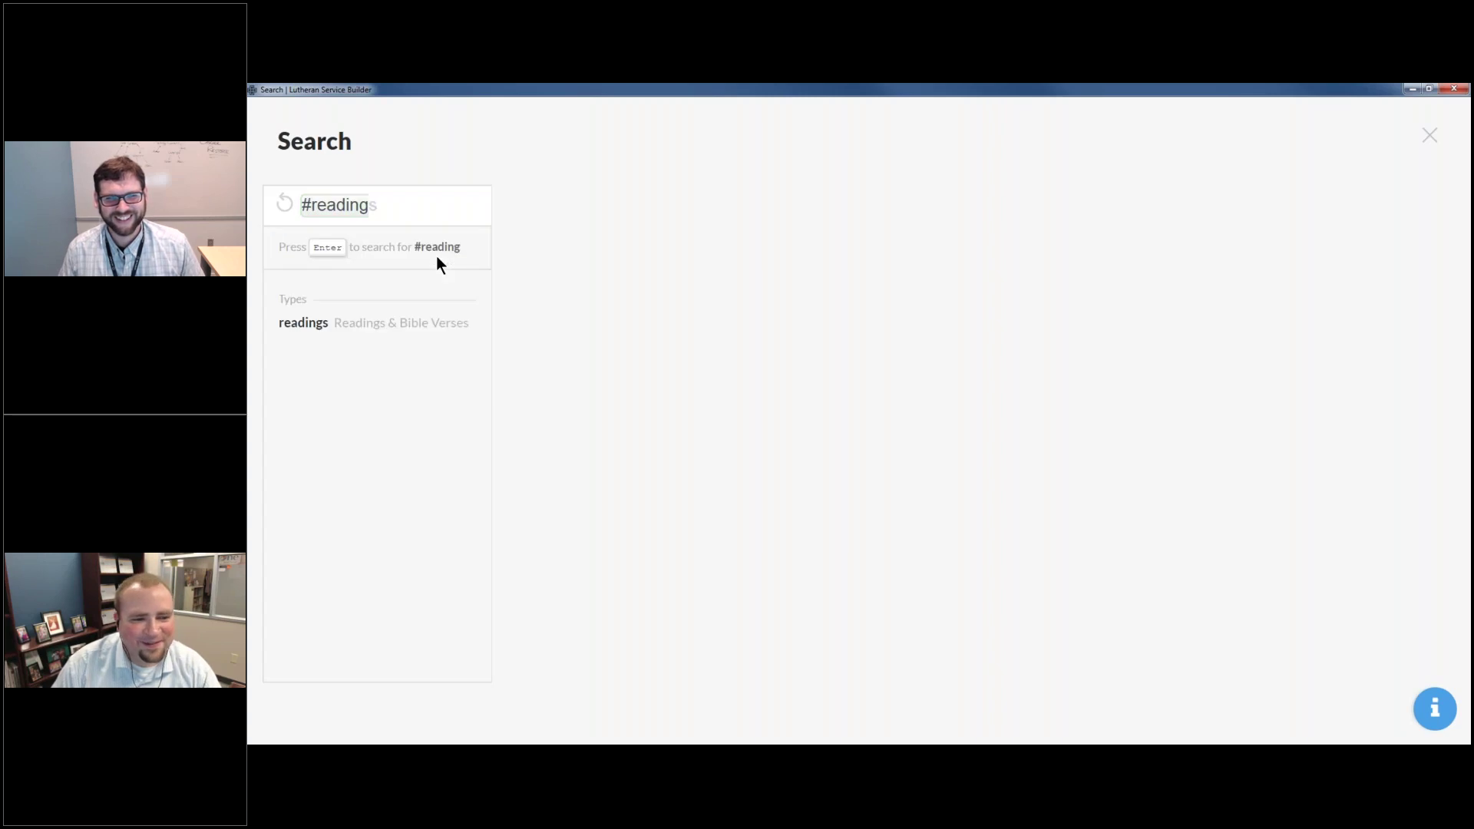
key(BackSpace)
key(BackSpace)
key(BackSpace)
key(BackSpace)
key(BackSpace)
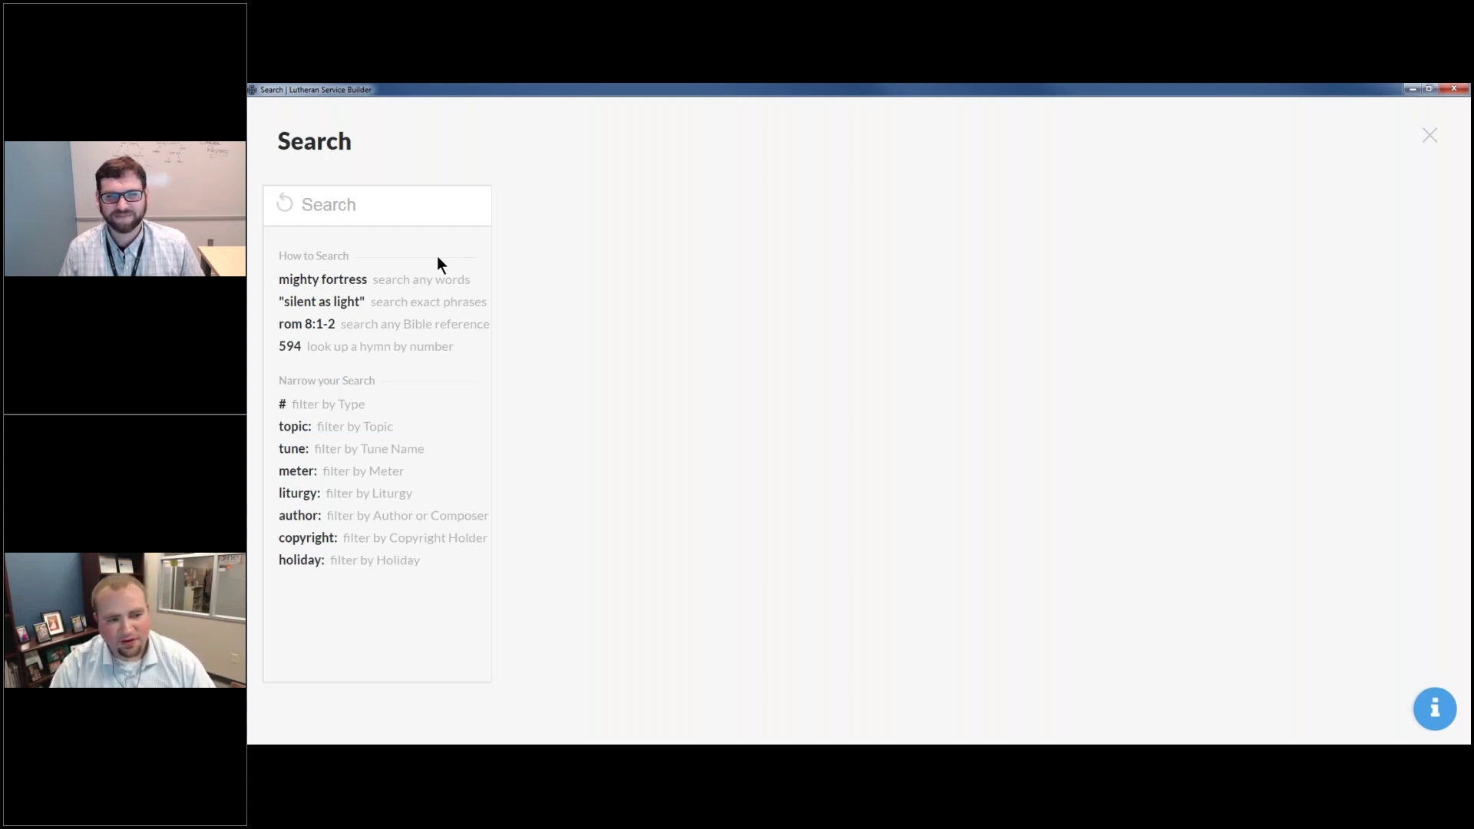
click(358, 279)
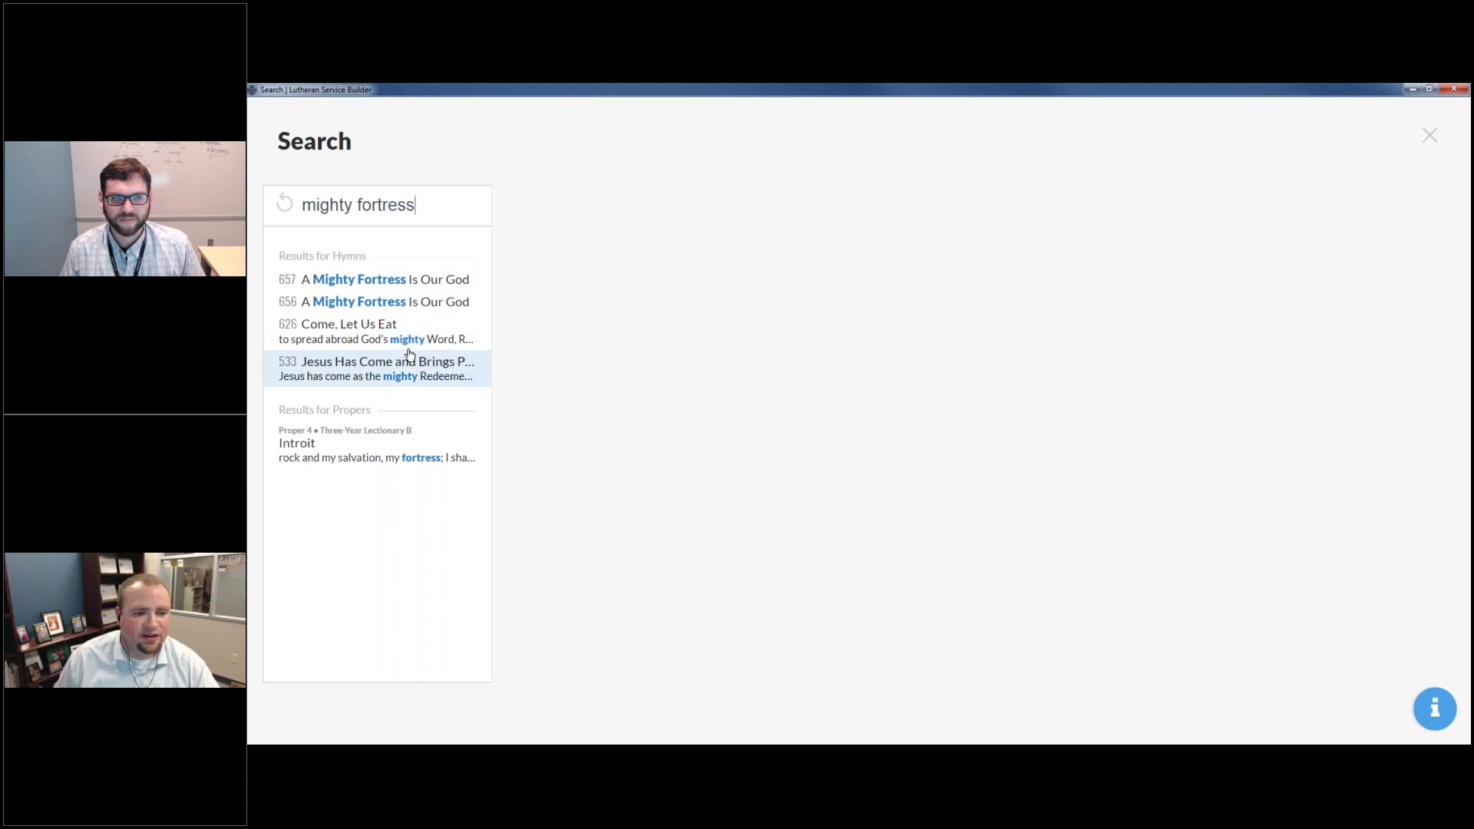
click(350, 330)
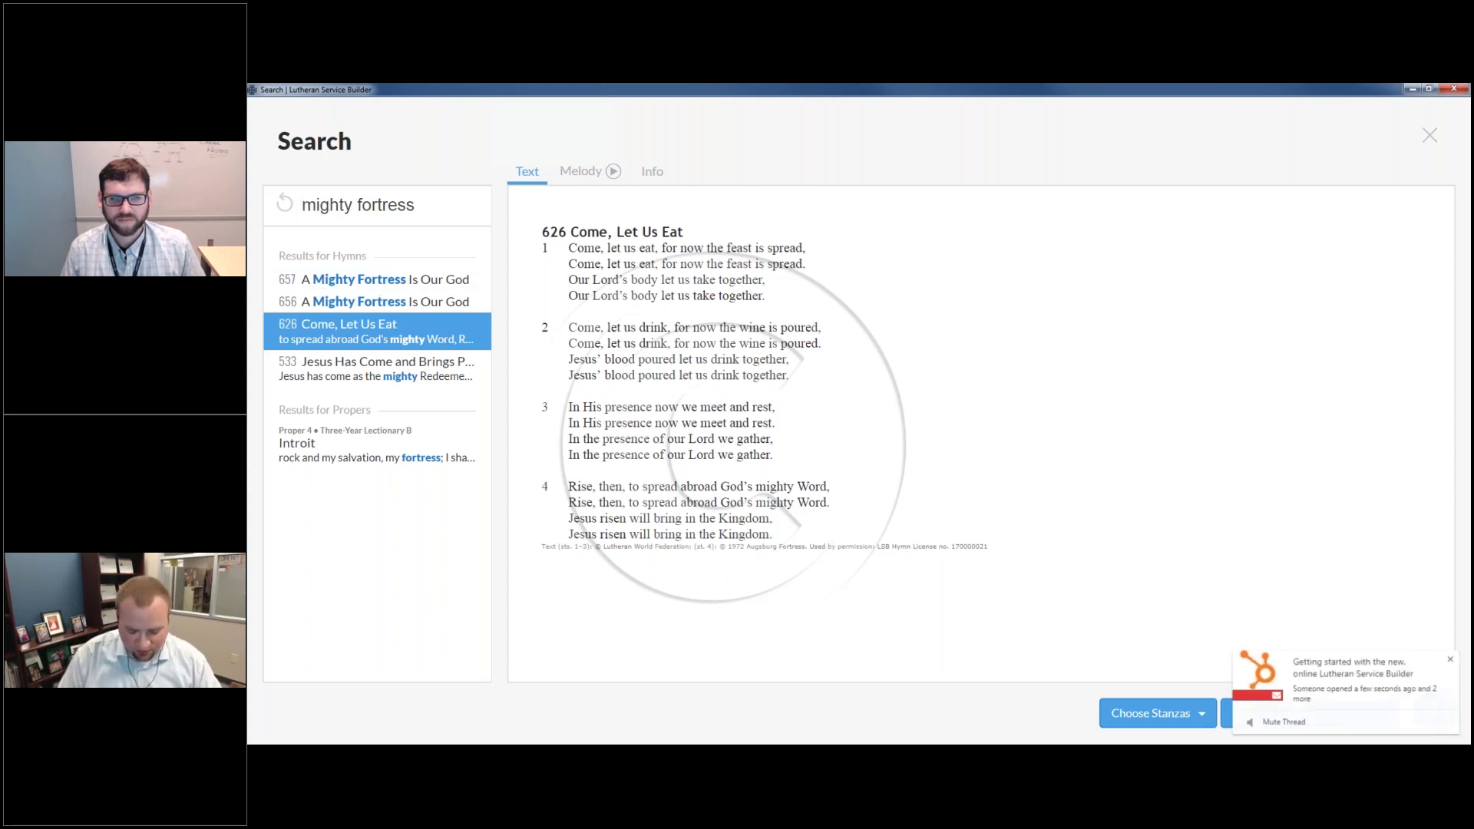
Step: Search for the exact phrase "mighty fortress" in quotation marks and view hymns 657 and 656
key(Home)
text(")
key(End)
text(")
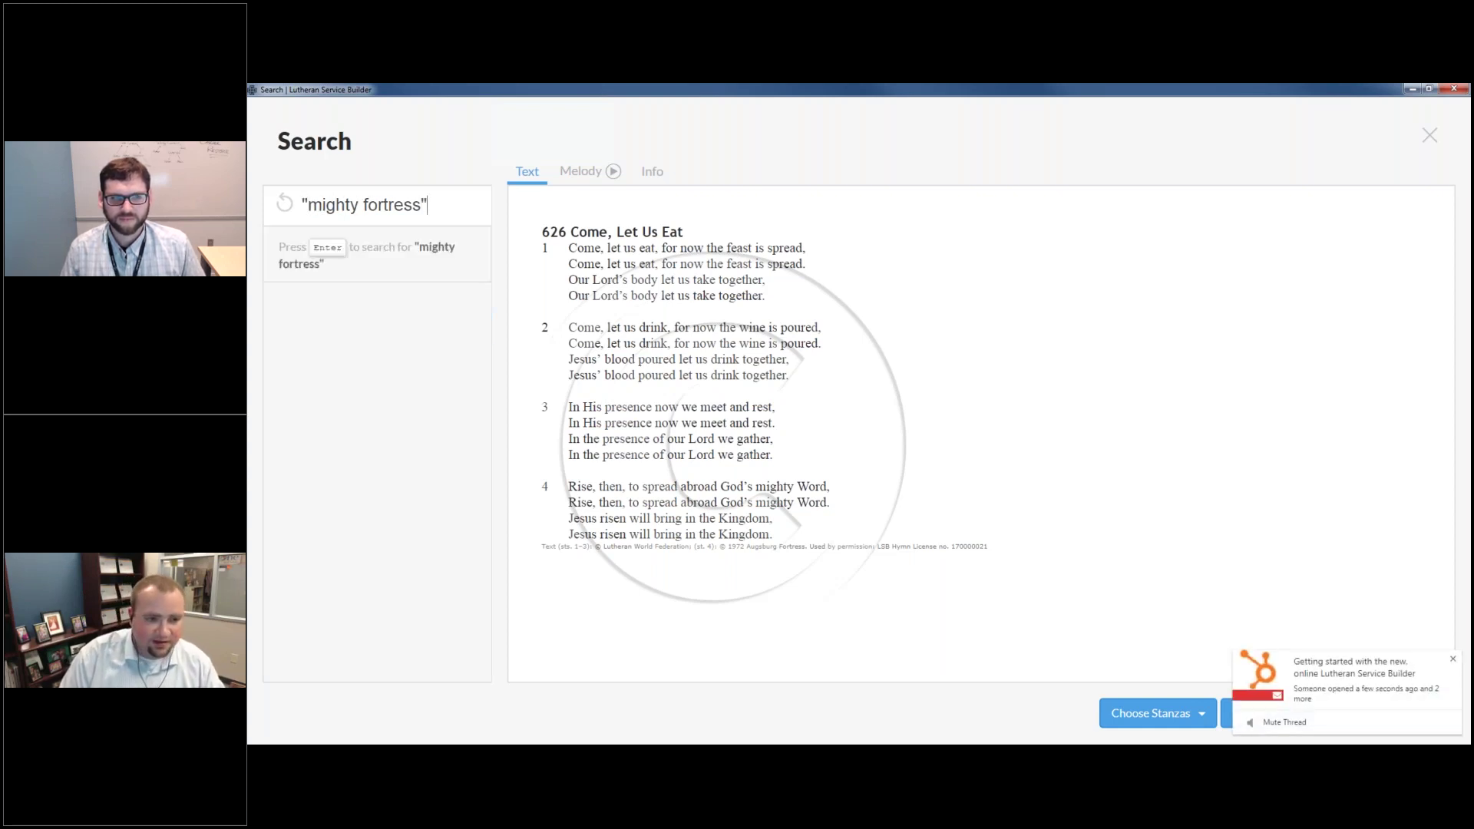
key(Return)
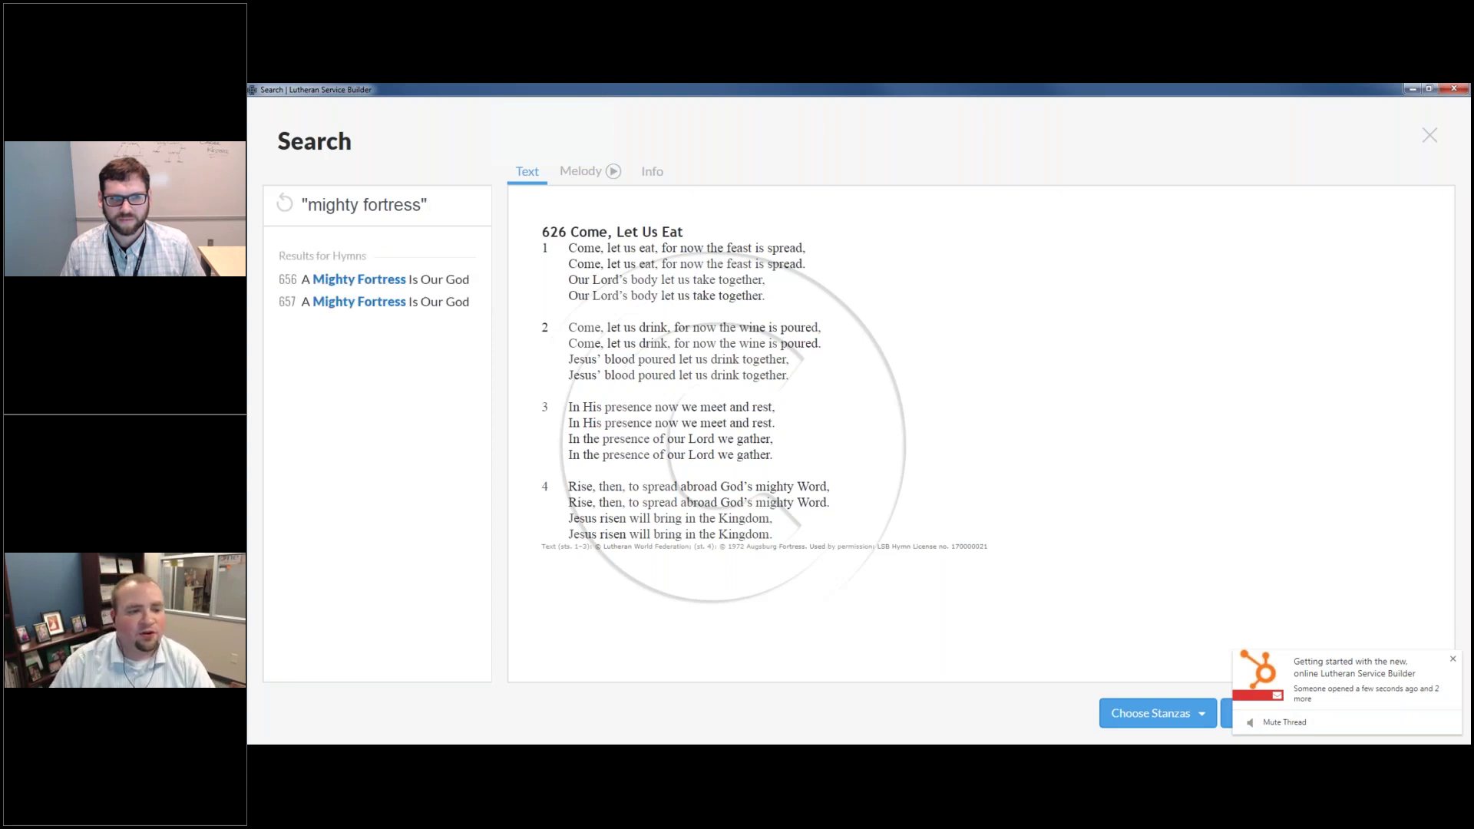
click(434, 301)
click(434, 281)
Step: Replace the query with #hymns "mighty fortress" to search for the exact phrase in hymns only
click(439, 199)
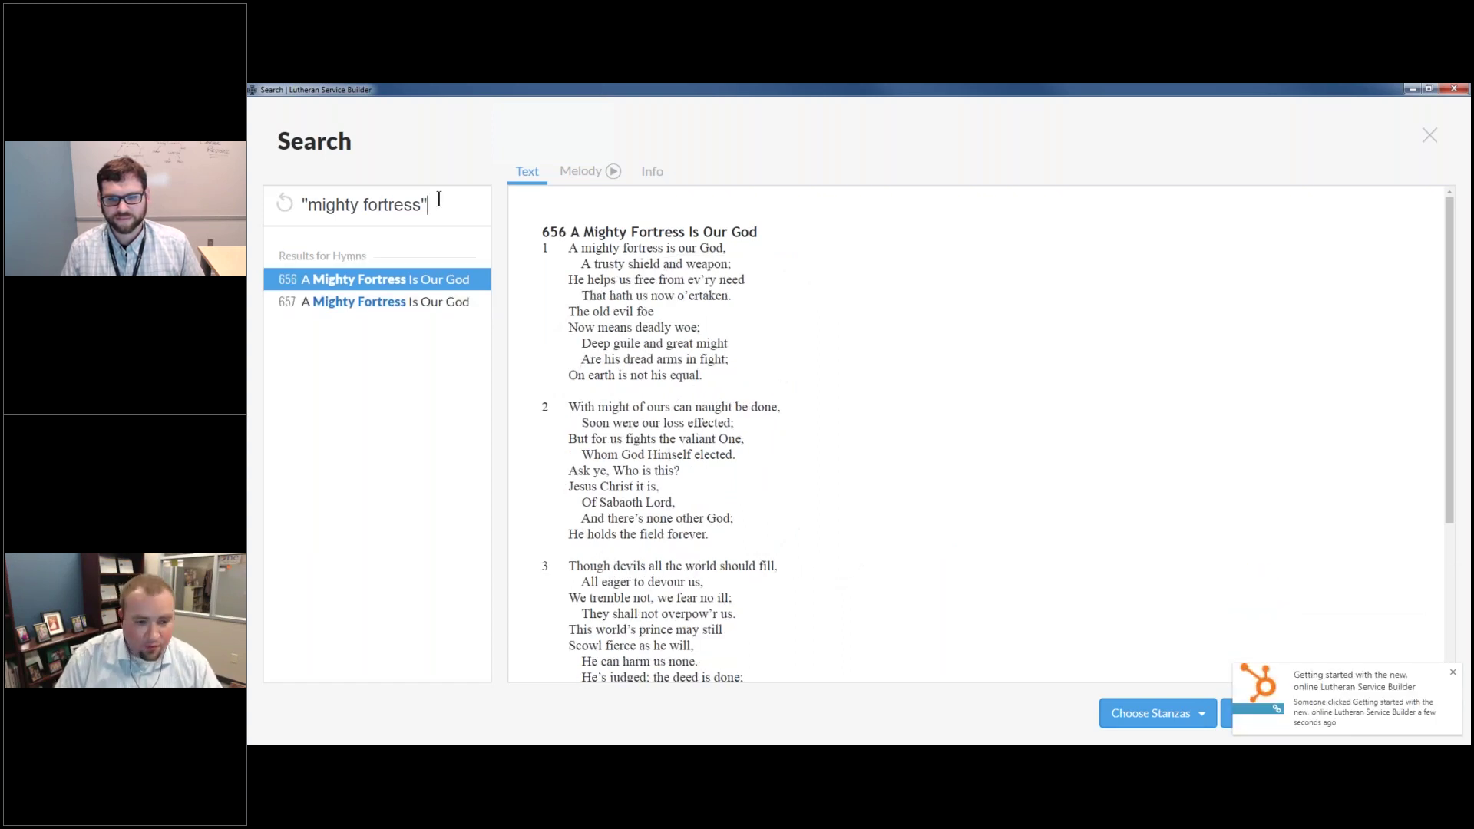
key(ctrl+a)
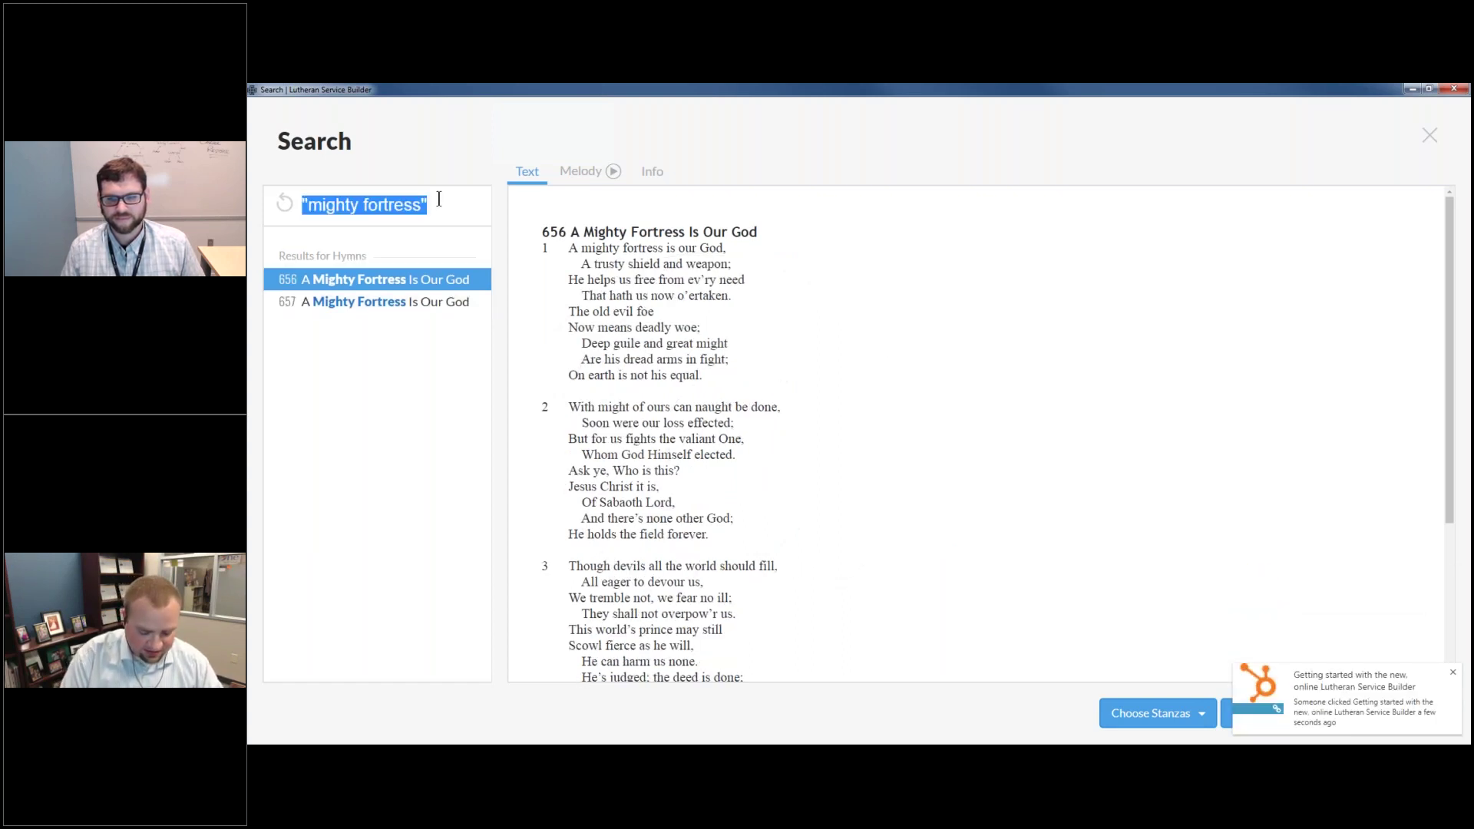
text(#hymns)
key(BackSpace)
text(s "mighty fotress)
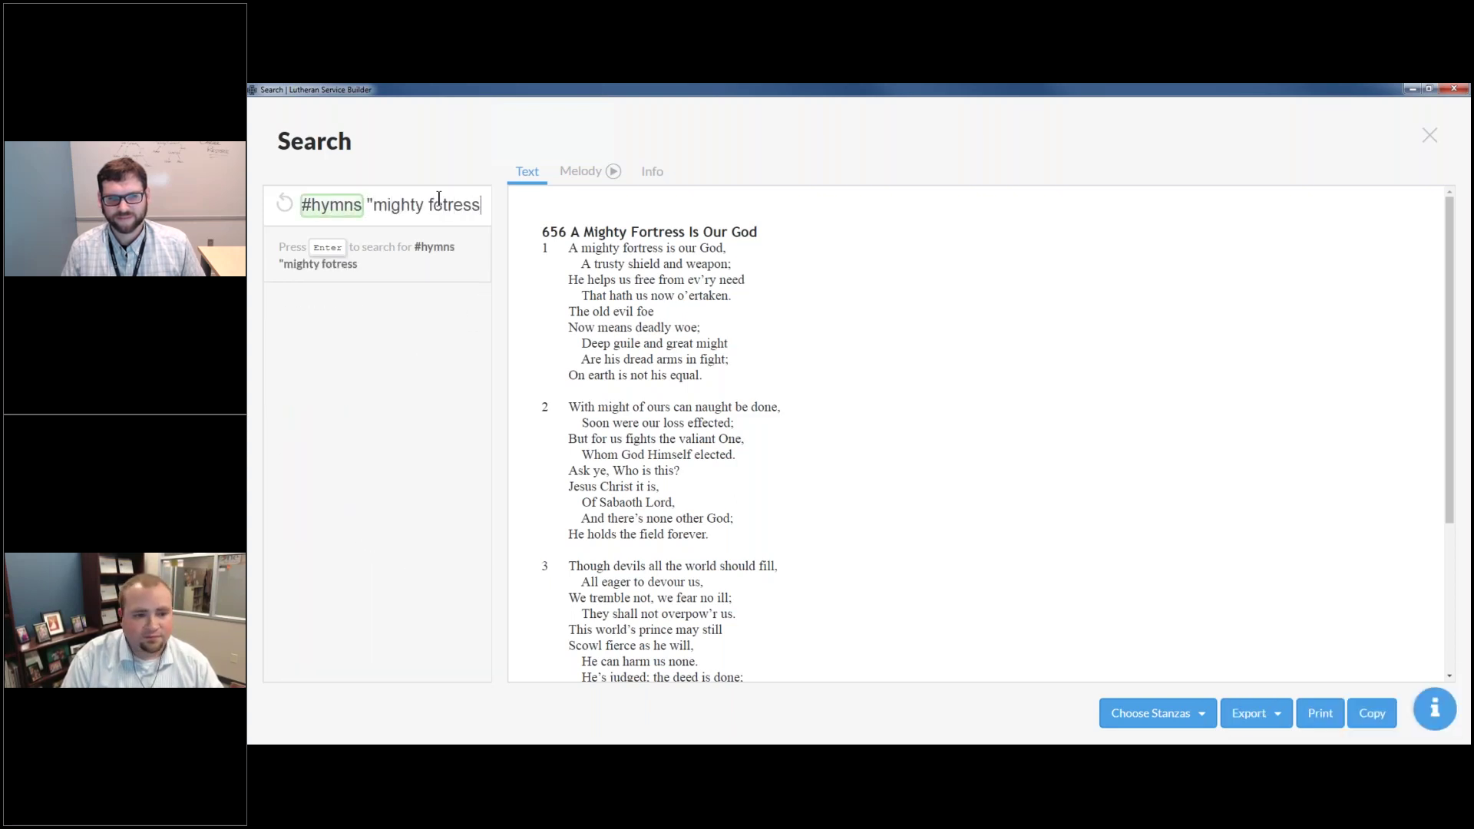
key(BackSpace)
key(BackSpace)
key(BackSpace)
key(BackSpace)
key(BackSpace)
text(rt)
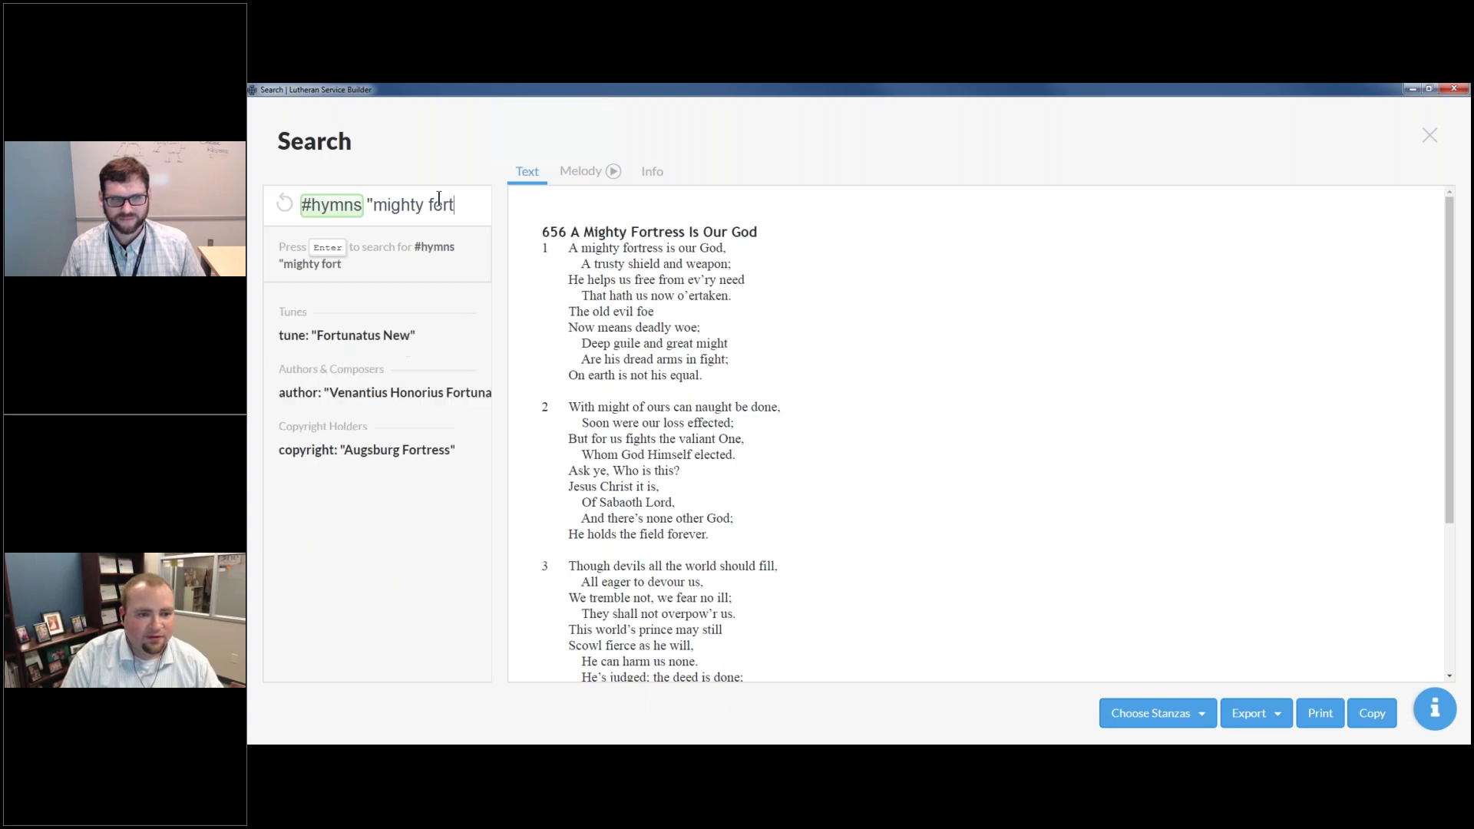
text(ress")
key(Return)
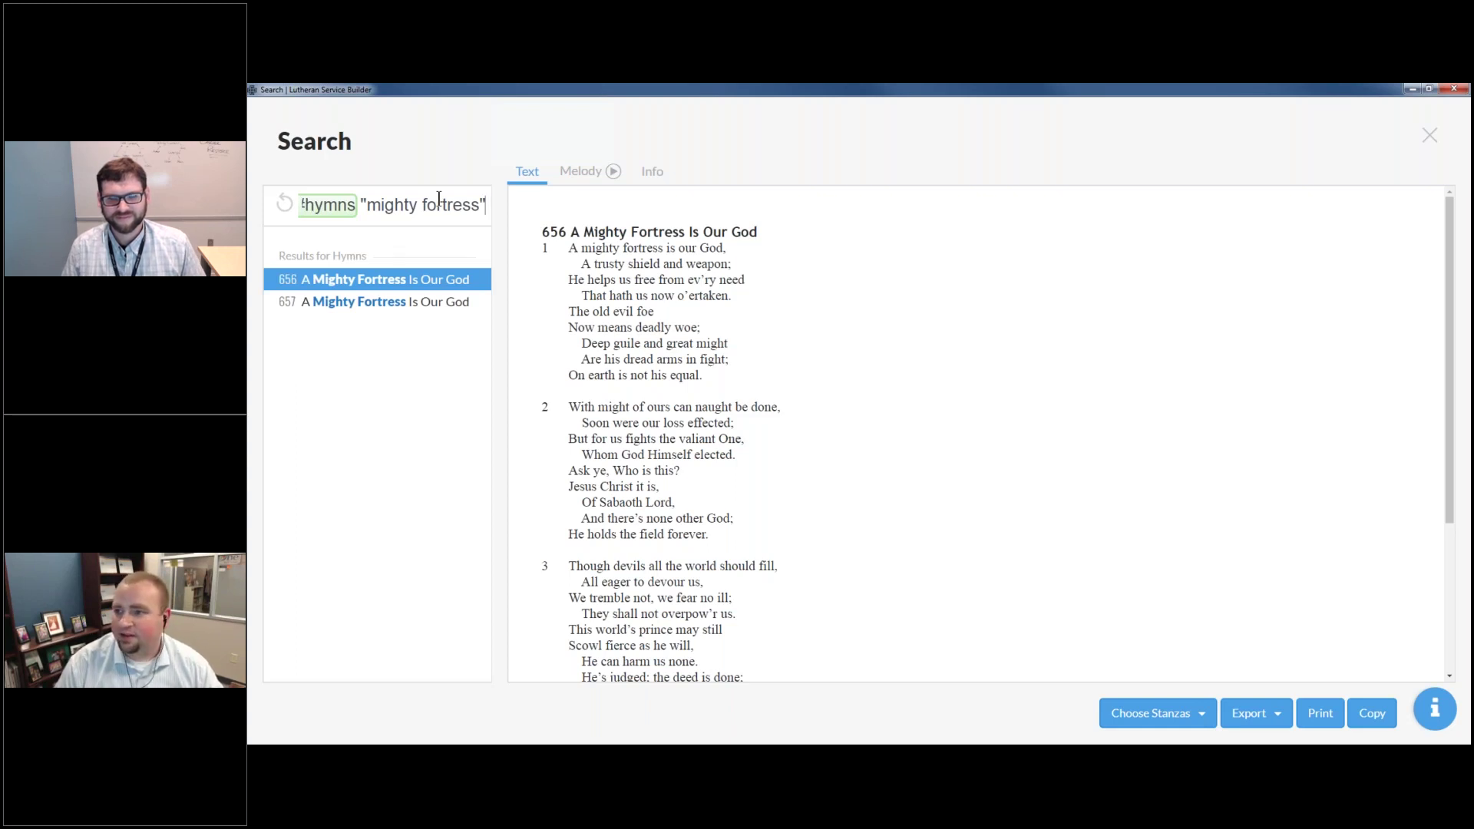
Step: View hymn 802 through the example exact-phrase search "silent as light" and clear the search field
key(BackSpace)
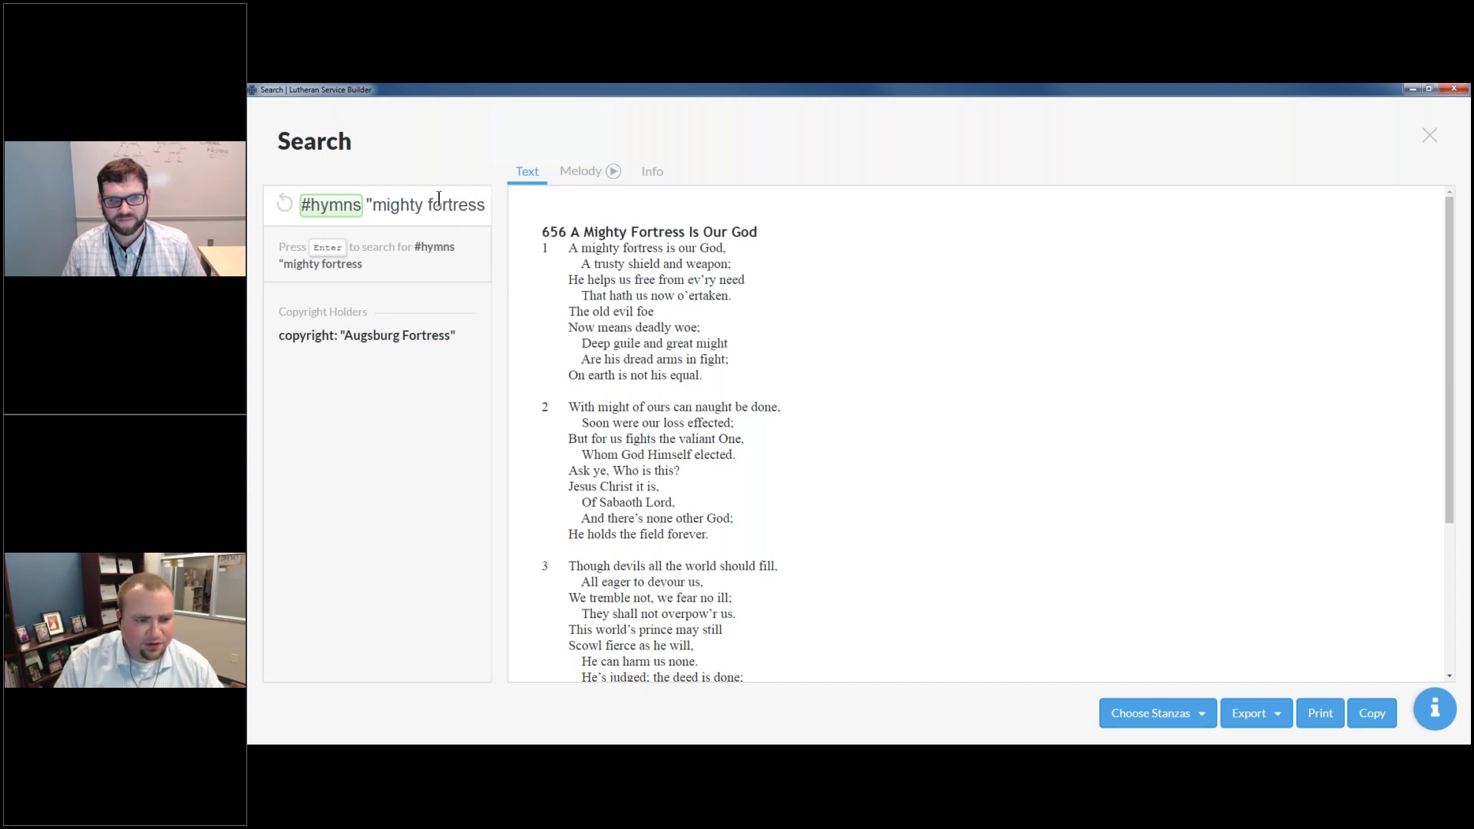
key(ctrl+a)
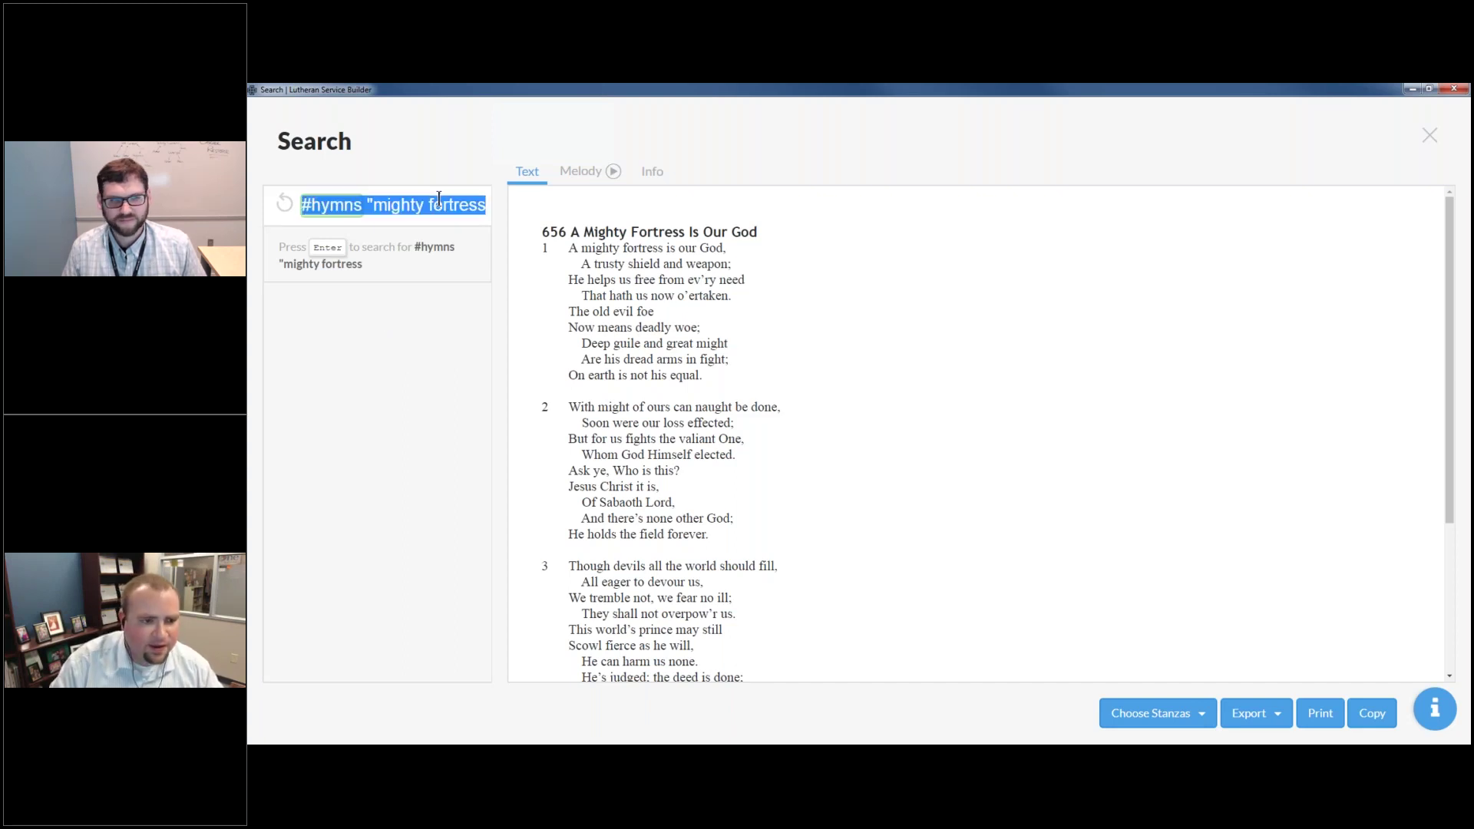
key(BackSpace)
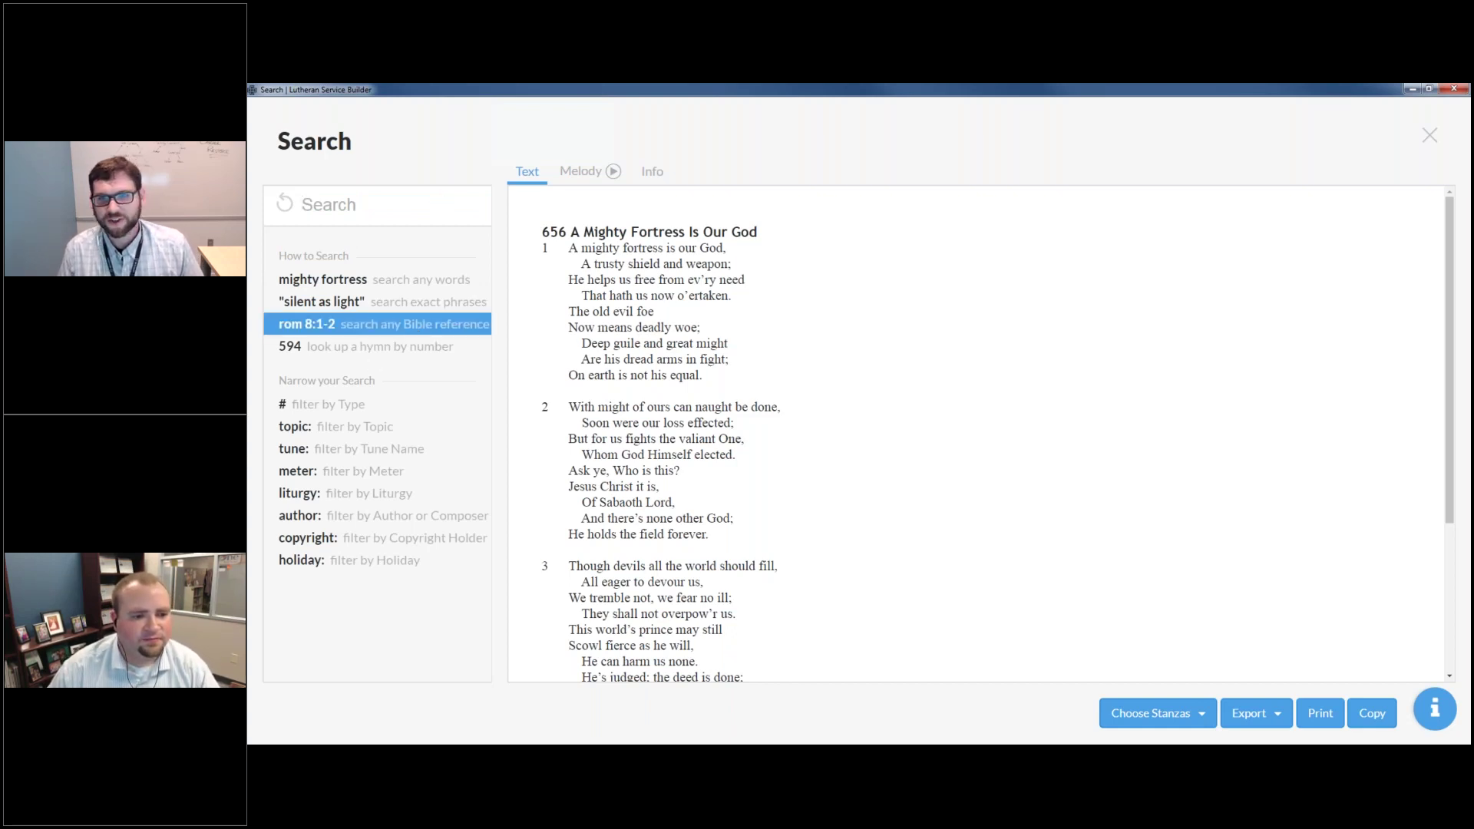
click(430, 304)
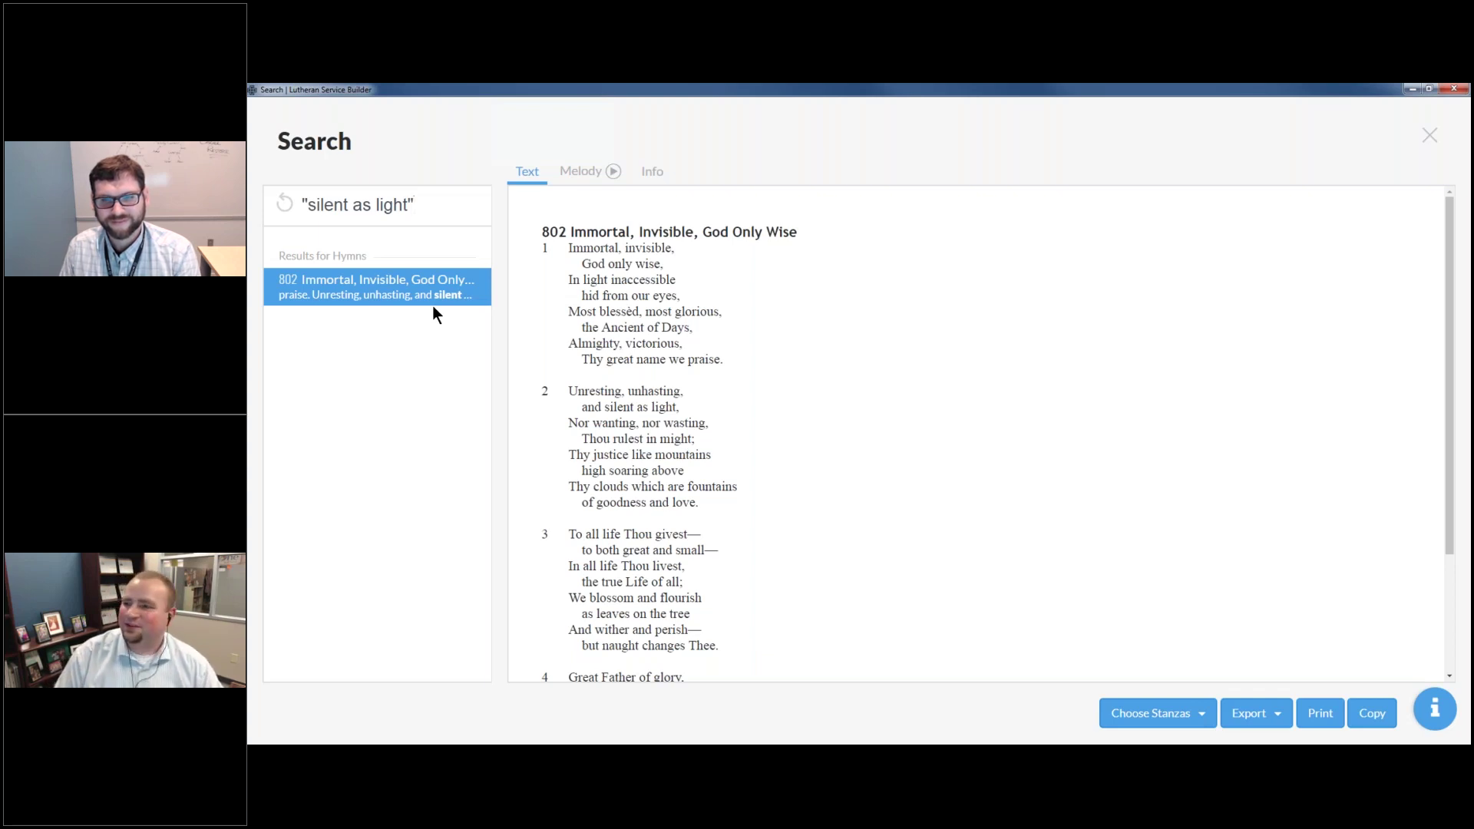
key(ctrl+a)
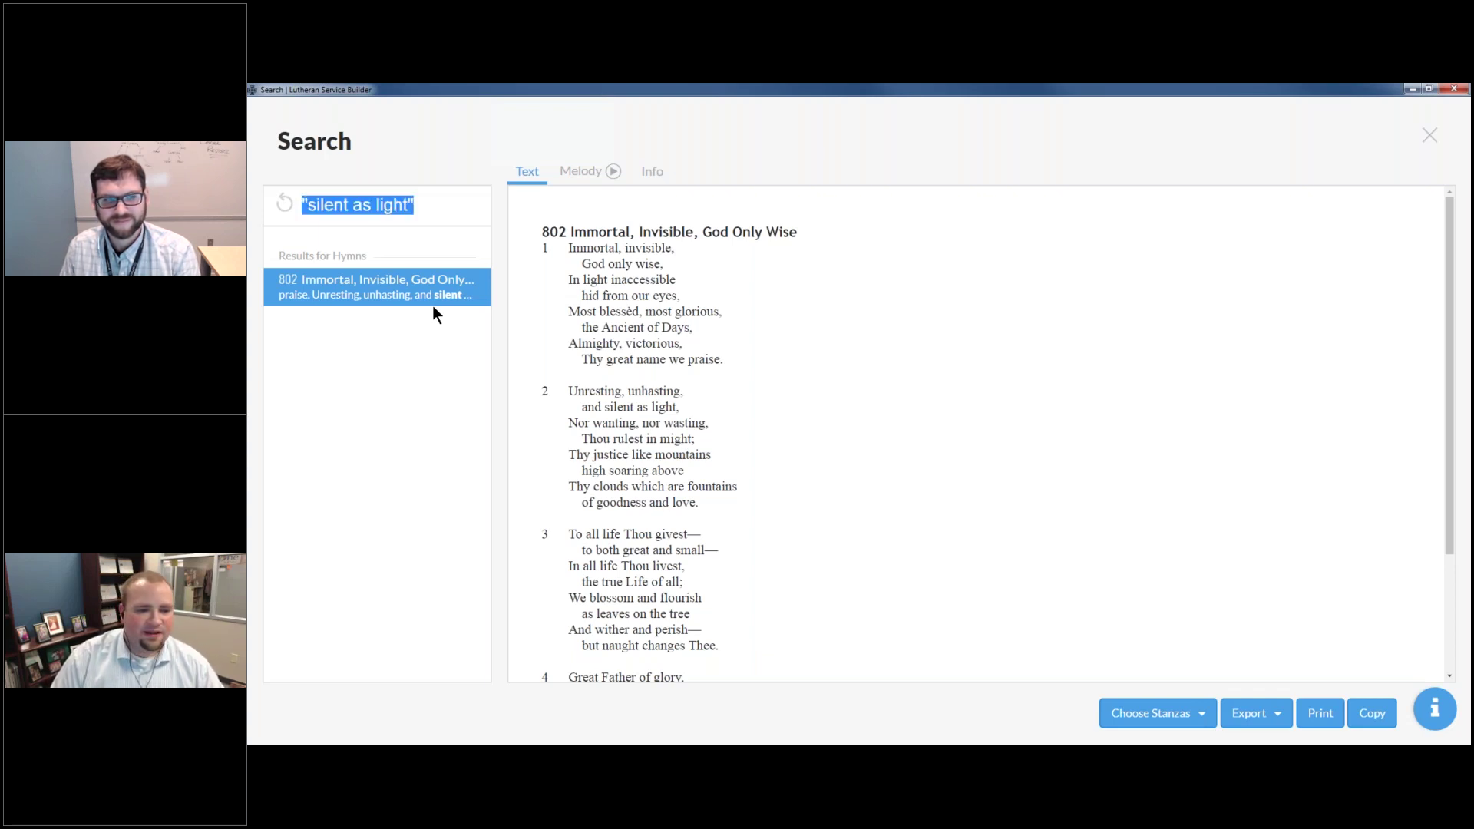
key(BackSpace)
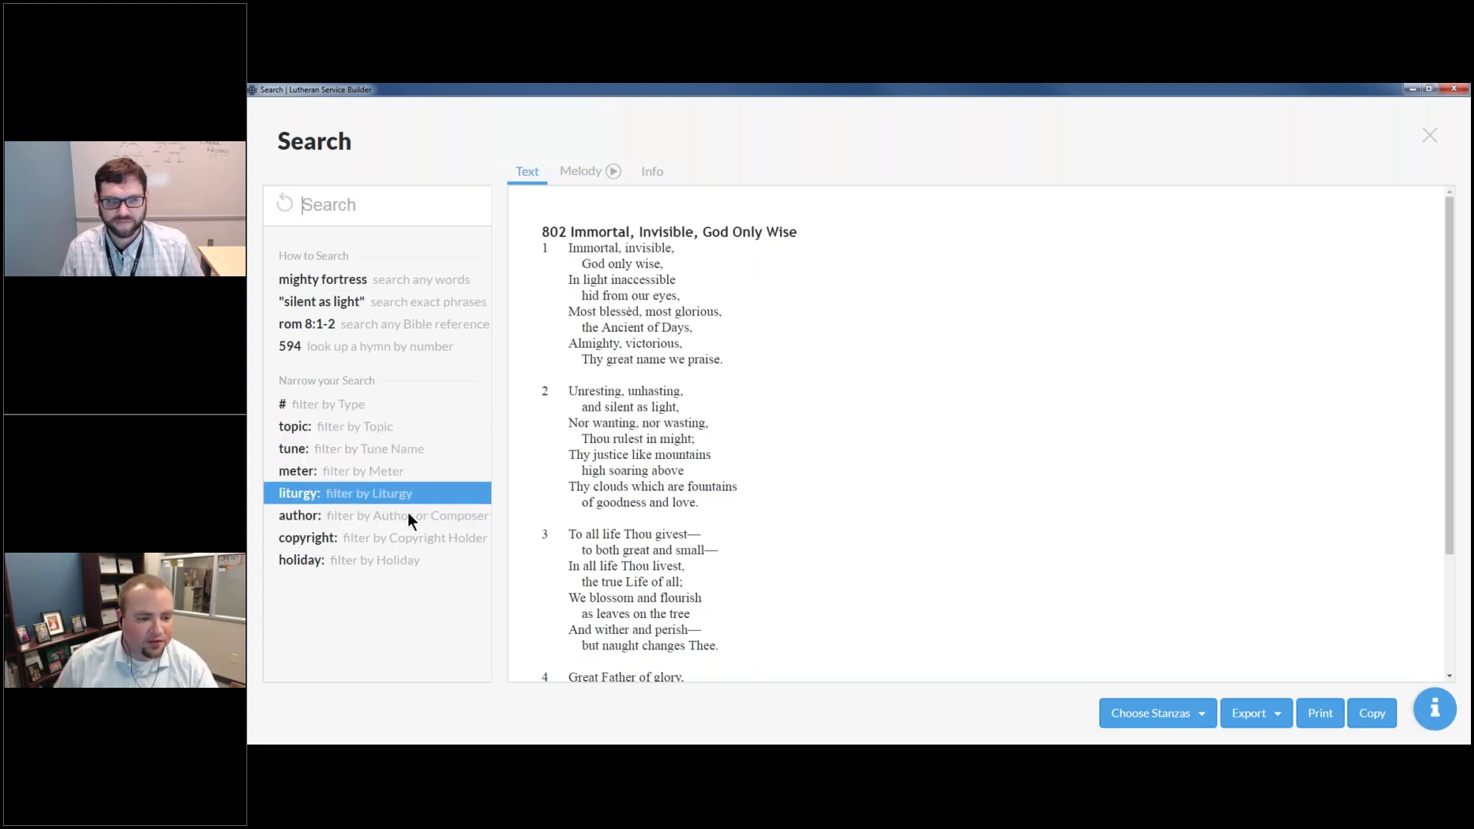
click(371, 425)
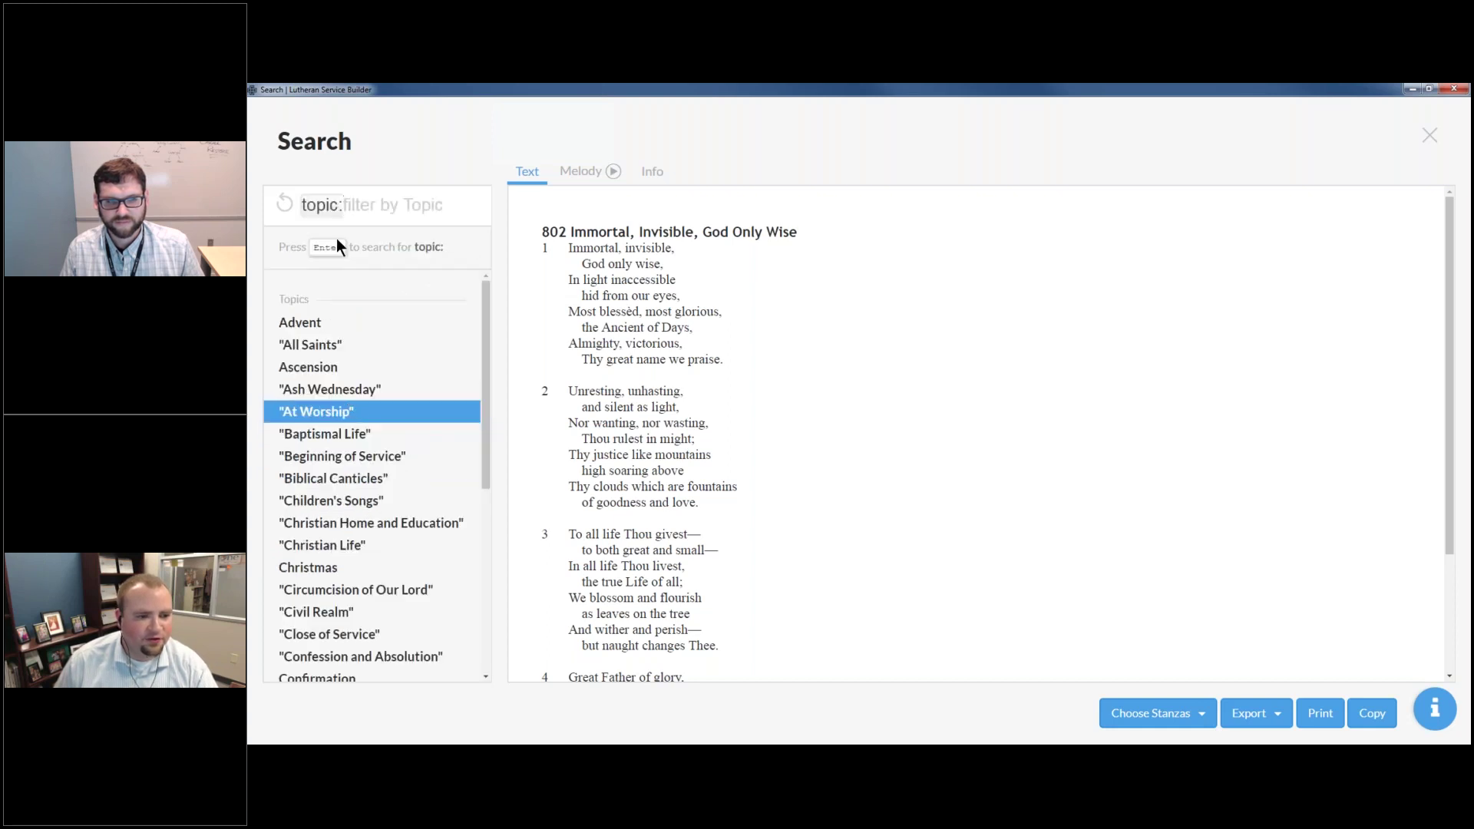
key(BackSpace)
key(BackSpace)
key(BackSpace)
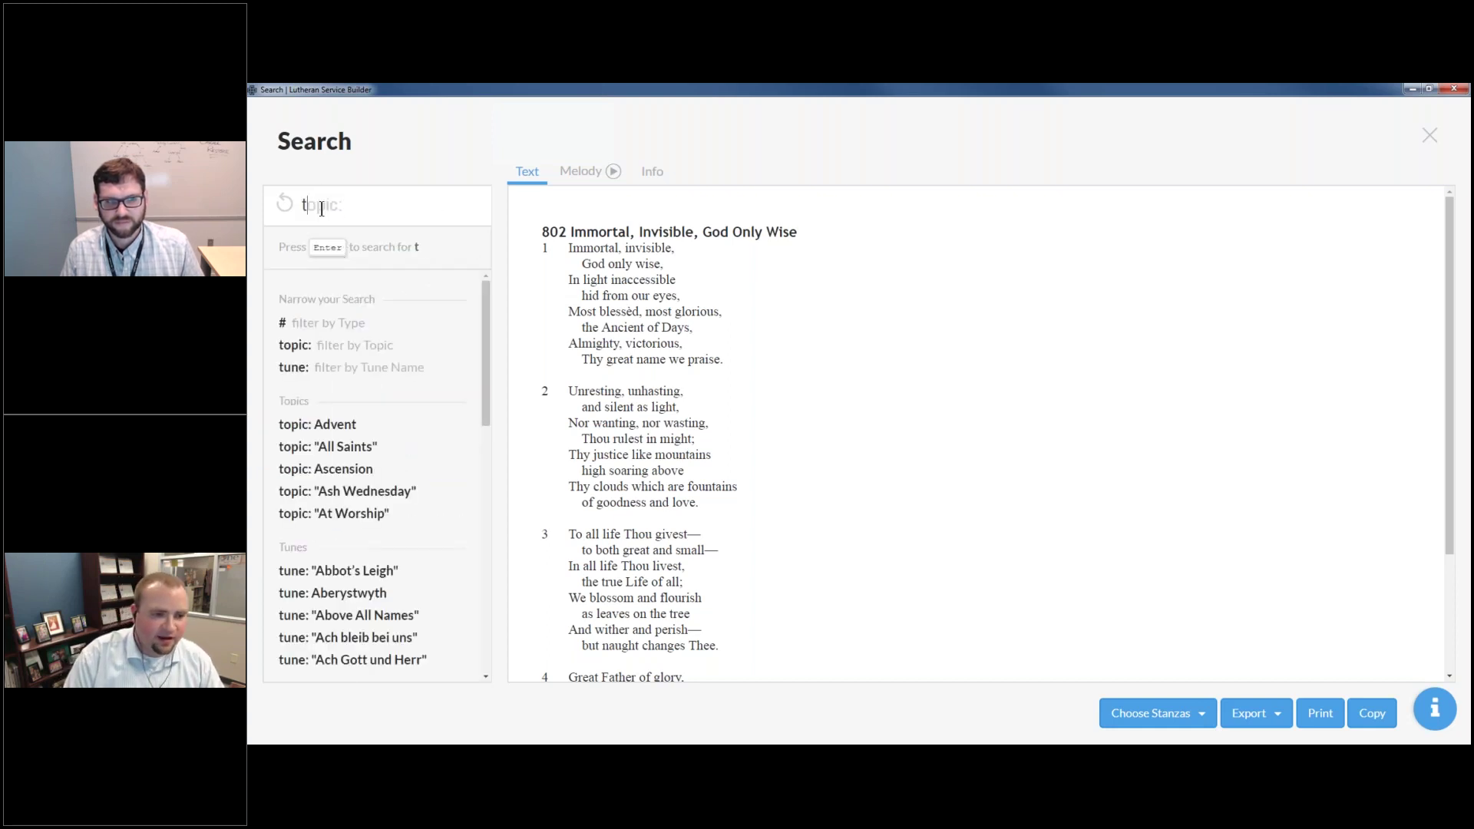
key(BackSpace)
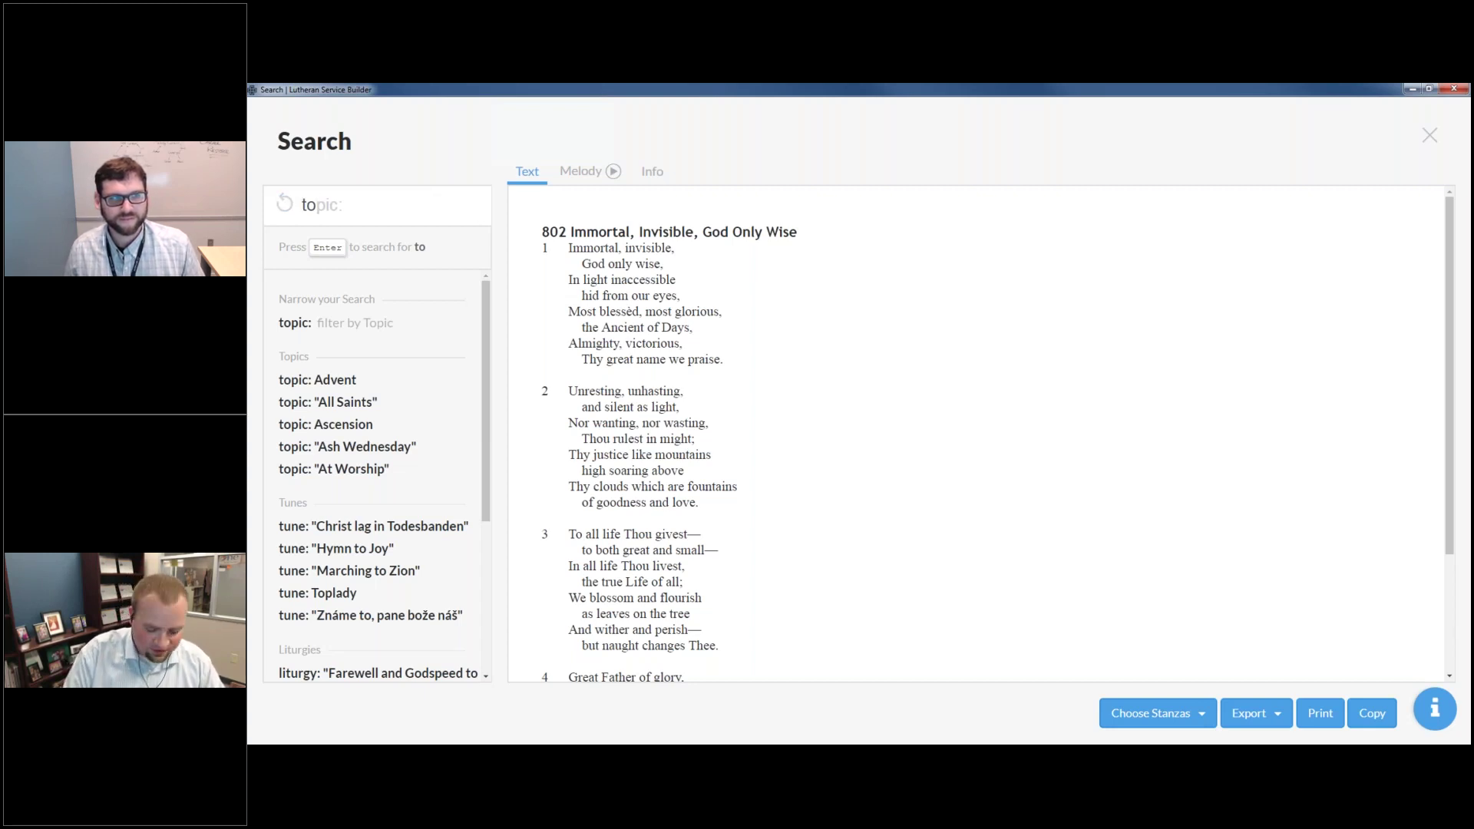
Step: Search for hymns with the filter topic:Advent and look through the whole list of results
key(Tab)
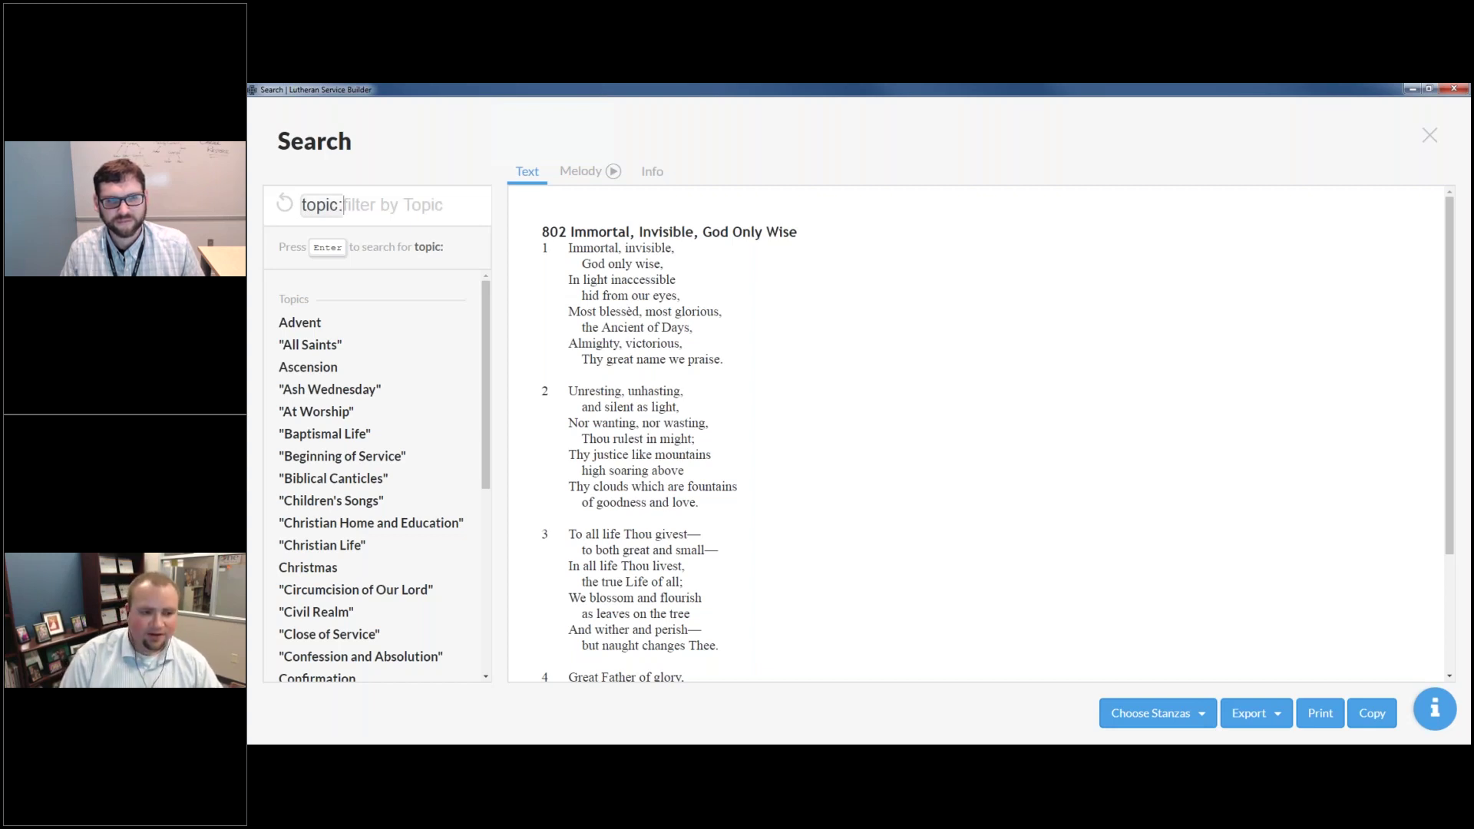
text(Advent)
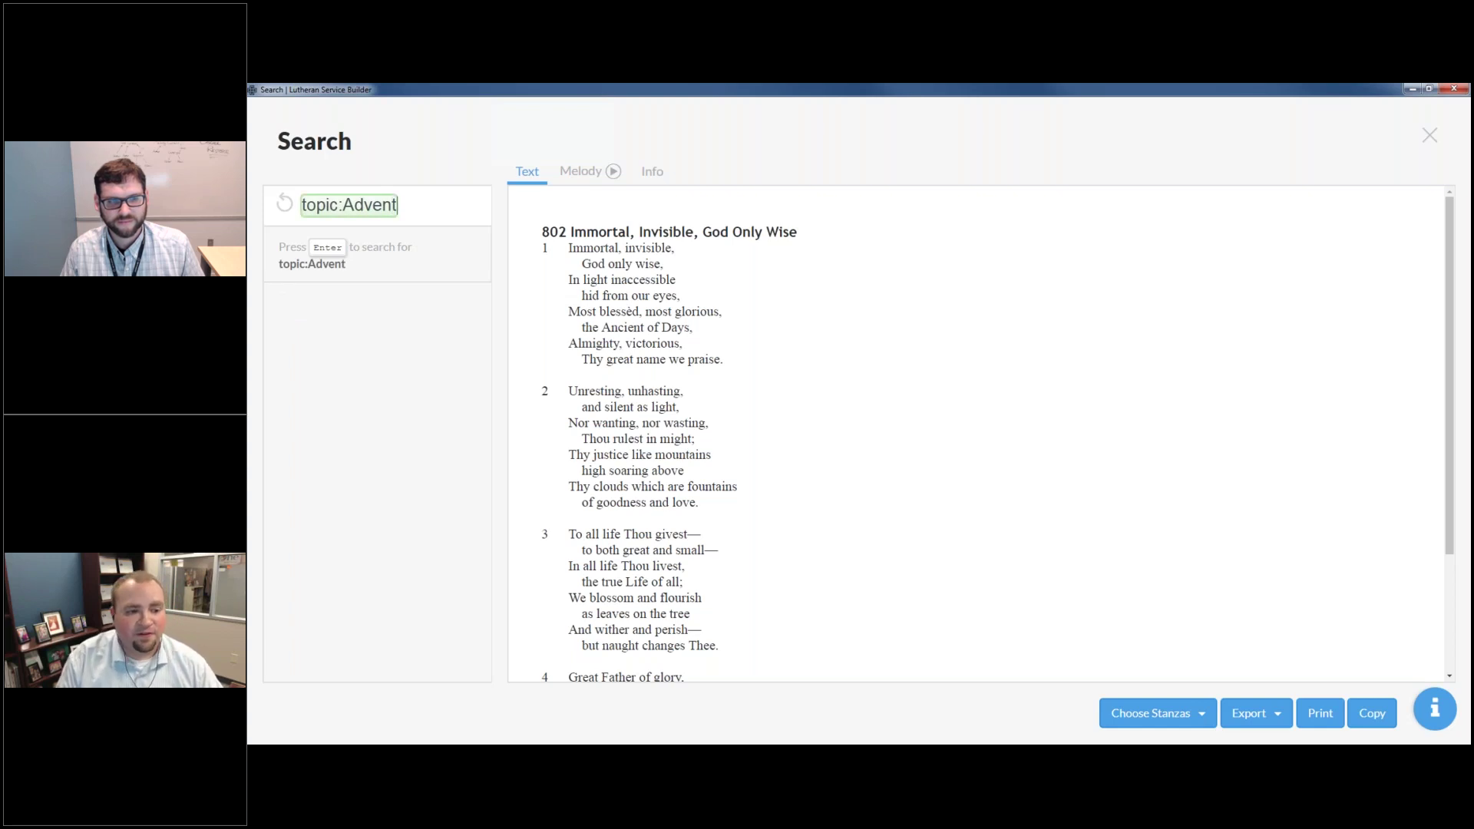
key(Return)
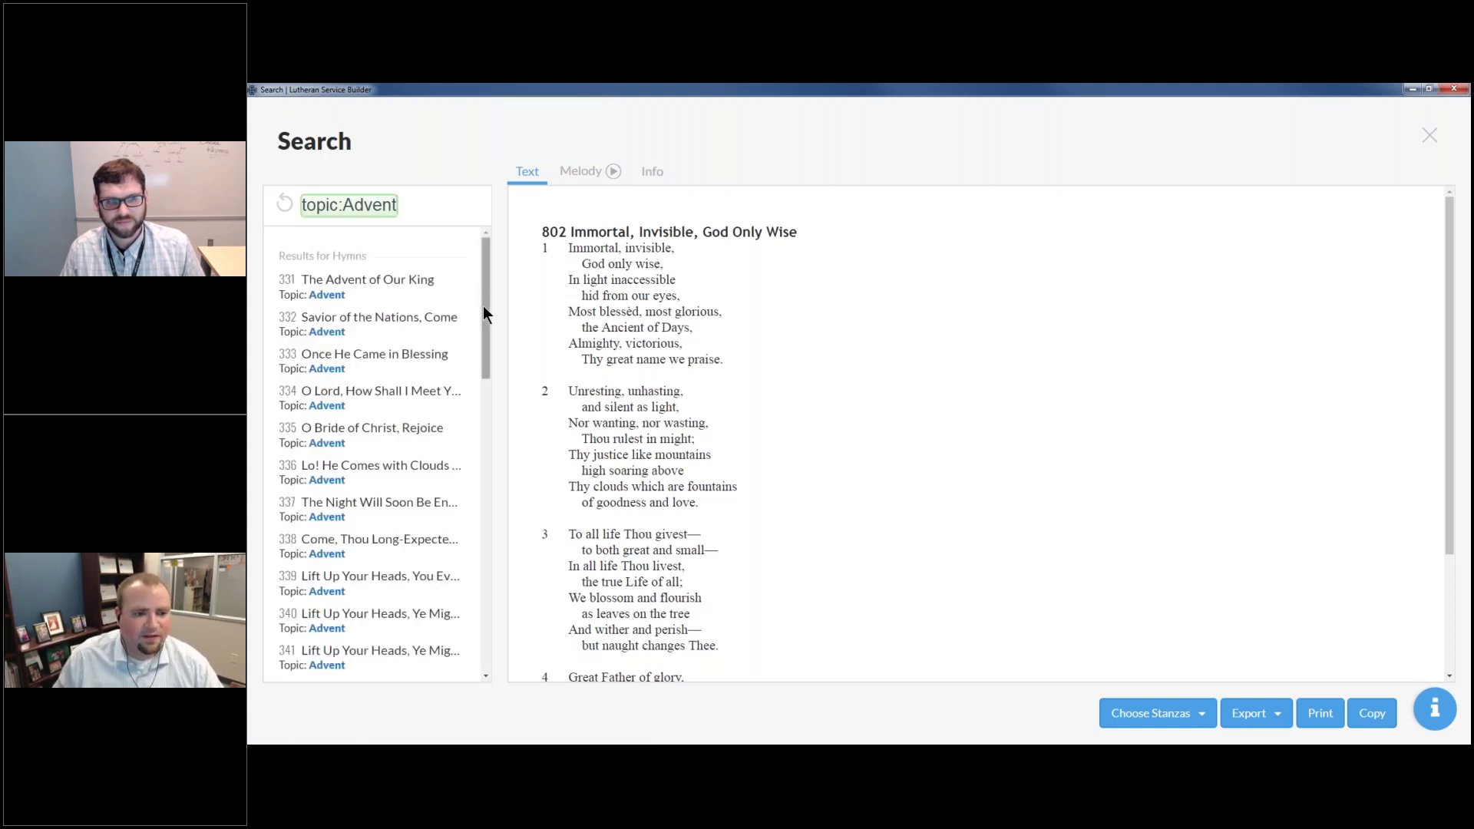
drag(483, 311, 488, 646)
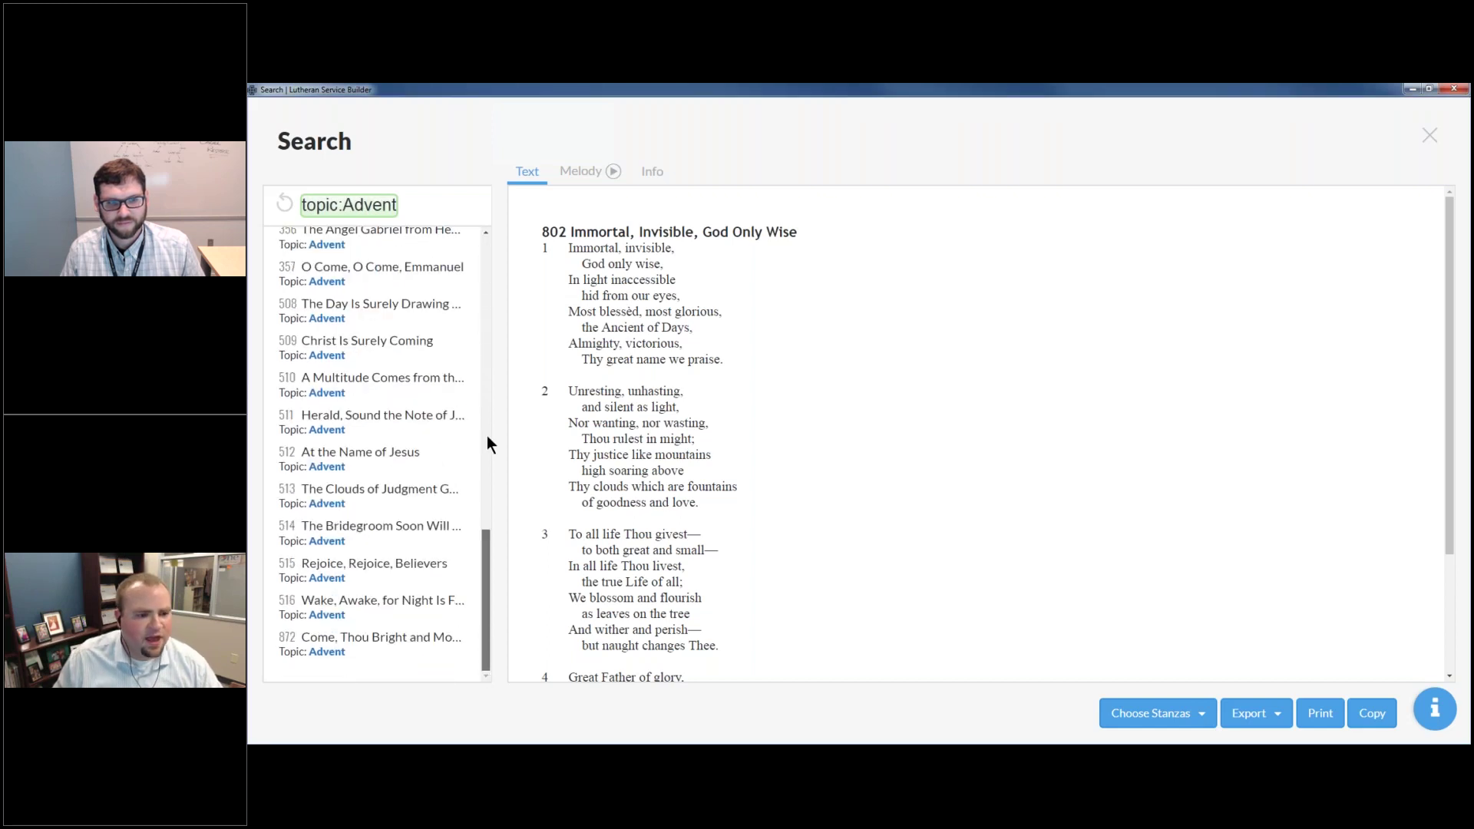
scroll(487, 435, up, 6)
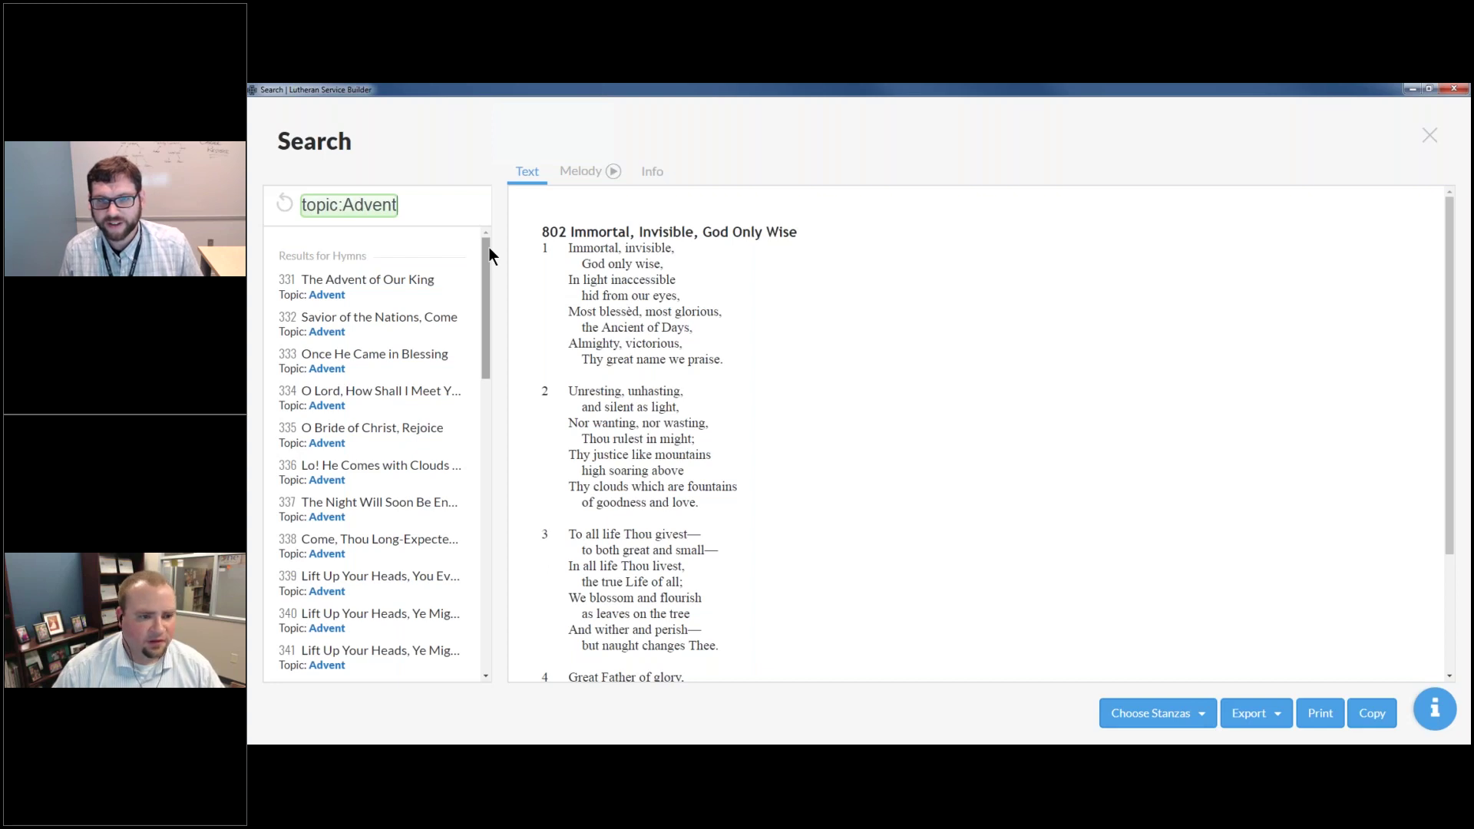
Step: Replace Advent in the topic filter with the suggested topic "Baptismal Life" and run the search
key(BackSpace)
key(BackSpace)
key(BackSpace)
key(BackSpace)
key(BackSpace)
key(BackSpace)
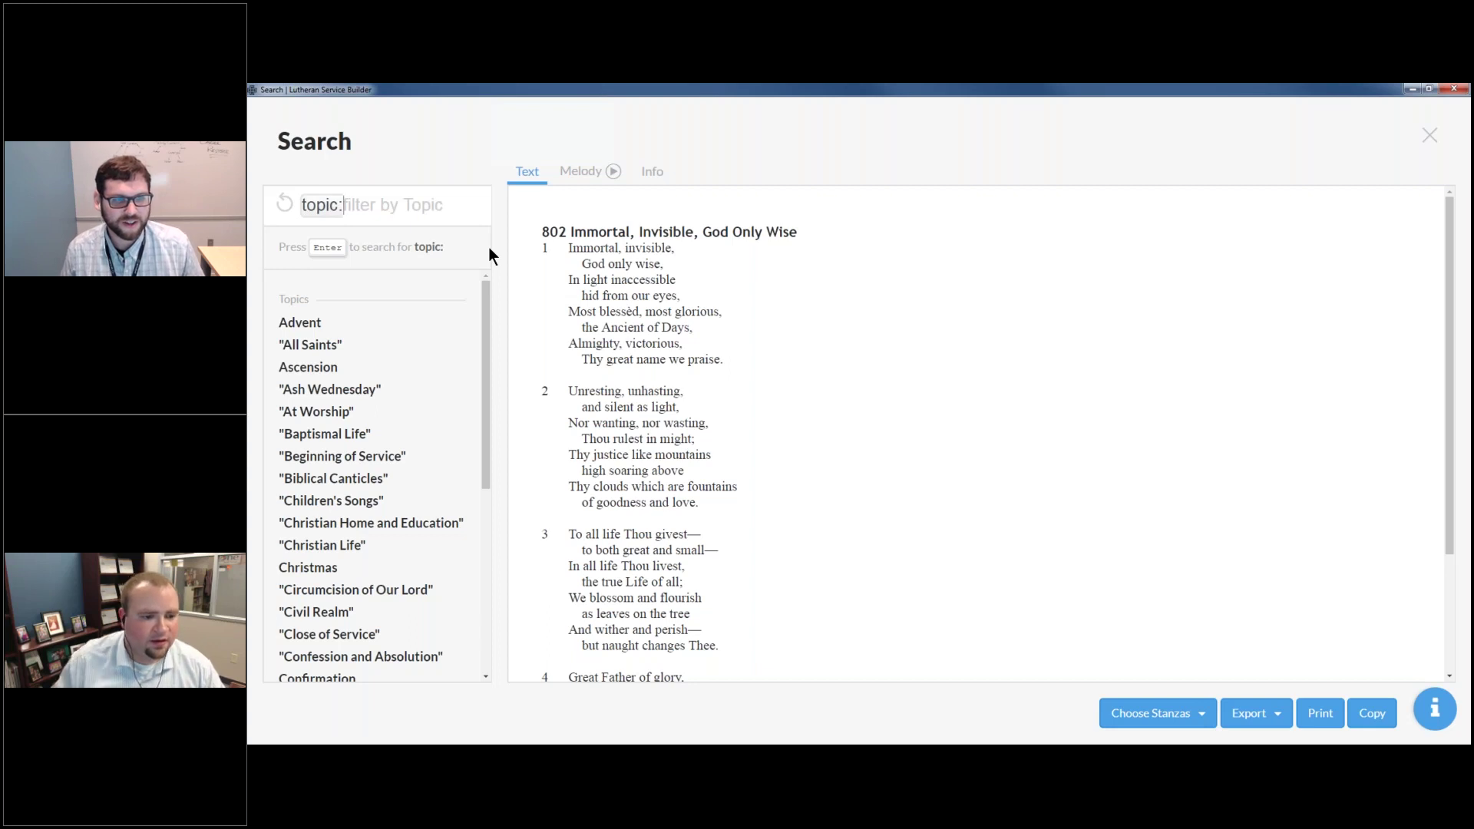
click(339, 436)
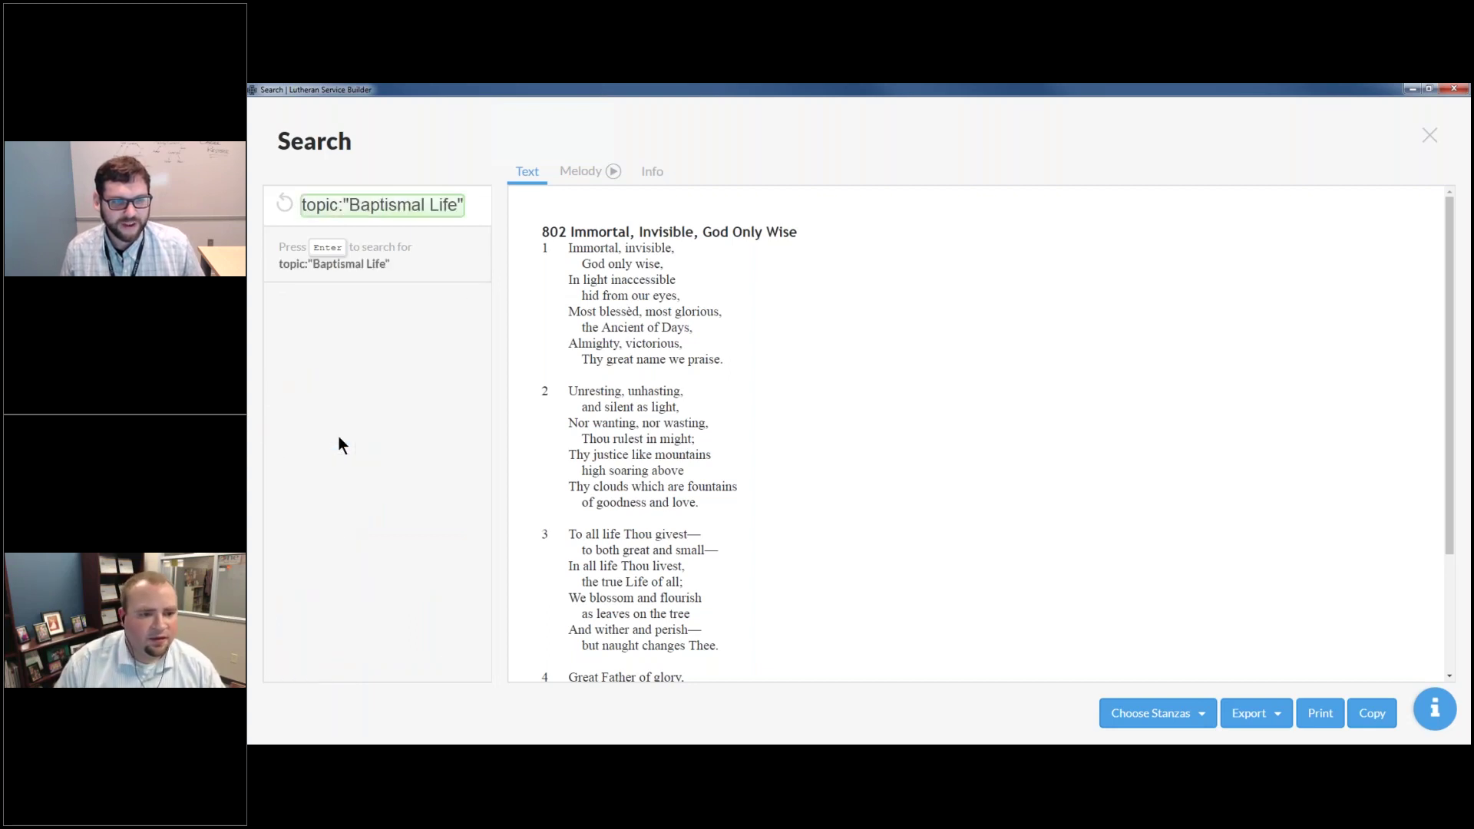
key(Return)
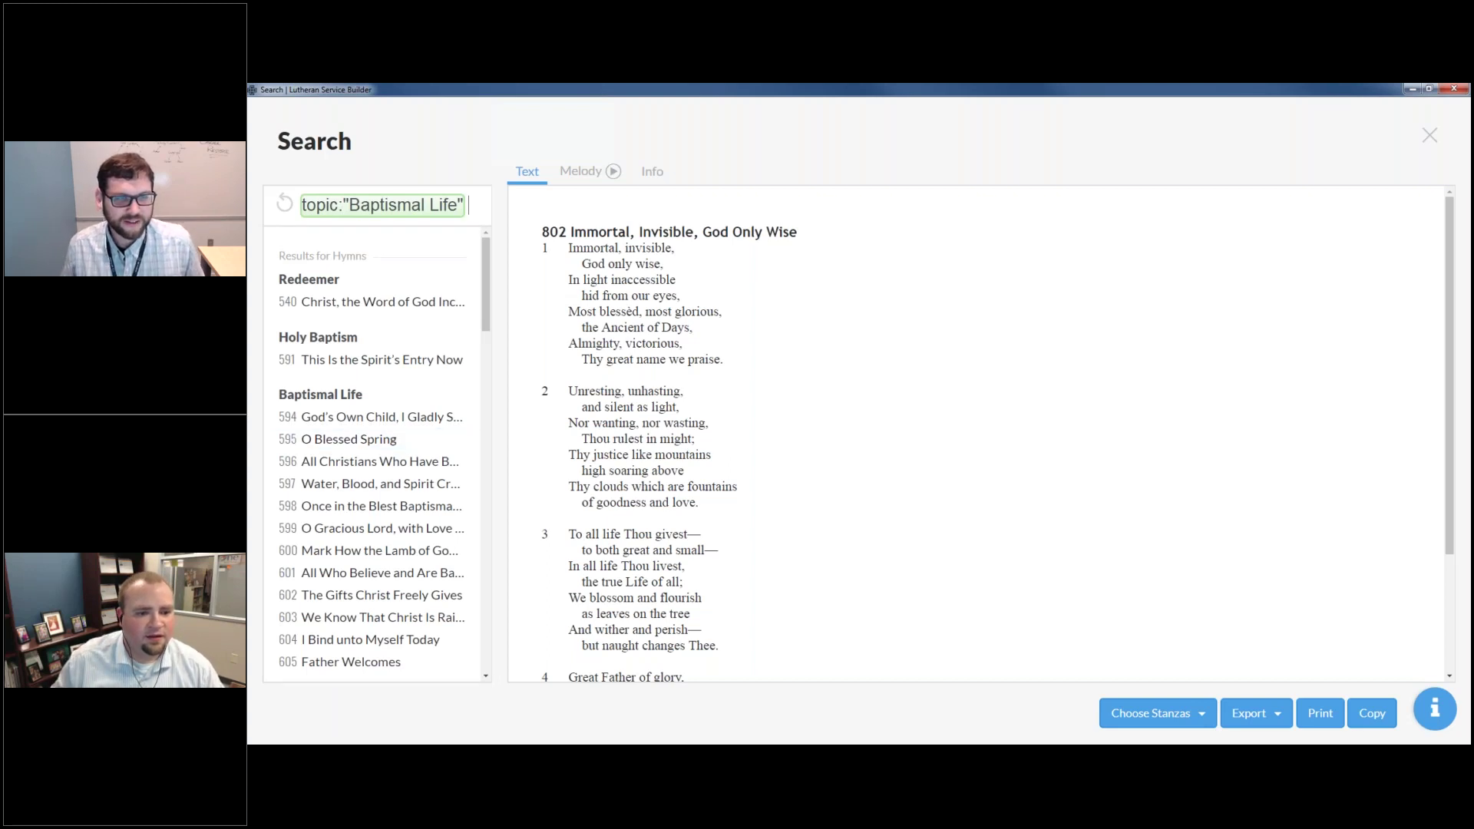
drag(487, 260, 469, 200)
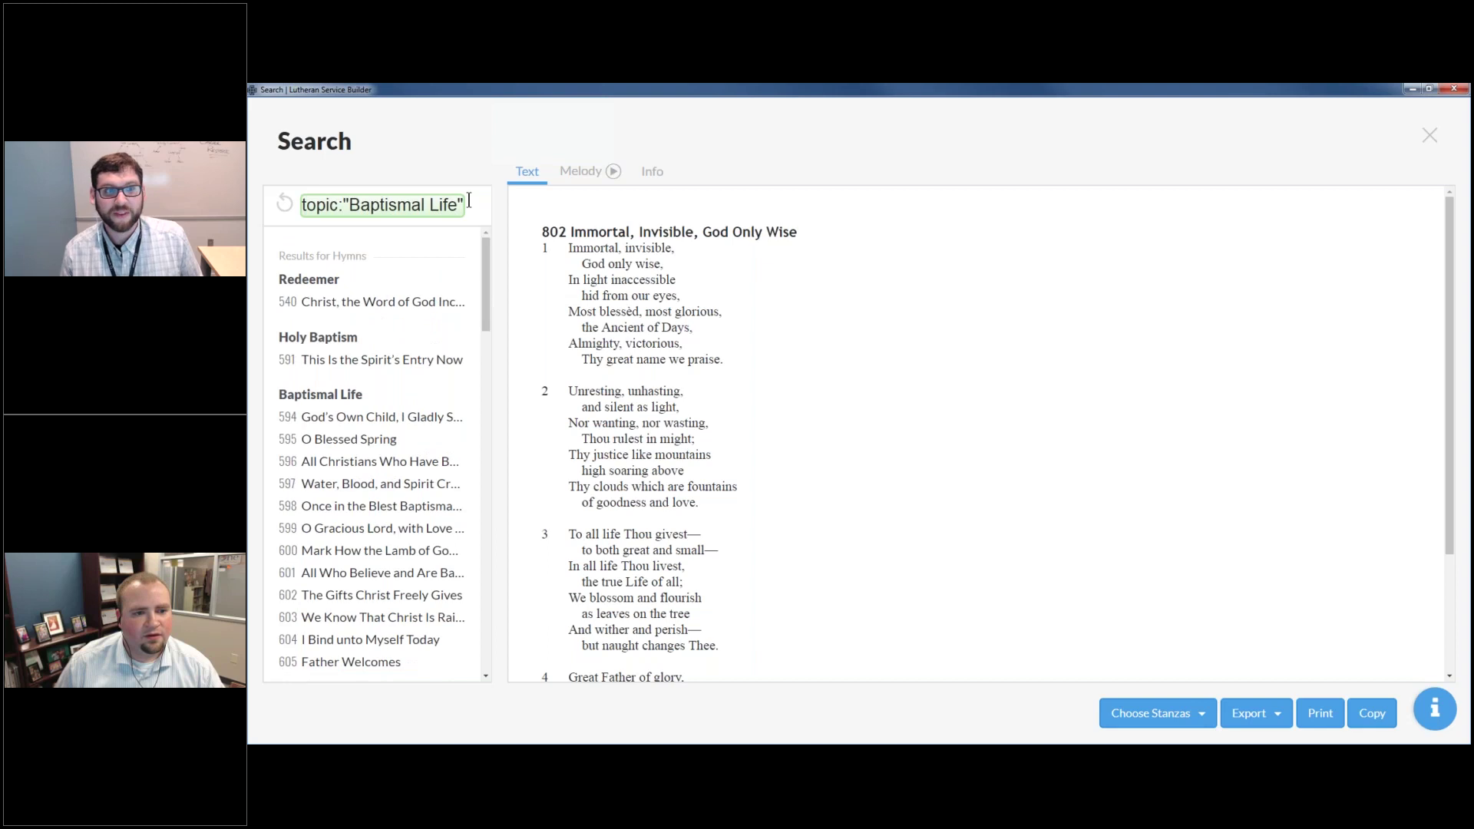
Step: Shorten the topic filter to "Bapt" and search by the suggested topic "Holy Baptism"
key(BackSpace)
key(BackSpace)
key(BackSpace)
key(BackSpace)
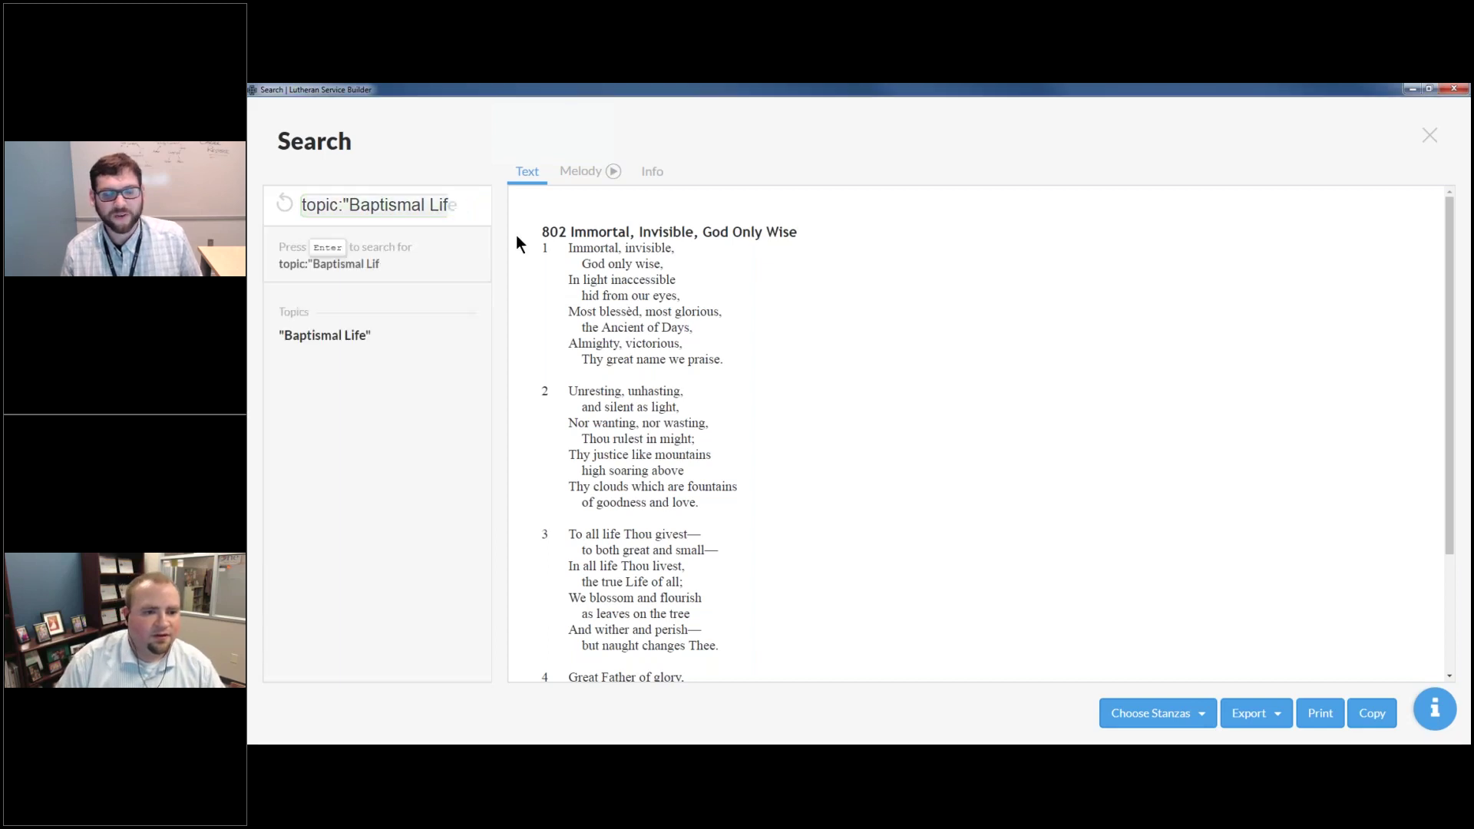
key(BackSpace)
key(BackSpace)
key(BackSpace)
key(BackSpace)
key(BackSpace)
key(BackSpace)
key(BackSpace)
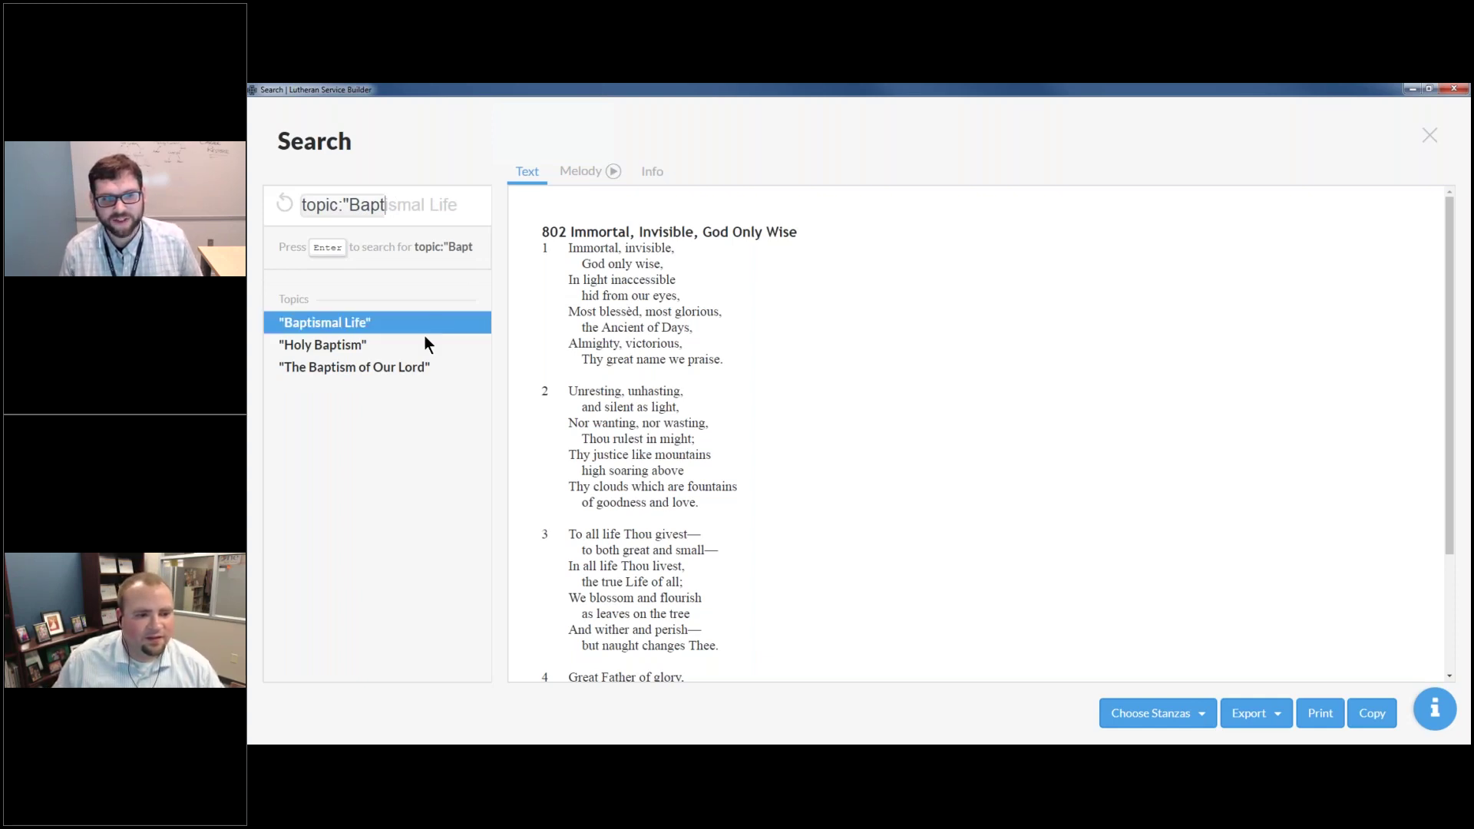
click(333, 342)
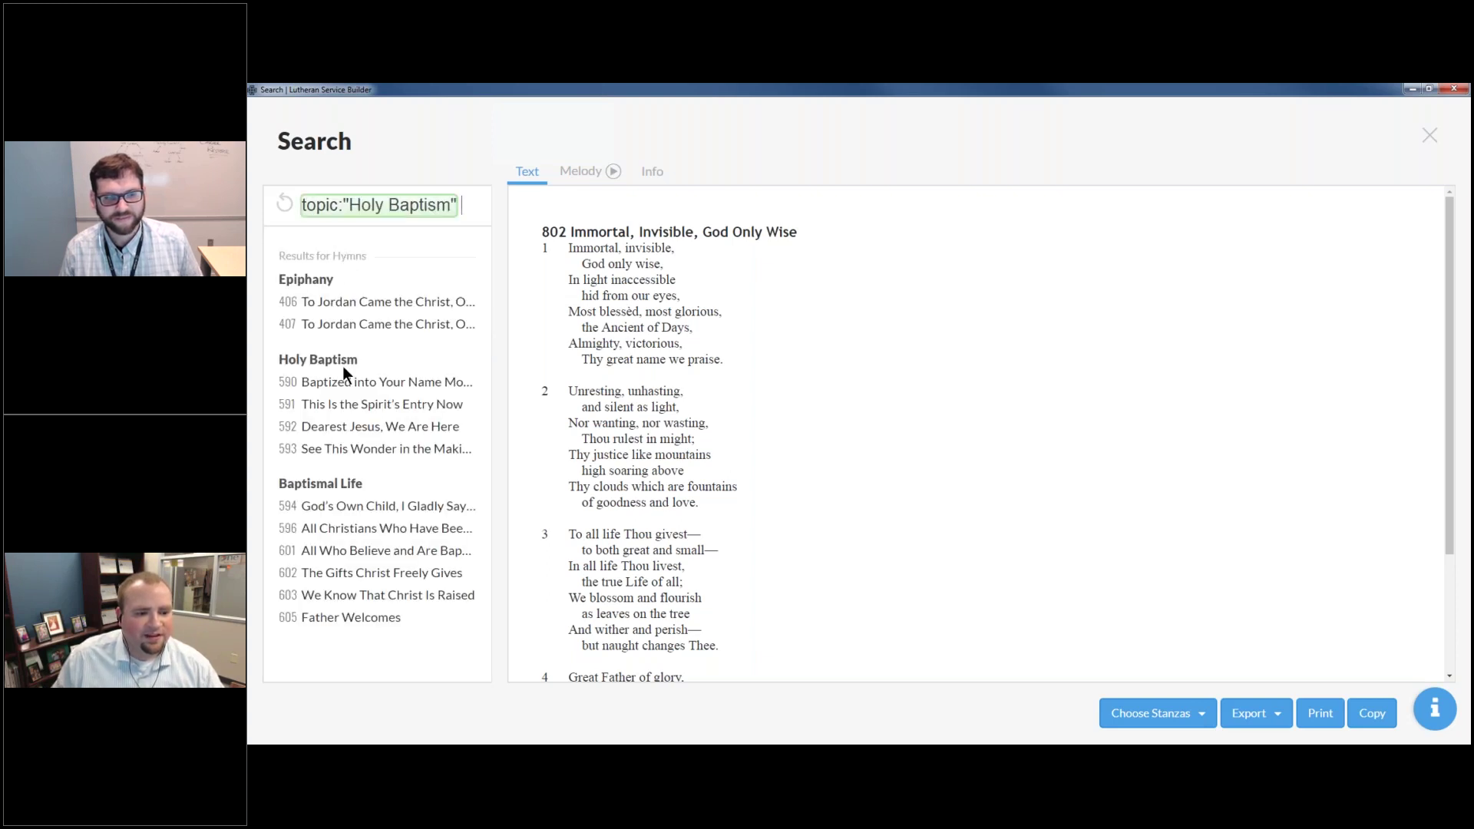
Step: Replace the topic name with "Bapt", autocomplete it to "Baptismal Life" and run the search again
click(477, 201)
key(BackSpace)
key(BackSpace)
key(BackSpace)
key(BackSpace)
key(BackSpace)
key(BackSpace)
key(BackSpace)
key(BackSpace)
key(BackSpace)
key(BackSpace)
key(BackSpace)
key(BackSpace)
key(BackSpace)
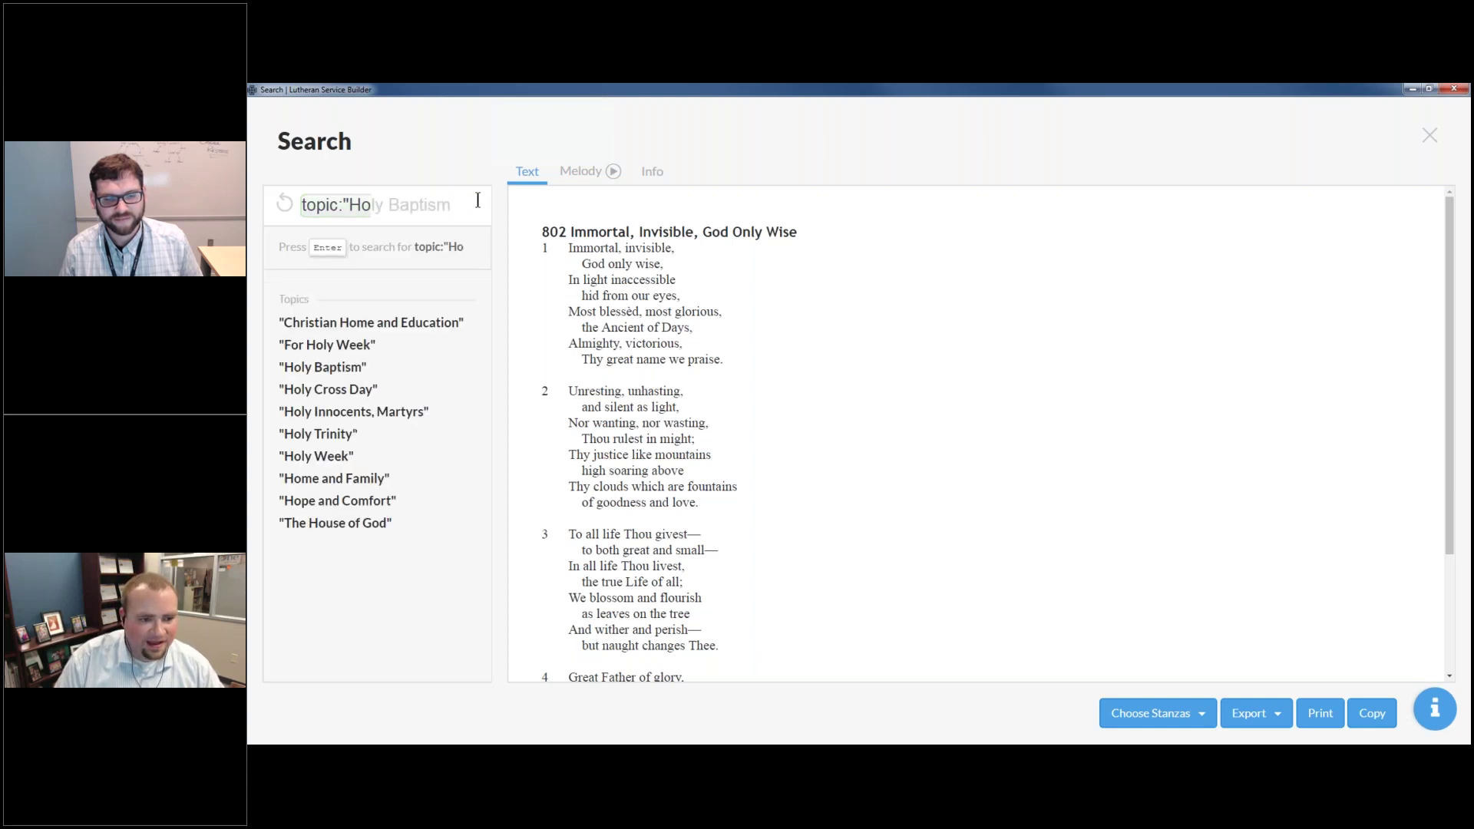
text(Bapt)
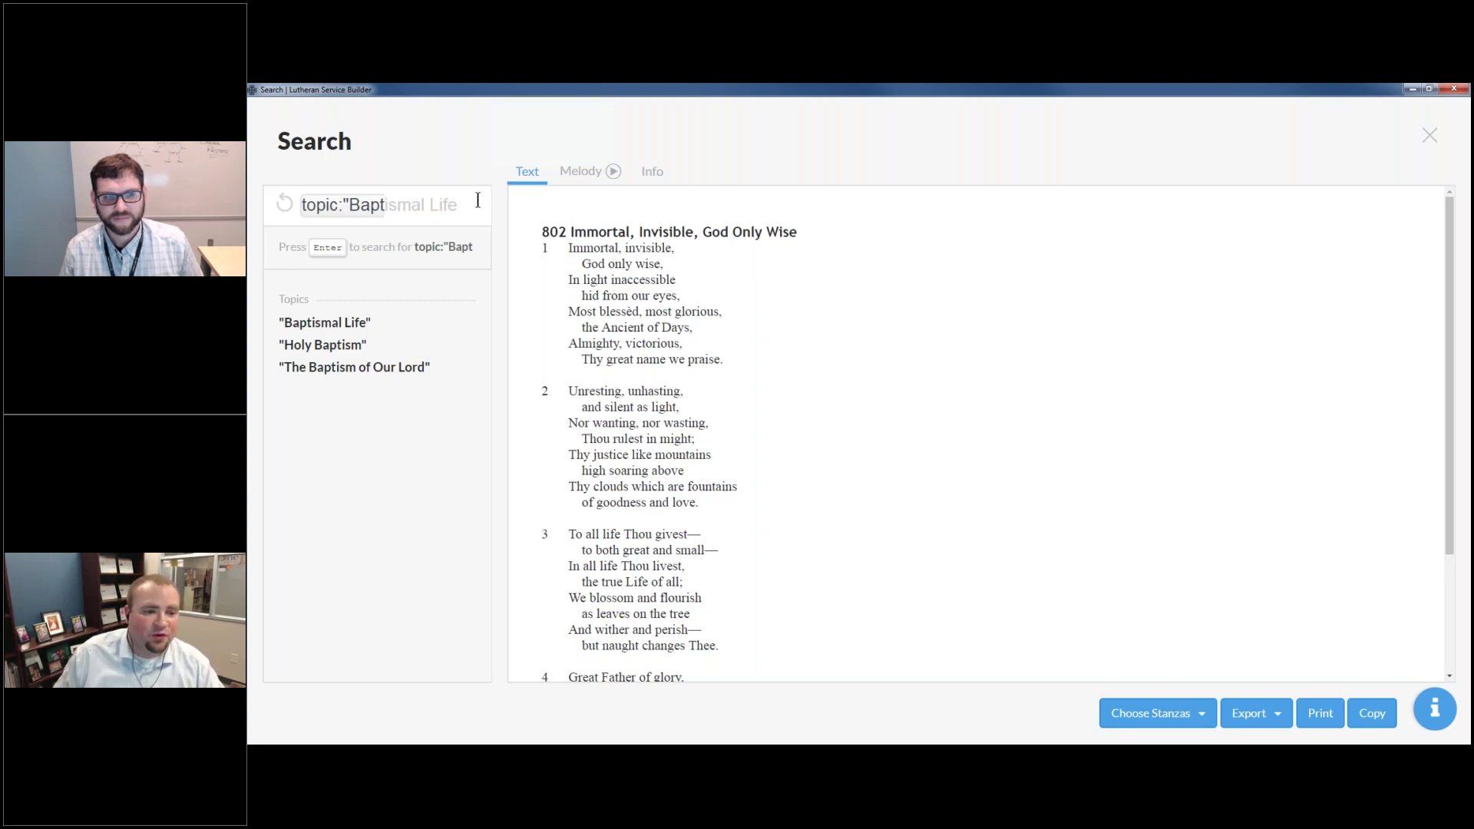
key(Tab)
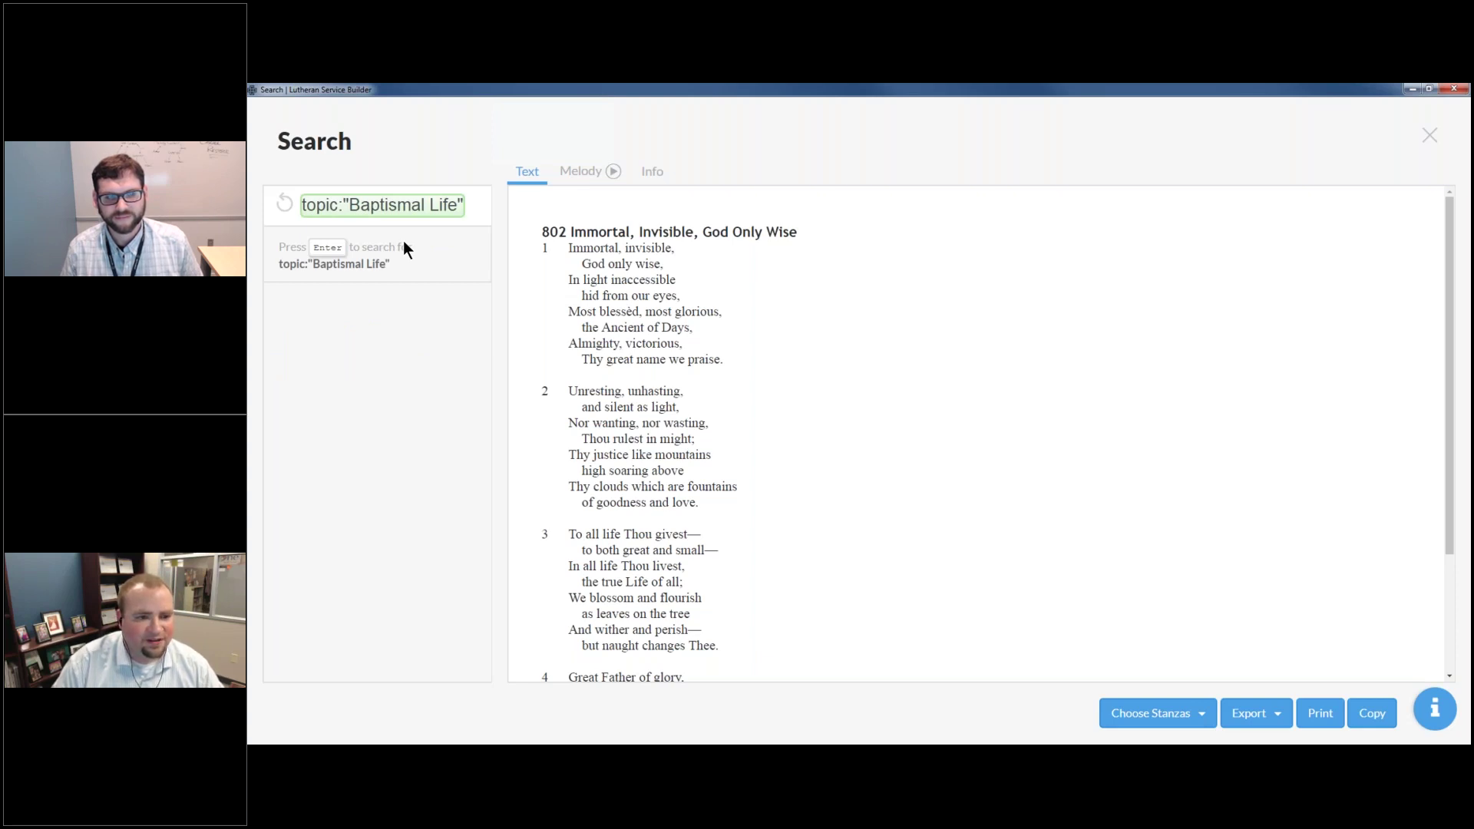
key(BackSpace)
key(BackSpace)
key(Tab)
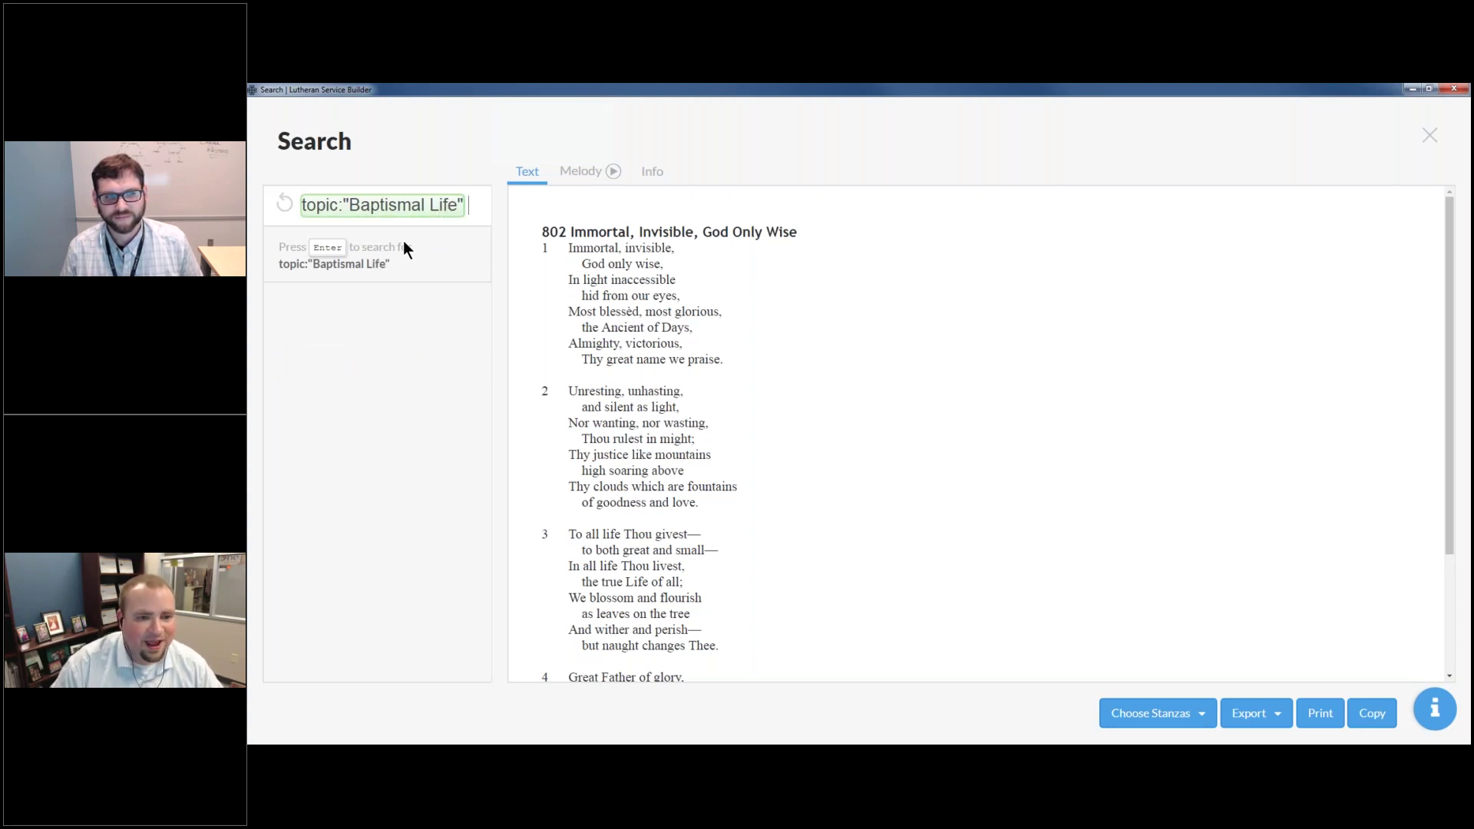
key(Return)
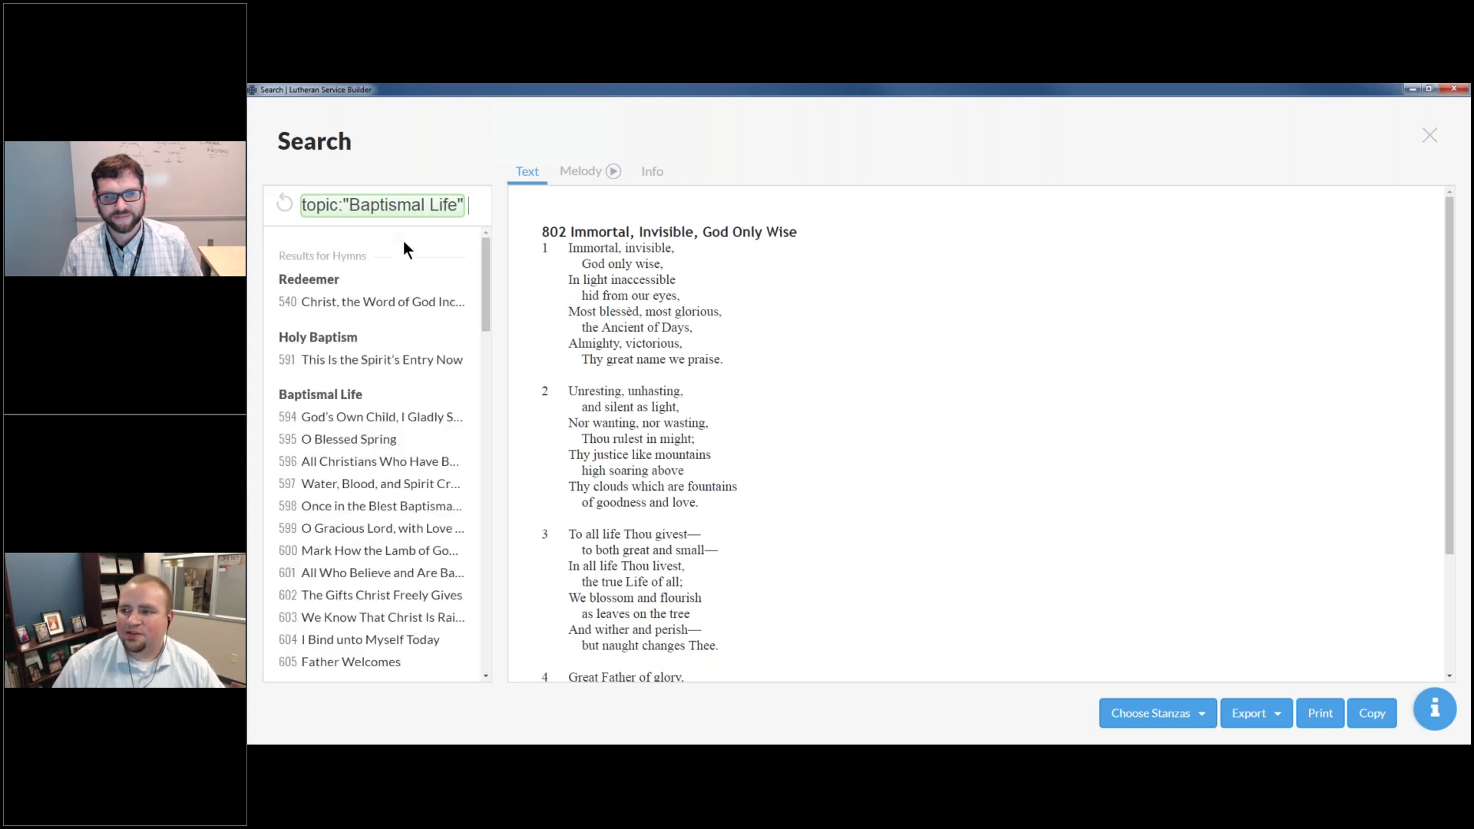
Step: Clear the topic query and look up a hymn by its number, 474
key(ctrl+a)
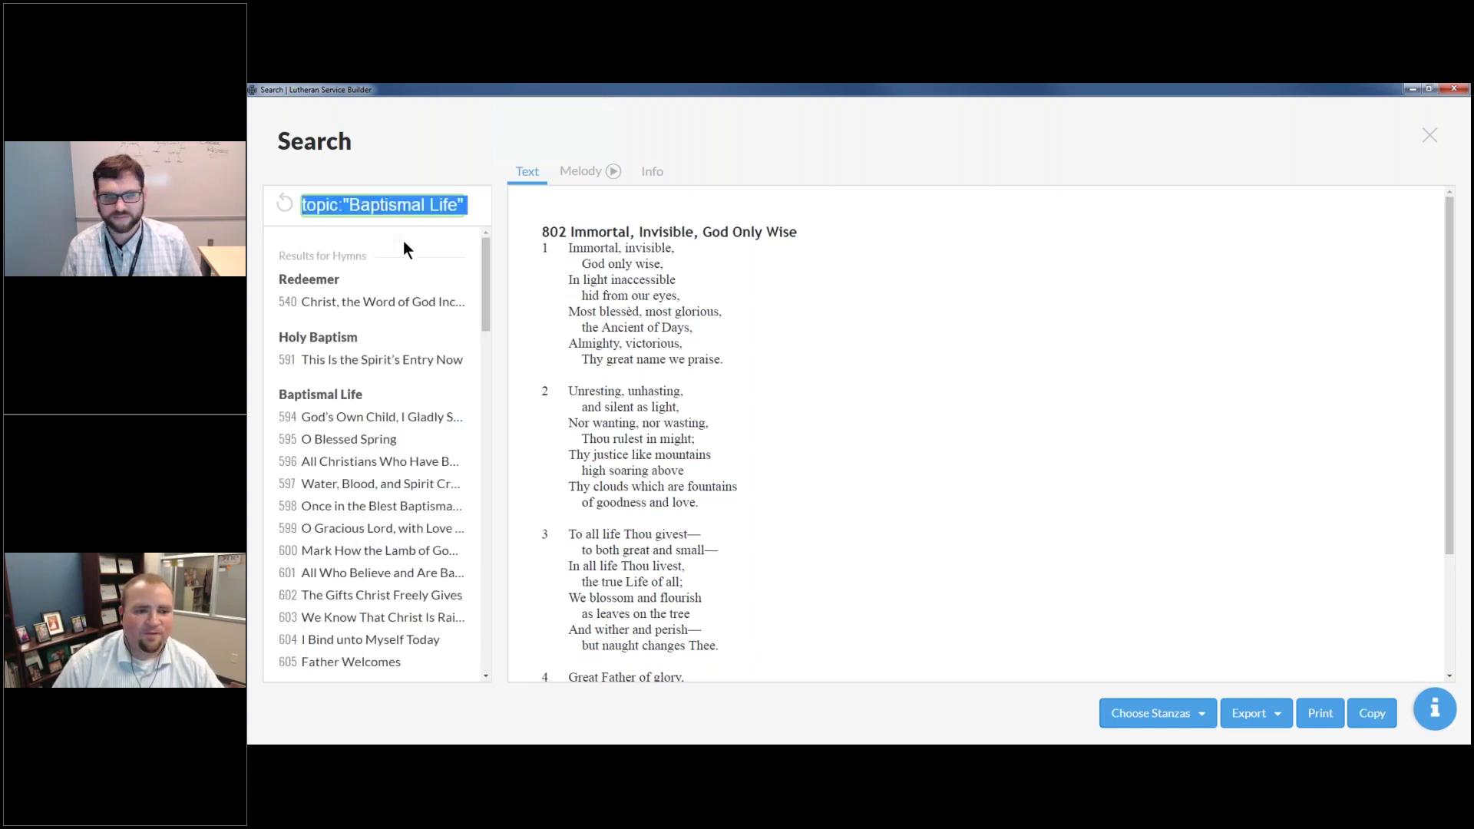
key(BackSpace)
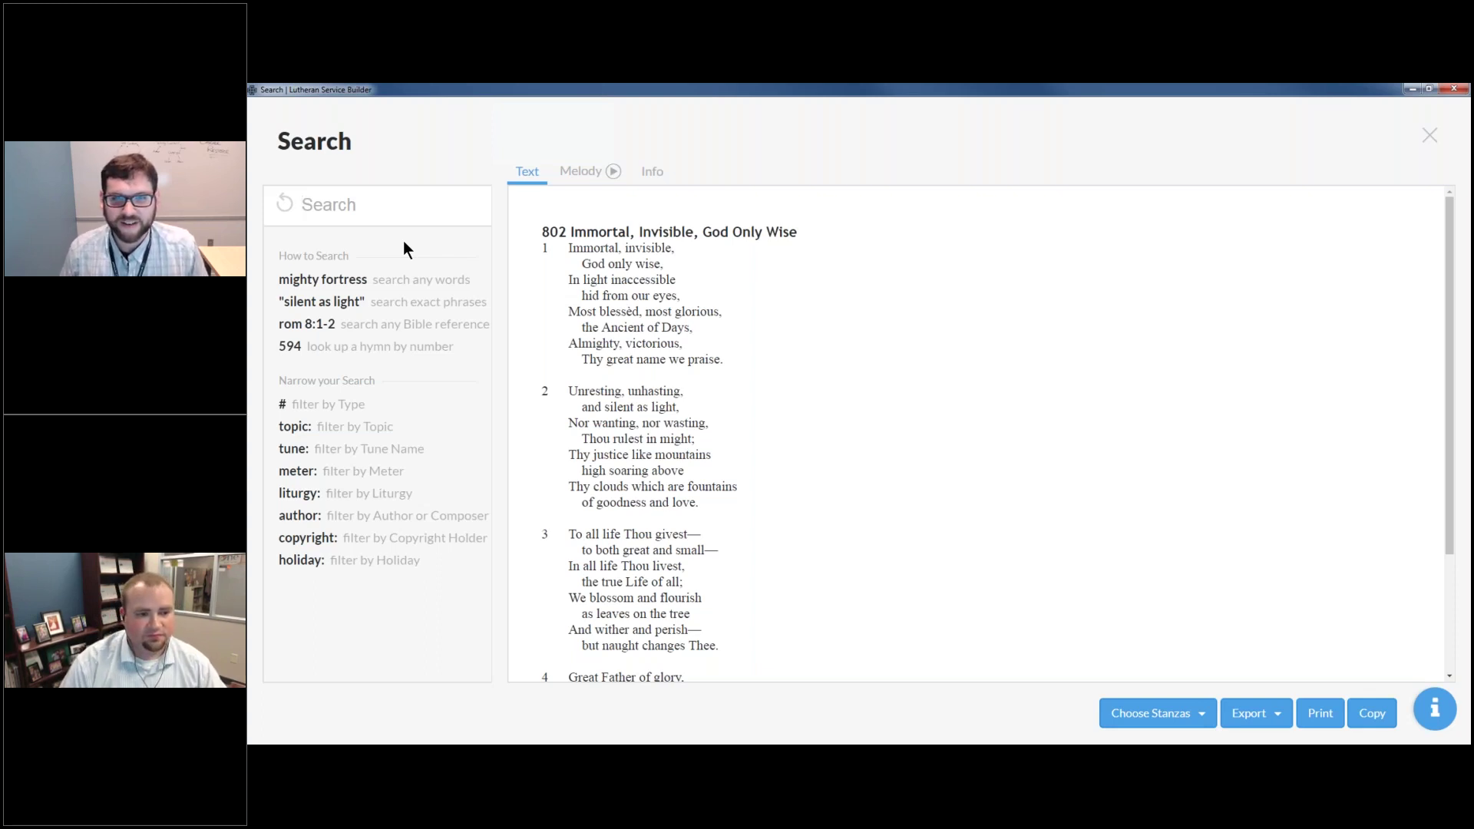
text(474)
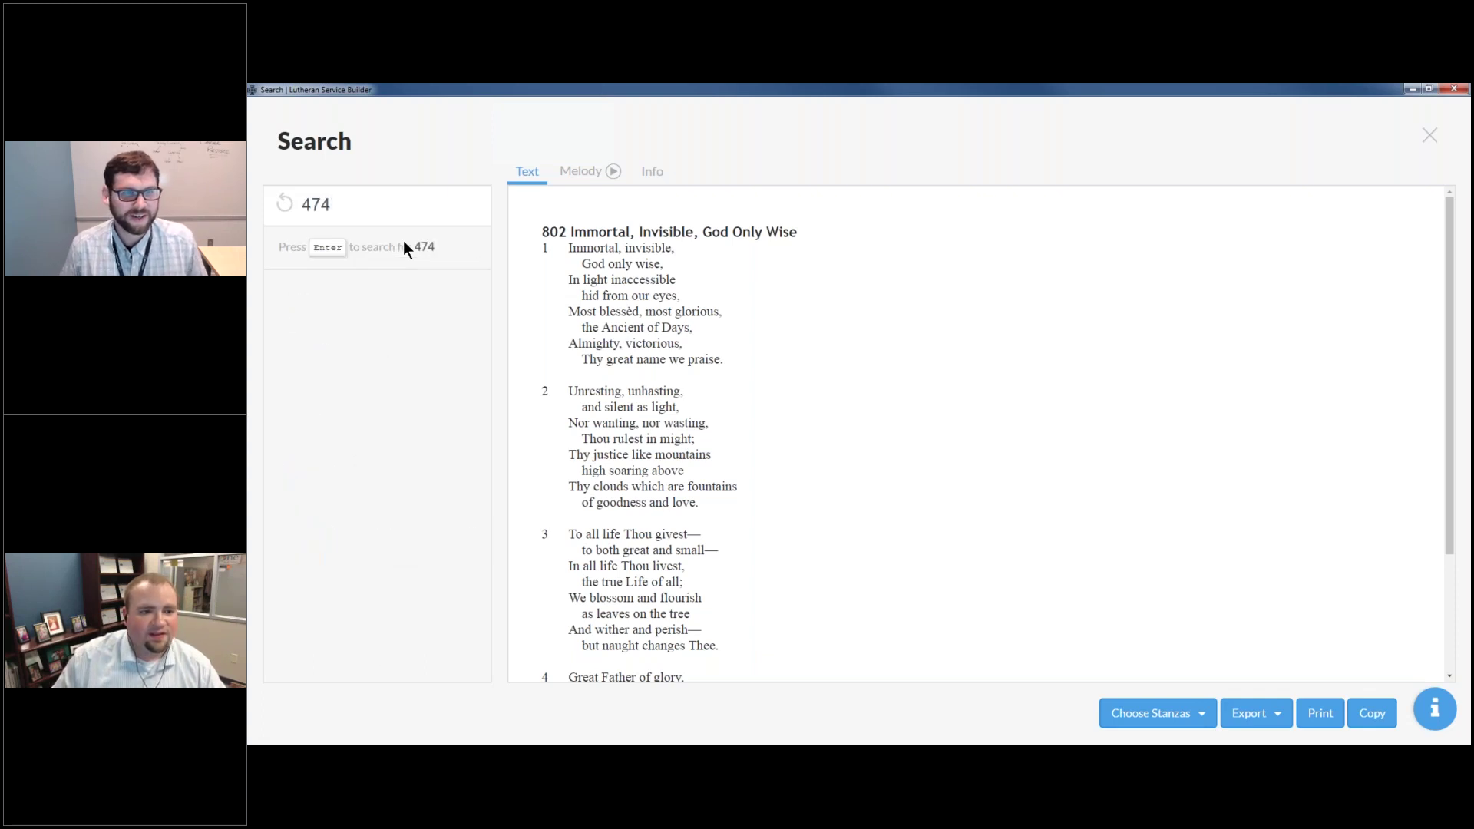
key(Return)
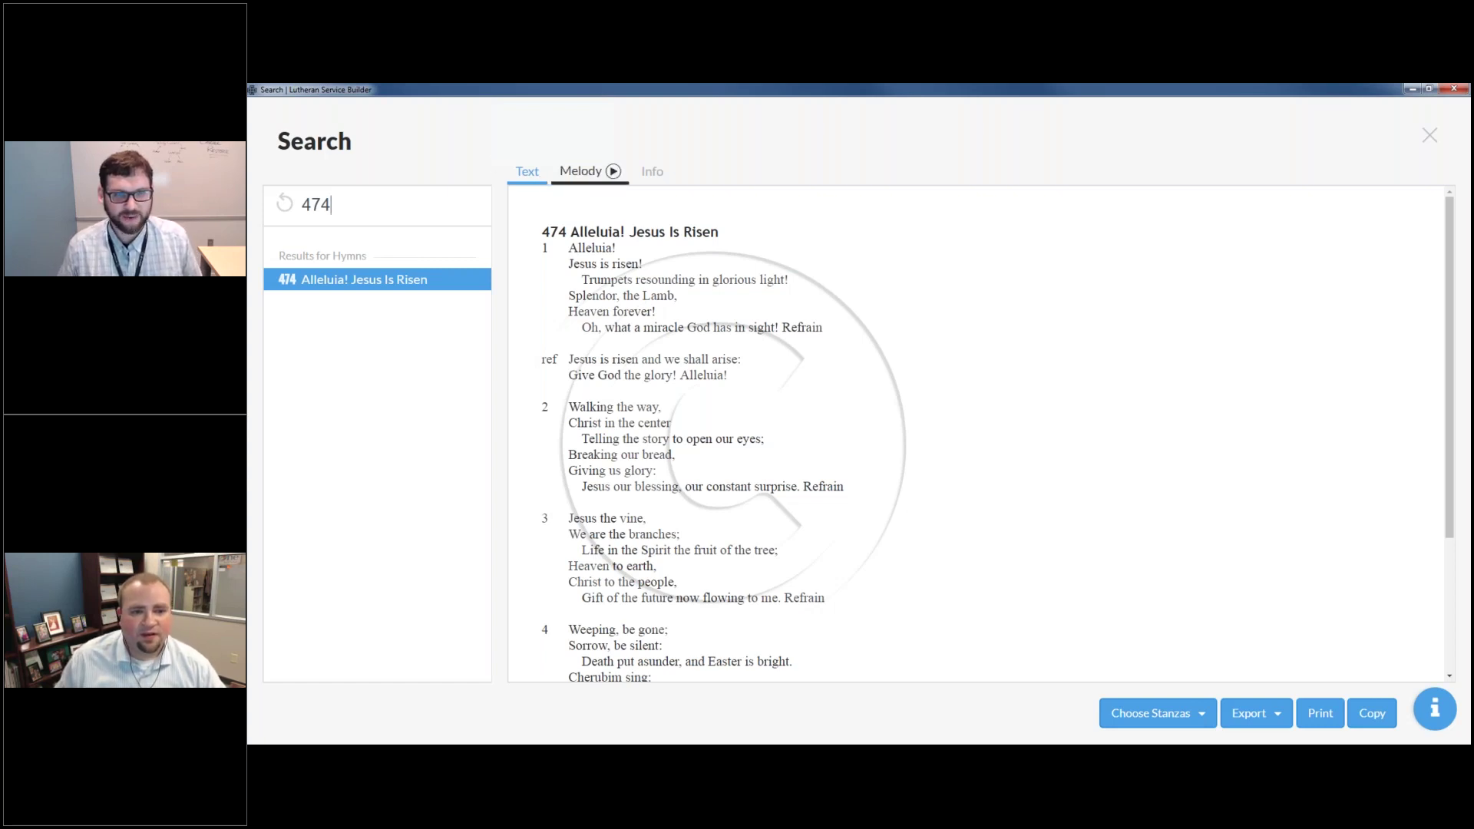
Step: View the melody of hymn 474 and look through its author, copyright, tune, topic and scripture information
click(581, 172)
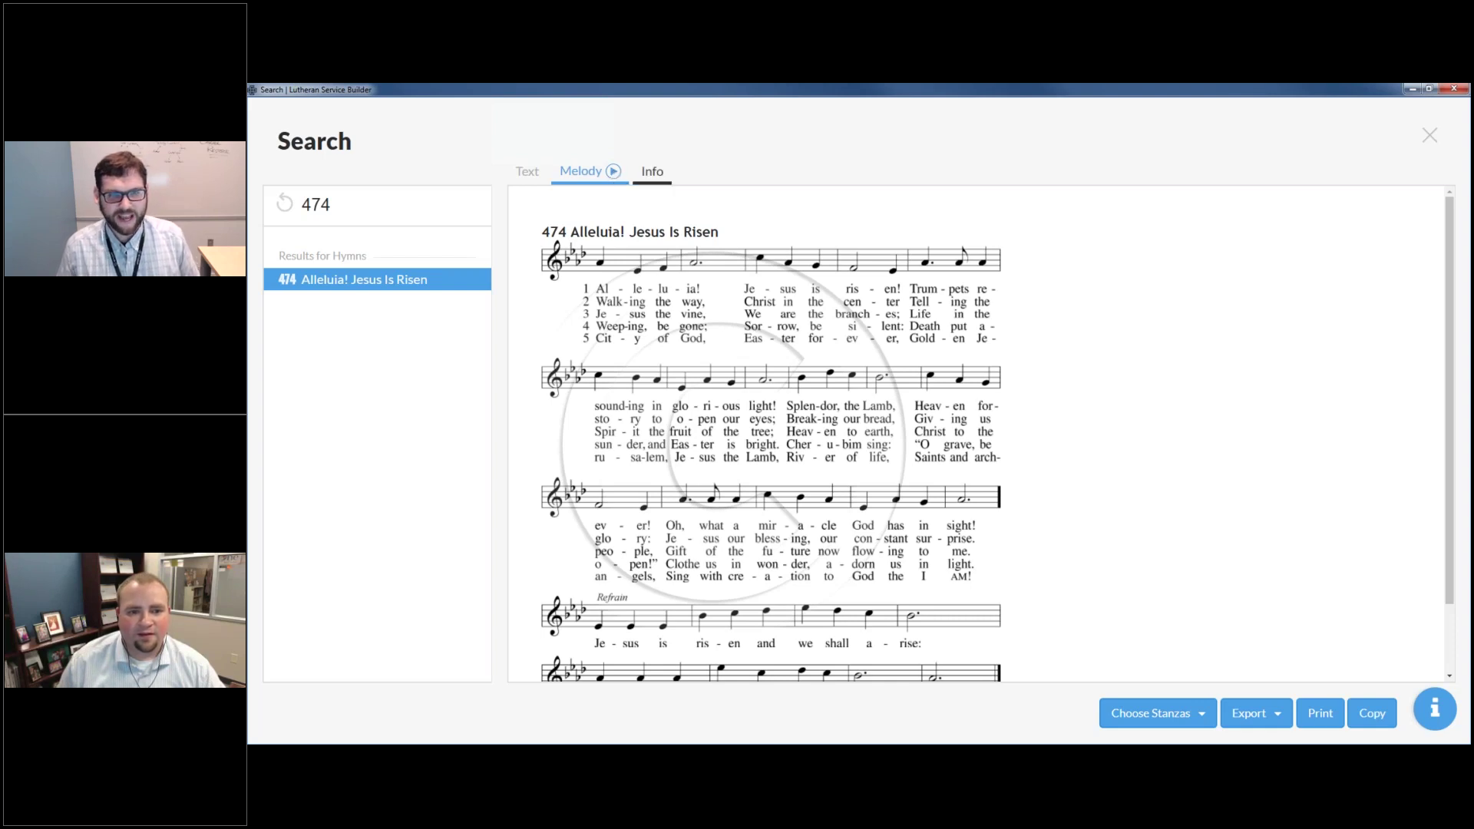
click(651, 171)
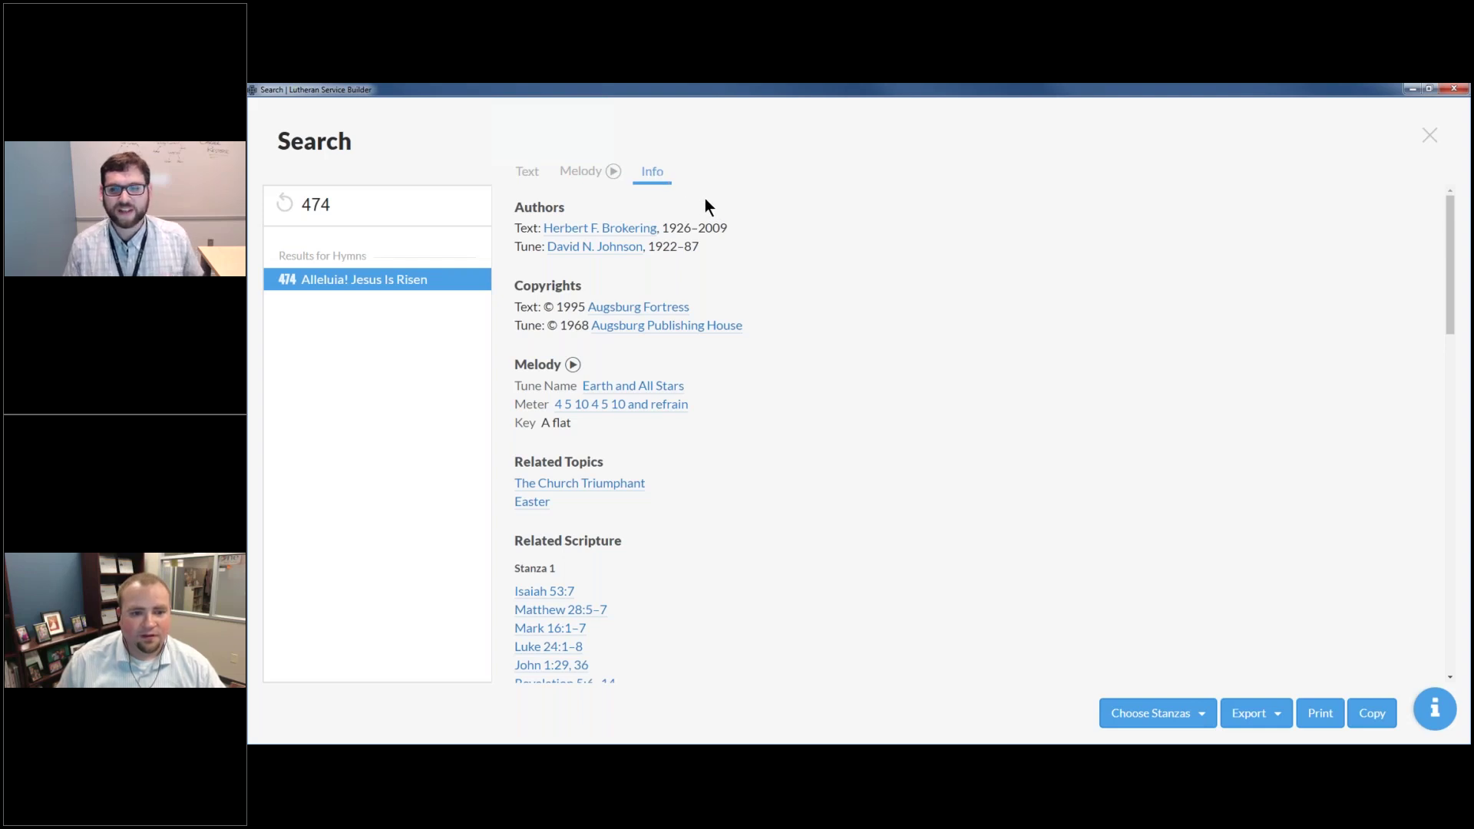
scroll(687, 215, down, 1)
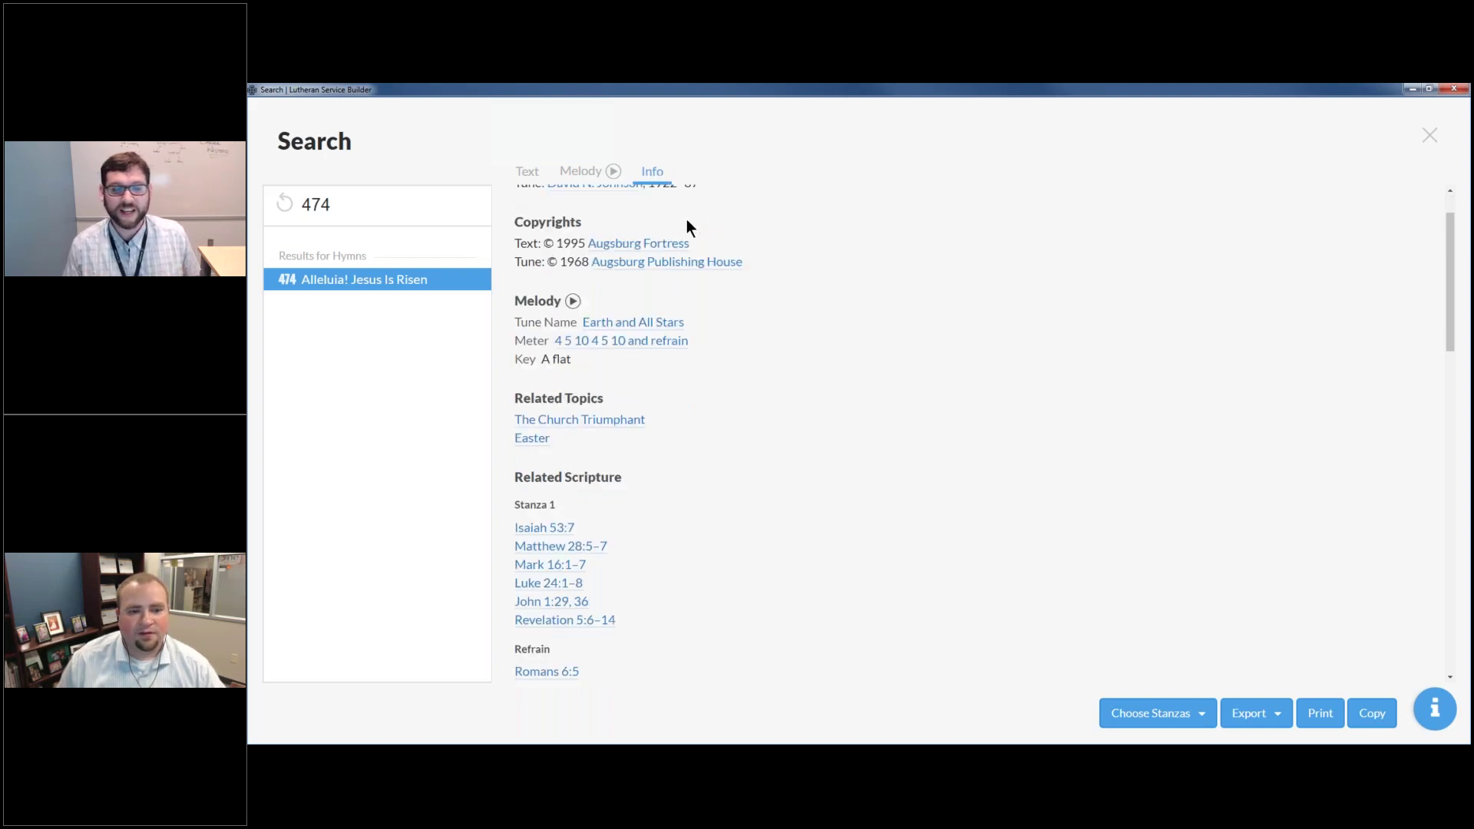
scroll(684, 234, up, 1)
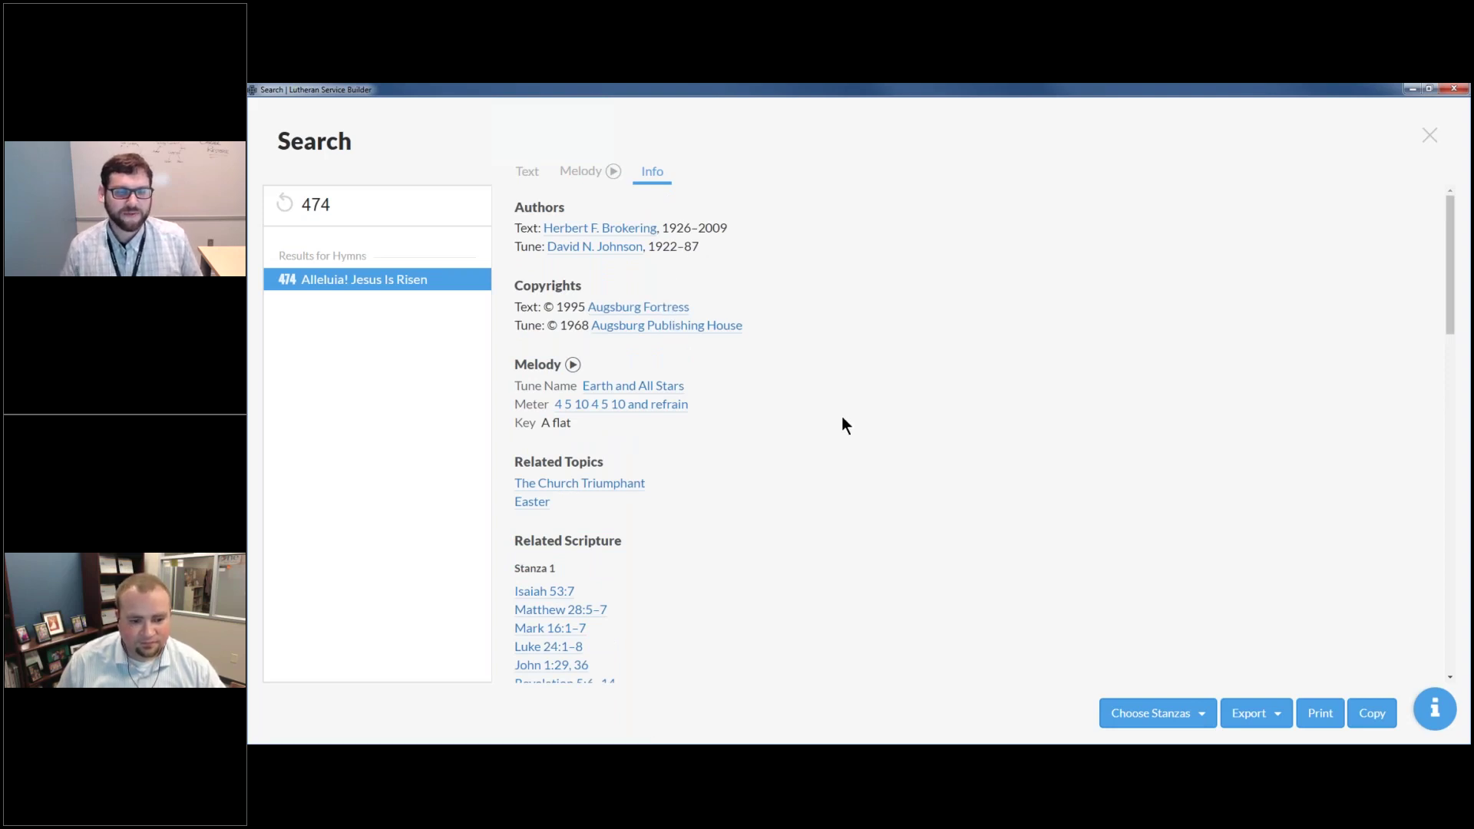
scroll(841, 425, down, 1)
scroll(842, 425, up, 1)
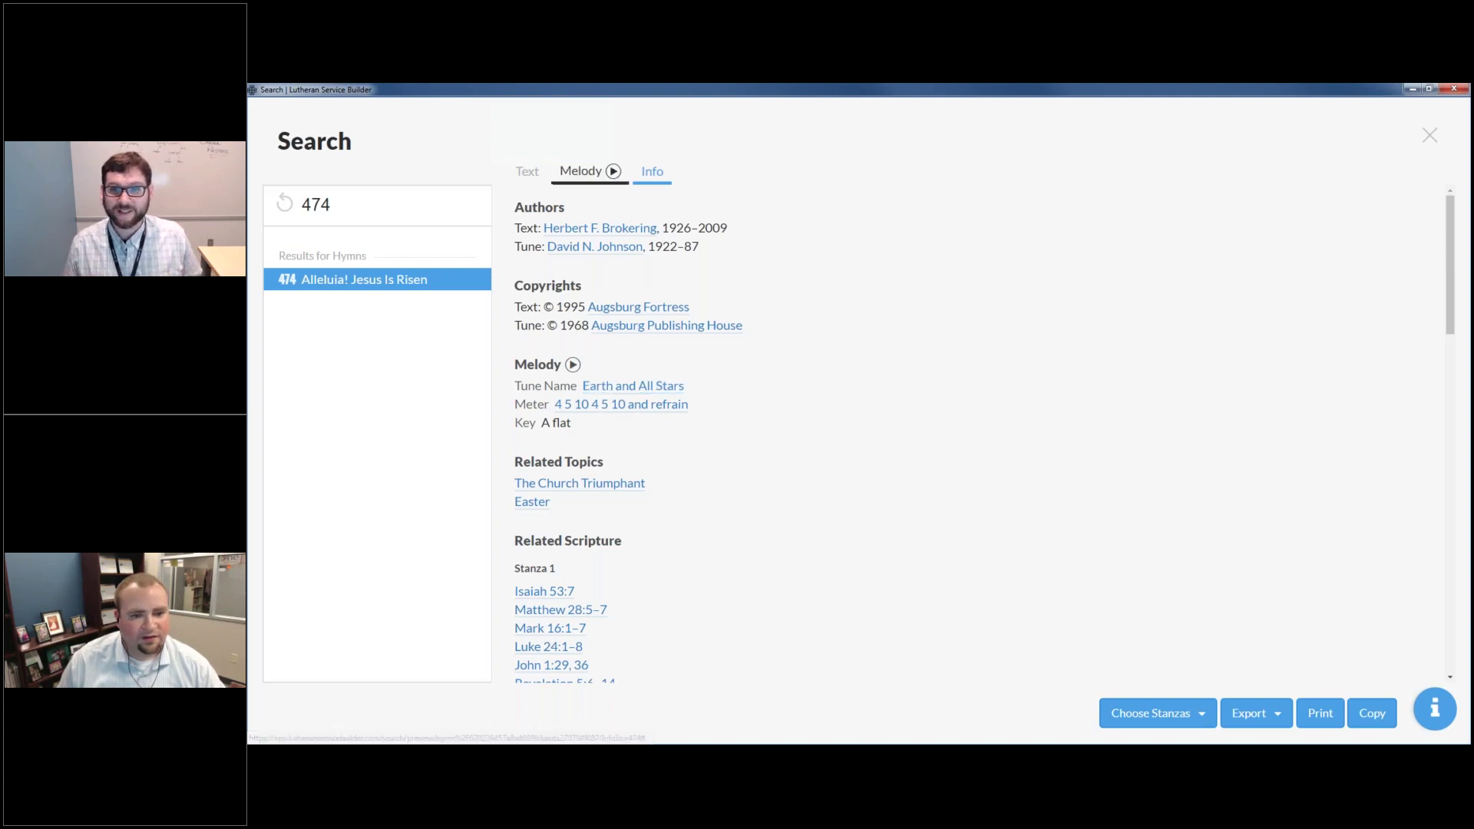
Step: Review hymn 474's melody again and, from its information, search for hymns sharing the tune Earth and All Stars
click(581, 170)
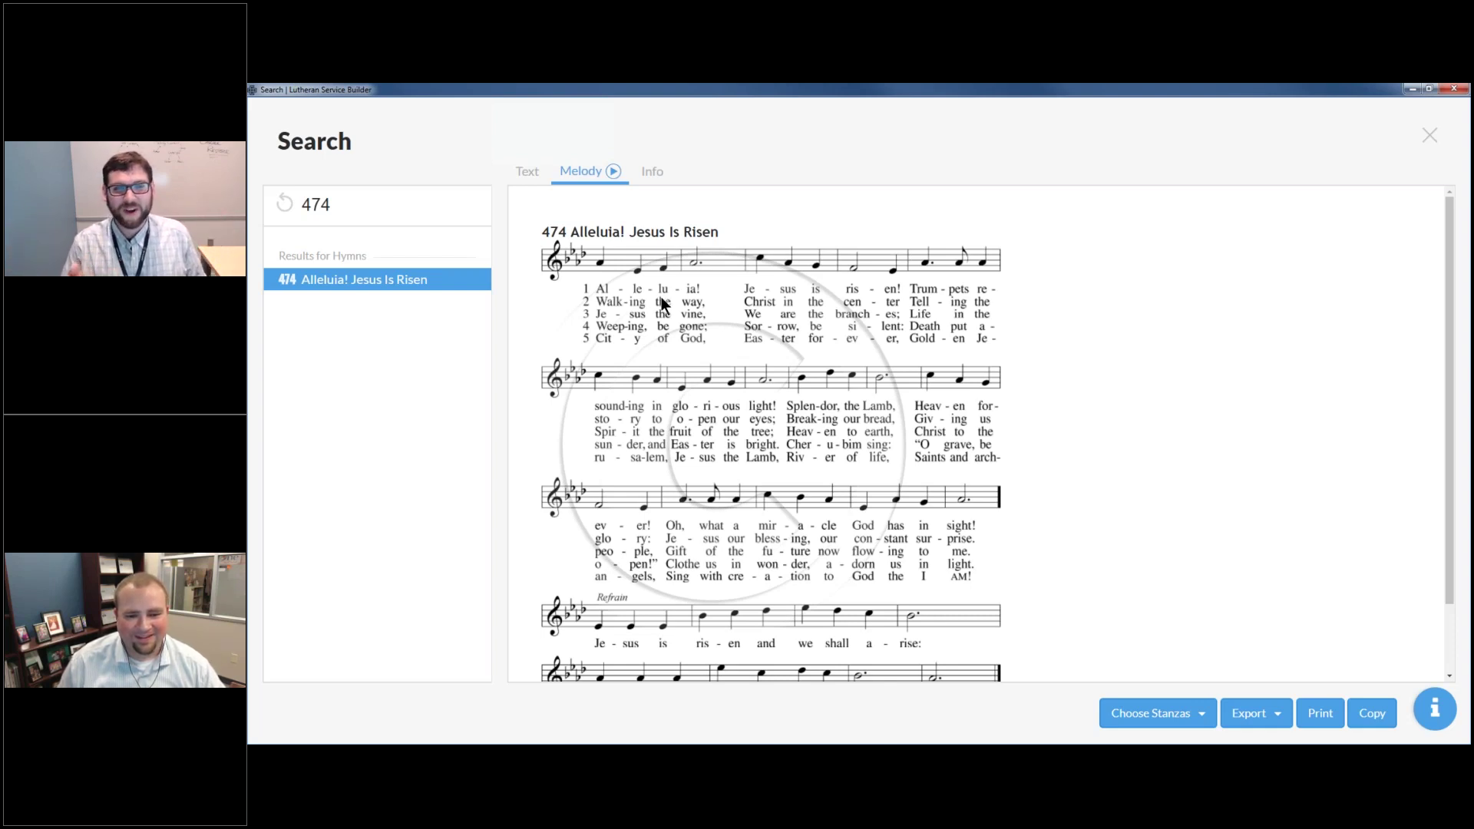
click(645, 174)
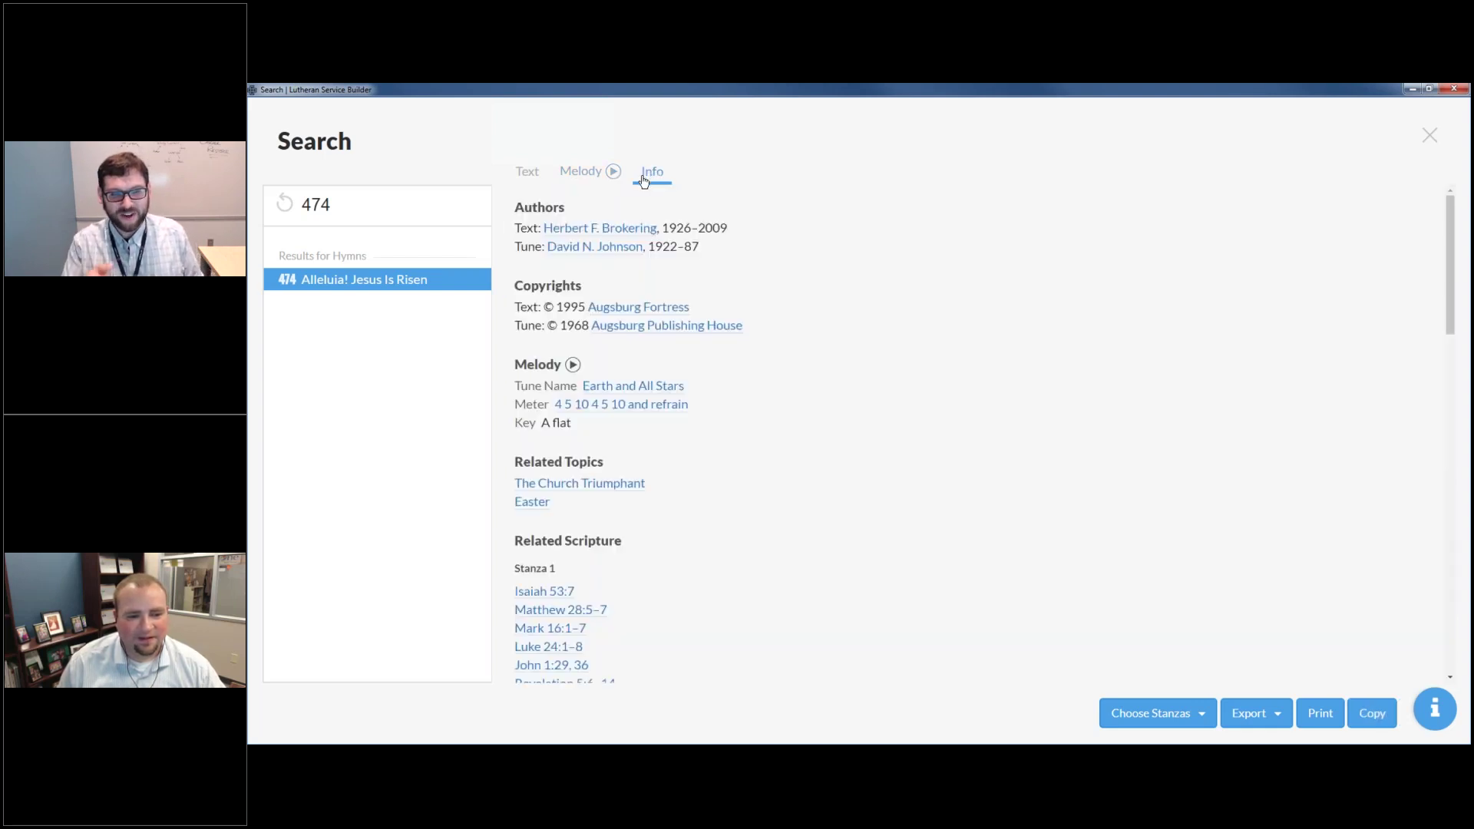
click(621, 387)
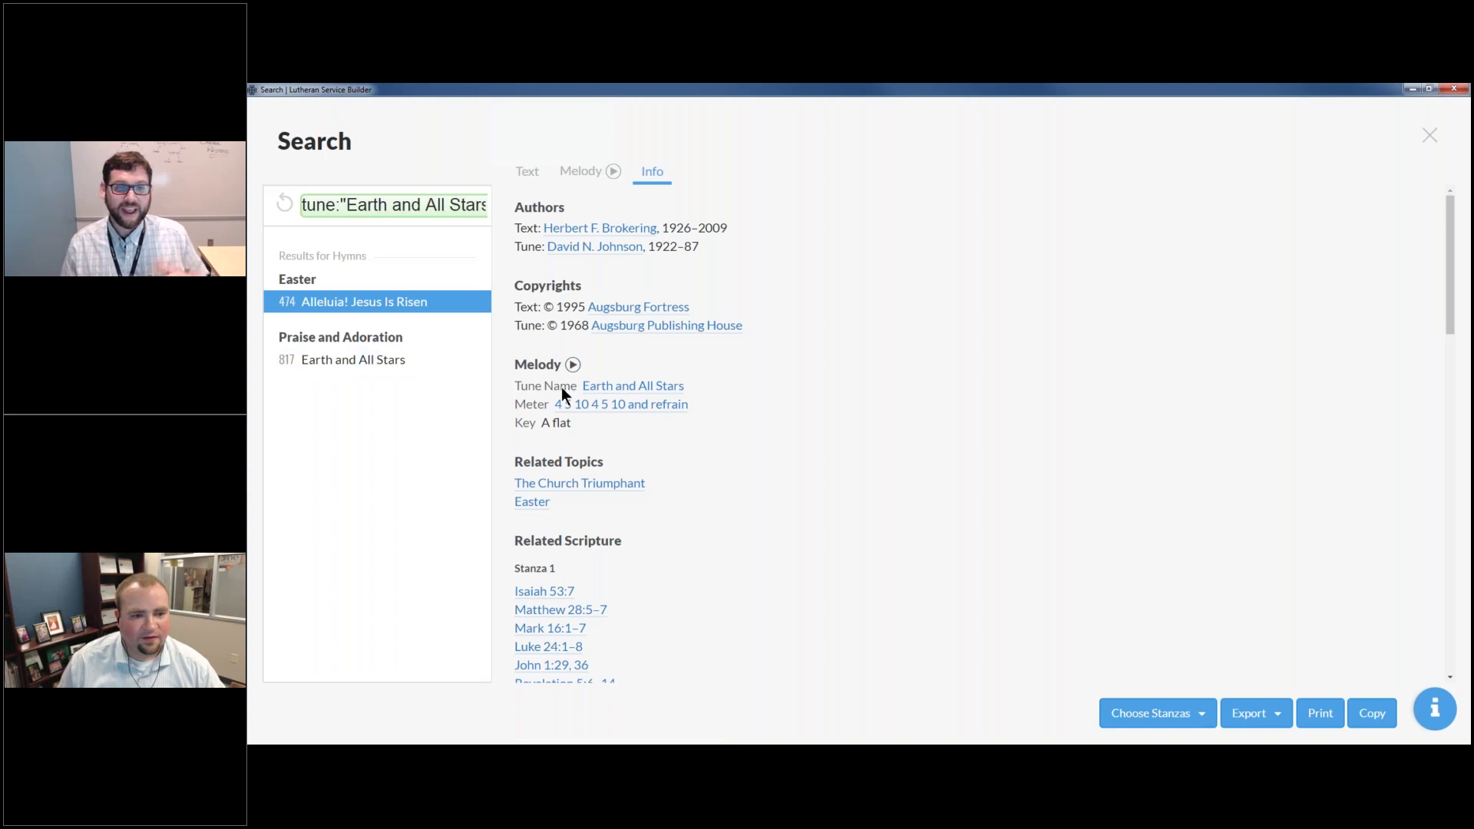
Step: Search for hymns with the meter 4 5 10 4 5 10 and refrain, and compare the information of hymns 817 and 474
click(608, 409)
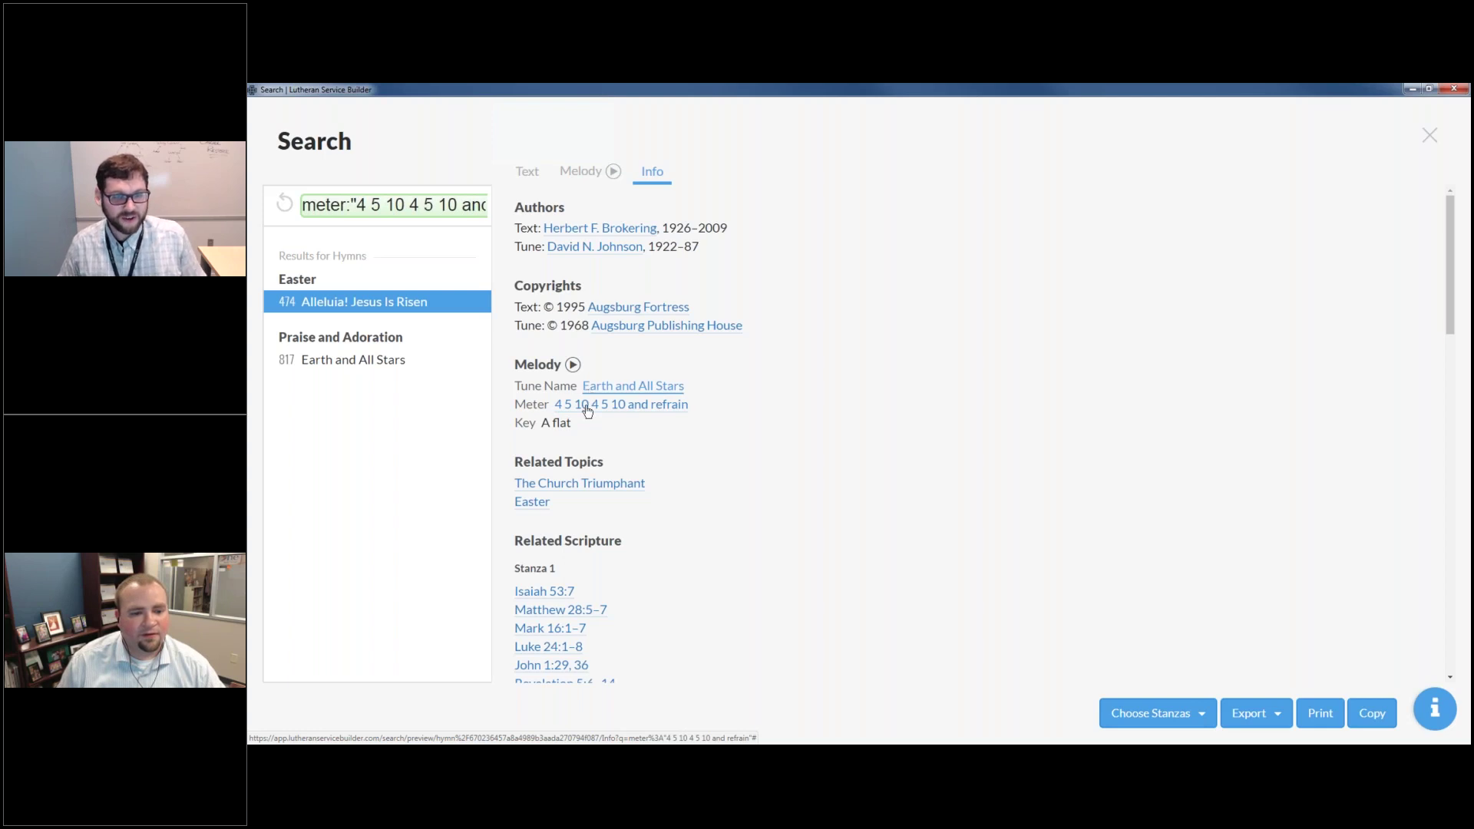
click(395, 363)
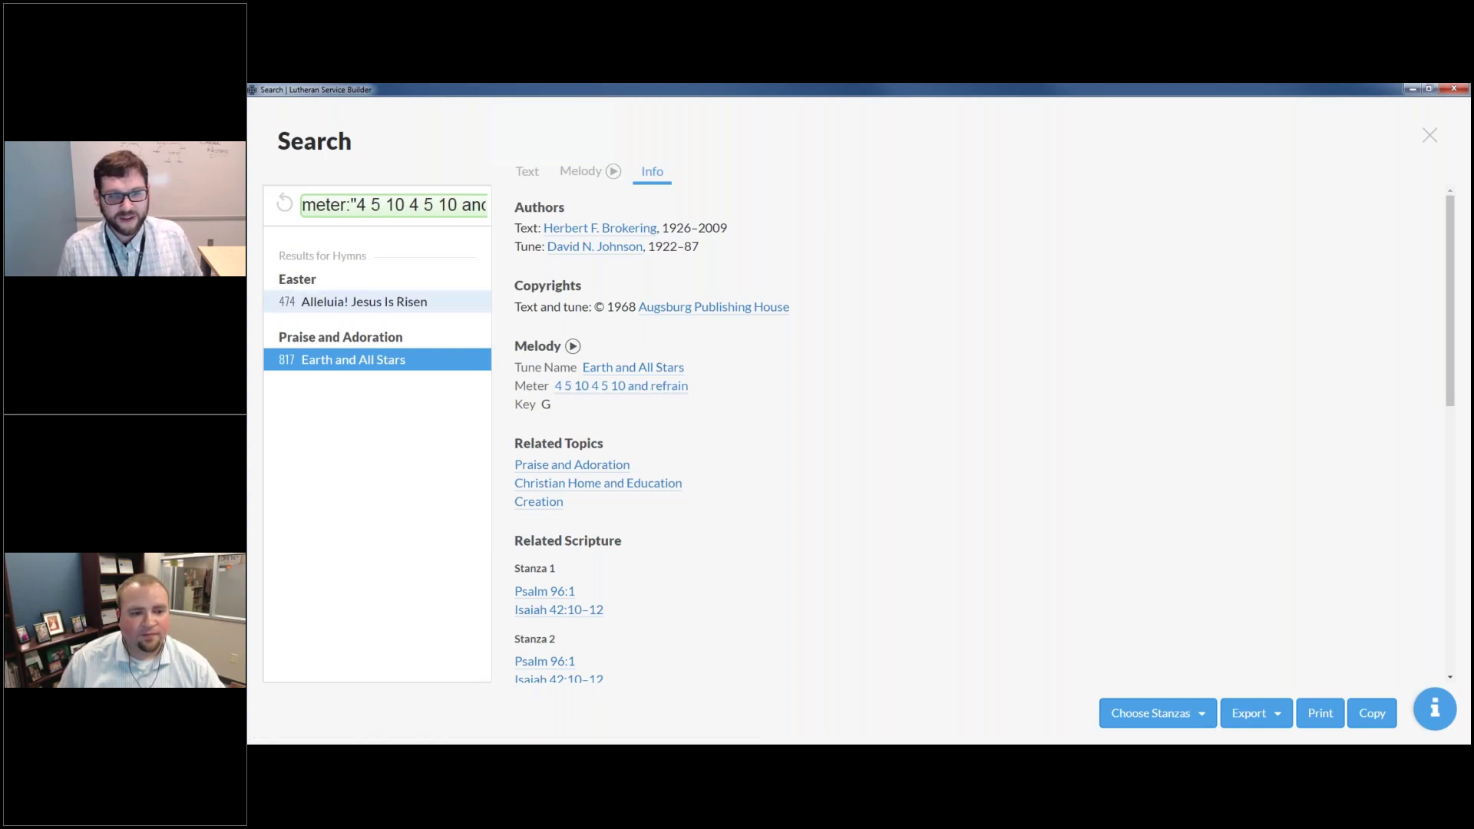
click(361, 301)
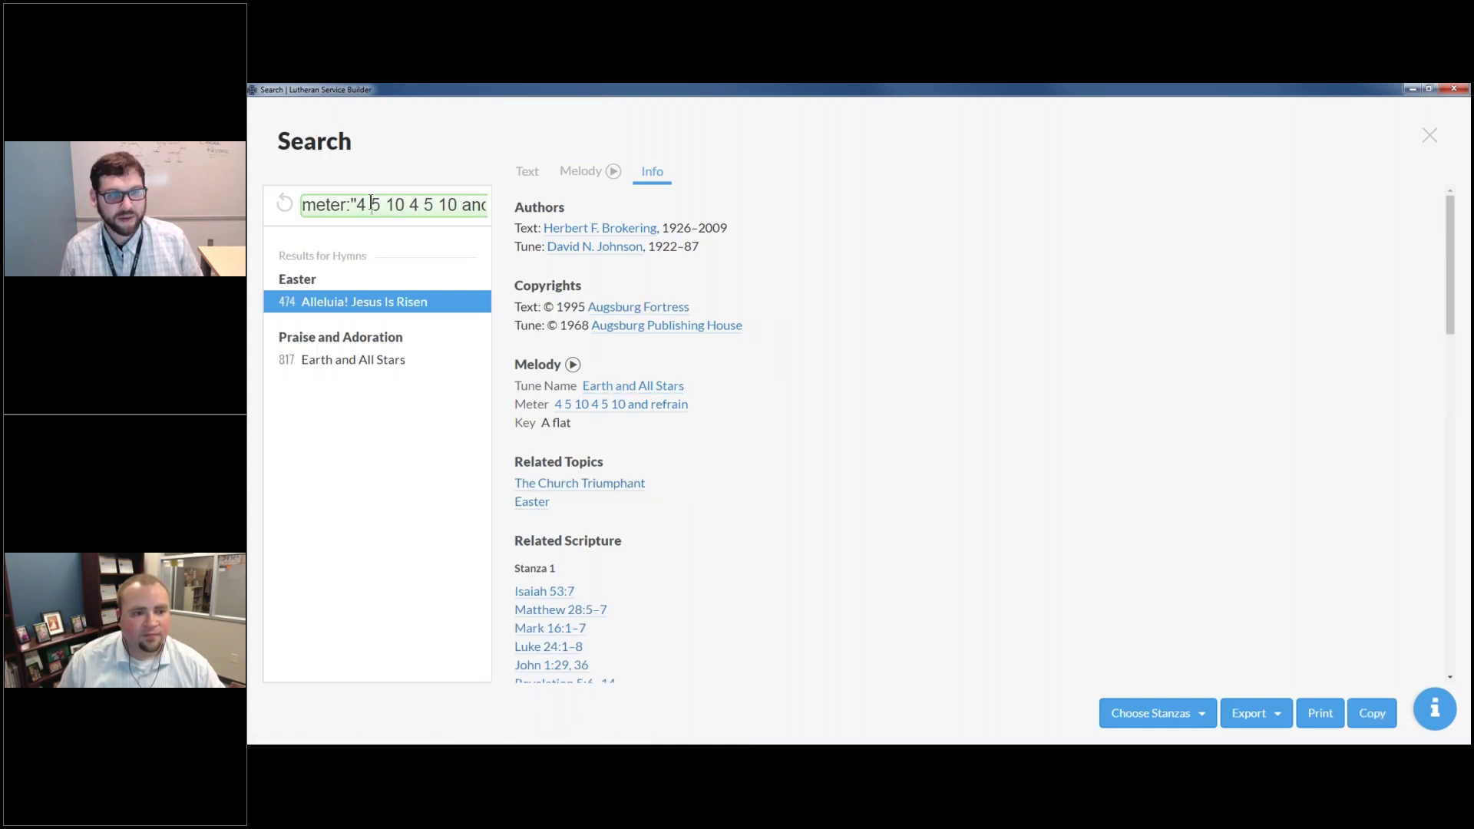
Step: Read through the whole meter query in the search field, from its beginning to its end and back
drag(300, 202, 484, 212)
key(Right)
key(Right)
key(Right)
key(Right)
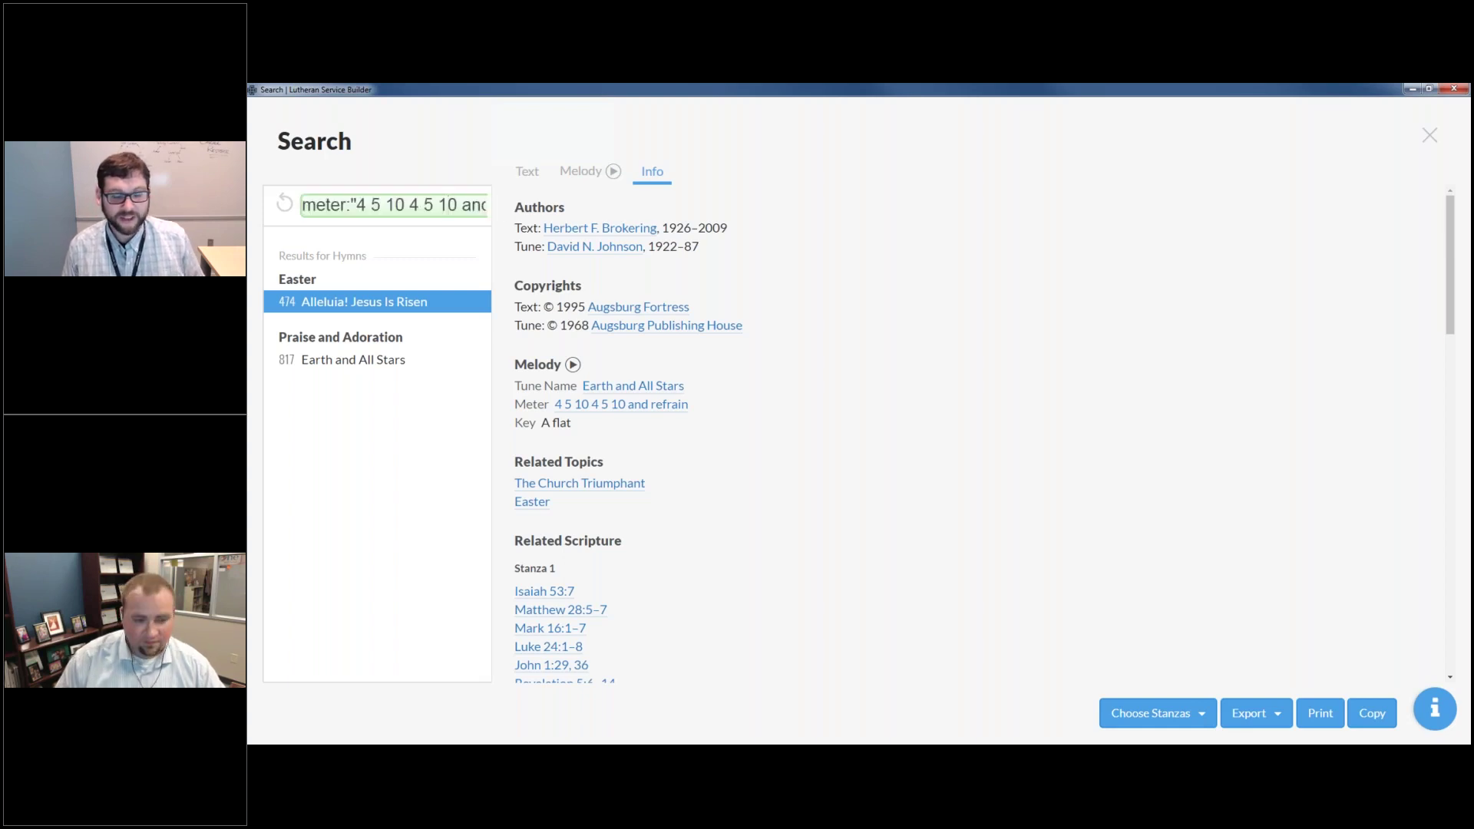
key(Right)
key(Right)
key(Right)
key(Right)
key(Right)
key(Right)
key(Right)
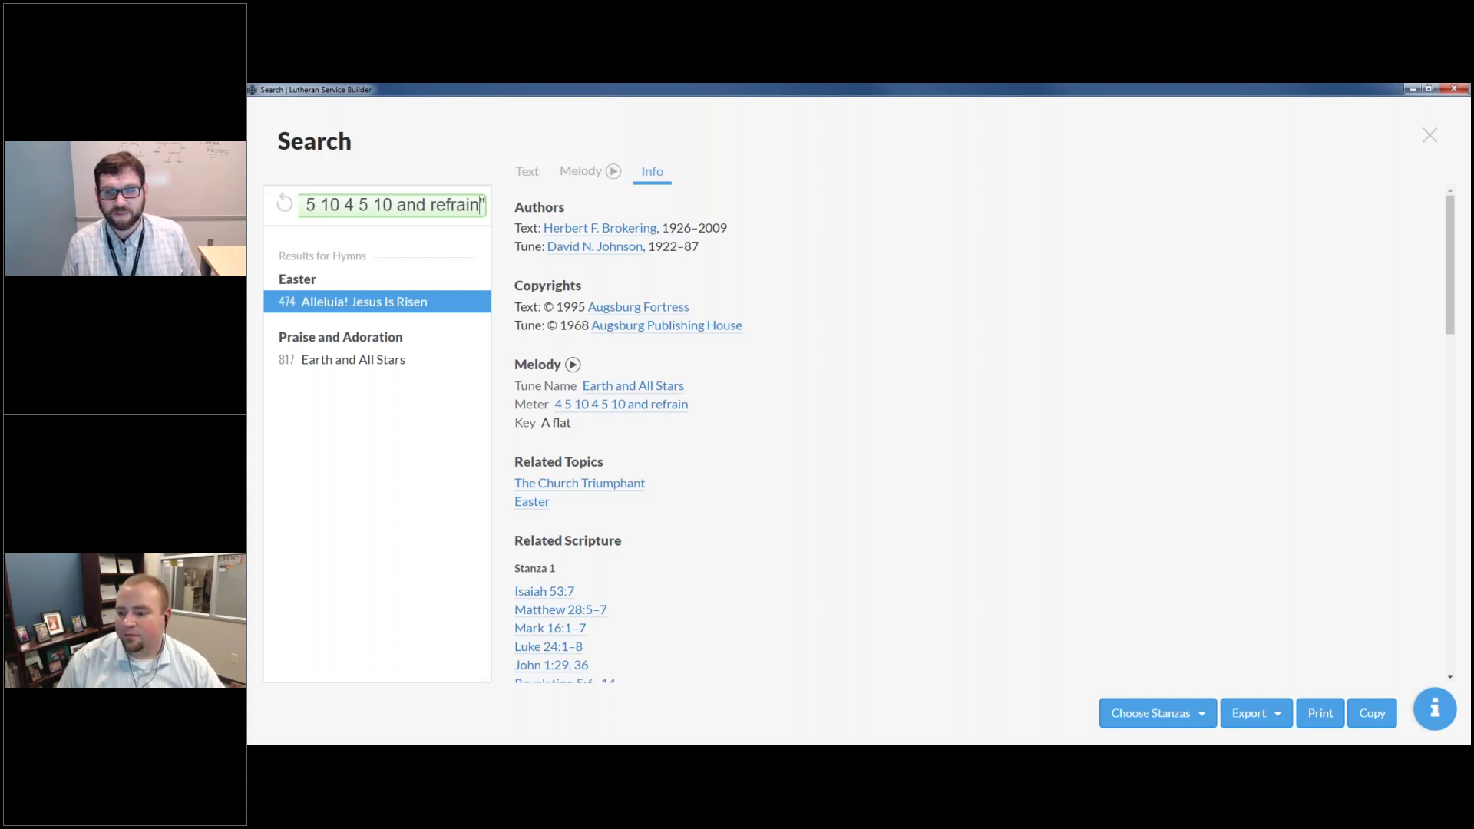
key(Left)
key(Left)
key(Left)
key(Left)
key(Left)
key(Left)
key(Left)
key(Left)
key(Left)
key(Left)
key(Left)
key(Left)
key(Left)
key(Left)
key(Left)
key(Left)
key(Left)
key(Left)
key(Left)
key(Left)
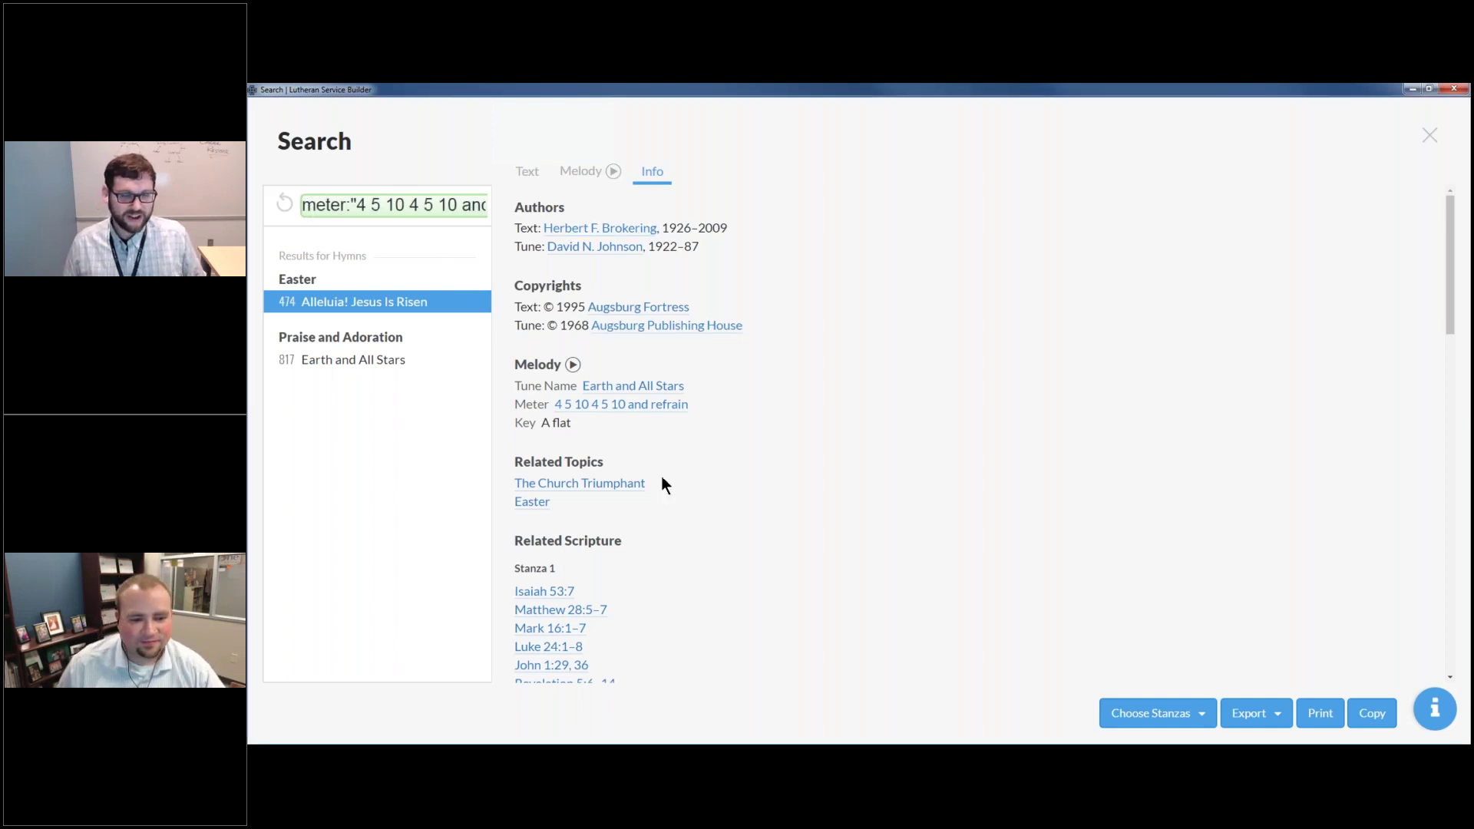
Step: From hymn 474's related topics, search for hymns with the topic Easter
scroll(662, 484, down, 1)
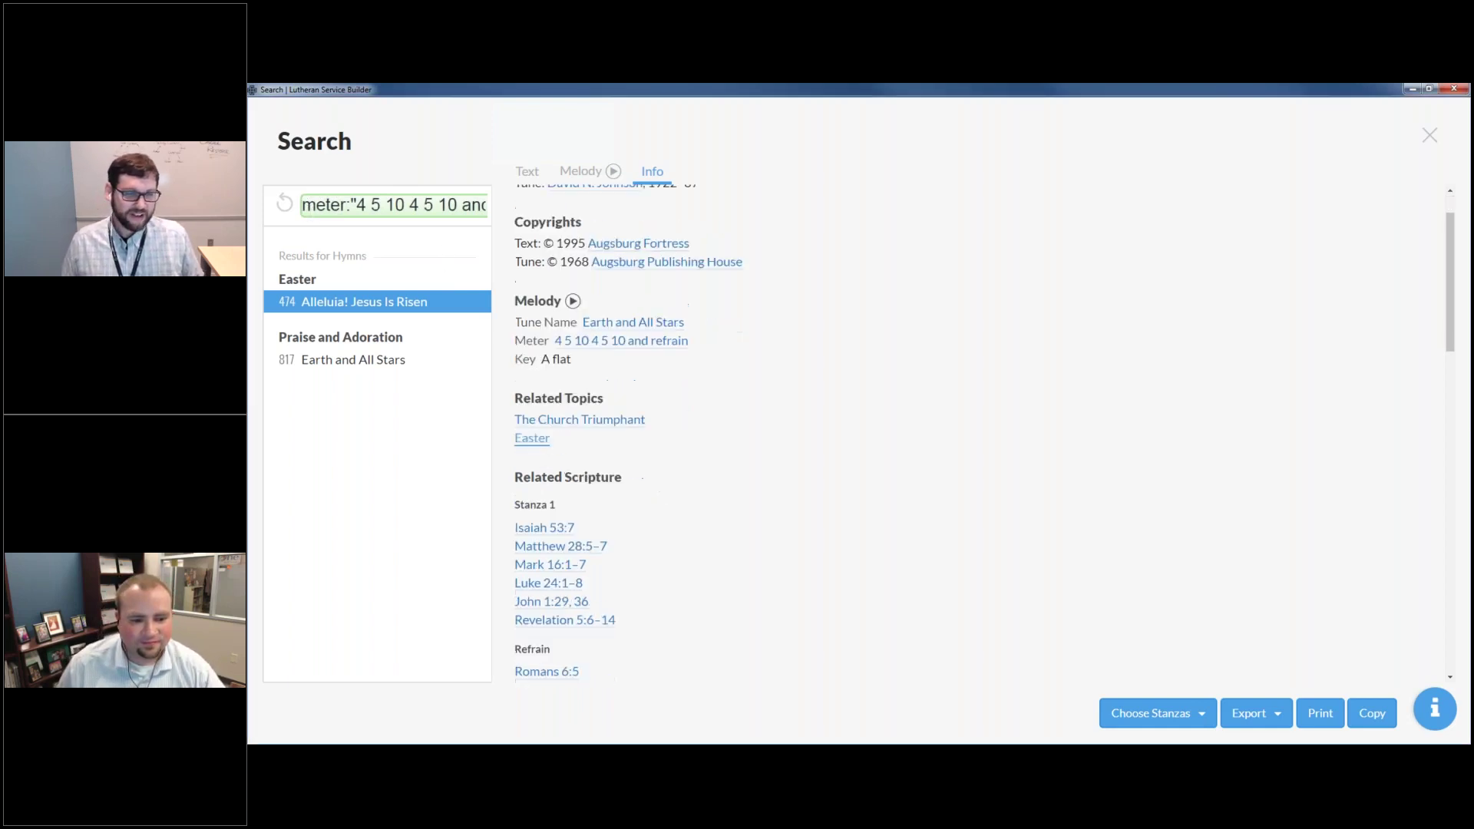
click(540, 440)
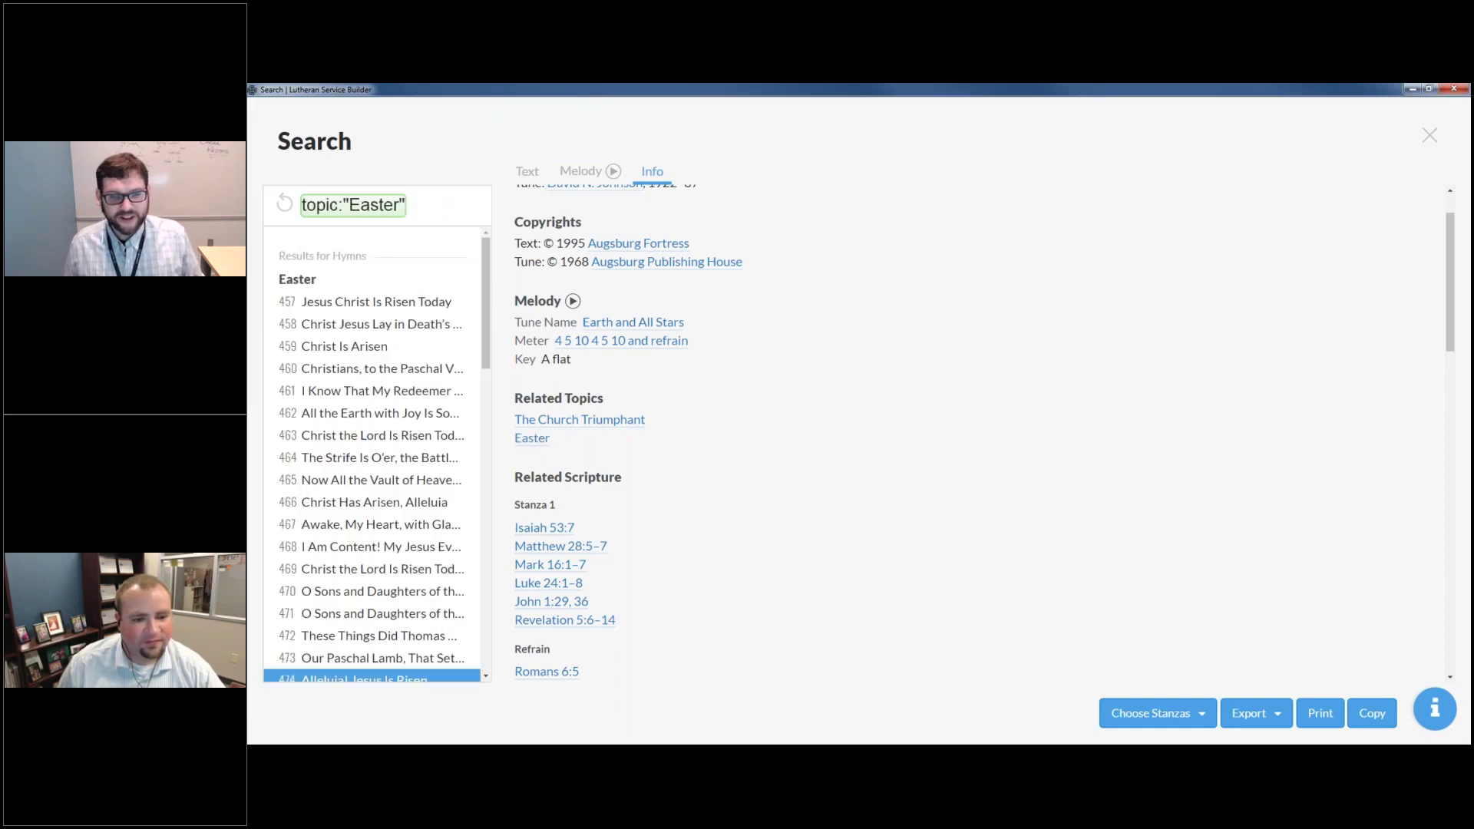
Step: Look through hymn 474's related scripture by stanza and search for stanza 4's reference Revelation 7:14–17
scroll(662, 508, down, 3)
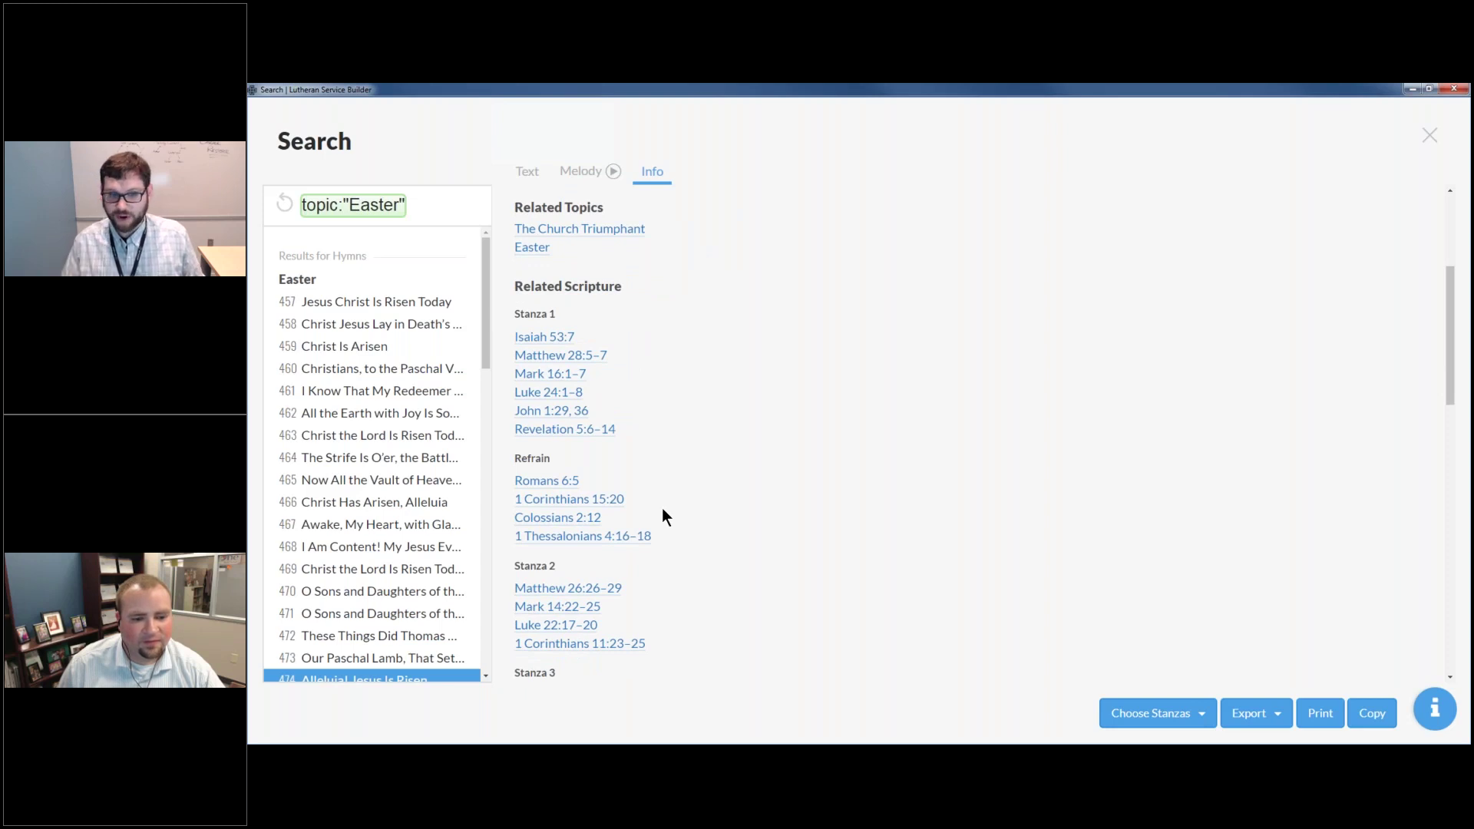
scroll(661, 508, down, 2)
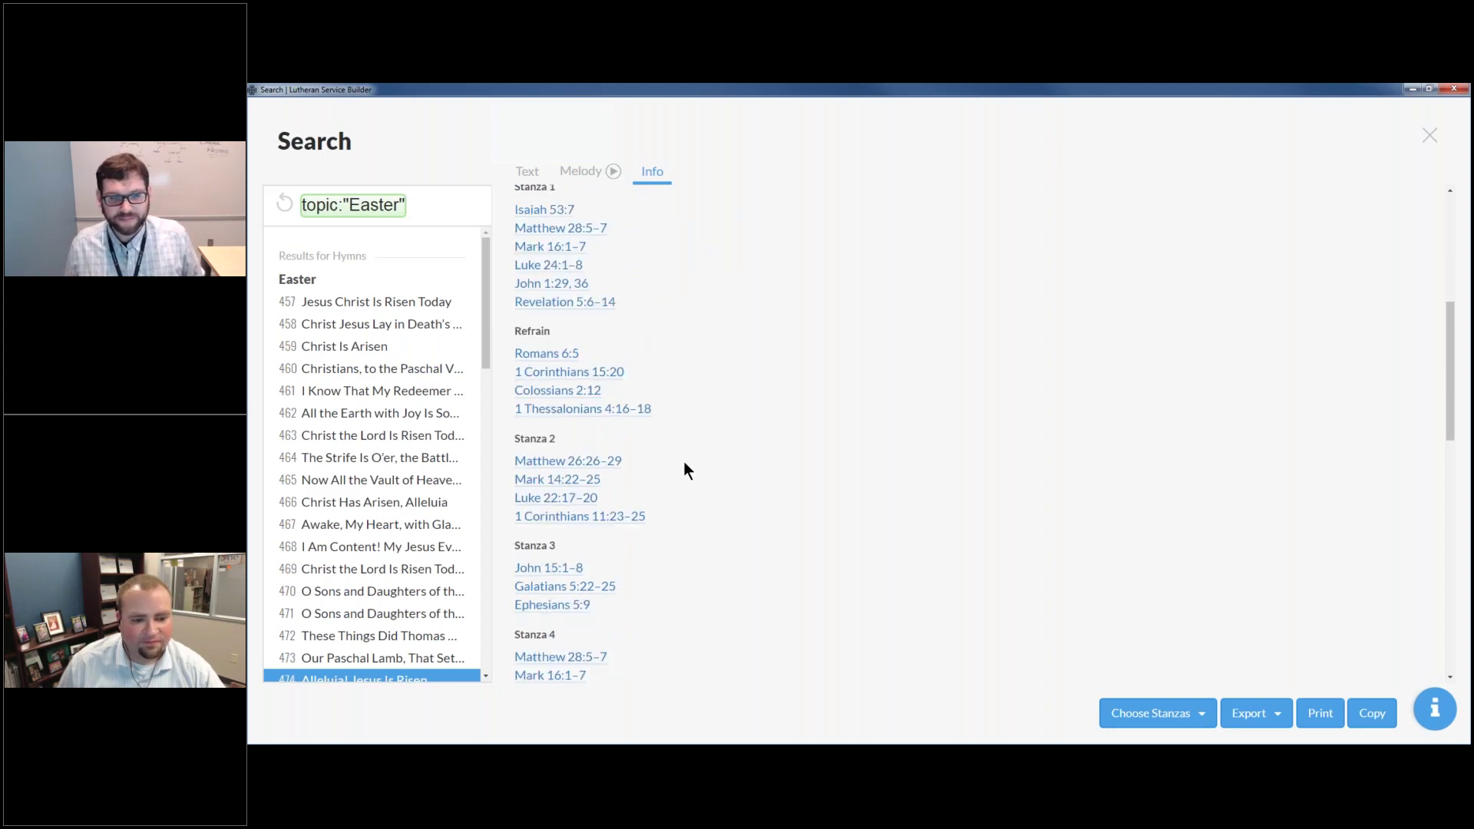
scroll(685, 464, down, 3)
scroll(715, 475, down, 1)
scroll(714, 486, down, 1)
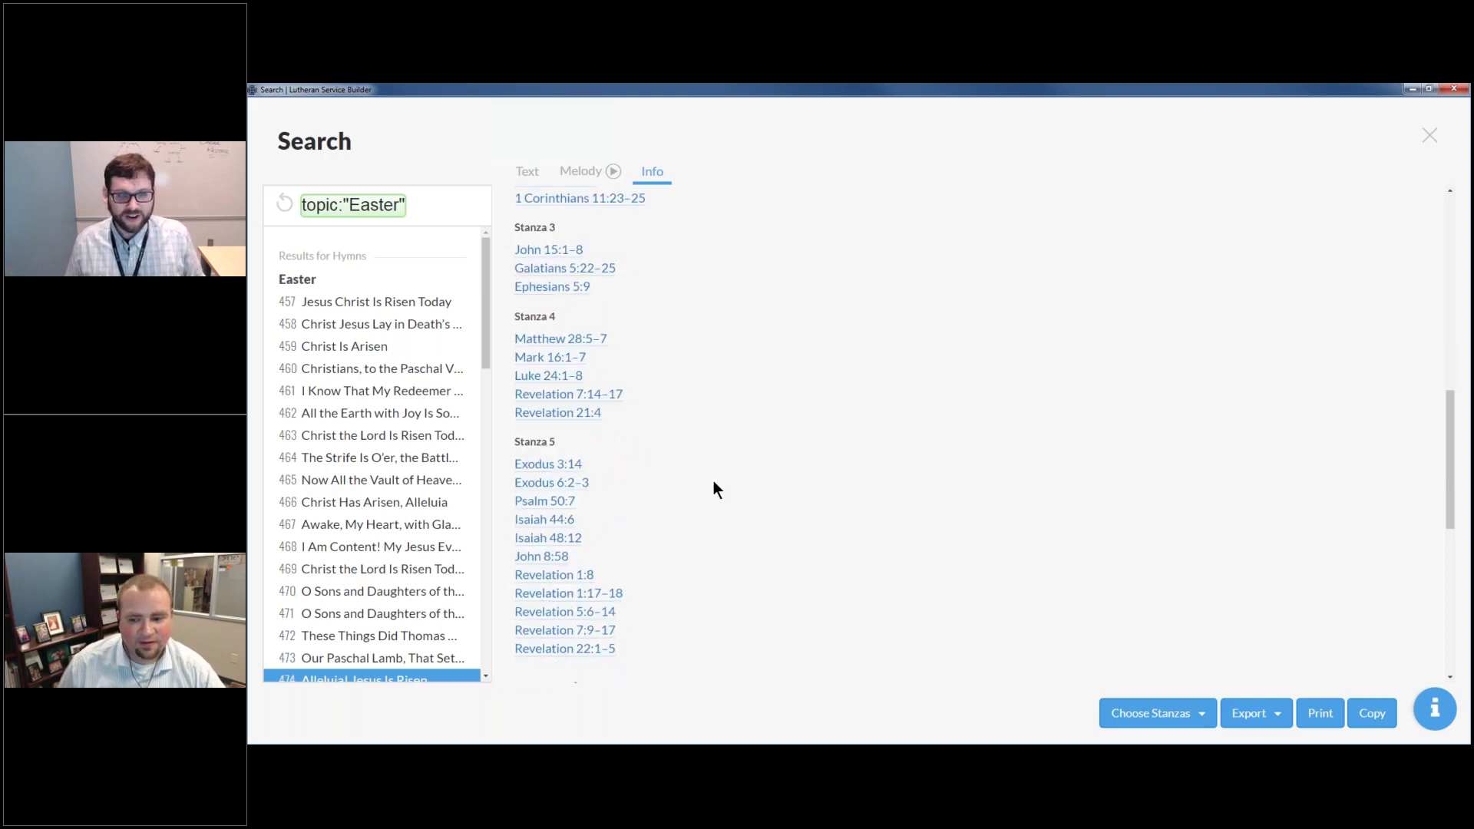
scroll(712, 490, down, 3)
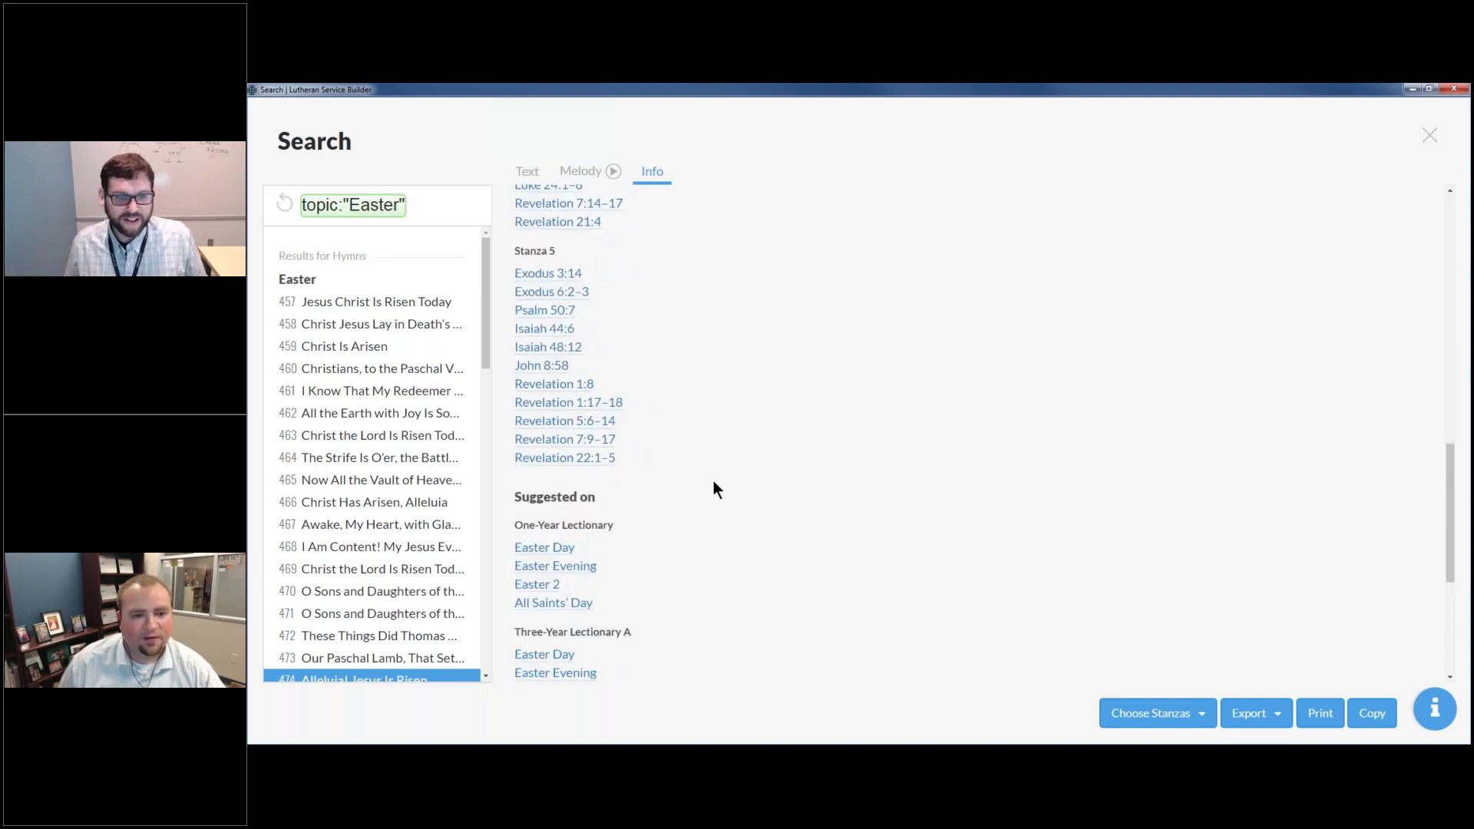
scroll(711, 480, up, 4)
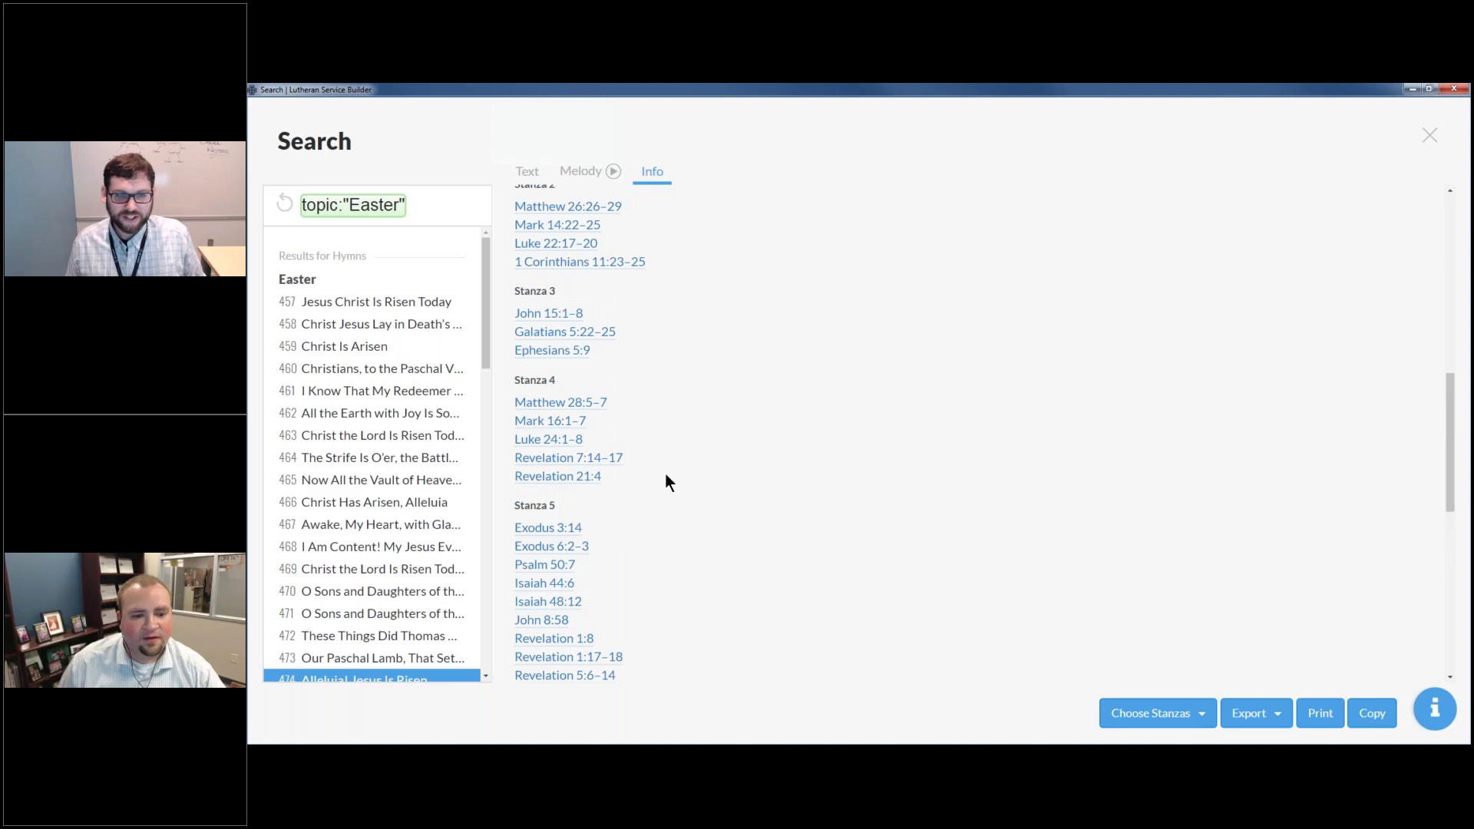
click(606, 459)
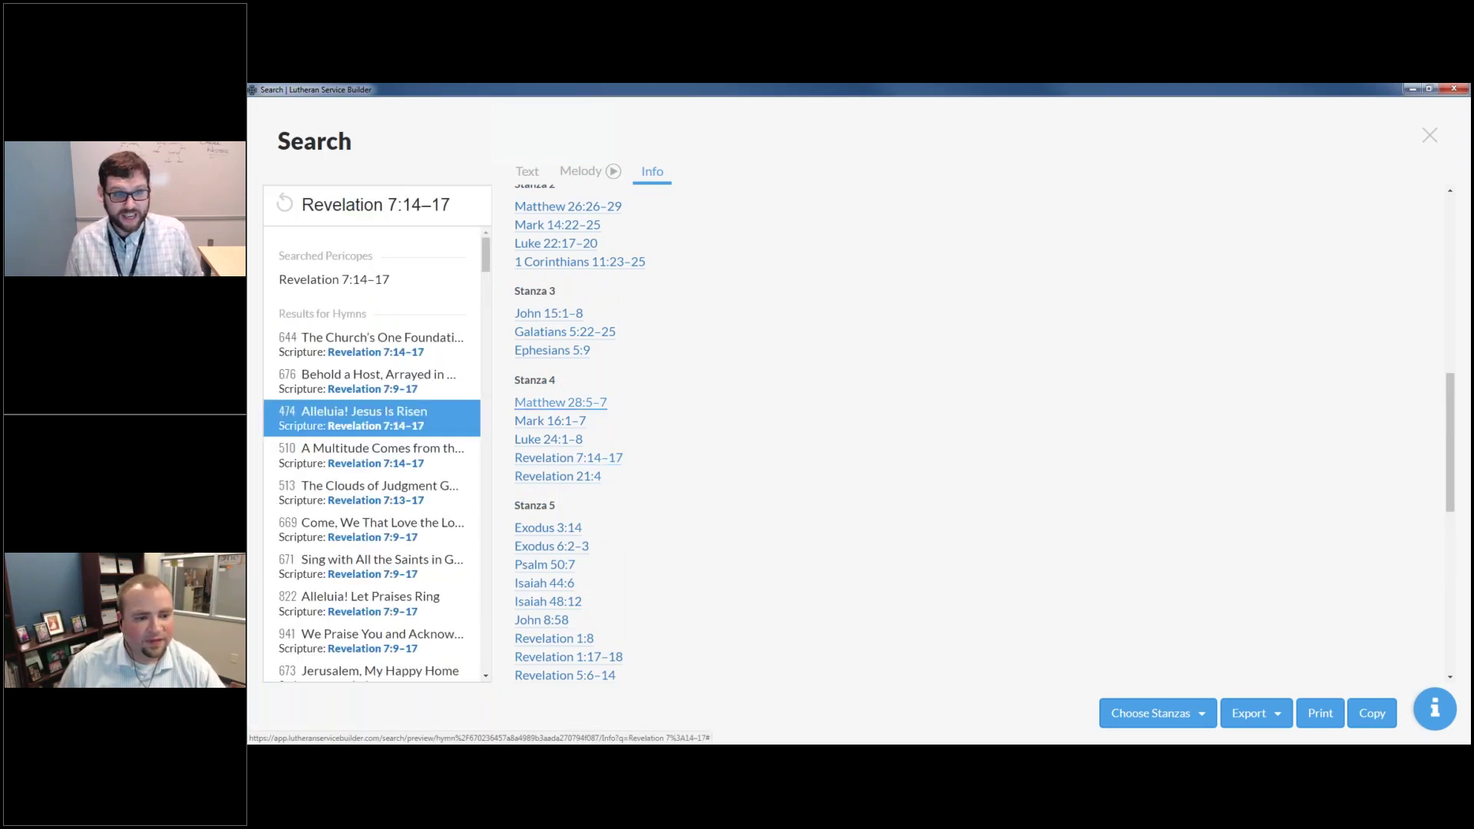
Step: Examine the readings and propers among the search results for Revelation 7:14–17
drag(489, 271, 490, 582)
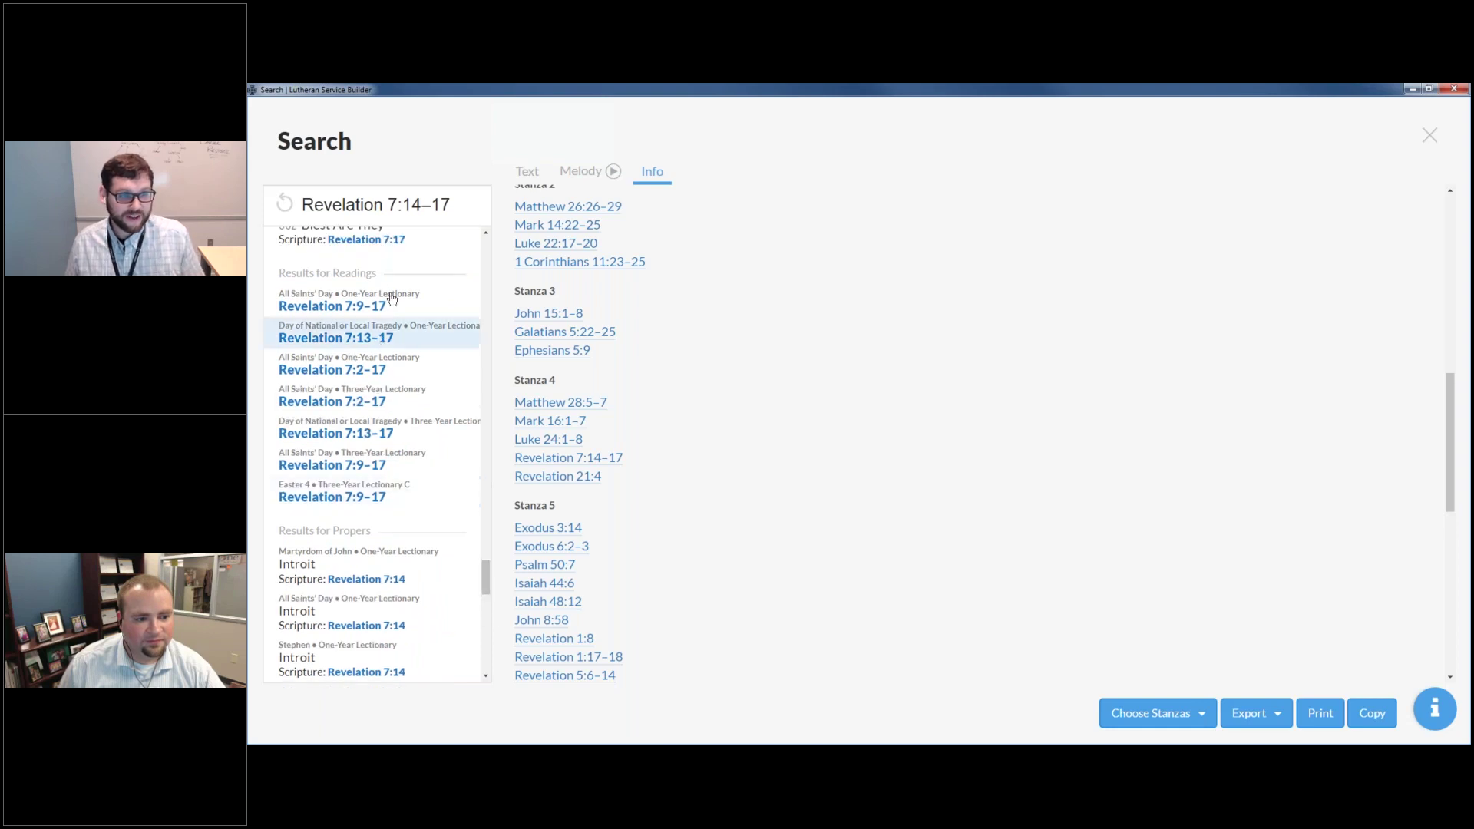
scroll(394, 489, down, 1)
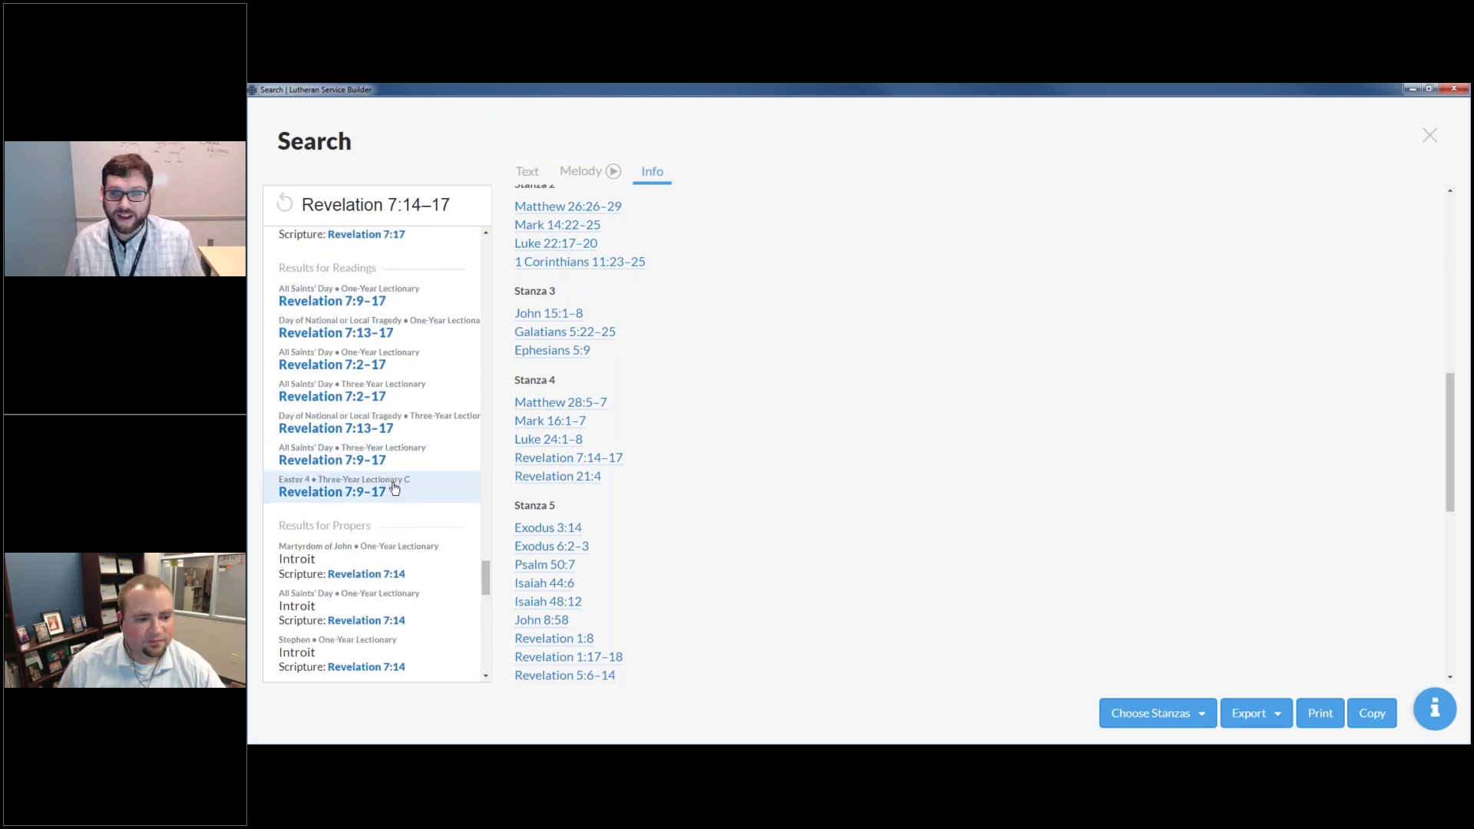
scroll(376, 399, down, 2)
scroll(372, 337, up, 2)
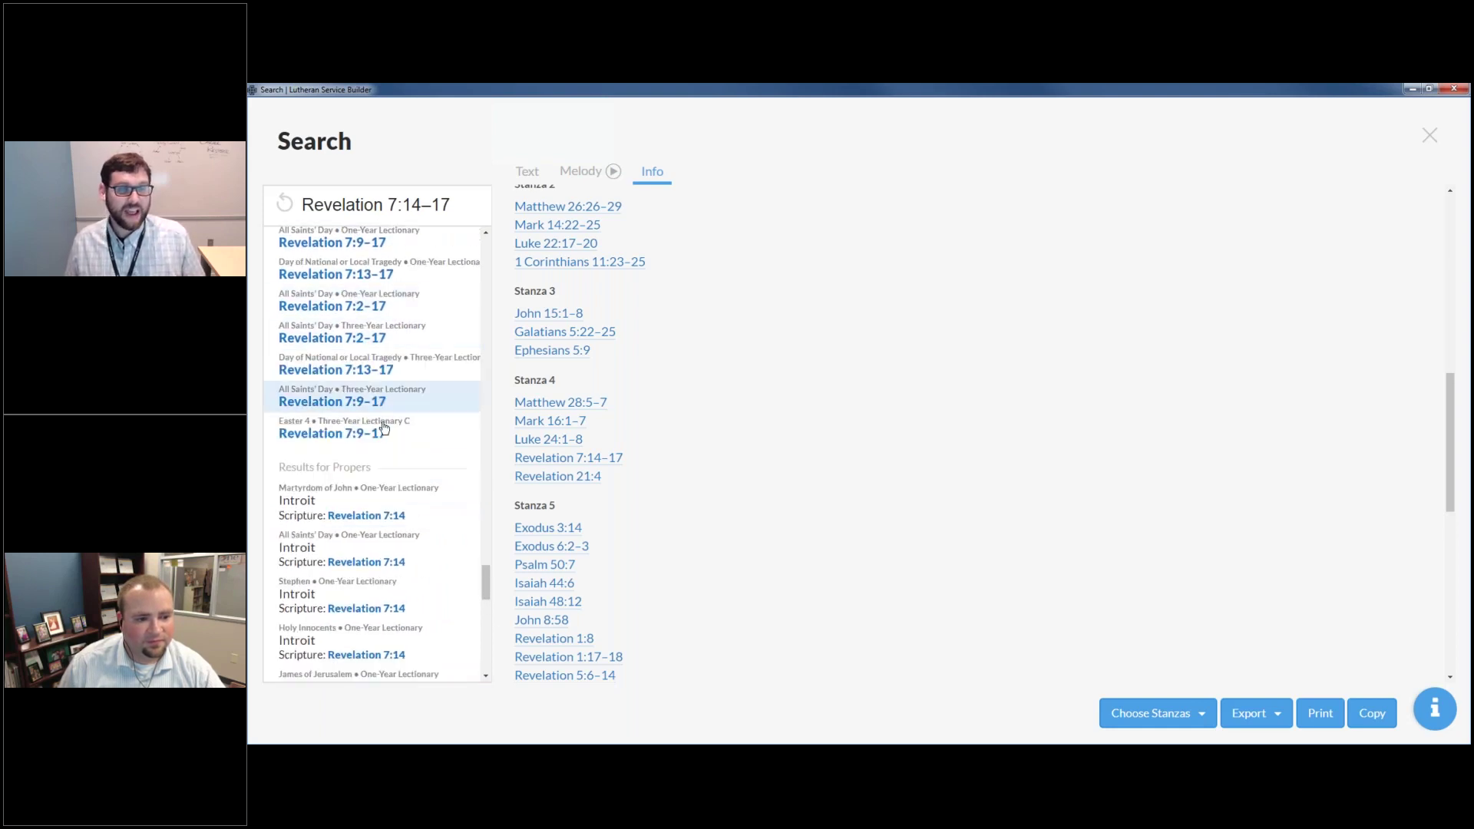
scroll(397, 384, down, 1)
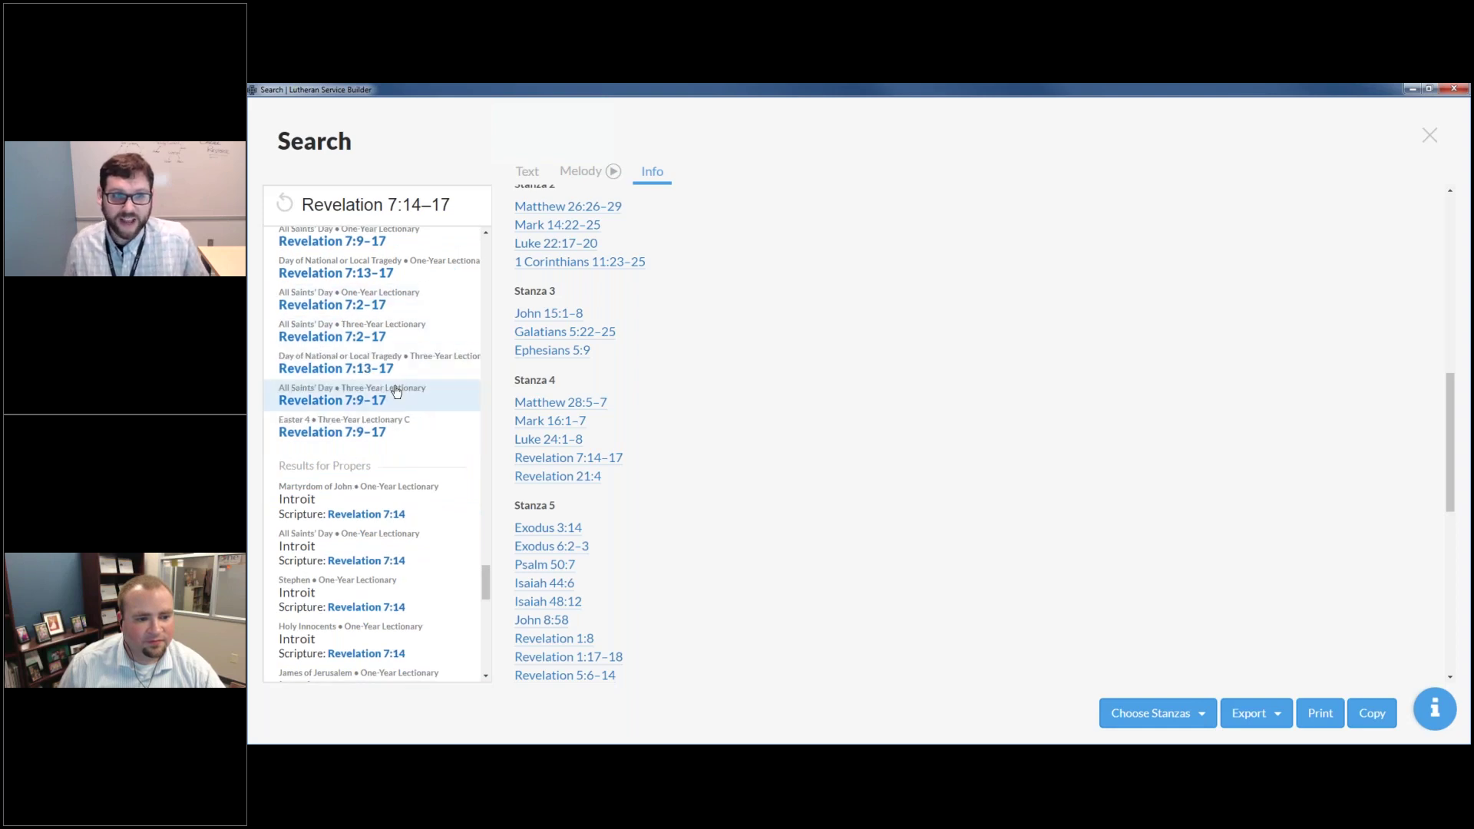
scroll(396, 392, down, 1)
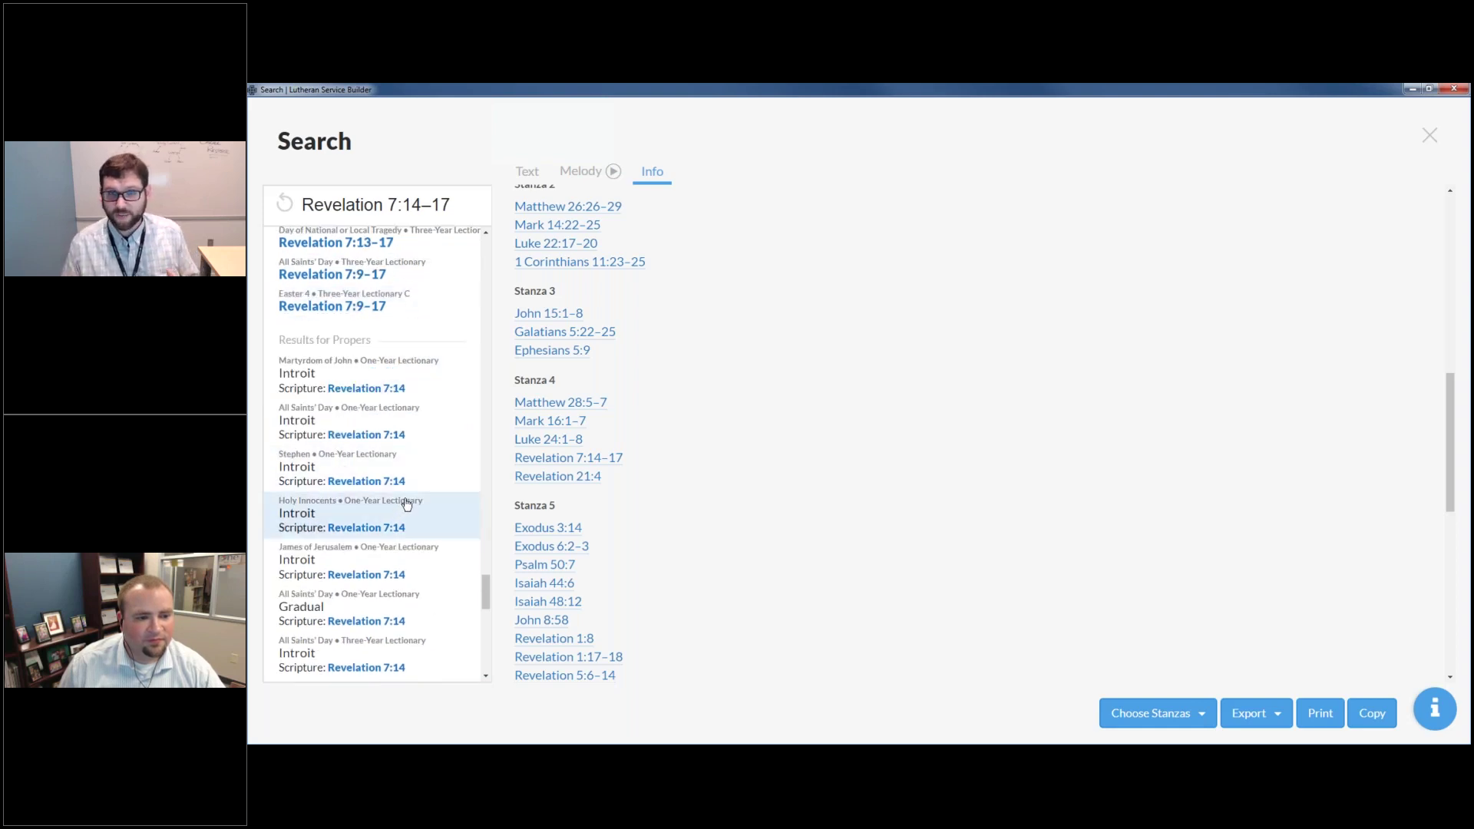
scroll(399, 499, down, 3)
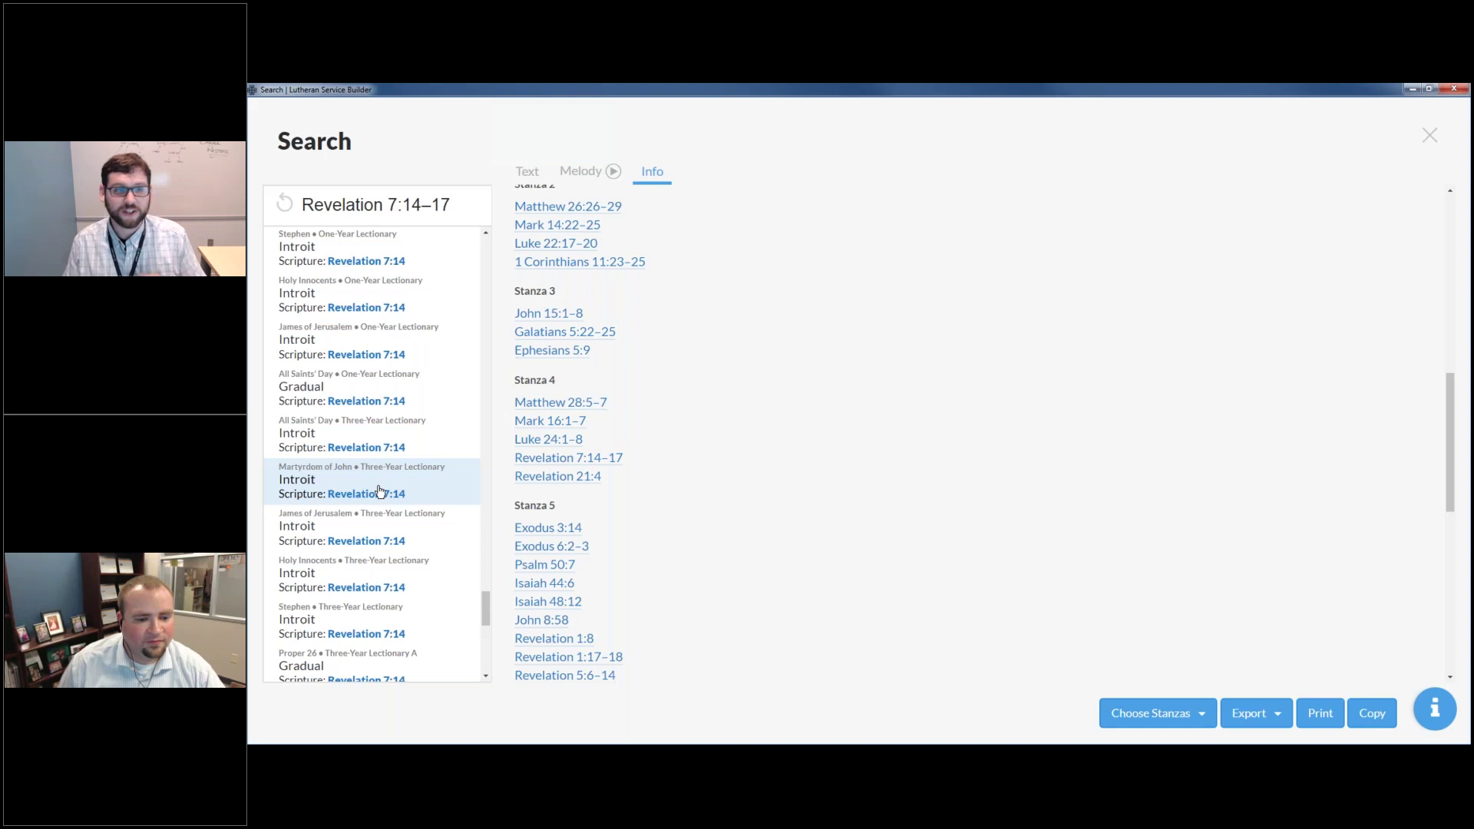
scroll(382, 491, down, 1)
scroll(391, 472, down, 1)
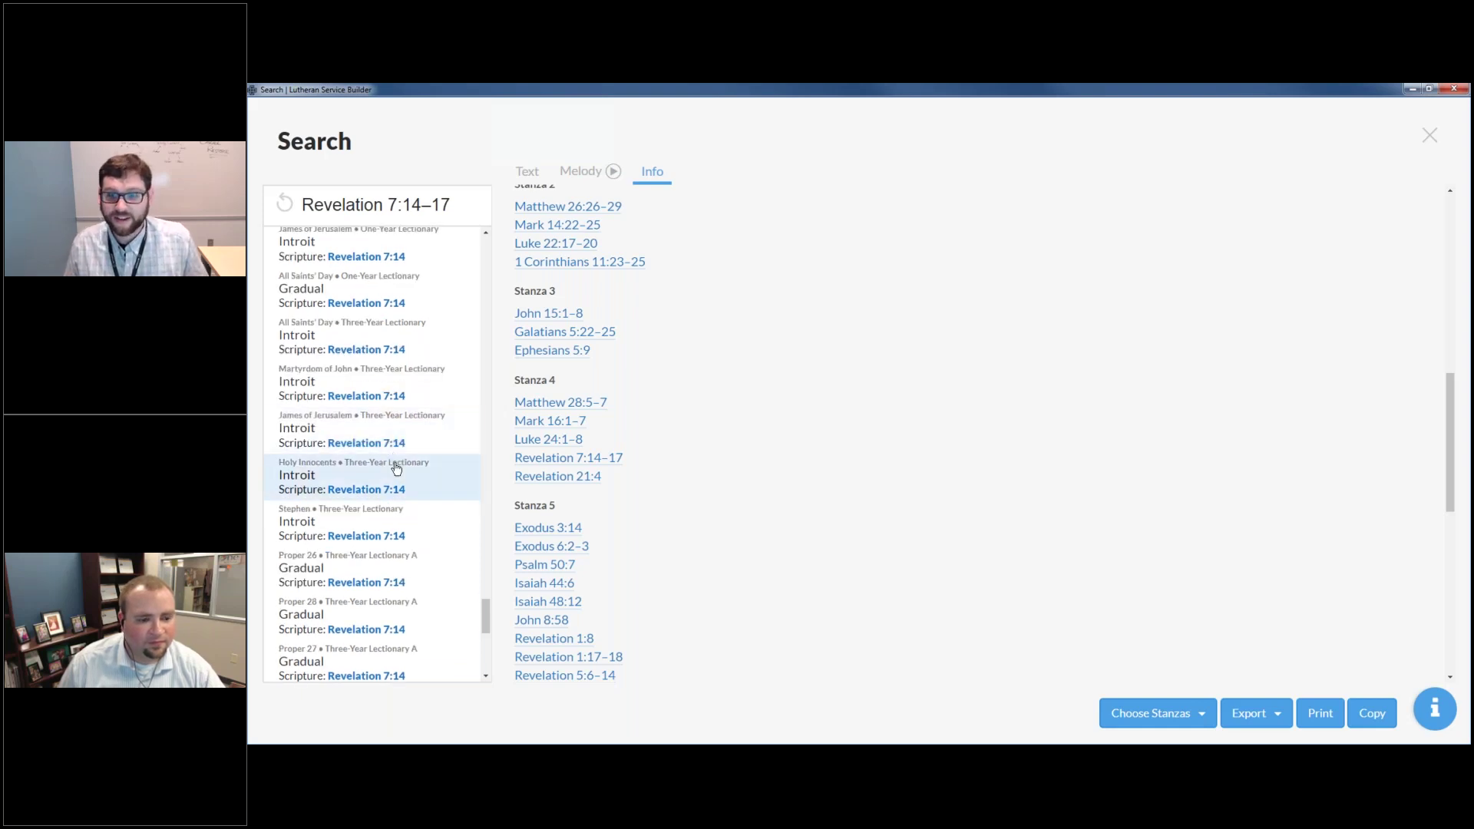
scroll(396, 468, down, 1)
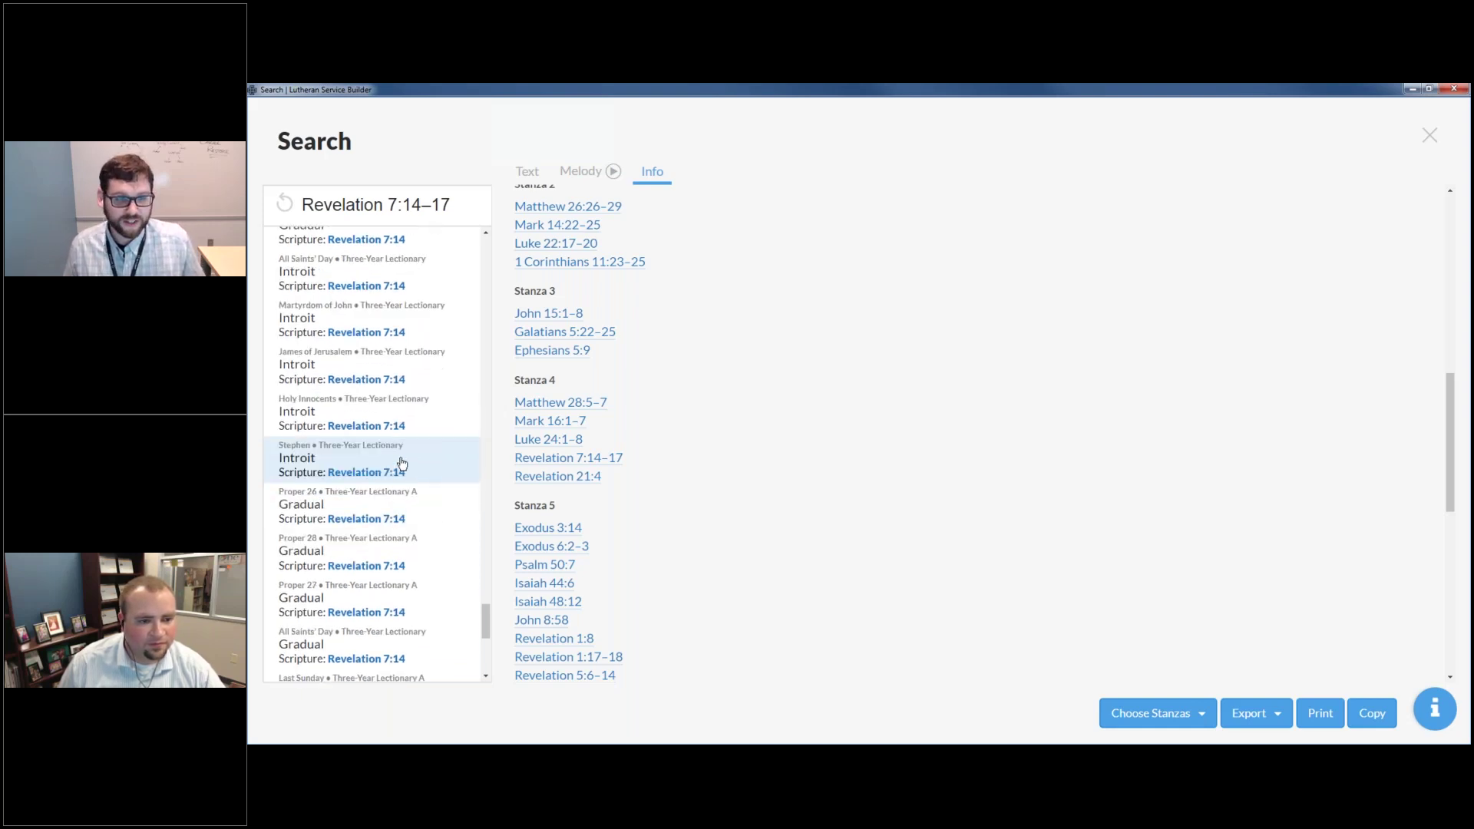
scroll(401, 462, down, 5)
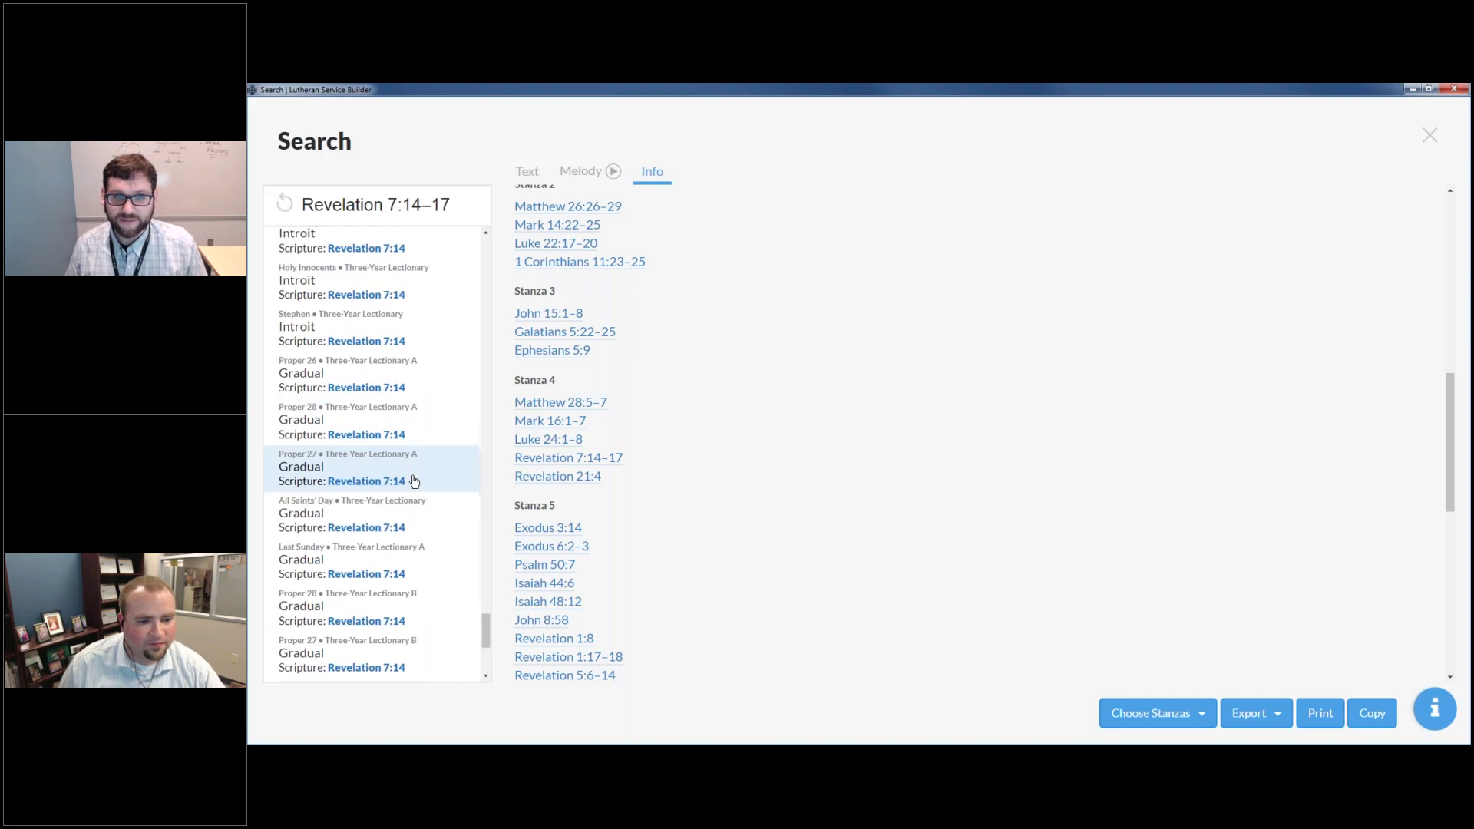
scroll(409, 472, down, 2)
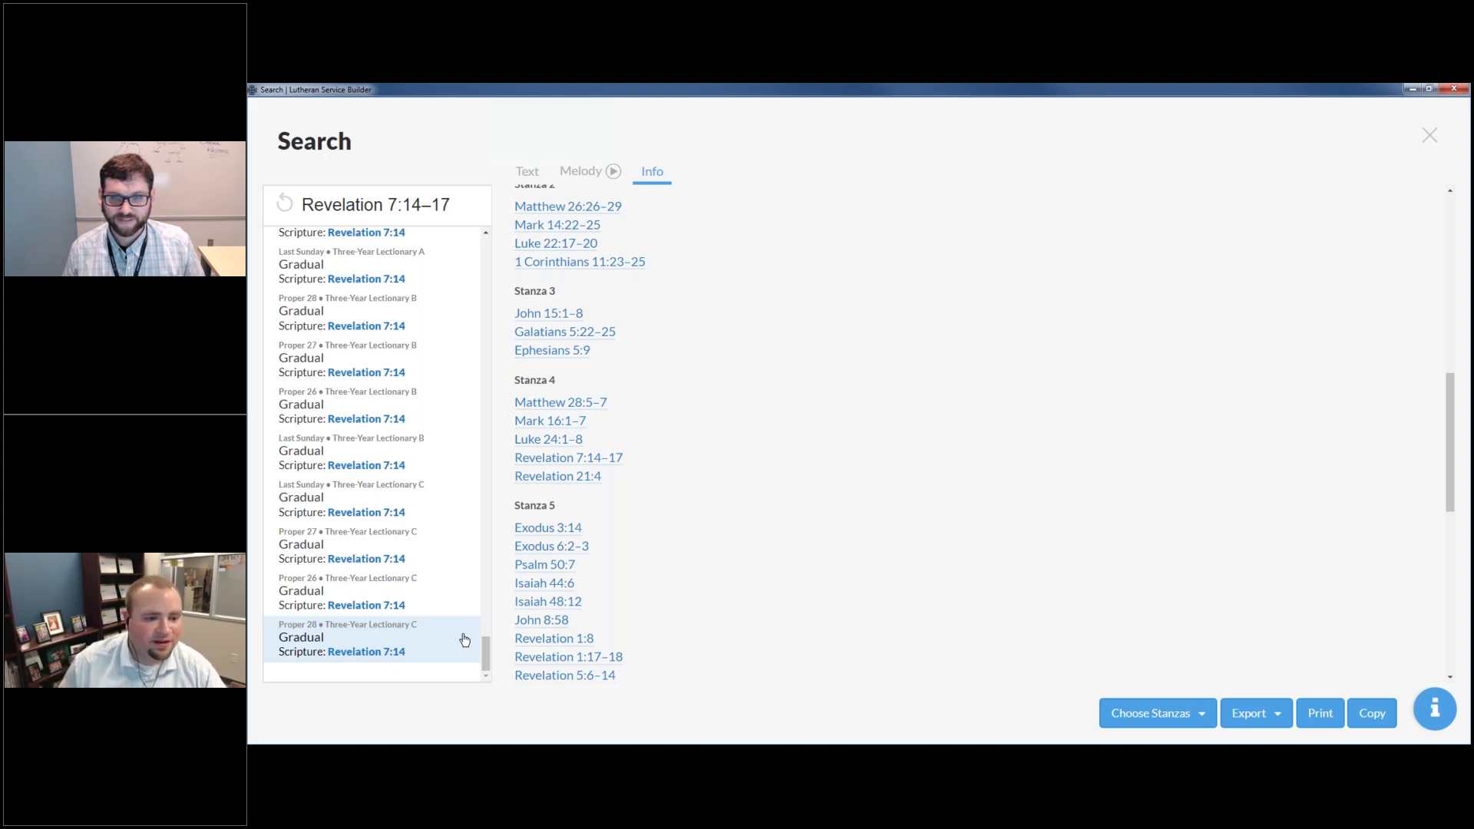
drag(487, 653, 482, 575)
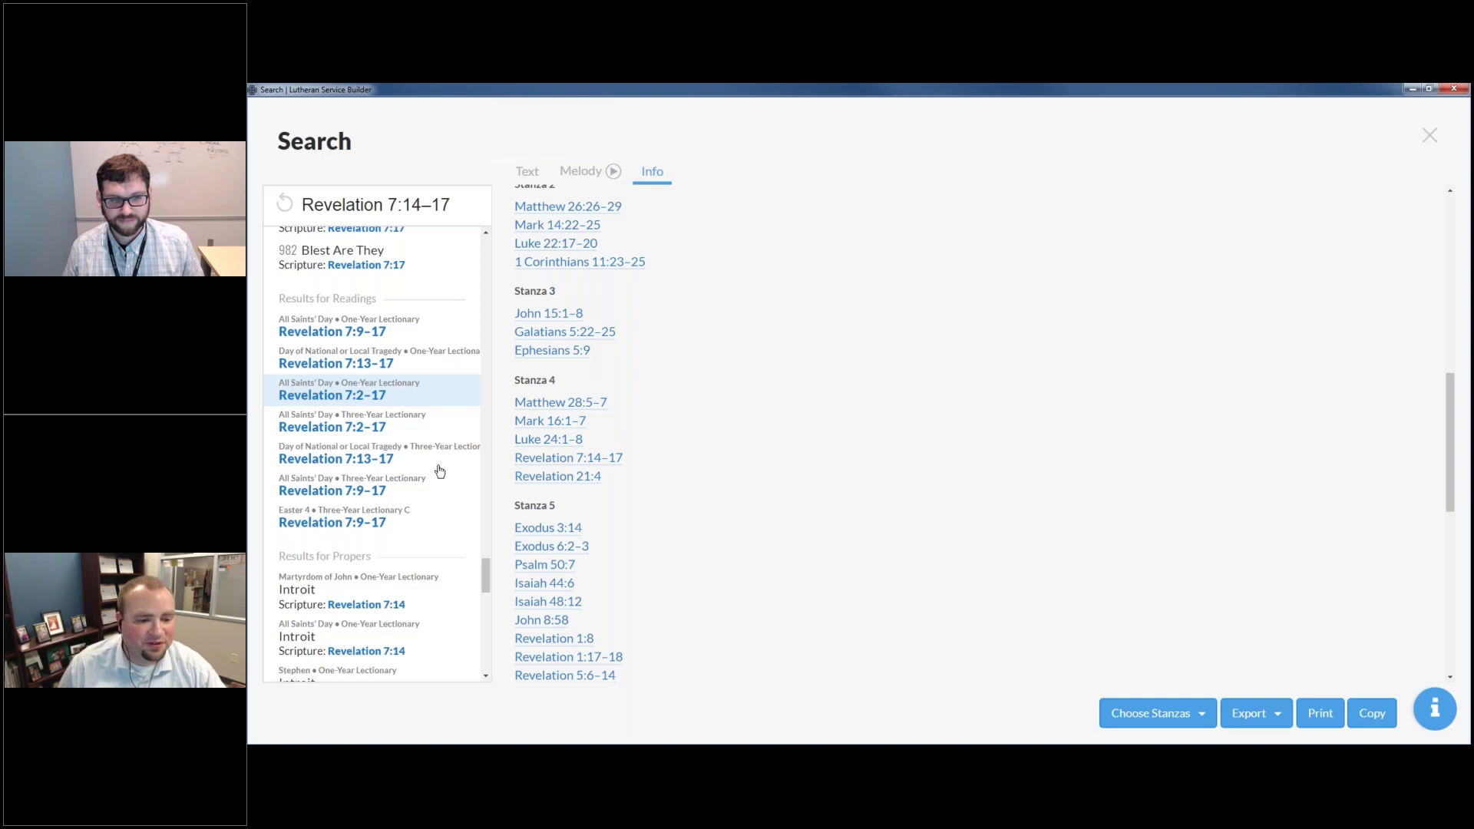
Step: Review the One-Year and Three-Year Lectionary occasions on which hymn 474 is suggested
scroll(680, 597, down, 2)
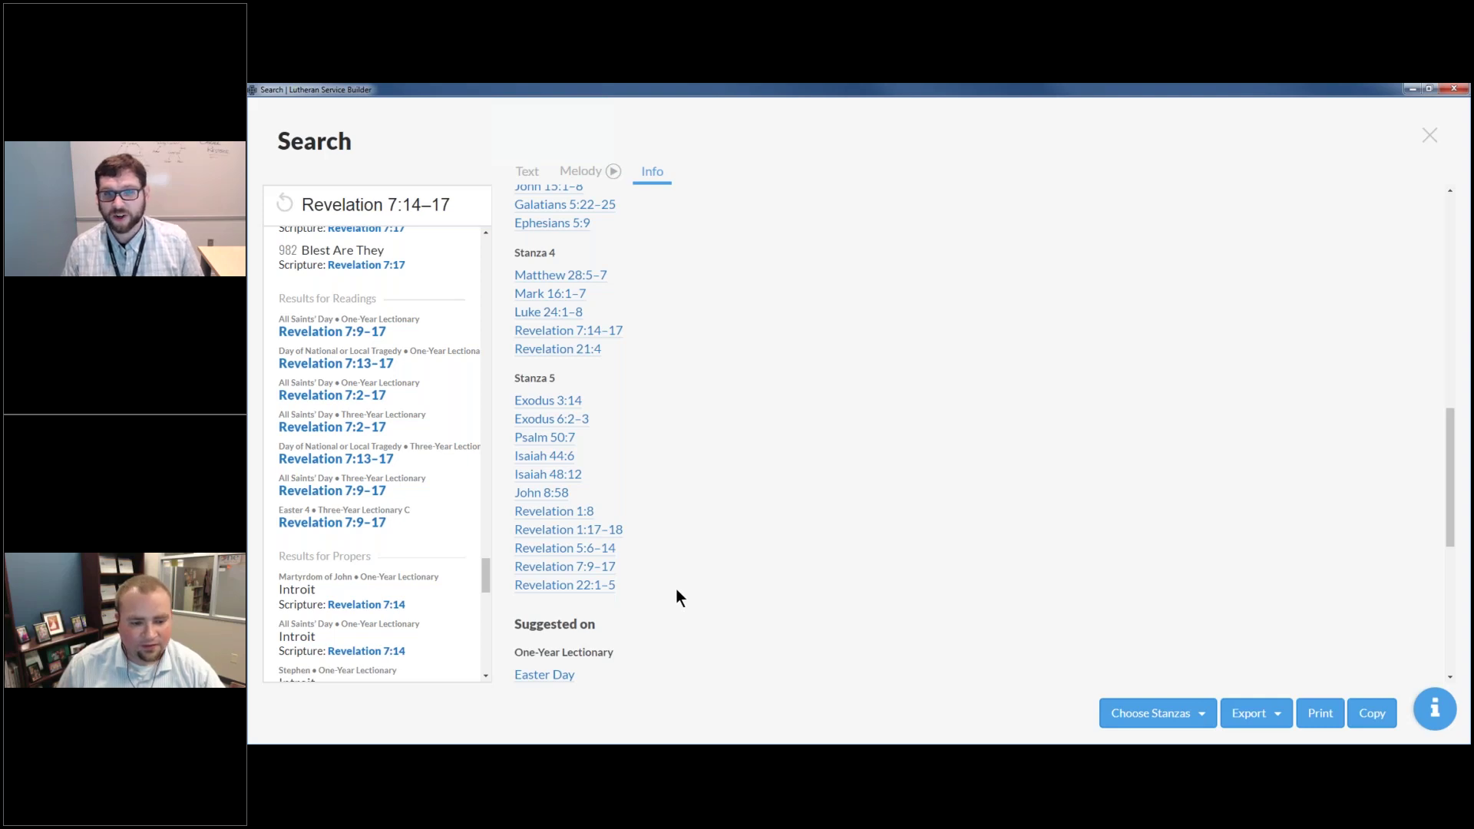
scroll(676, 590, down, 2)
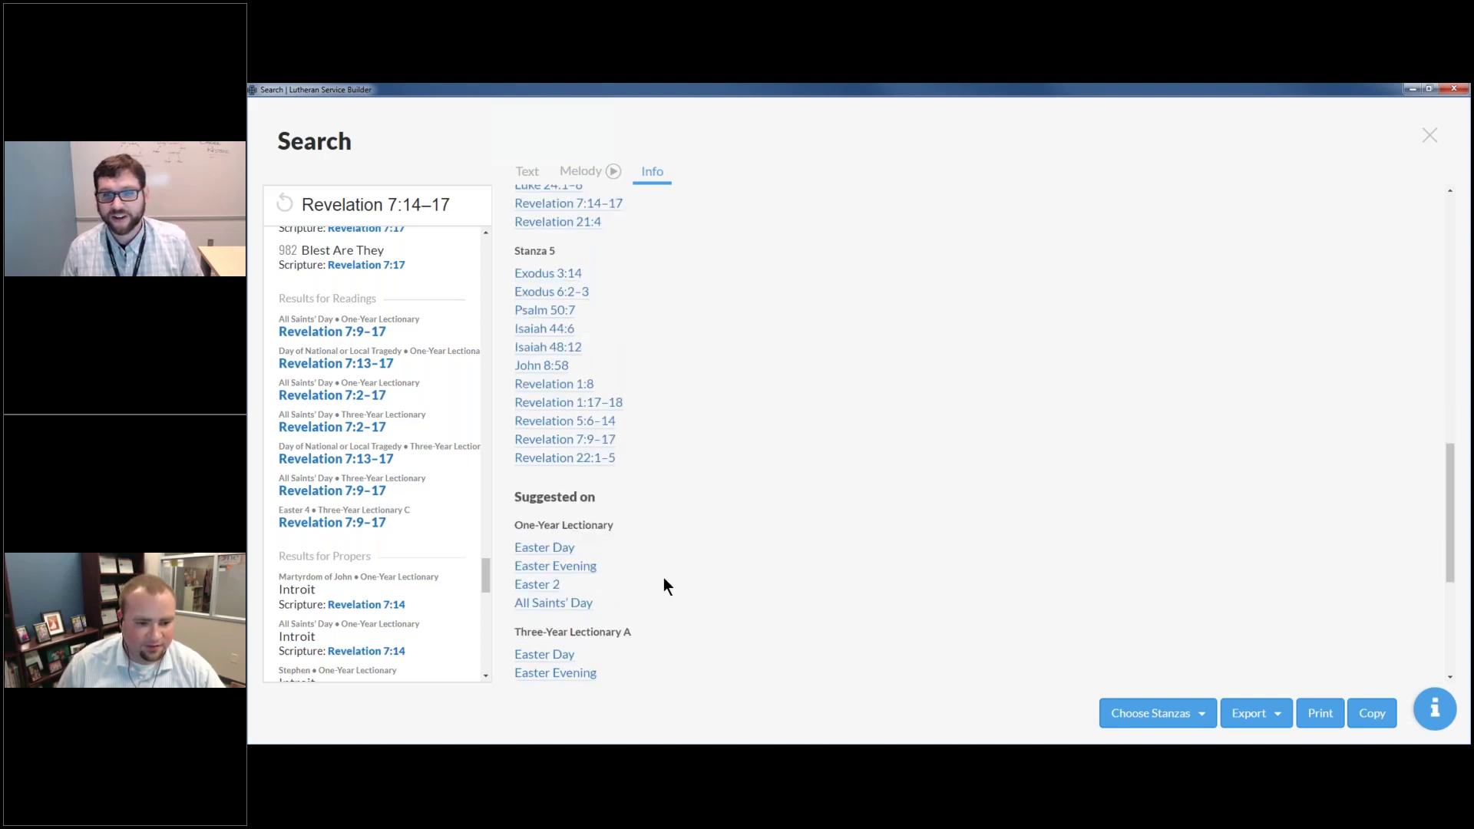
scroll(664, 580, down, 2)
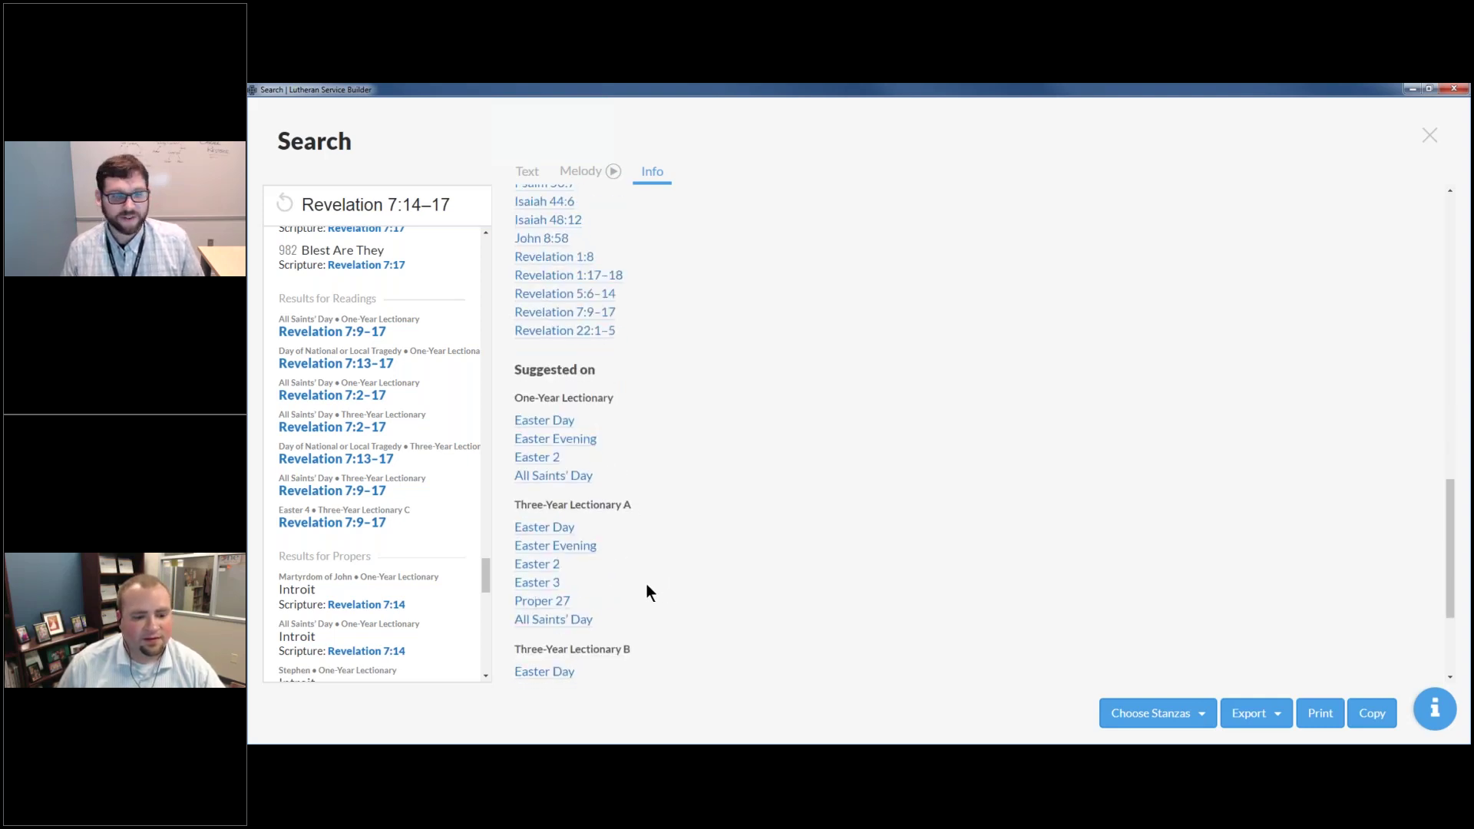
scroll(647, 591, down, 2)
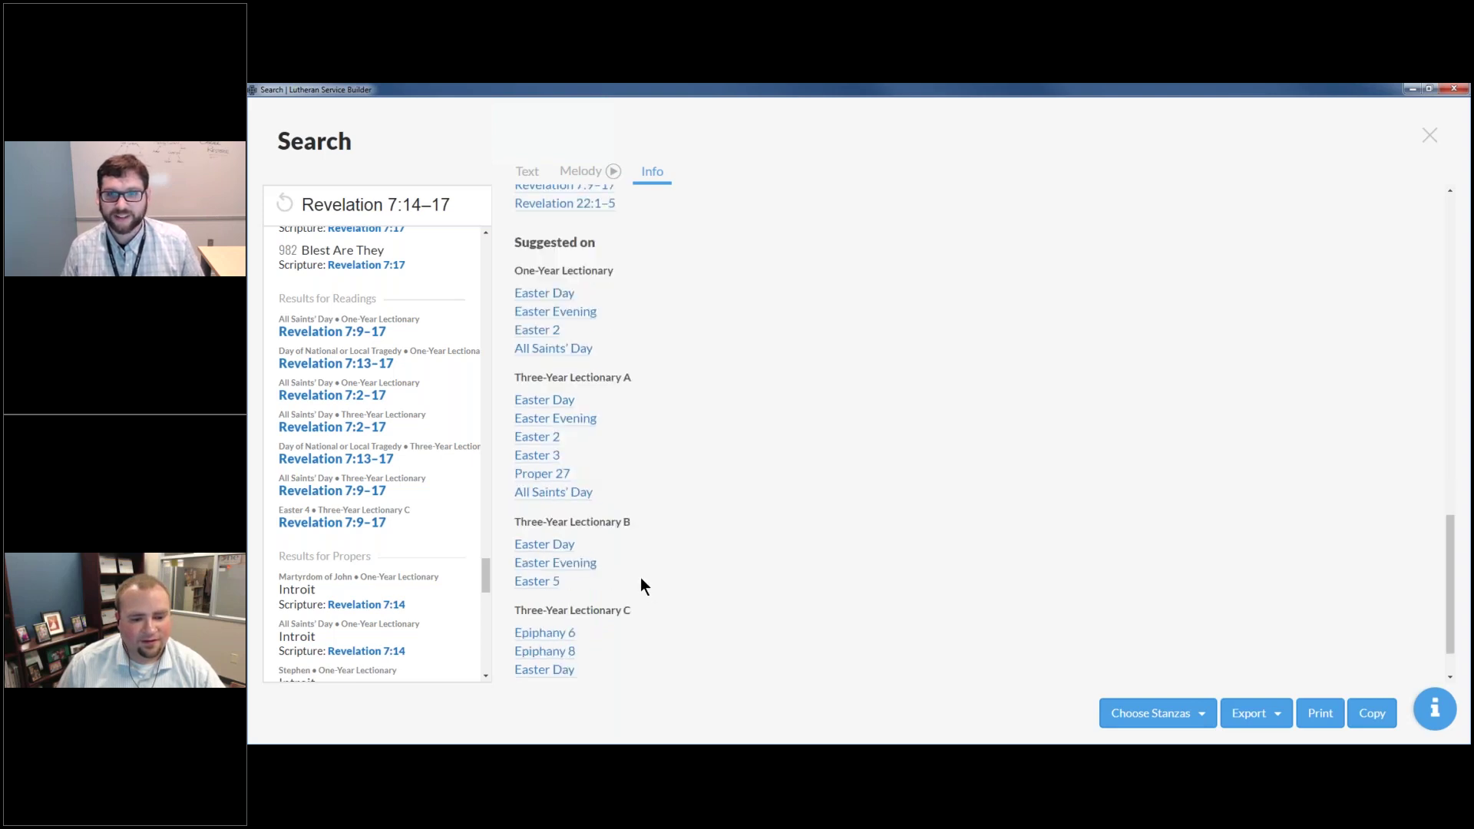
scroll(641, 584, down, 1)
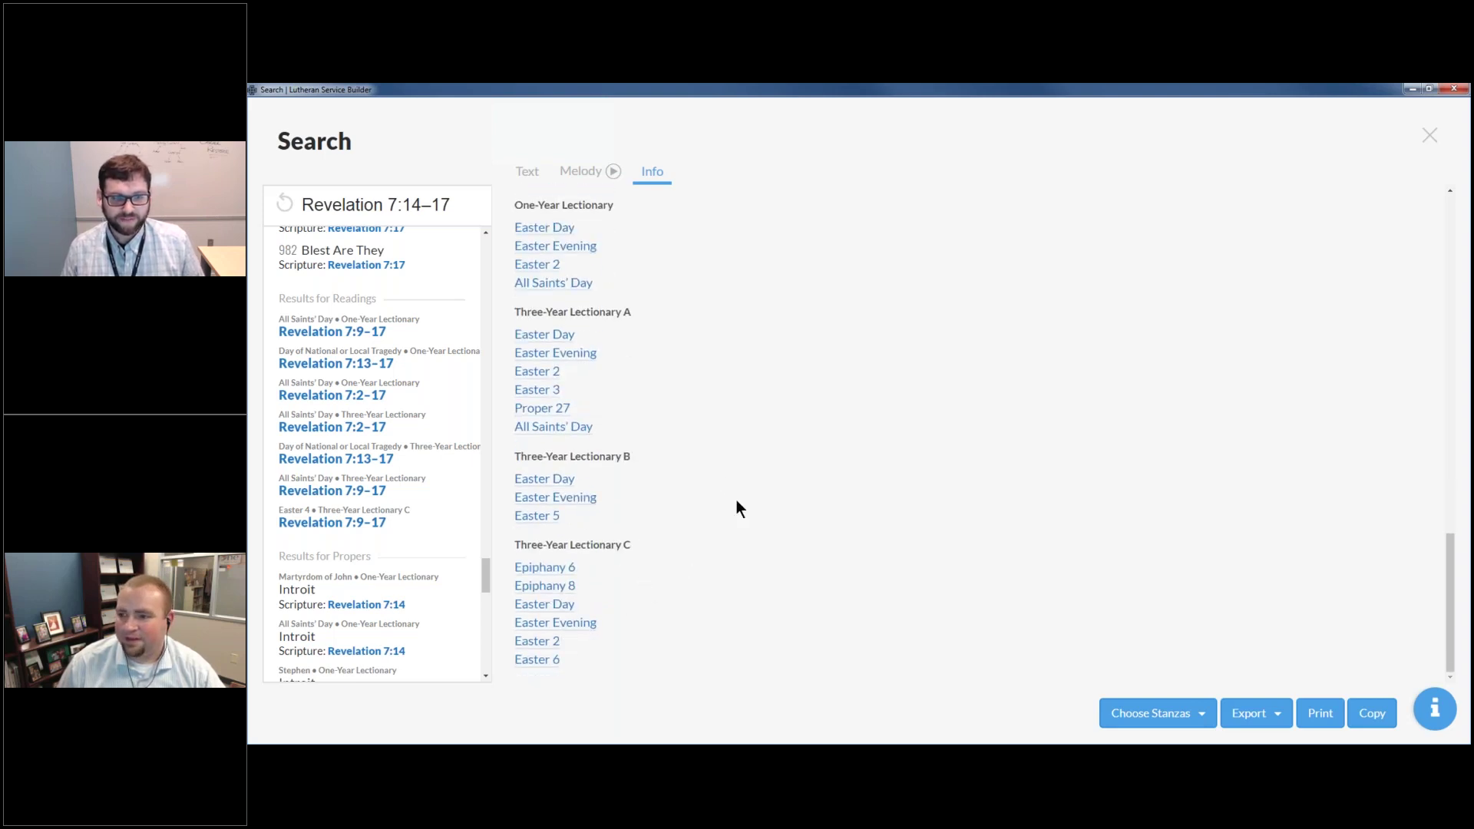
scroll(700, 475, up, 4)
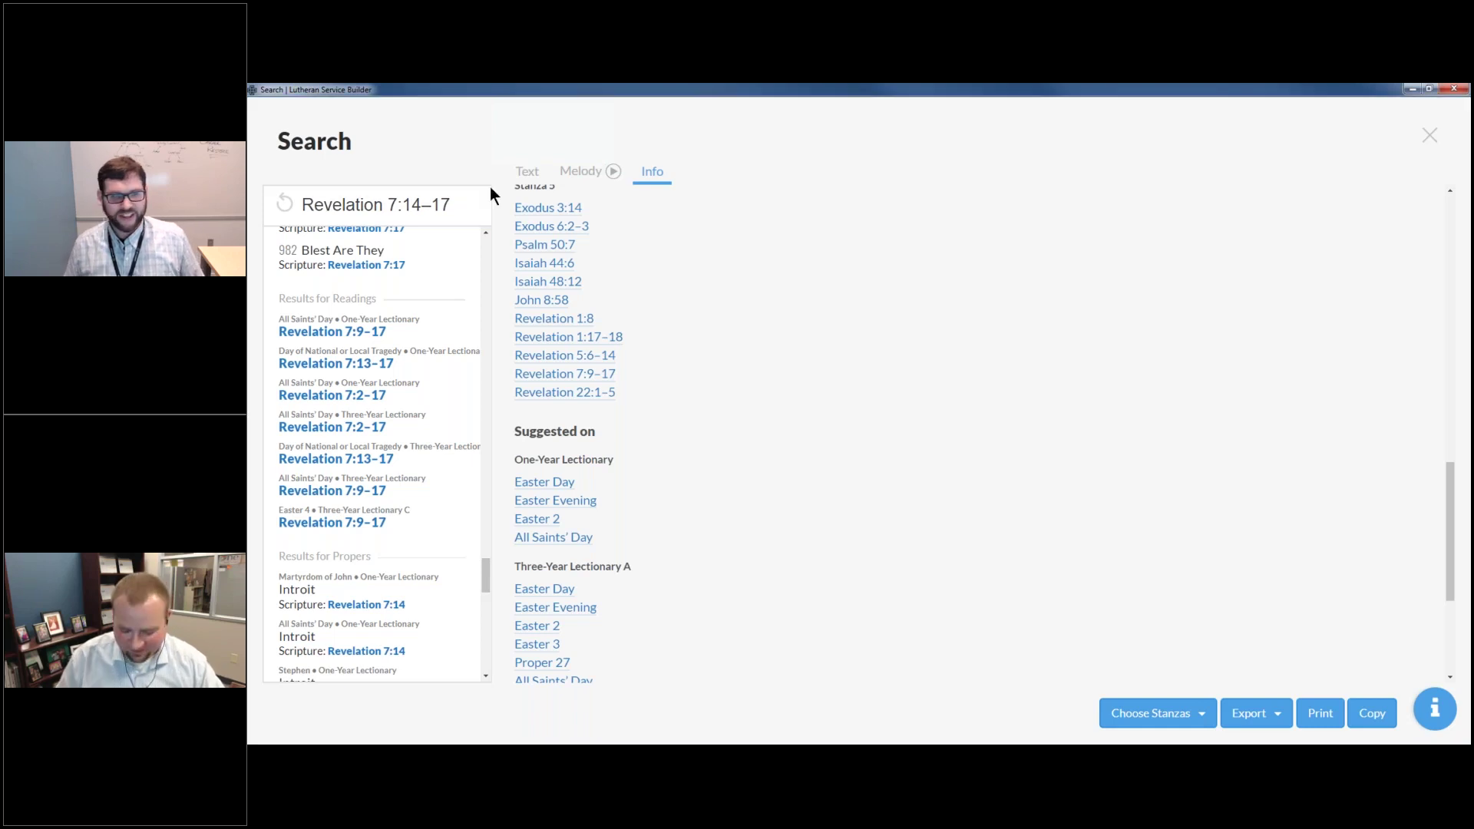
Step: Replace the scripture query with an author filter for "Martin Luther" and run the search
key(ctrl+a)
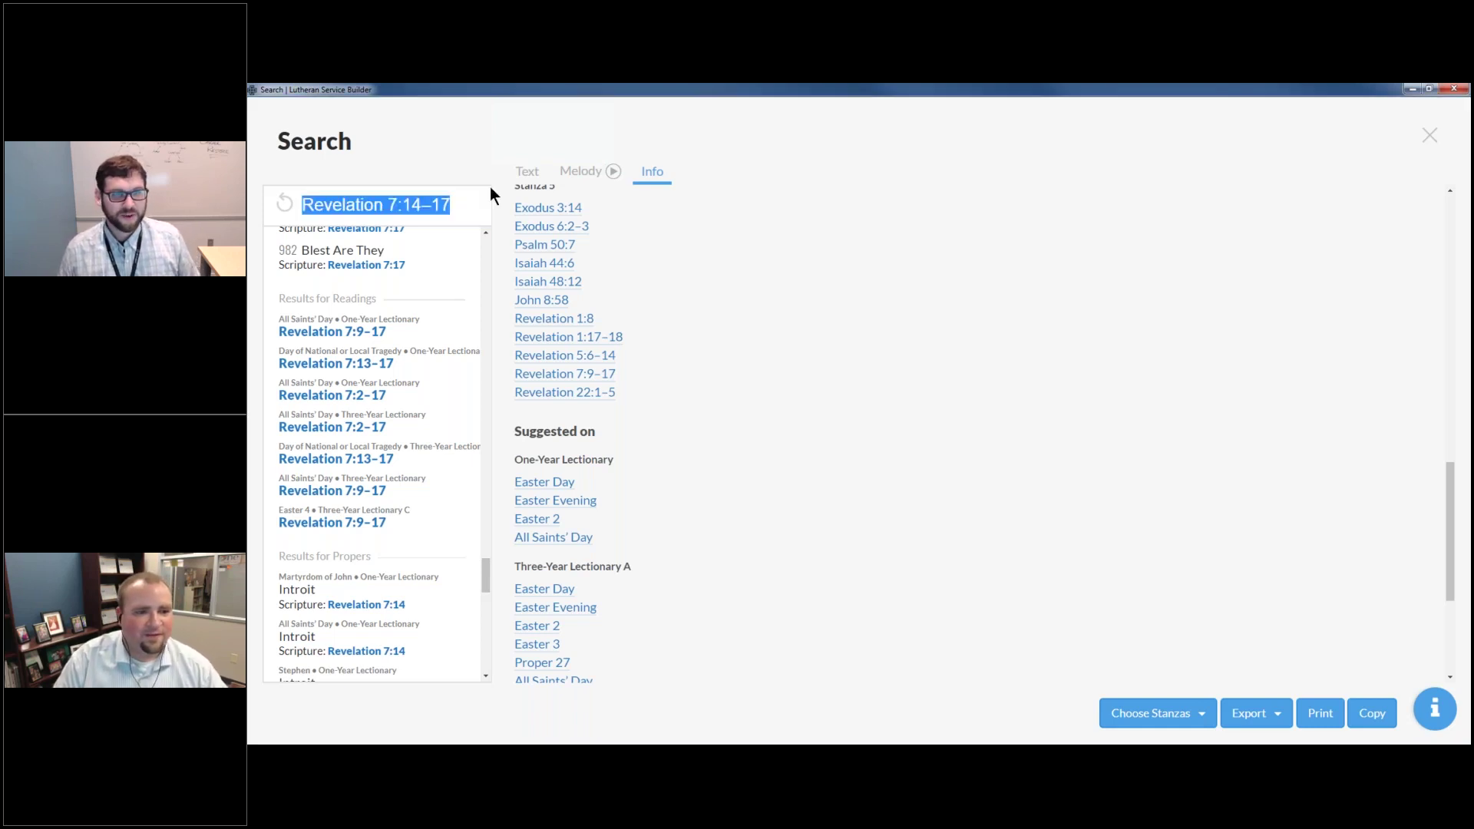
key(BackSpace)
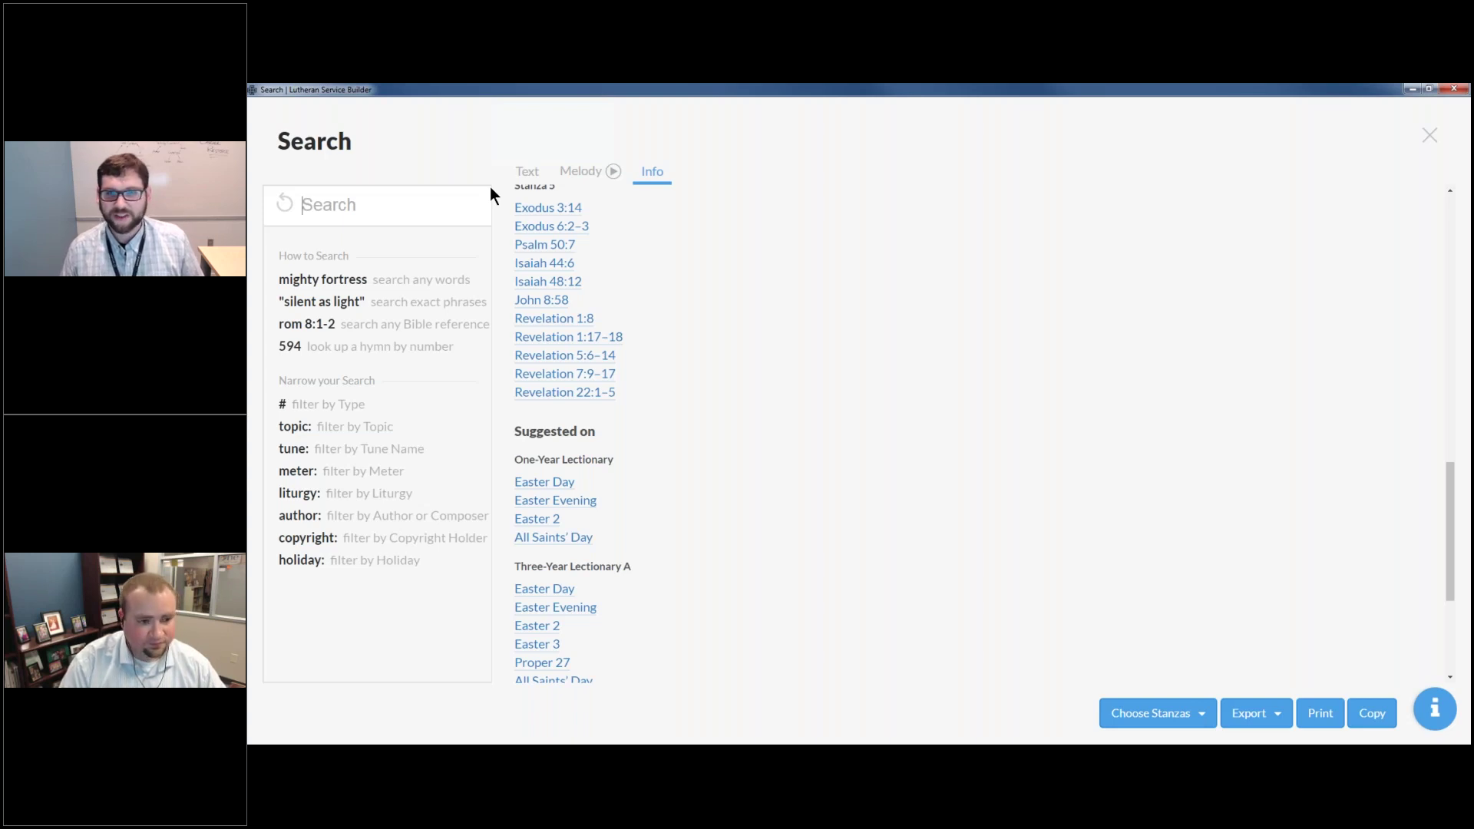
text(authro)
key(BackSpace)
key(BackSpace)
text(or)
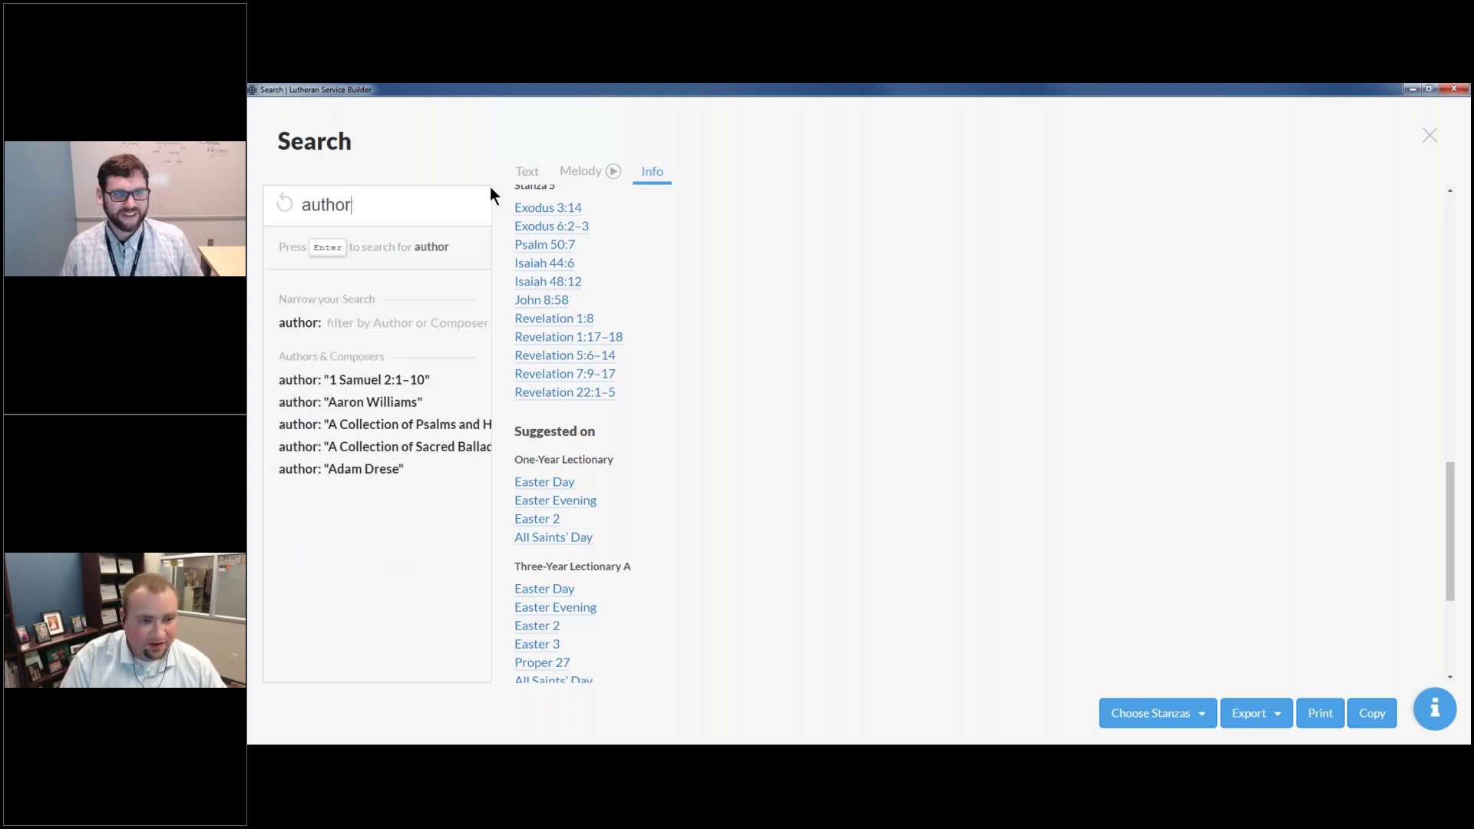
text(:"Mar)
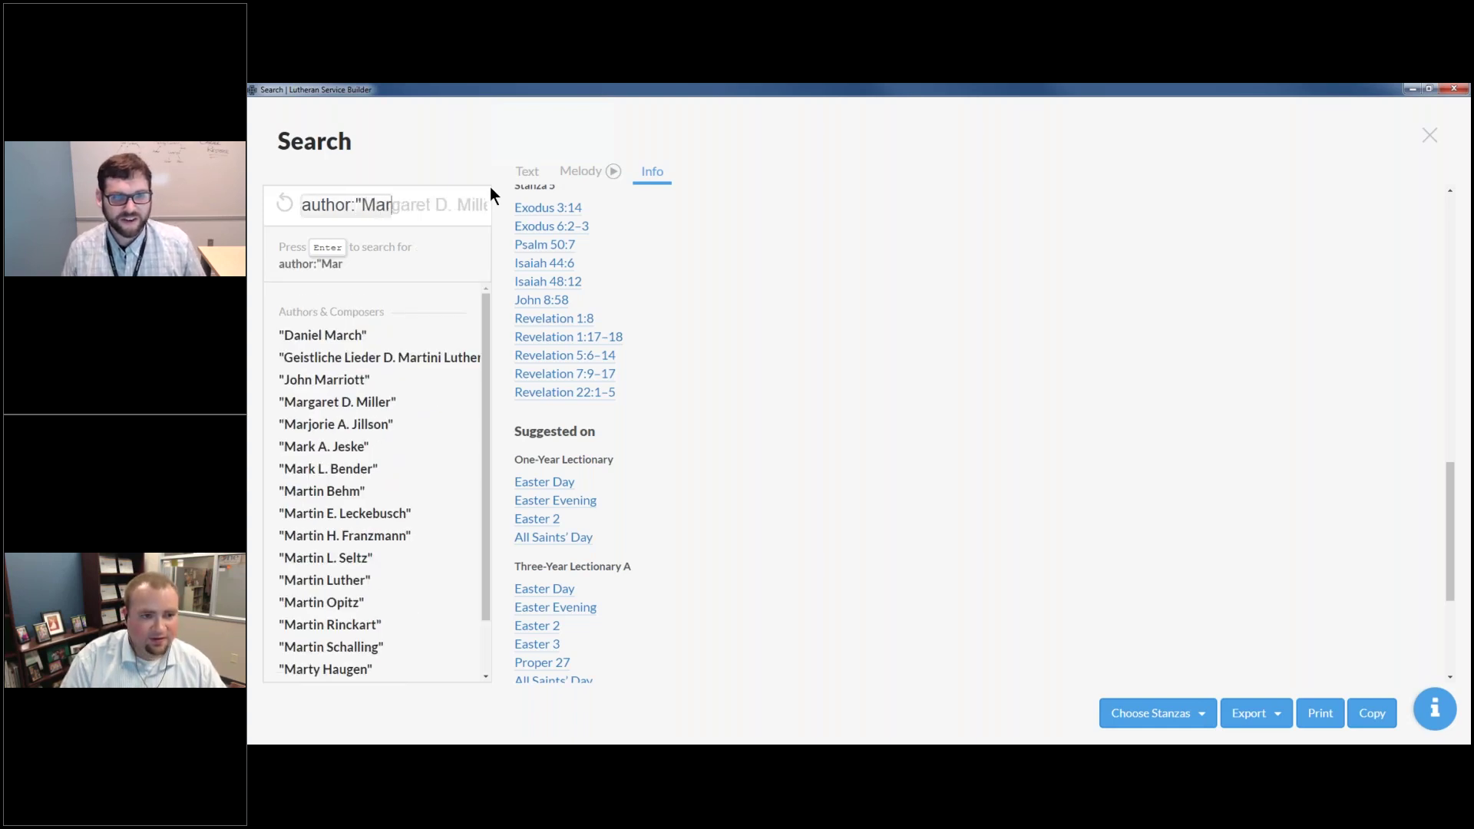
text(tin Lu)
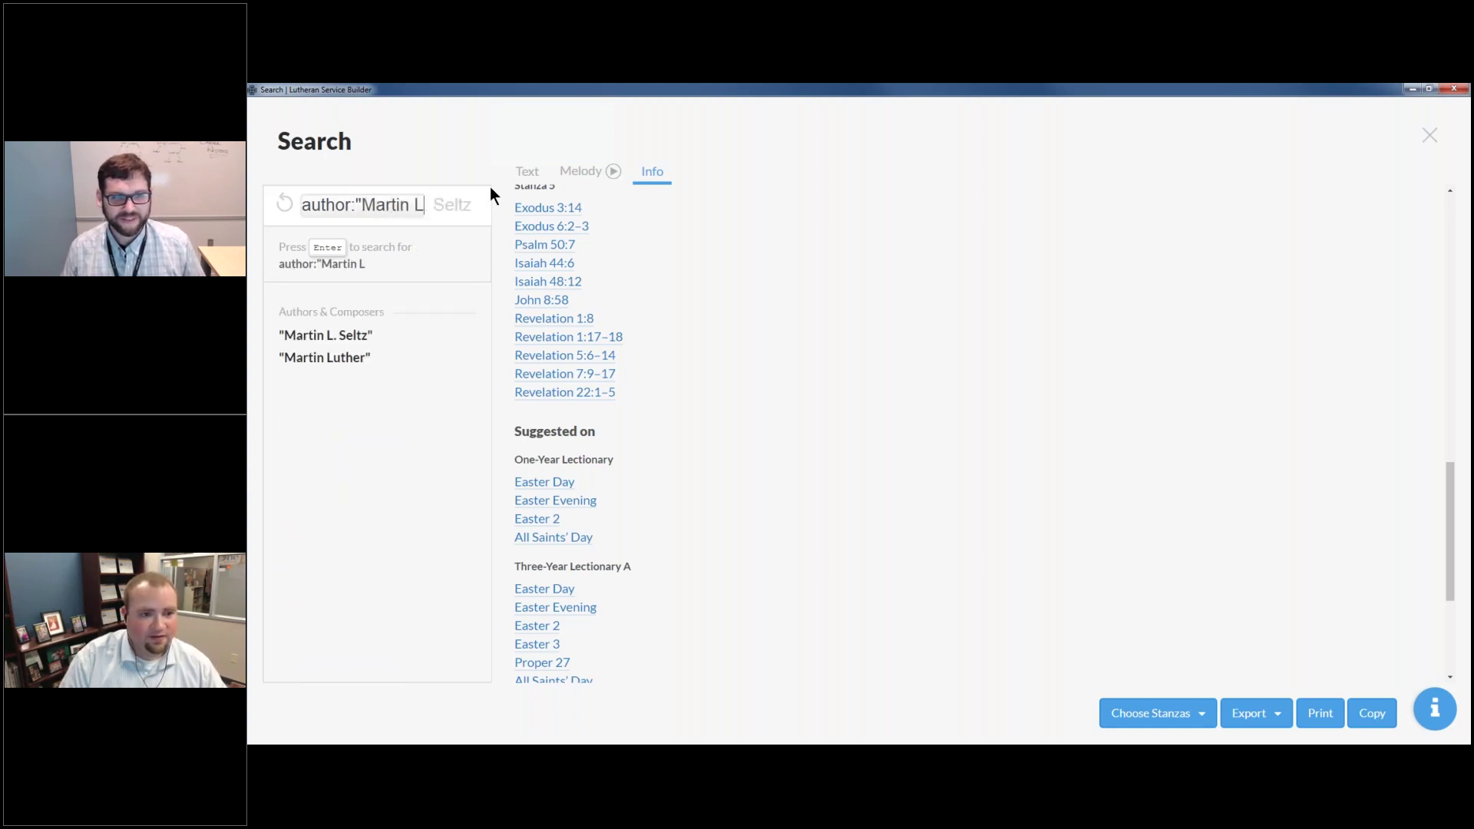
key(Tab)
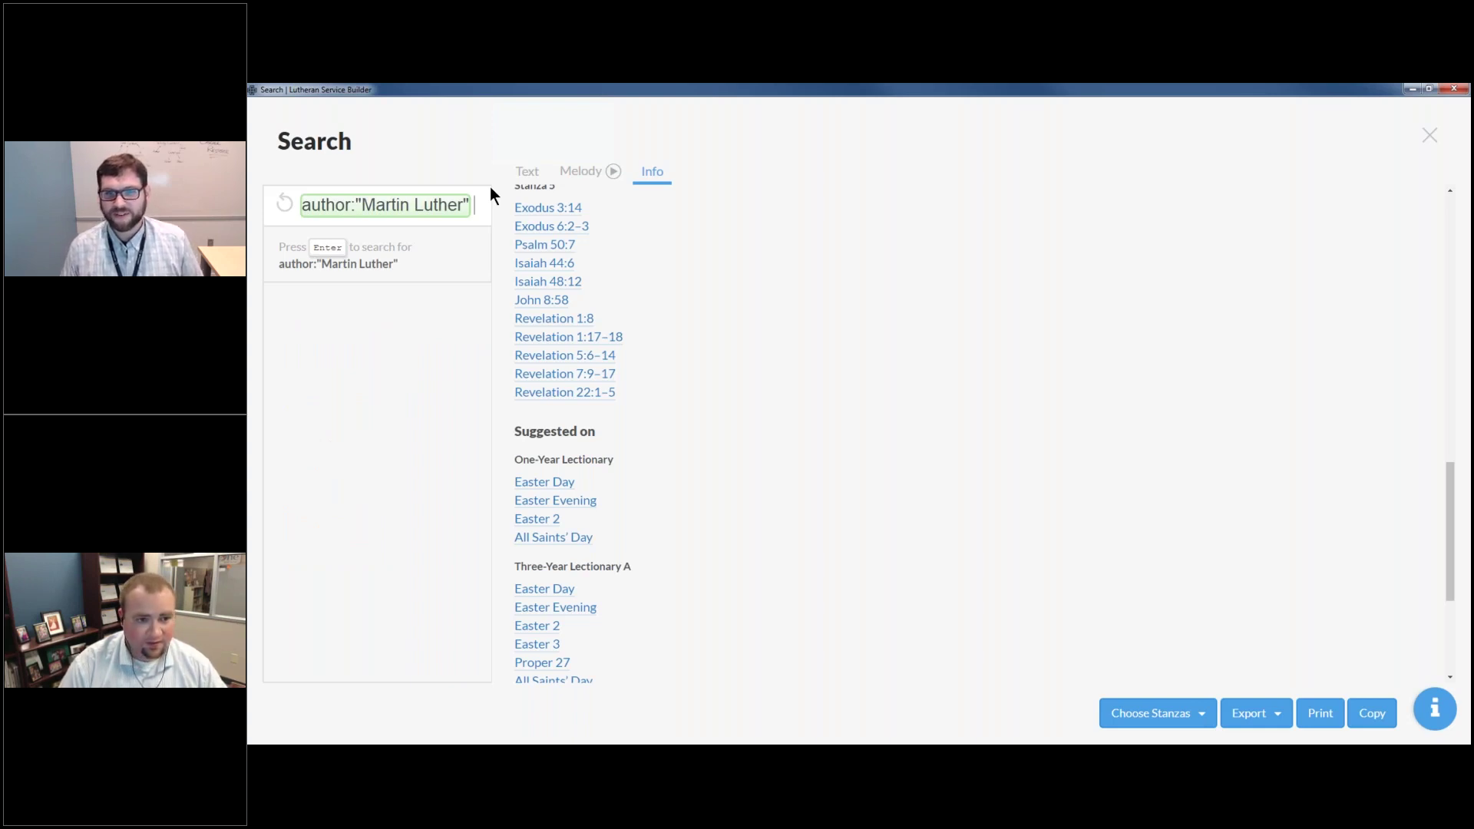
key(Return)
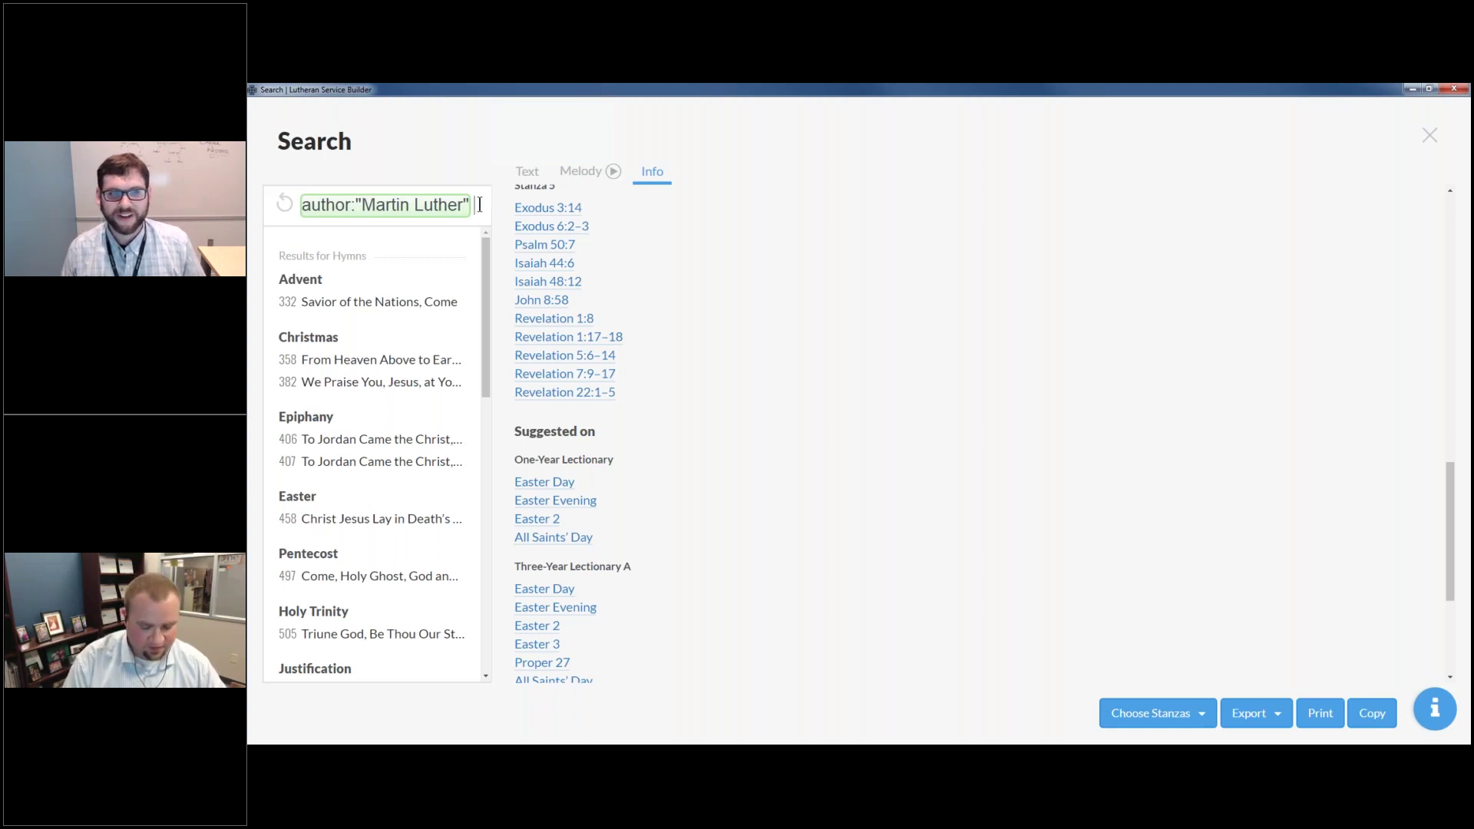
Step: Search Martin Luther's hymns with the topic filter Prayer, and change the topic filter to Christmas
text(topic:Prayer)
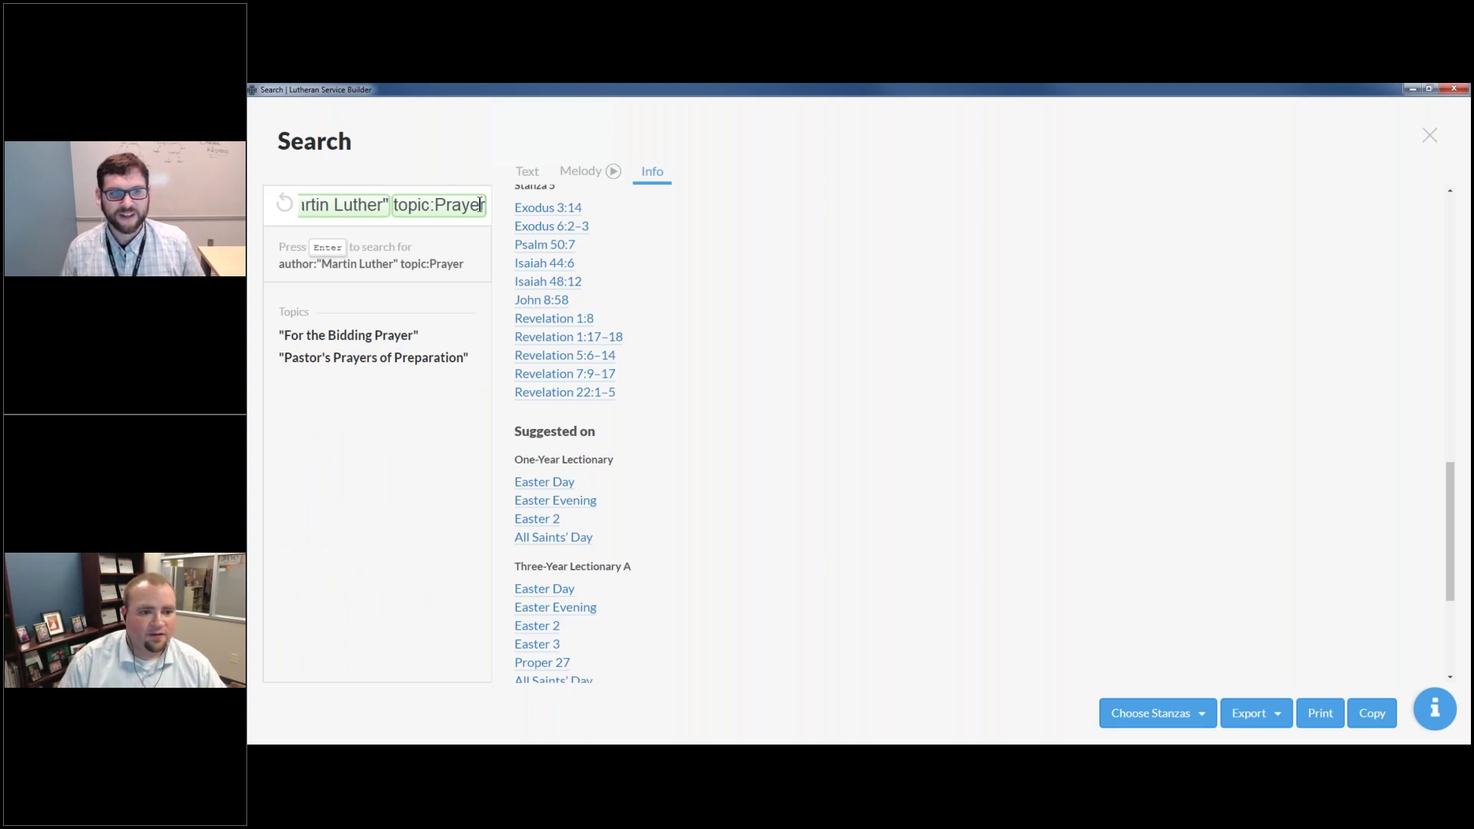
key(Return)
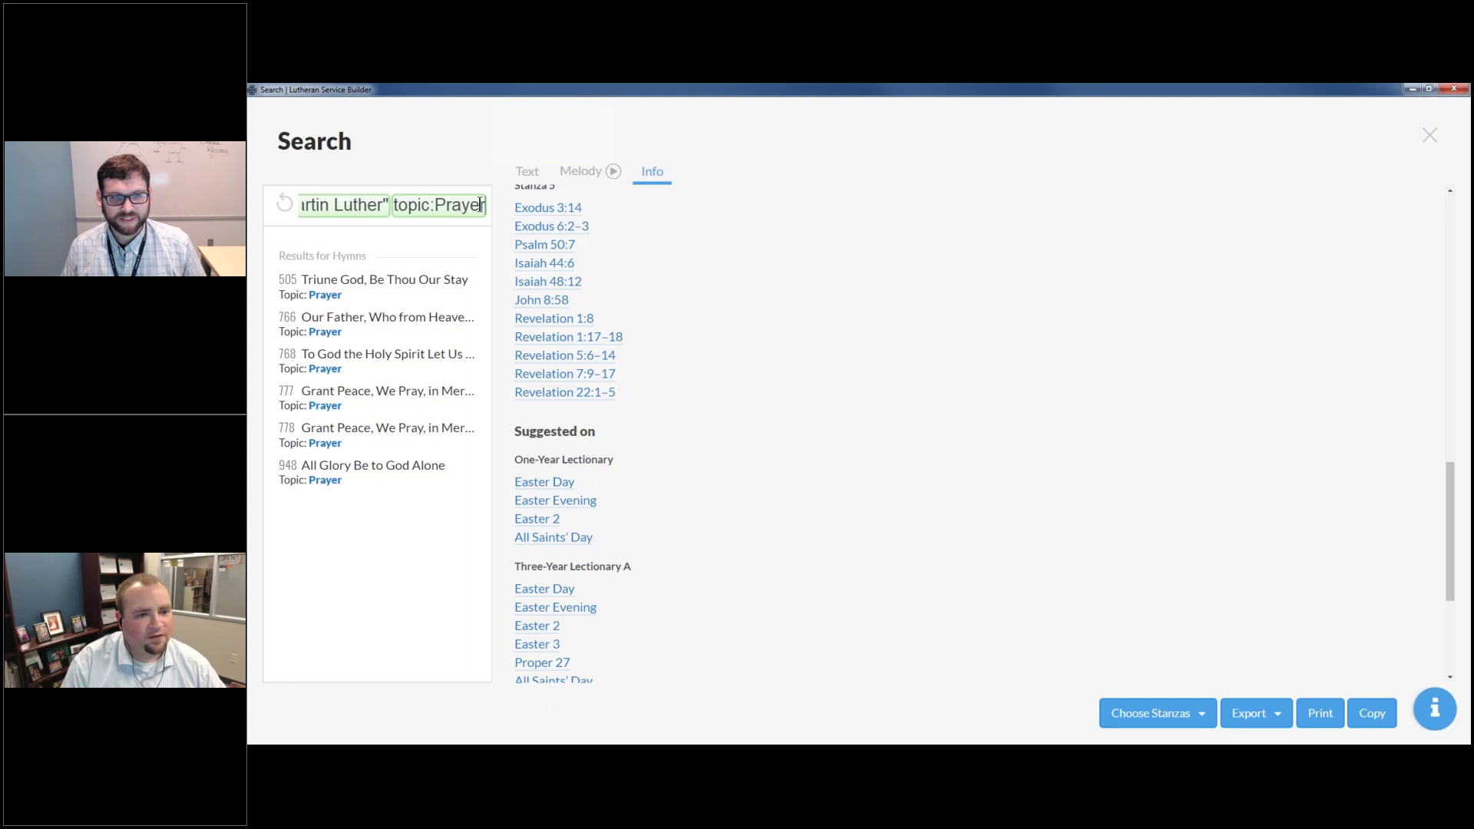
key(BackSpace)
key(BackSpace)
key(BackSpace)
key(BackSpace)
key(BackSpace)
key(BackSpace)
text(Christmas)
key(Return)
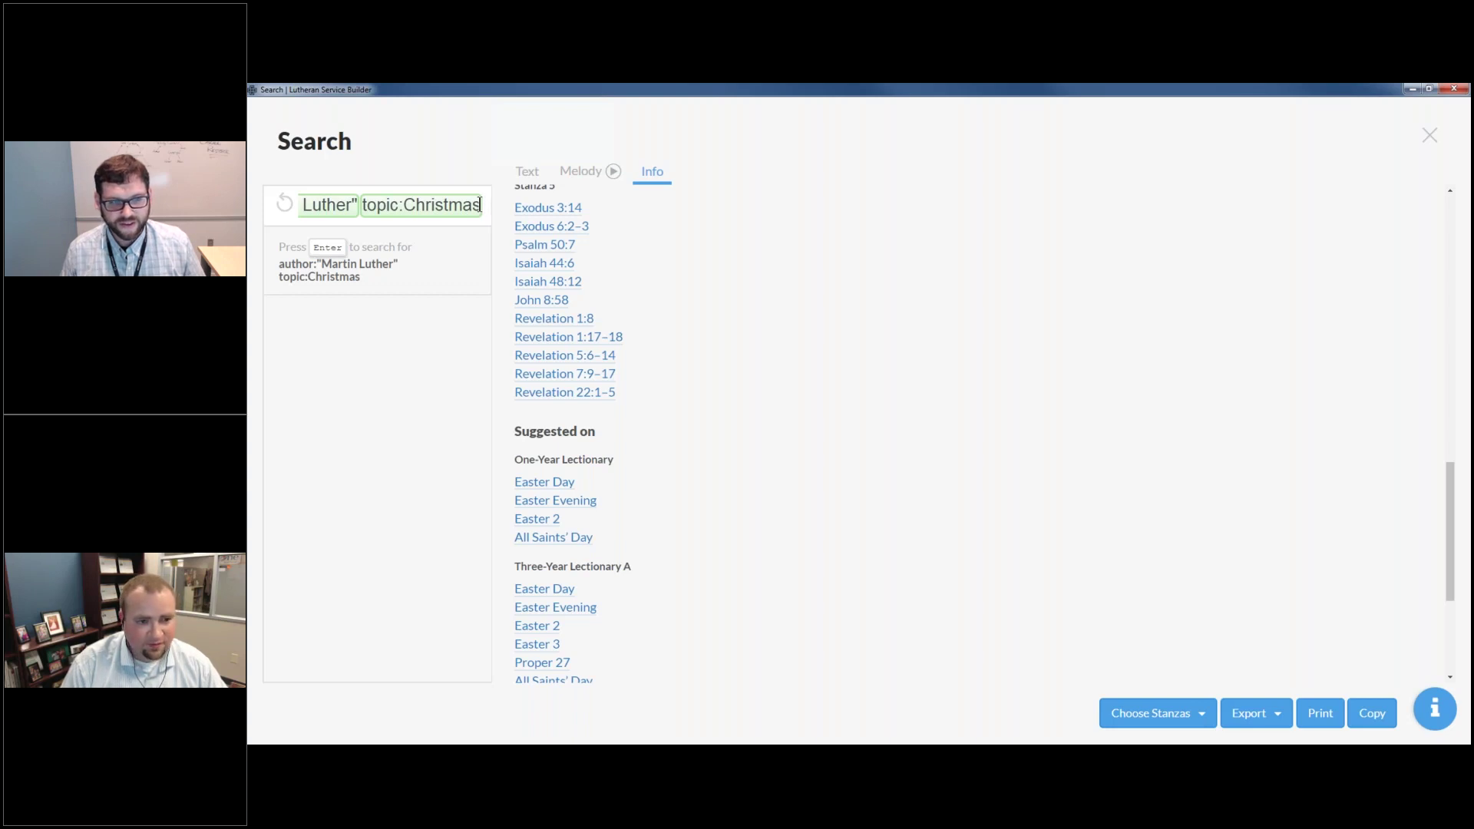
Step: Try to narrow the query with the exact phrase "our father" and the tune filter "Father Welcomes"
text("pr)
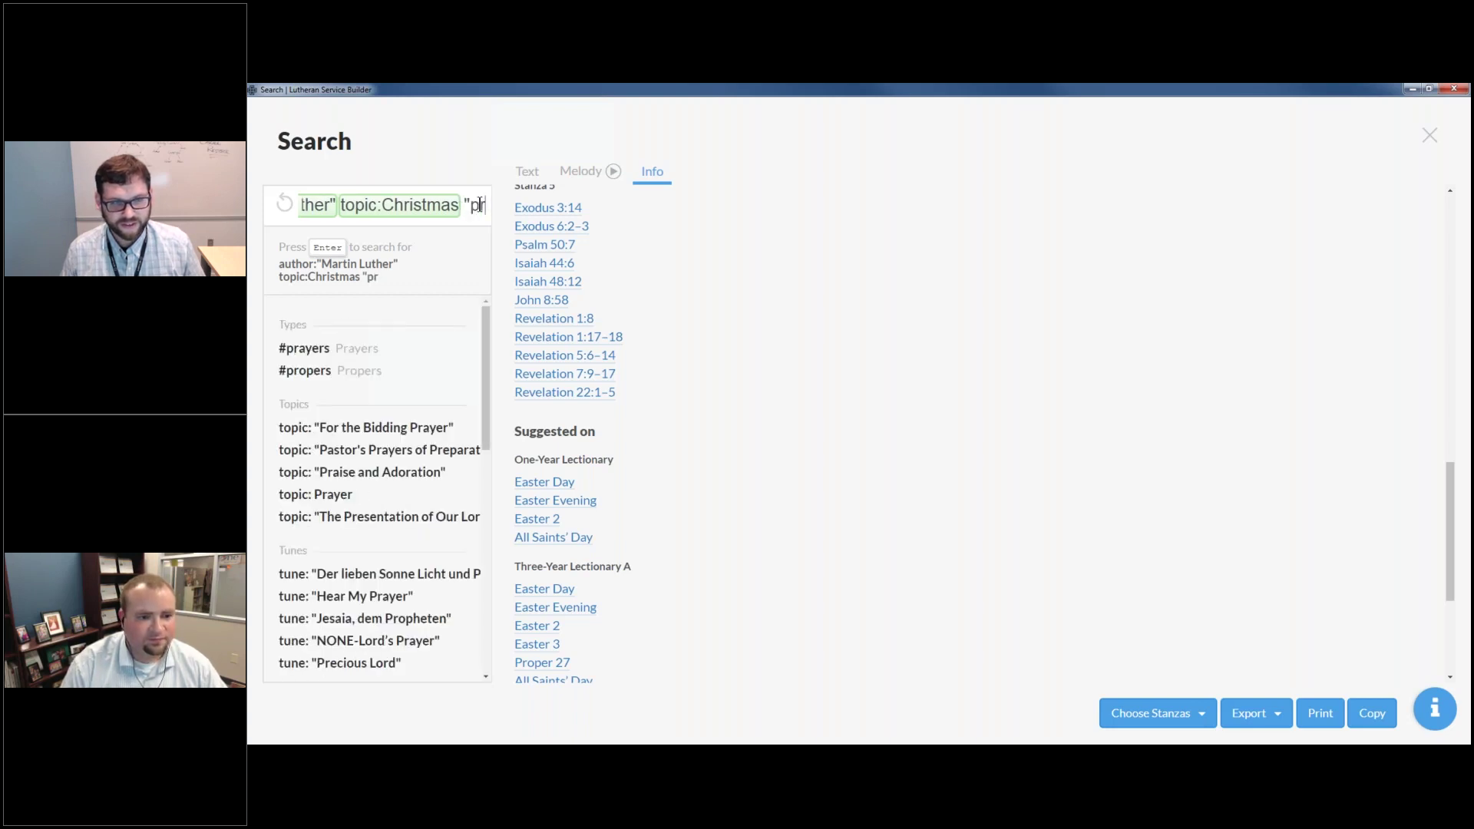
key(BackSpace)
key(BackSpace)
text(our father)
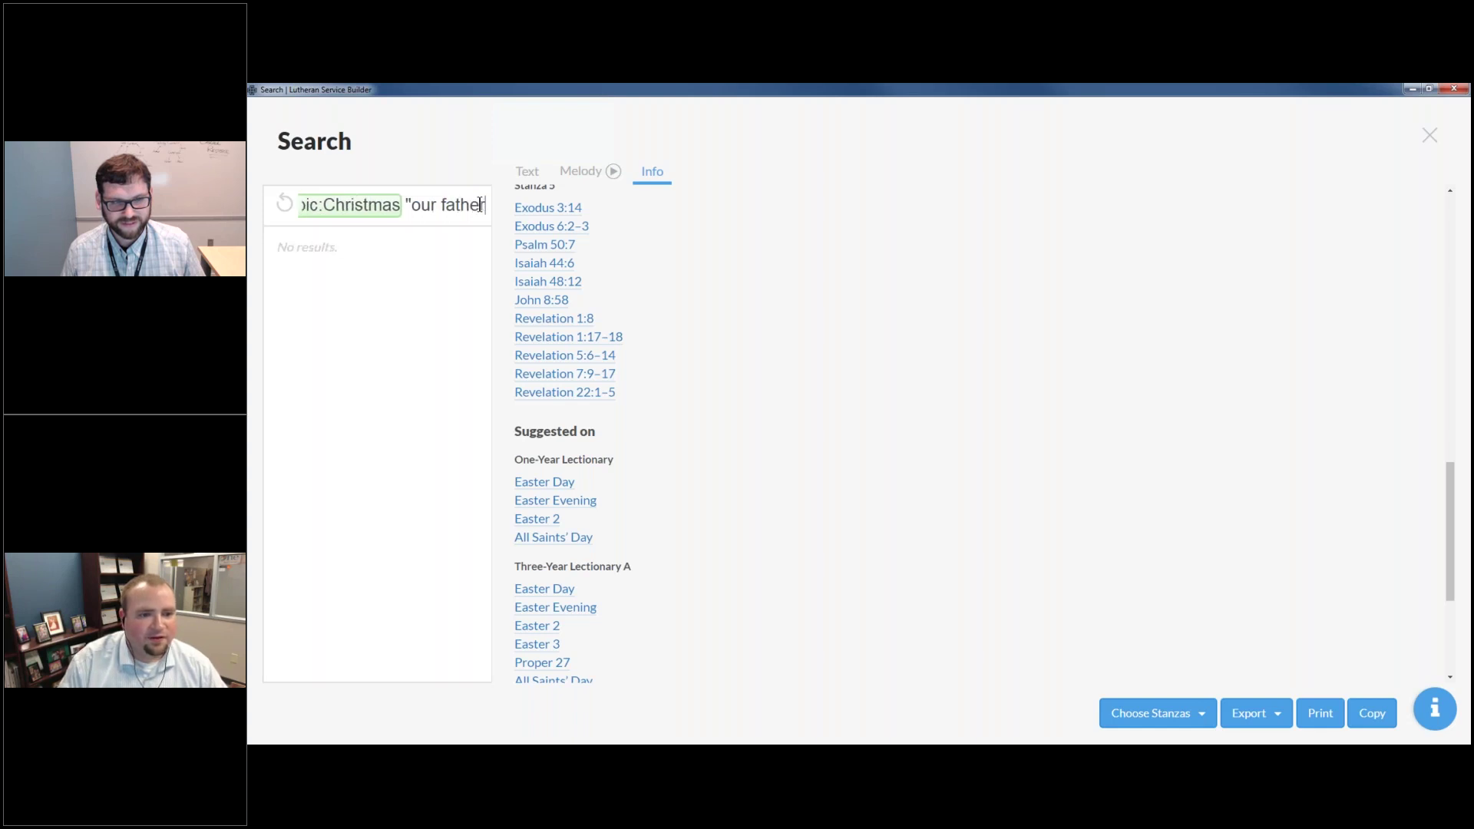
text(")
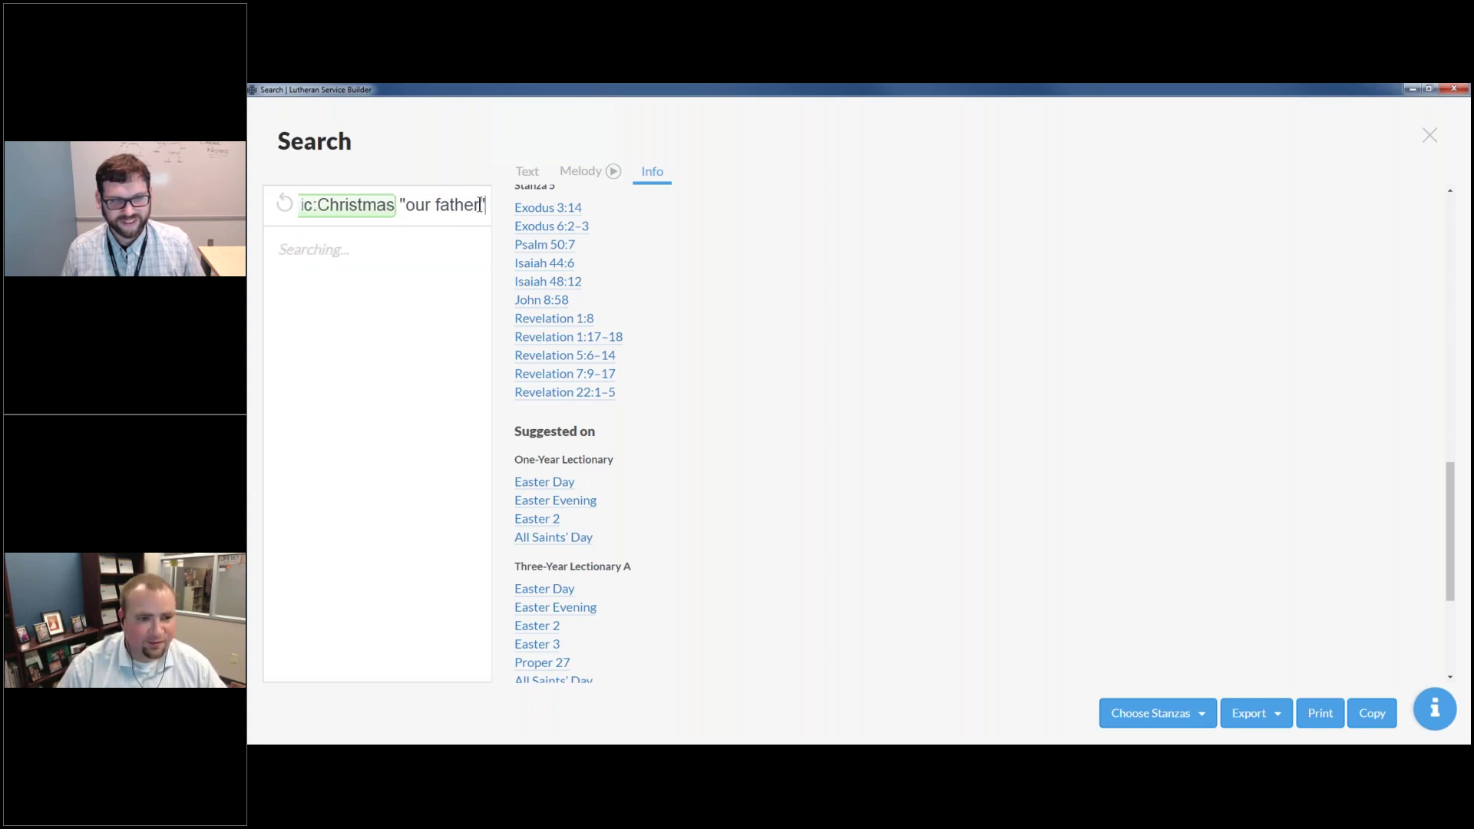
key(BackSpace)
key(BackSpace)
key(BackSpace)
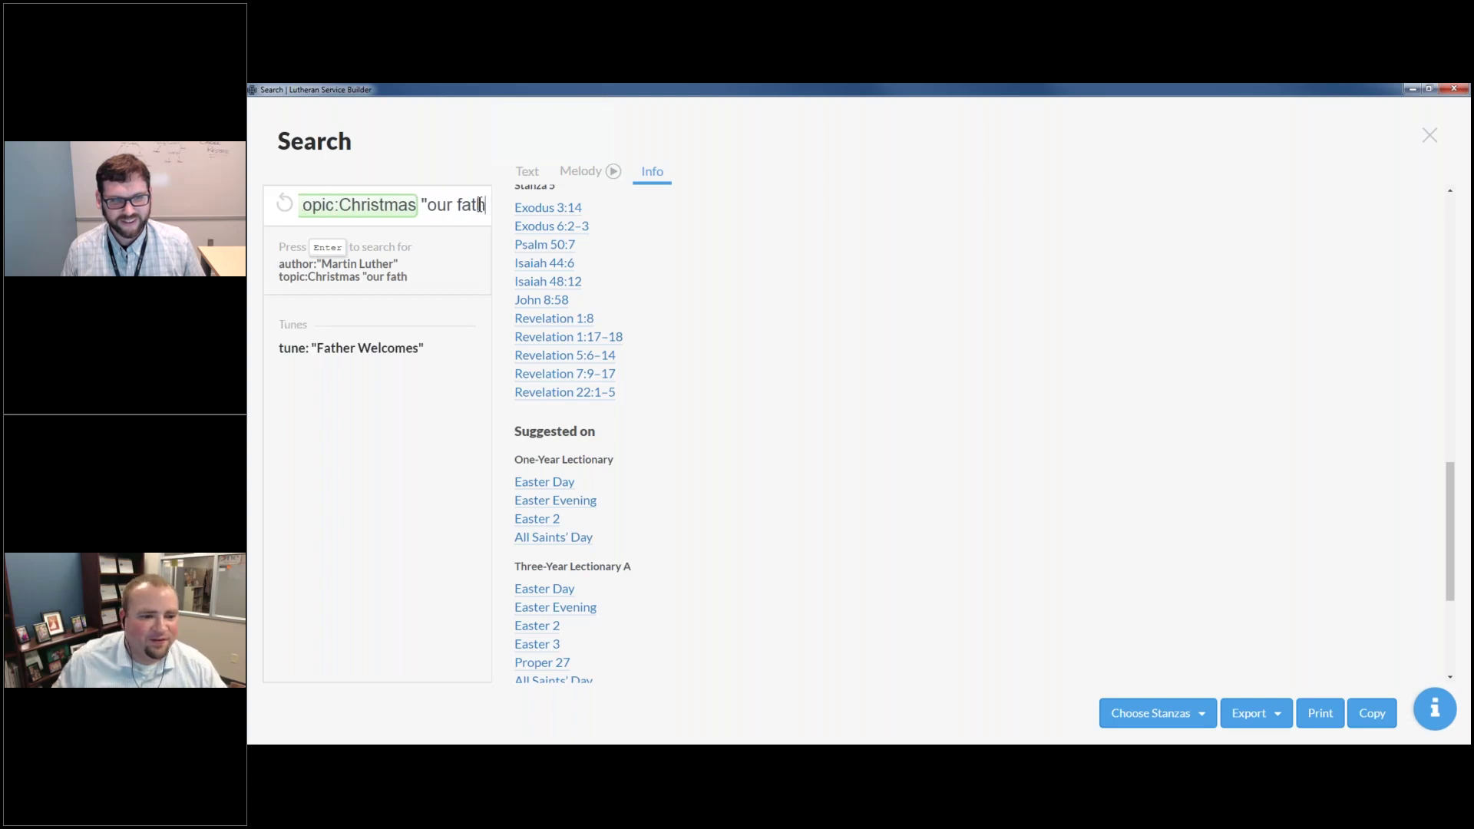
click(357, 348)
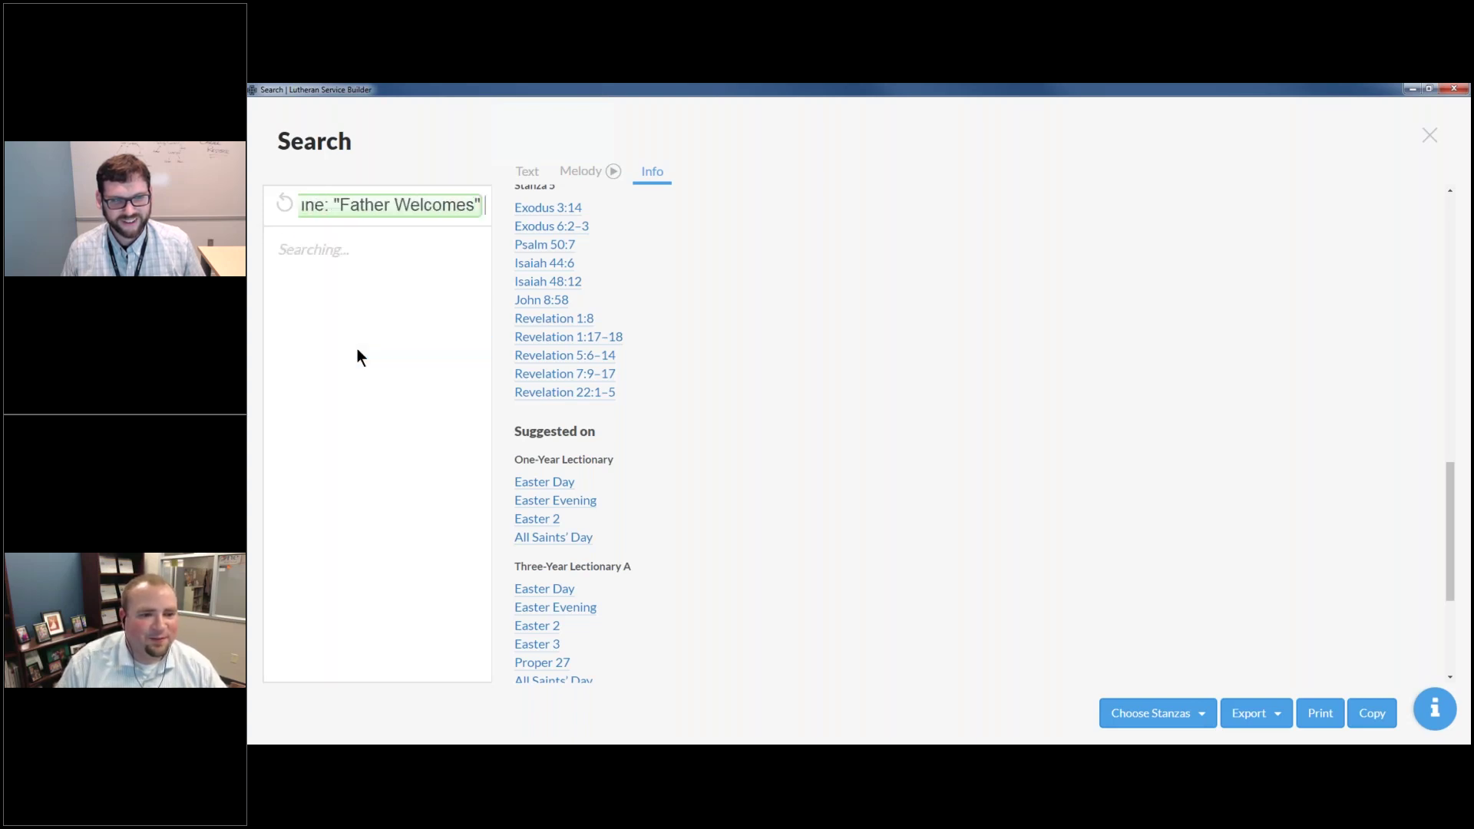
Step: Remove the phrase and the tune filter, keeping only the Martin Luther author and Christmas topic filters
key(BackSpace)
key(BackSpace)
key(BackSpace)
key(BackSpace)
key(BackSpace)
key(BackSpace)
key(BackSpace)
key(BackSpace)
key(BackSpace)
key(BackSpace)
key(BackSpace)
key(BackSpace)
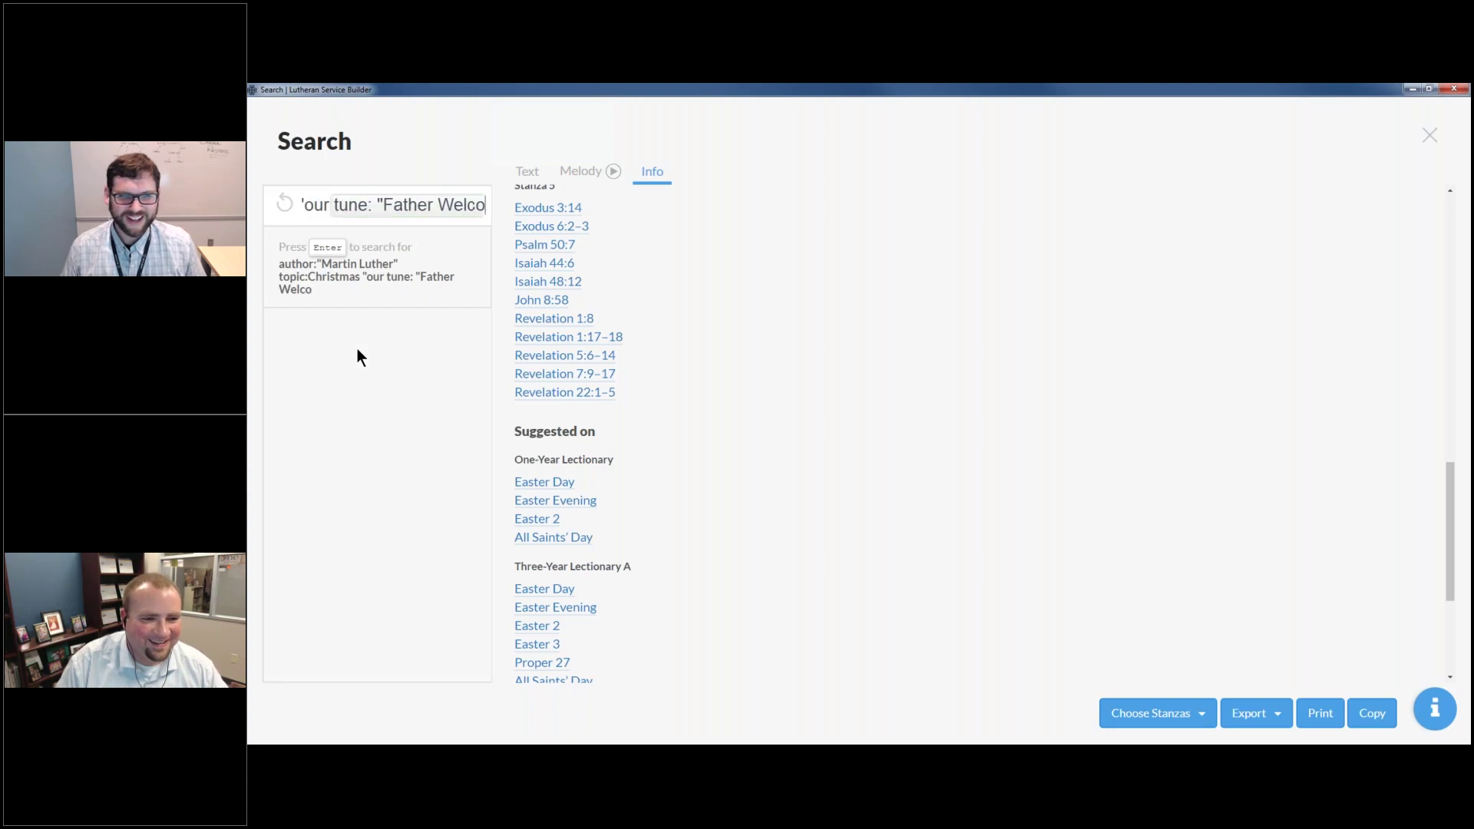
key(BackSpace)
key(BackSpace)
key(BackSpace)
key(BackSpace)
key(BackSpace)
key(BackSpace)
key(BackSpace)
key(BackSpace)
key(BackSpace)
key(BackSpace)
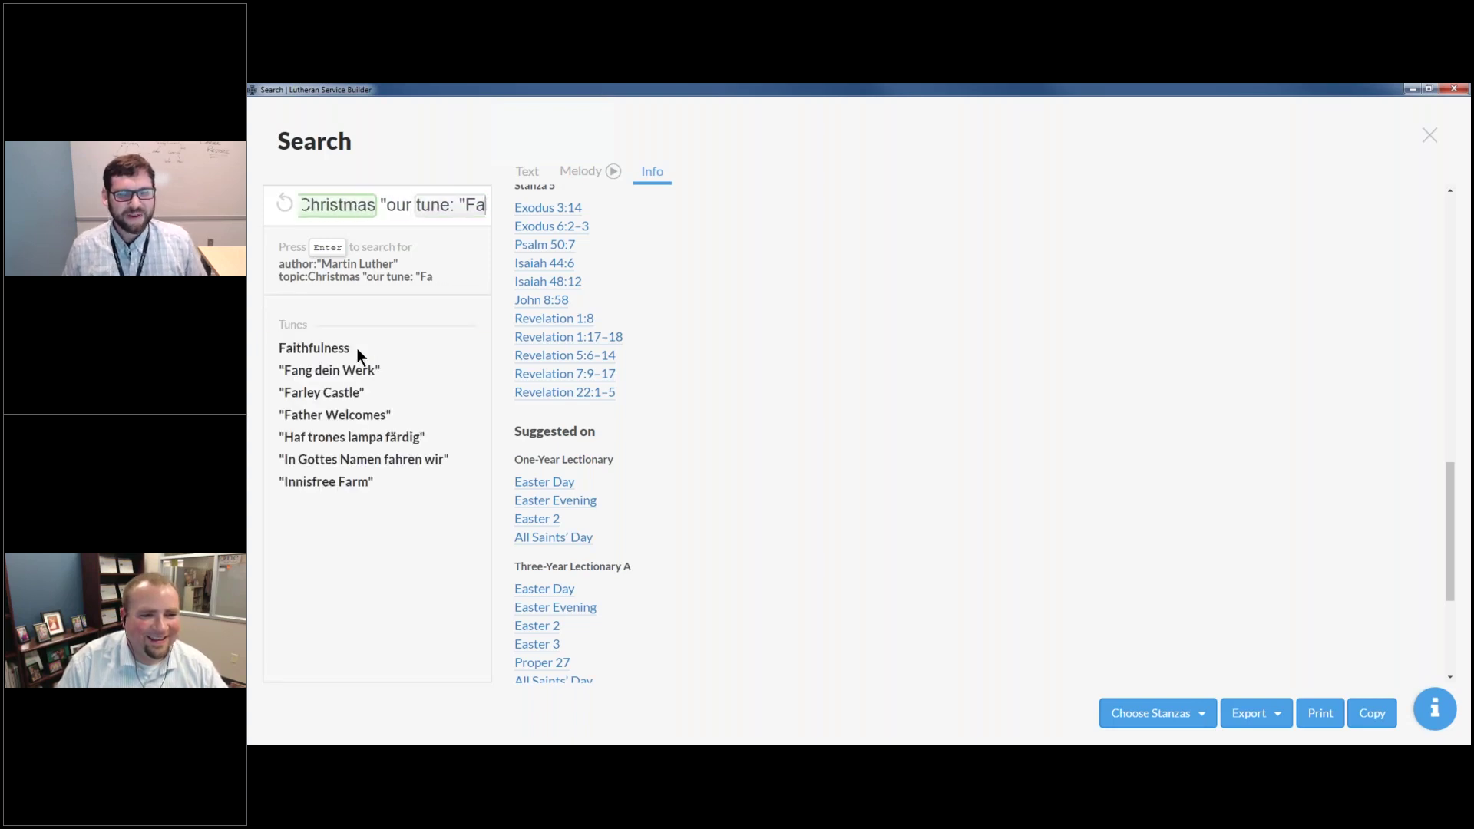
key(BackSpace)
key(BackSpace)
key(BackSpace)
key(BackSpace)
key(BackSpace)
key(BackSpace)
key(BackSpace)
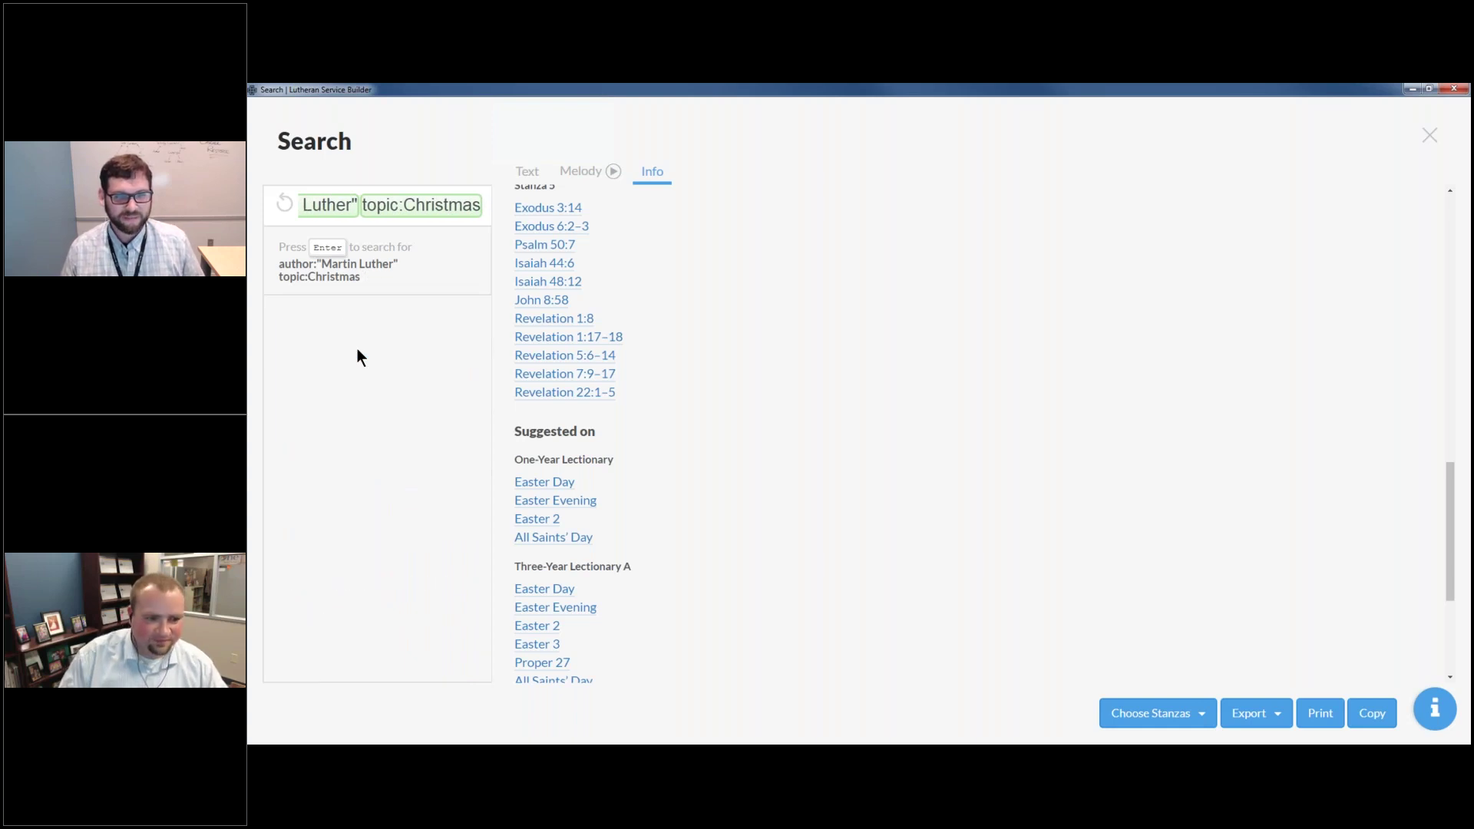
Step: Run the Martin Luther Christmas search and view hymn 382, followed by the text and info of hymn 358
key(Return)
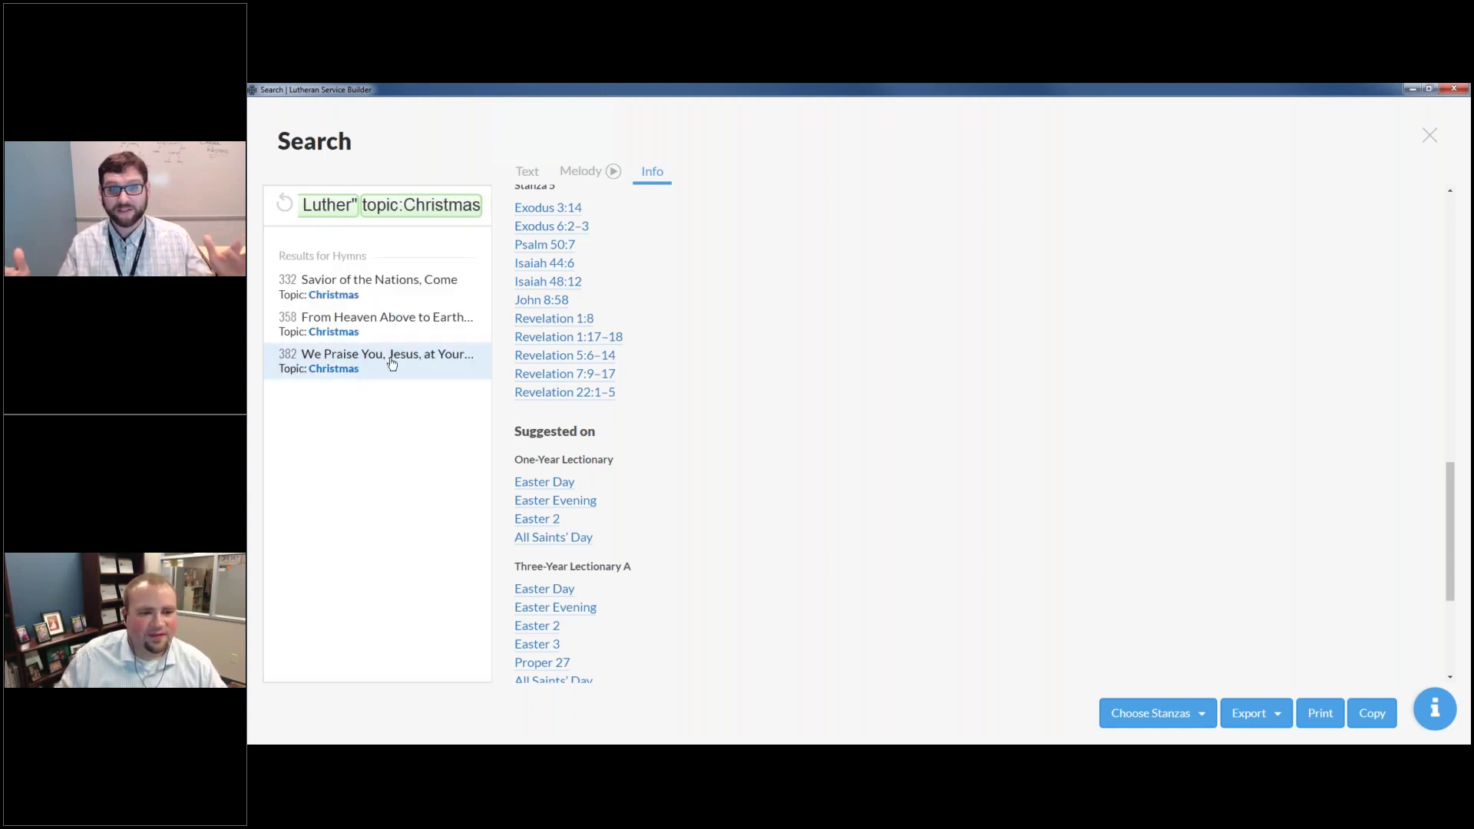
click(391, 362)
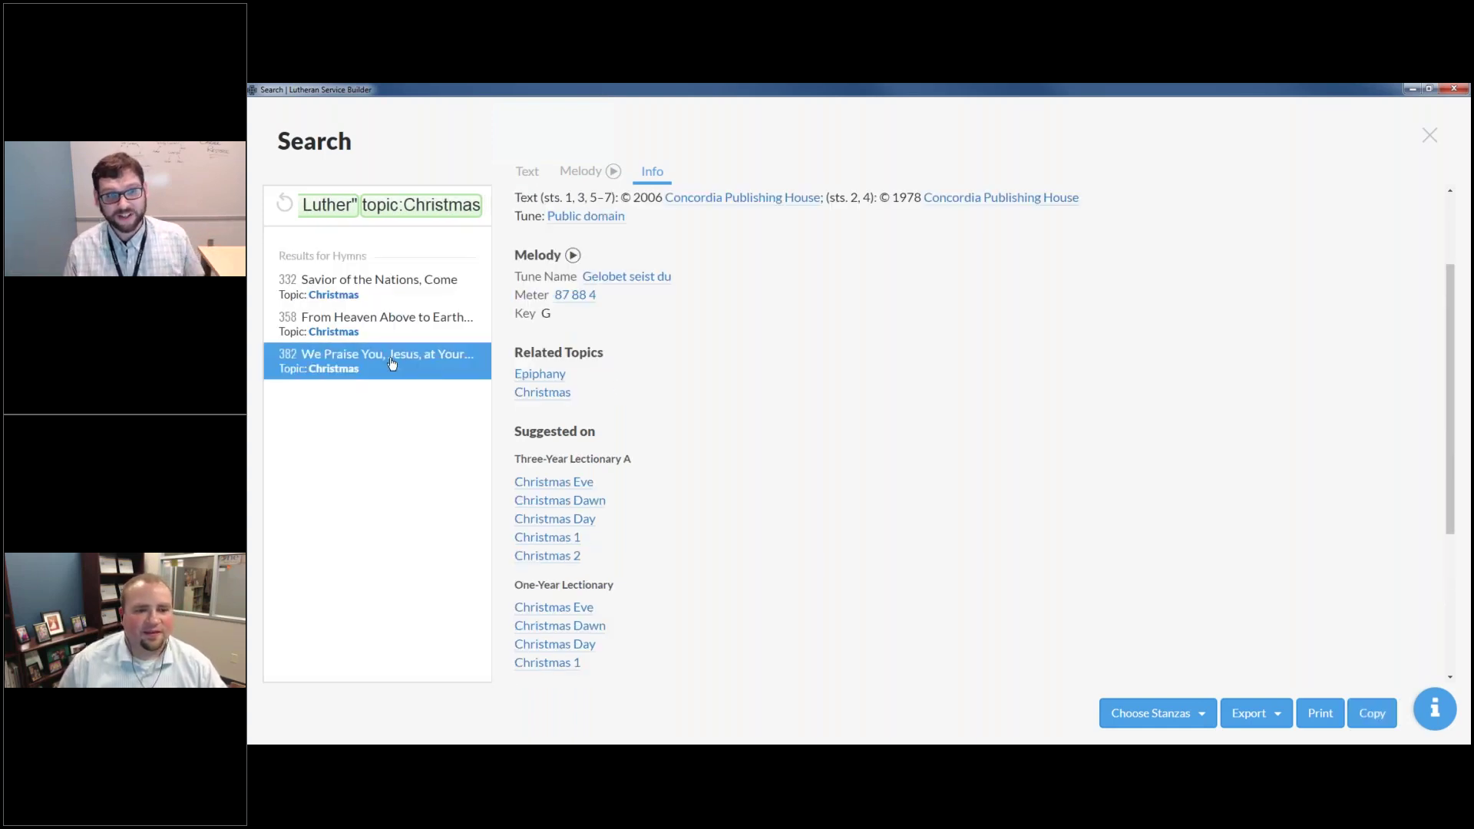
click(528, 176)
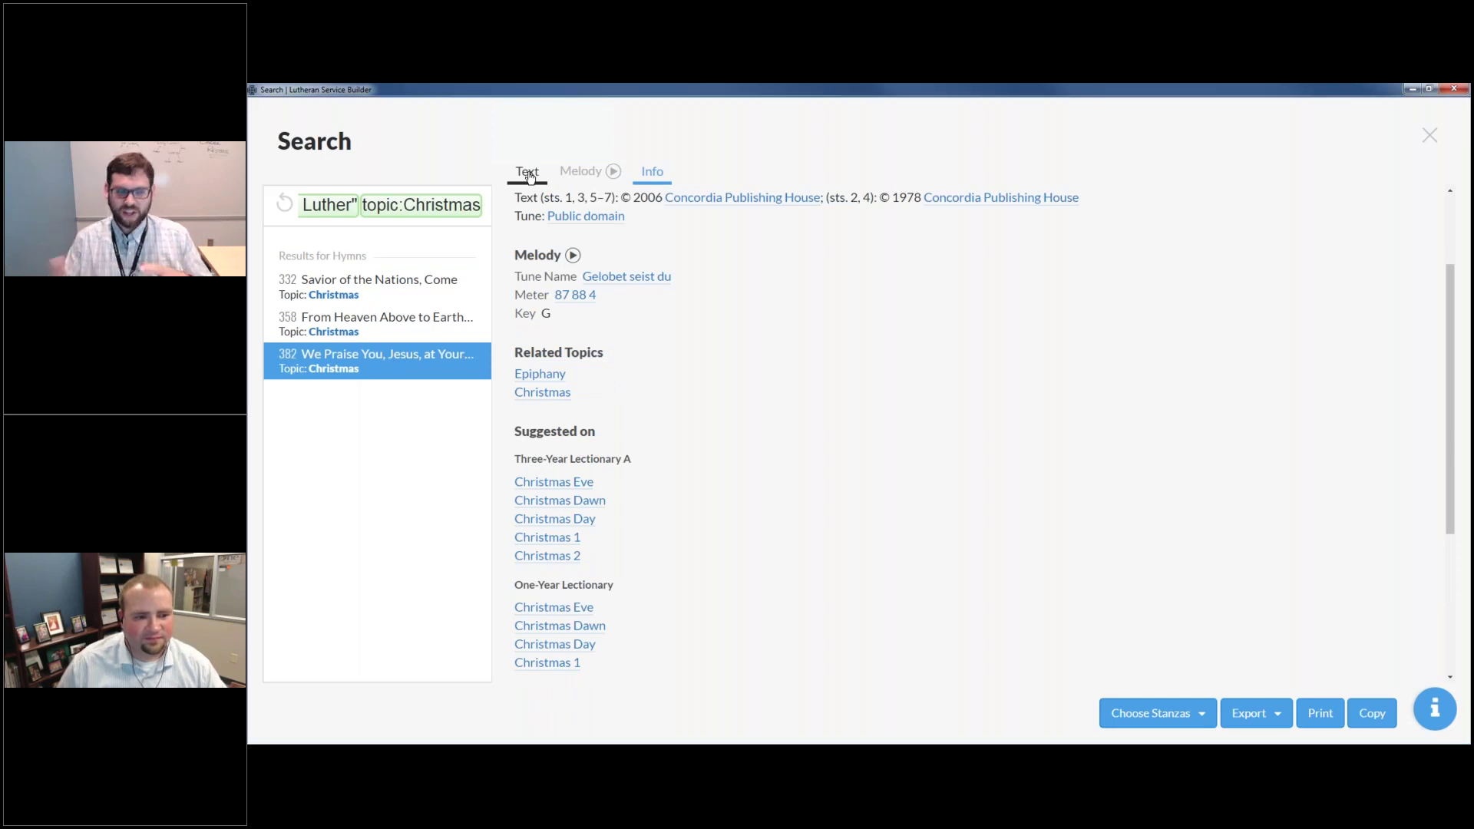
click(445, 318)
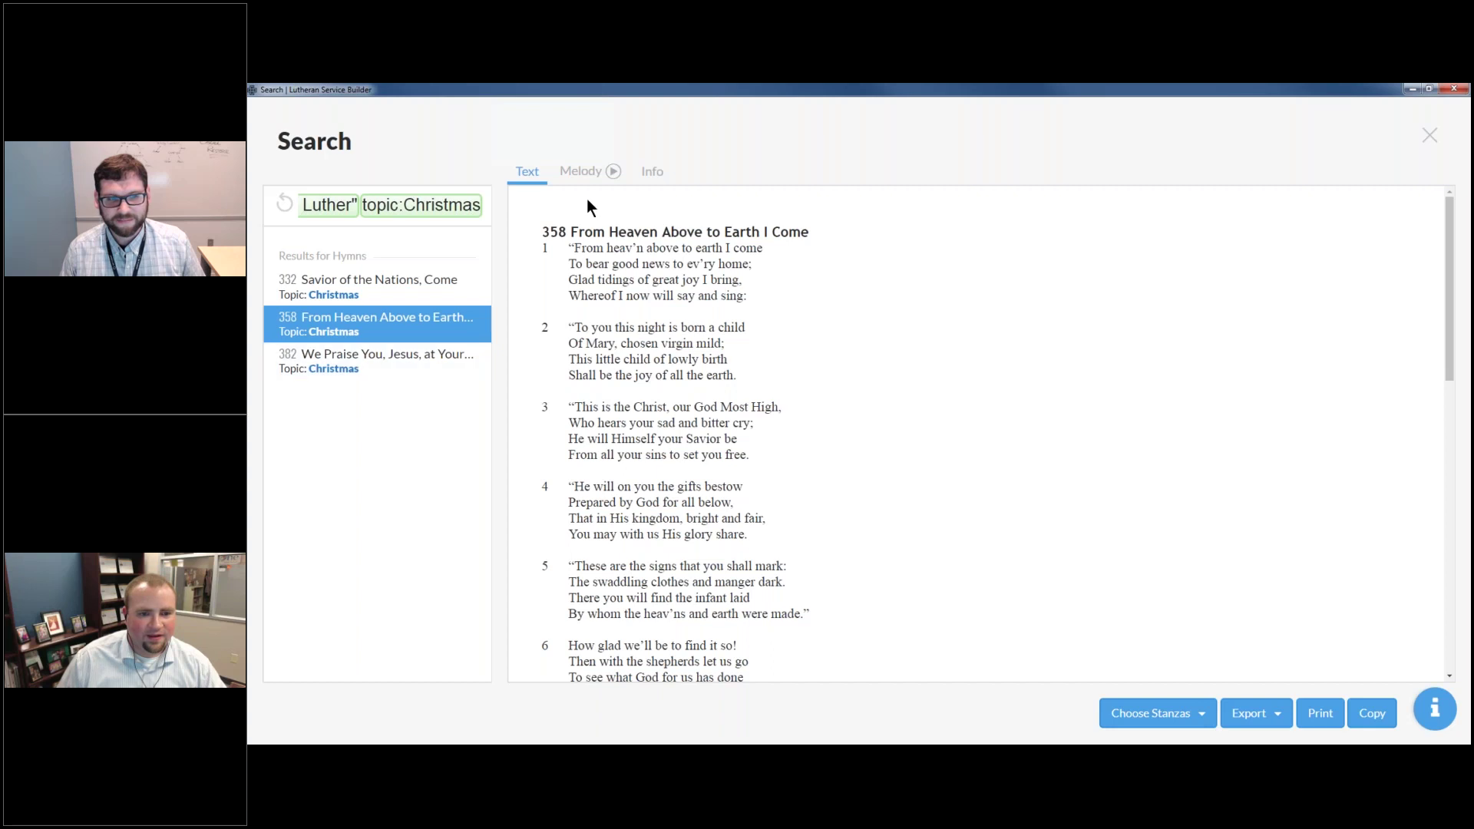
click(654, 181)
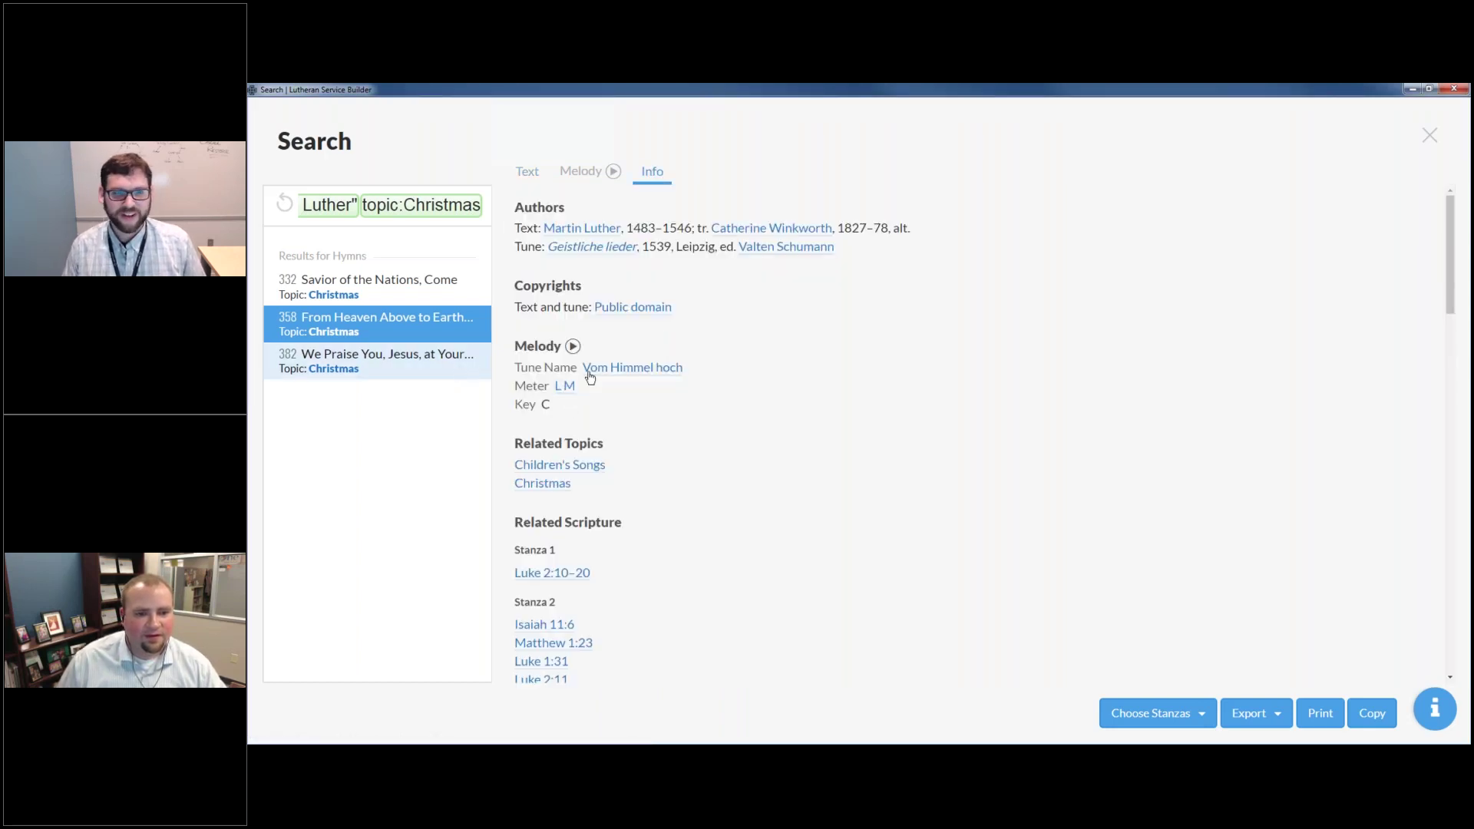
Step: Add the exact phrase "from heaven" to the author and topic filters and run the search
click(481, 198)
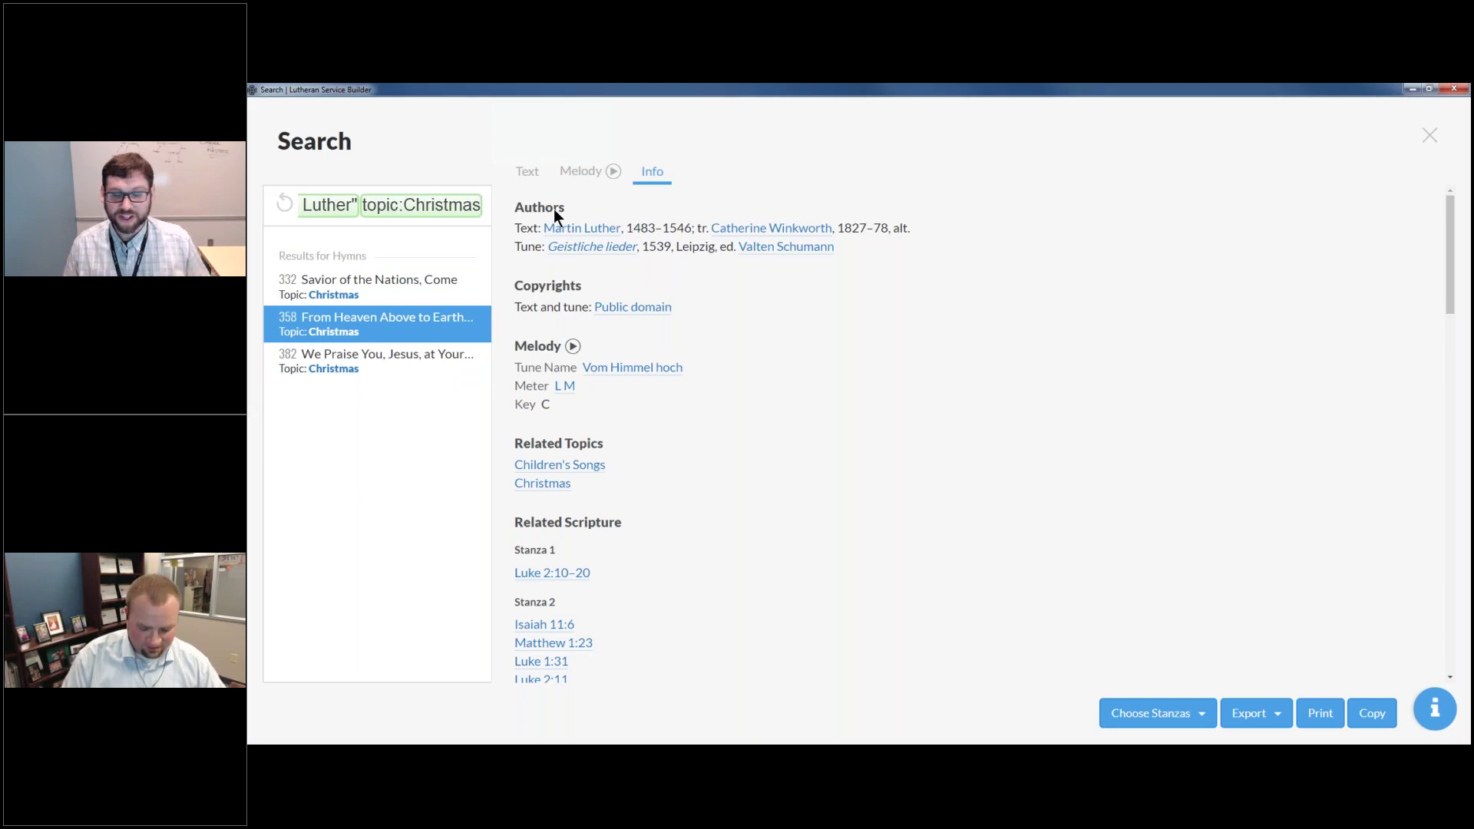
text("from heaven")
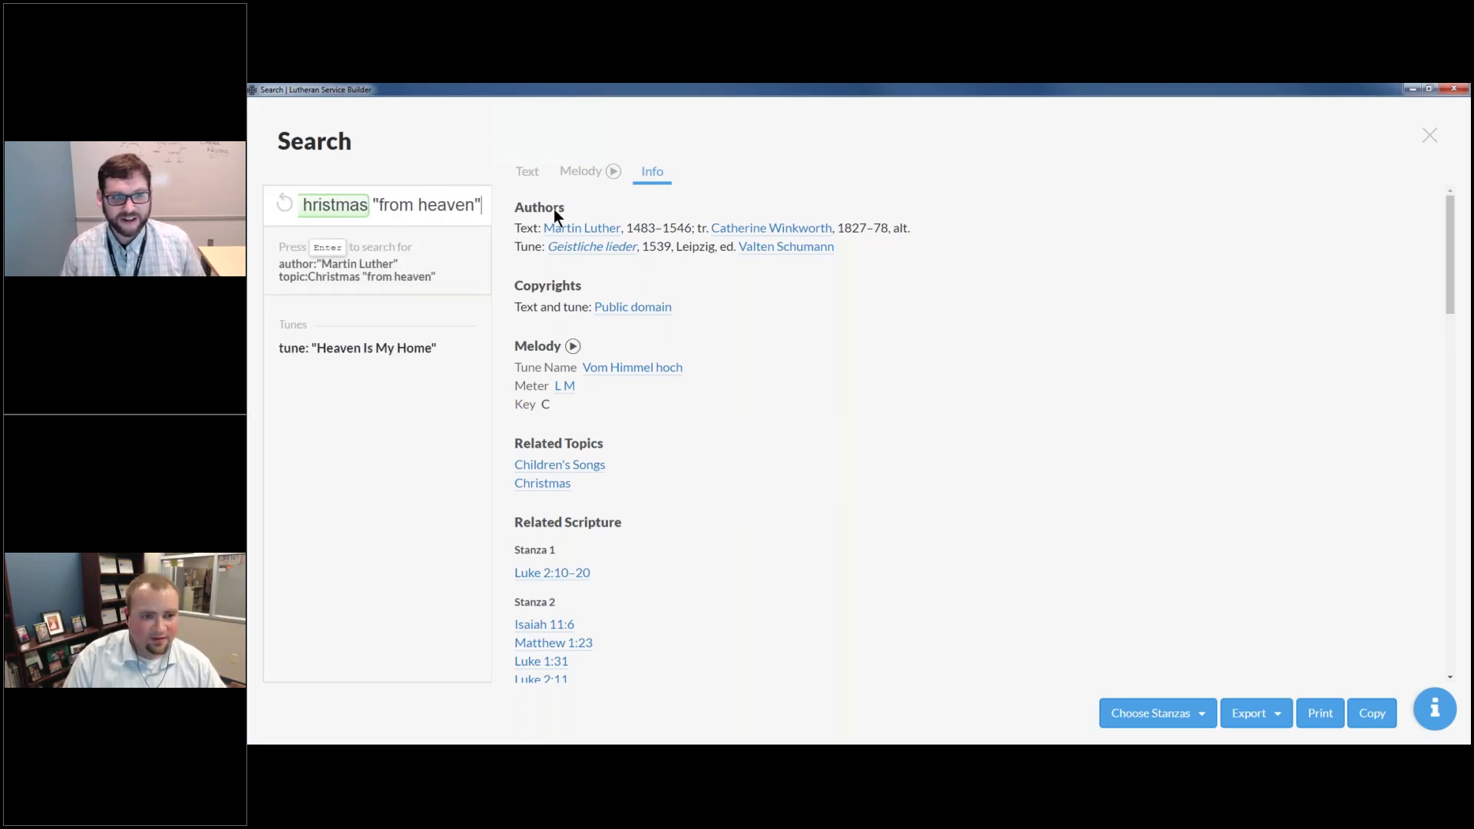
key(Return)
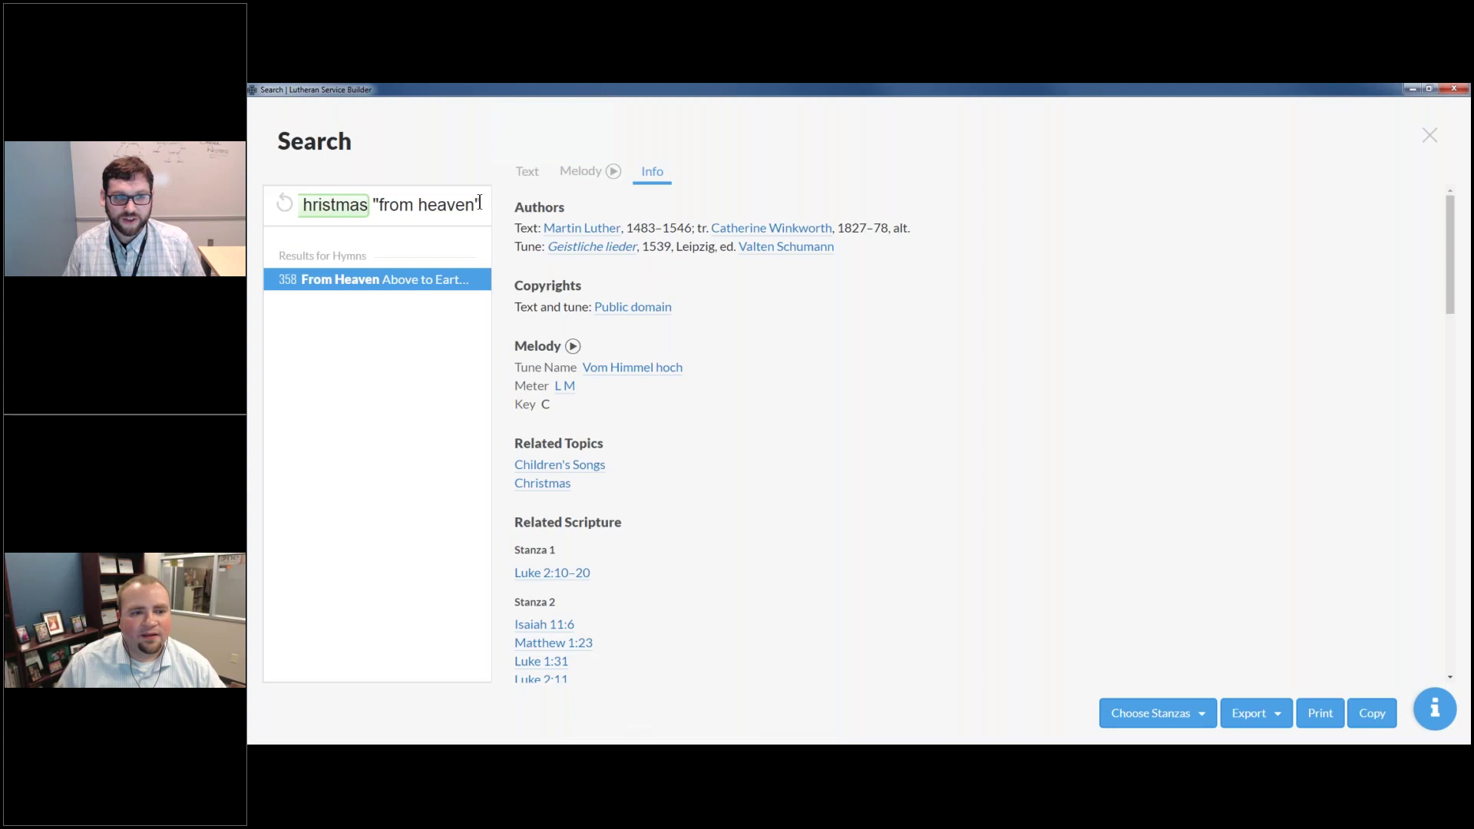
Step: Replace the query with the holiday filter "Good Friday", run the search, and look through its suggested items
click(295, 209)
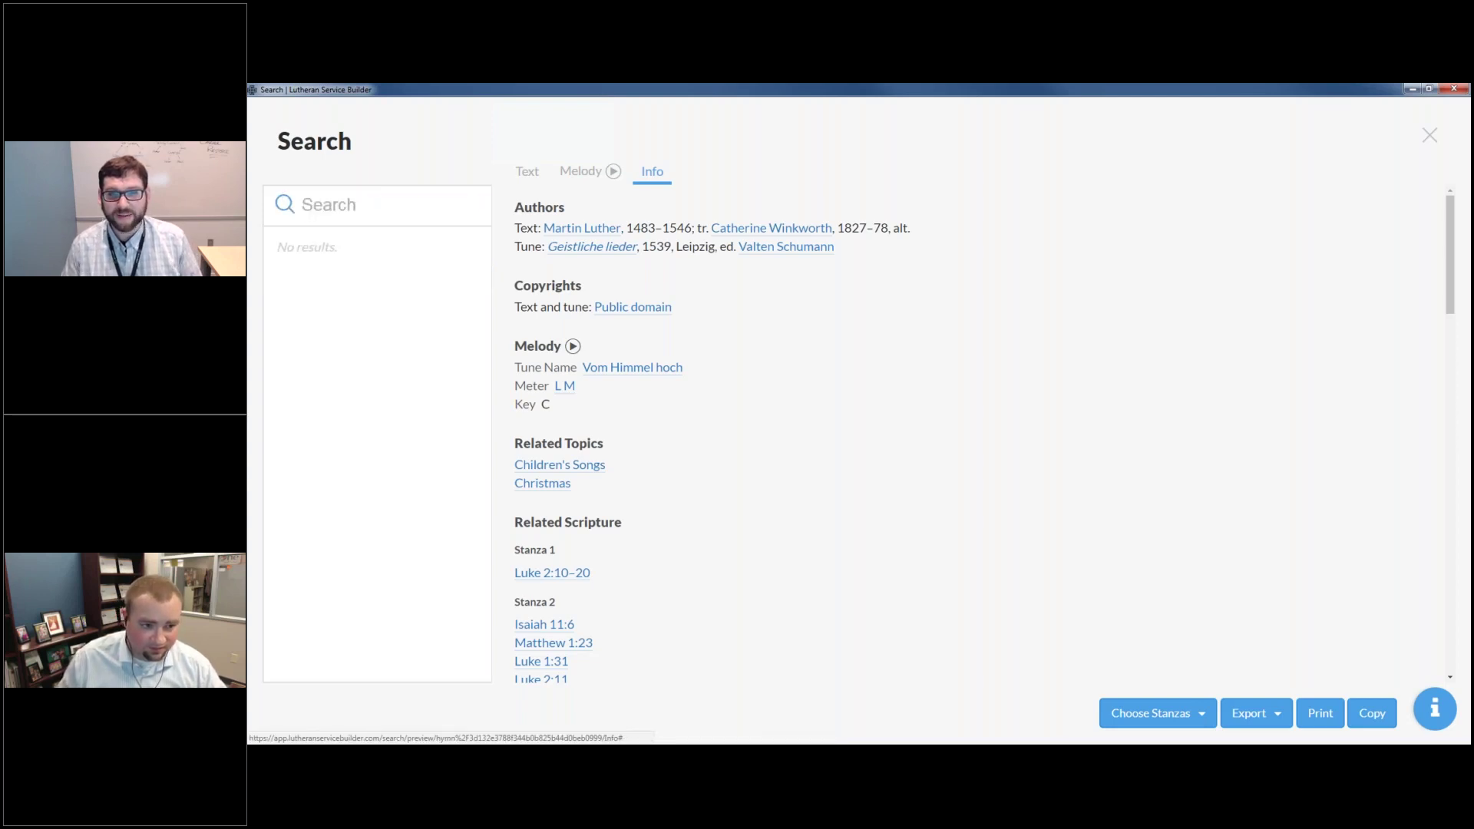
click(386, 209)
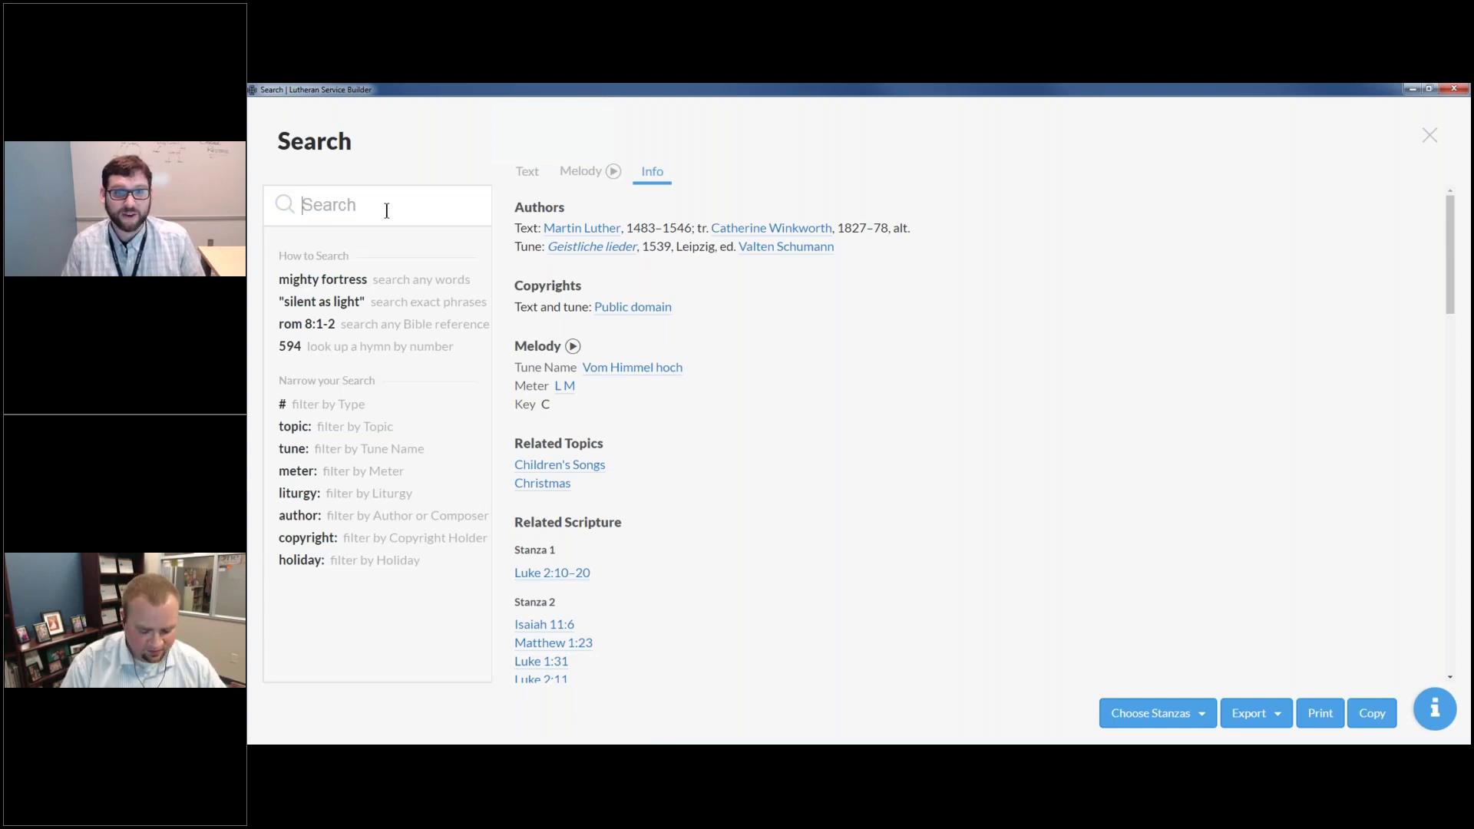
text(holiday:"G)
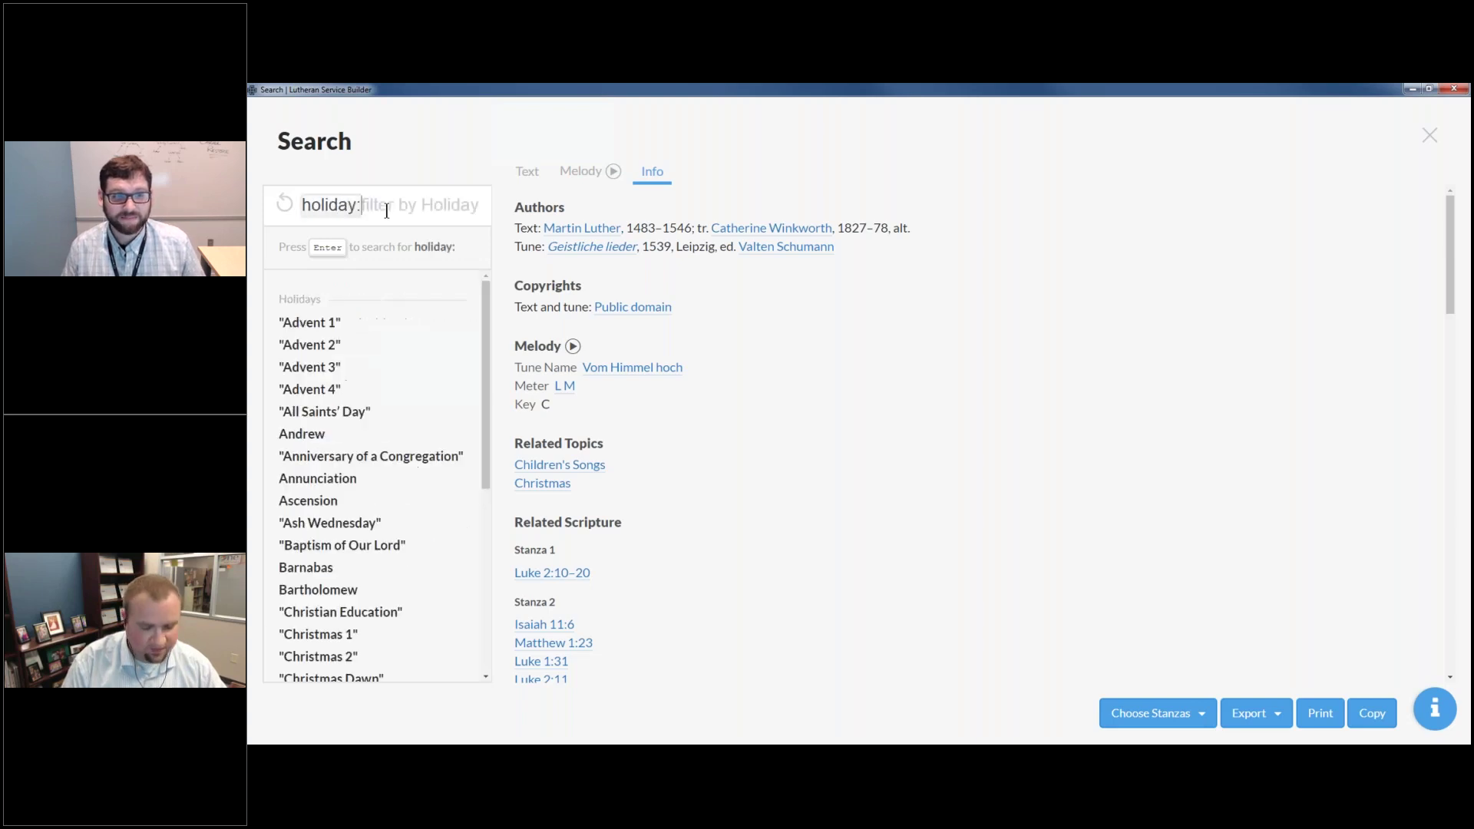
key(Tab)
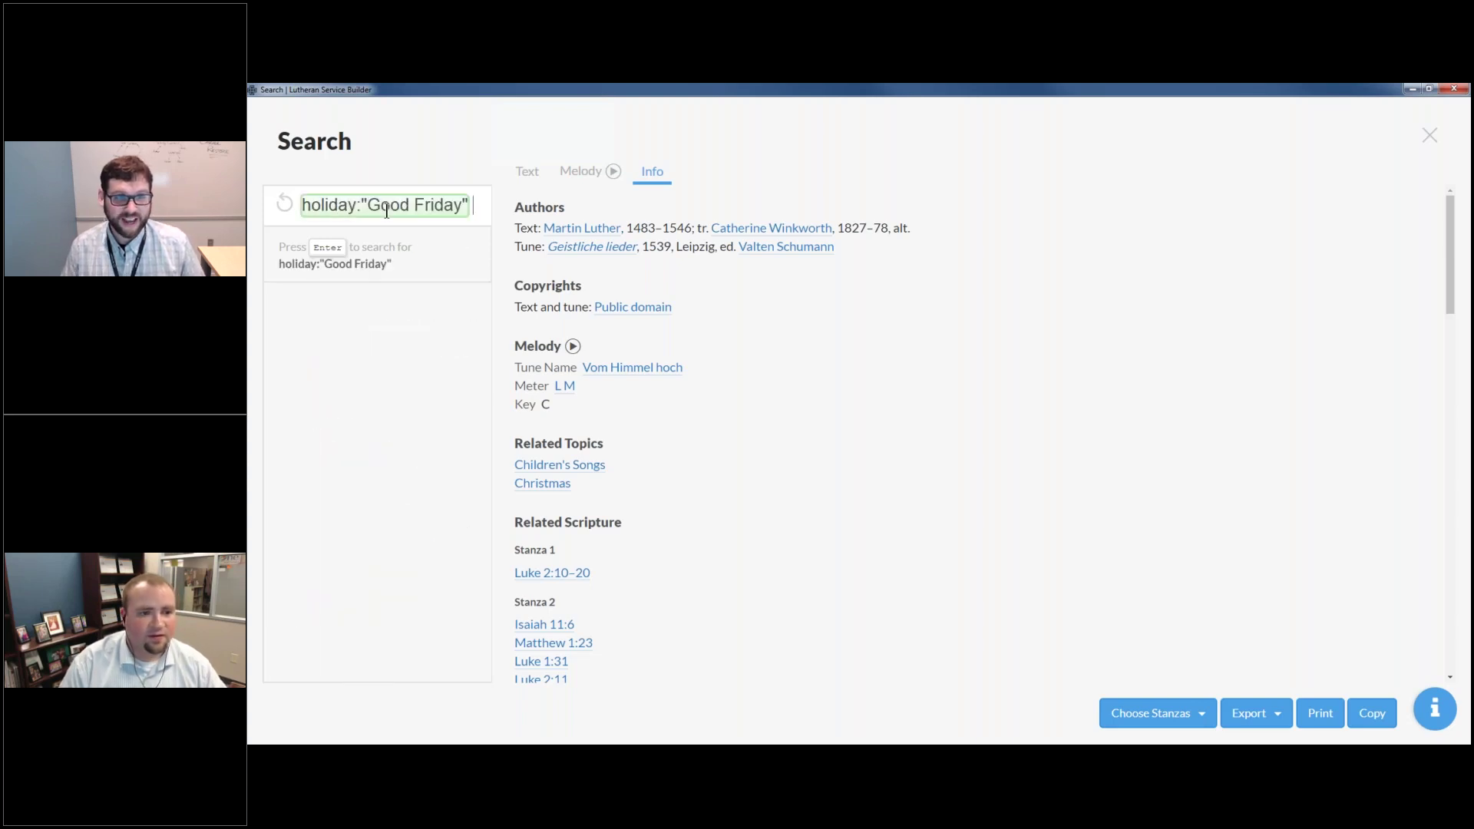
key(Return)
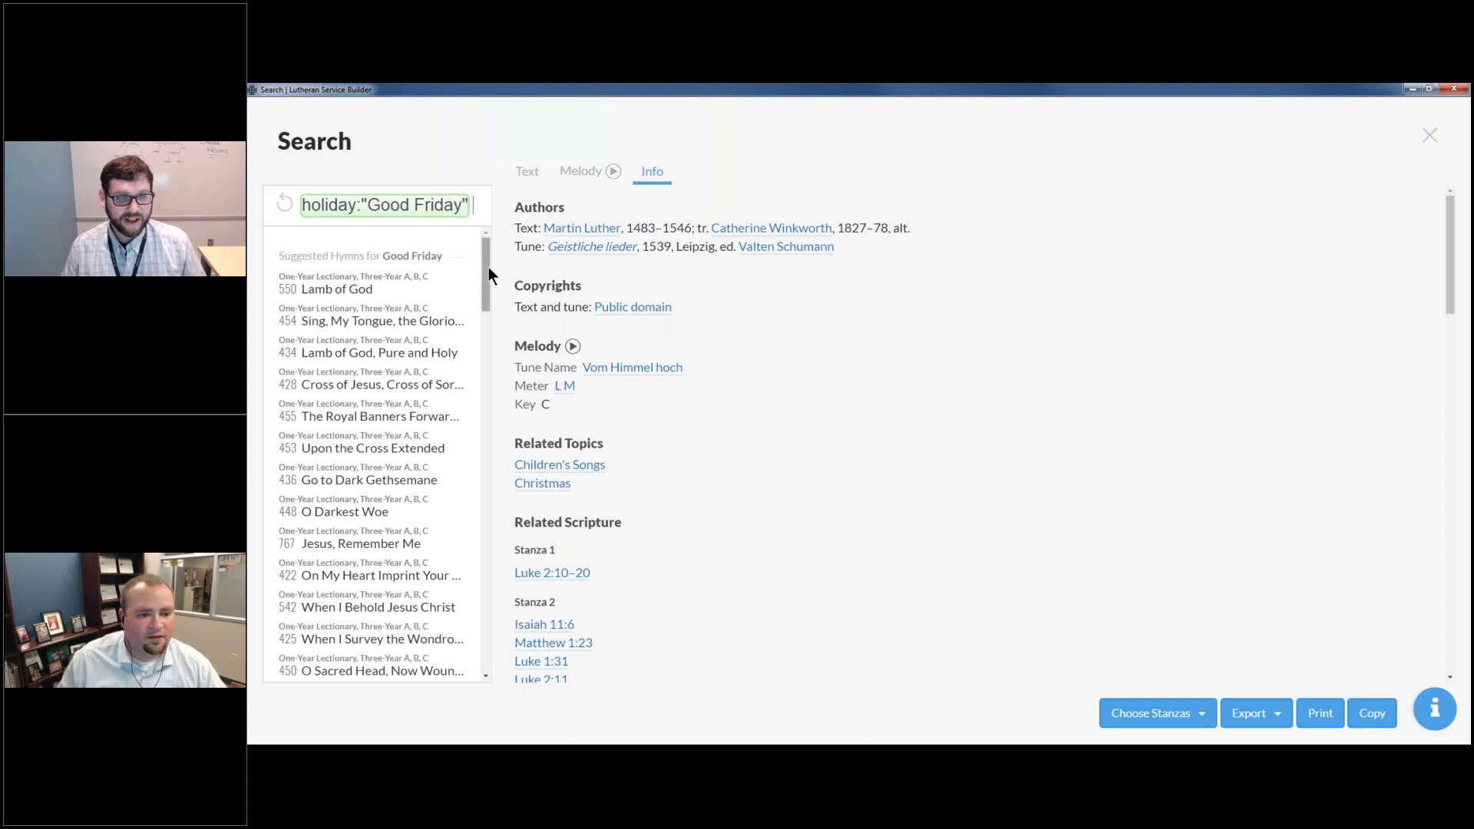
drag(488, 267, 477, 627)
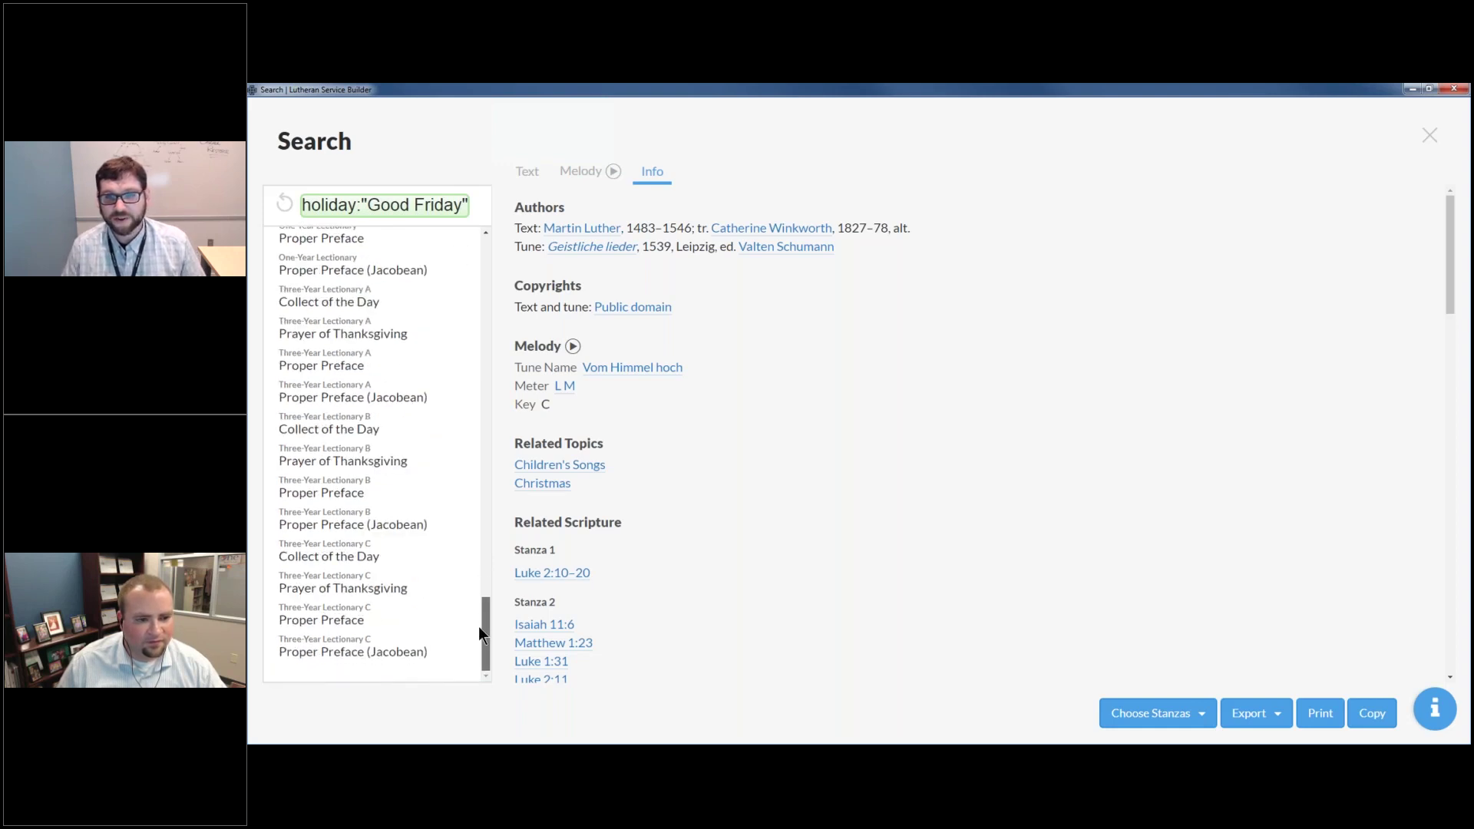
Step: Narrow the Good Friday search to prayers with the type filter #prayer and run it
click(472, 205)
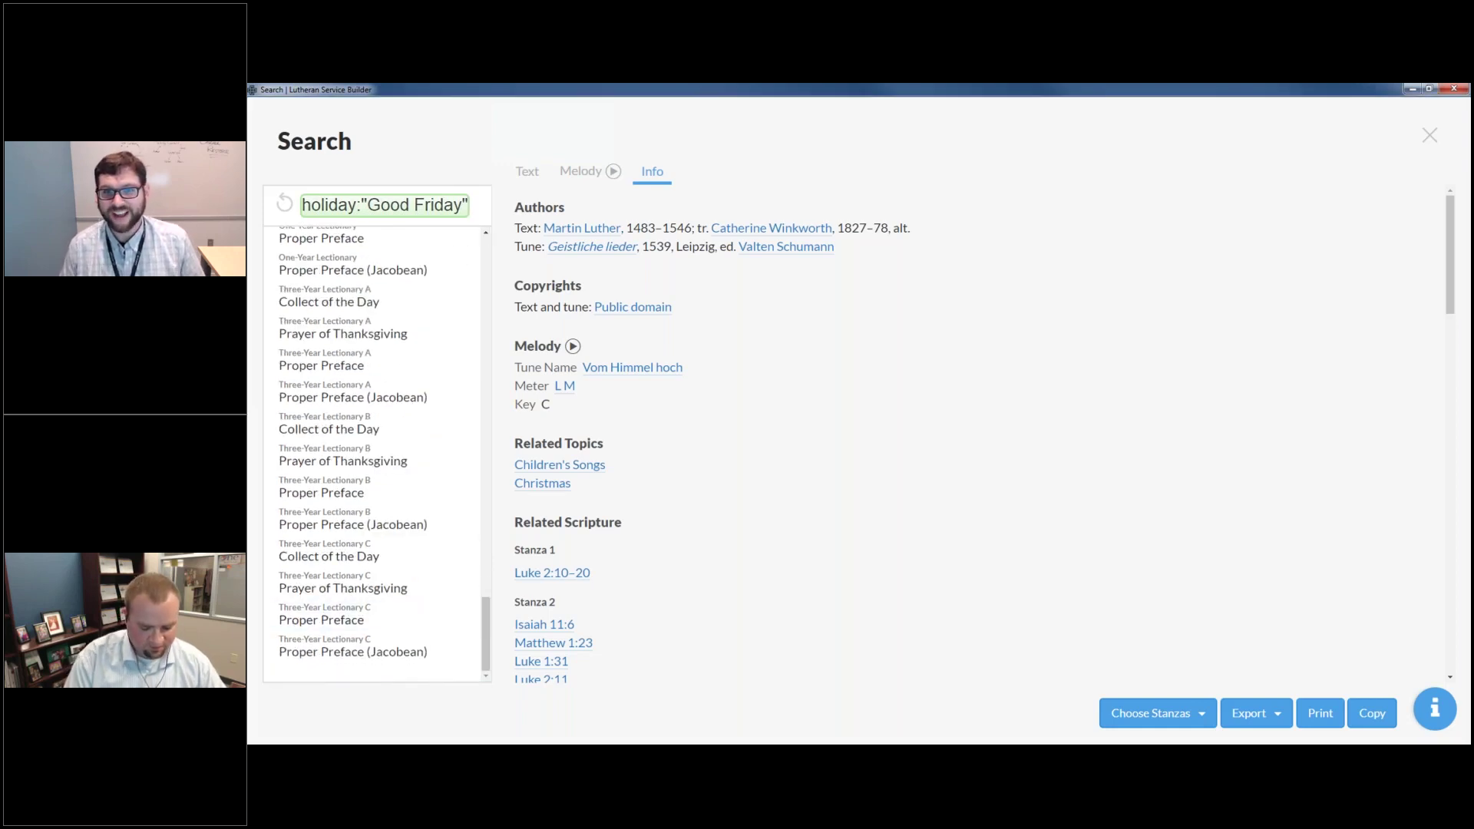
text(#ora)
key(BackSpace)
key(BackSpace)
key(BackSpace)
text(prayer)
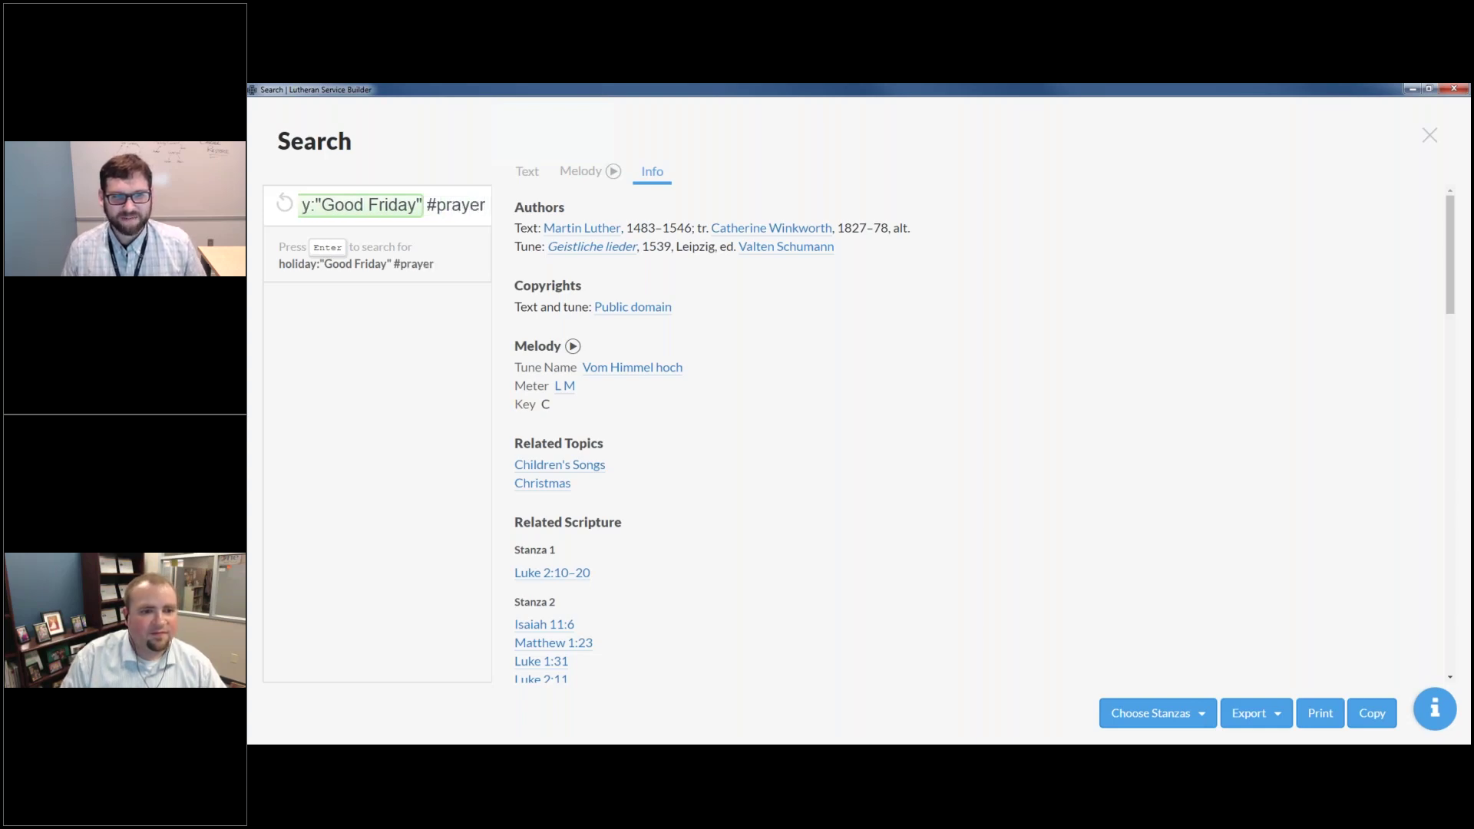
key(Return)
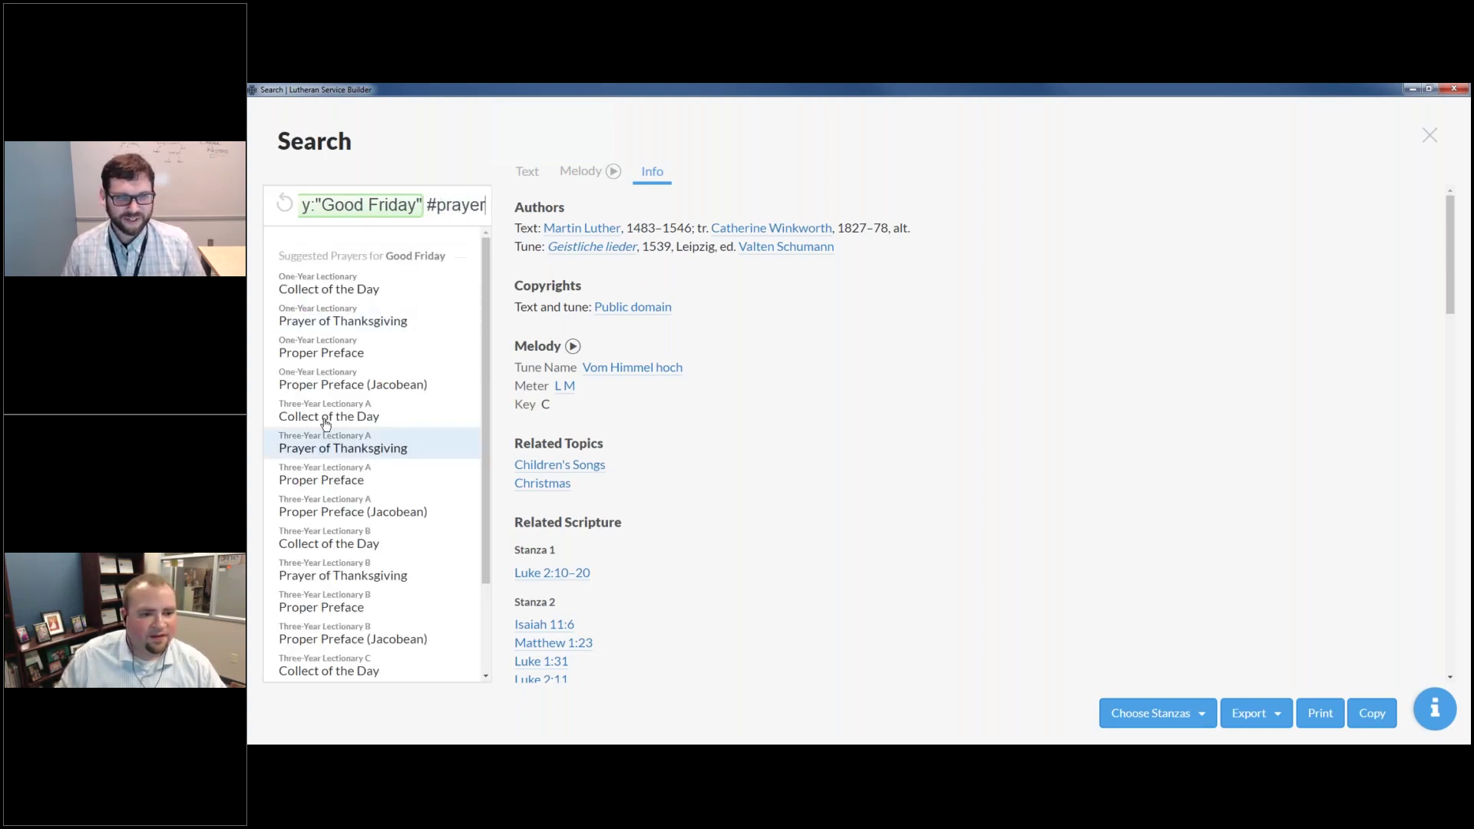
Step: Examine the suggested Good Friday collects and proper prefaces across the One-Year and Three-Year Lectionaries
click(419, 290)
click(409, 347)
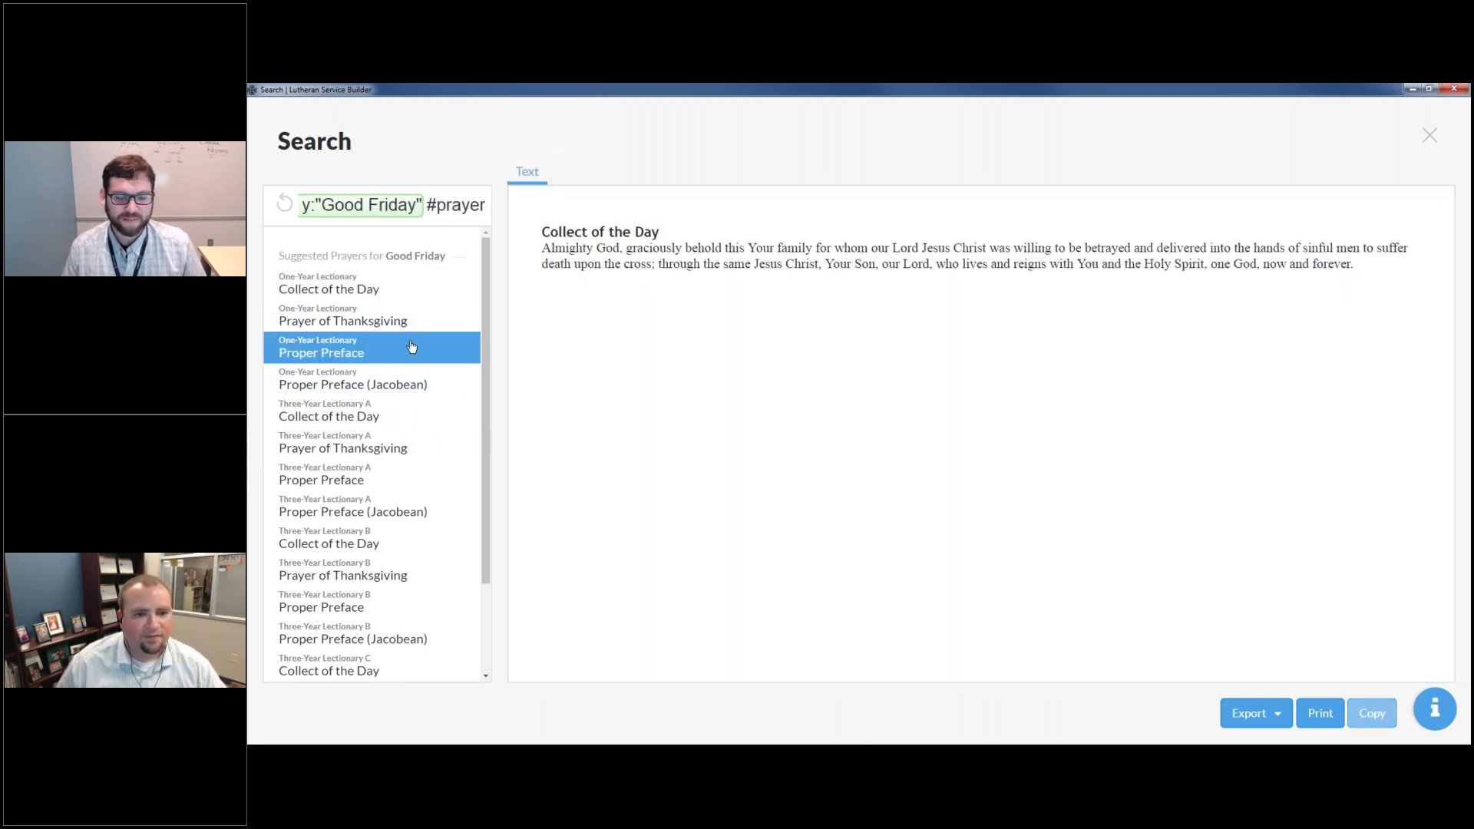
click(407, 388)
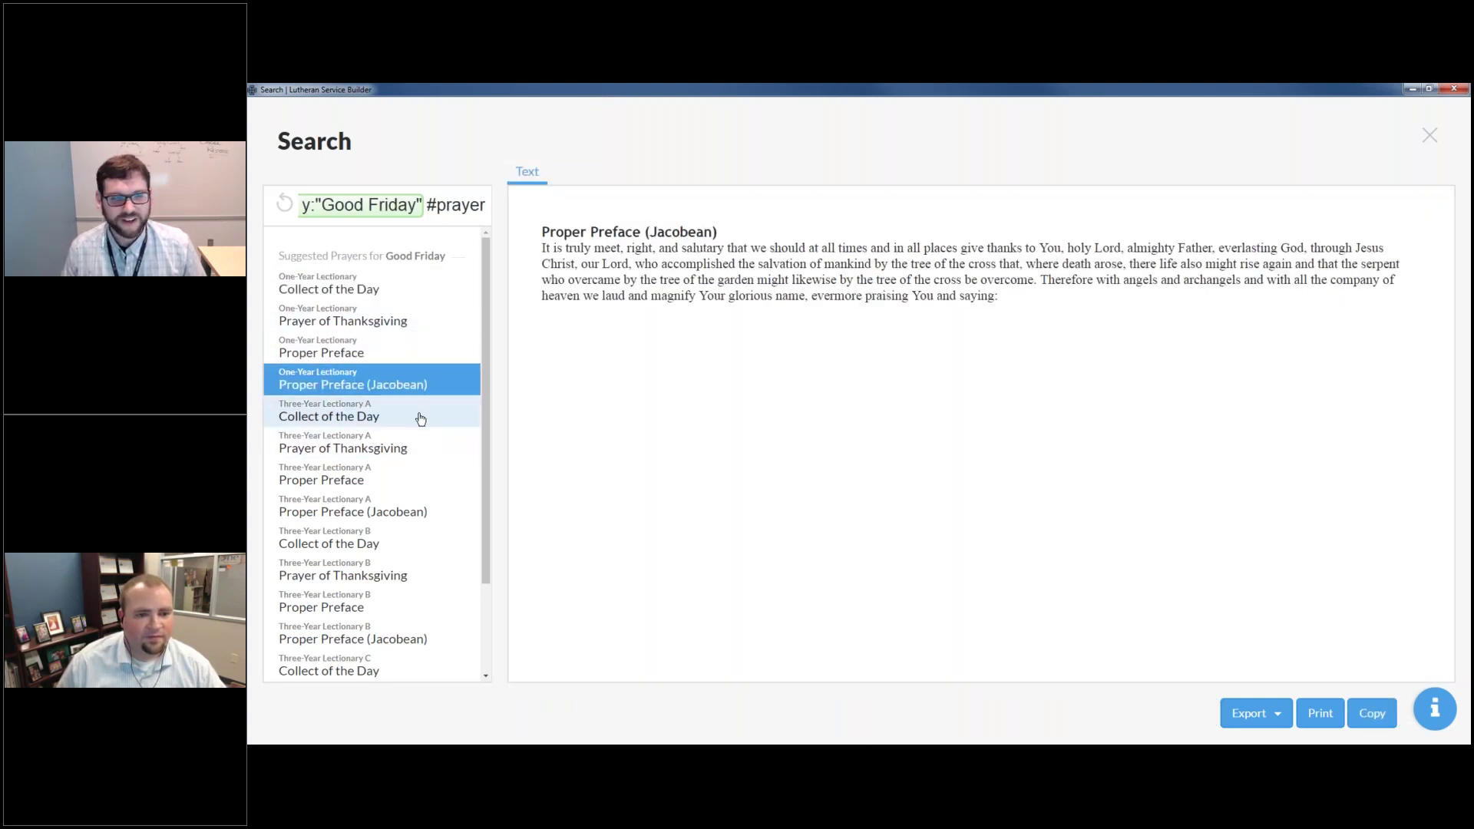
click(421, 415)
scroll(429, 425, down, 1)
scroll(429, 426, down, 3)
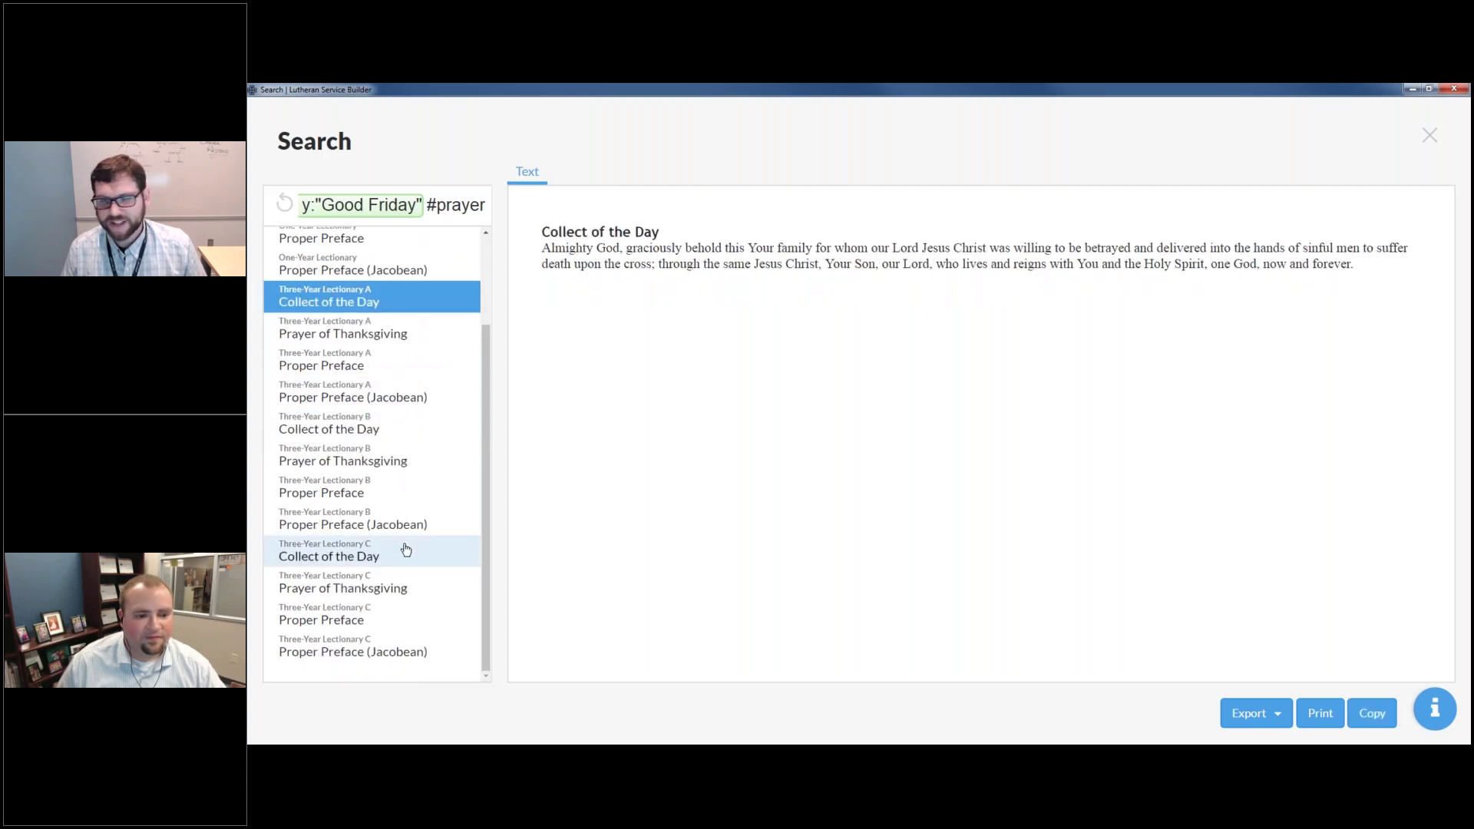
click(405, 548)
click(411, 530)
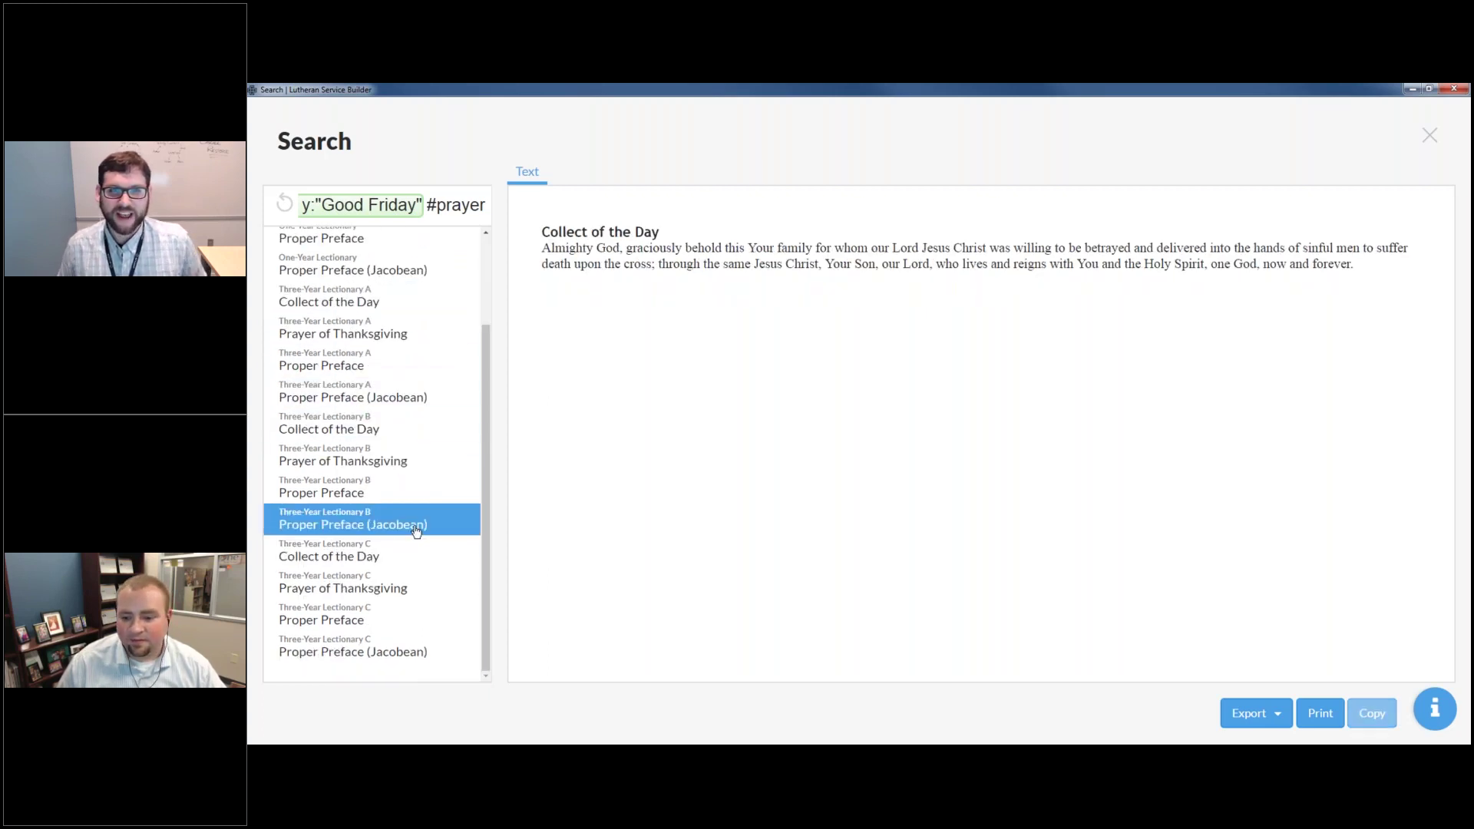
drag(485, 325, 488, 242)
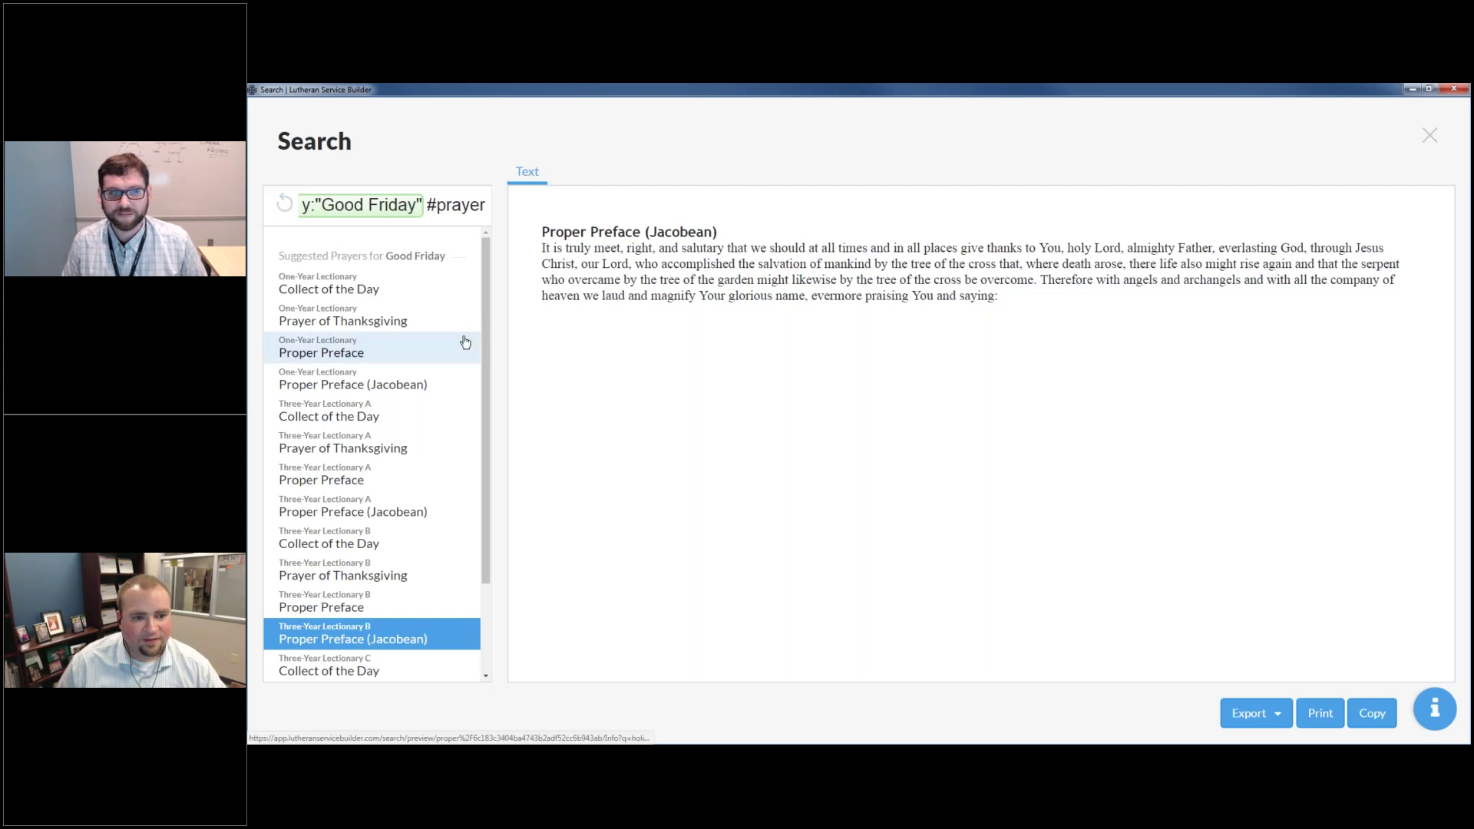
scroll(485, 340, down, 2)
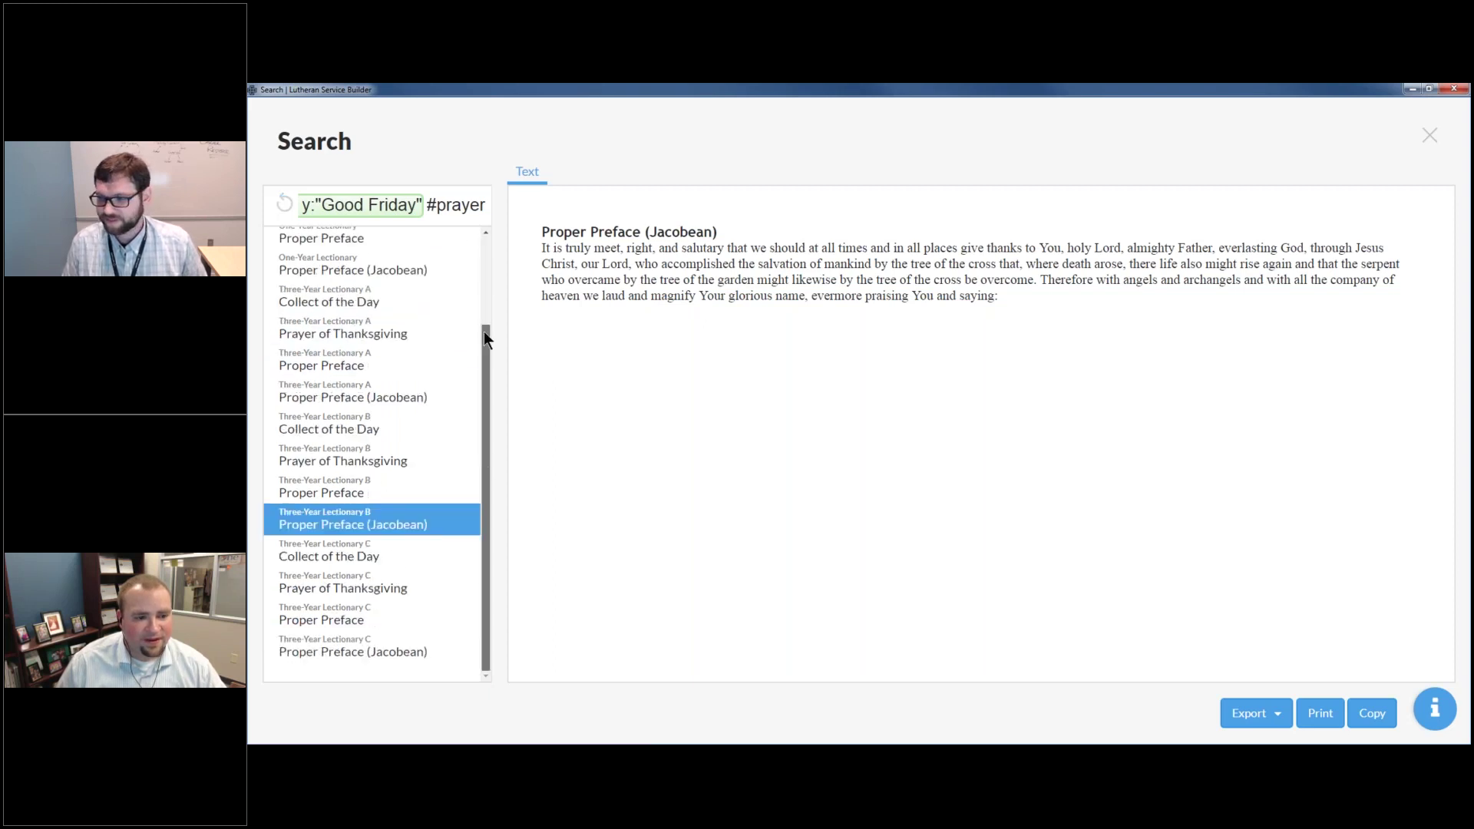
scroll(484, 330, up, 2)
Step: Clear the Good Friday prayer query and look up hymn 474 by its number
click(284, 202)
click(400, 205)
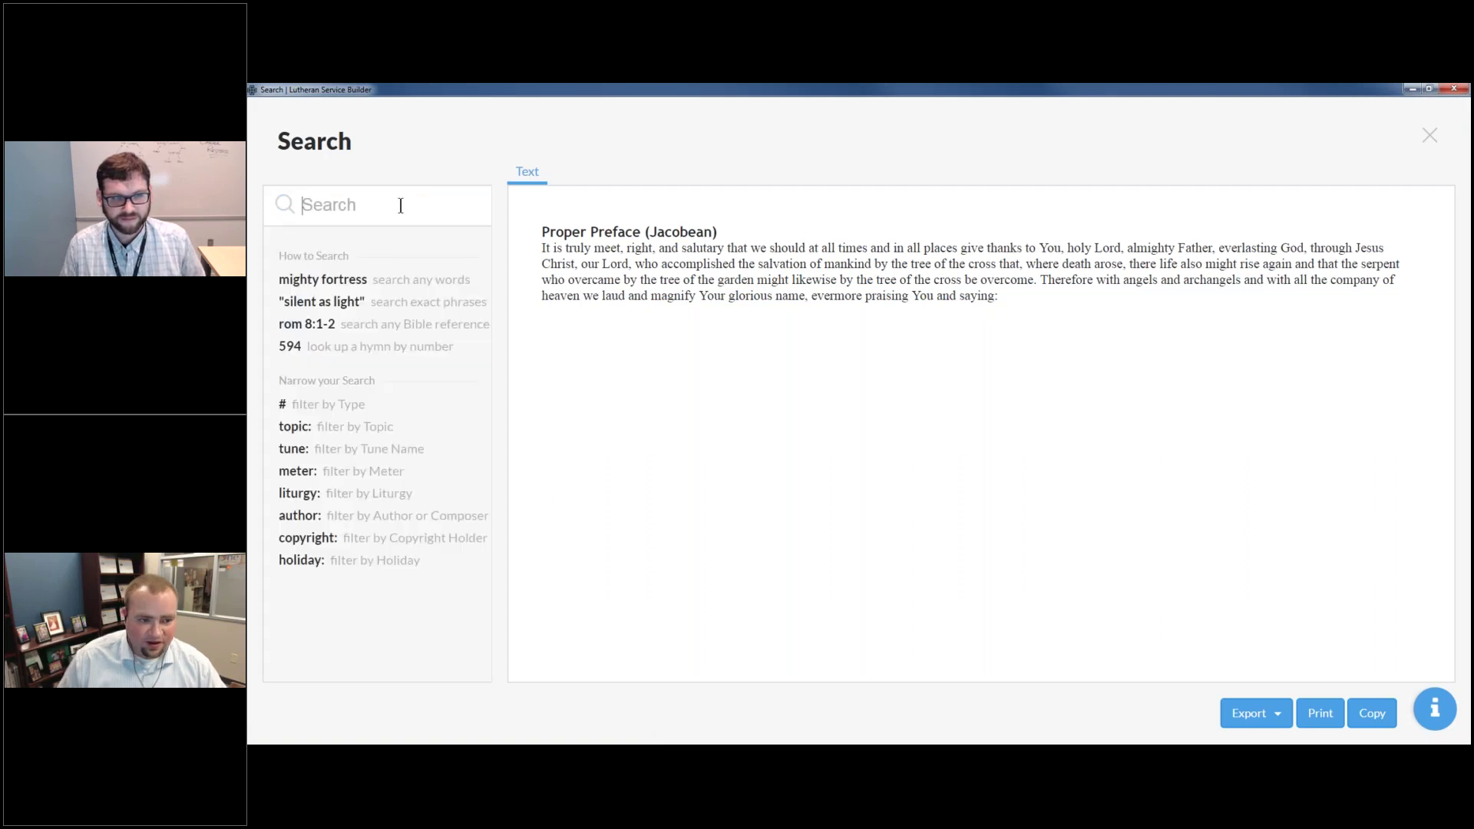
text(474)
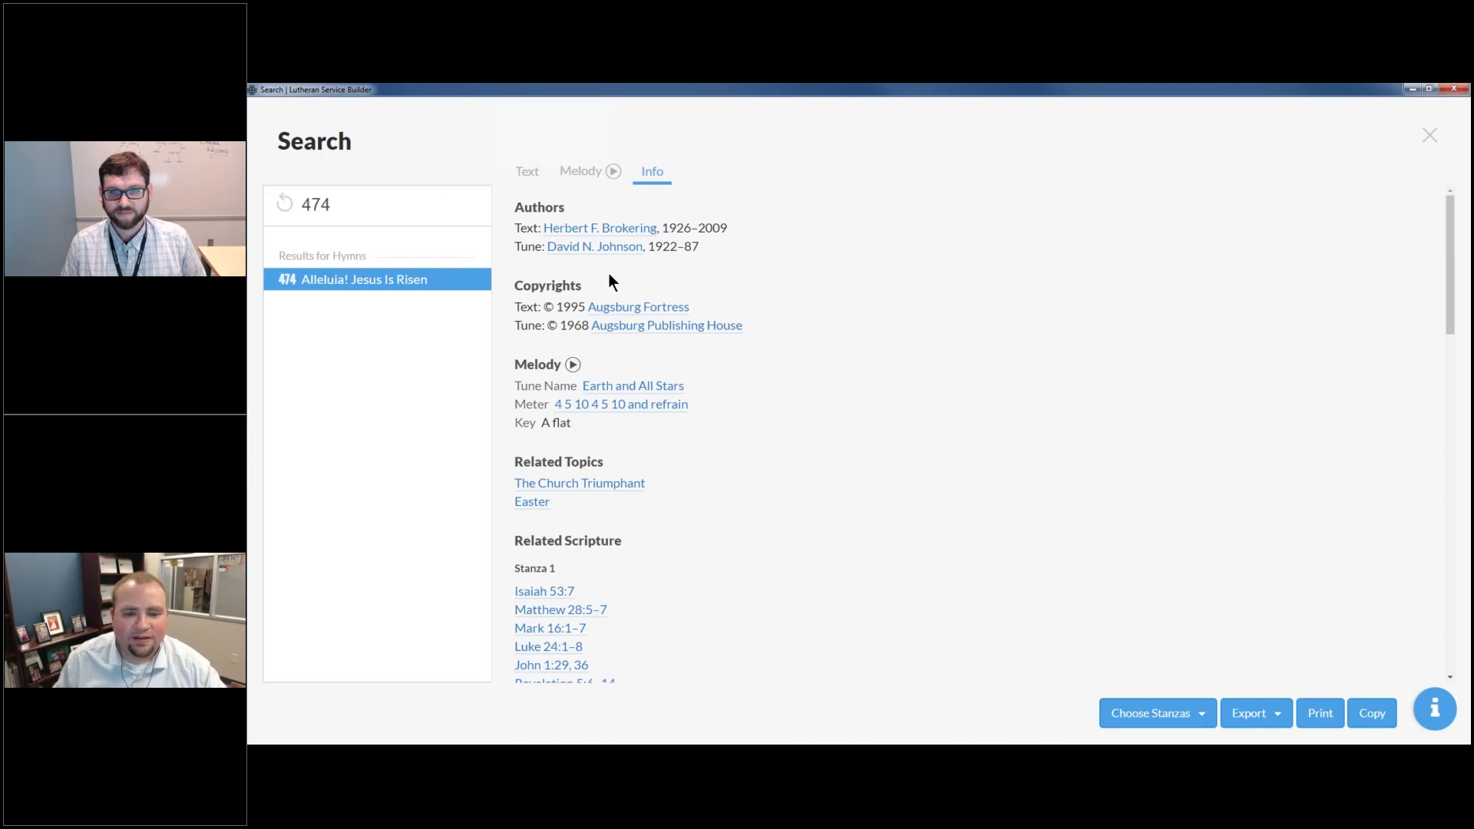
Step: Review the full text of hymn 474 and its melody setting
click(526, 173)
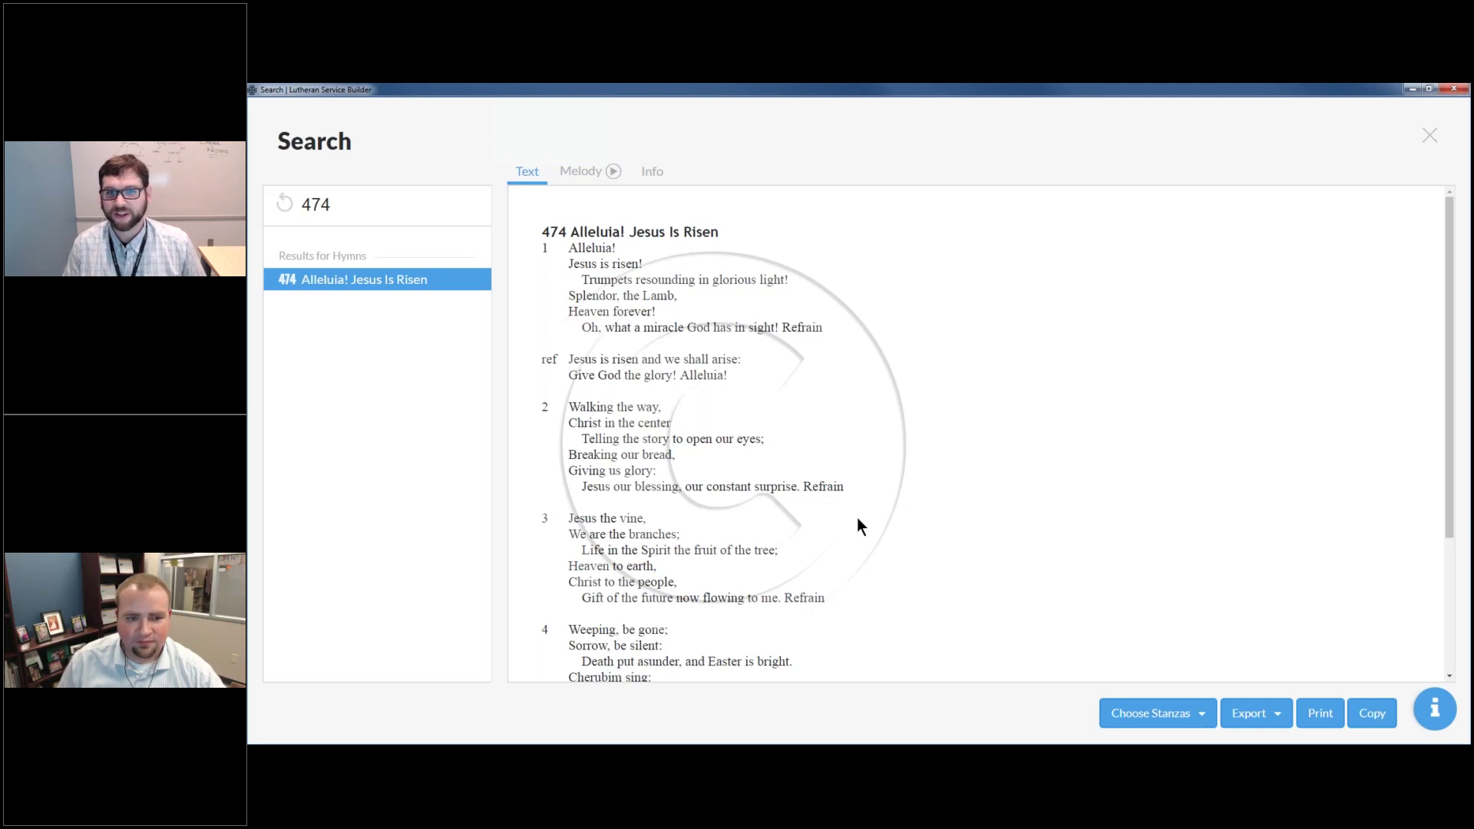
scroll(744, 333, down, 2)
click(581, 173)
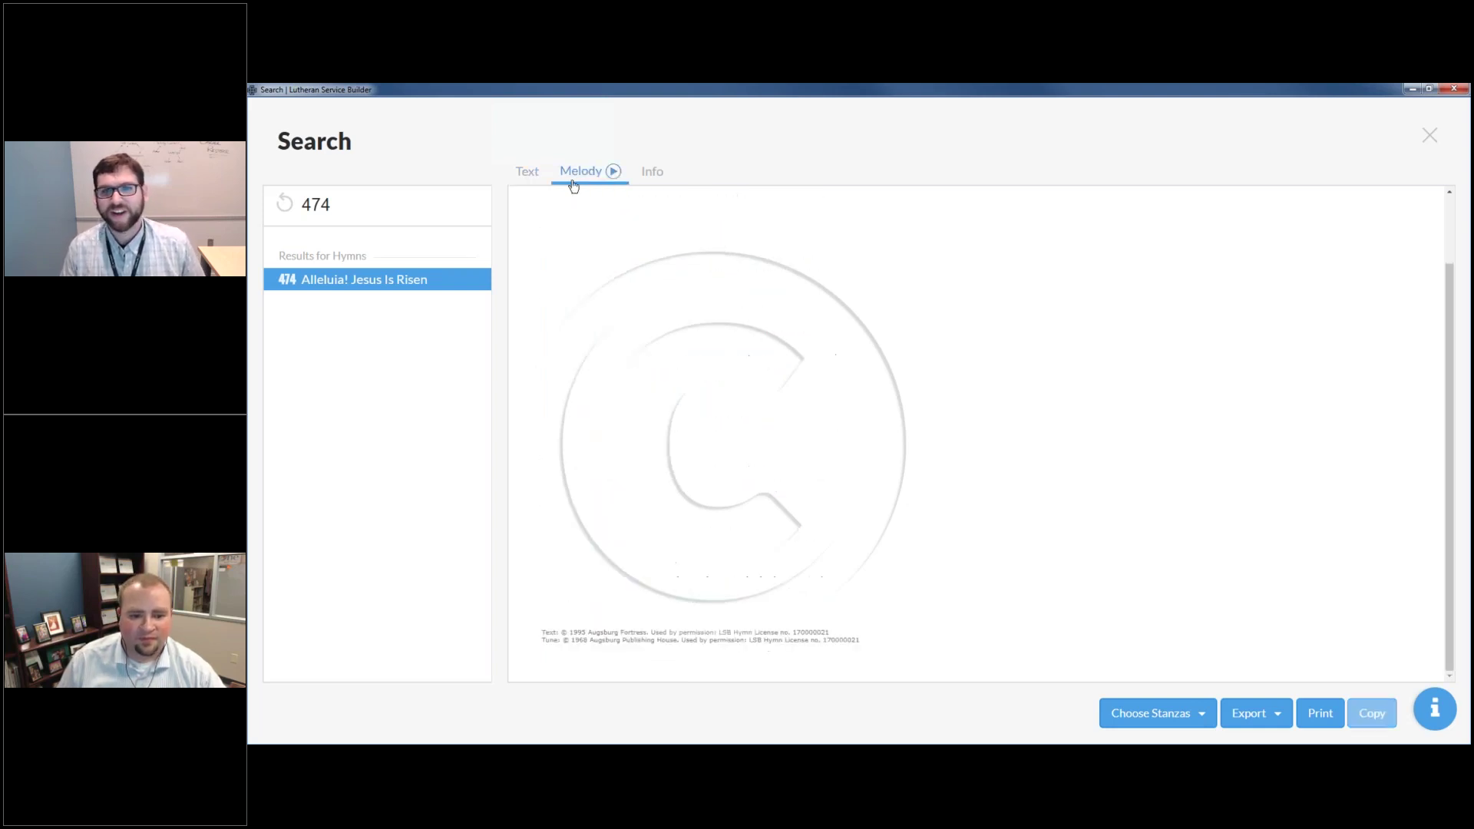
scroll(729, 297, up, 2)
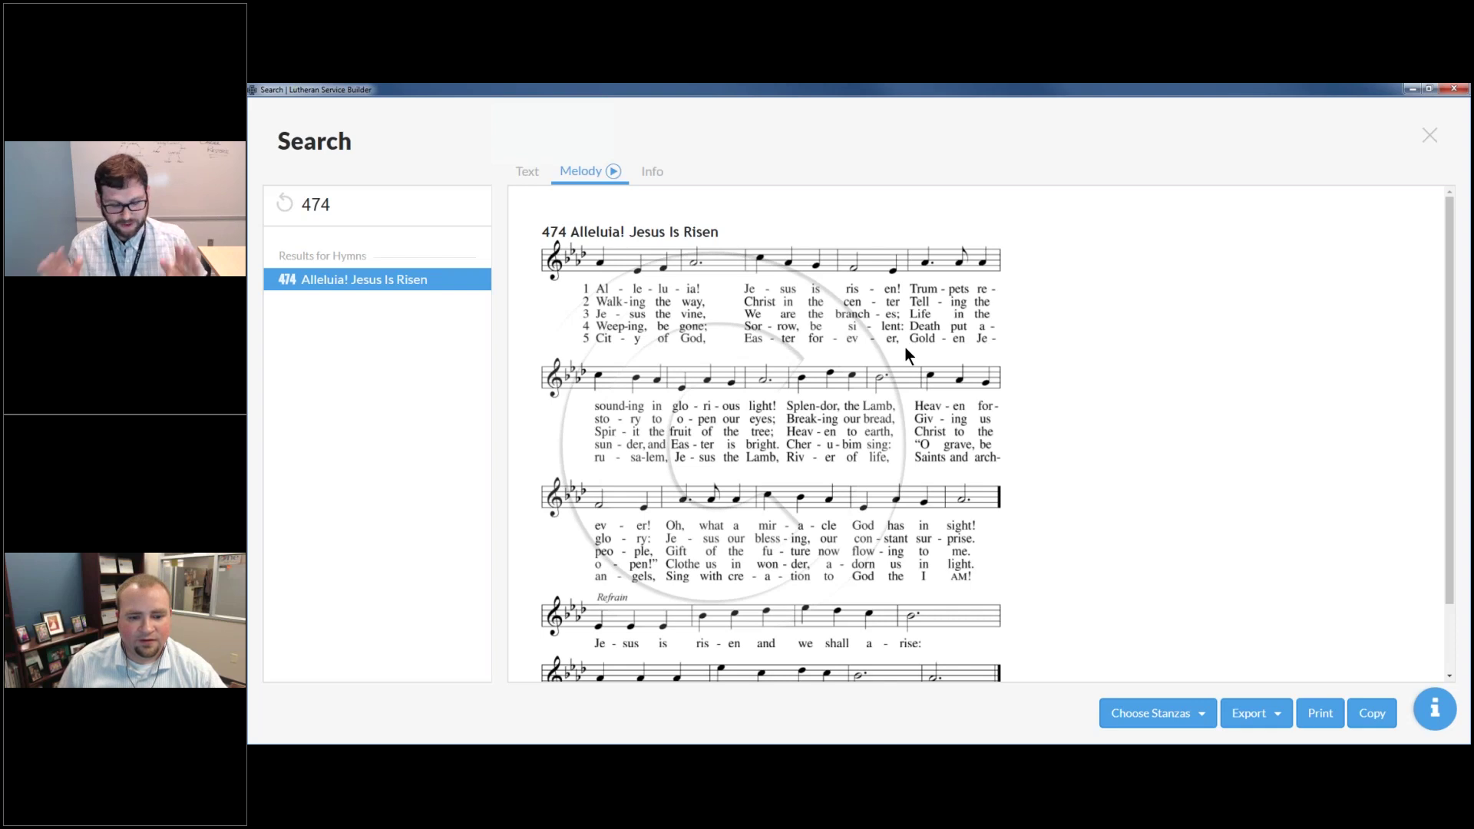
scroll(905, 347, down, 1)
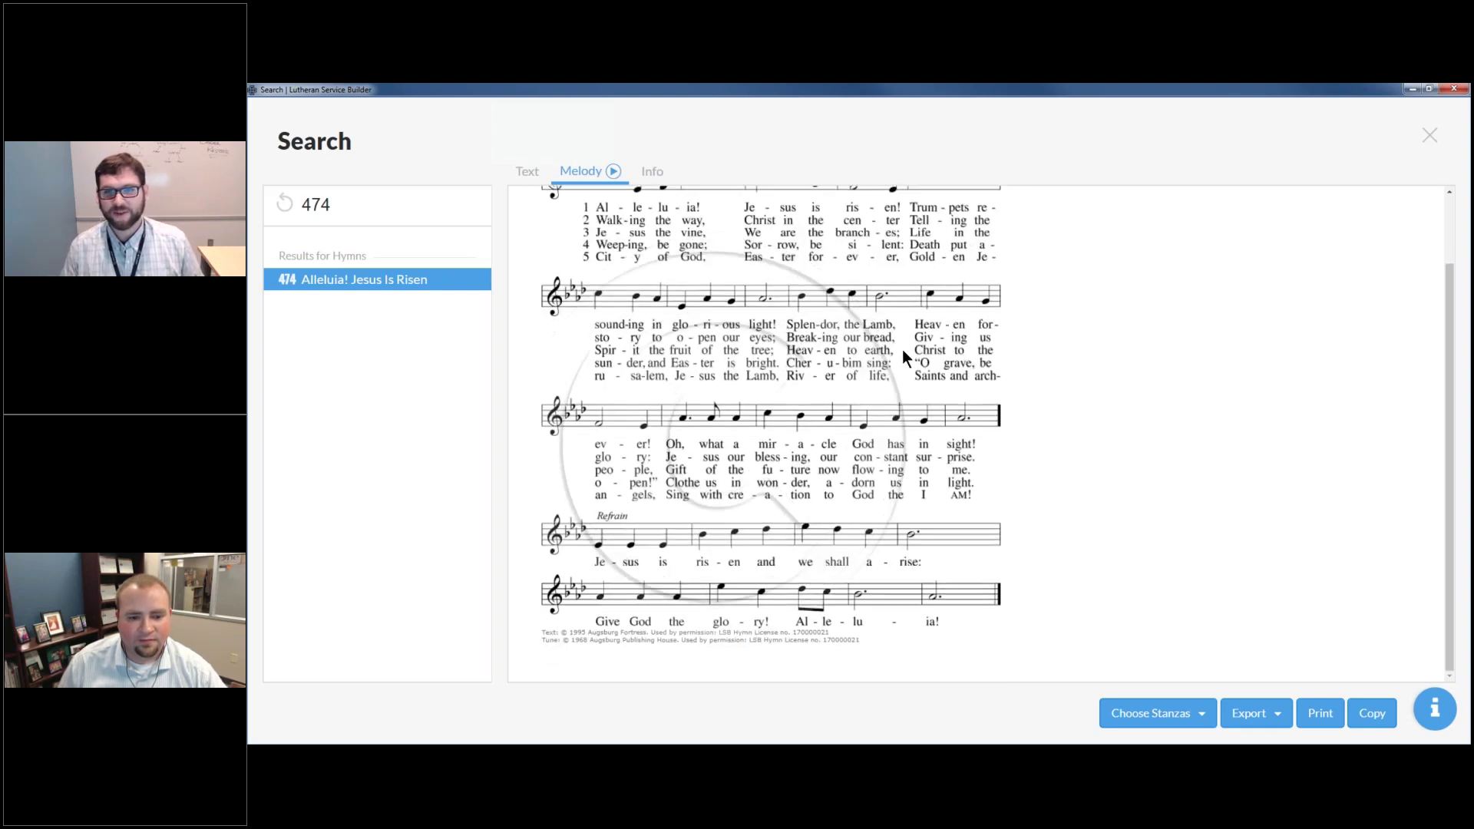
scroll(899, 354, up, 1)
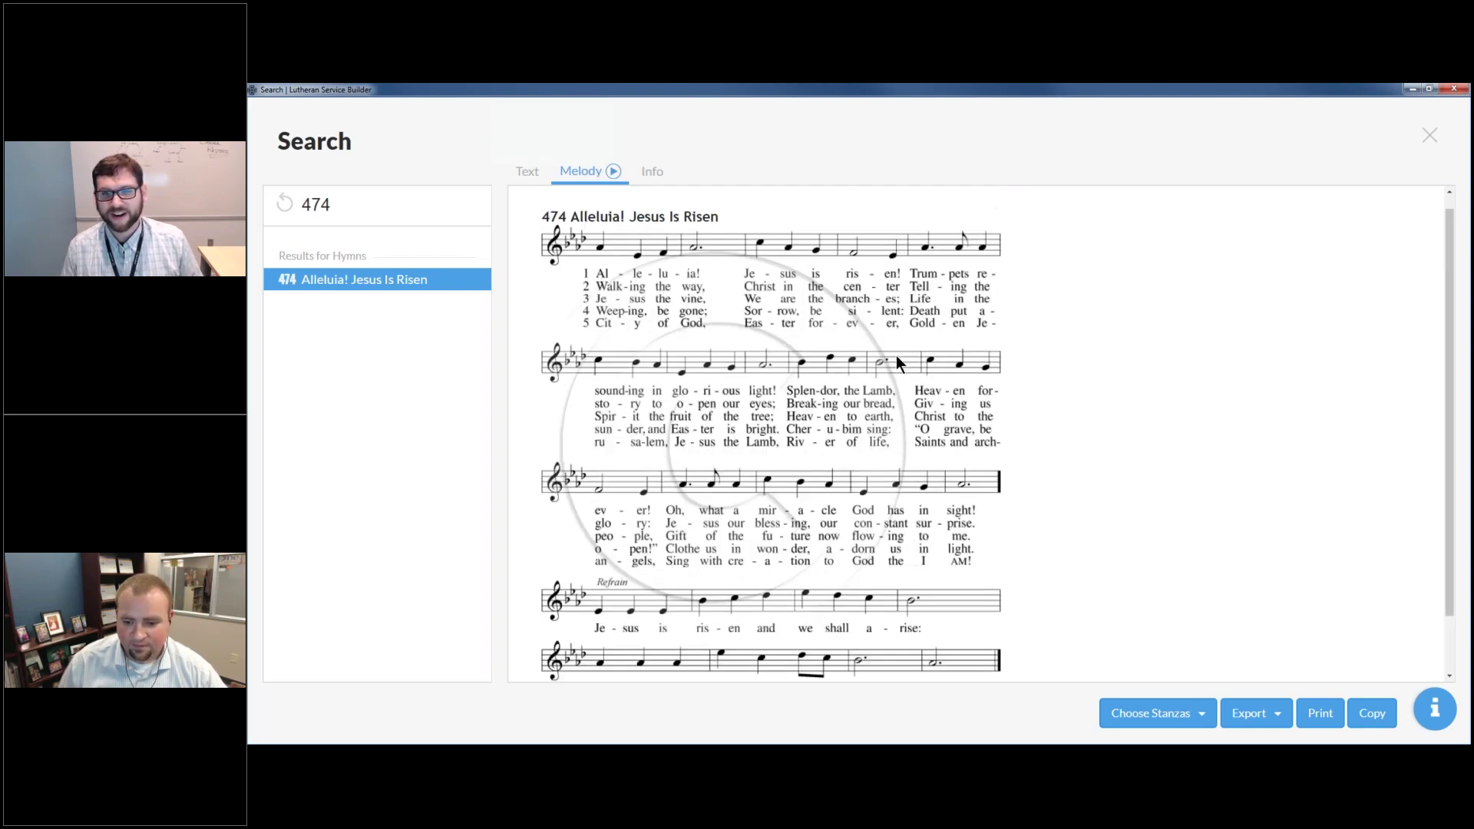
scroll(898, 362, up, 1)
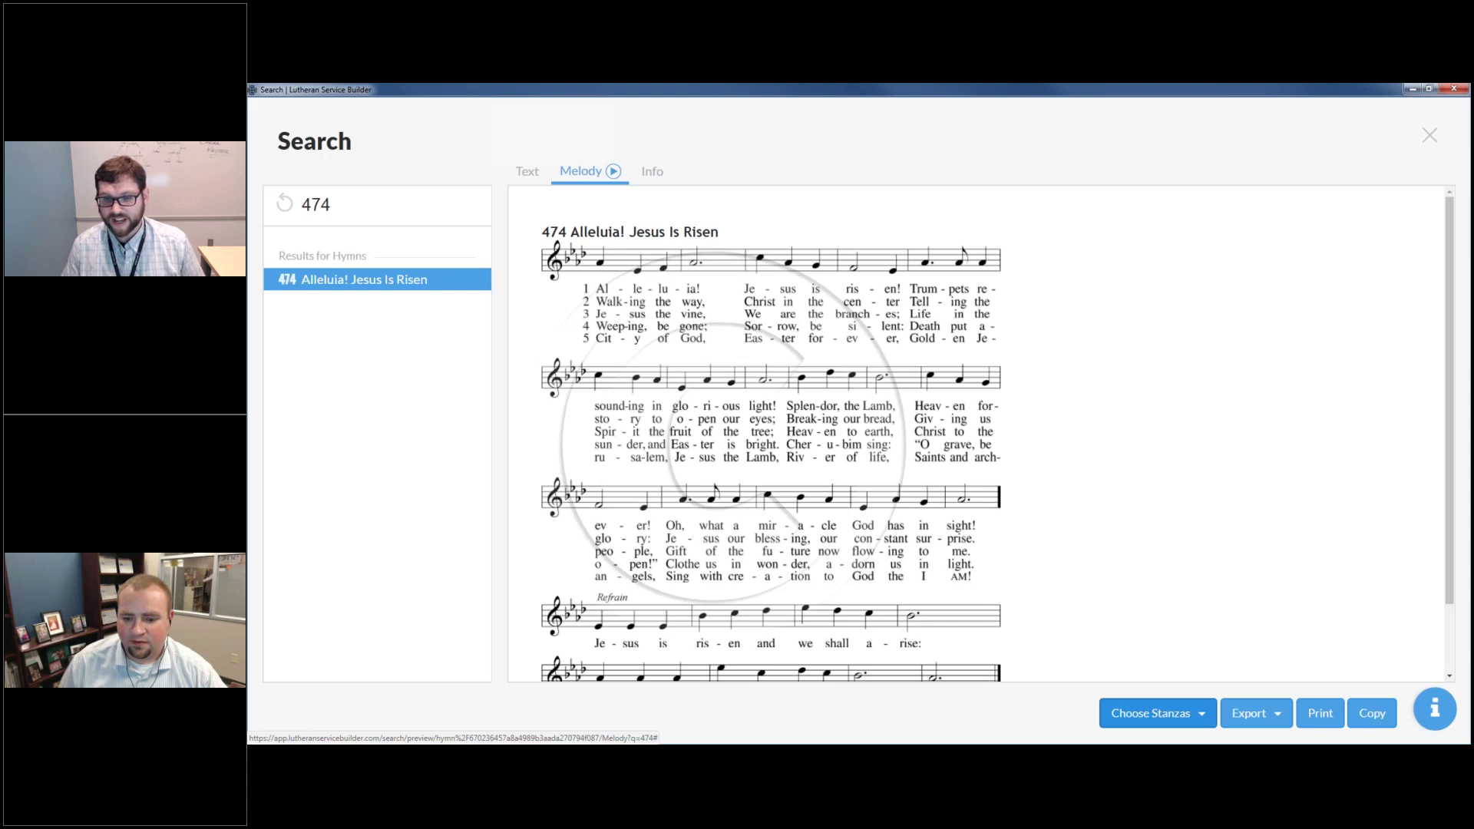
Step: Exclude stanzas 2 and 3 from hymn 474, keeping stanzas 1, 4 and 5 and the refrain
click(1155, 713)
click(1078, 531)
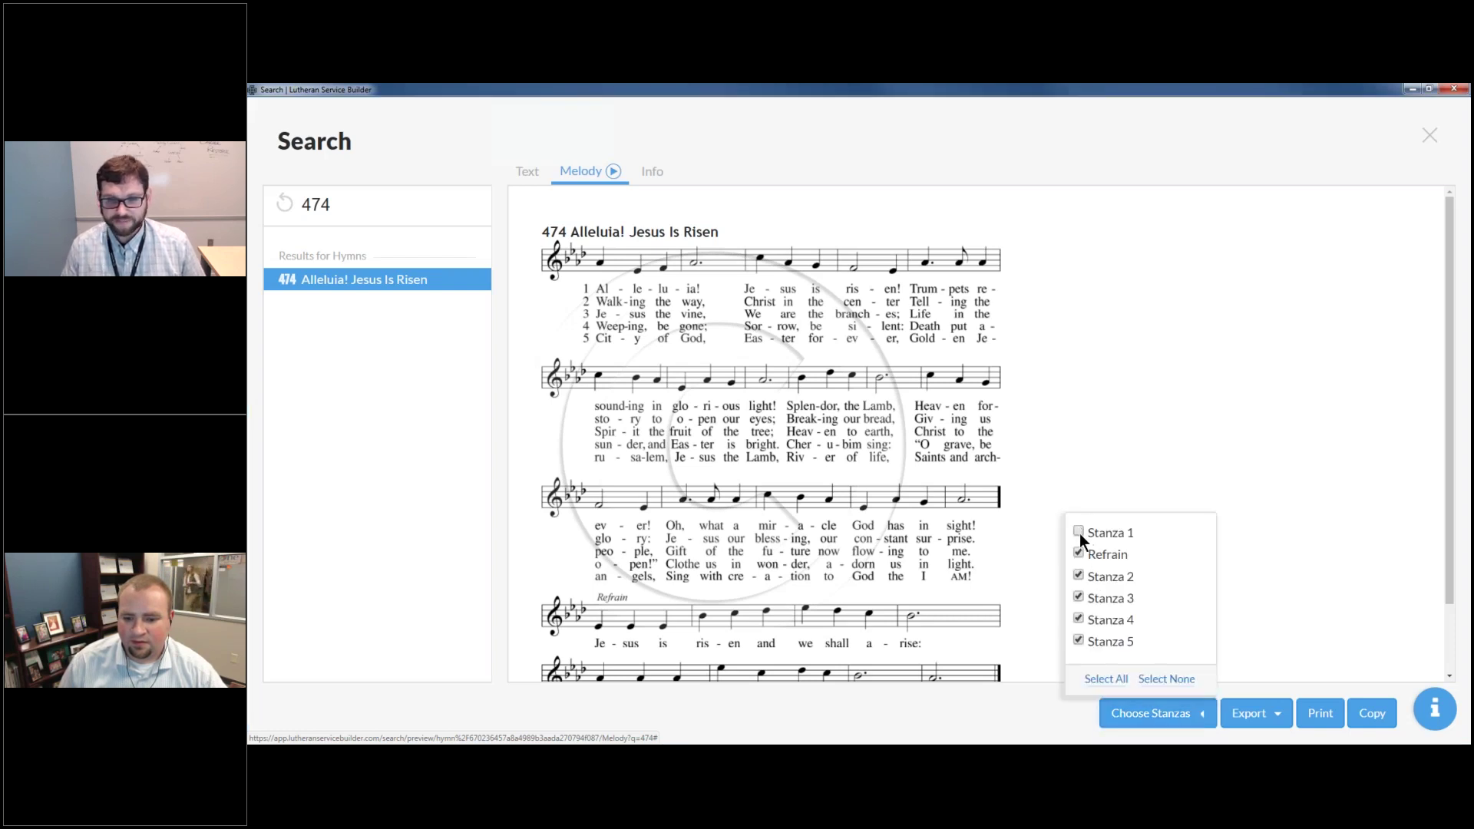
click(1079, 531)
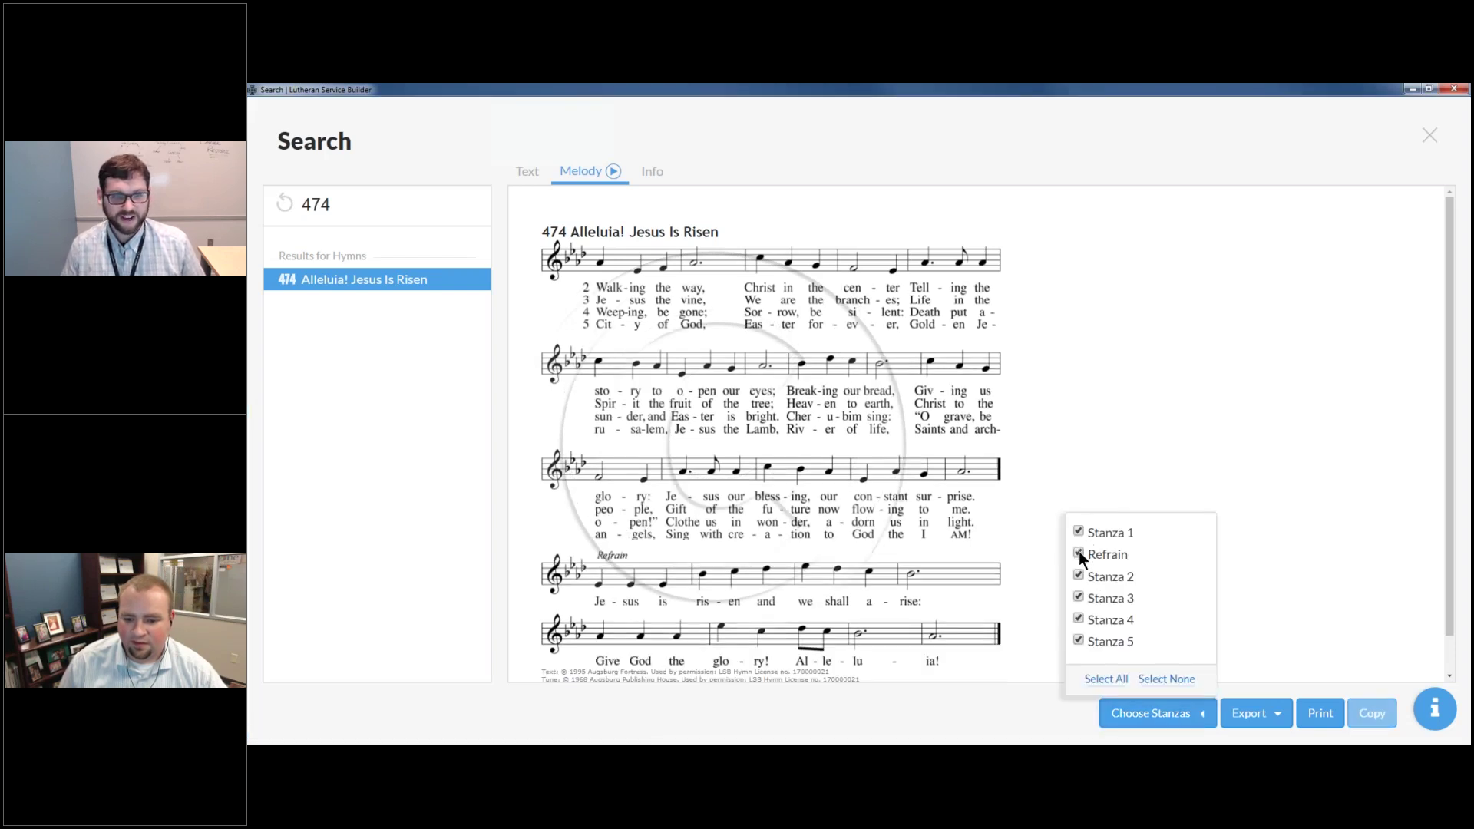
click(1078, 597)
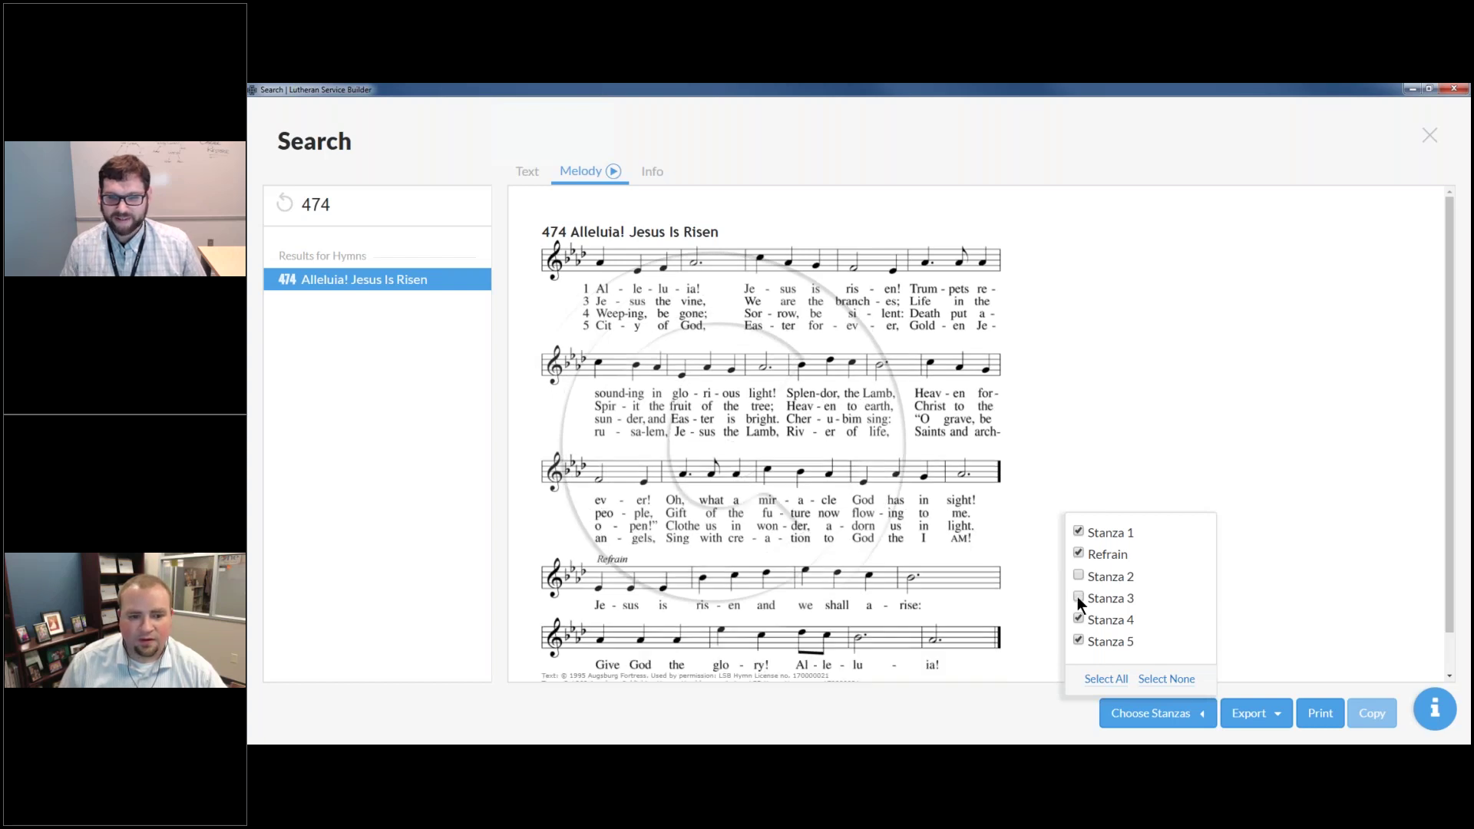
click(1076, 711)
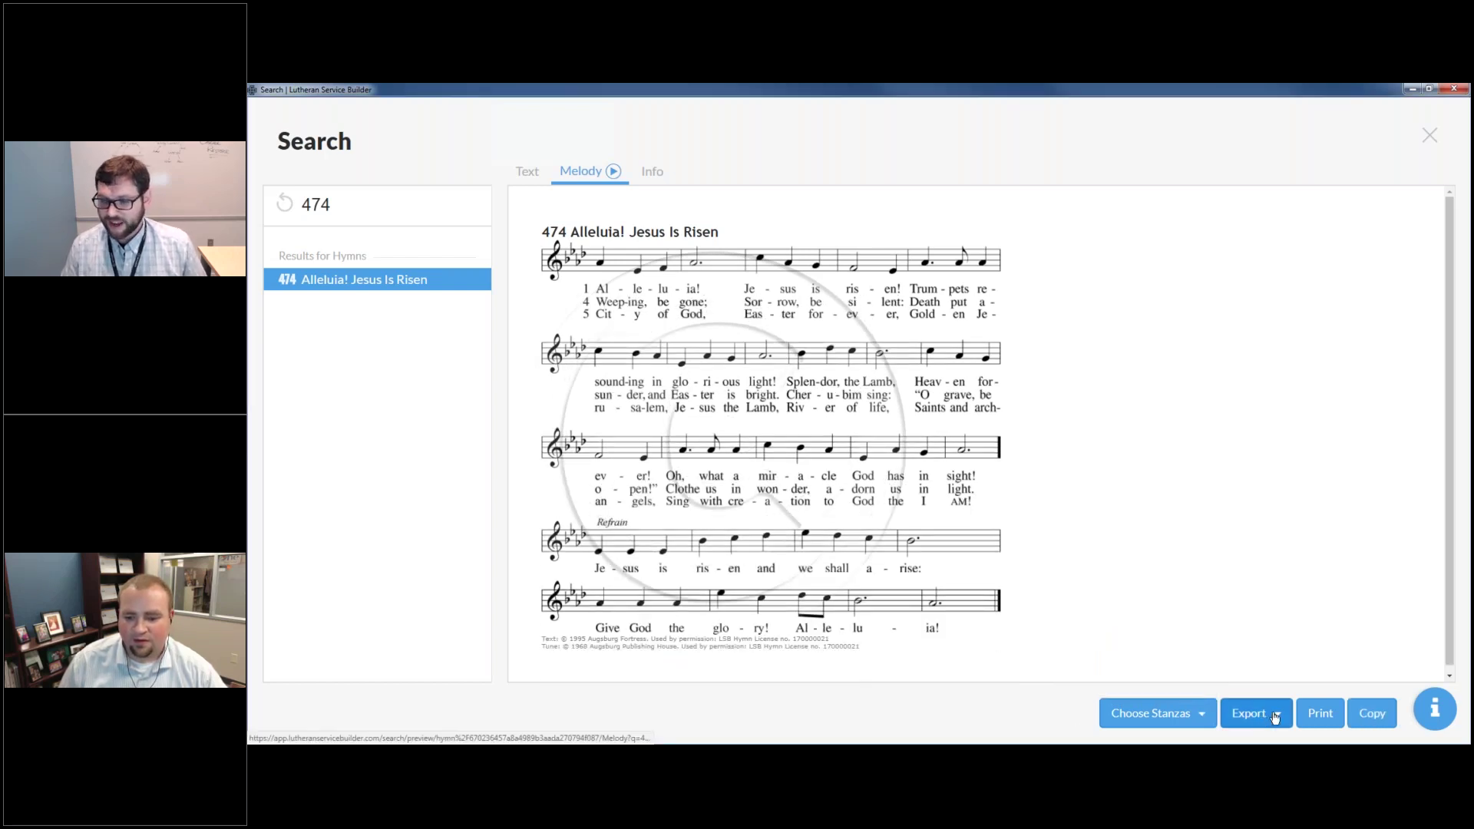
Step: Copy the shortened melody setting of hymn 474 and paste it at the end of the open Word document
click(1375, 726)
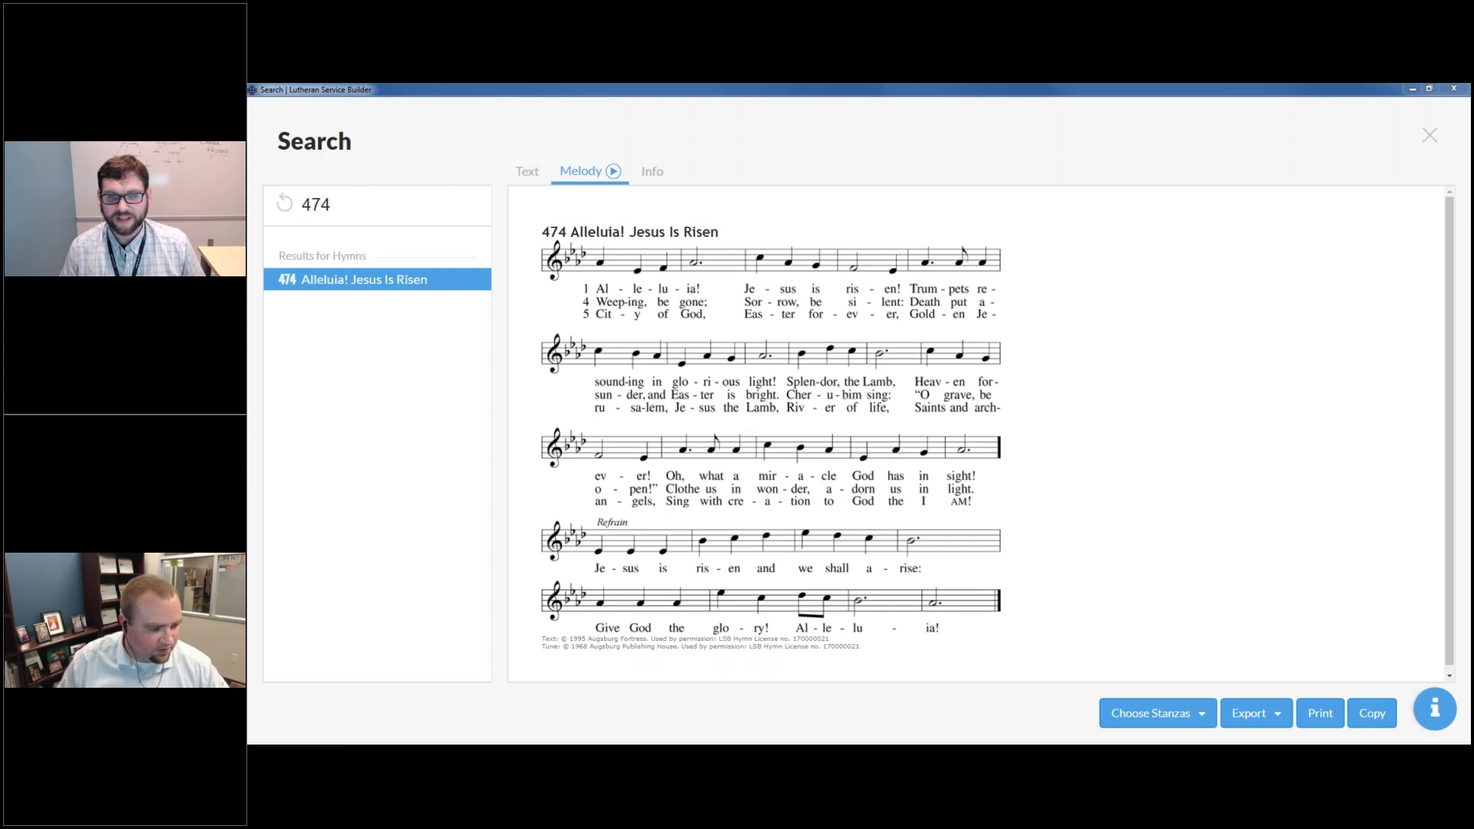
drag(396, 246, 859, 191)
scroll(701, 526, down, 2)
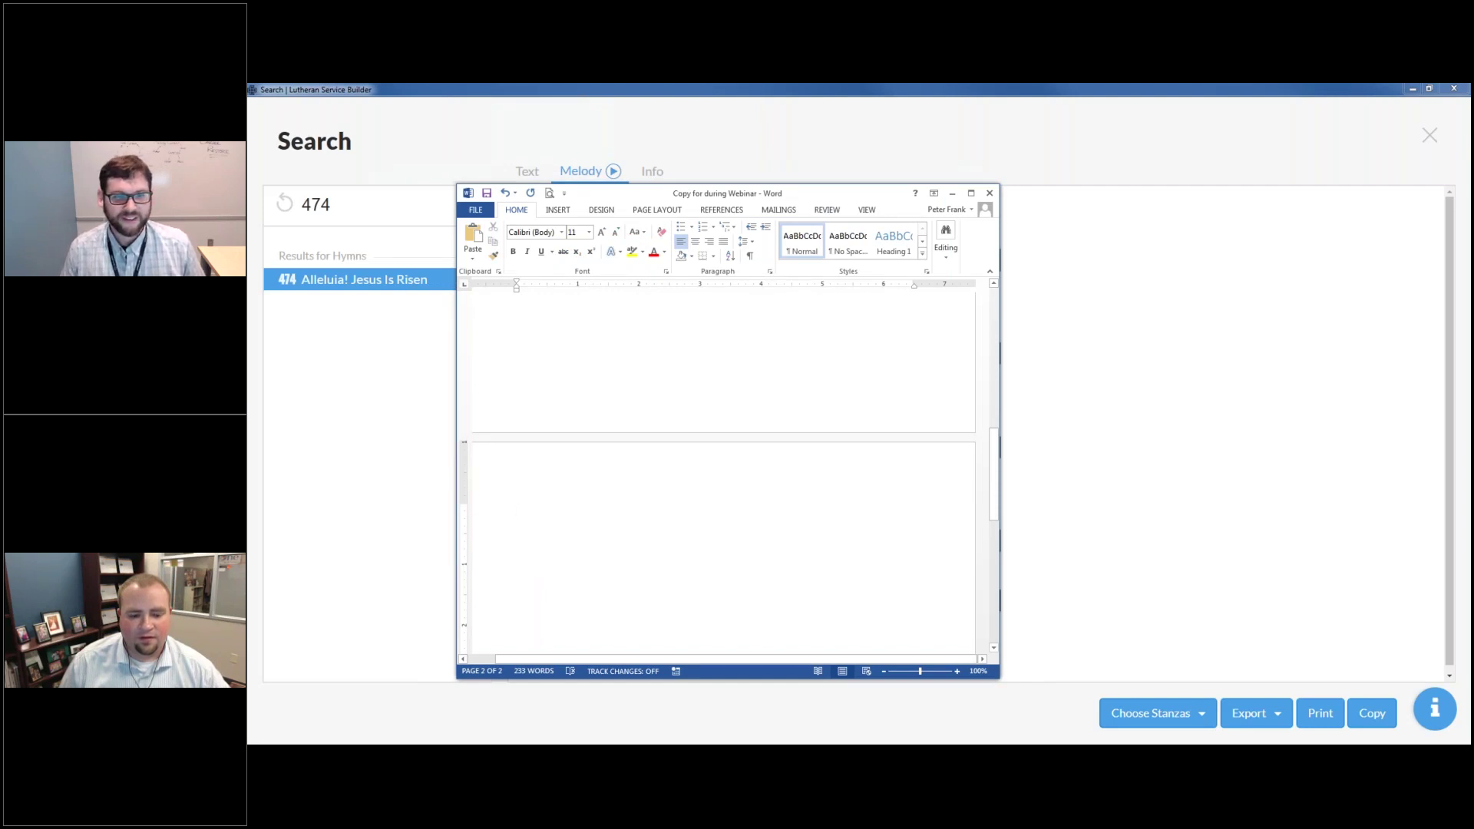
key(ctrl+v)
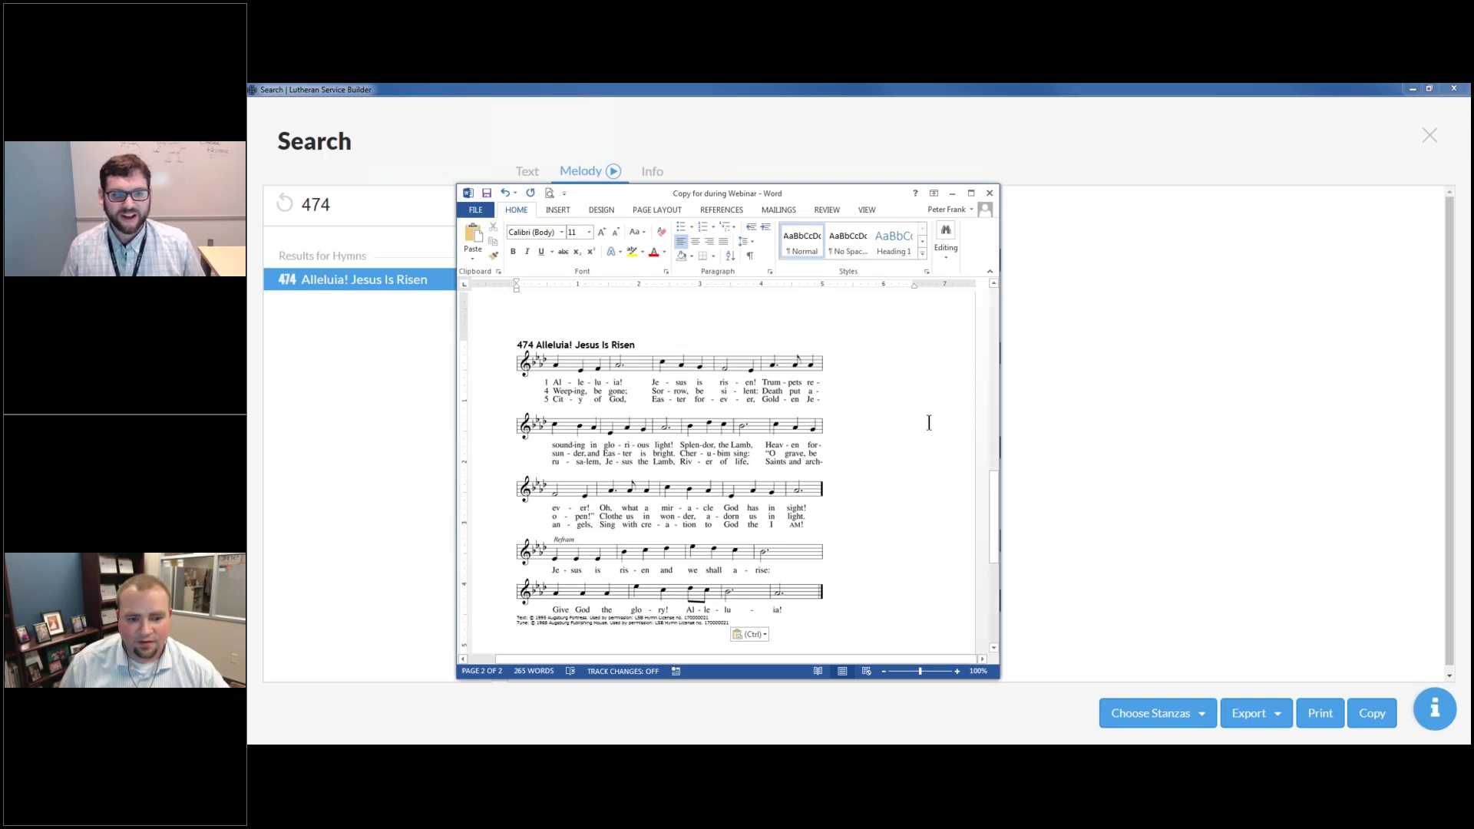
Step: Inspect the pasted music lines in Word by selecting the first staff, and return to Lutheran Service Builder
click(735, 421)
click(724, 368)
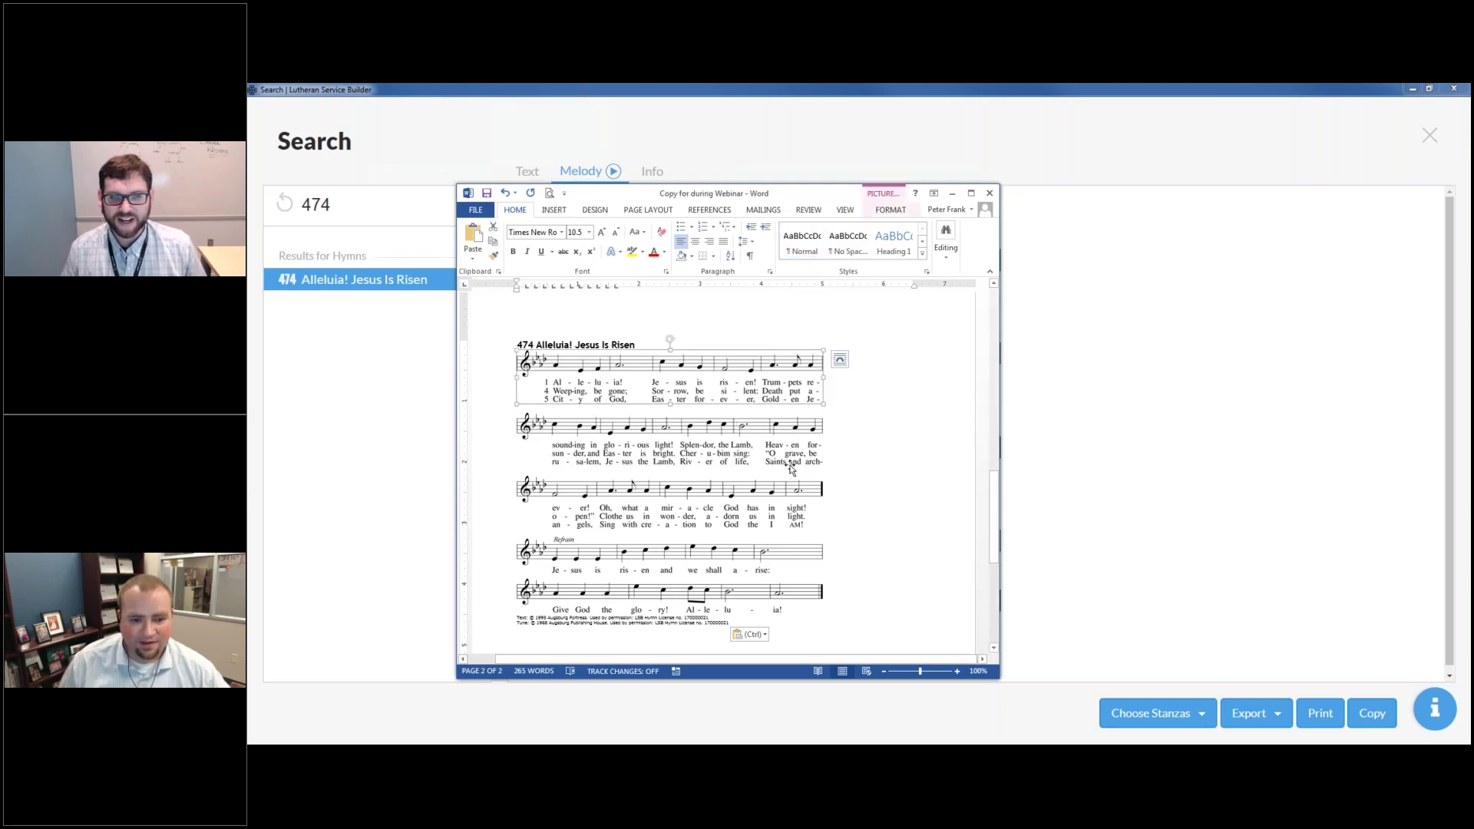
scroll(790, 468, down, 1)
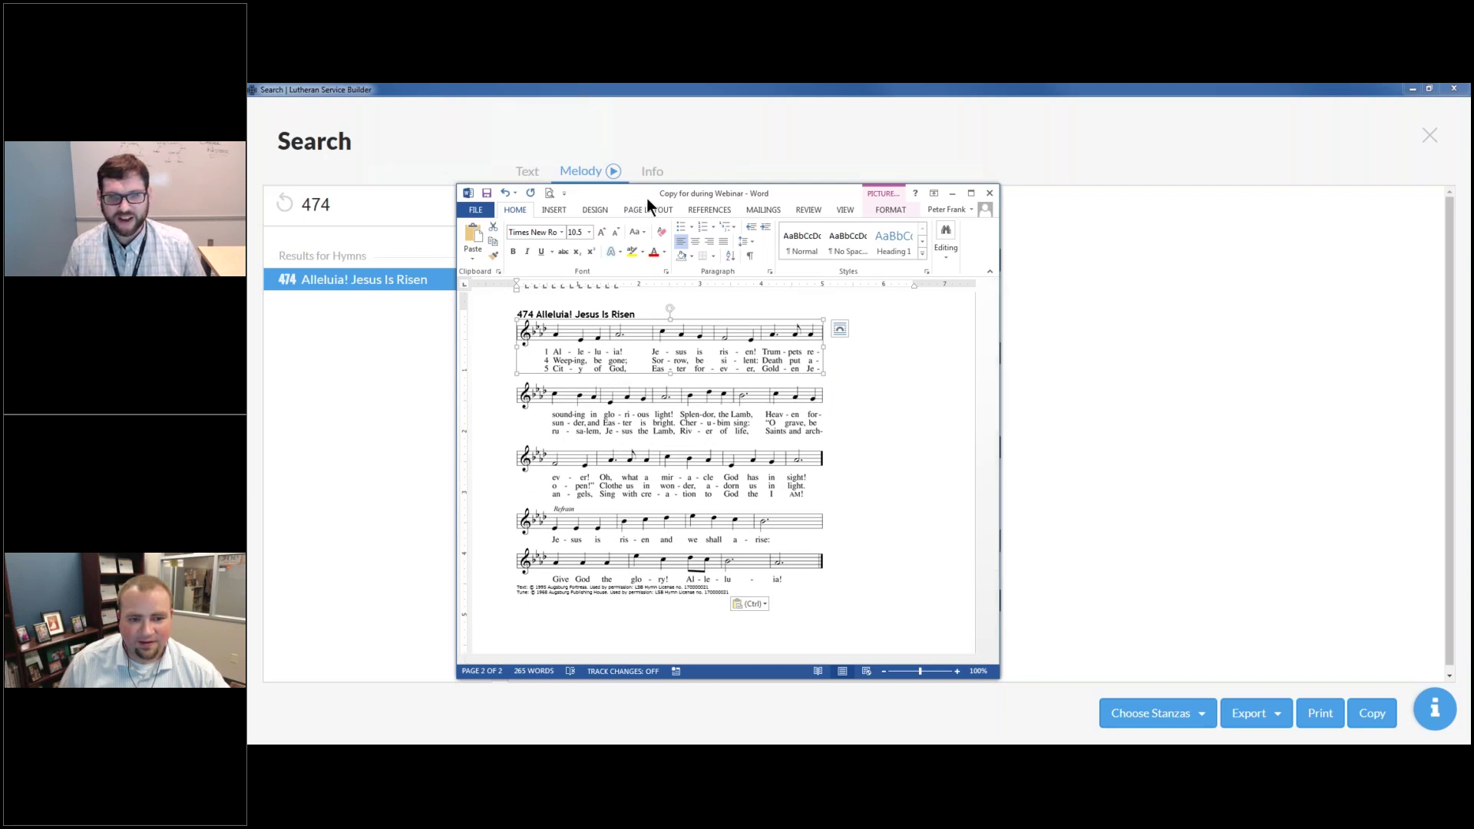
click(1220, 169)
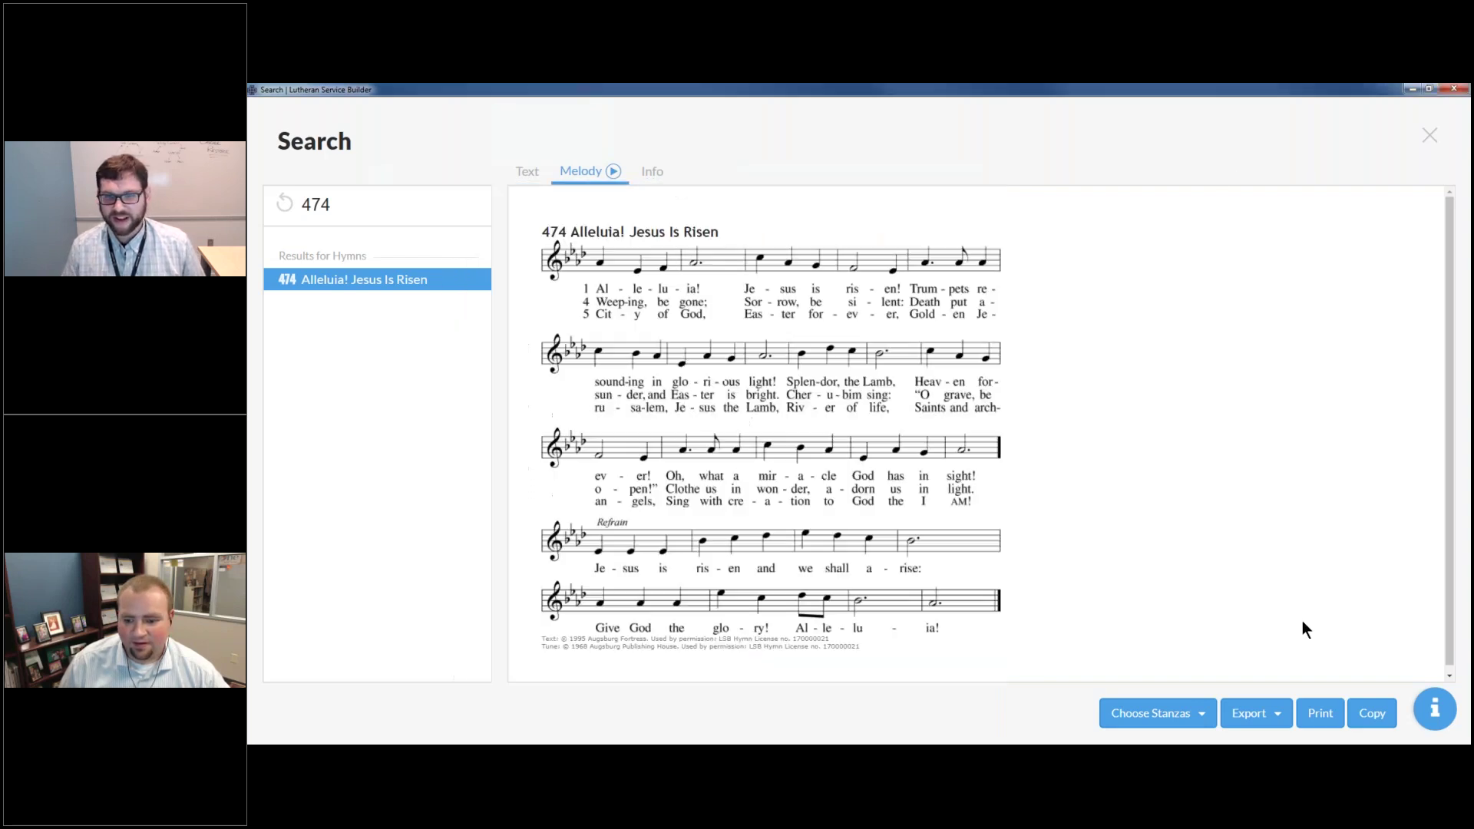
Step: Export the shortened hymn 474 as an .html file and dismiss the download notice
click(1248, 713)
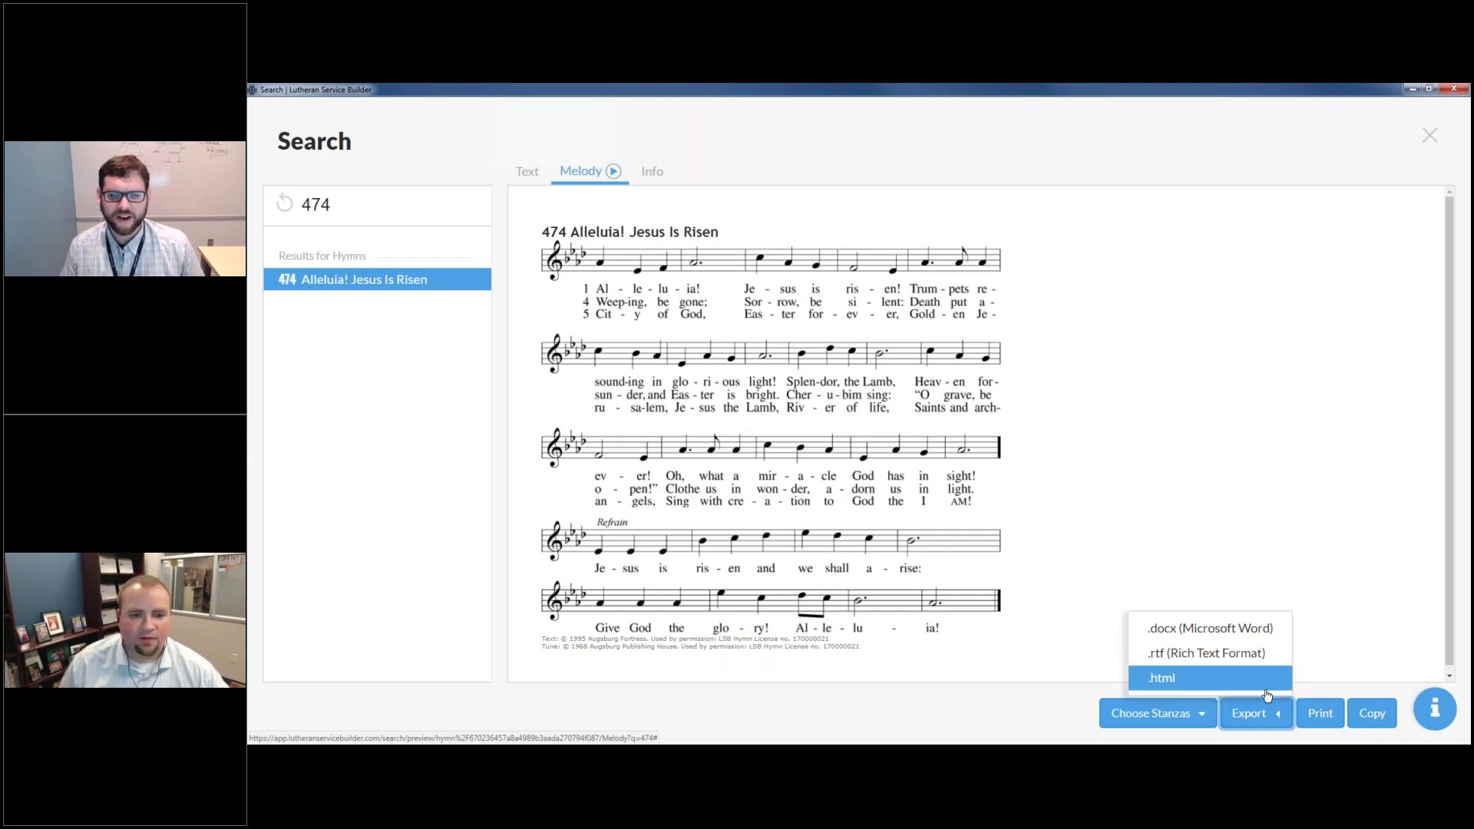
click(1215, 684)
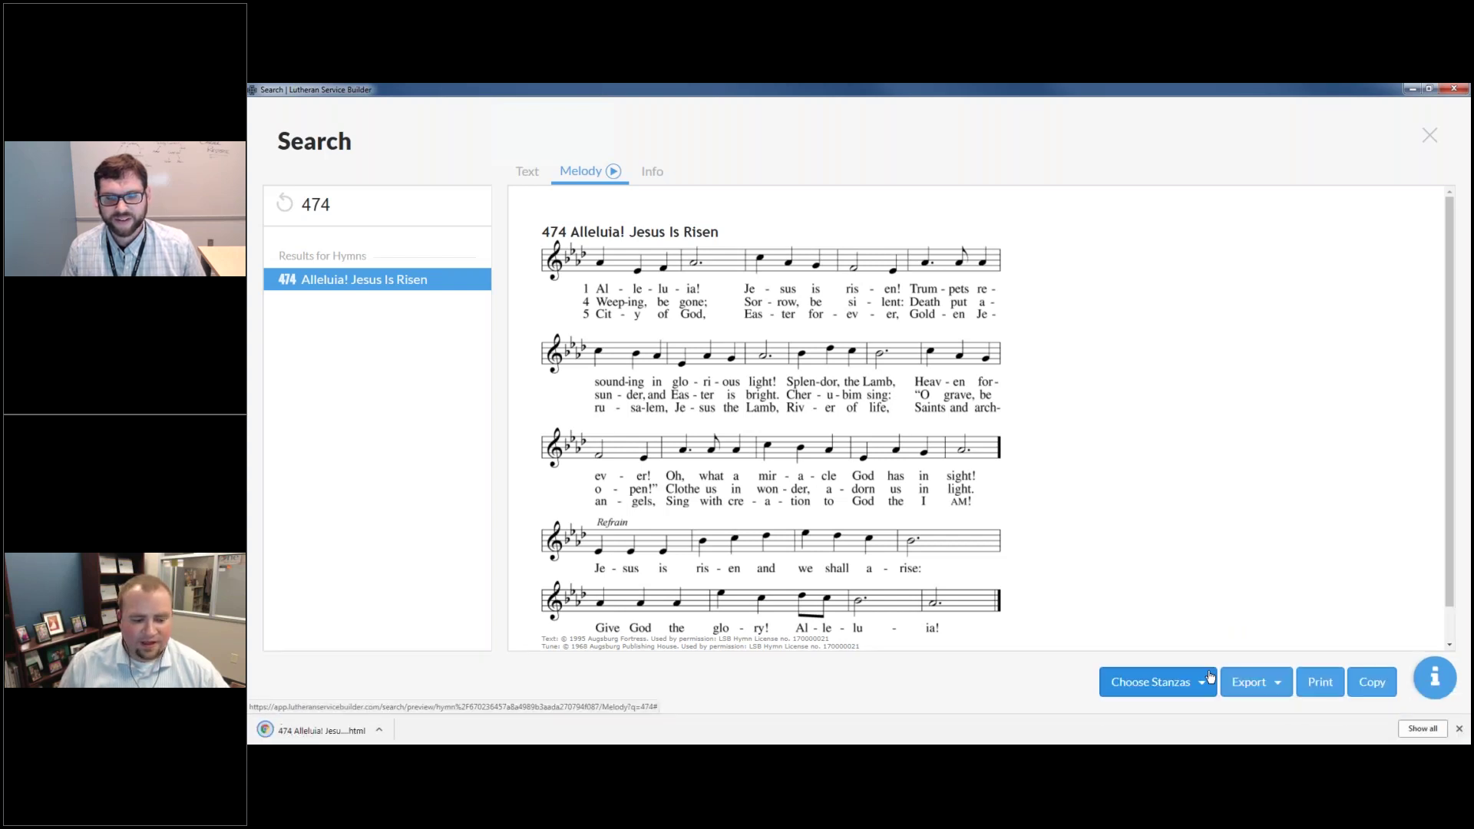
click(1458, 729)
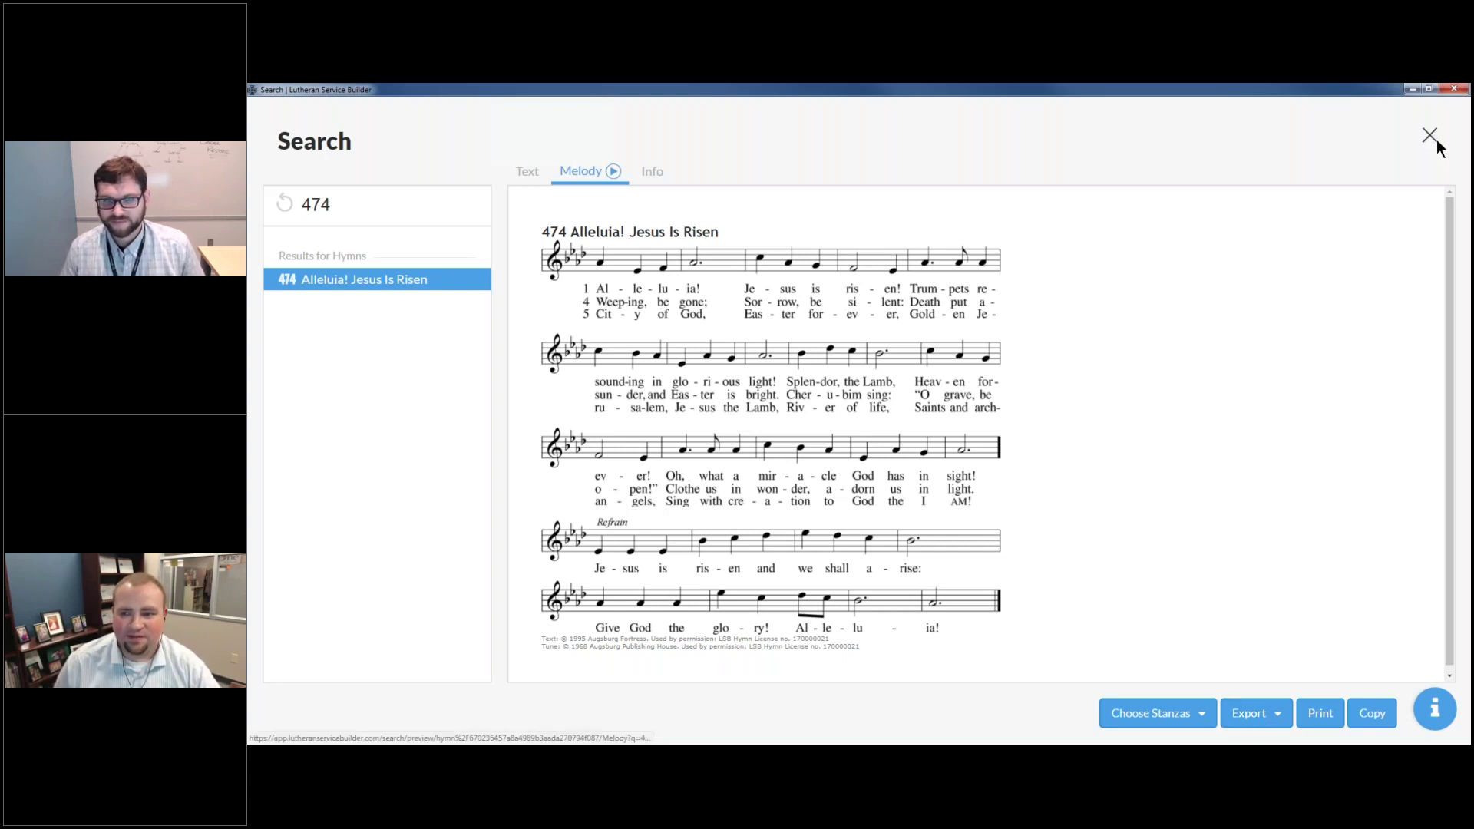
Step: Close the search and open the Bulletin Formats settings
click(1432, 166)
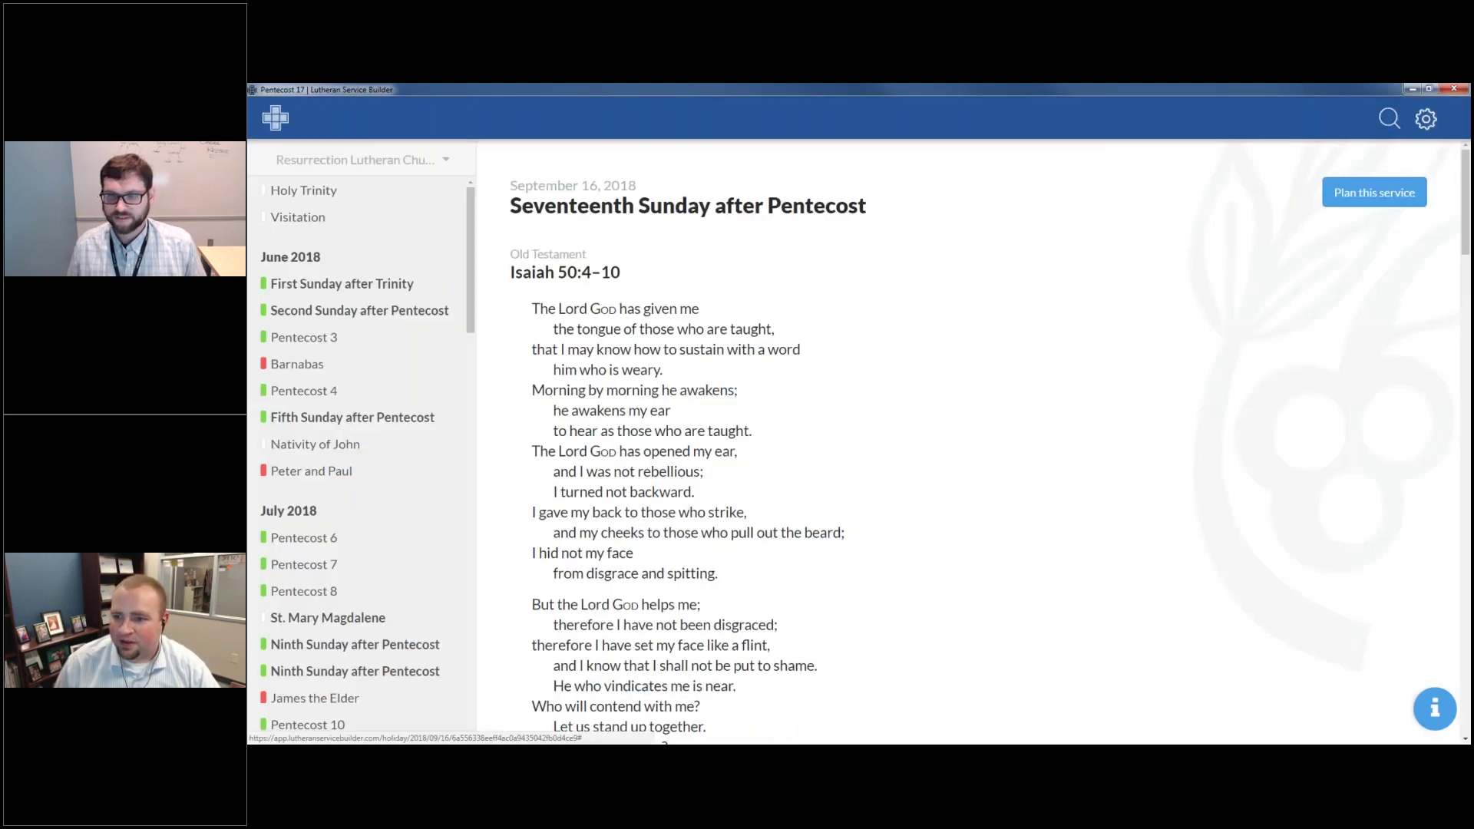
click(1425, 119)
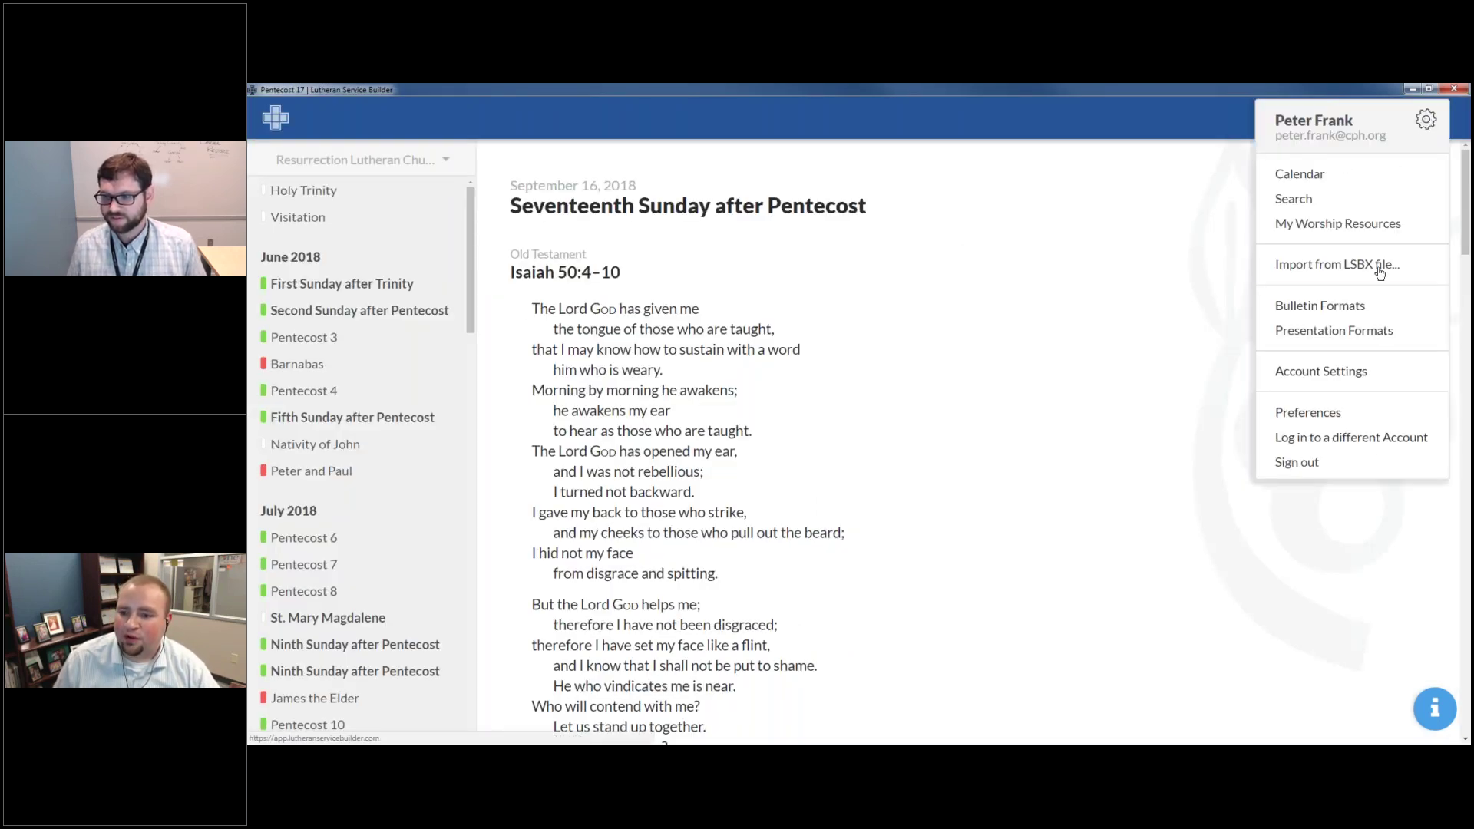
click(1360, 309)
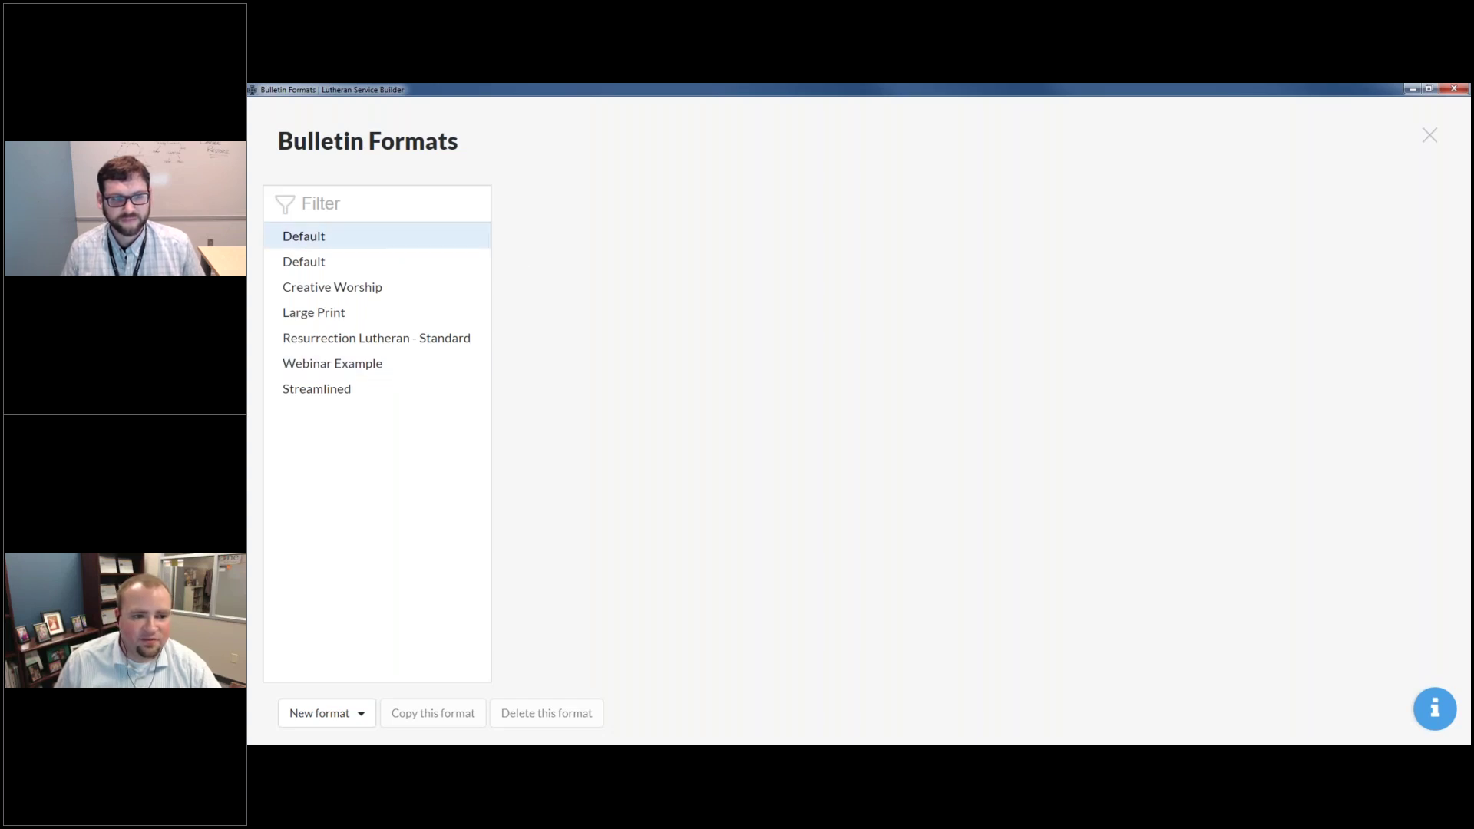
Step: Compare the two Default bulletin formats and delete the duplicate one
click(357, 226)
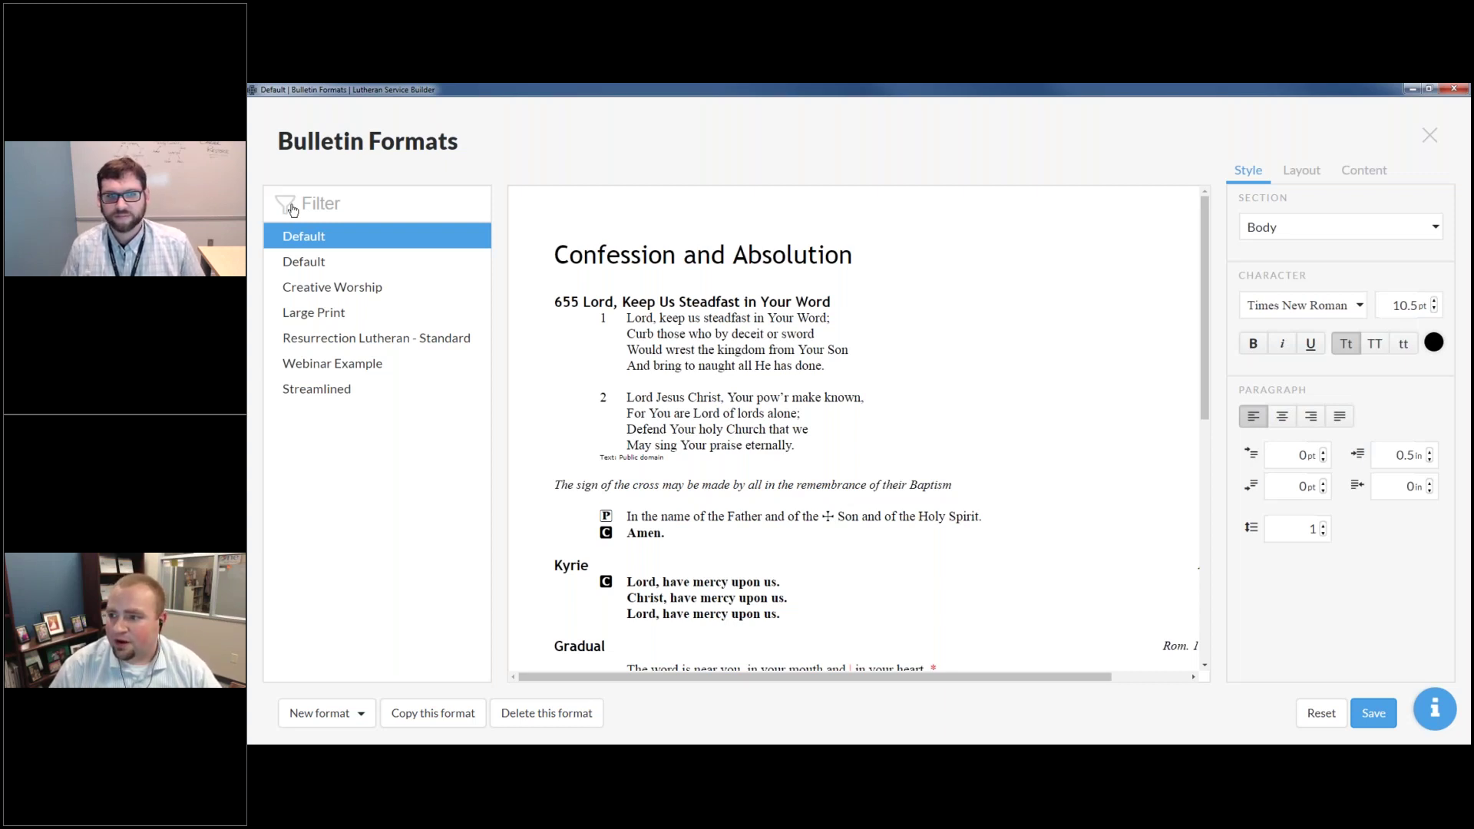
click(1433, 340)
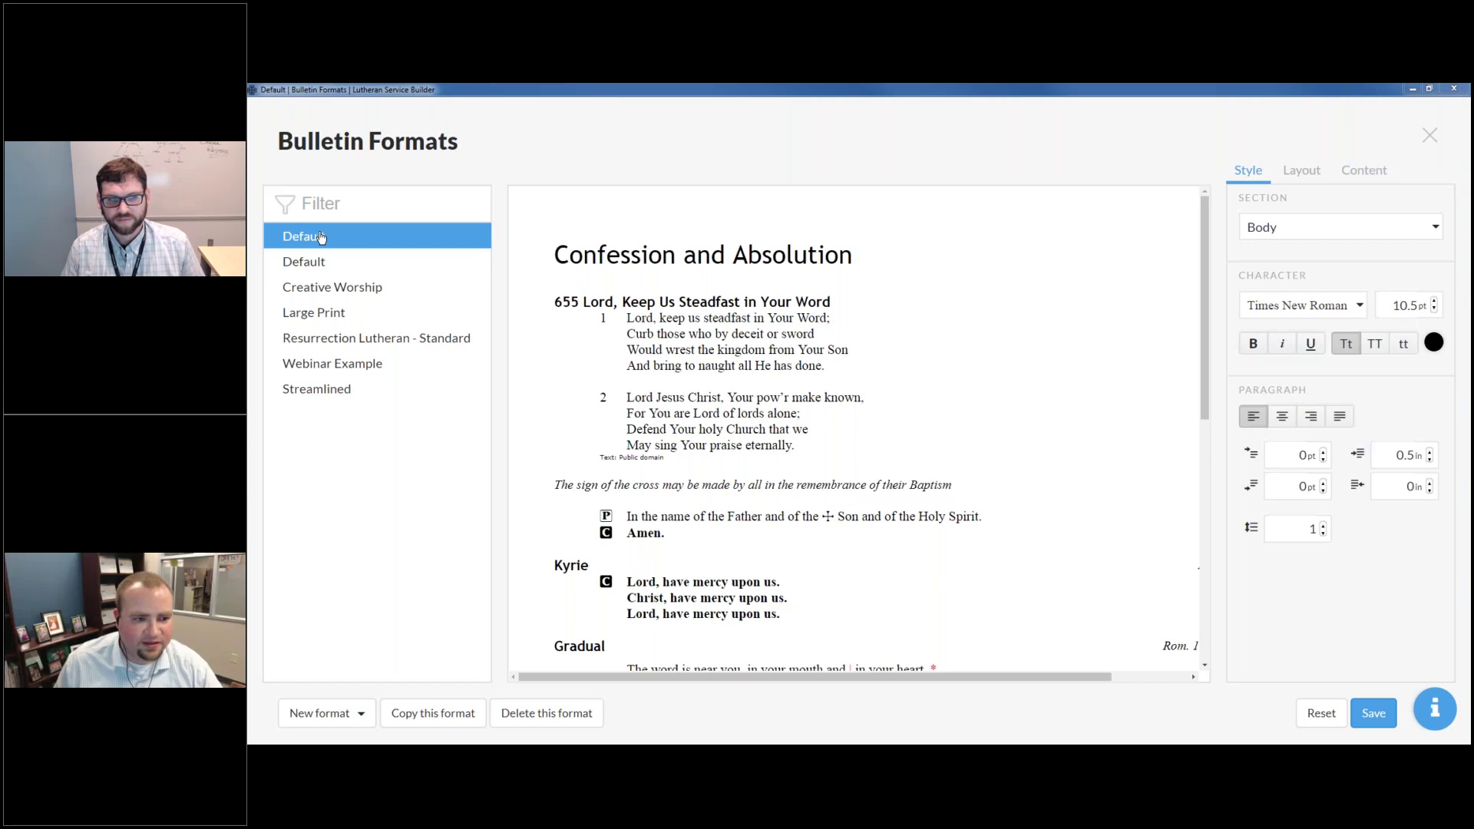
click(337, 262)
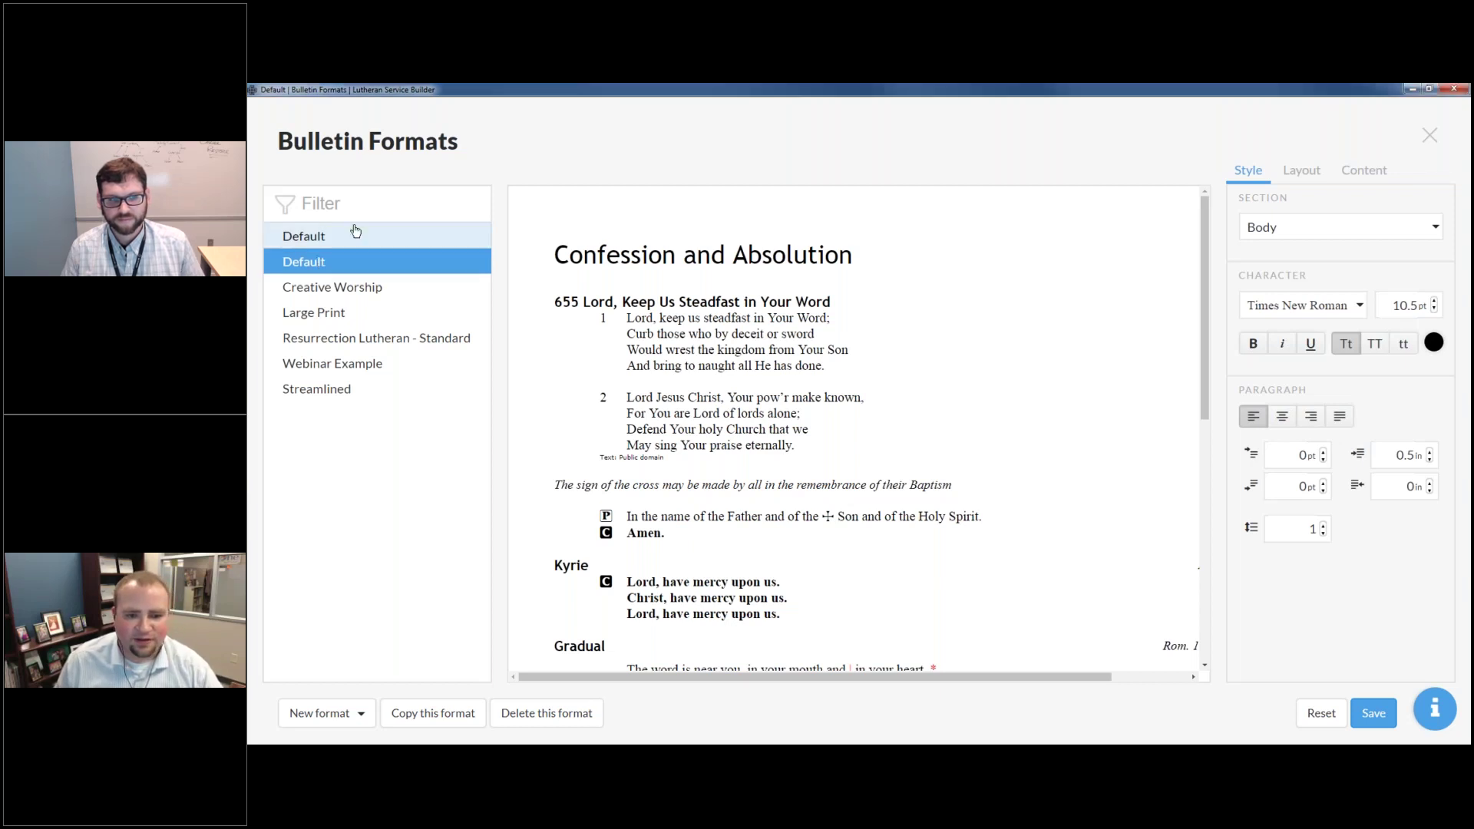
drag(311, 259, 280, 317)
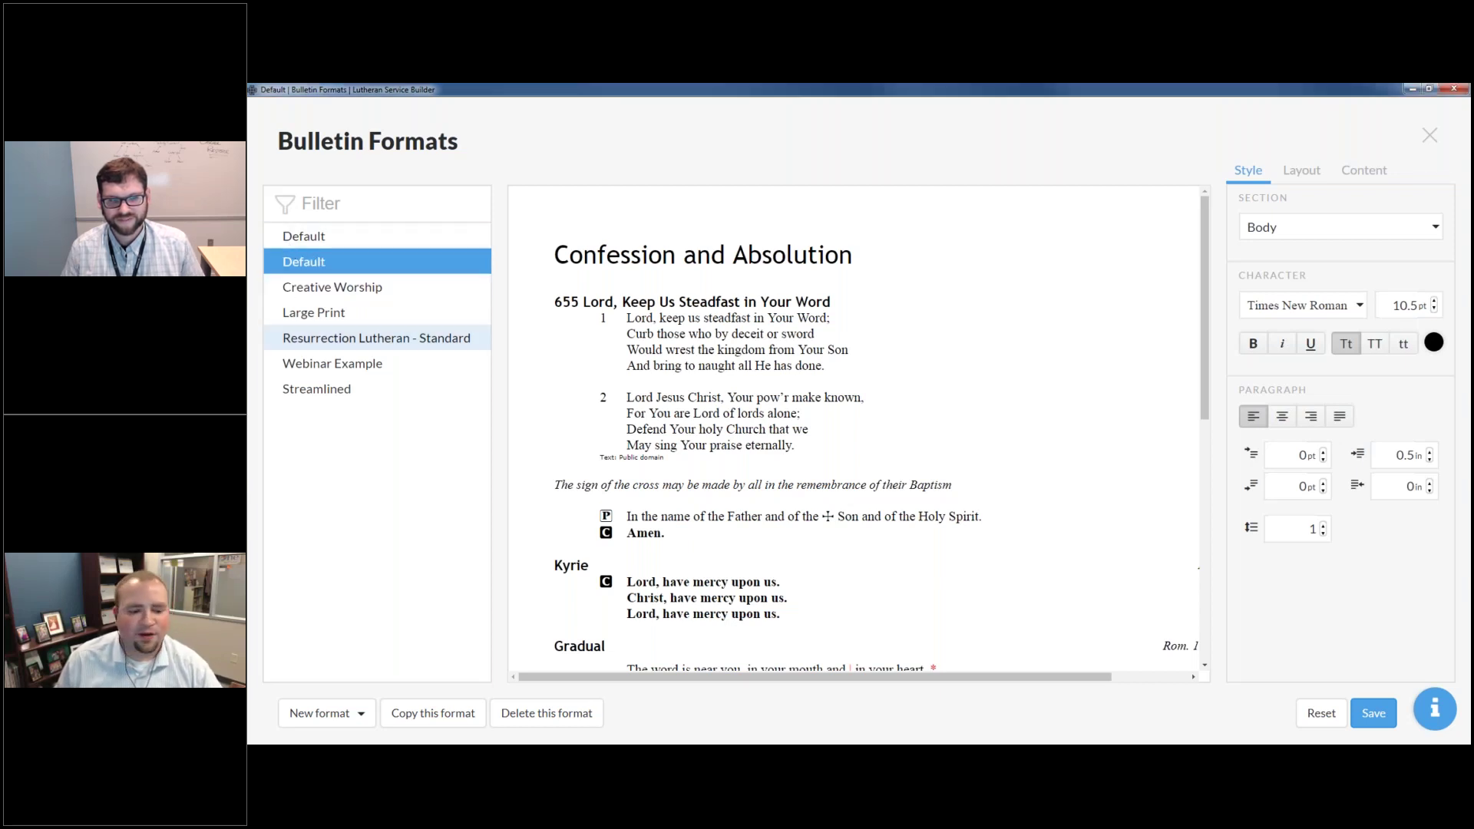
click(548, 713)
click(898, 480)
Step: Preview the remaining bulletin formats in order: Default, Creative Worship, Large Print, Resurrection Lutheran - Standard, Webinar Example and Streamlined
double_click(341, 239)
click(342, 267)
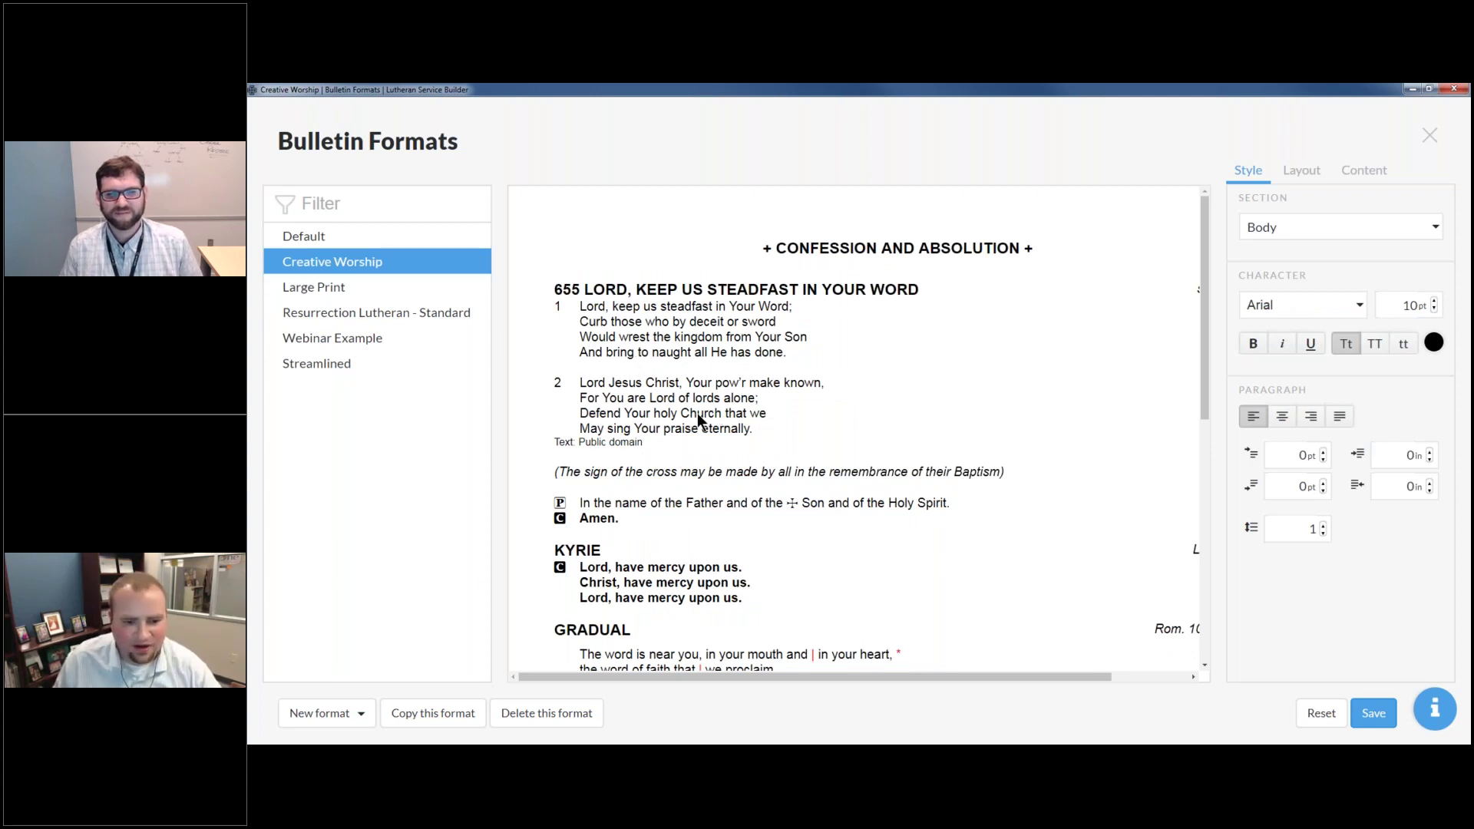
click(302, 293)
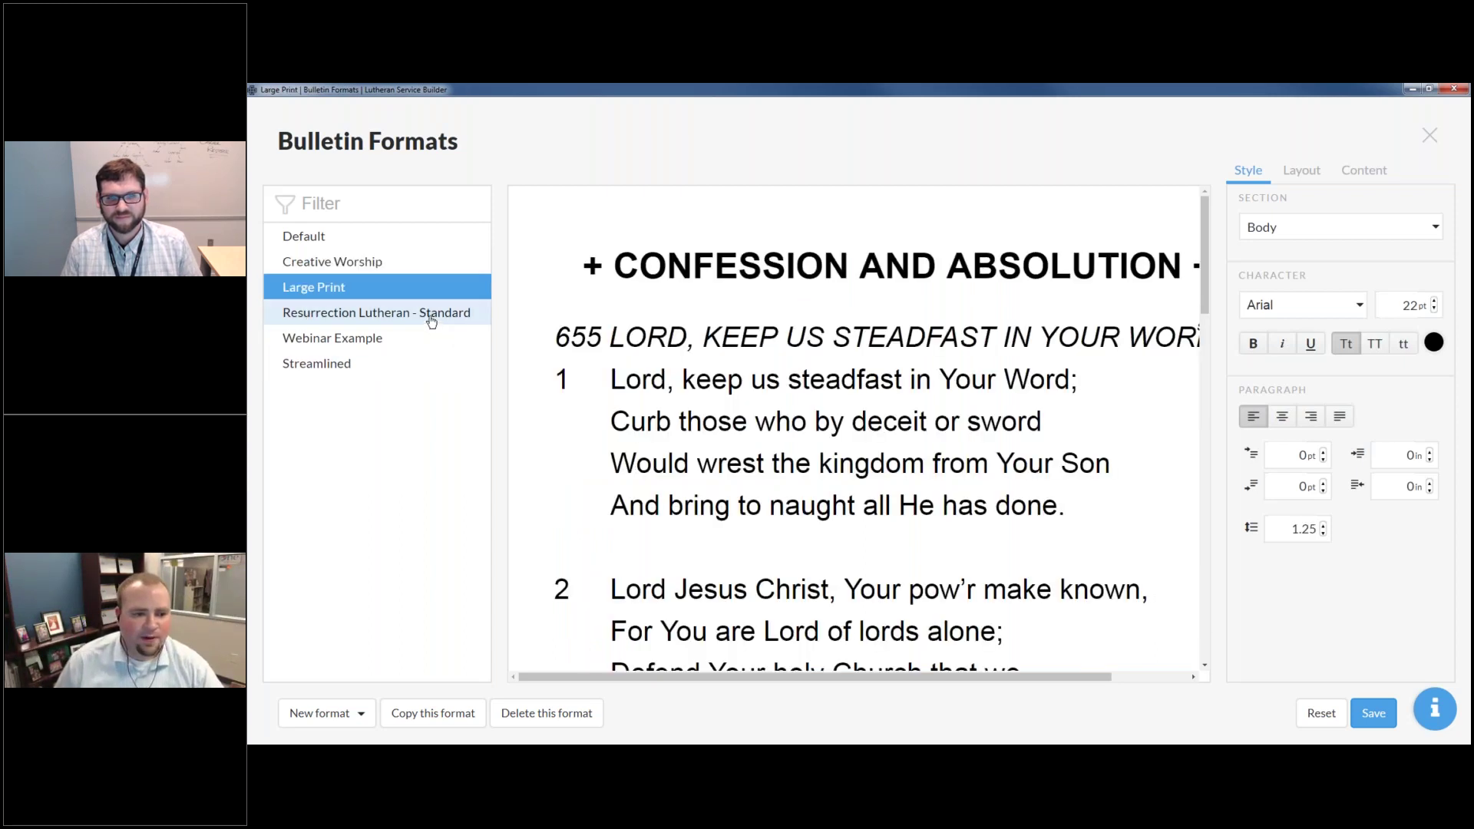
click(361, 312)
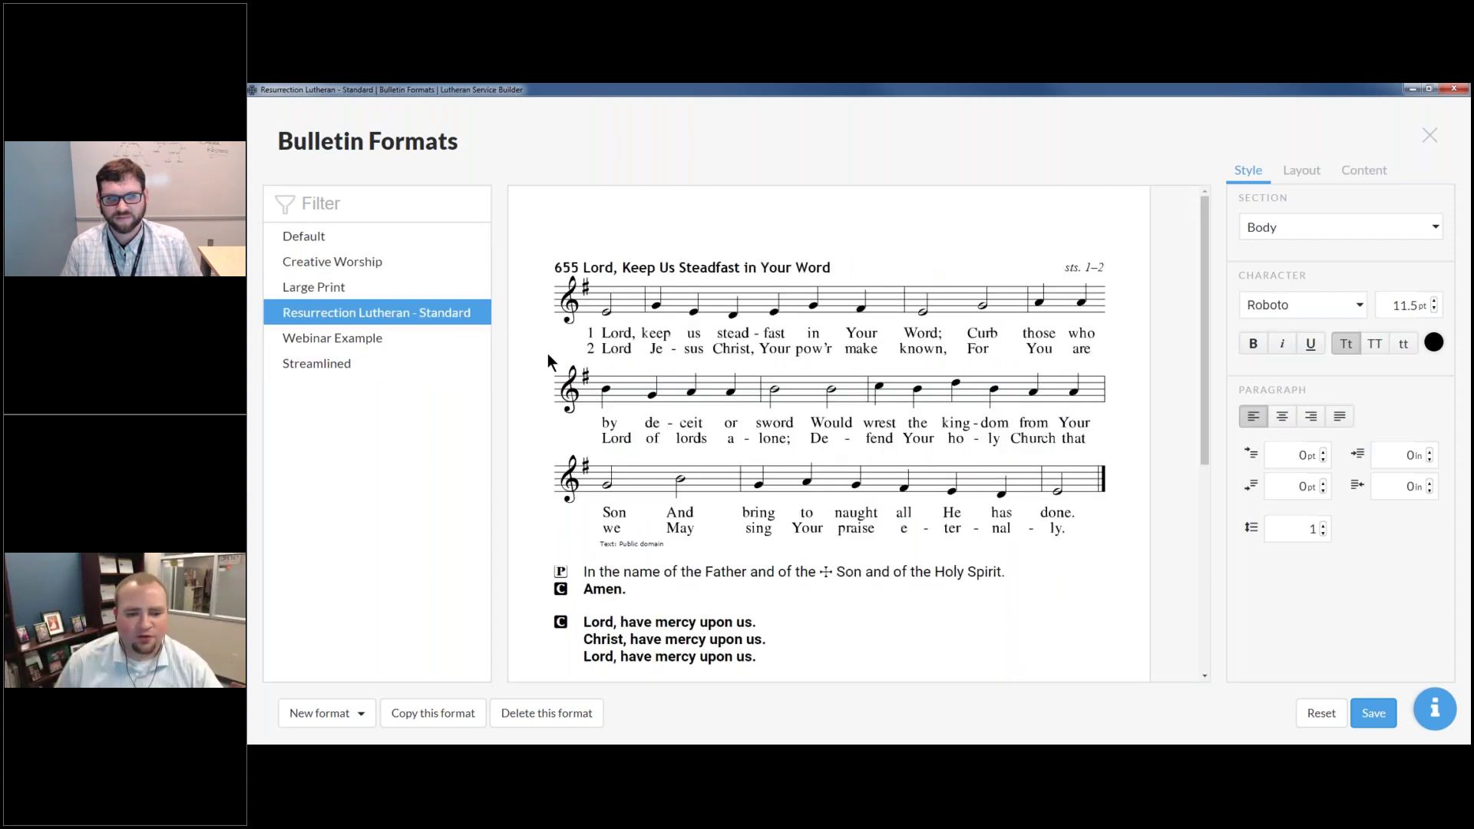
click(360, 337)
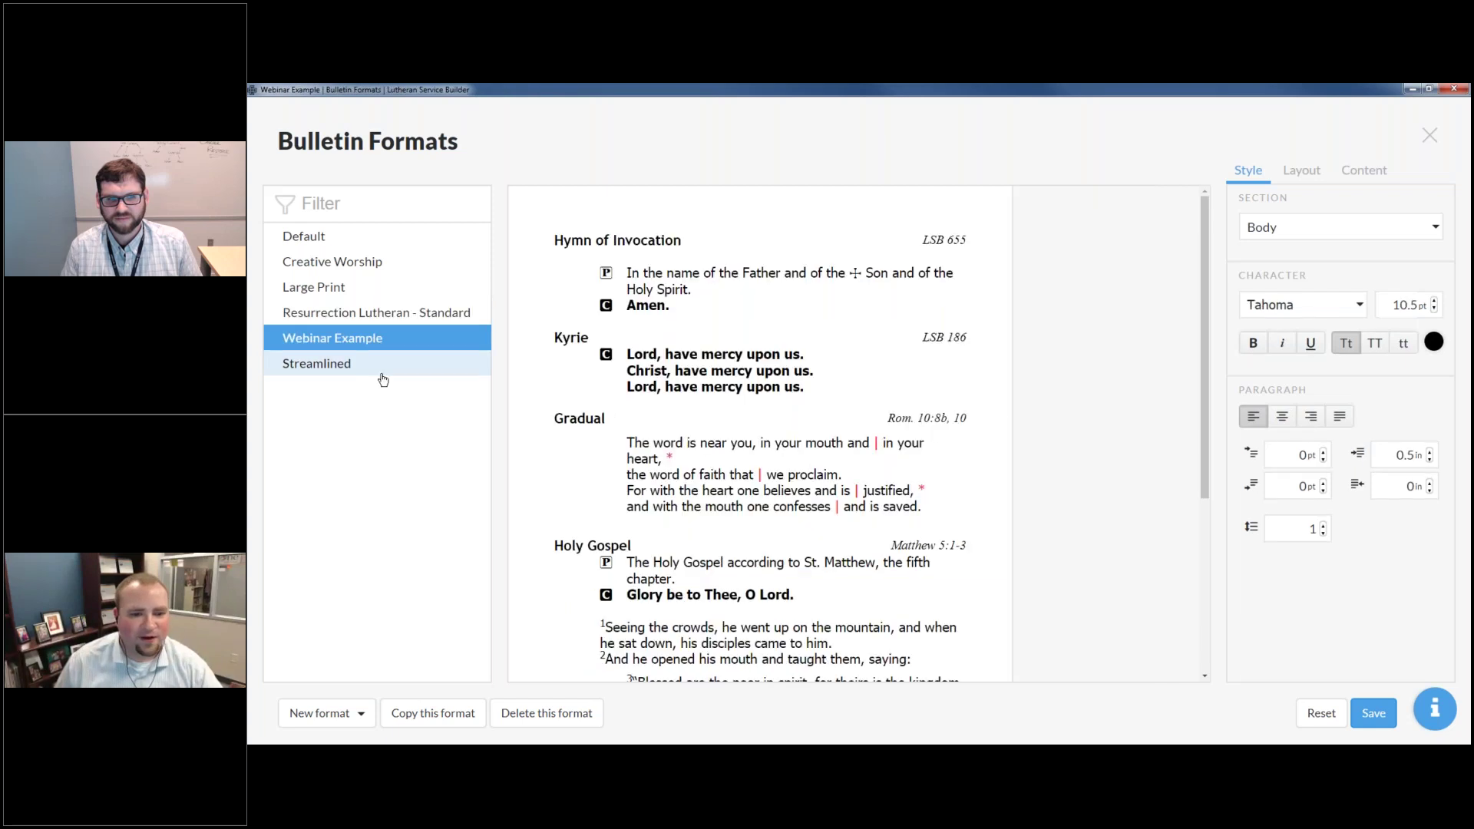
click(364, 373)
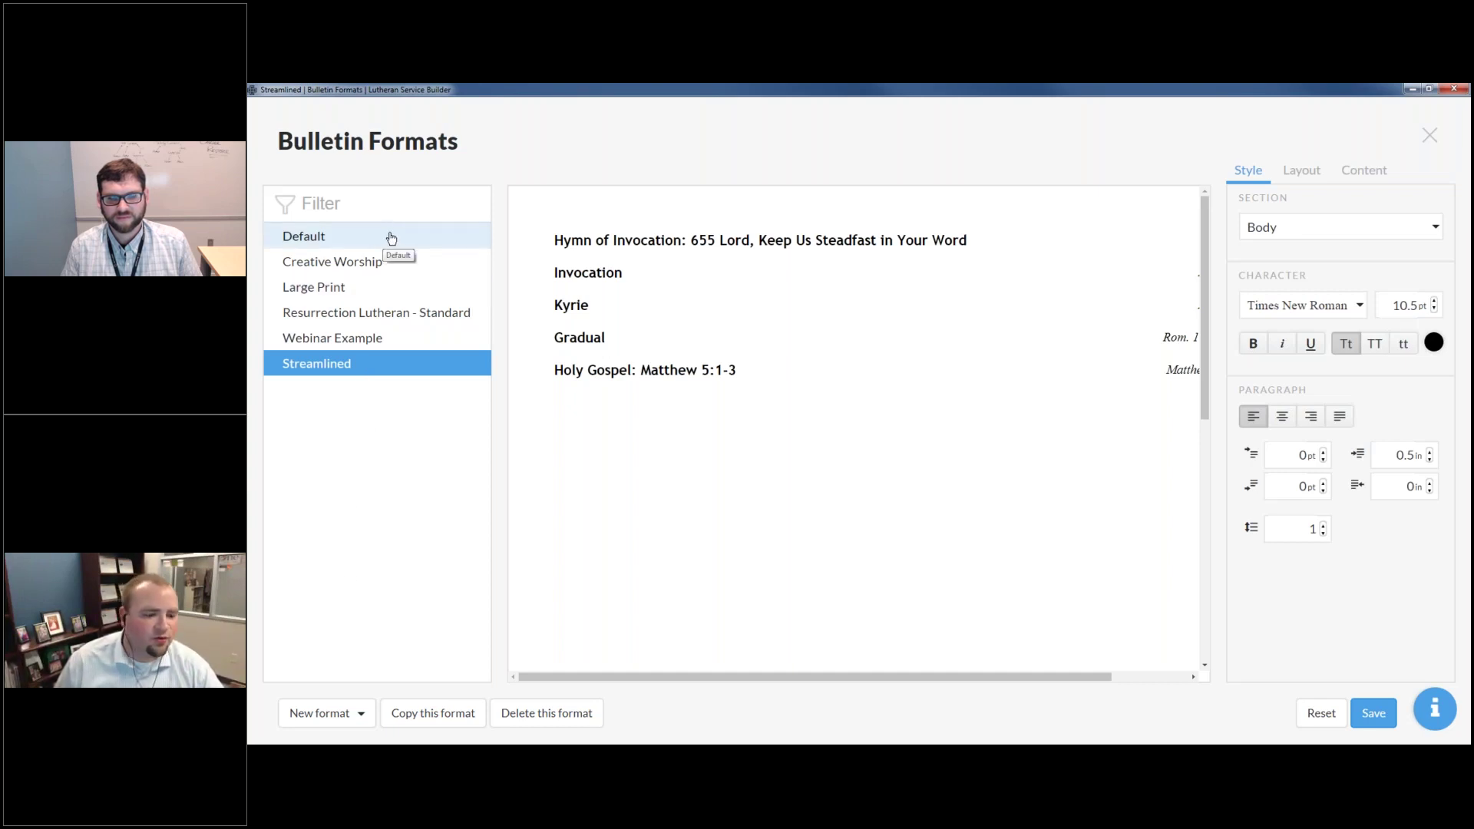
Step: Create a new bulletin format based on Default and name it Advanced Training Webinar
click(307, 718)
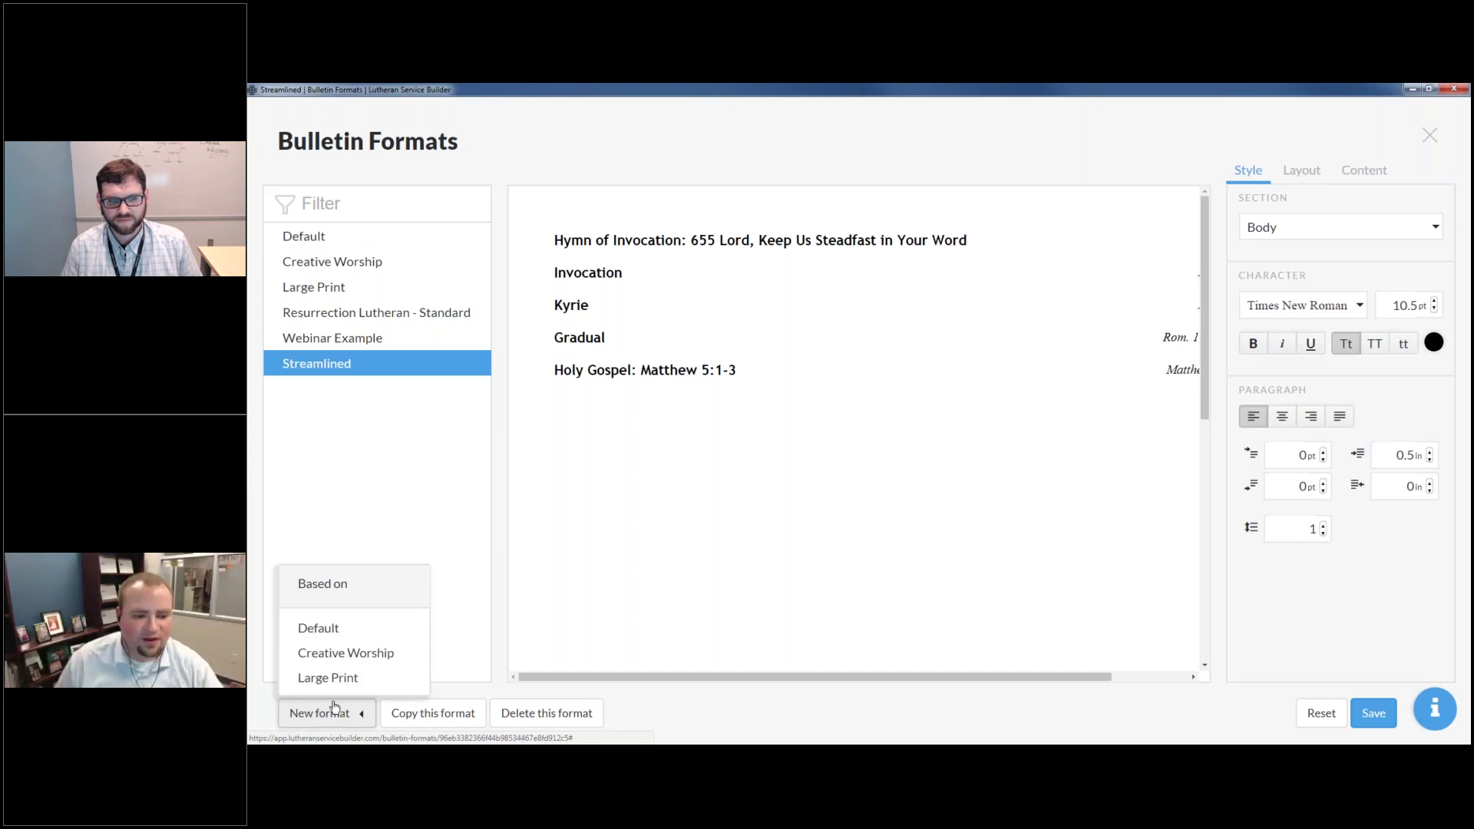
click(334, 633)
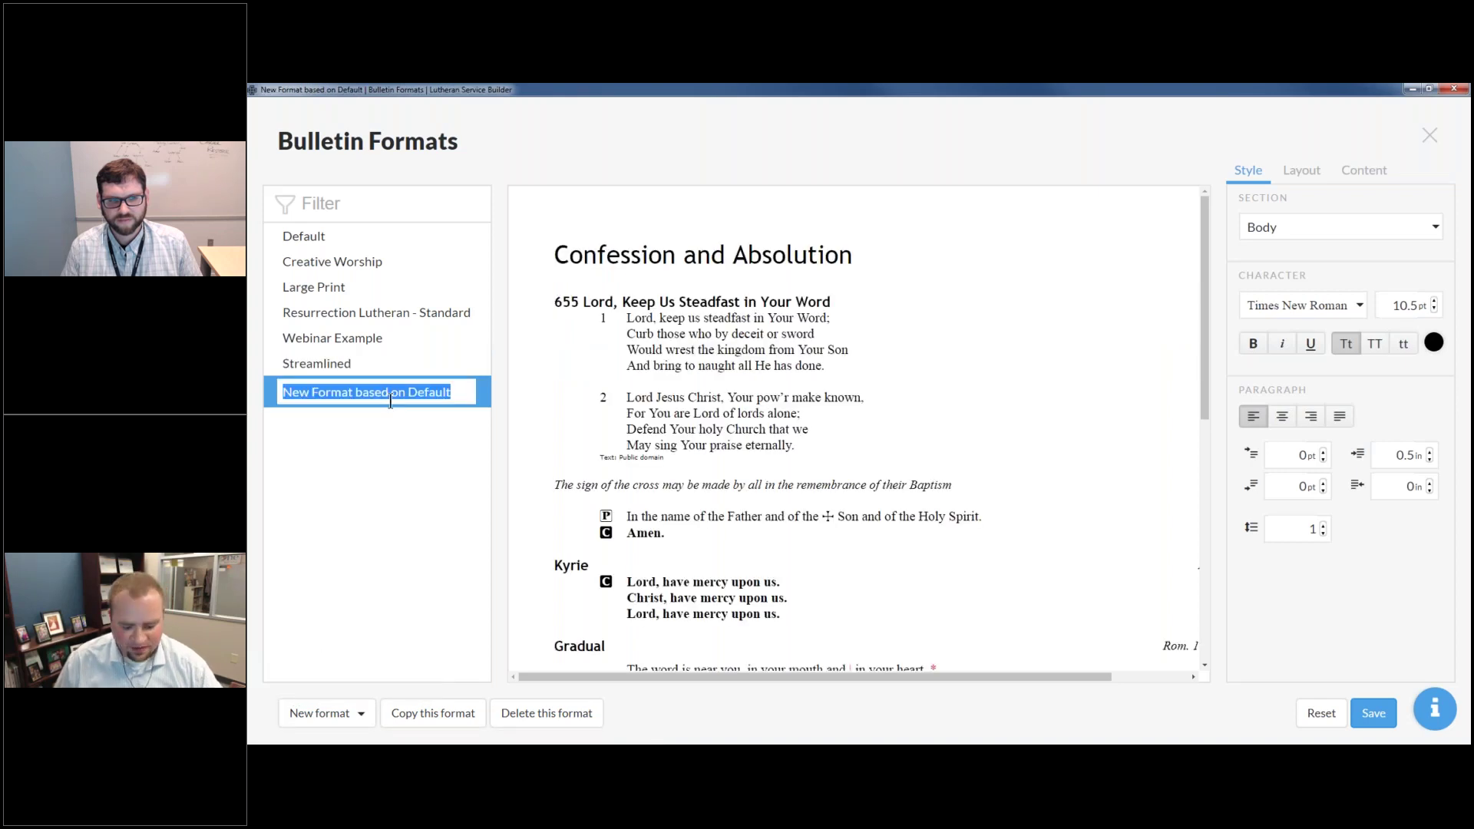
text(Advanced Training Webinar)
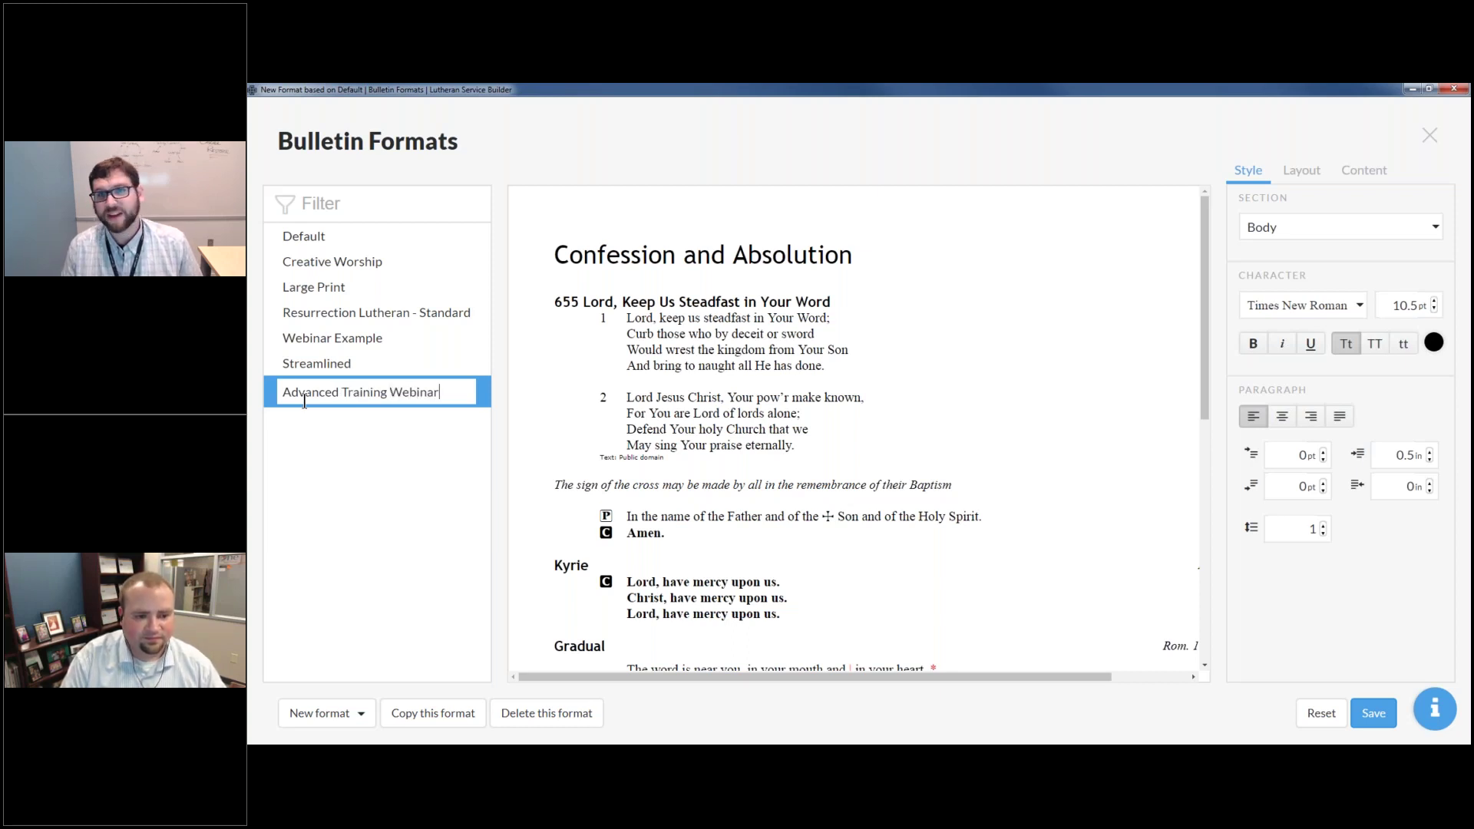
key(Return)
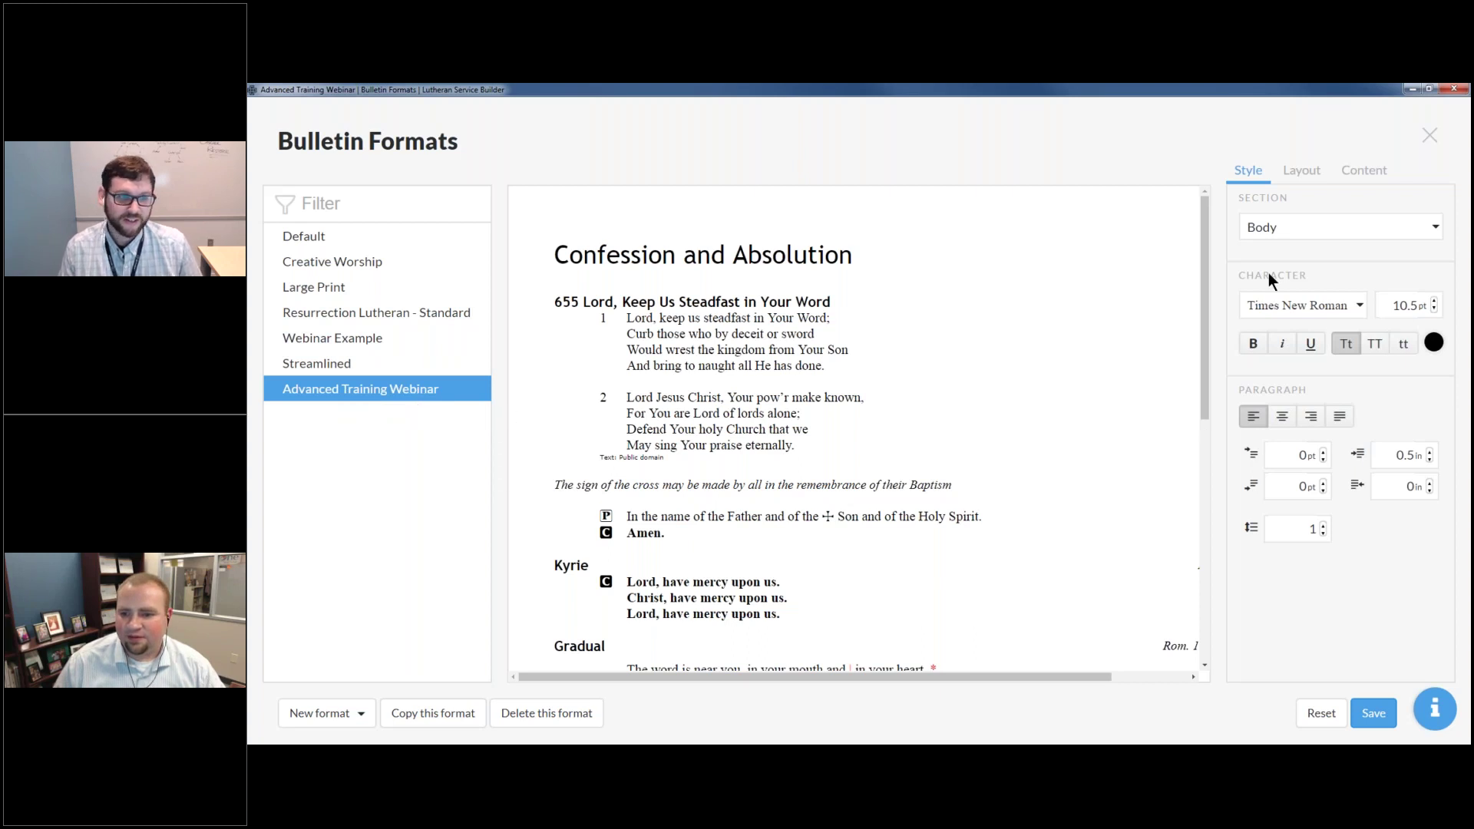
click(1353, 306)
click(1354, 305)
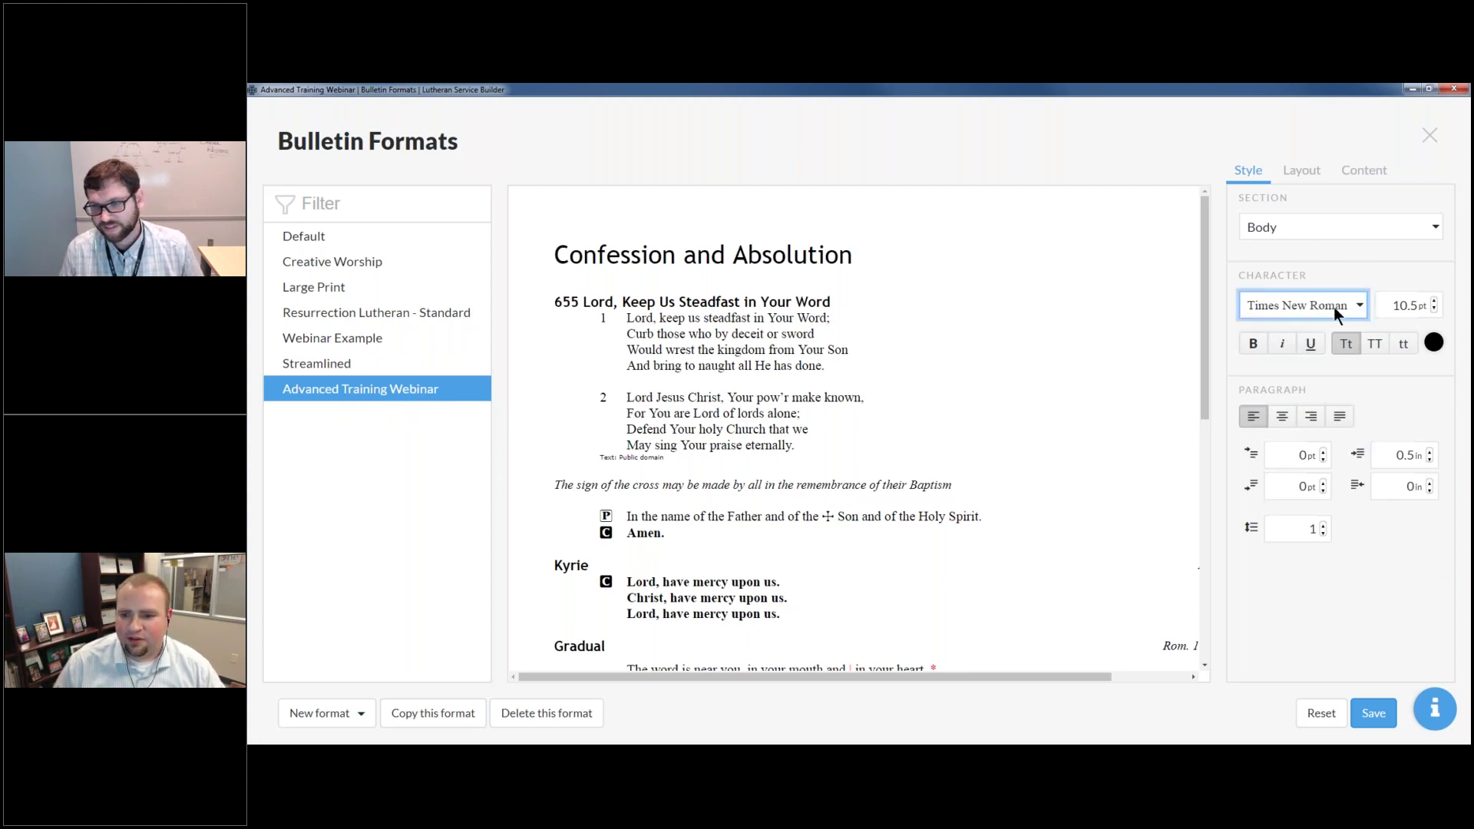
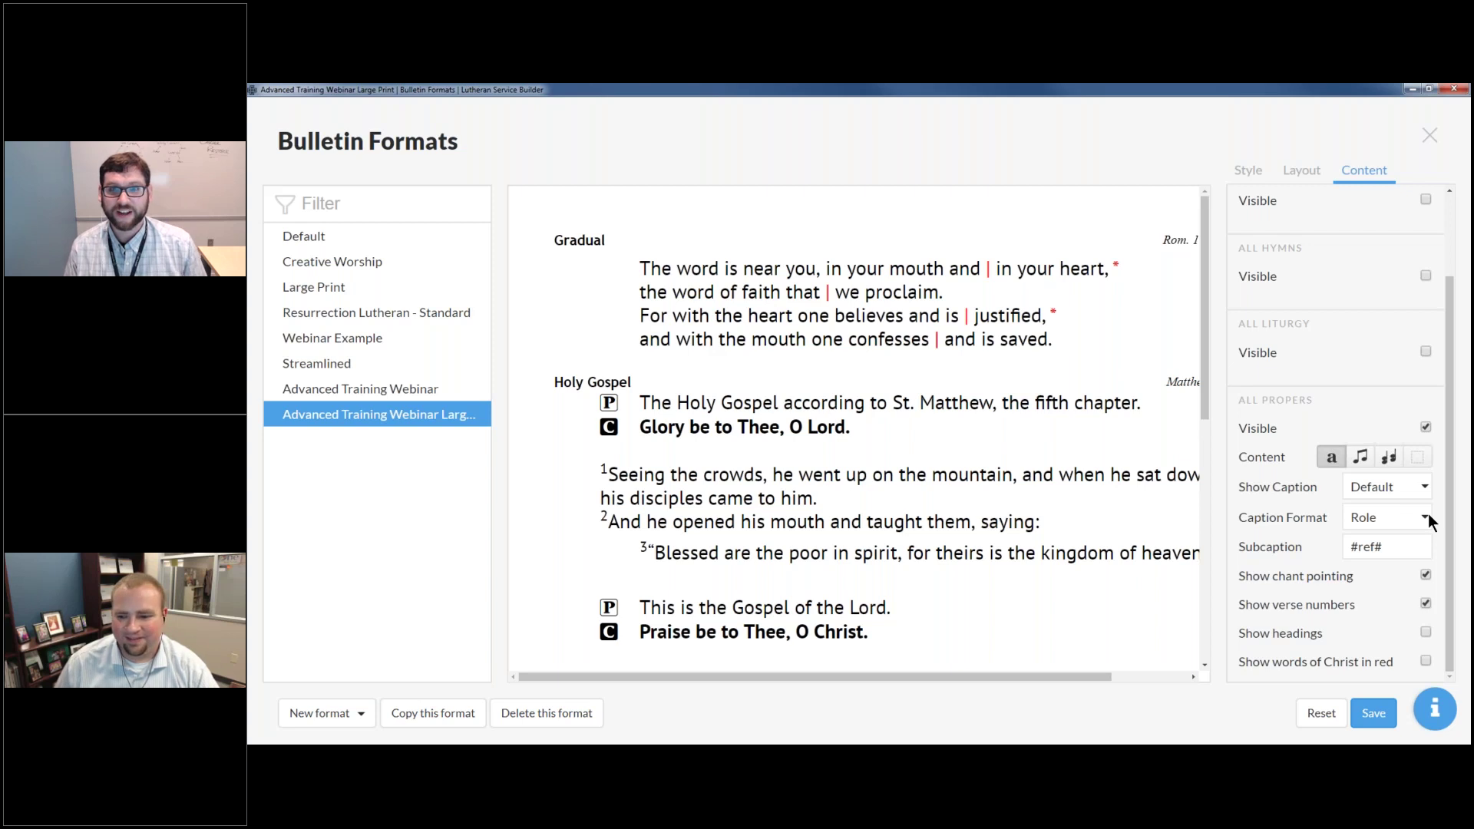
Step: Try None as the content of all propers in the large print webinar format and switch back to Text
click(1418, 453)
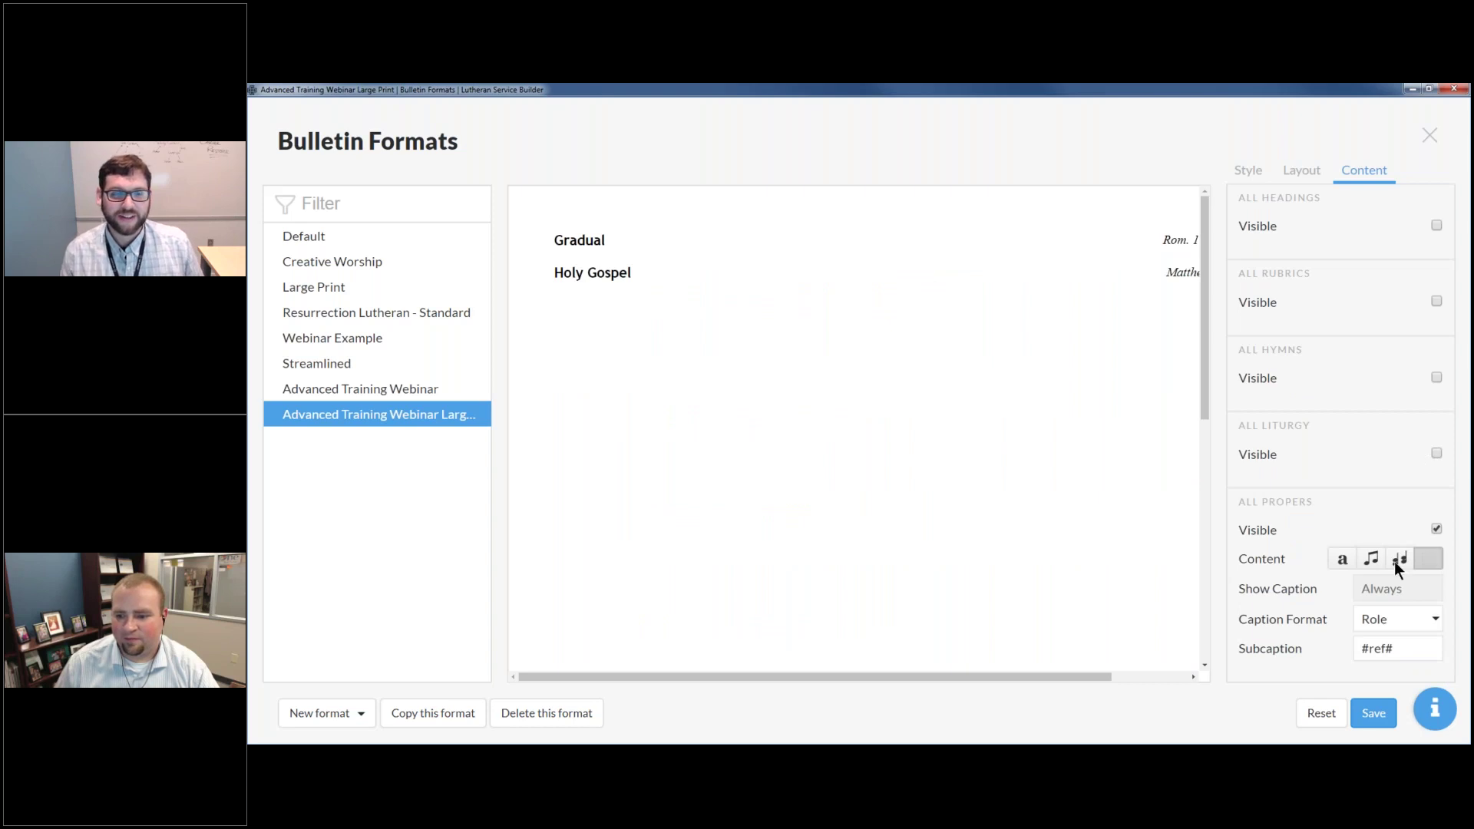
click(1341, 558)
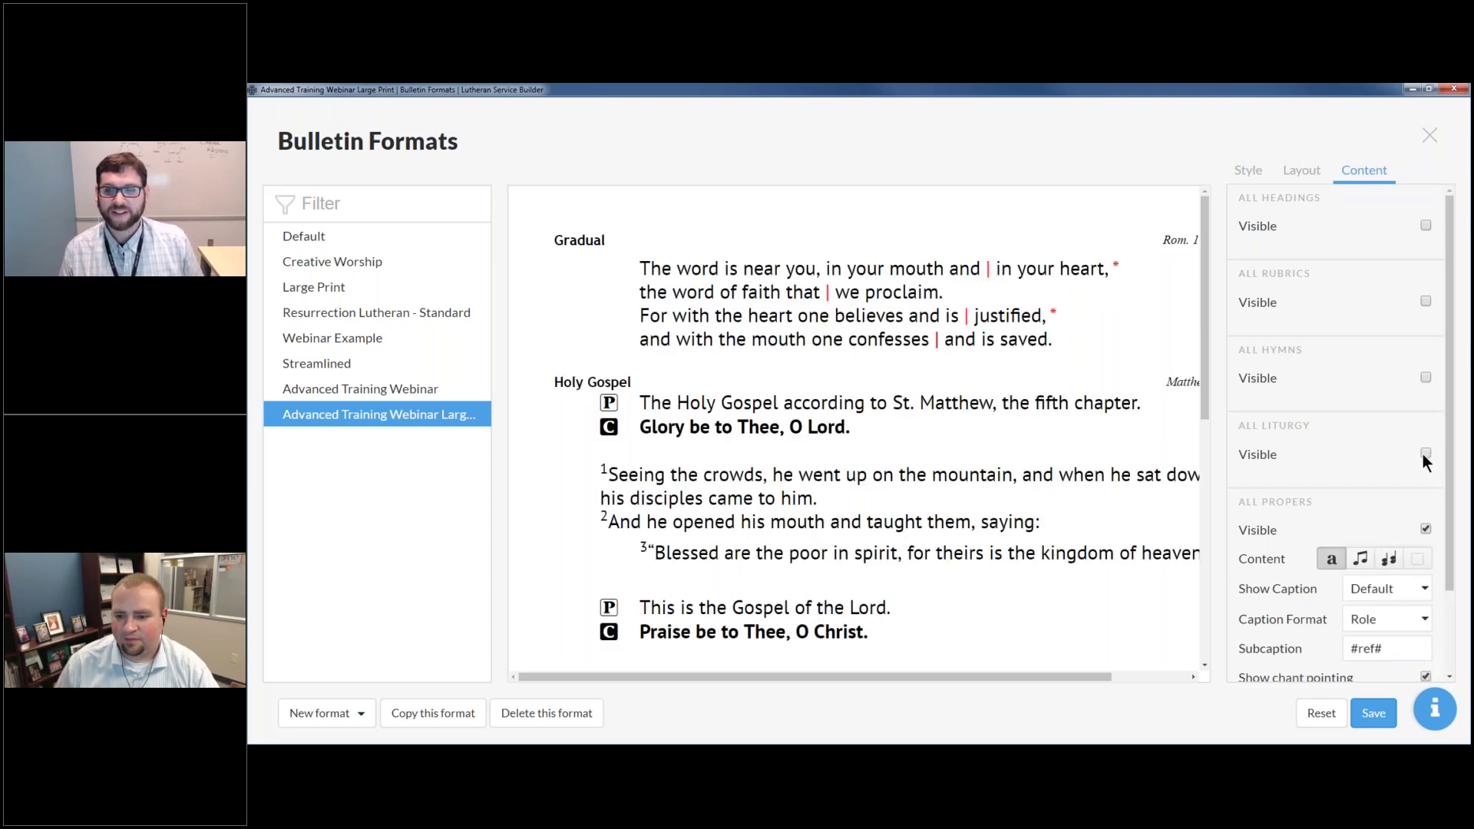
Step: Make all liturgy, hymns, rubrics and headings visible in the format
click(1424, 453)
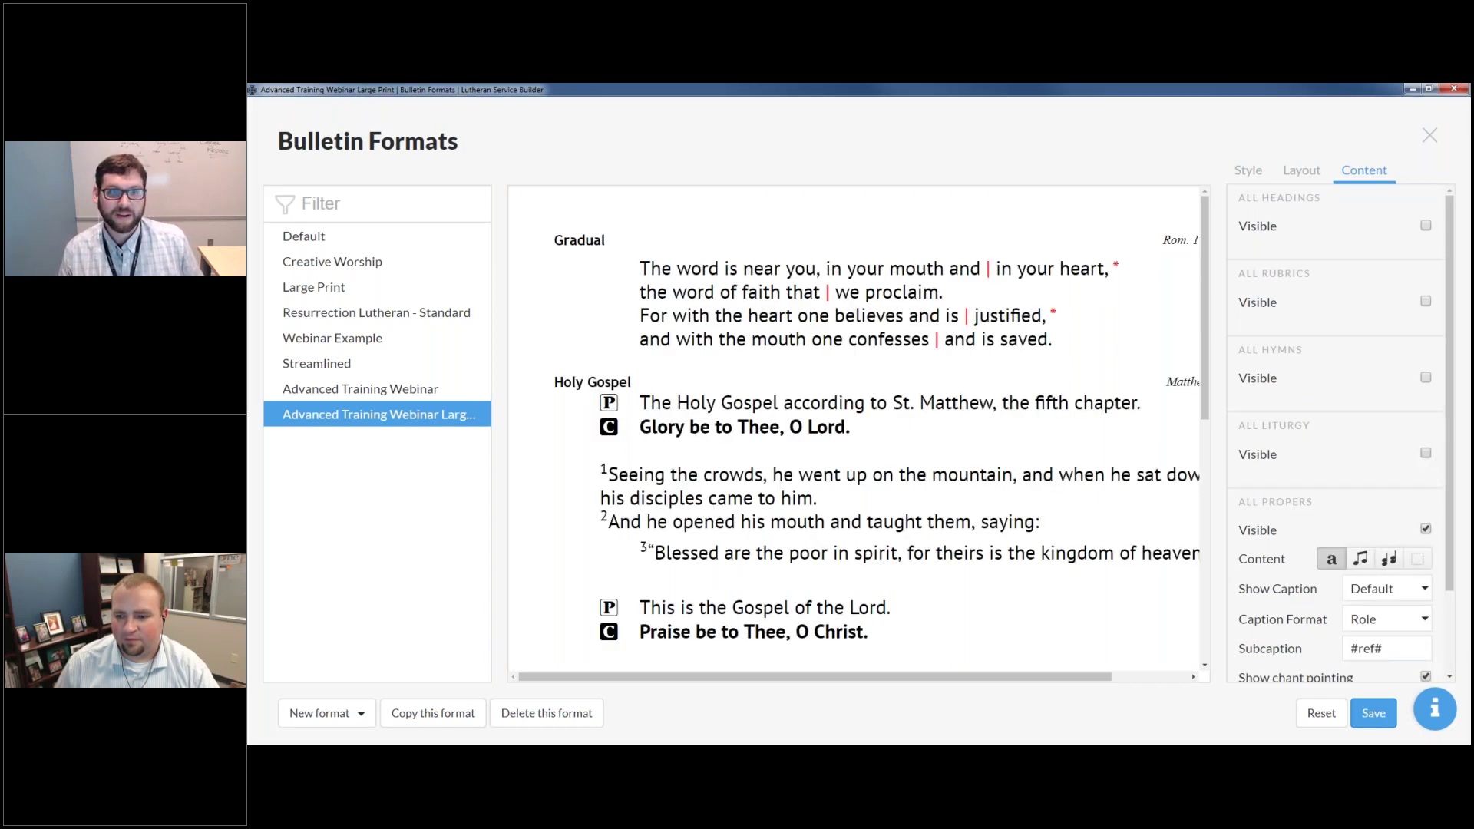
click(1425, 377)
click(1426, 300)
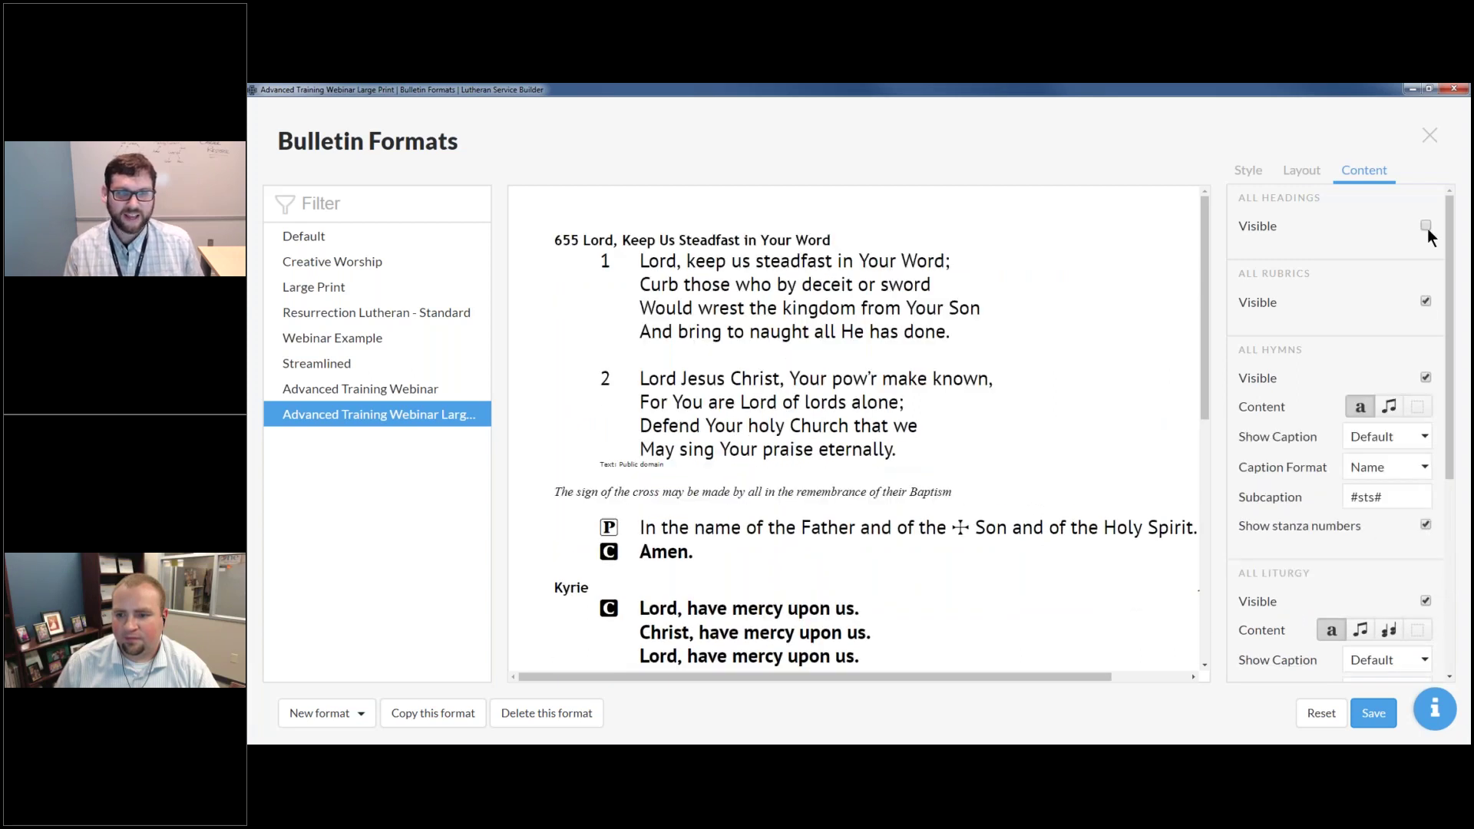
click(1425, 225)
Step: Compare the Setting, single-staff melody and Text content options for all propers, using the Holy Gospel responses in the preview
scroll(1252, 568, down, 5)
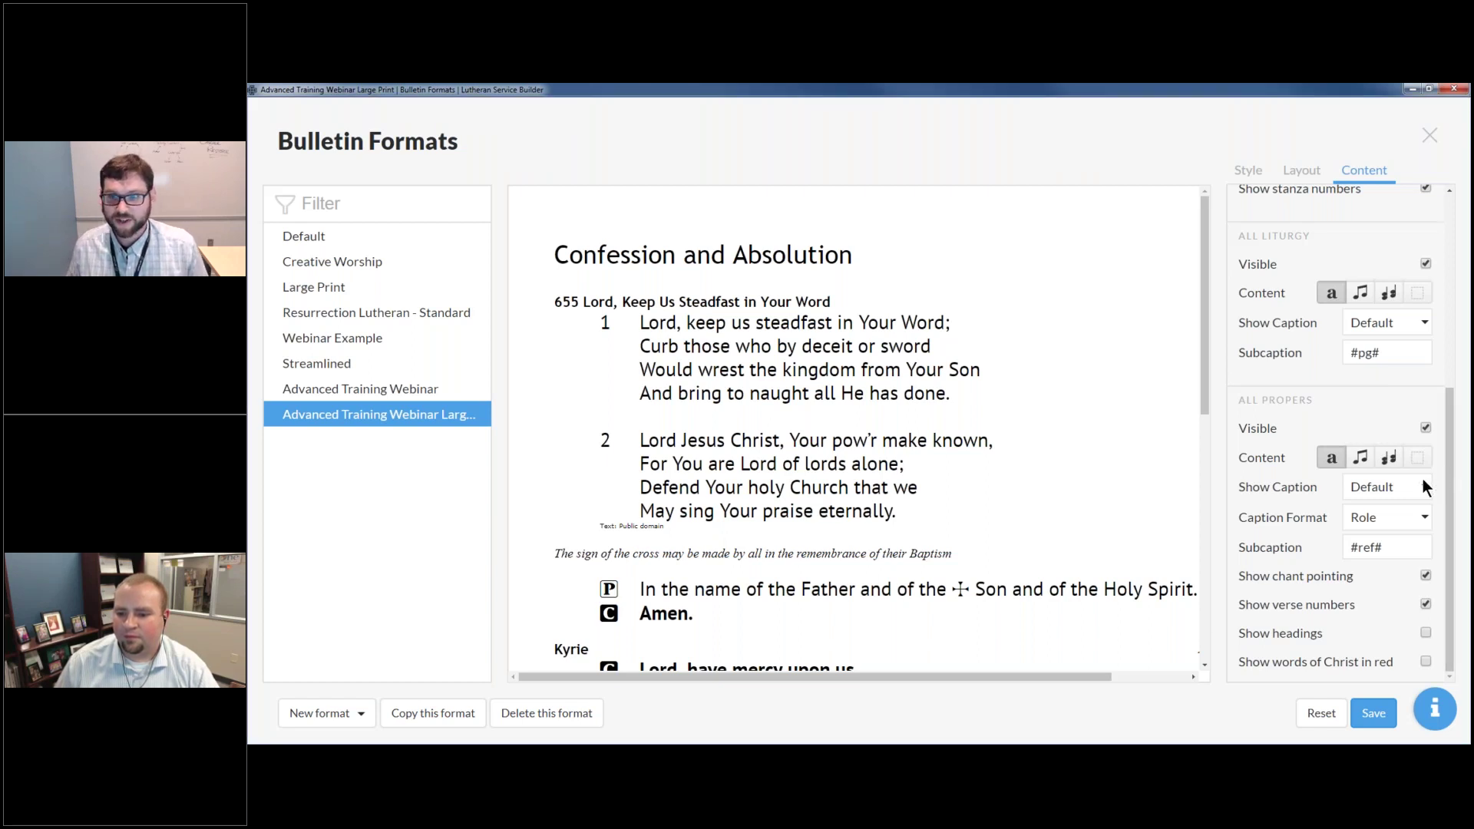
click(1424, 487)
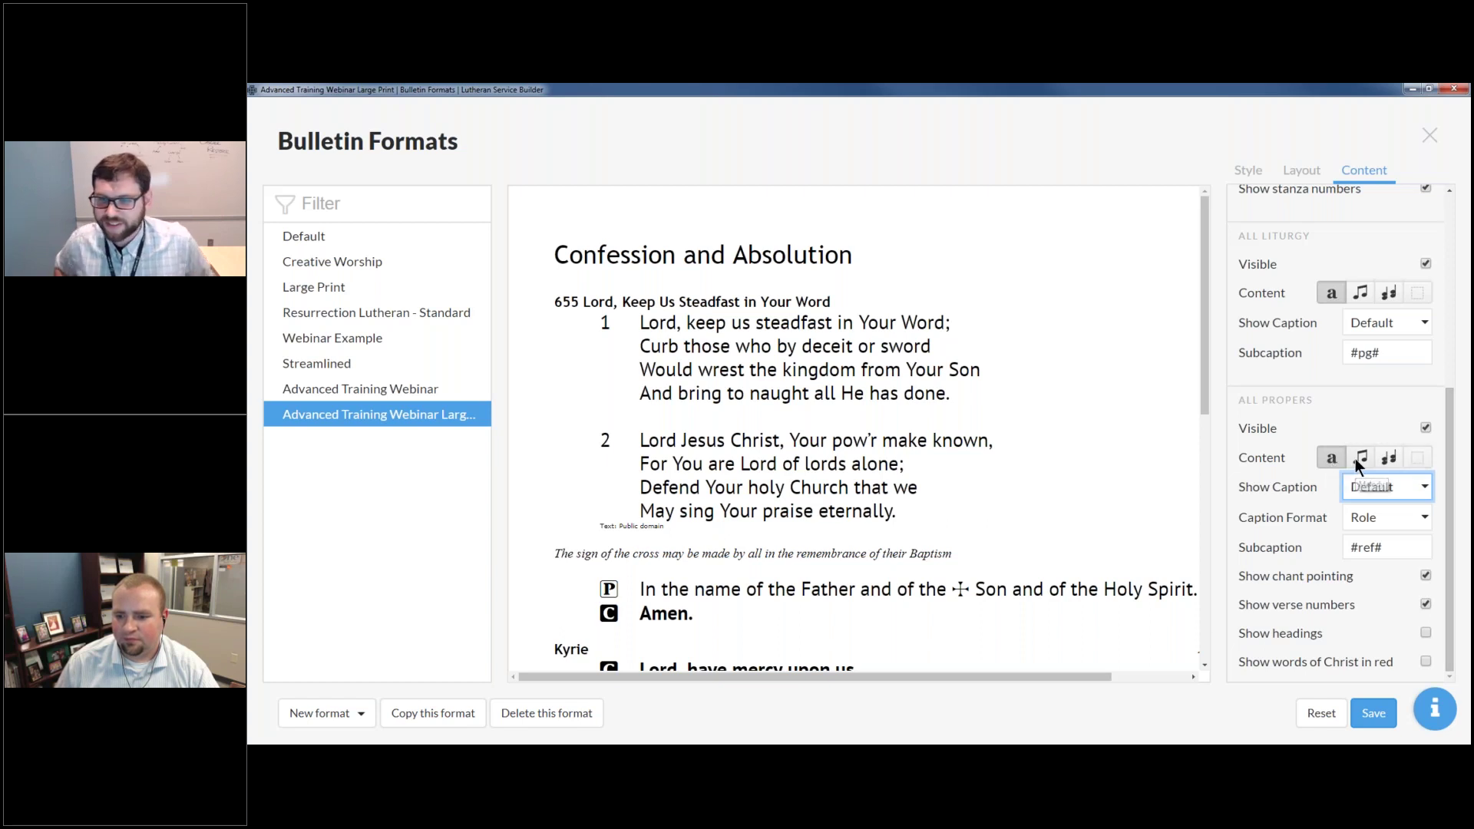
click(1386, 458)
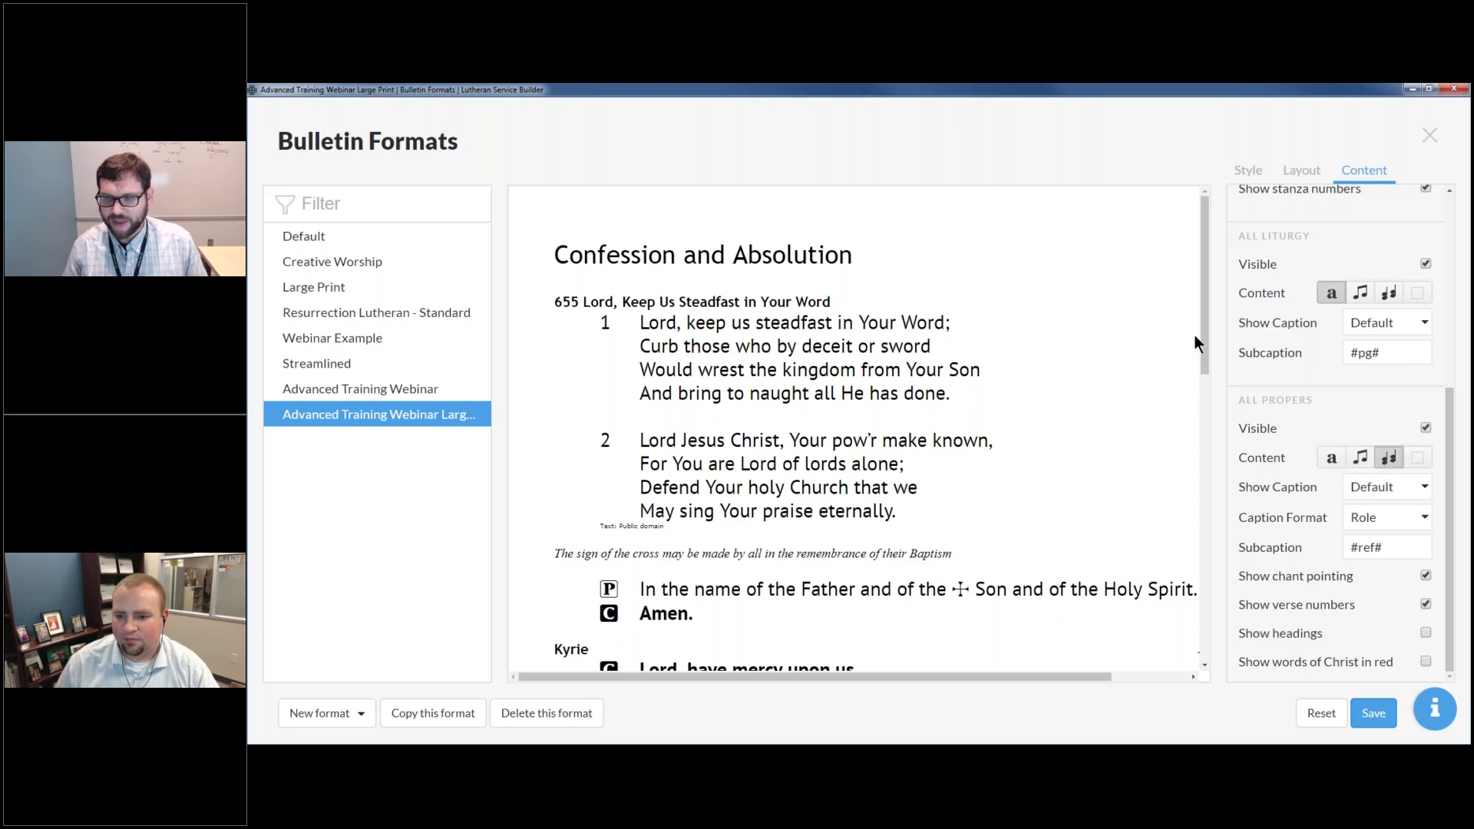
drag(1210, 366, 1208, 607)
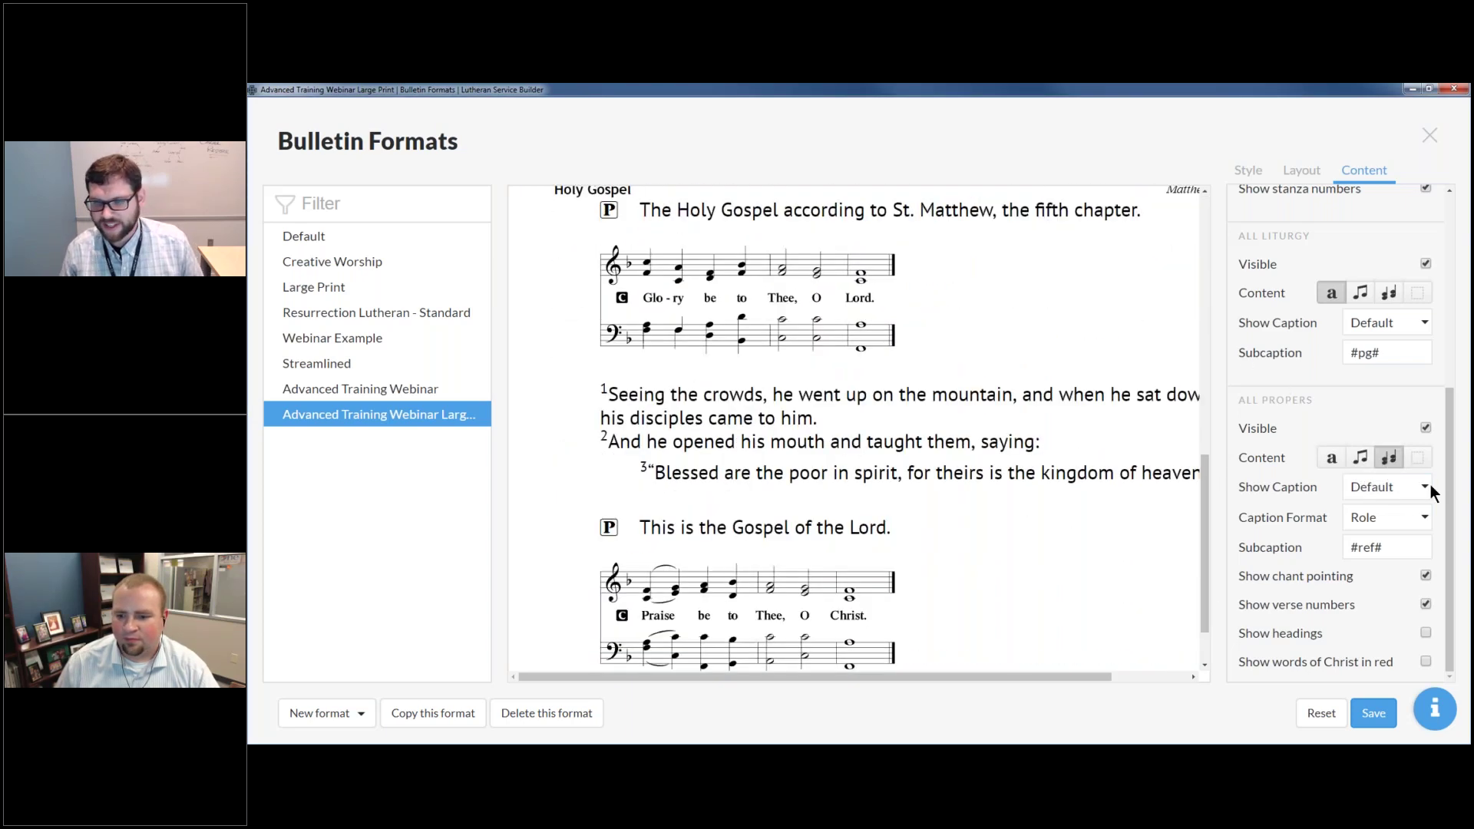
click(1360, 462)
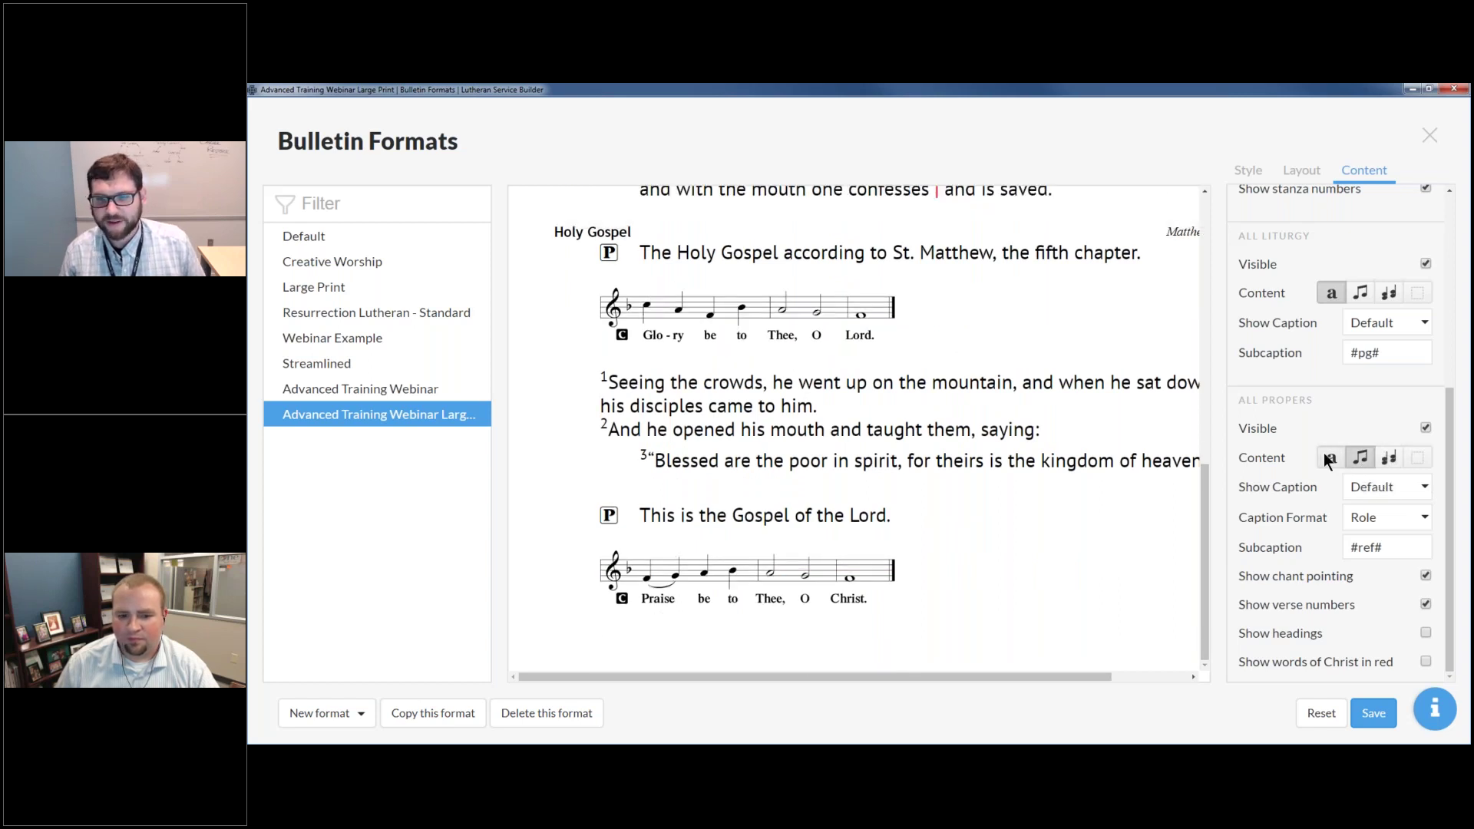
click(1326, 456)
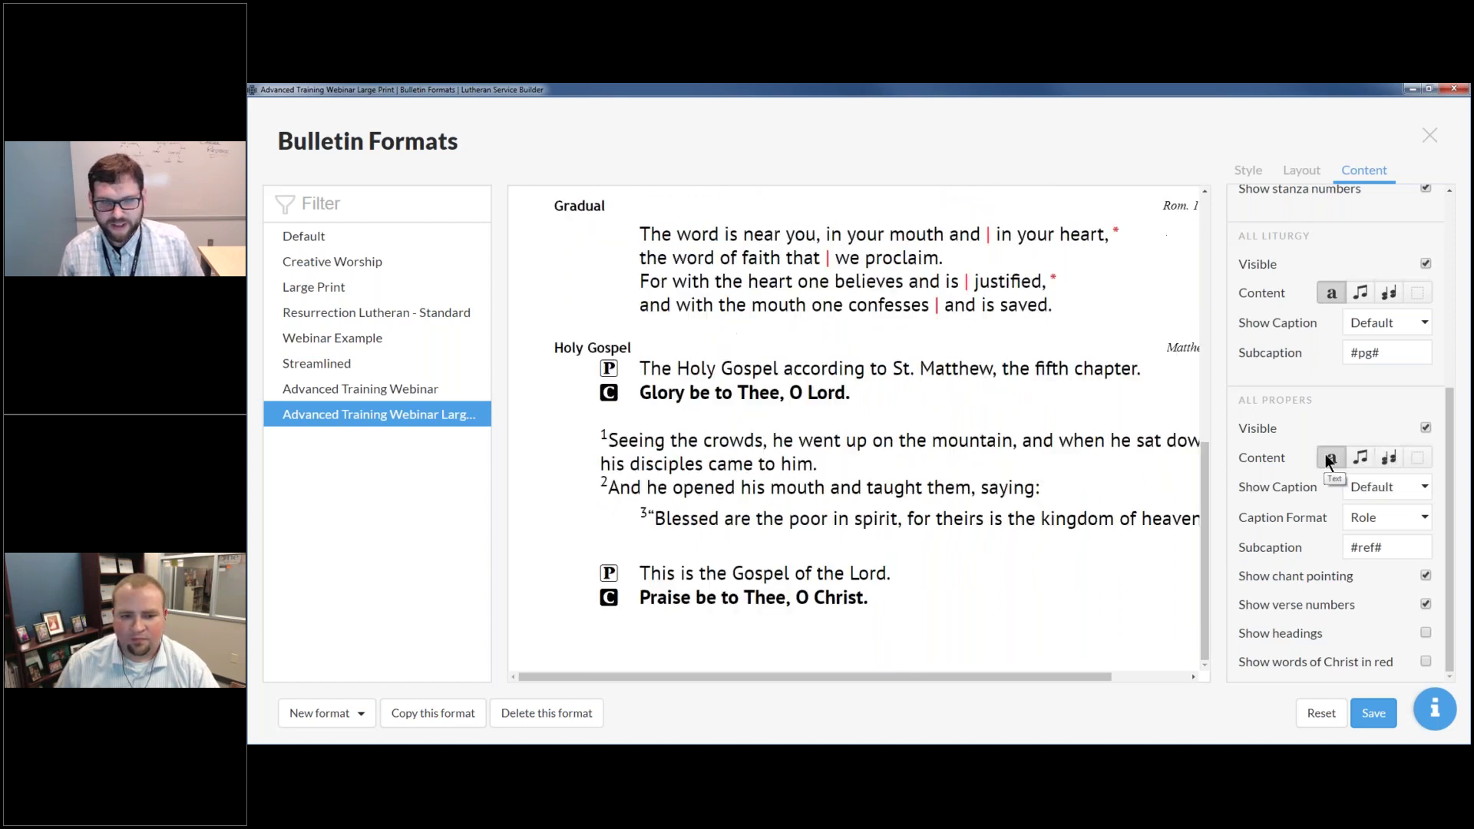
click(1367, 460)
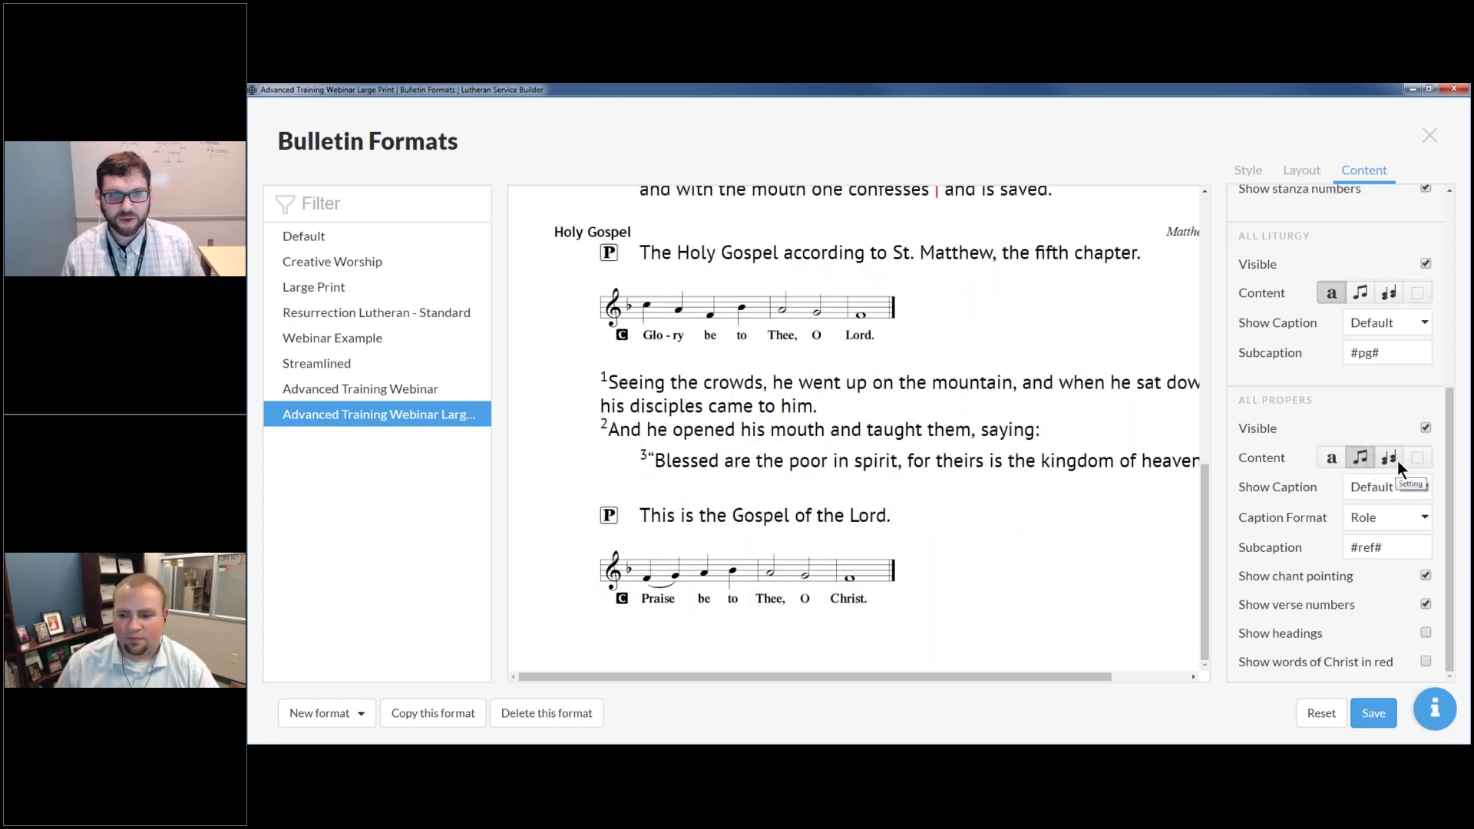
click(1389, 458)
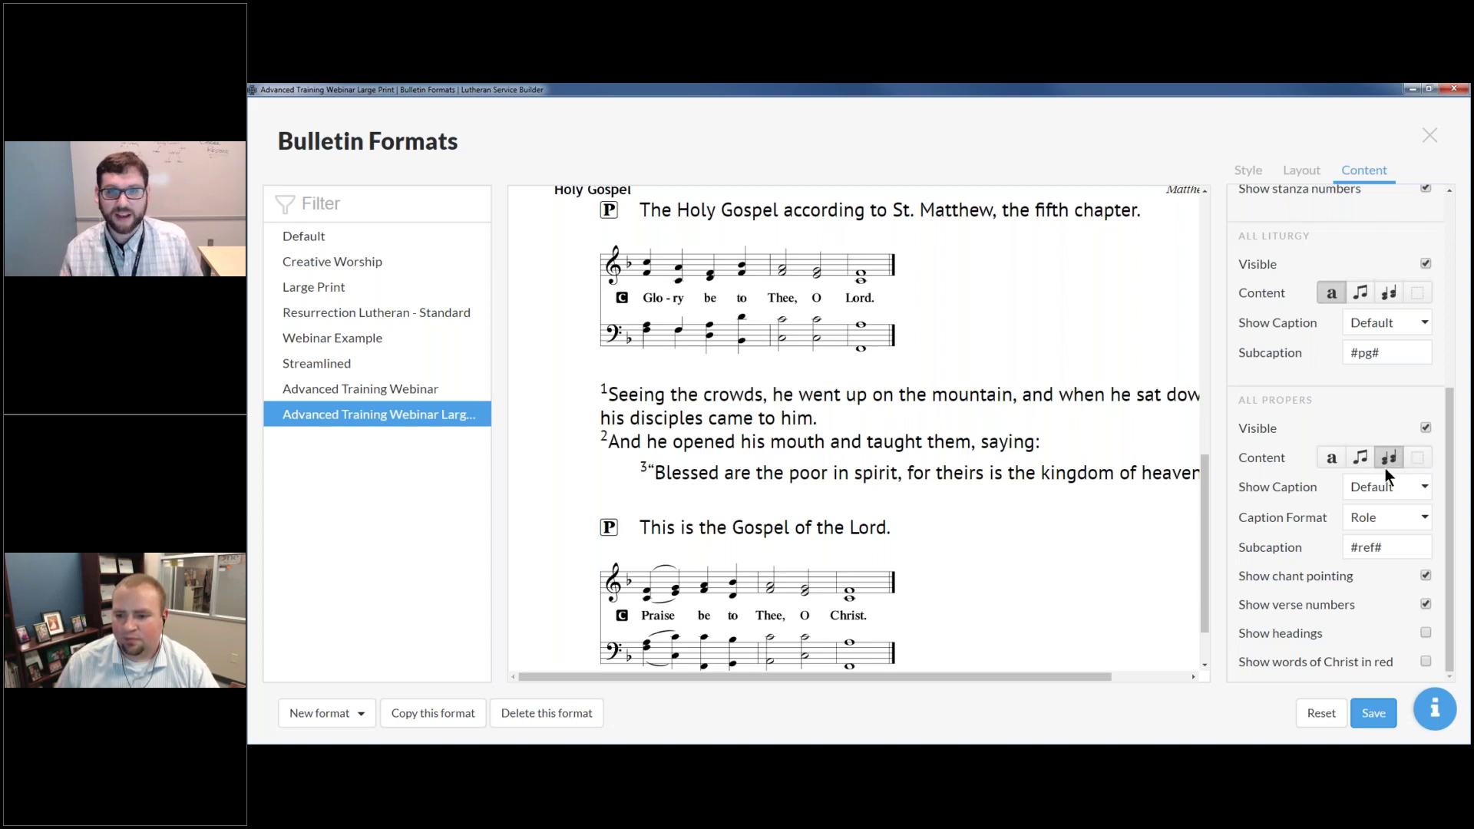
click(1367, 458)
click(1382, 458)
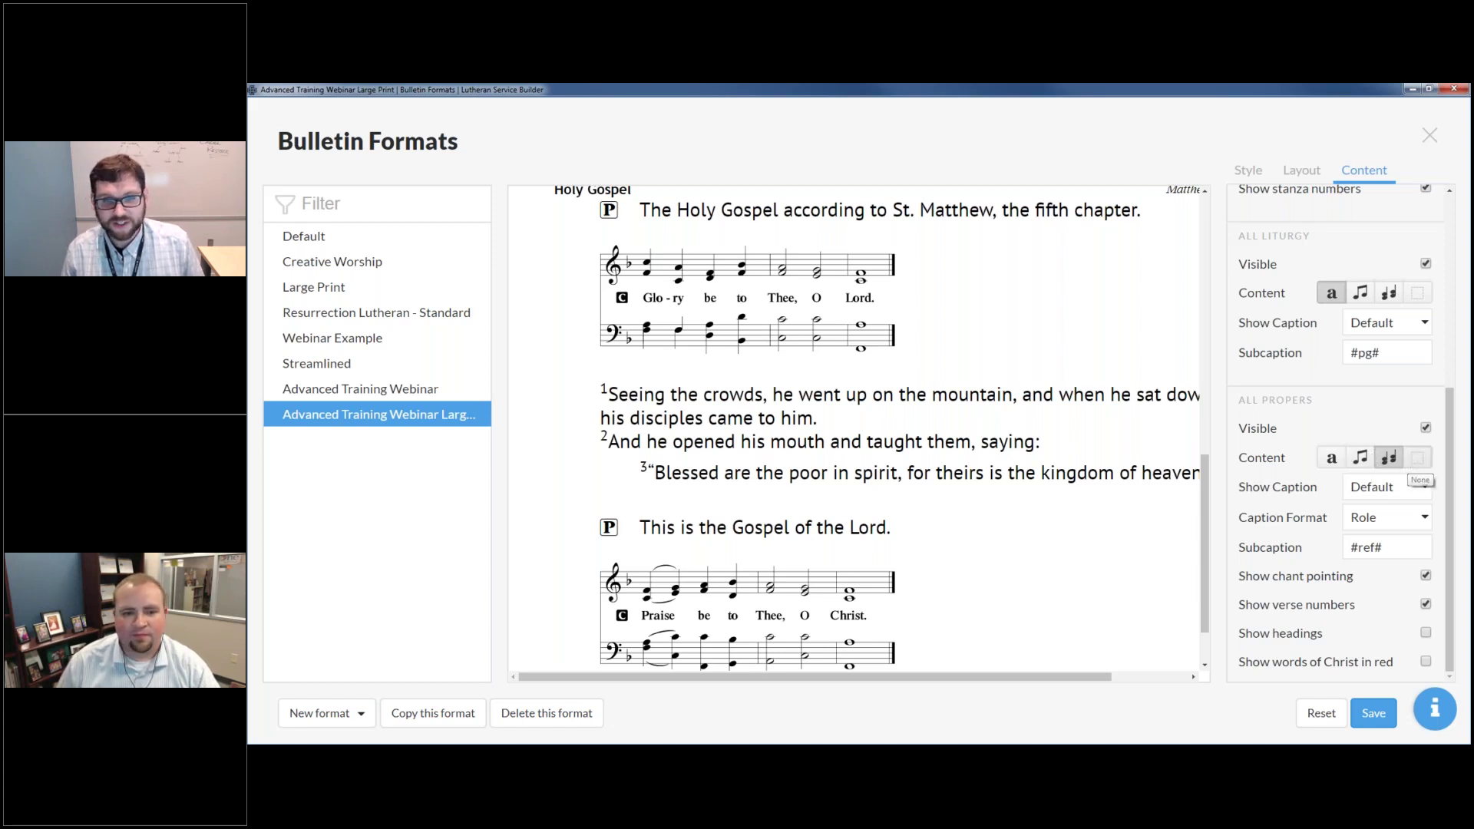
Step: Set the content of all propers to None and check the Gradual and Holy Gospel captions with their references in the preview
click(1410, 456)
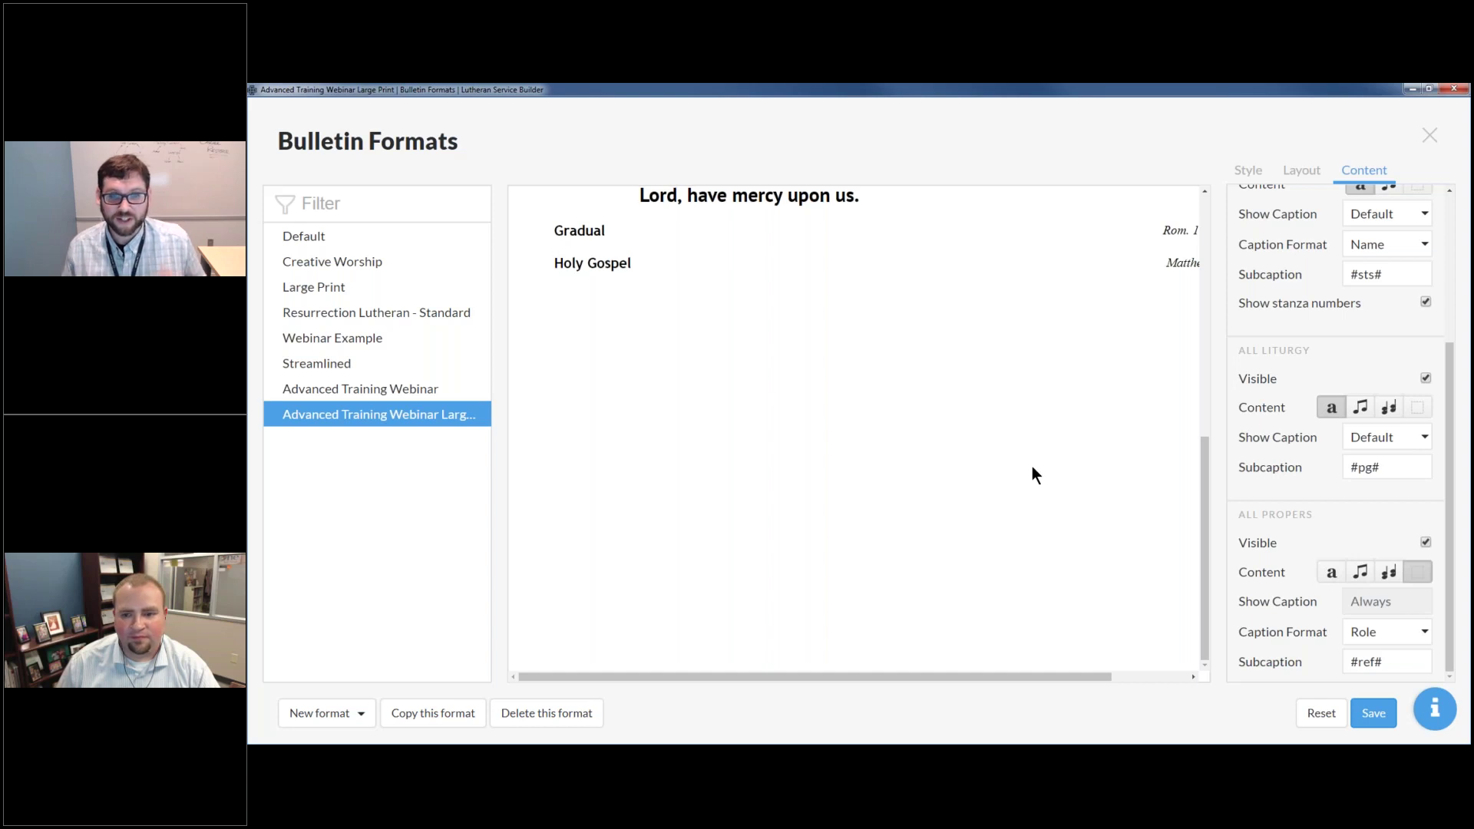
scroll(1032, 467, up, 3)
drag(956, 675, 998, 679)
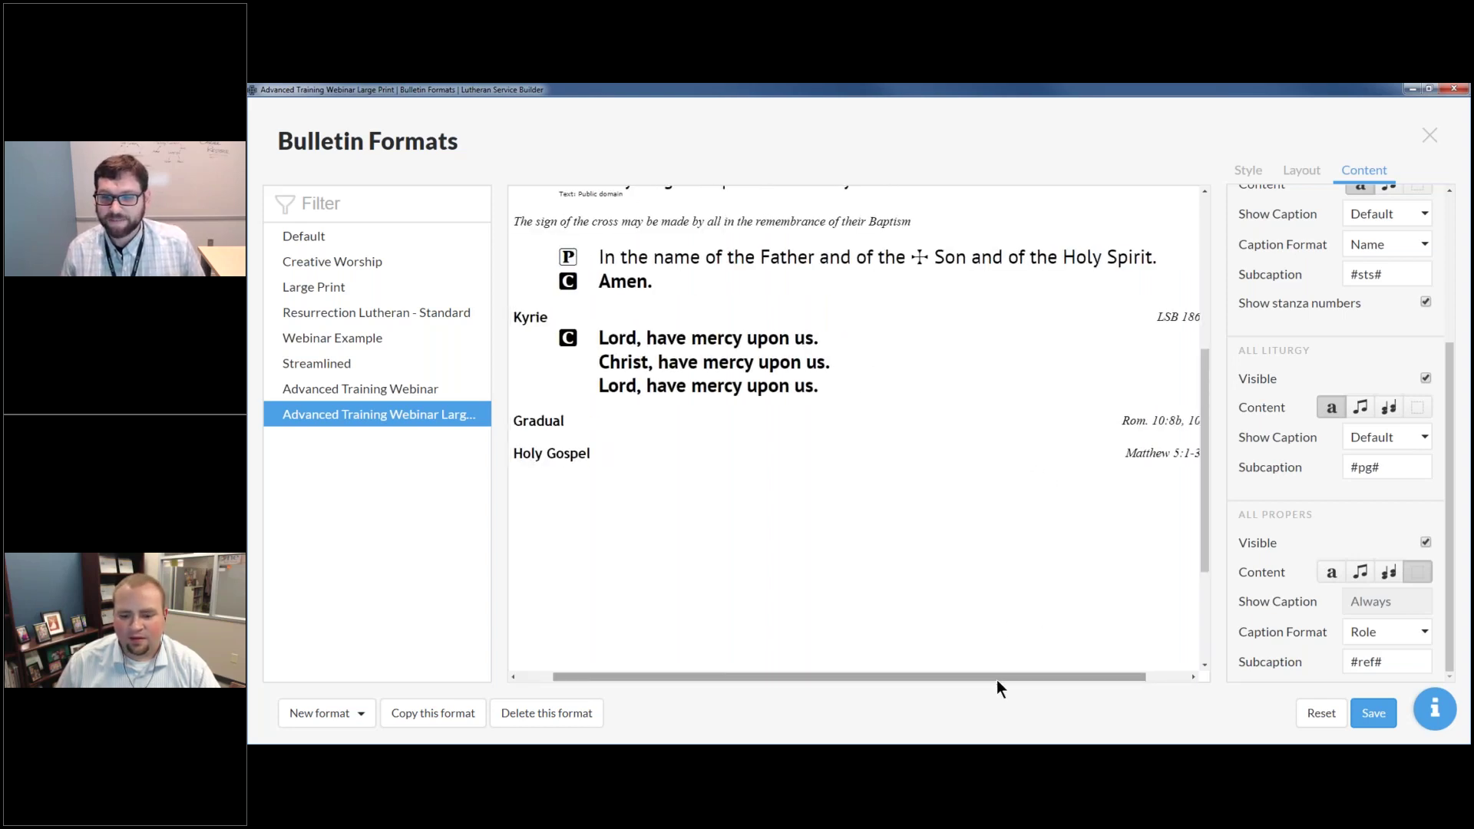
scroll(1007, 606, down, 1)
key(ctrl+minus)
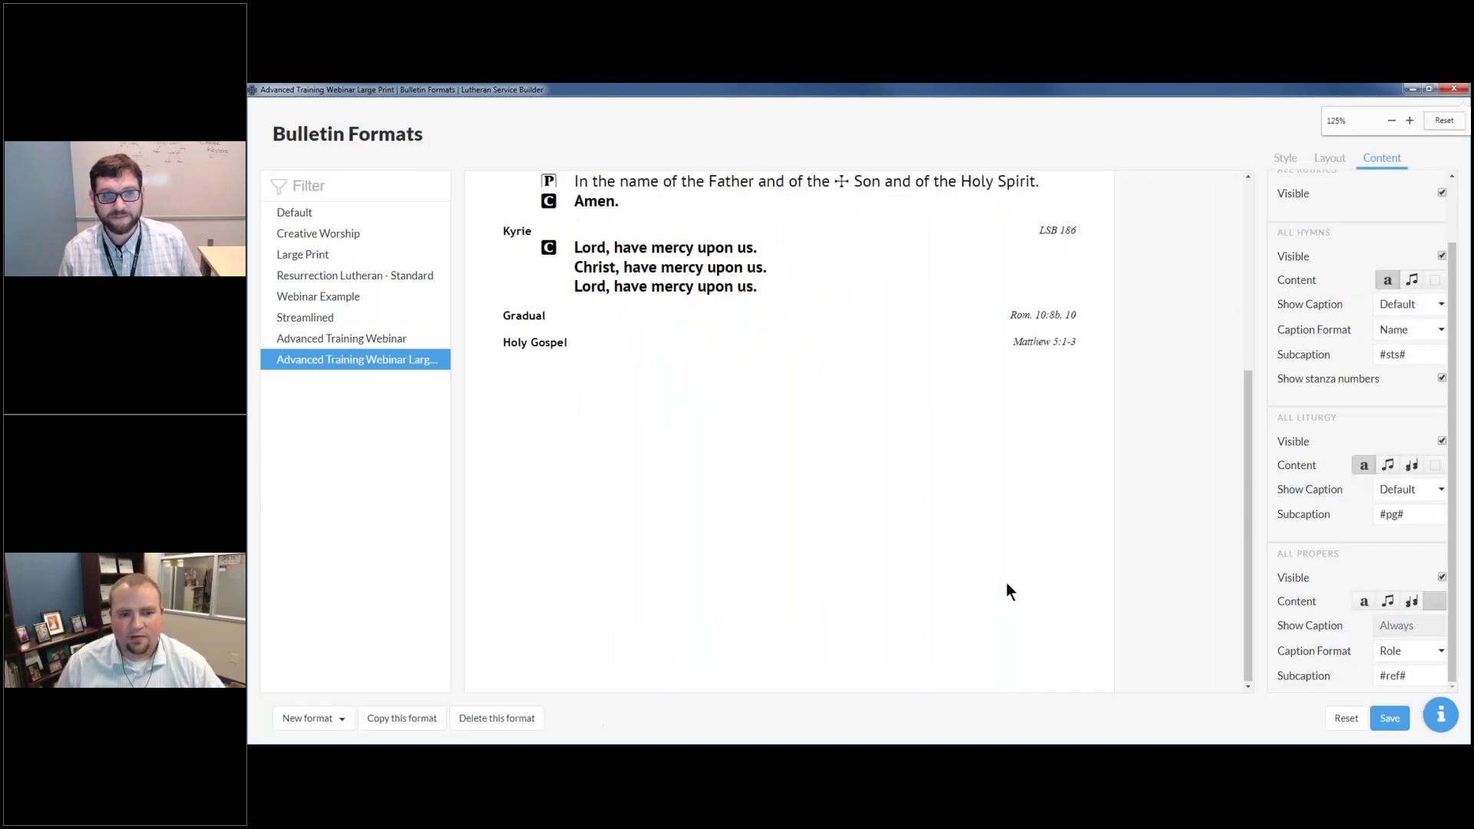
scroll(1005, 581, up, 4)
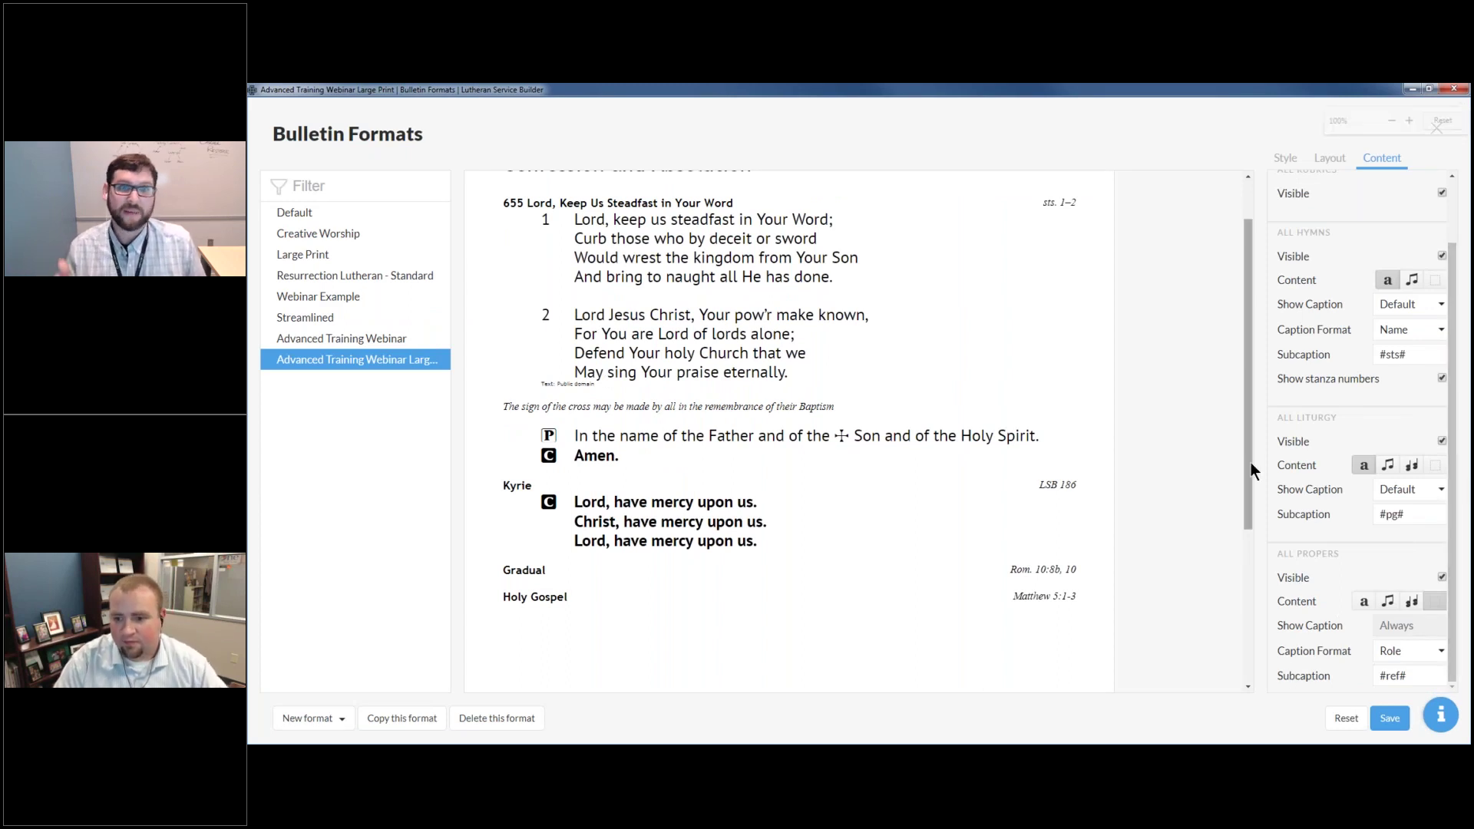
key(ctrl+minus)
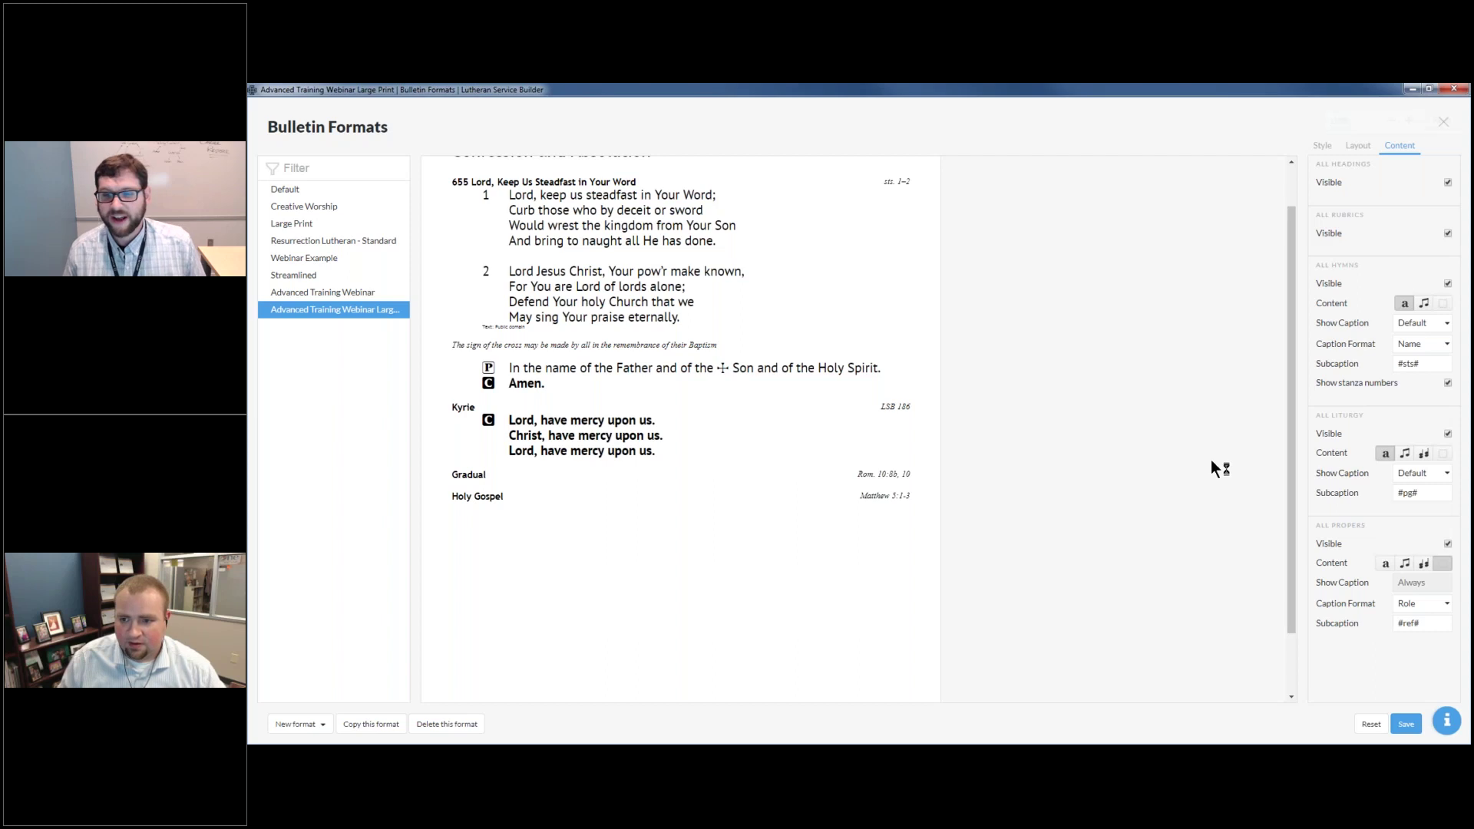
key(ctrl+plus)
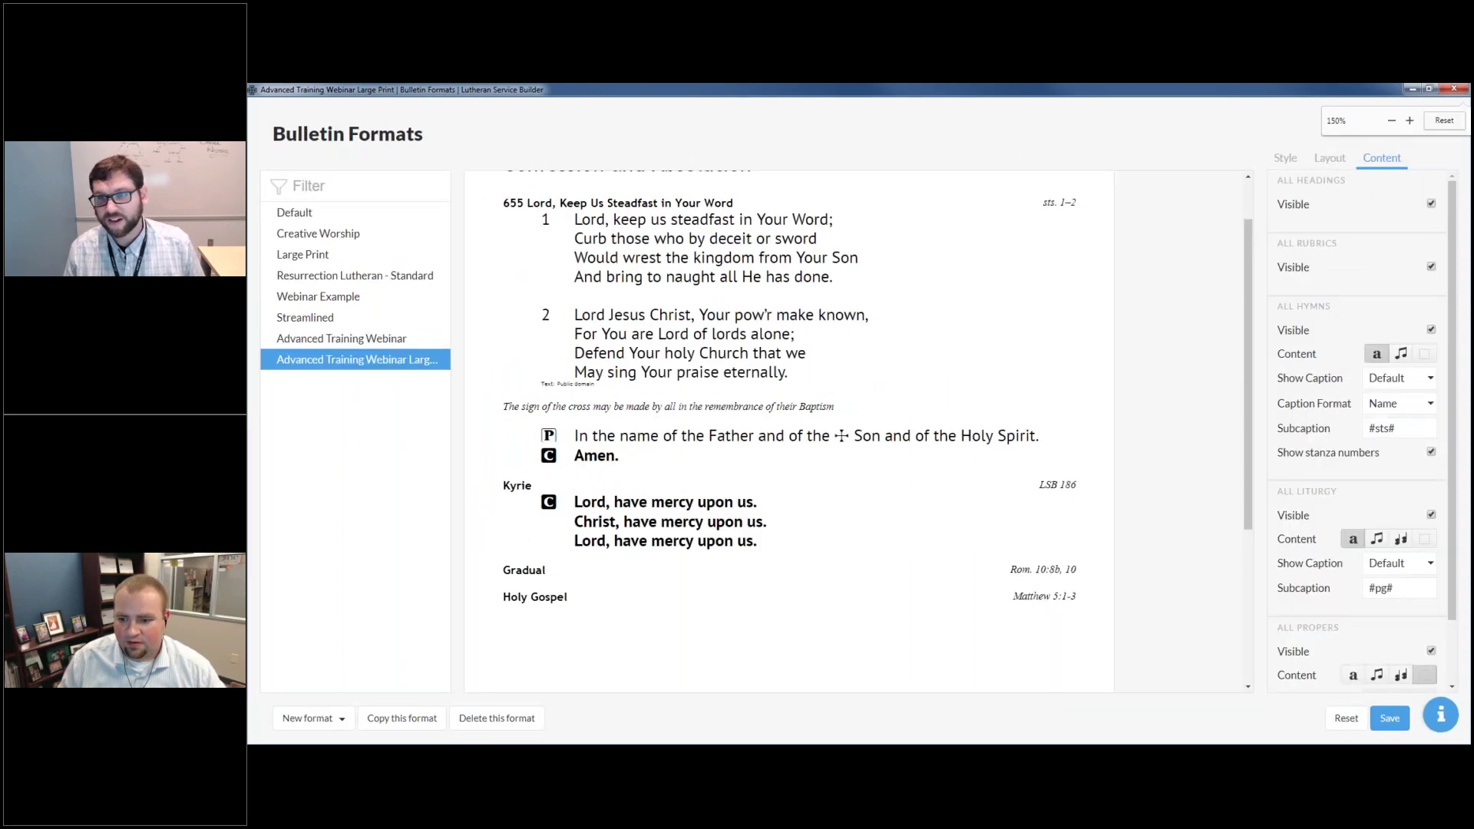
key(ctrl+plus)
Step: Try the Default and Always options of Show Caption for all liturgy and compare the captions and hymnal references in the preview
scroll(1160, 642, down, 2)
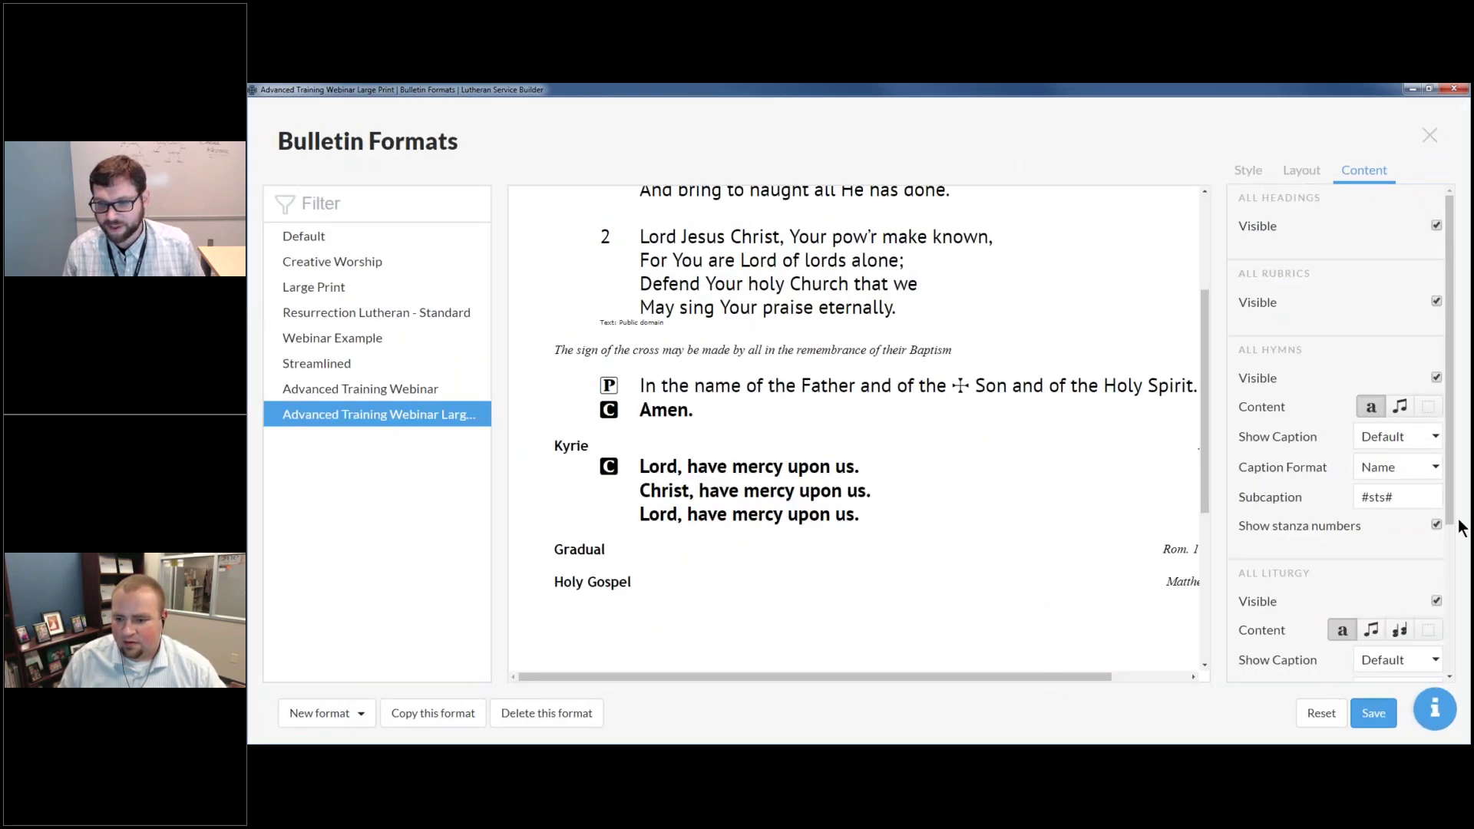
scroll(1449, 551, down, 1)
scroll(1440, 568, down, 2)
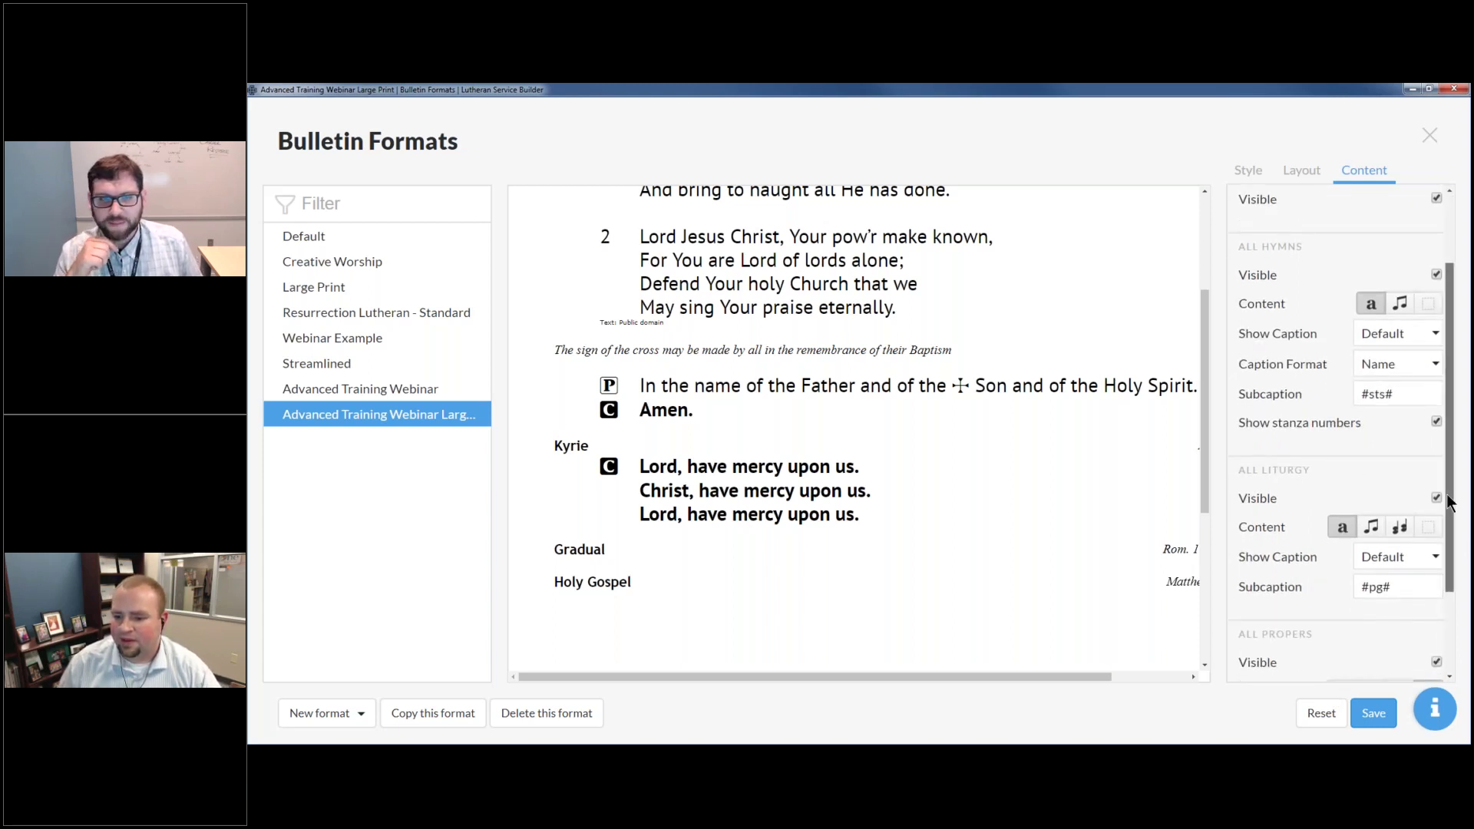
scroll(1441, 551, down, 4)
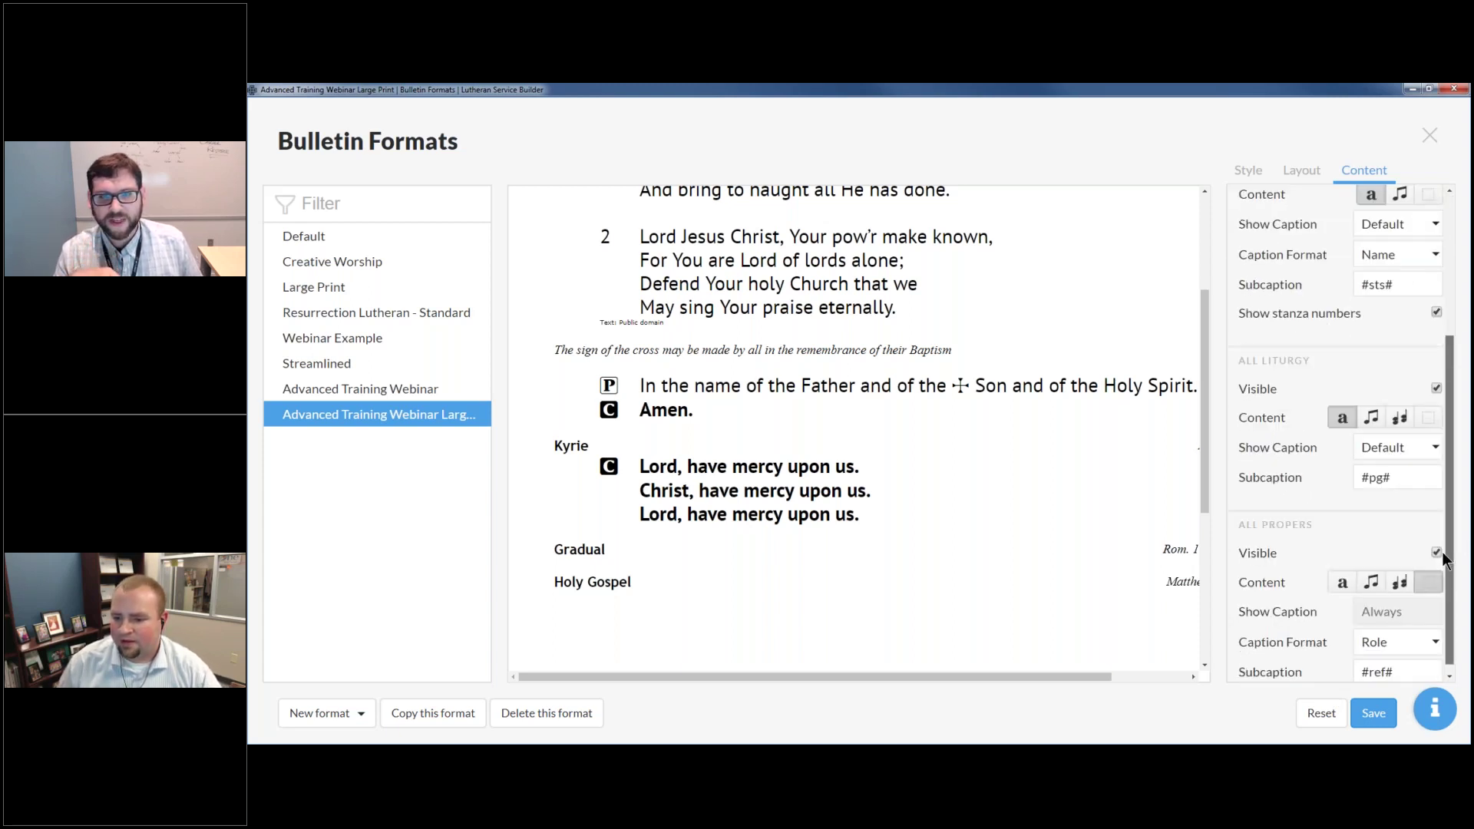
click(1383, 436)
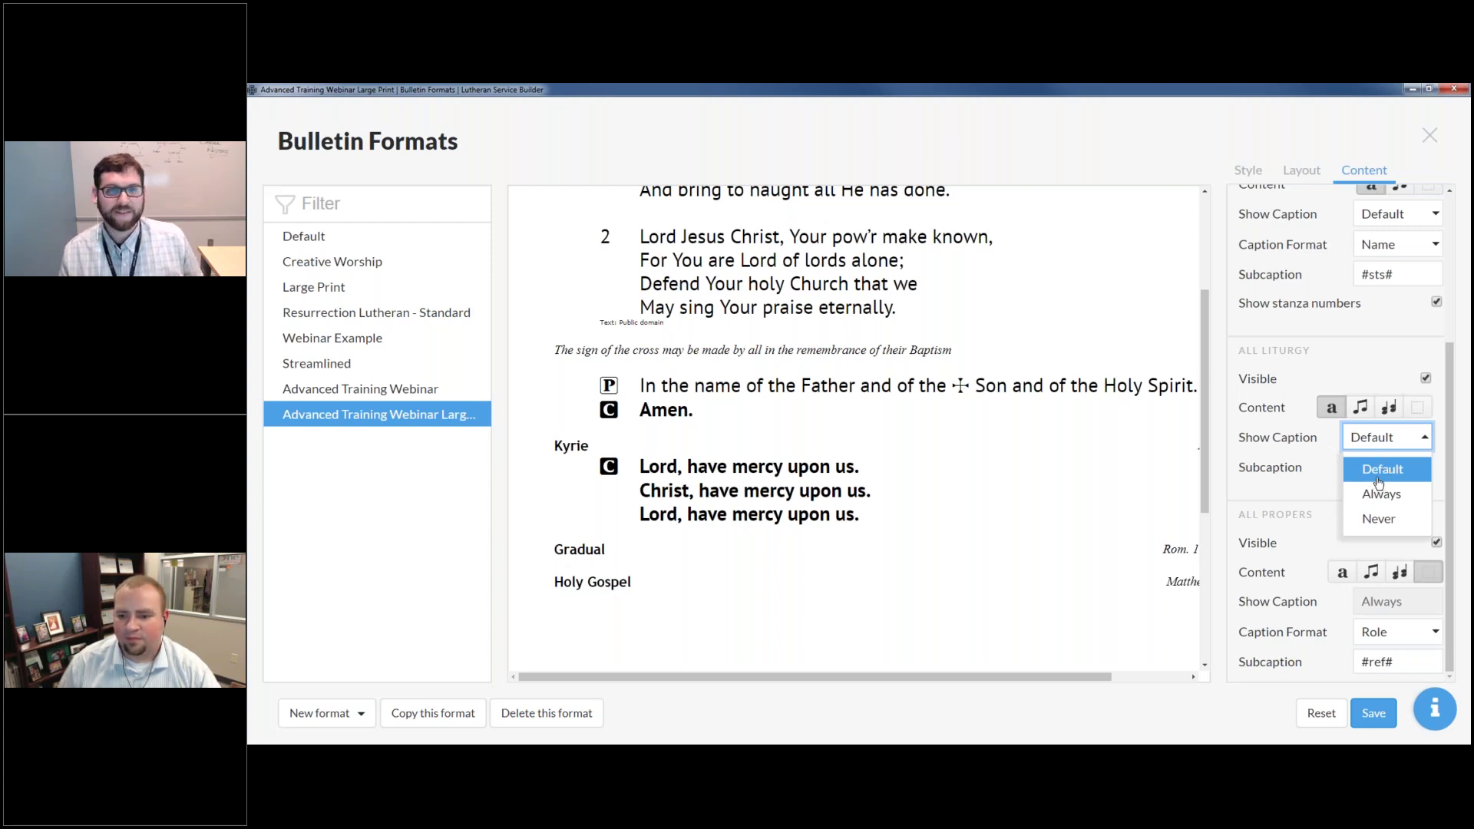
click(1383, 470)
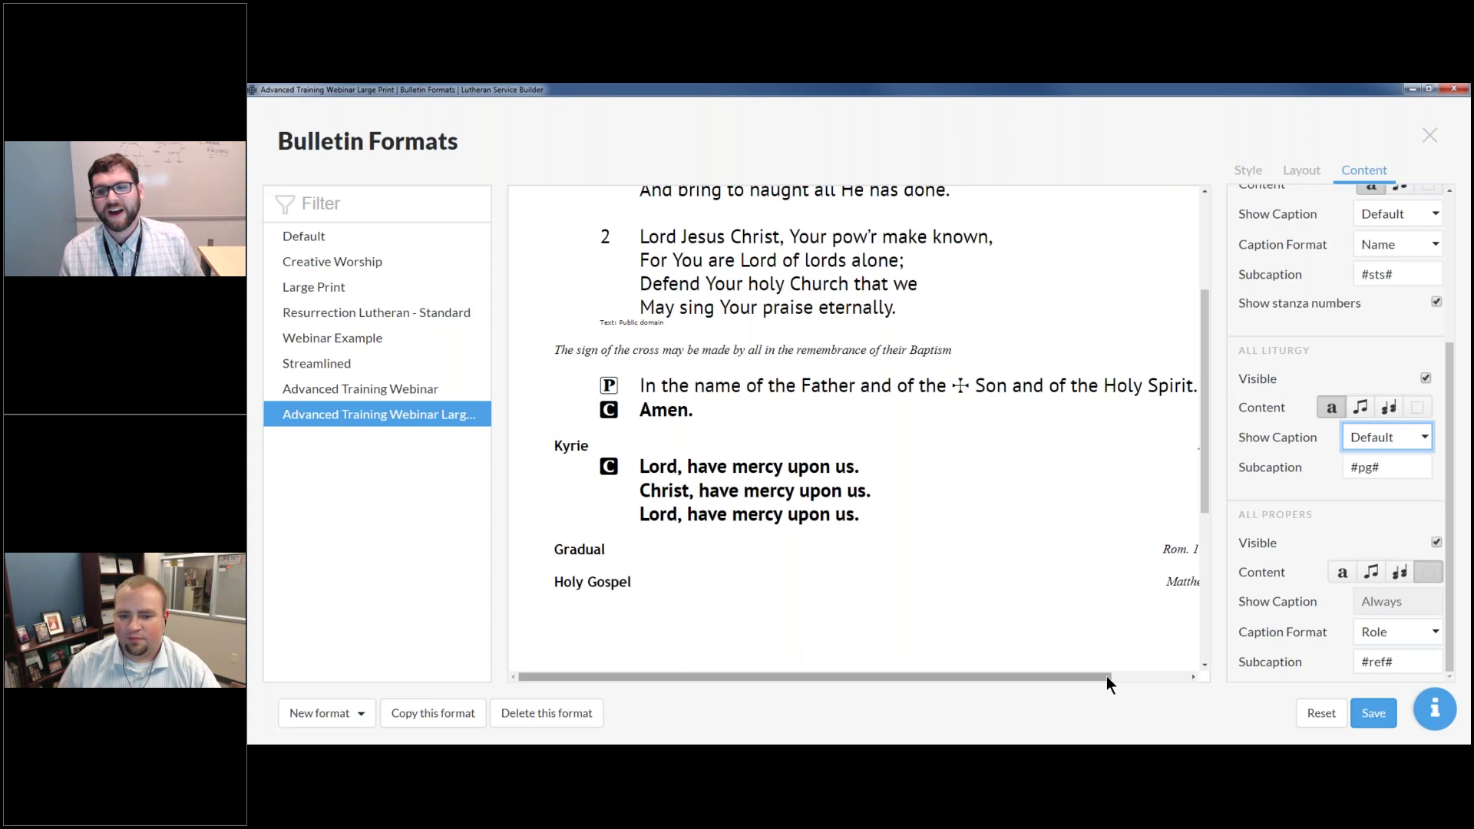
drag(1106, 676, 1196, 644)
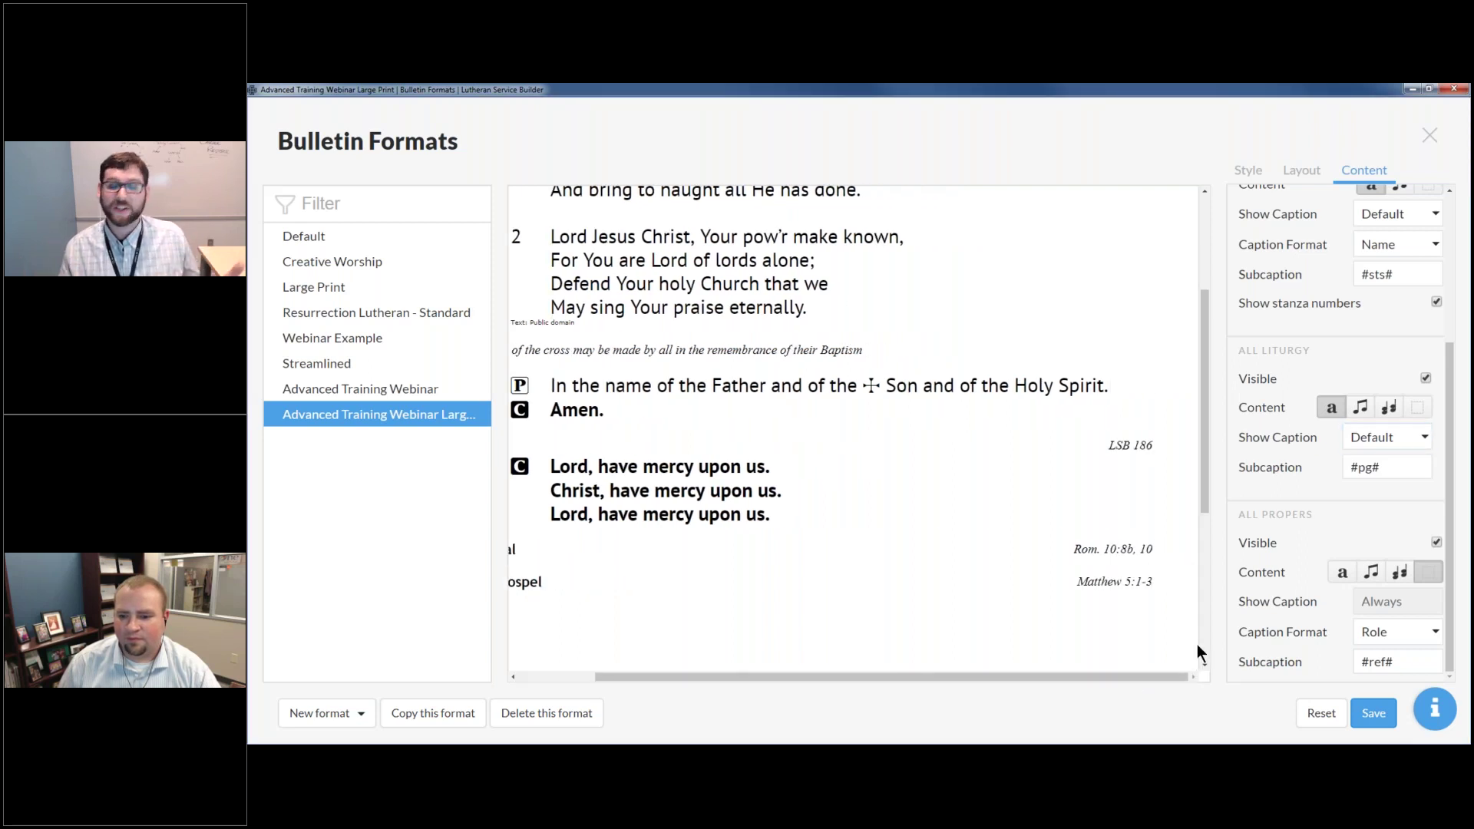
click(1402, 438)
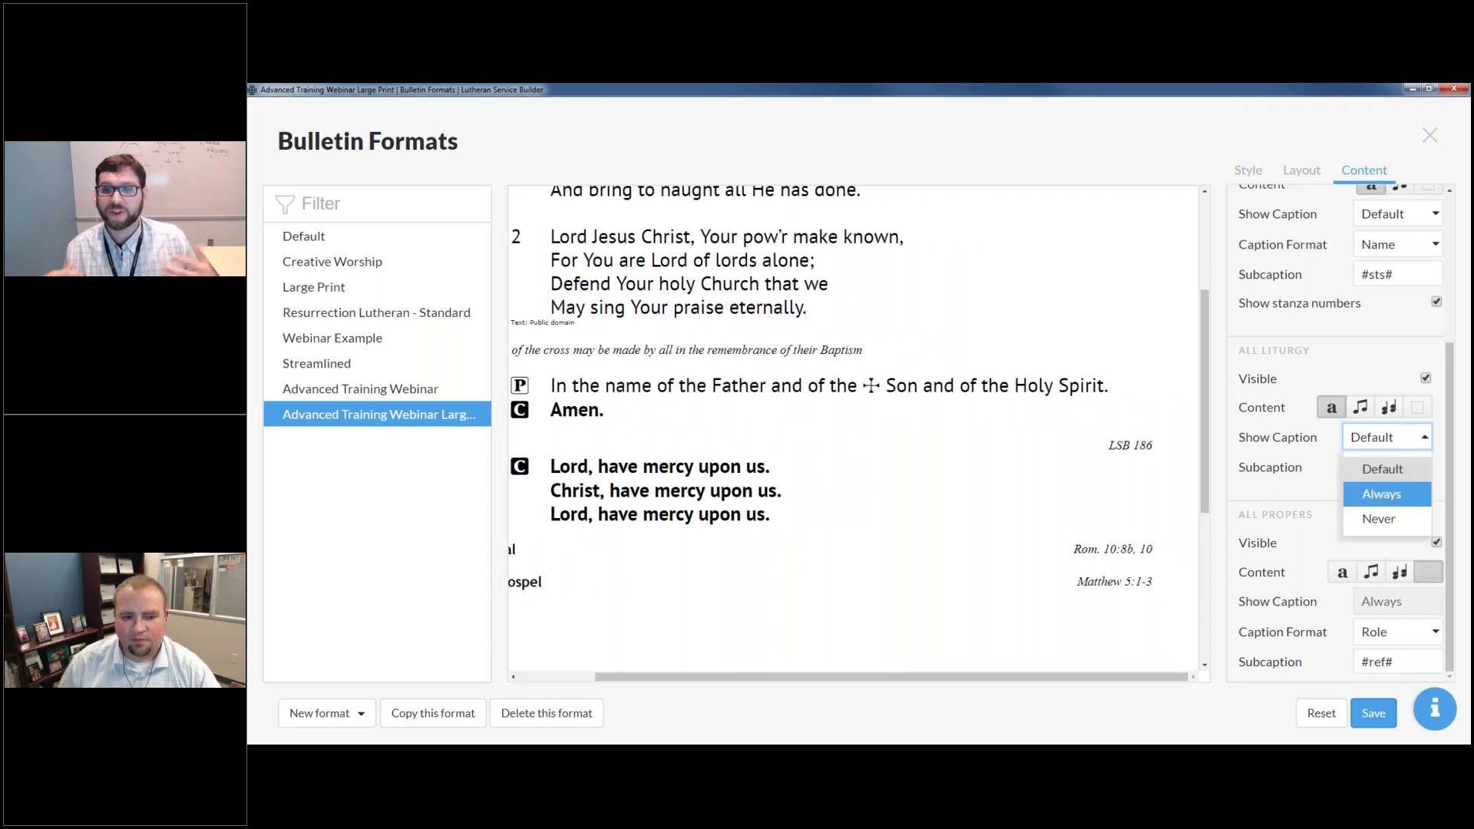
click(1374, 491)
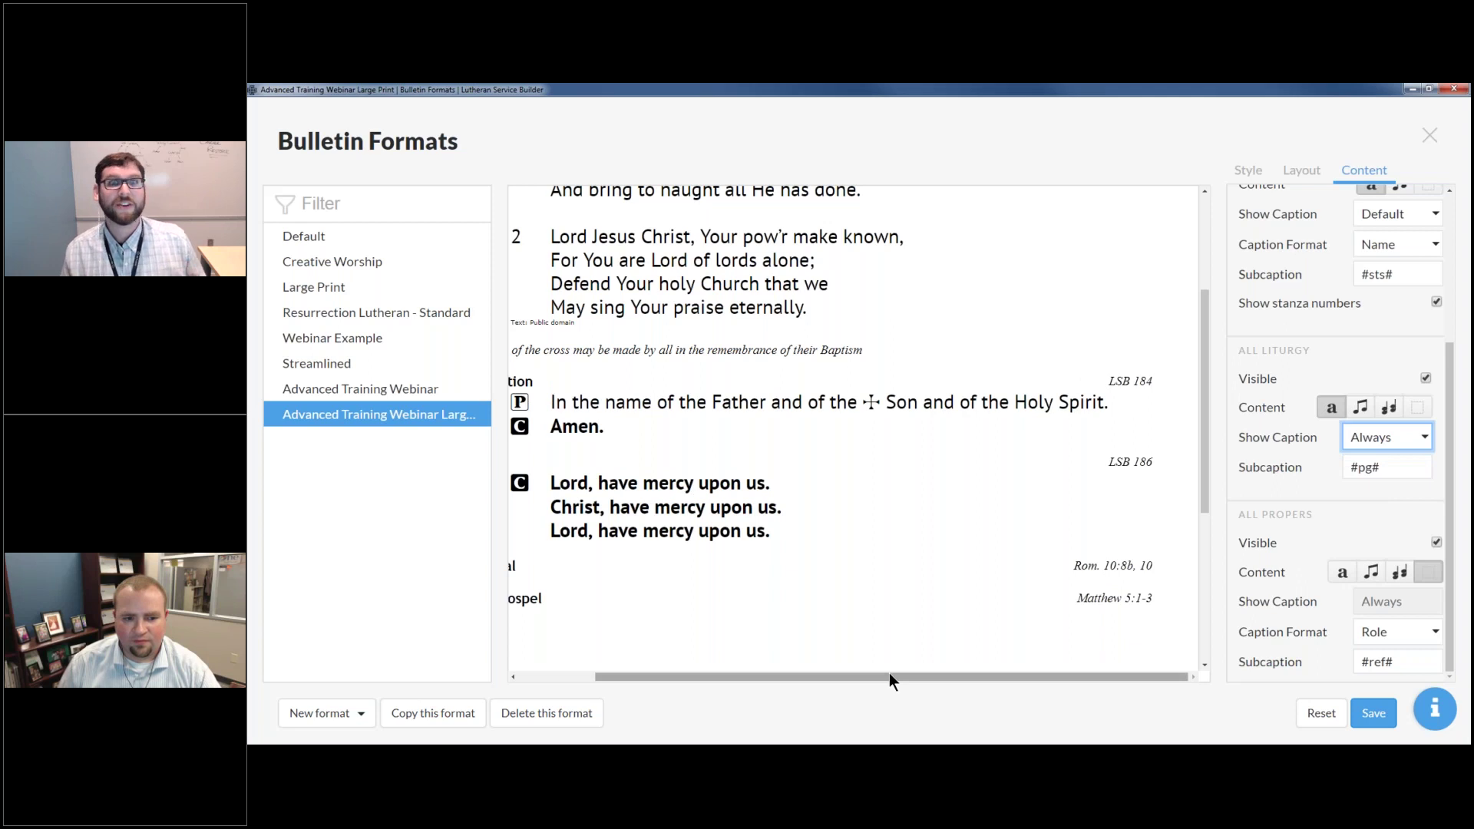
Step: Set Show Caption for all liturgy to Never and check the Invocation and Kyrie in the preview
click(1421, 439)
click(1365, 518)
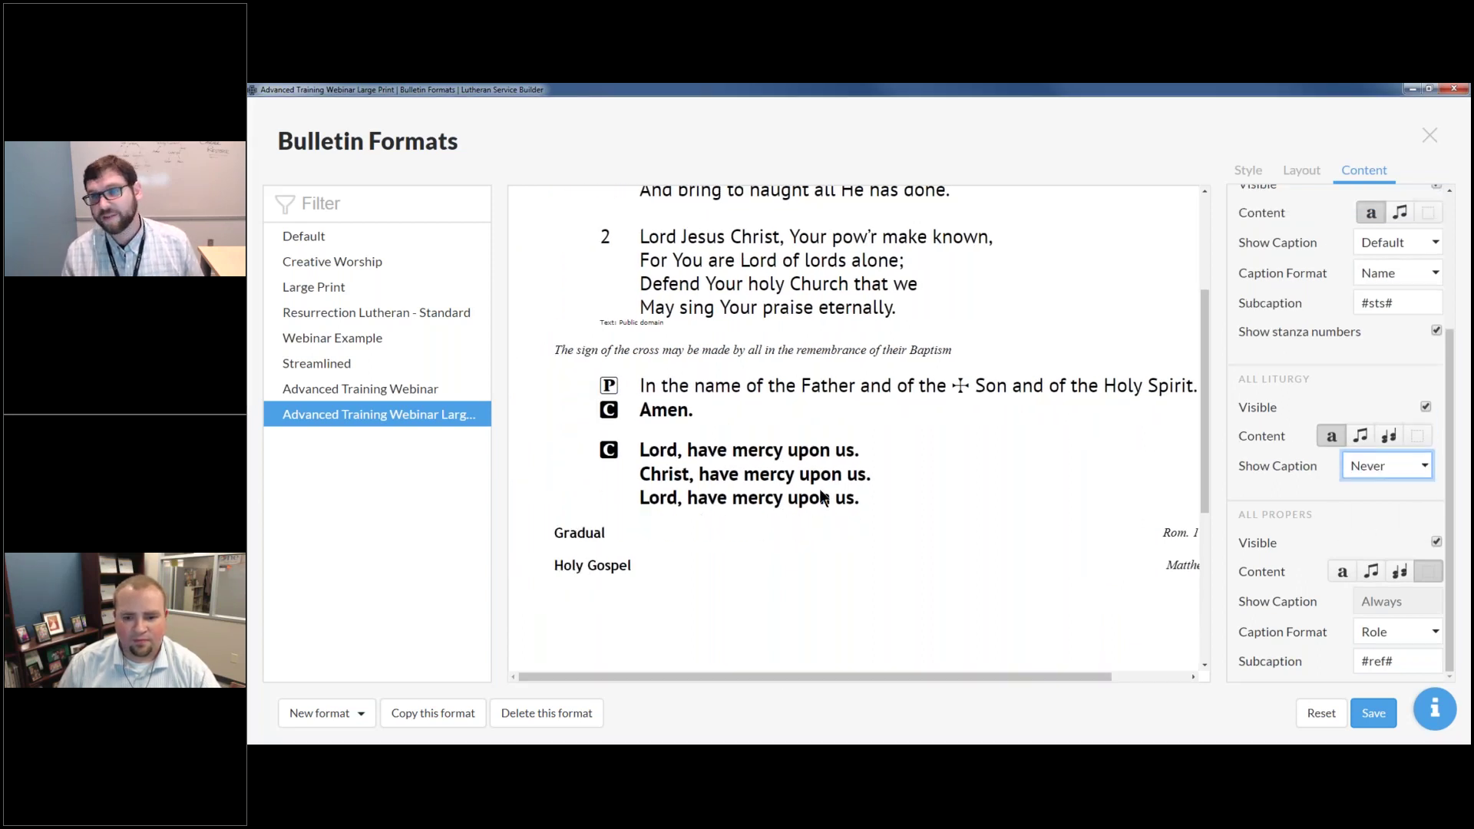
scroll(822, 498, up, 3)
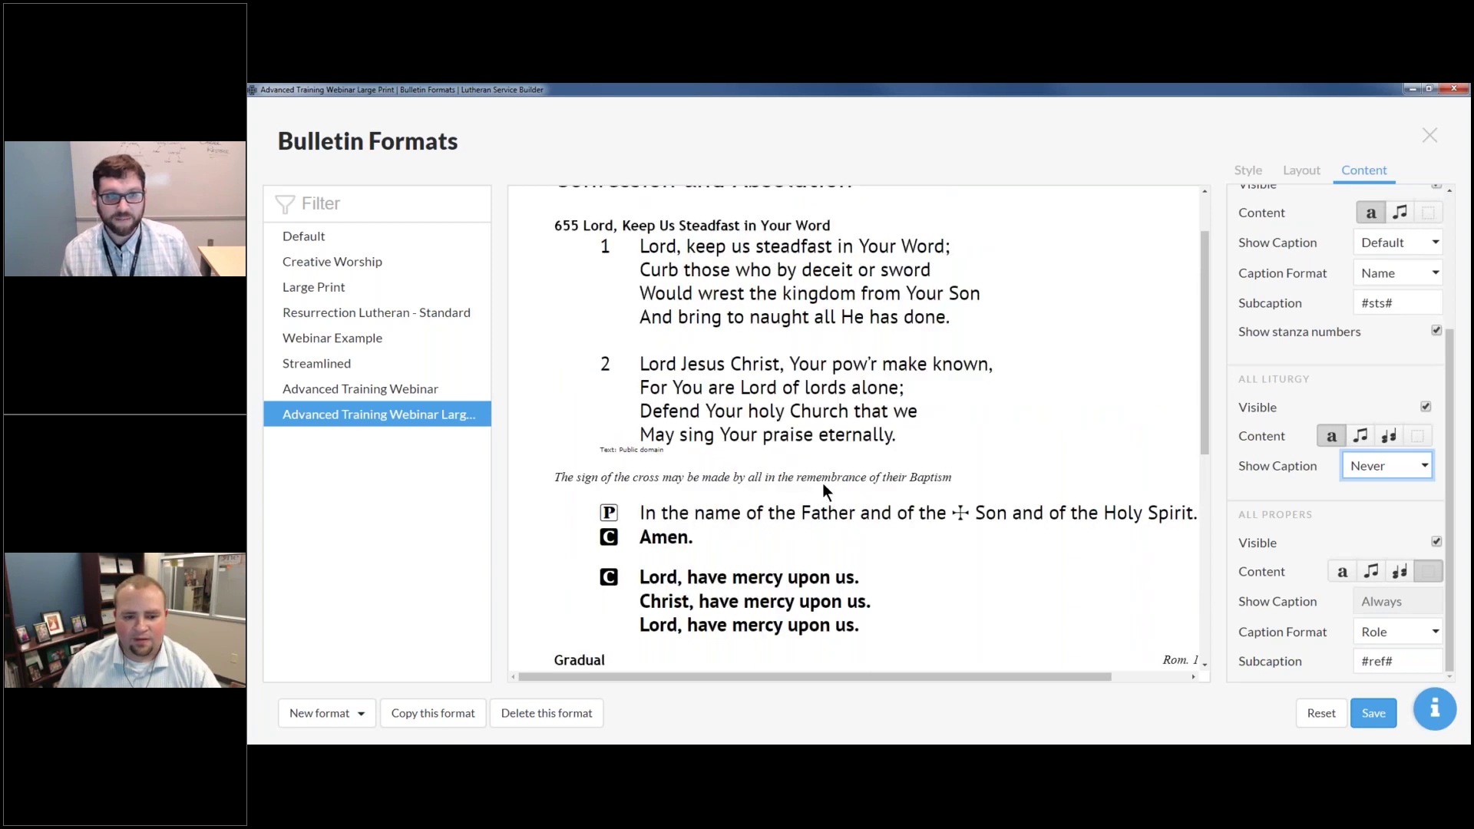
Step: Try the Default option of Show Caption for all liturgy and check the Invocation, Kyrie and propers captions in the preview
click(1410, 468)
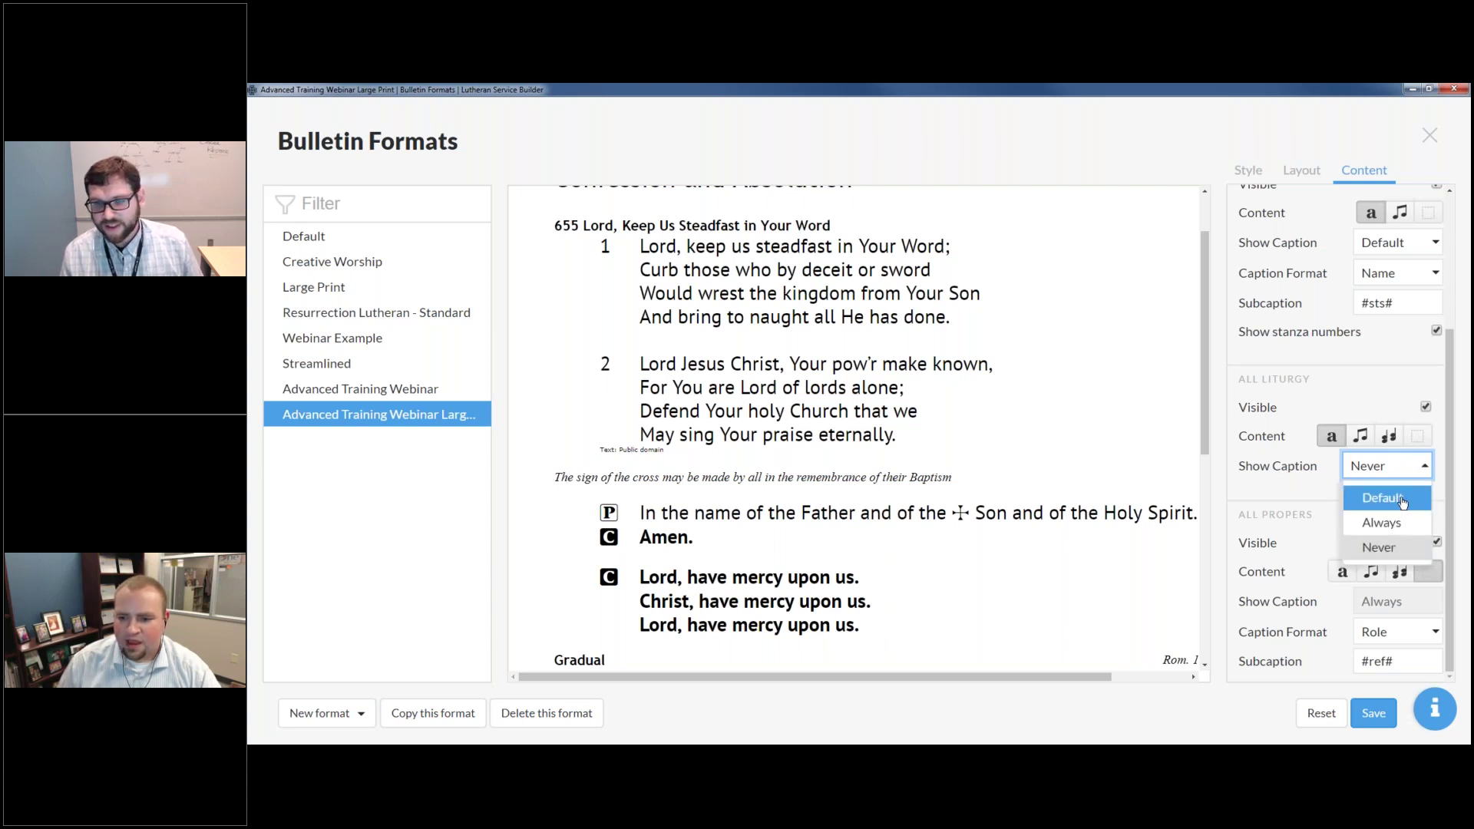
click(1400, 498)
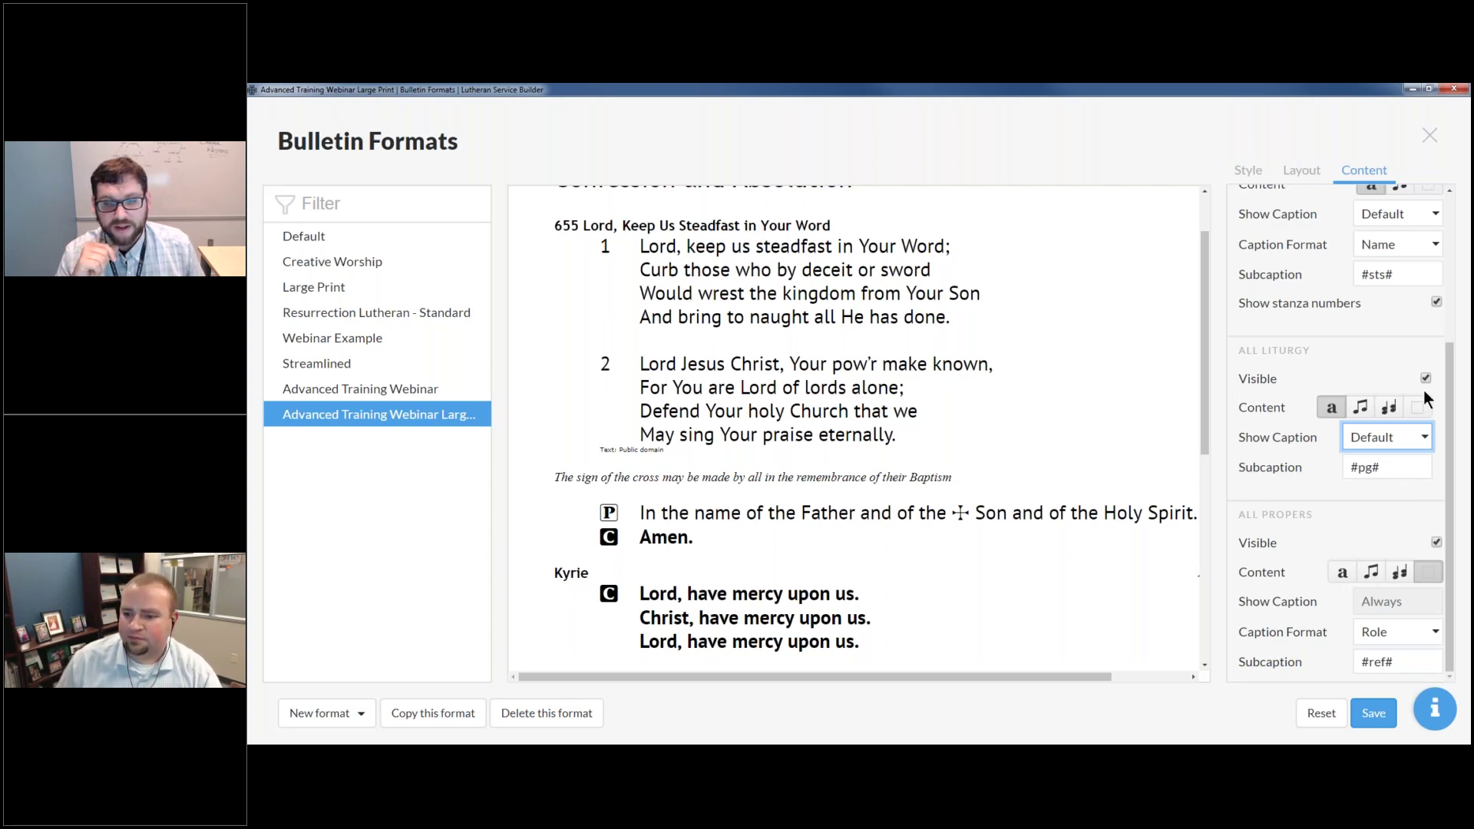
click(1392, 439)
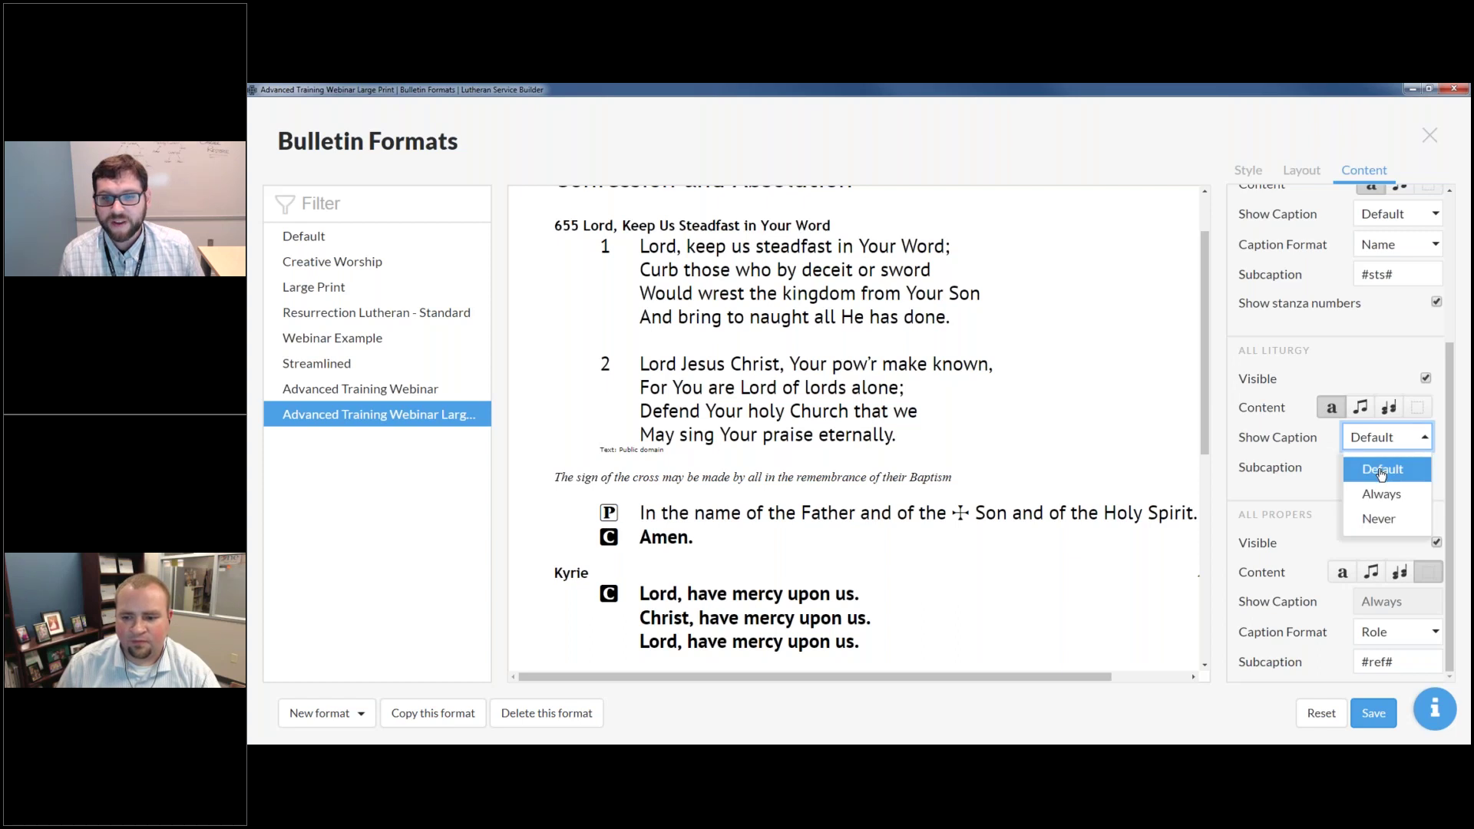
click(1380, 473)
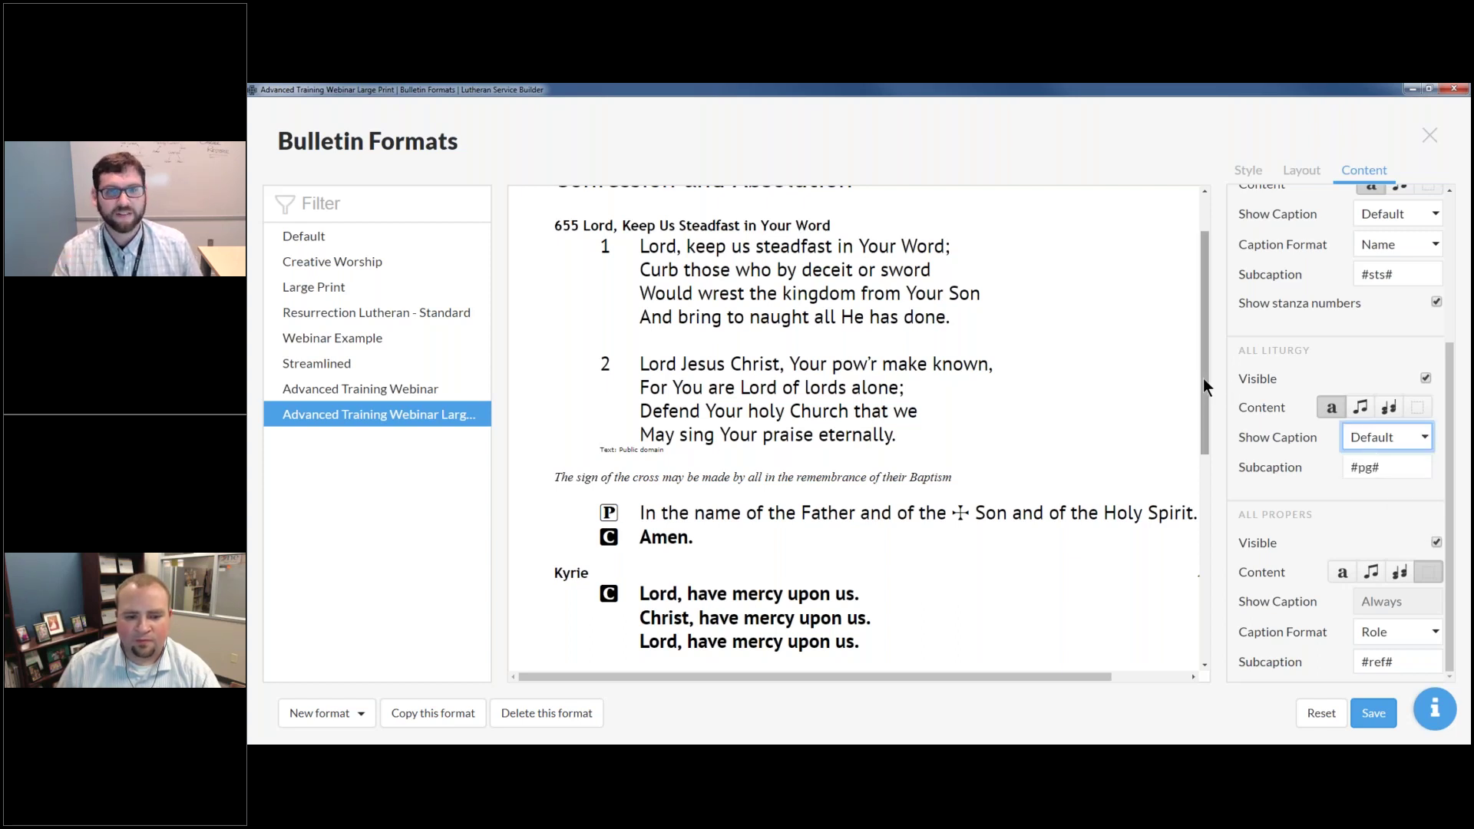
drag(1204, 379, 1208, 420)
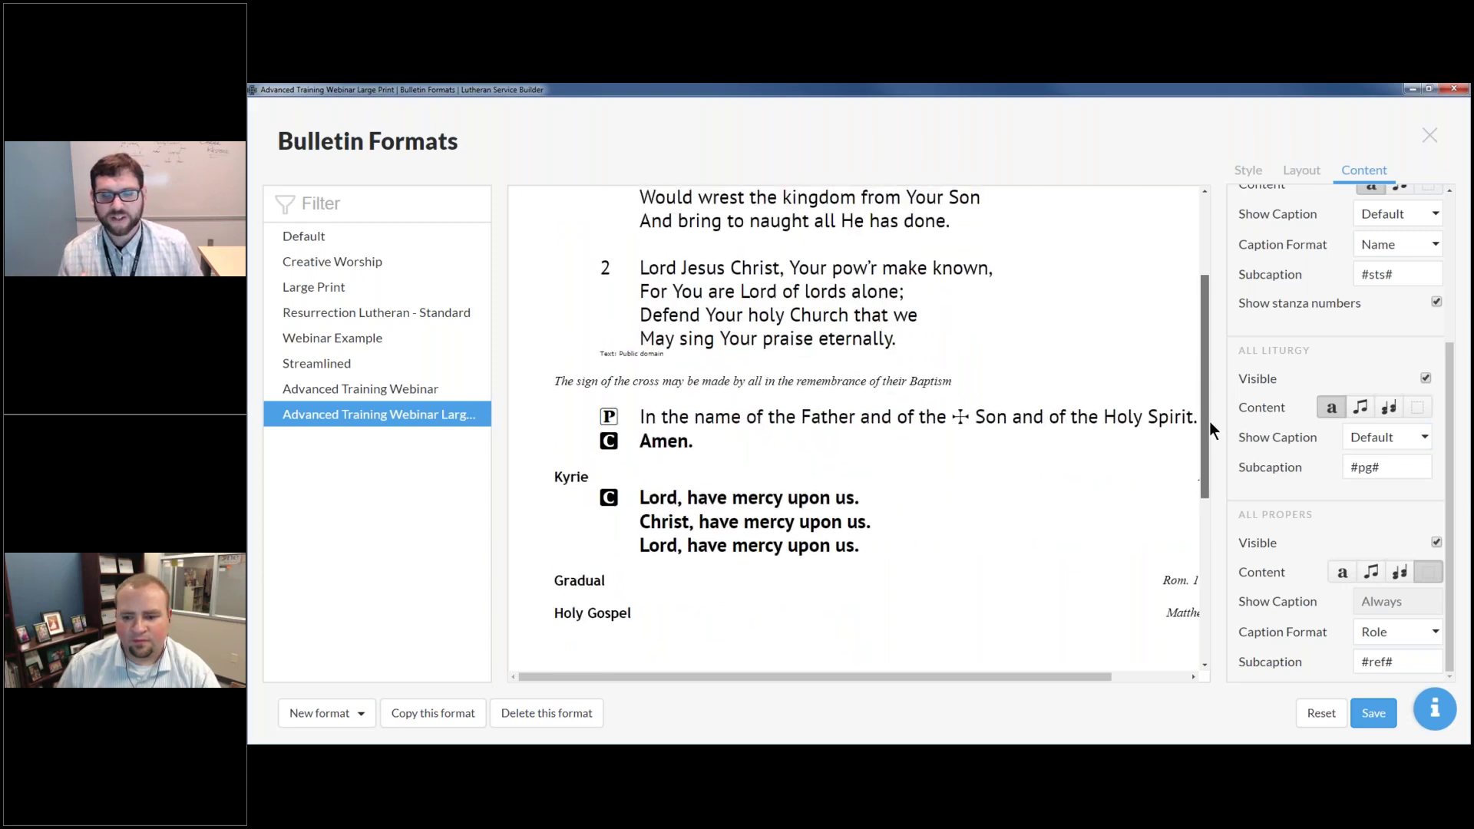
Step: Set the content of all propers to Text and Show Caption for all liturgy to Always
click(1345, 571)
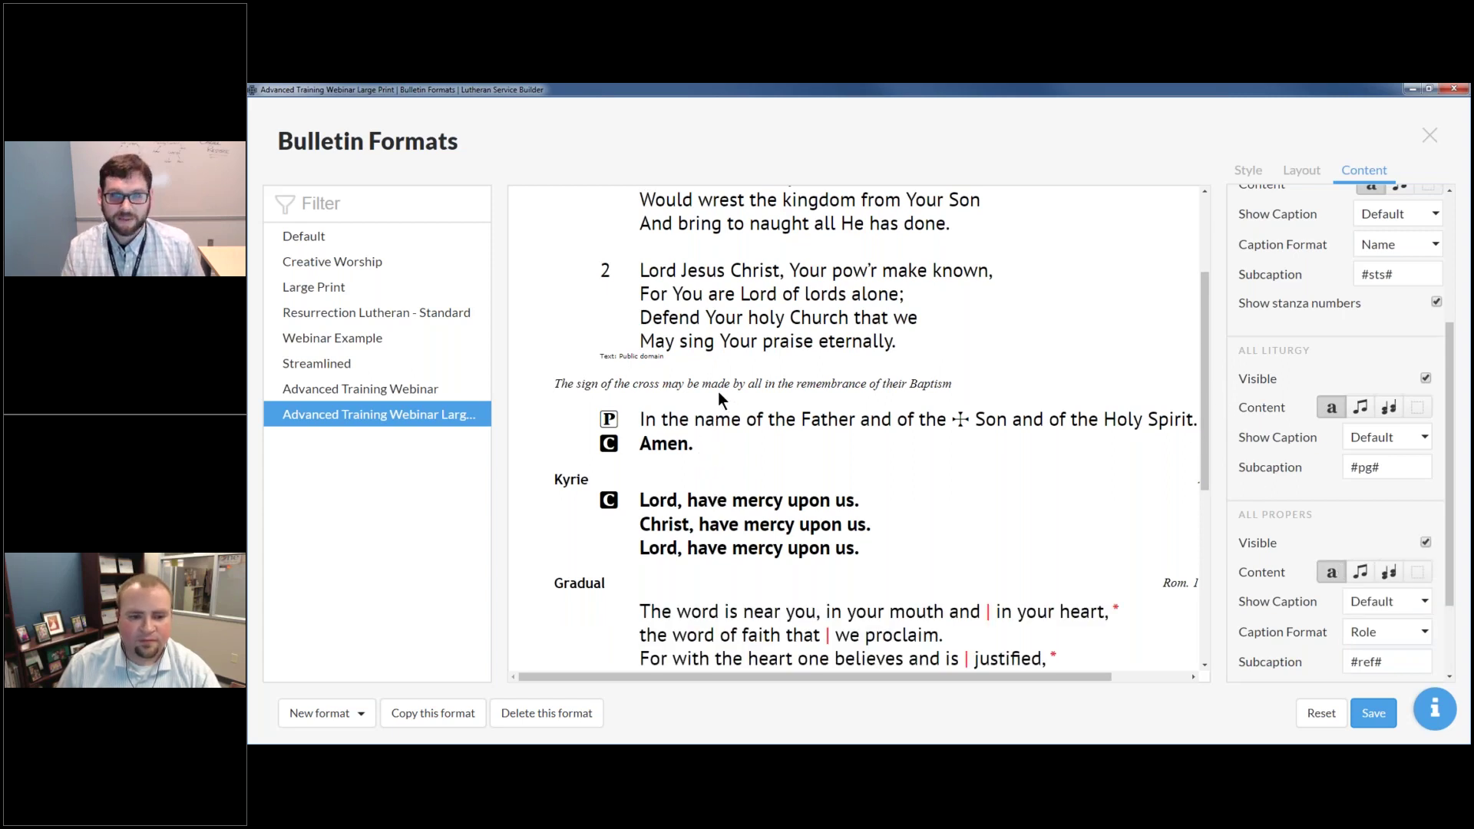
click(1416, 442)
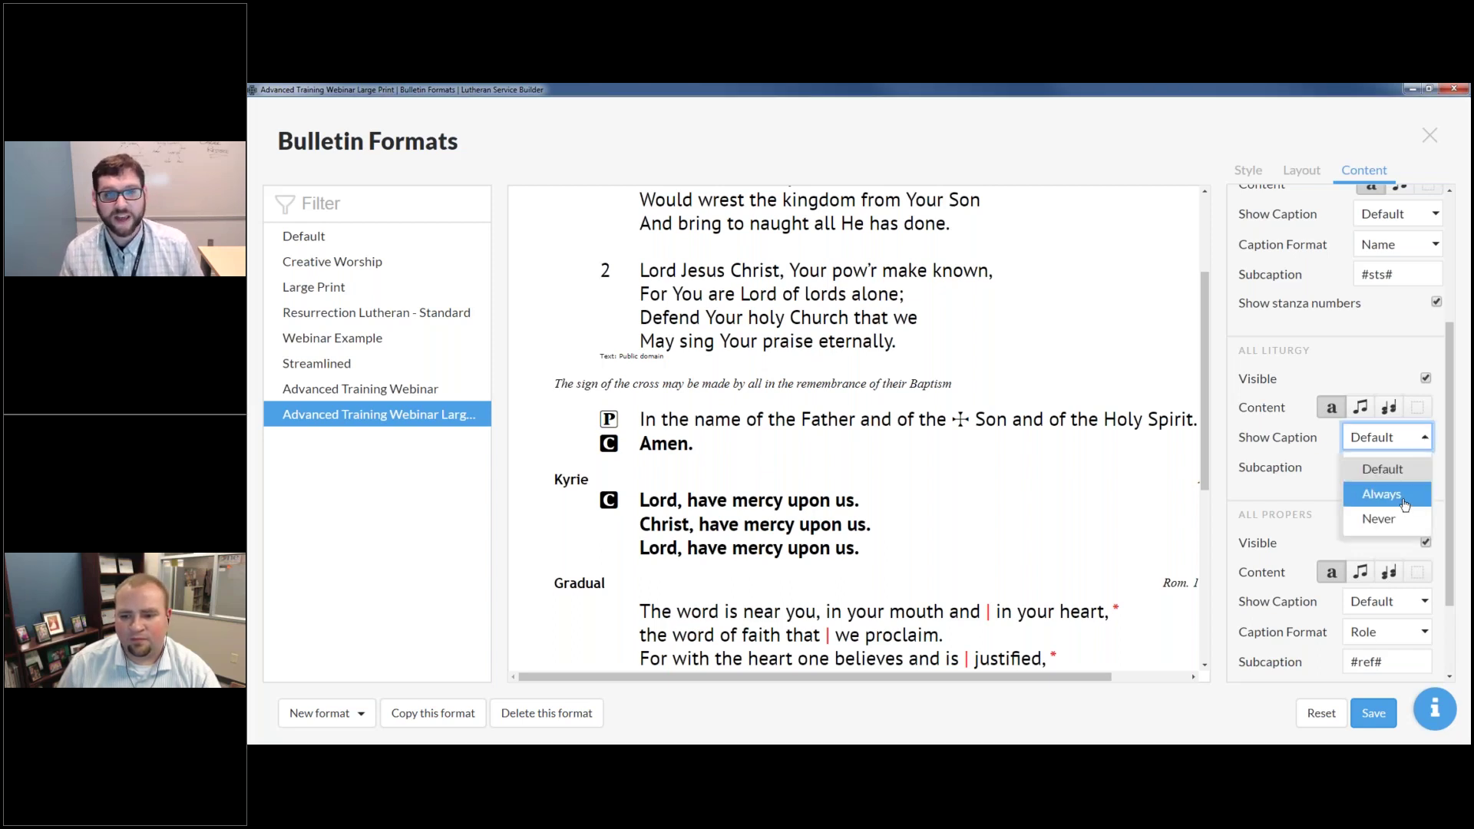
click(1403, 497)
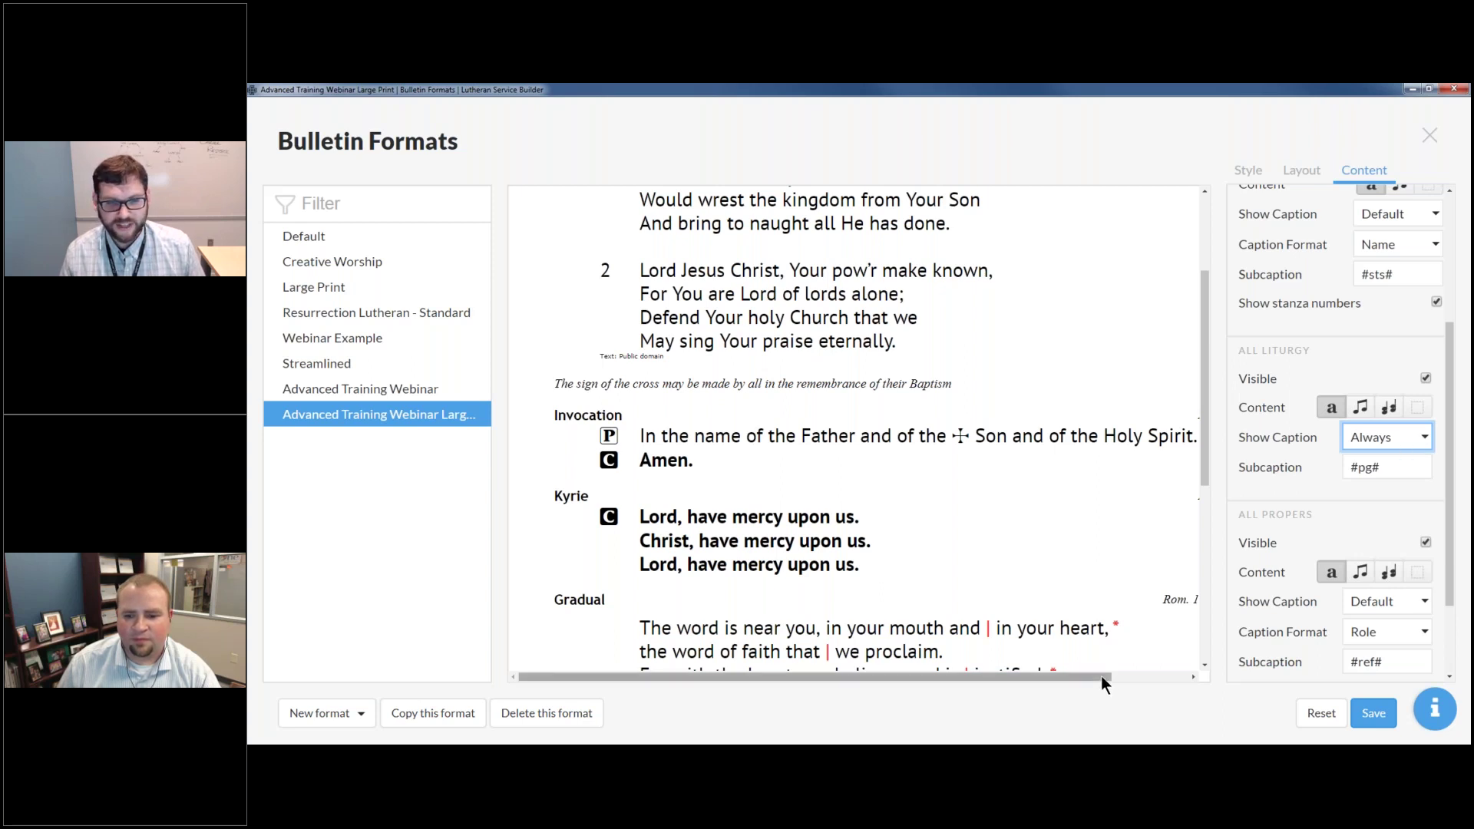
click(1162, 675)
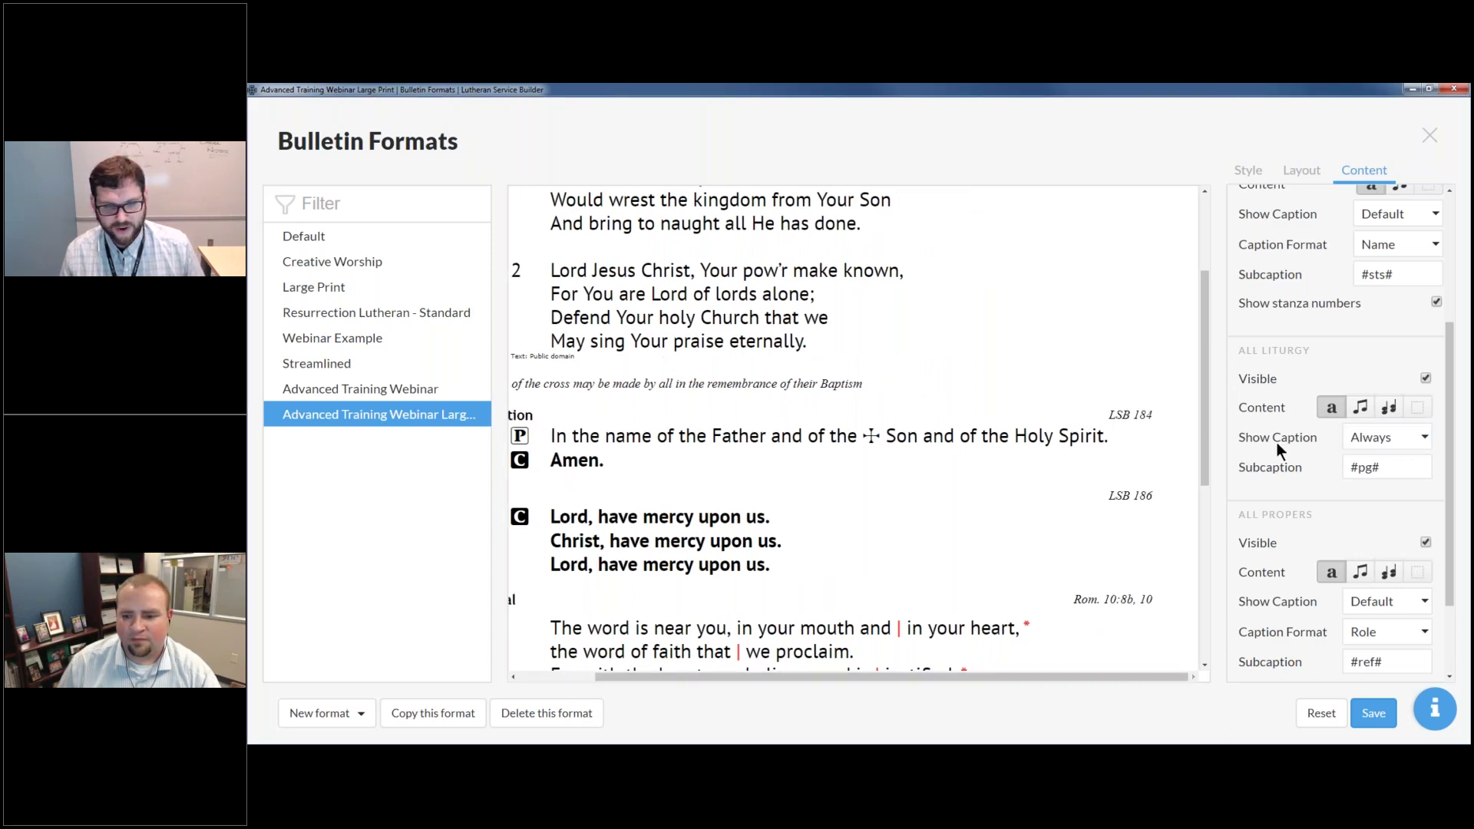
Step: Compare the #pg# subcaption code for all liturgy with the preview's page references, and switch to the Subcaptions slide
click(1390, 466)
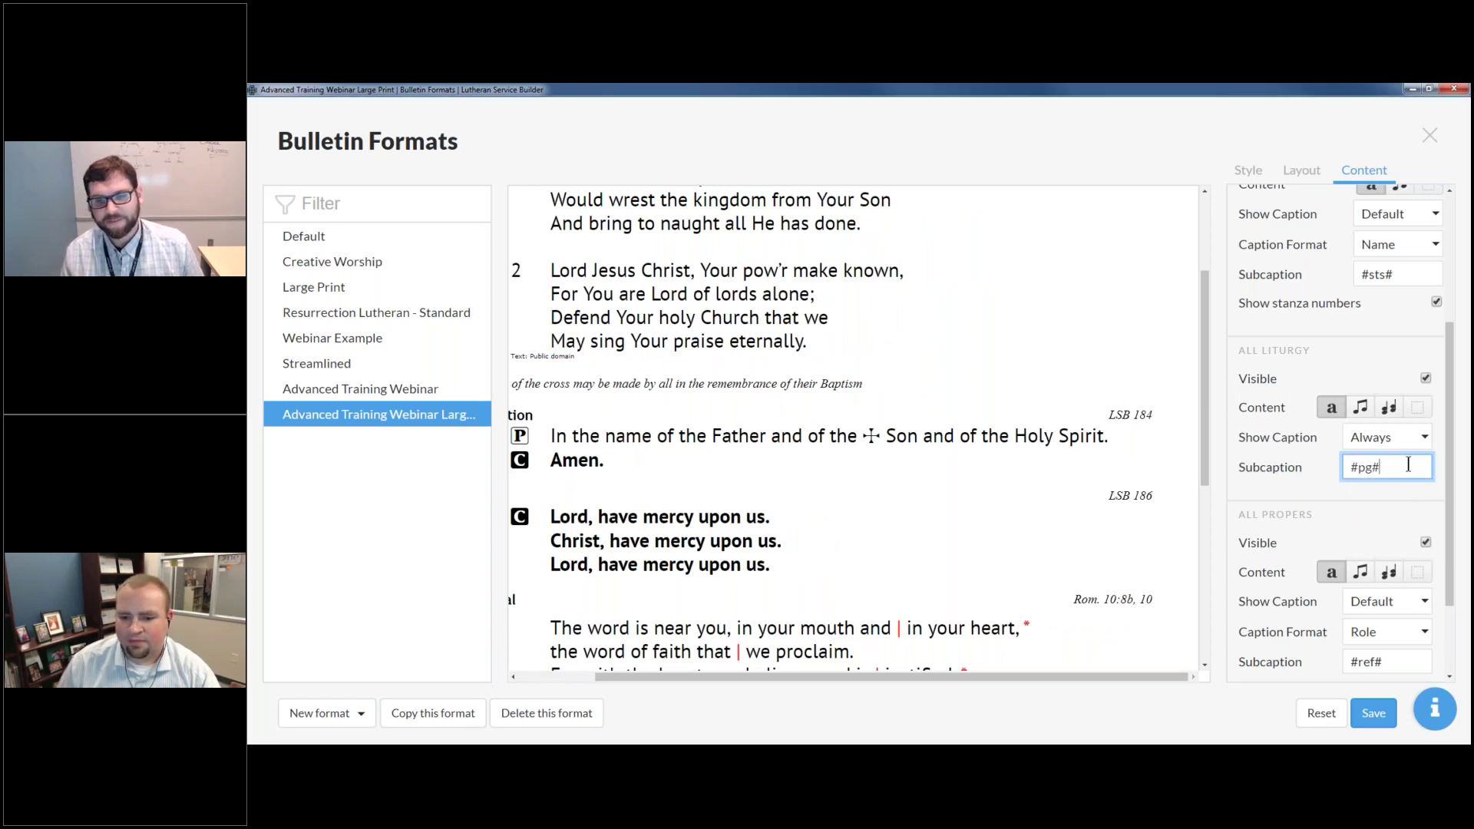
drag(1045, 679, 1033, 678)
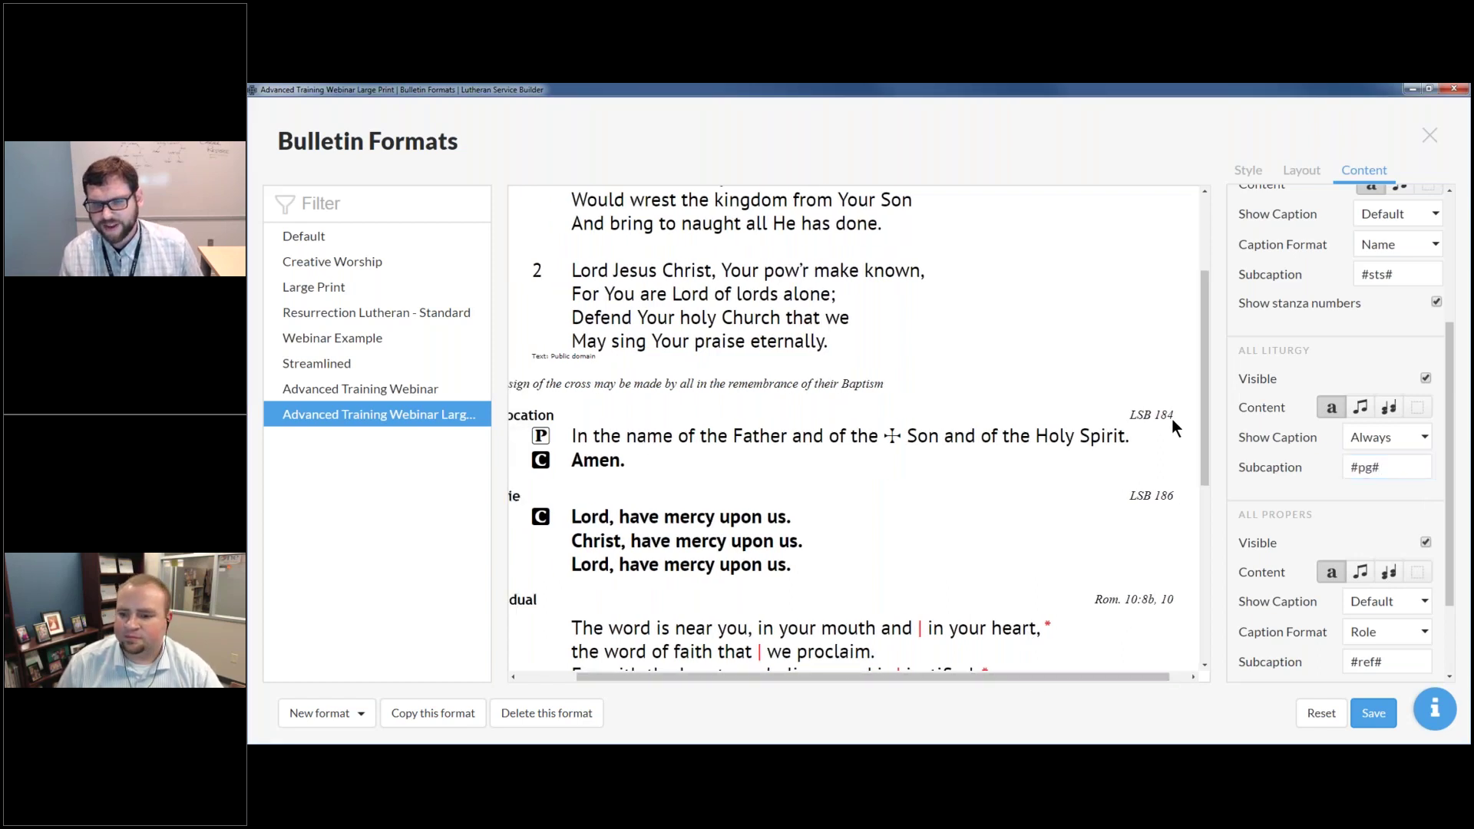
click(1410, 470)
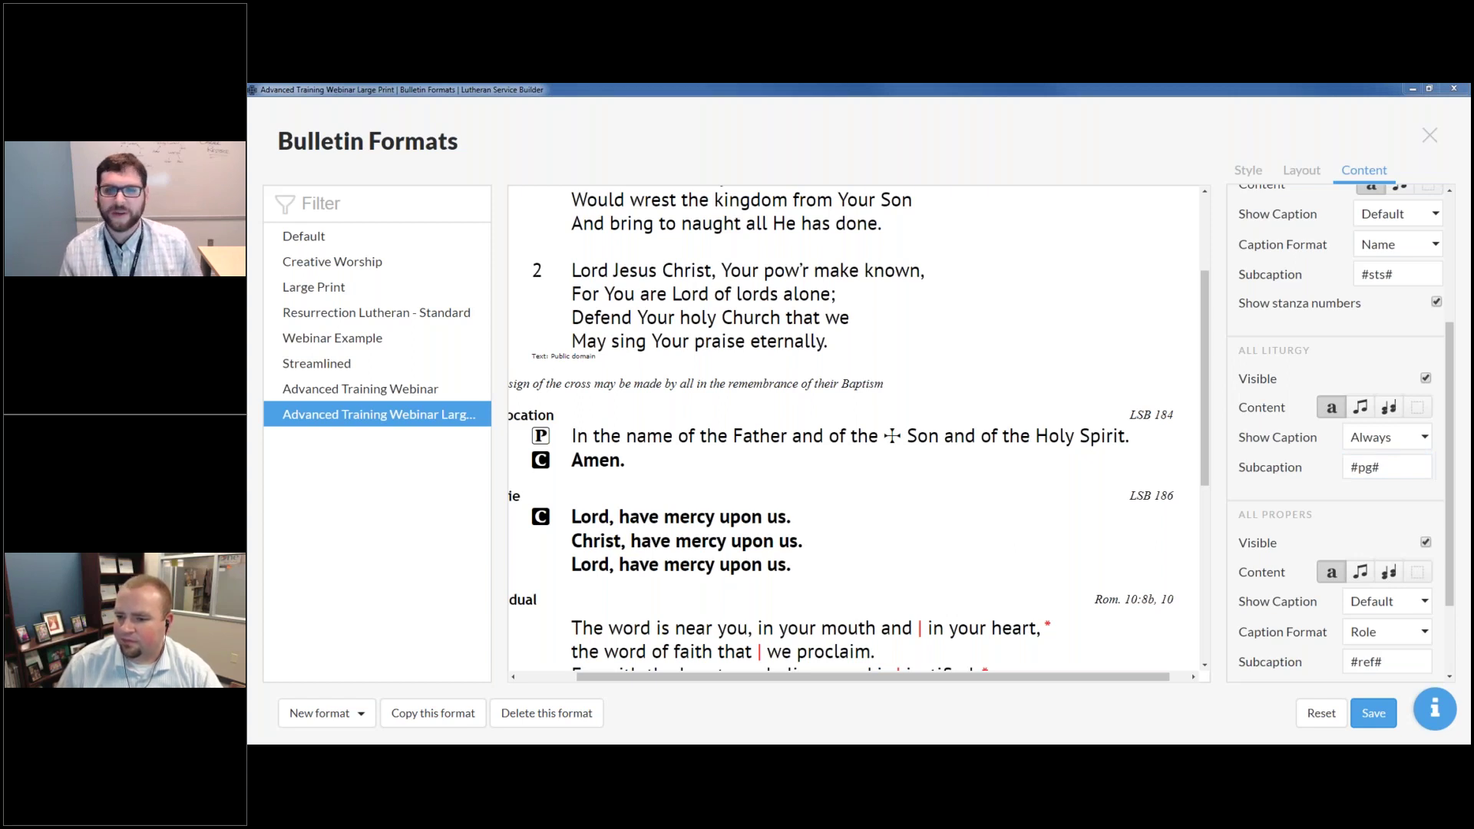
click(1420, 447)
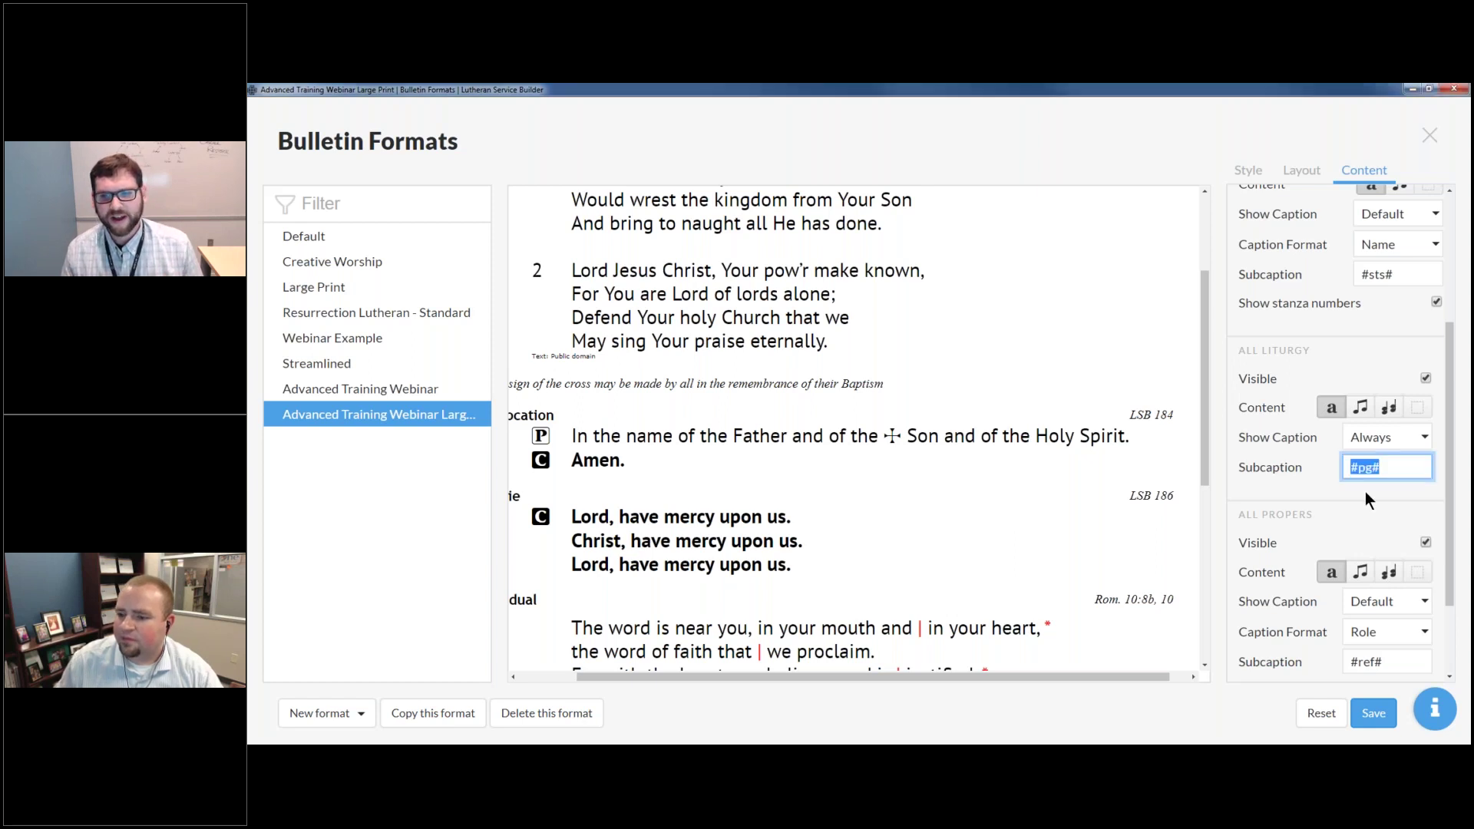
scroll(1390, 430, down, 1)
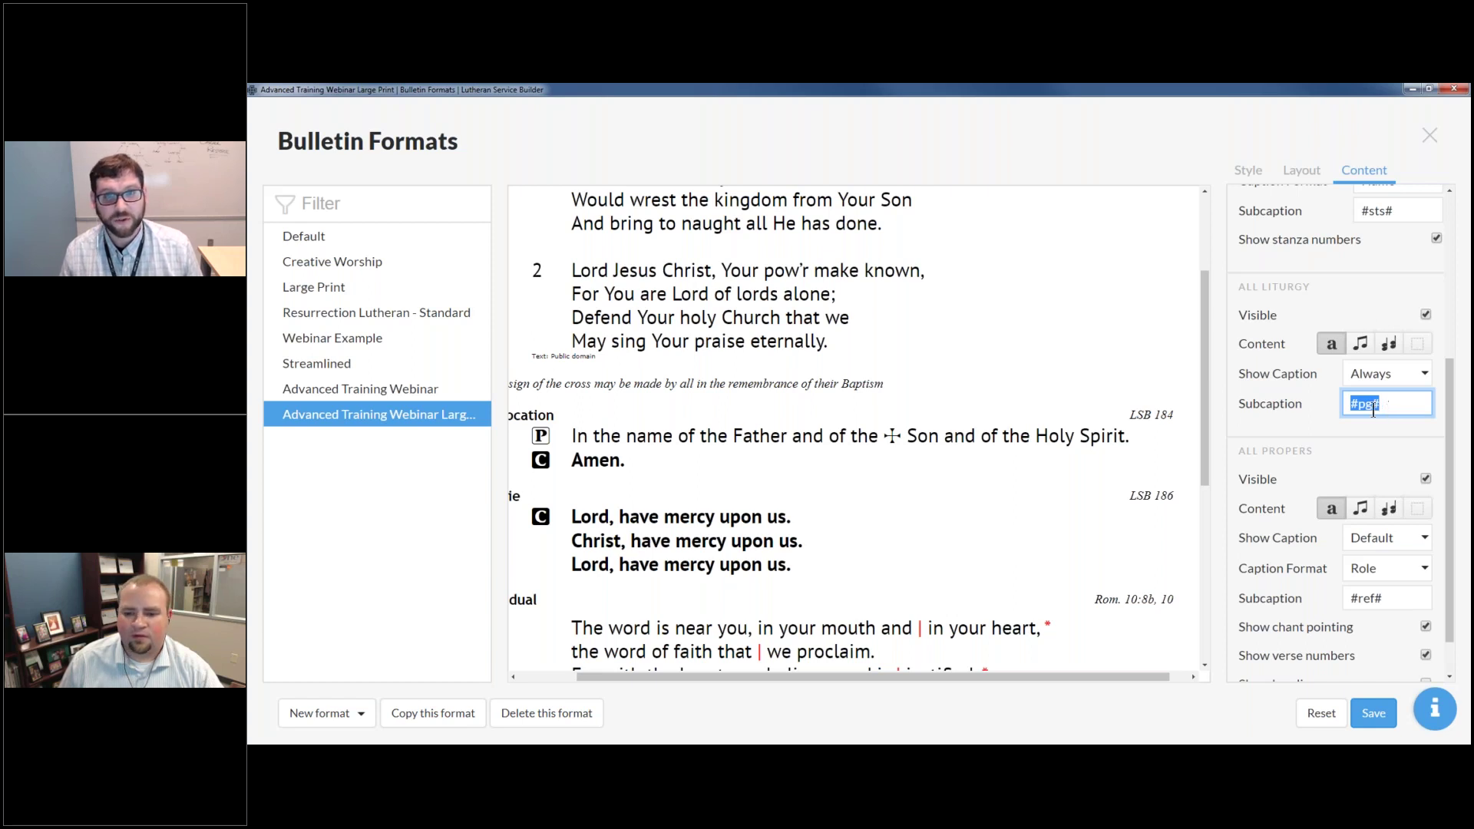
click(1157, 413)
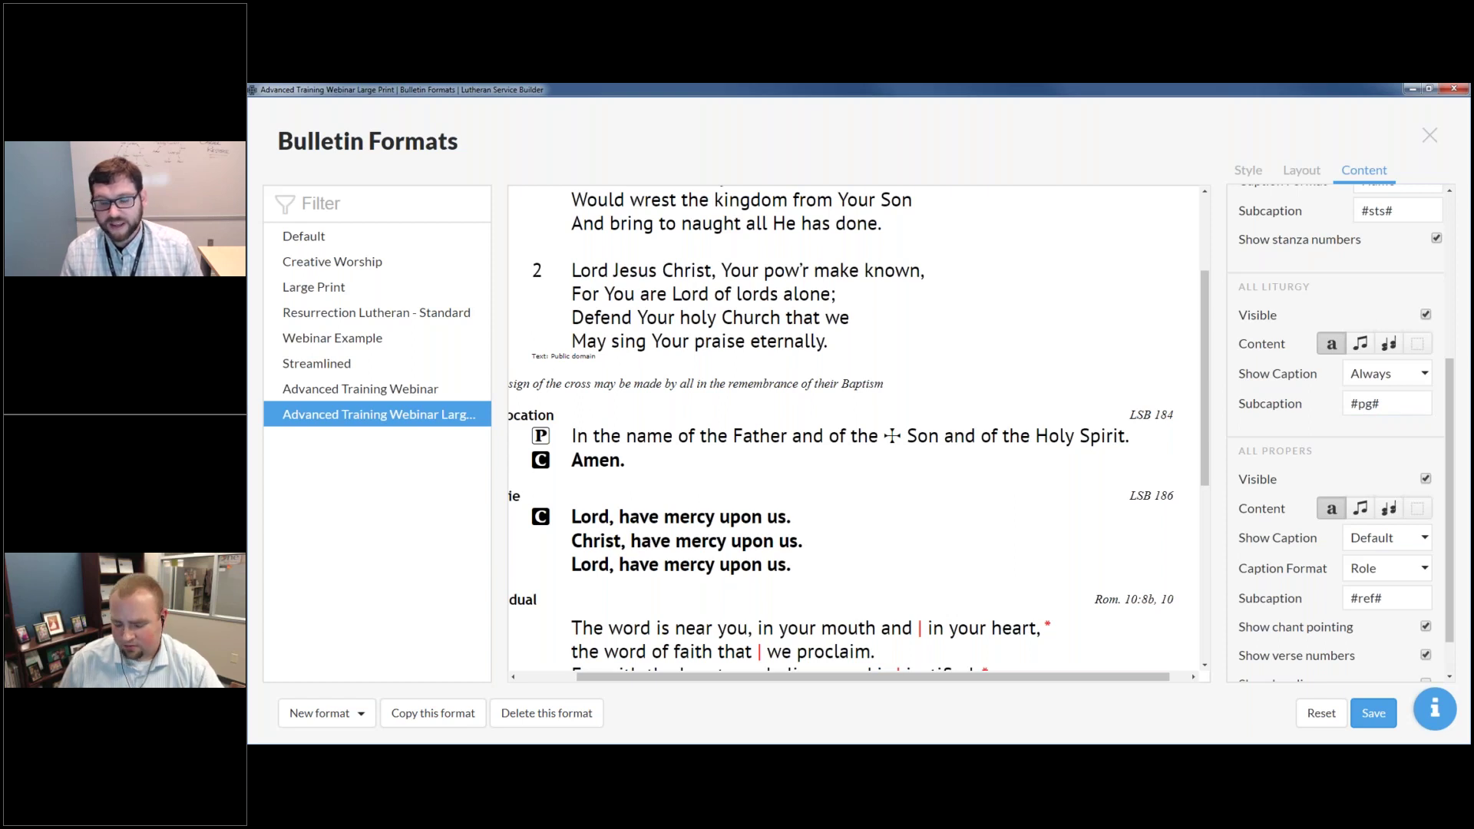
key(alt+Tab)
click(1245, 417)
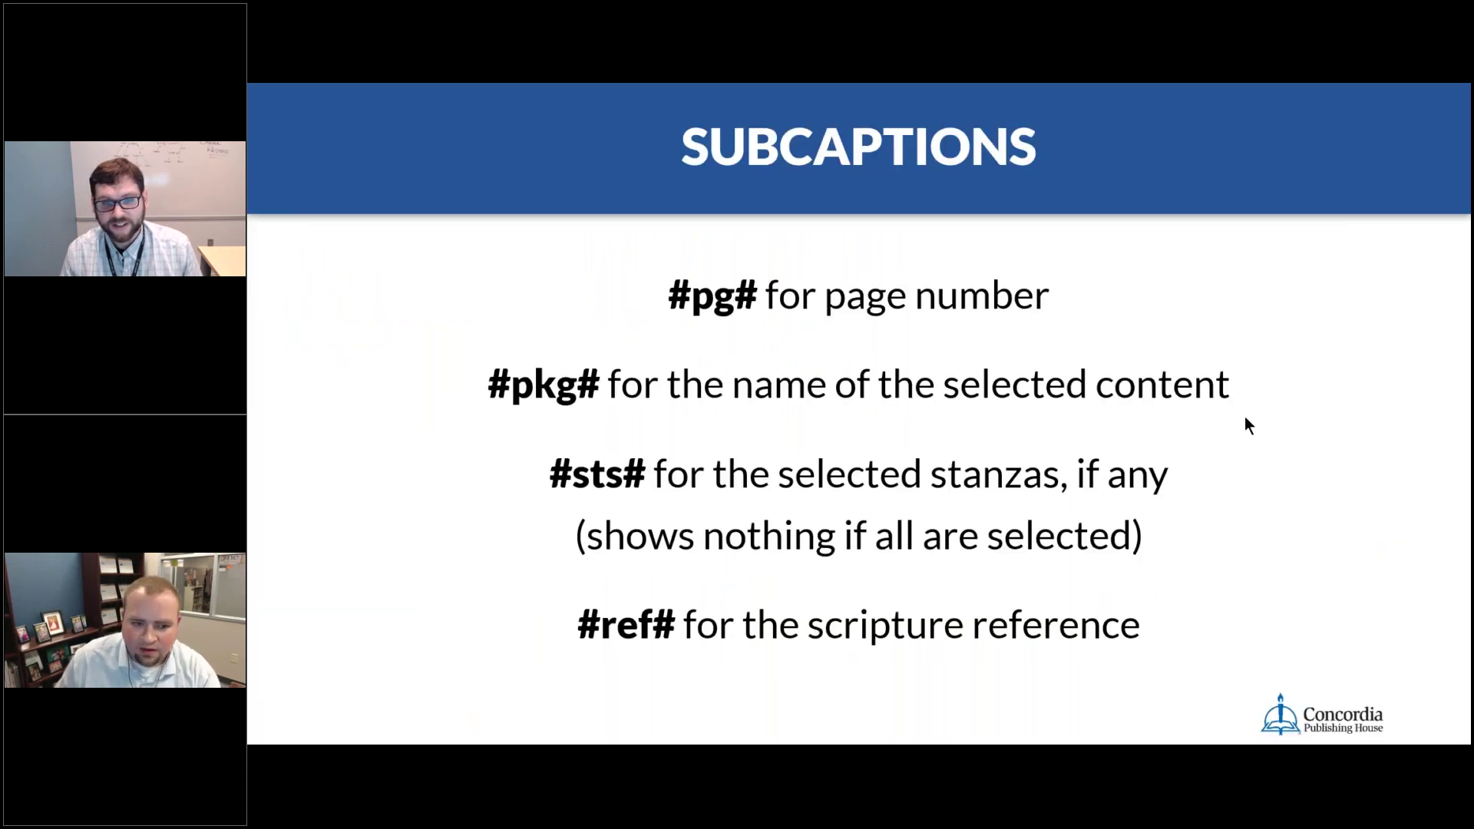
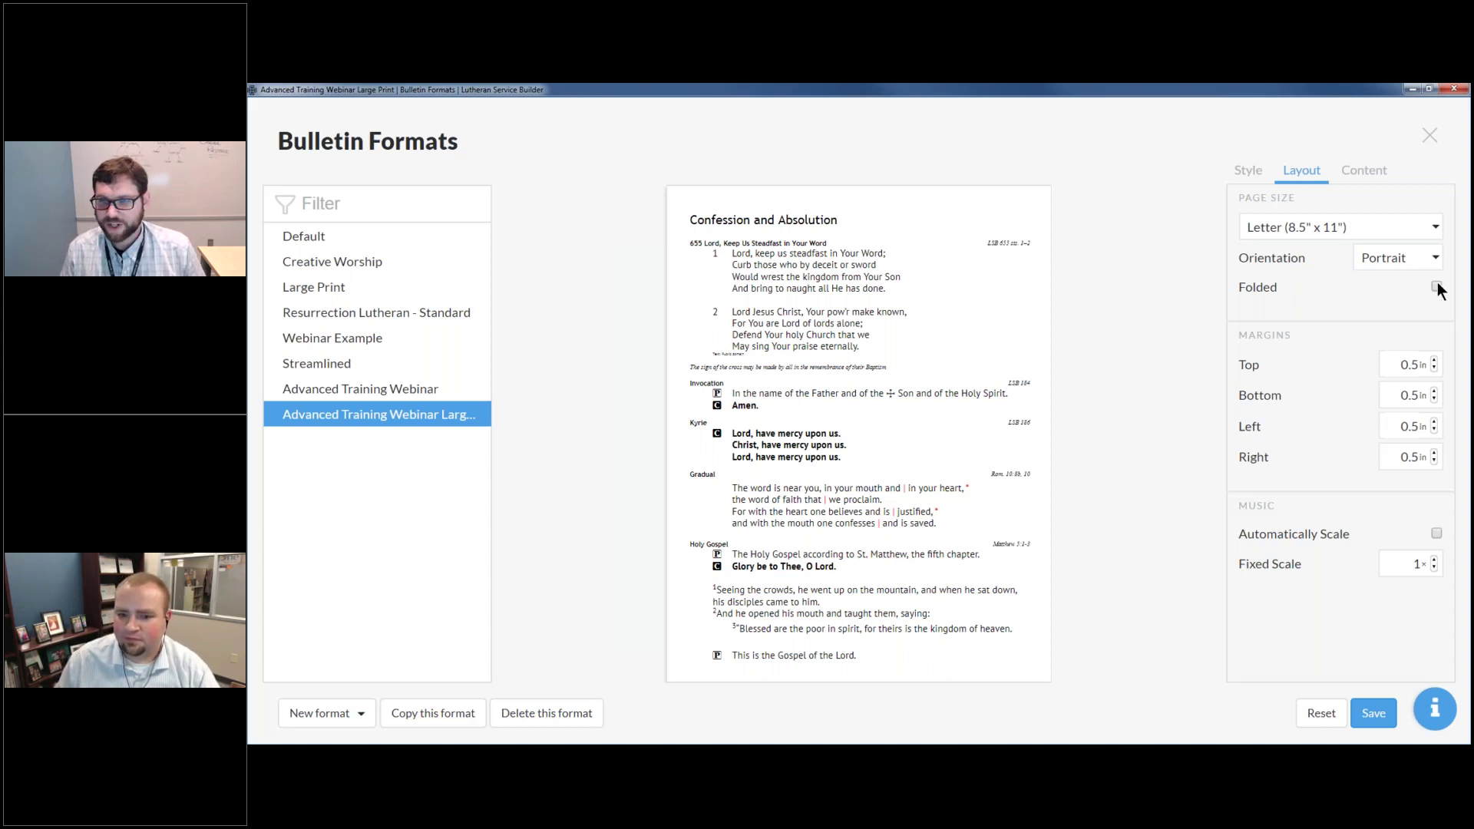
Step: Set the large print format's page to folded, Landscape orientation and Legal (8.5" x 14") size
click(1436, 287)
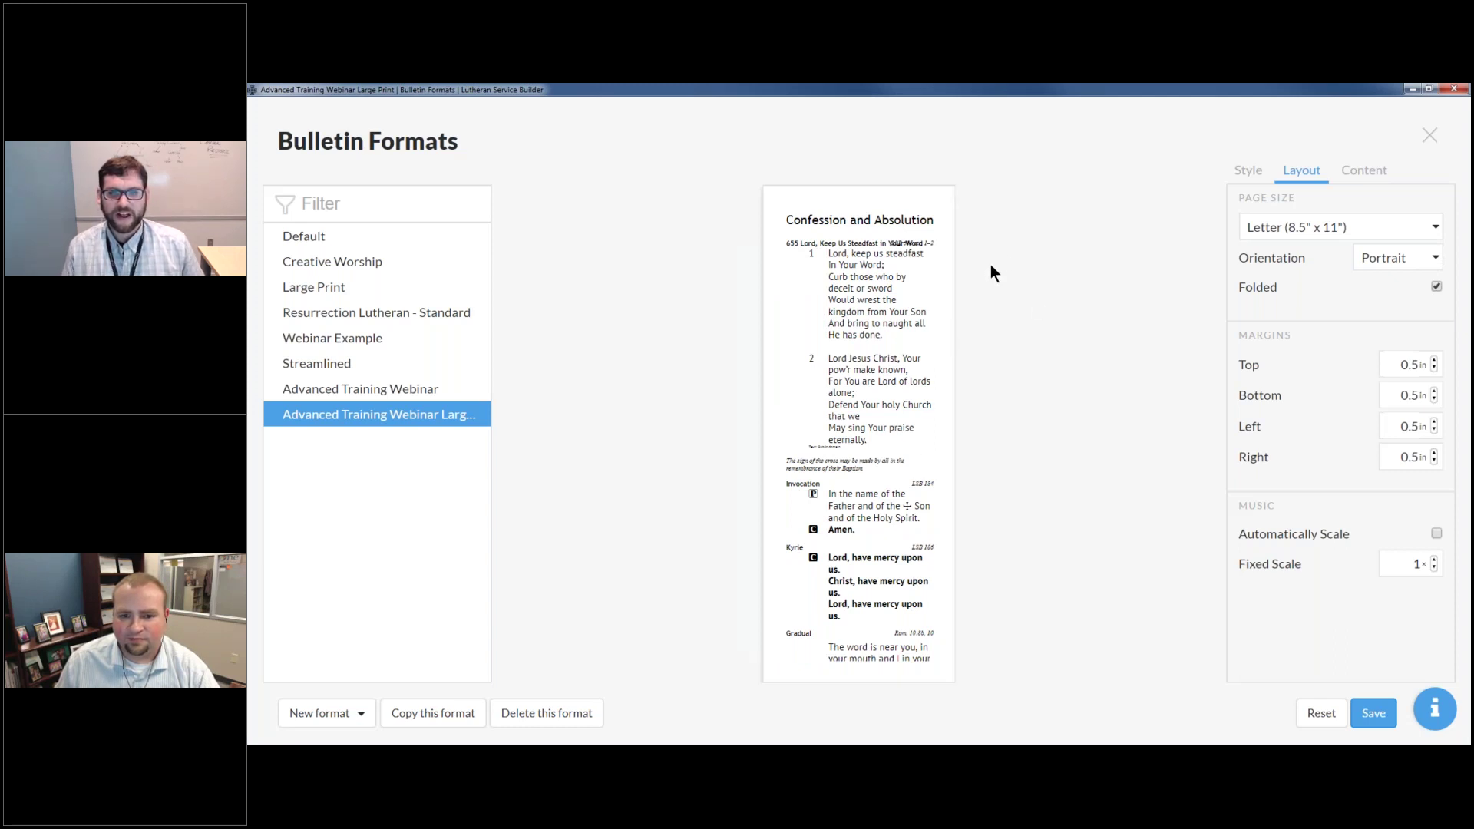
click(1380, 258)
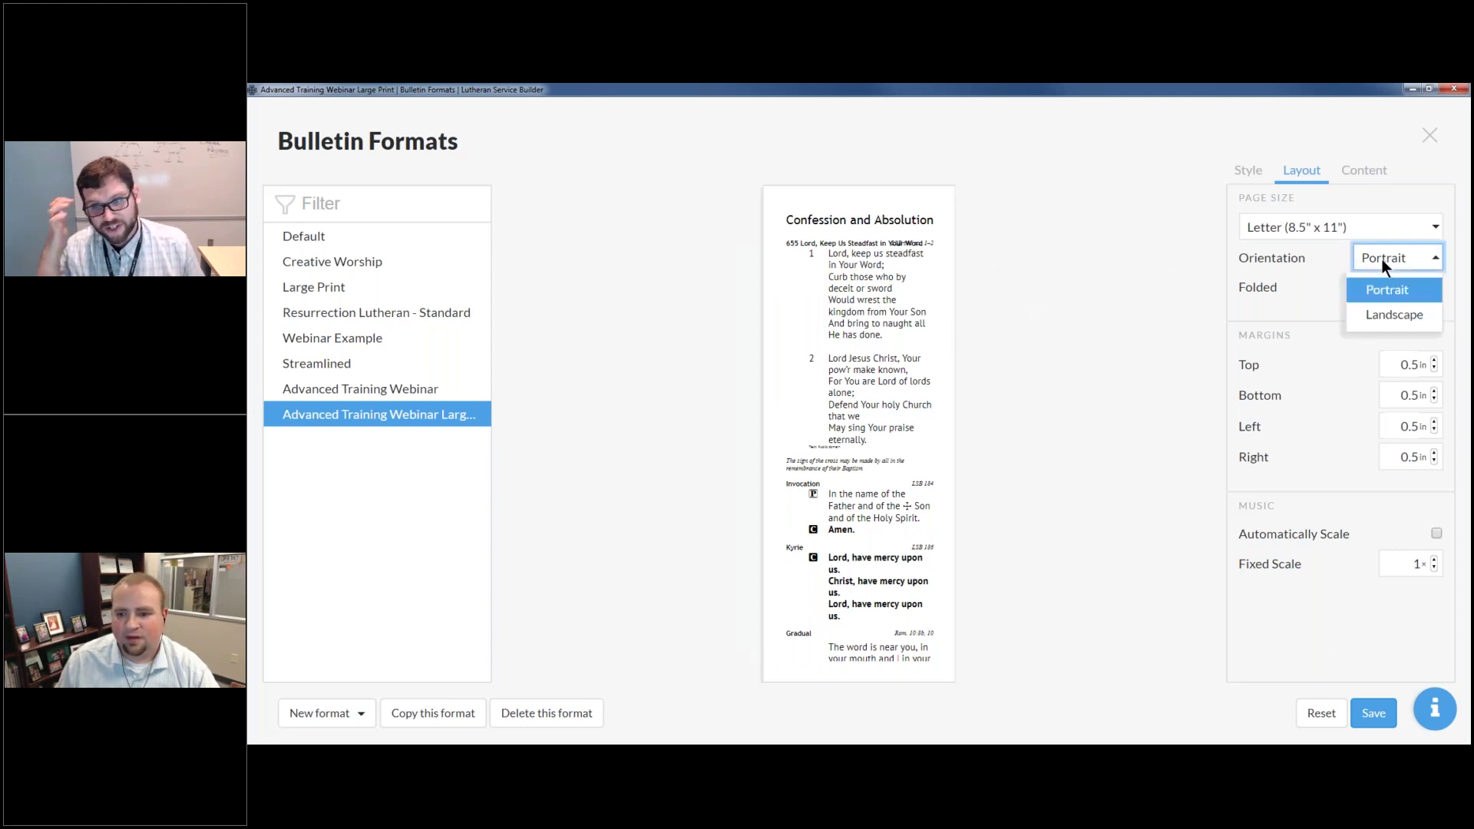
click(1382, 320)
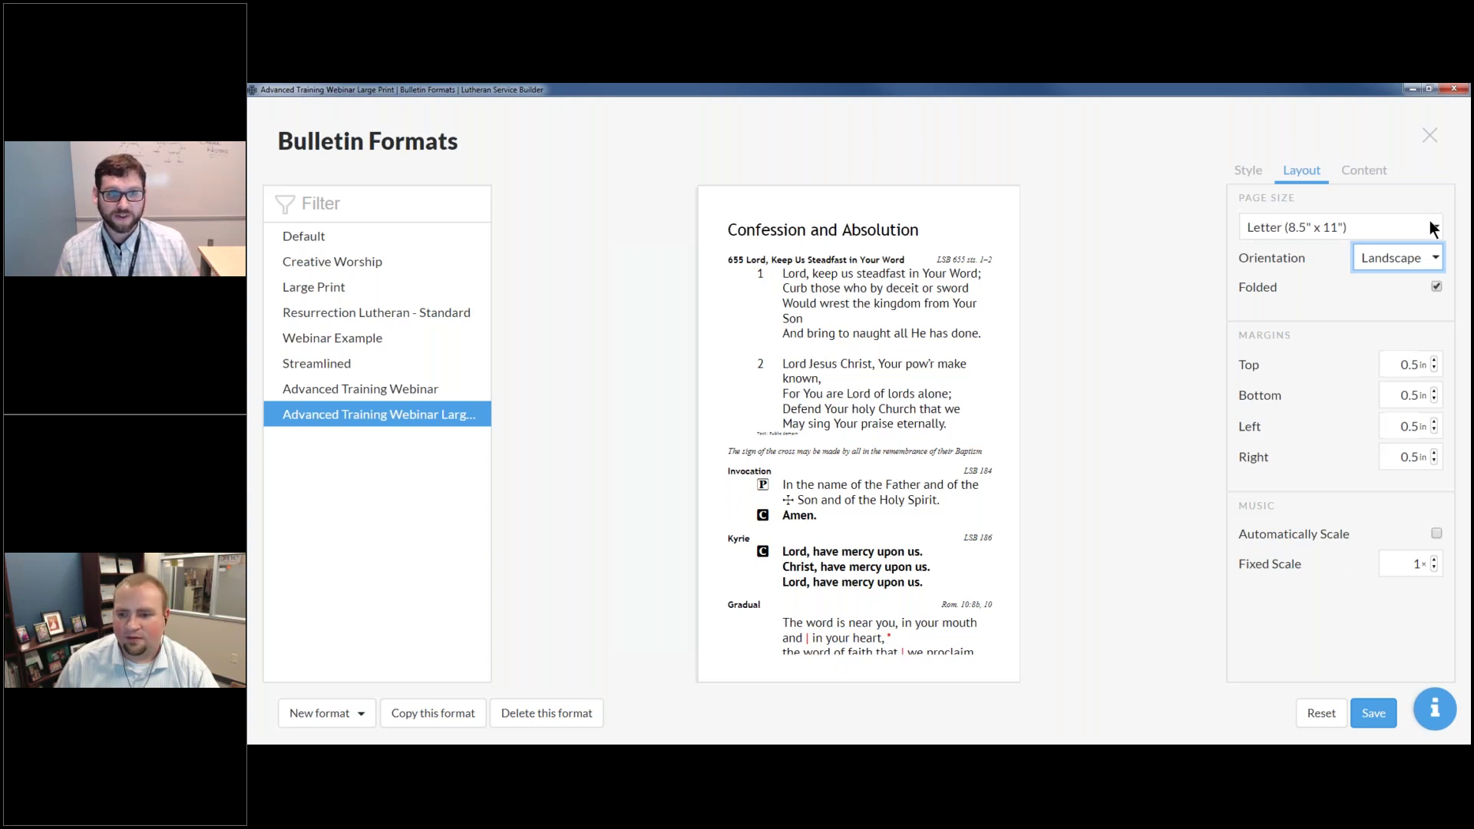
click(1430, 227)
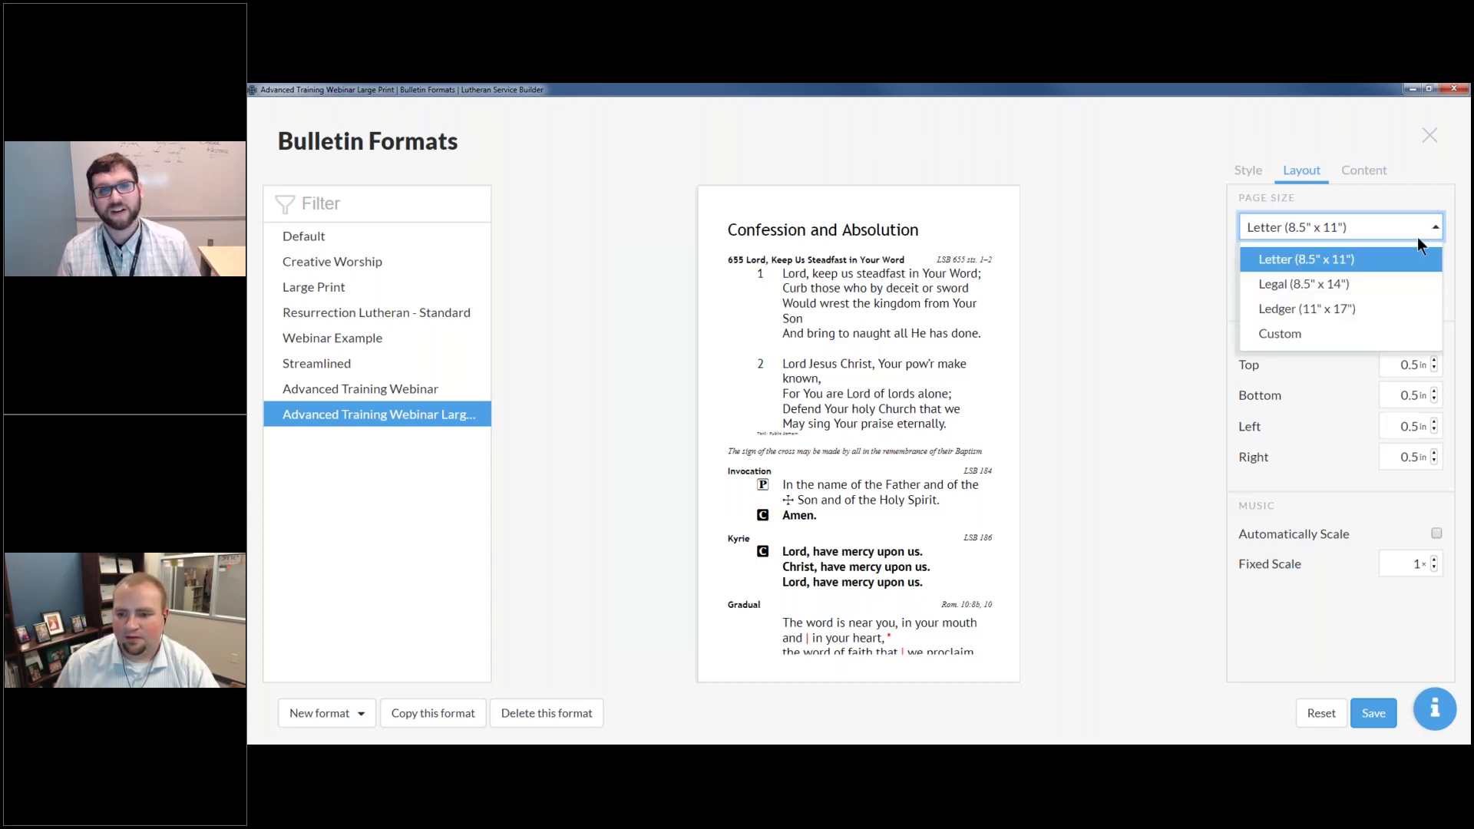
click(1396, 286)
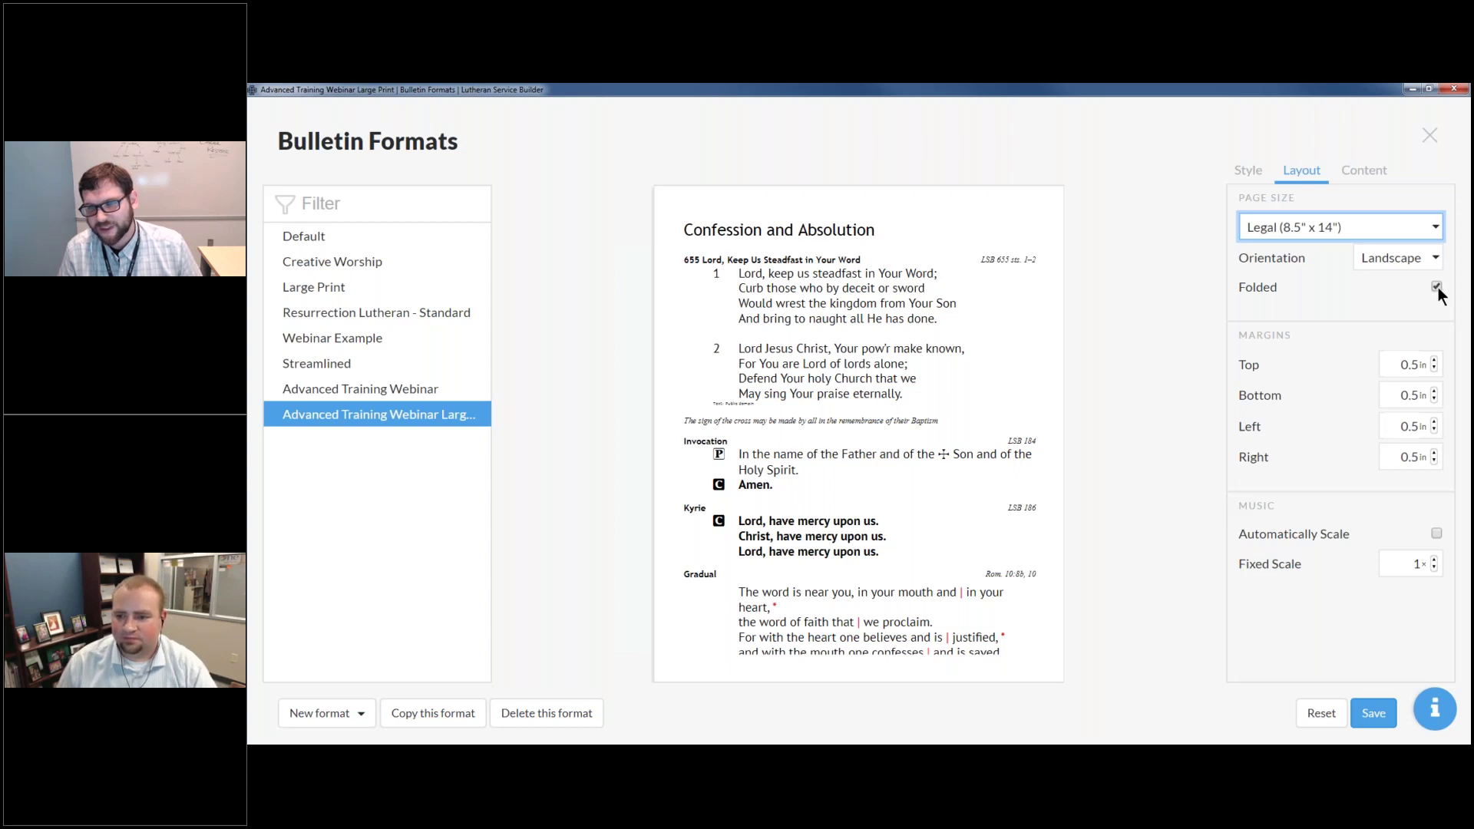
click(1439, 307)
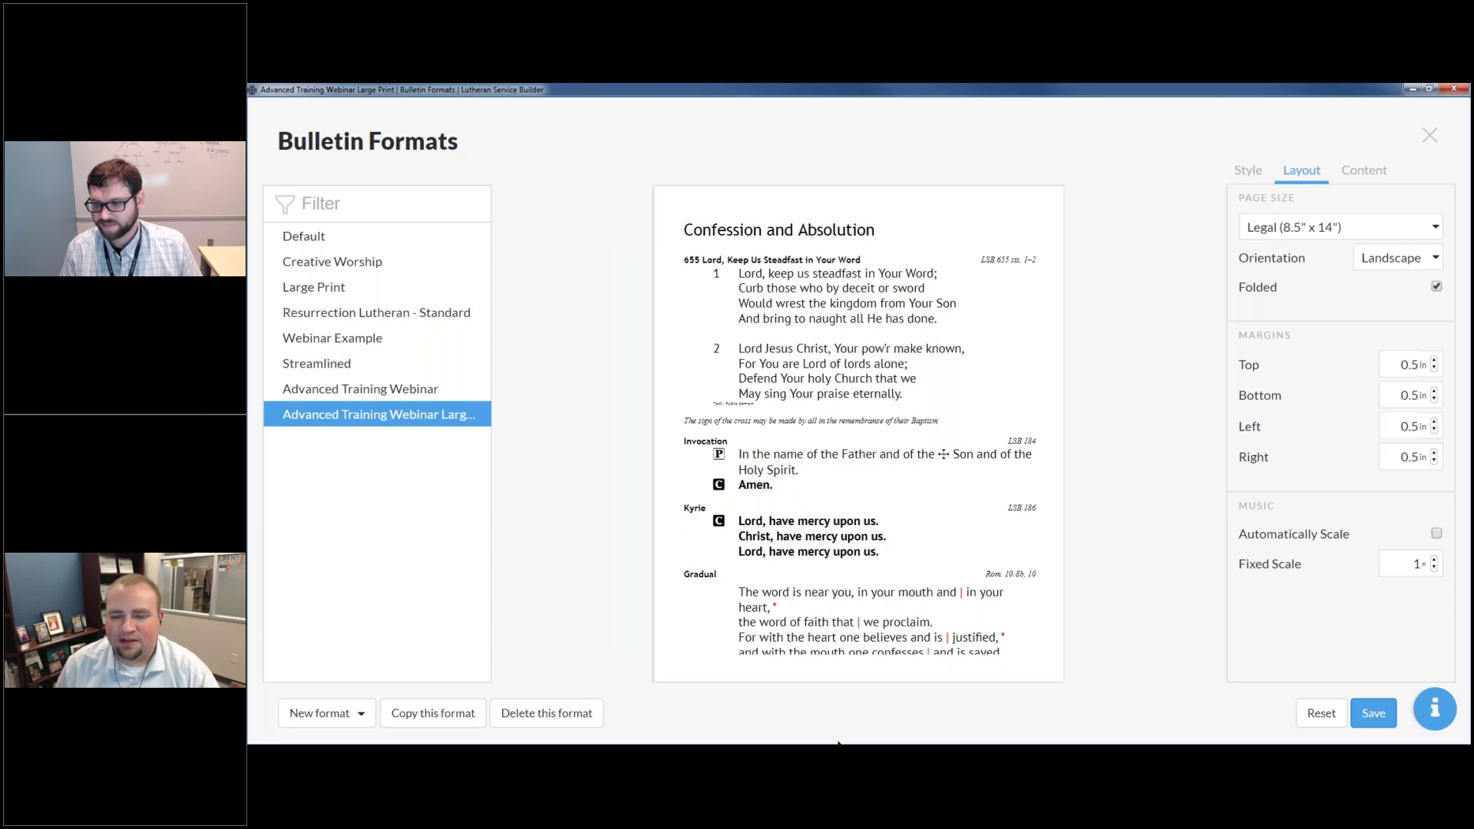
Step: Create a new bulletin format based on Default and name it "Readings Inserts"
click(339, 714)
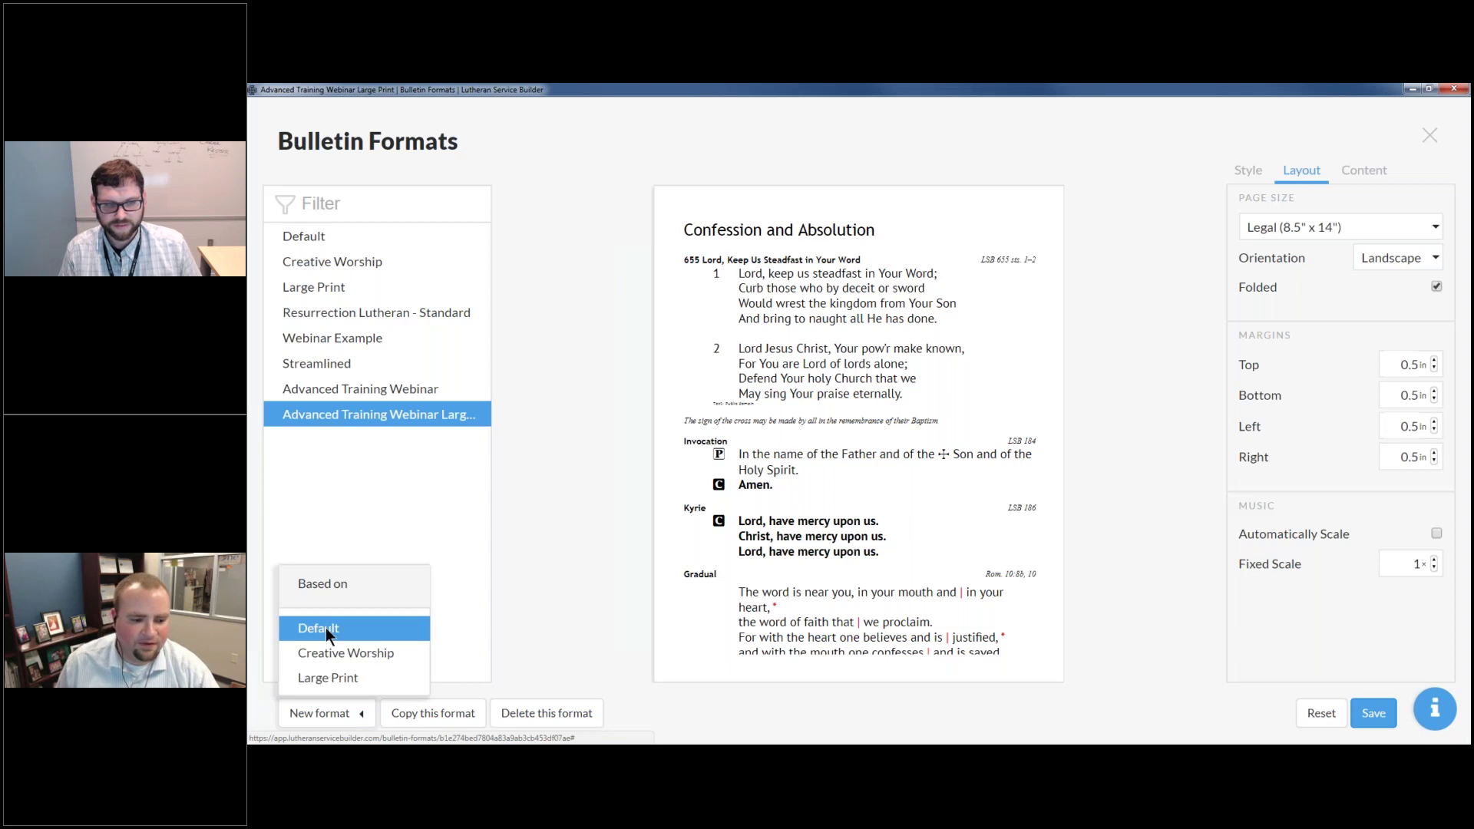
click(332, 629)
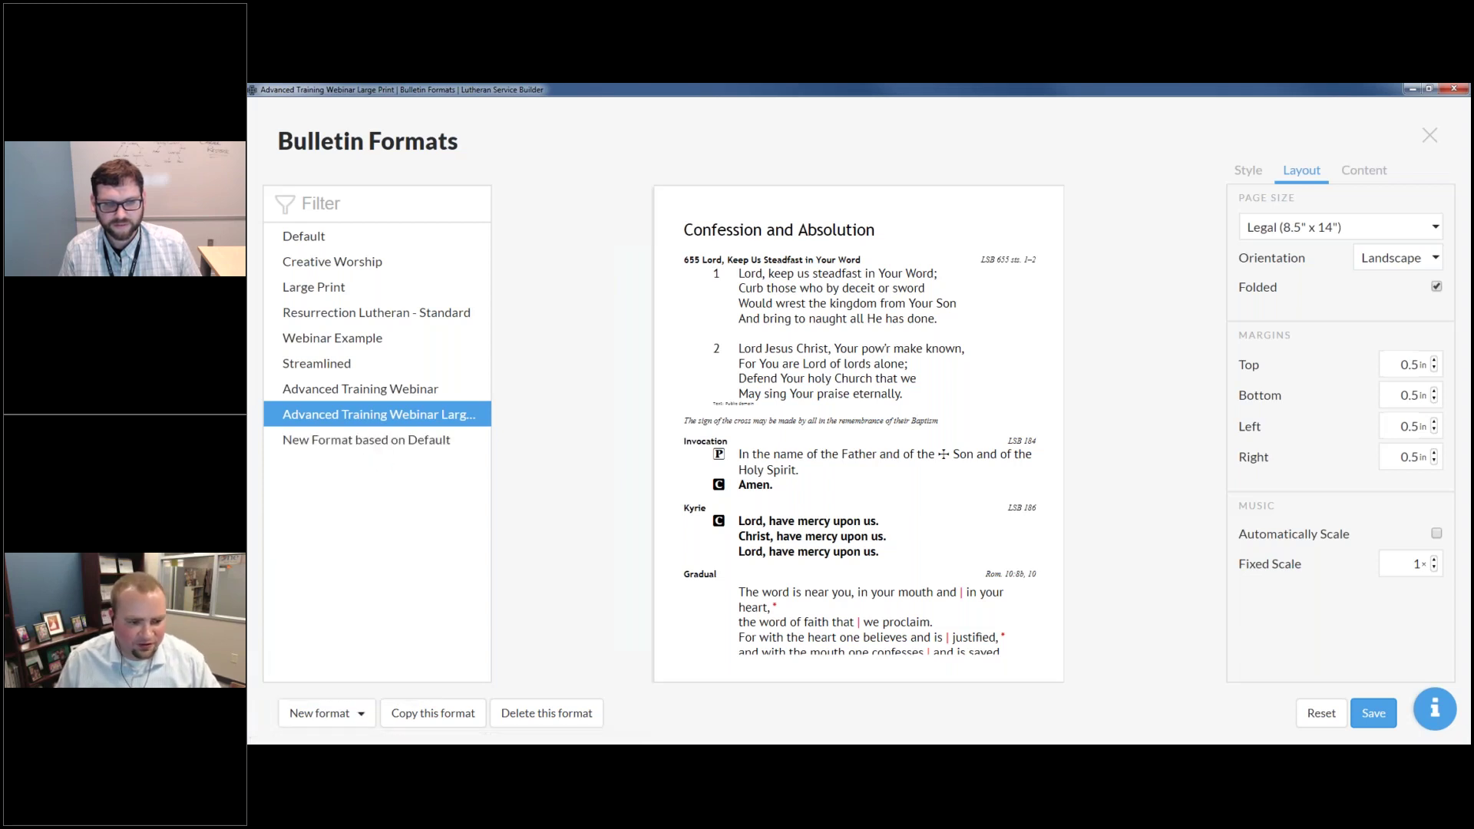
text(Readings )
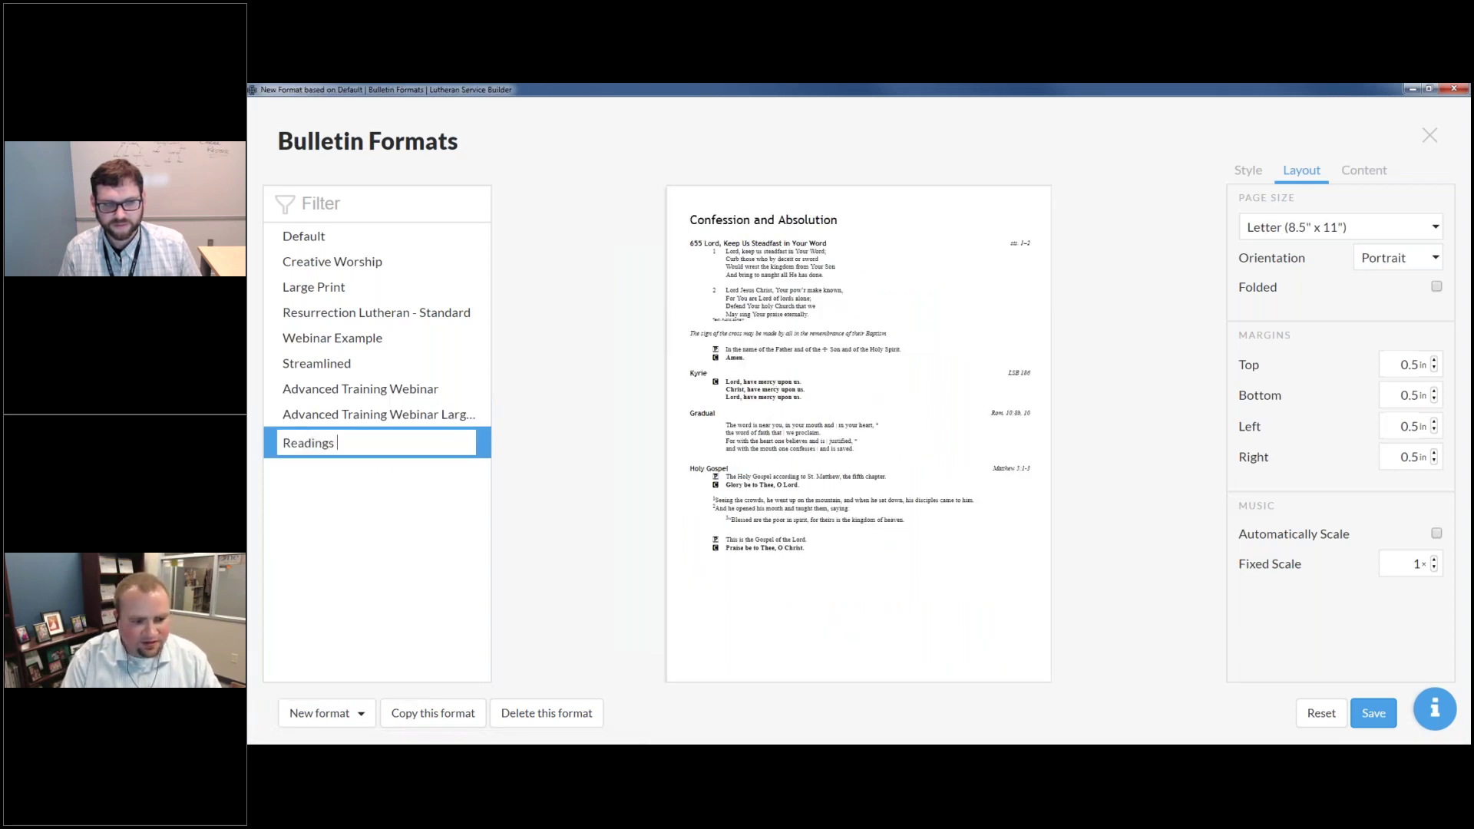
text(Inserts)
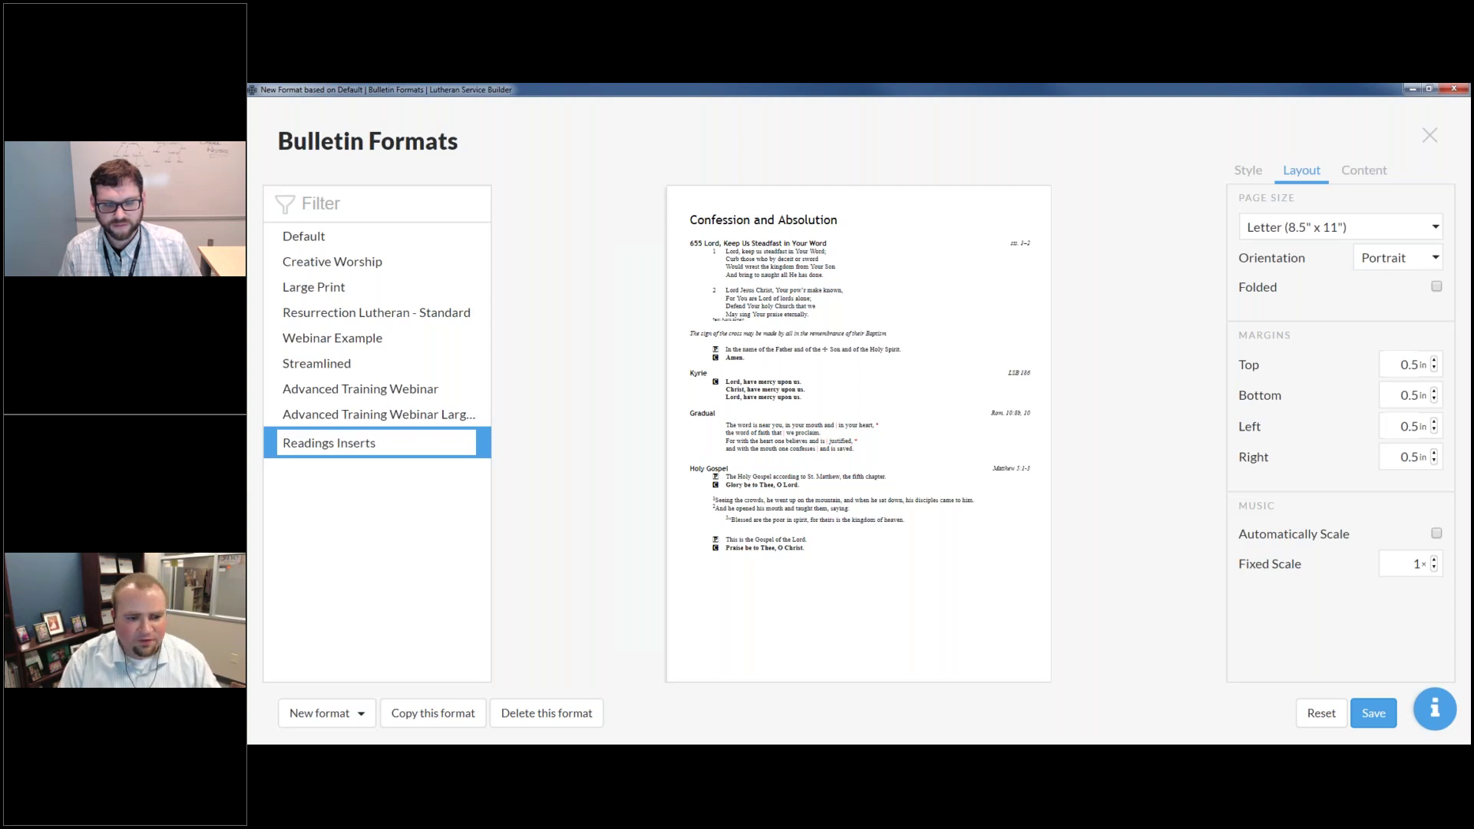
key(Return)
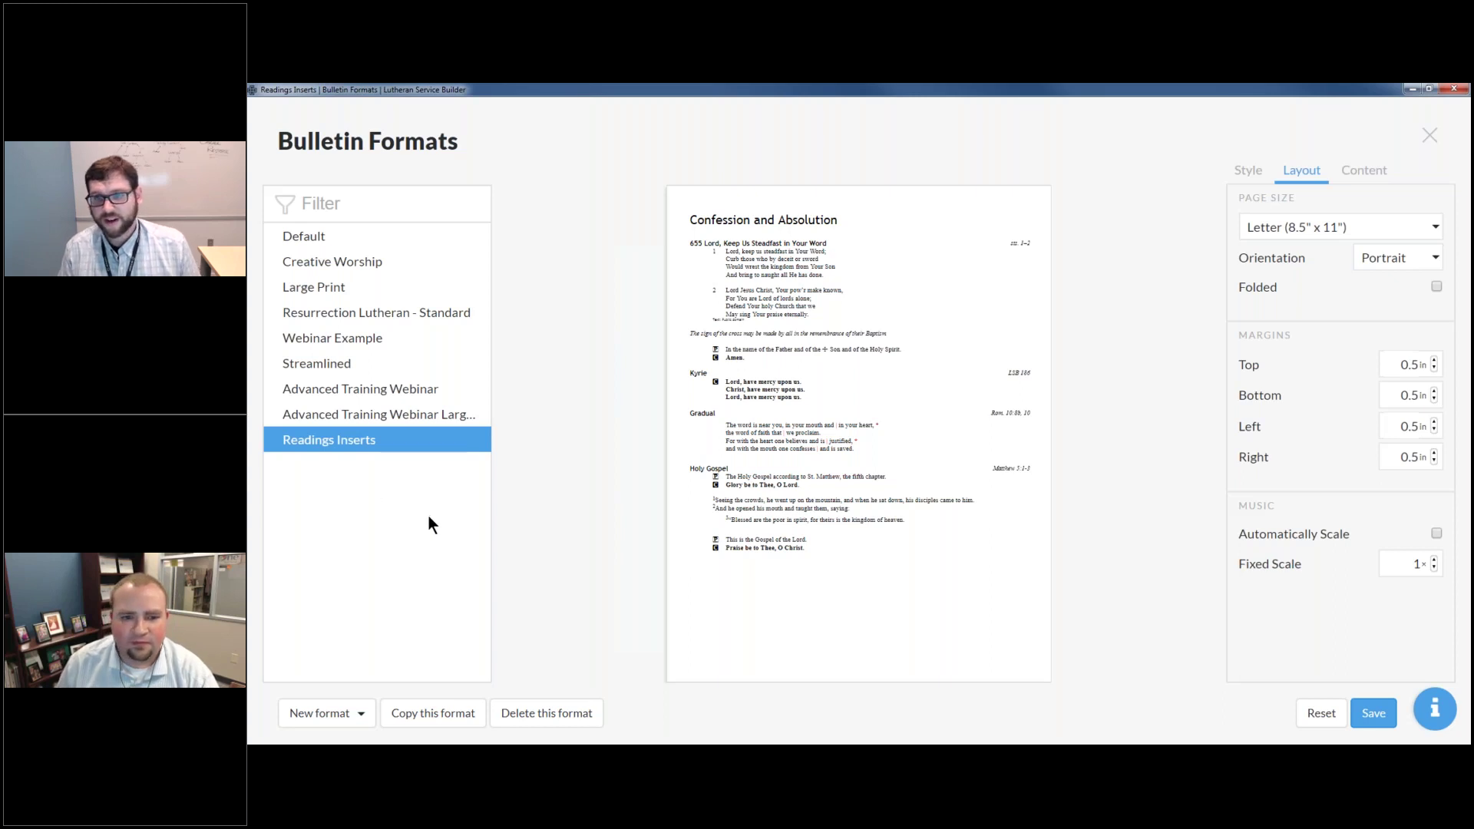
Step: Hide all headings, rubrics, hymns and liturgy in the Readings Inserts format so that only the propers stay visible
click(1373, 176)
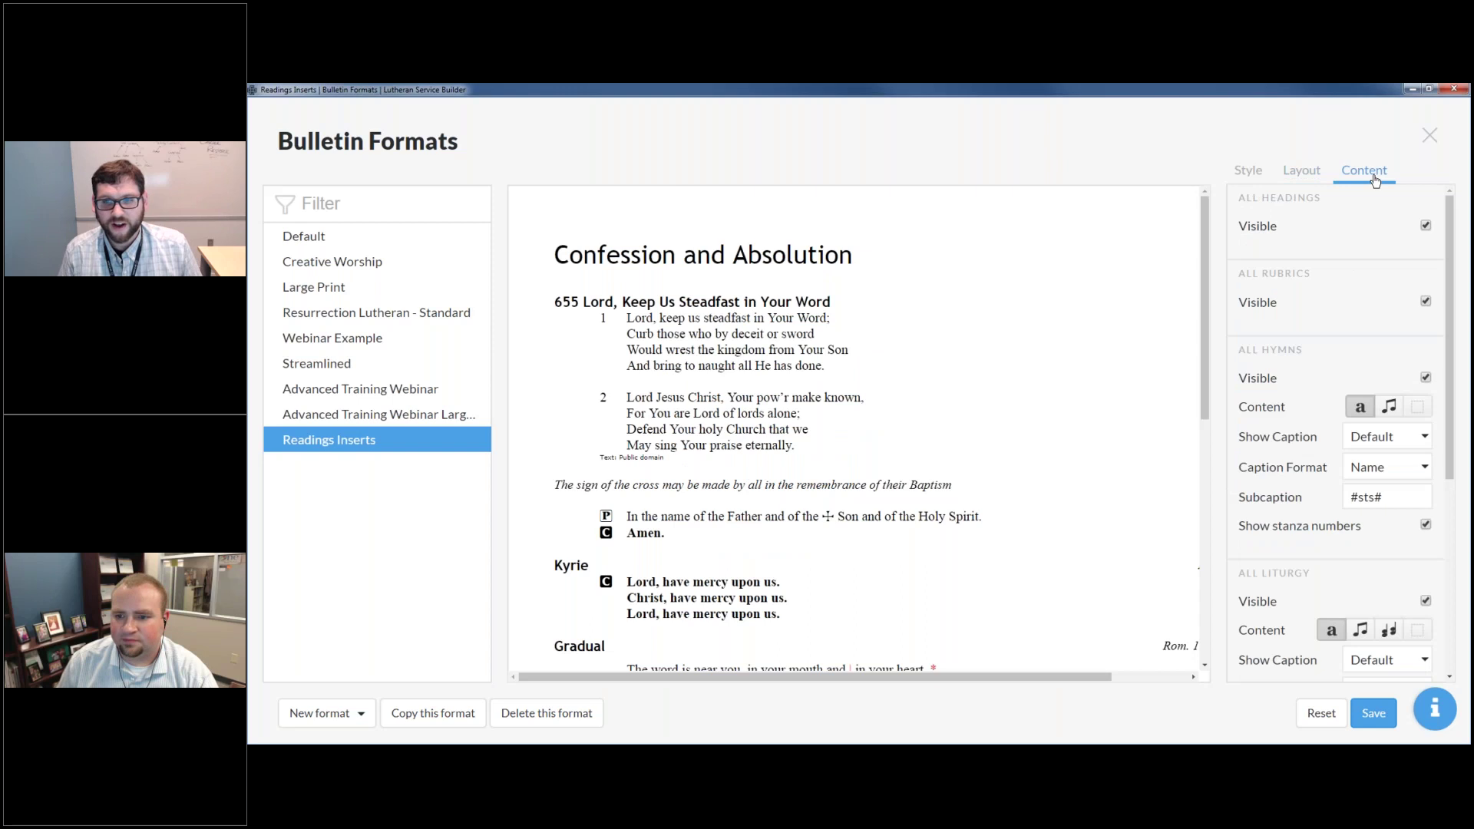
click(1425, 225)
click(1425, 301)
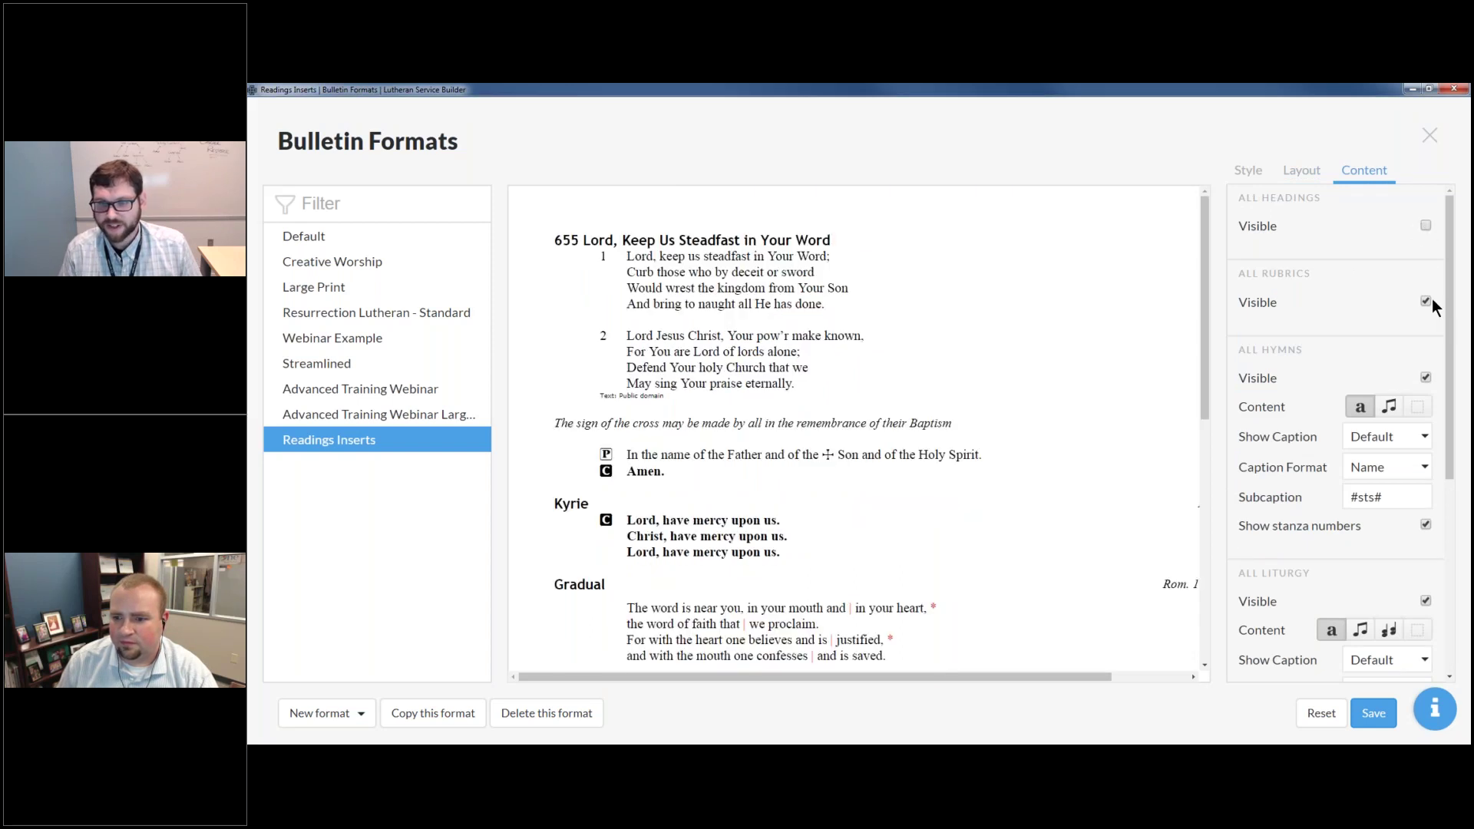
click(1425, 378)
click(1424, 454)
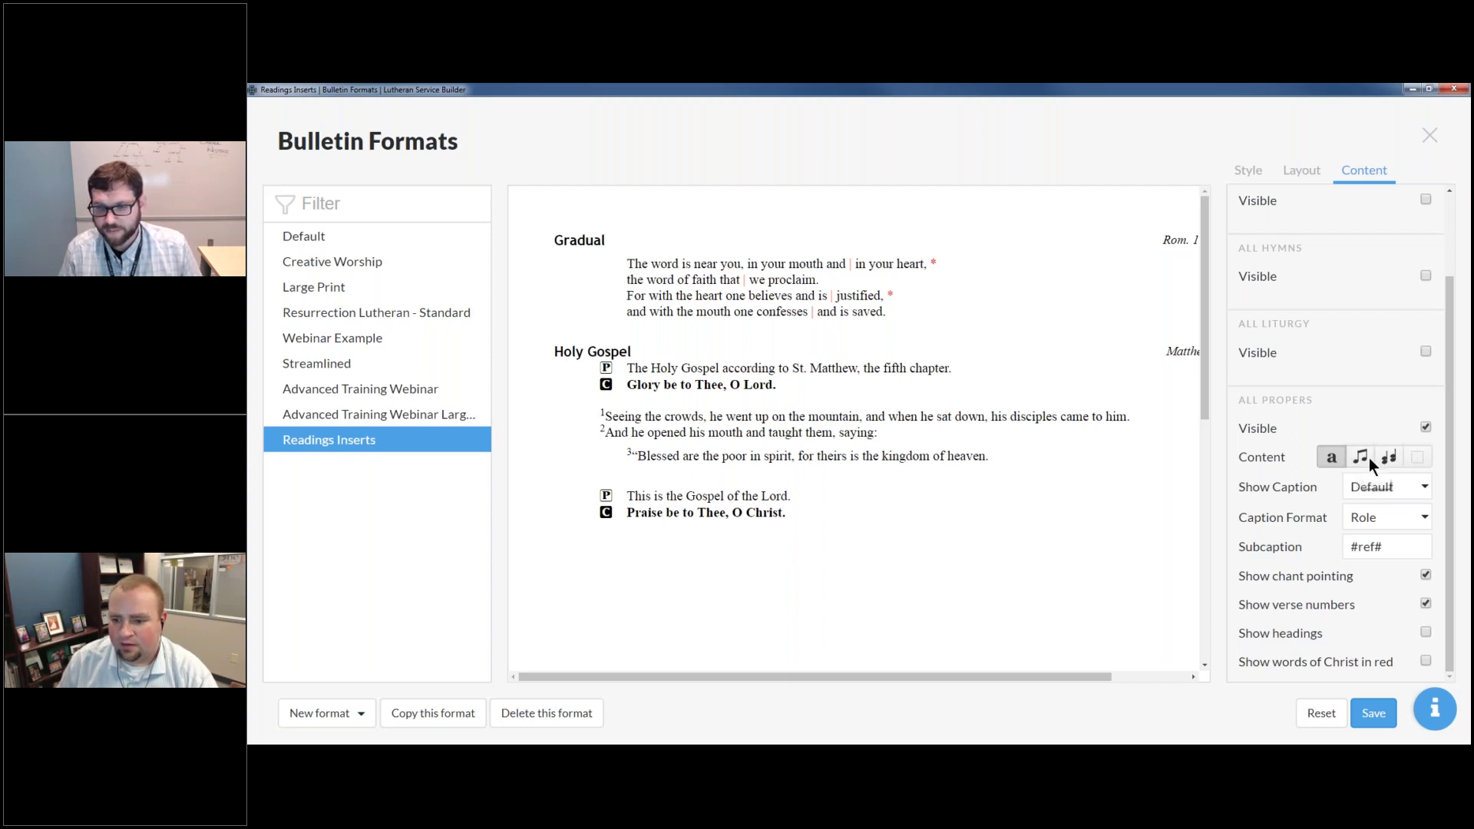
Step: For all propers, turn off chant pointing and verse numbers, show words of Christ in red, and try the headings option
click(1426, 576)
click(1424, 604)
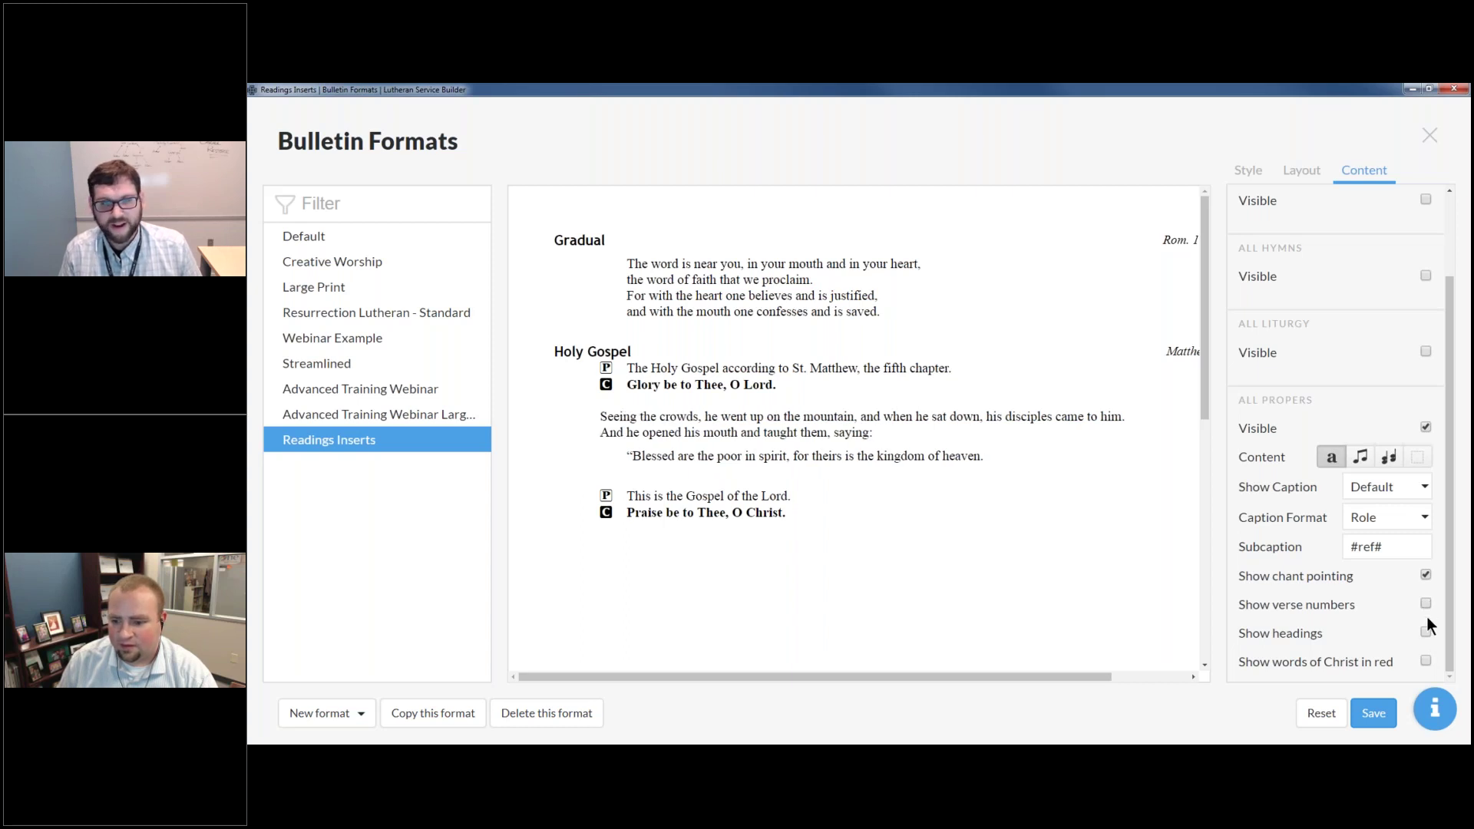
click(1425, 662)
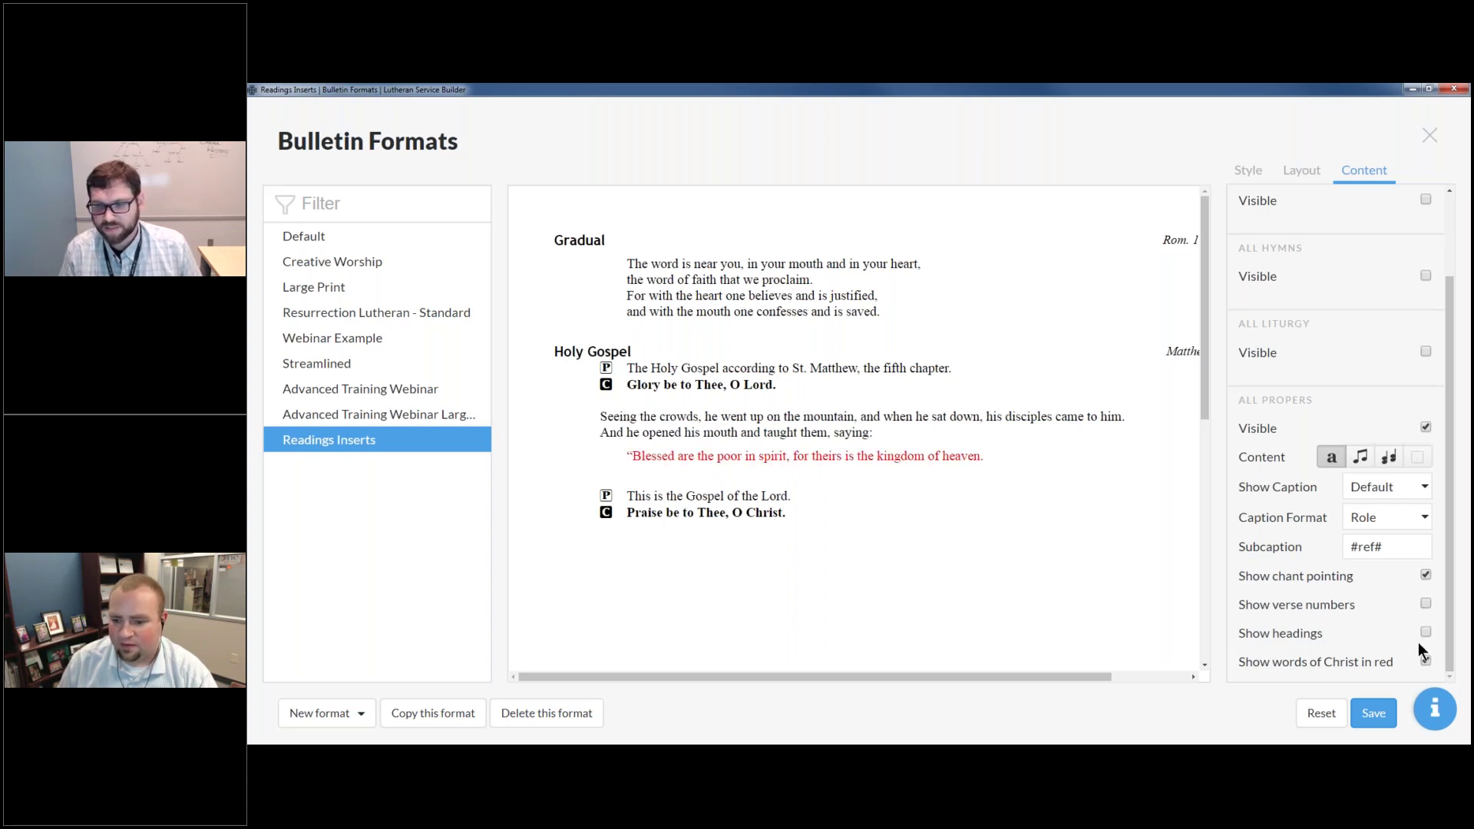
click(1423, 634)
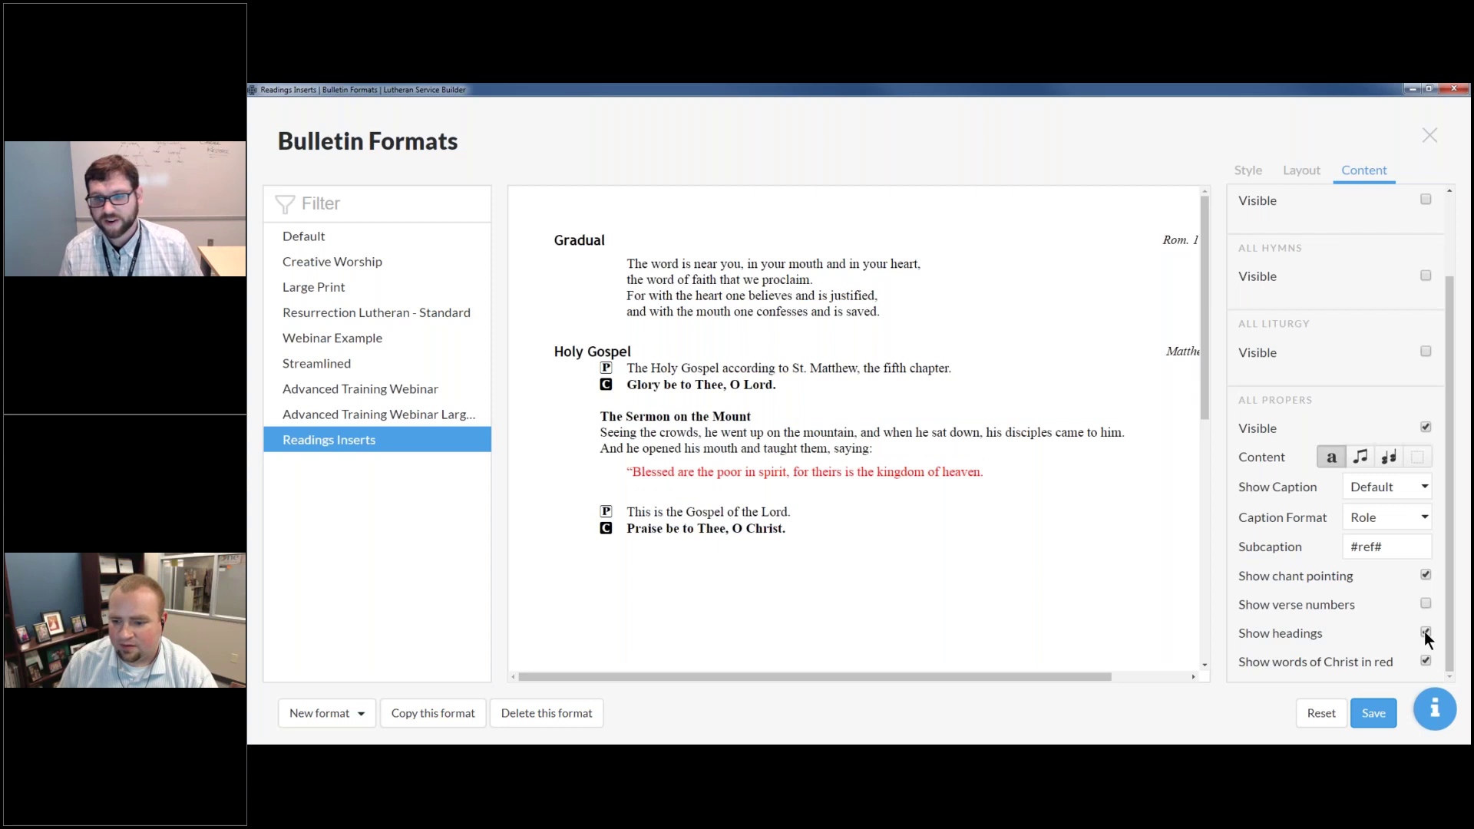
click(1425, 632)
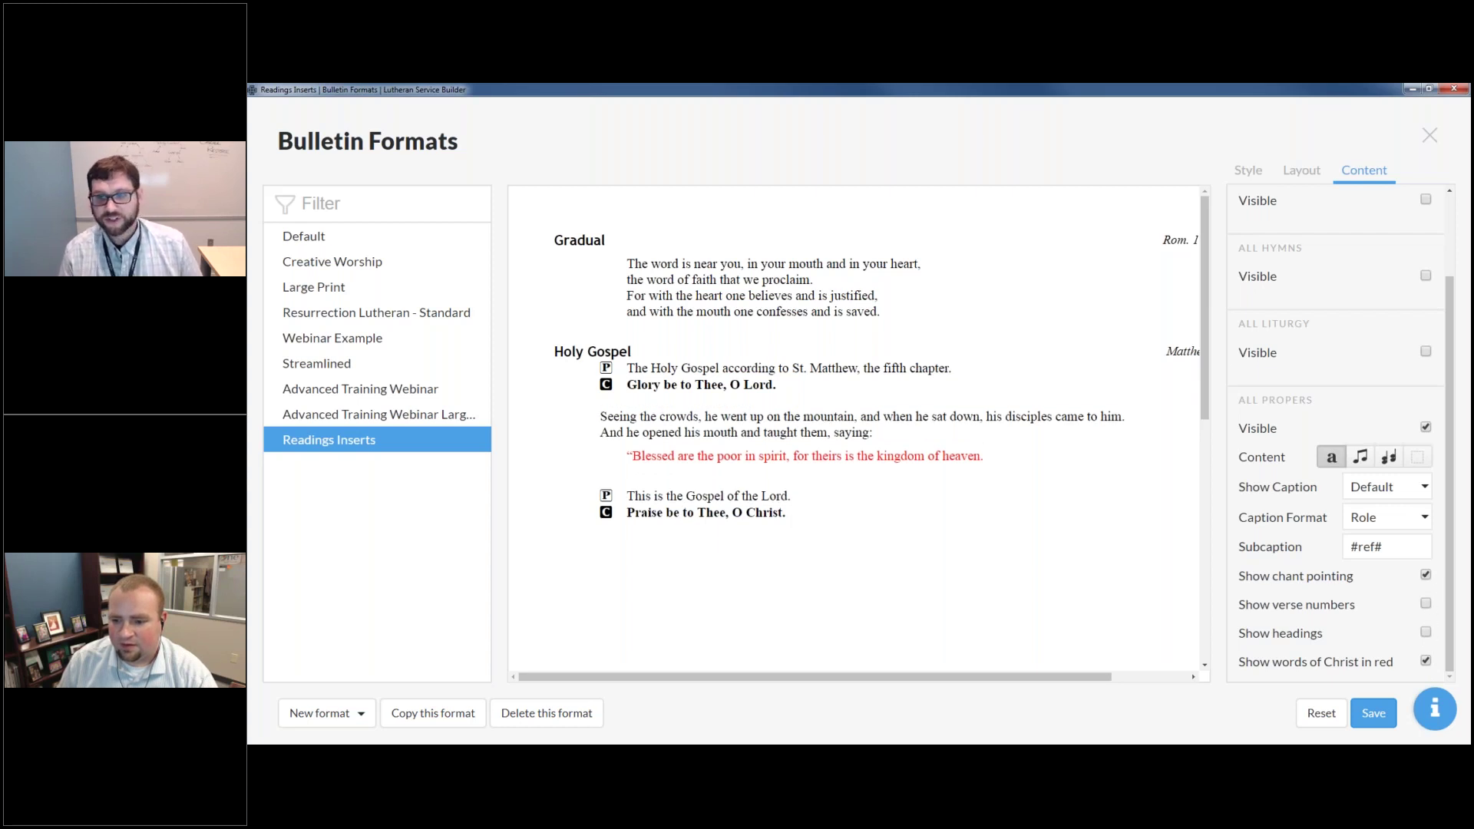
Step: Review the content settings of the Readings Inserts format, save it, and close the bulletin formats
scroll(793, 333, down, 3)
scroll(795, 338, down, 2)
scroll(795, 334, up, 5)
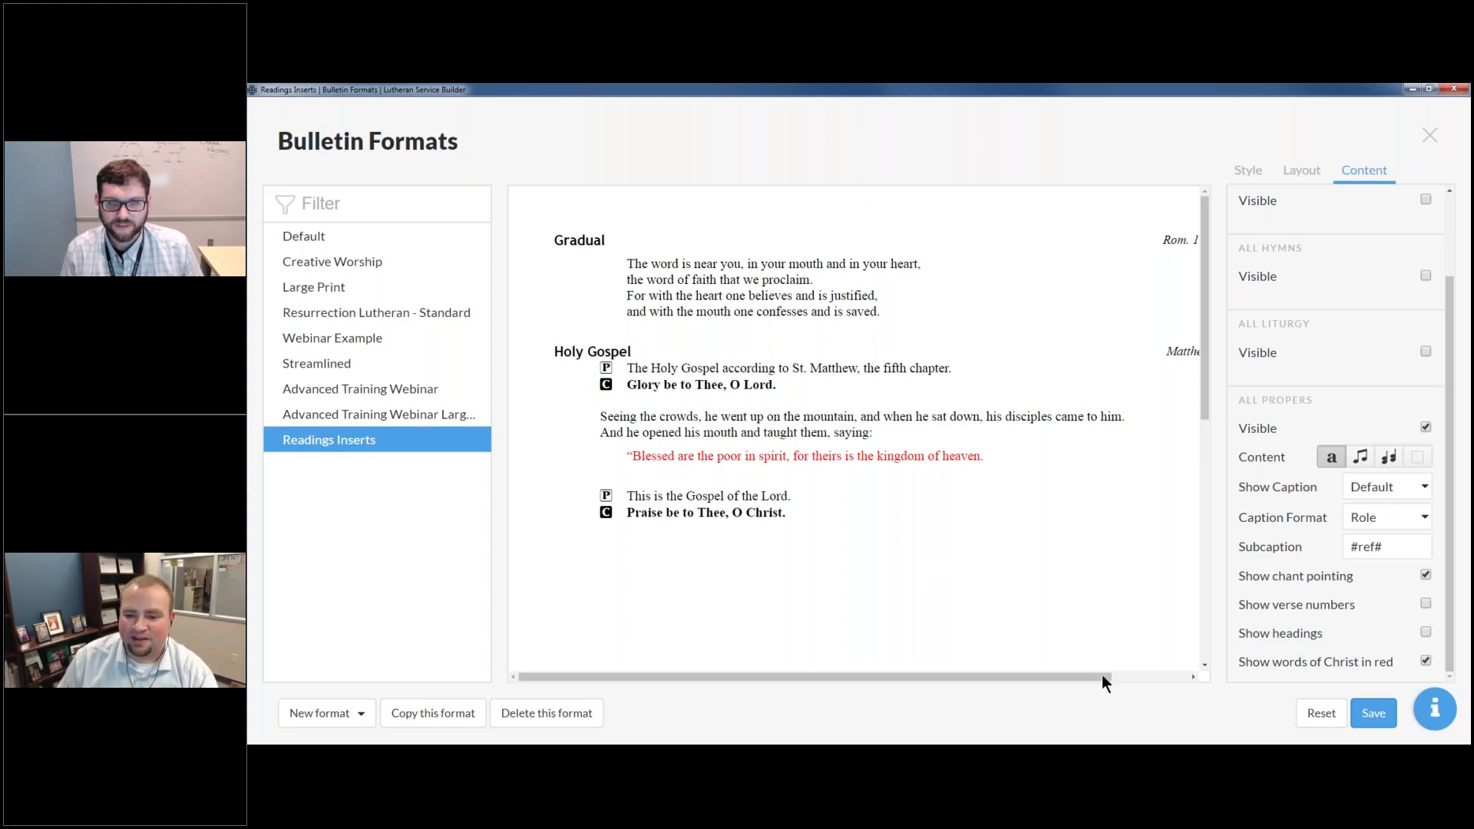
mouse_move(1112, 675)
mouse_down()
mouse_move(1174, 676)
mouse_move(1103, 674)
mouse_up()
scroll(1296, 497, up, 2)
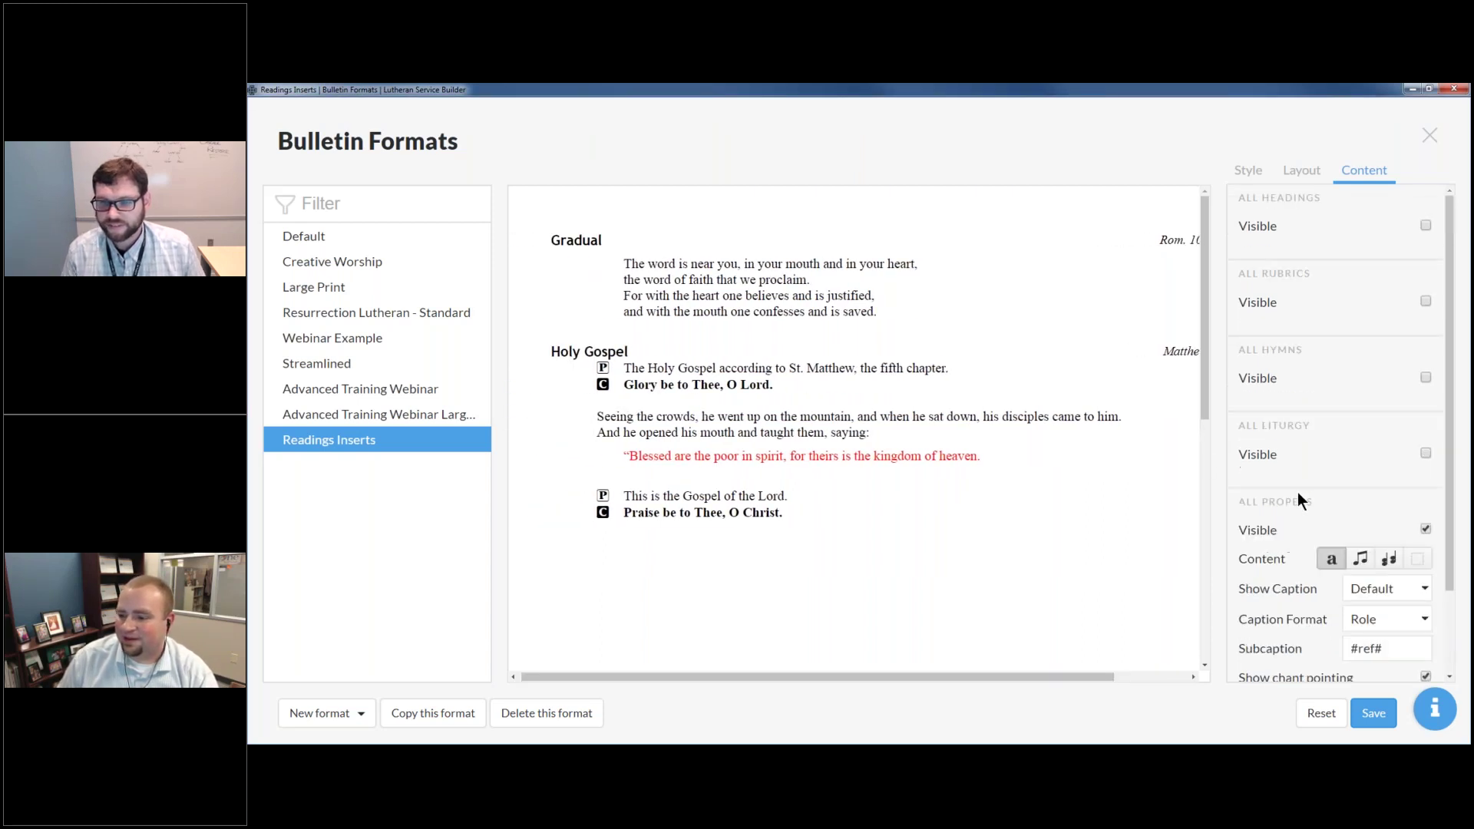
click(1370, 715)
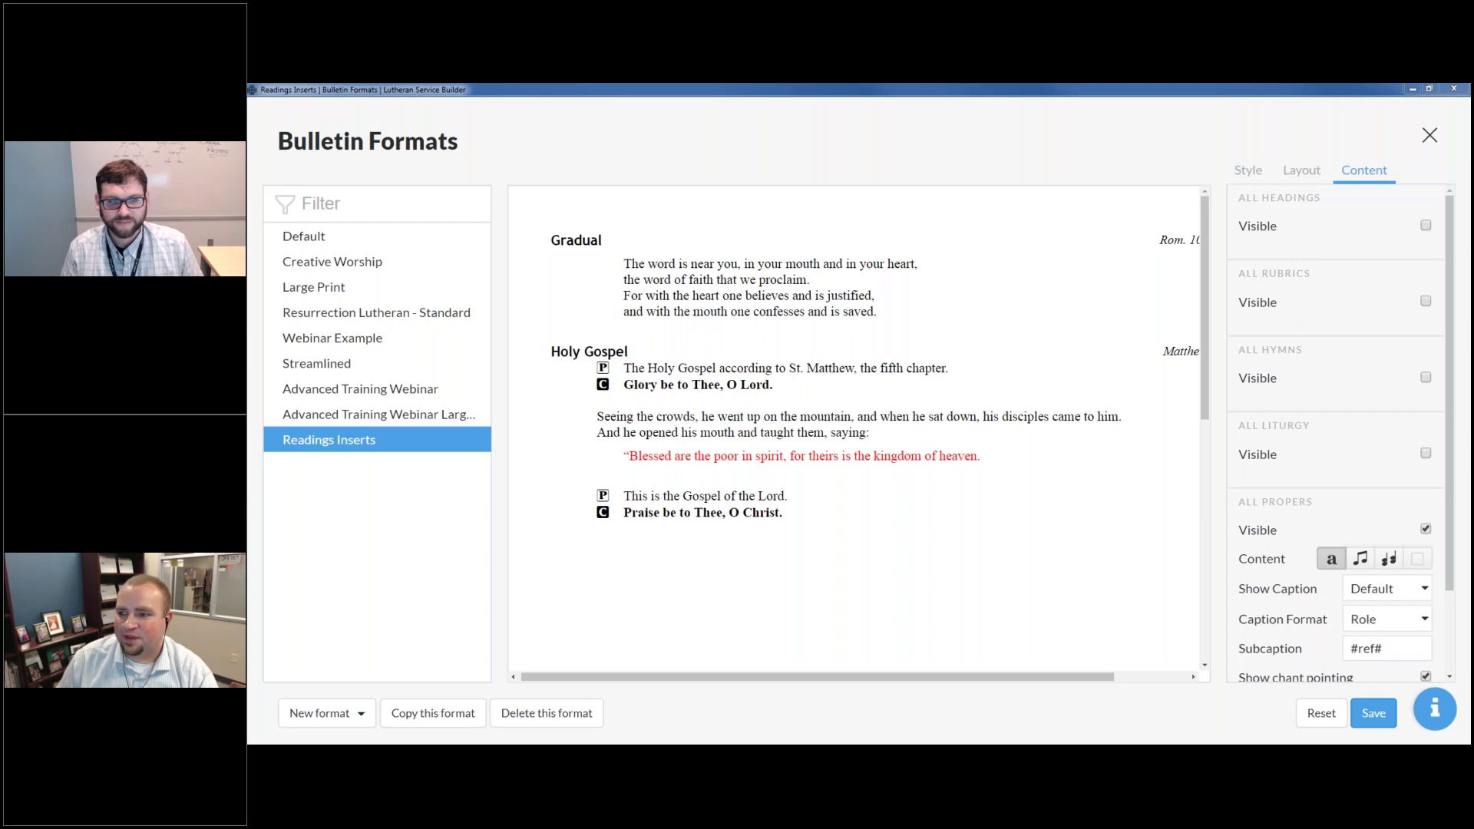
key(Escape)
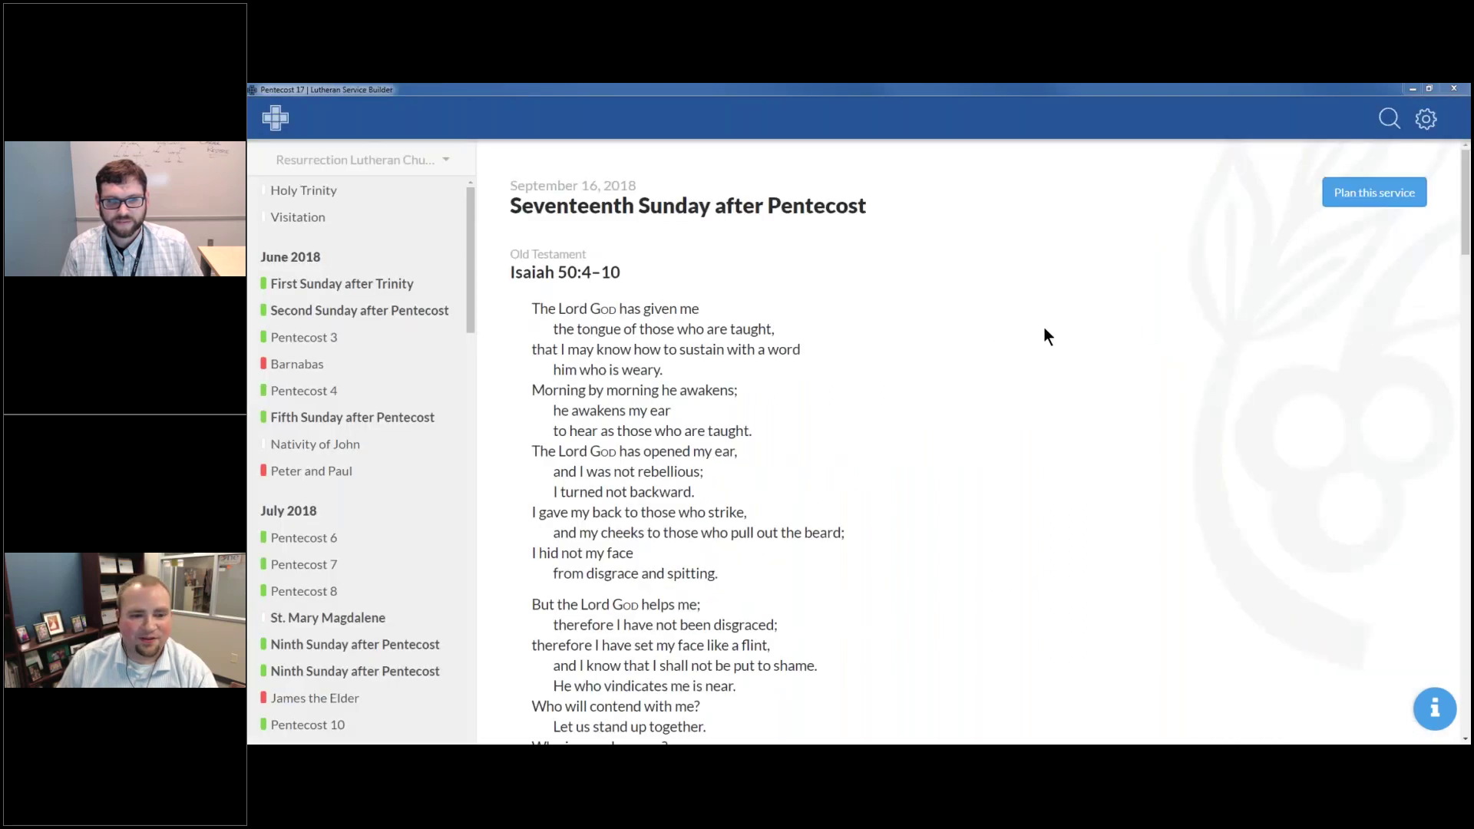
Step: Plan the September 16 Seventeenth Sunday after Pentecost service and start its bulletin with the Divine Service, Setting One order of service
click(1391, 195)
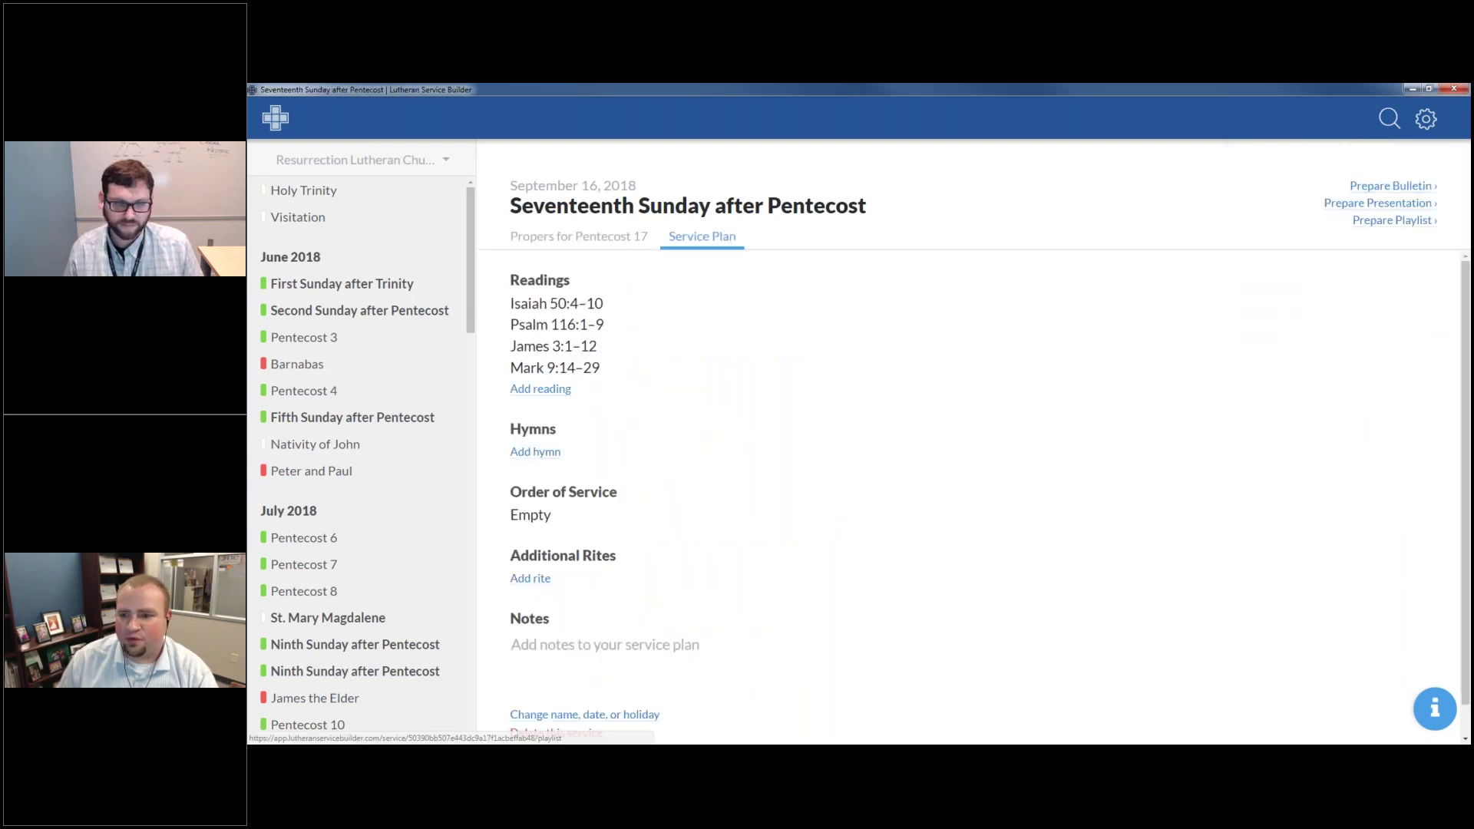
click(1371, 195)
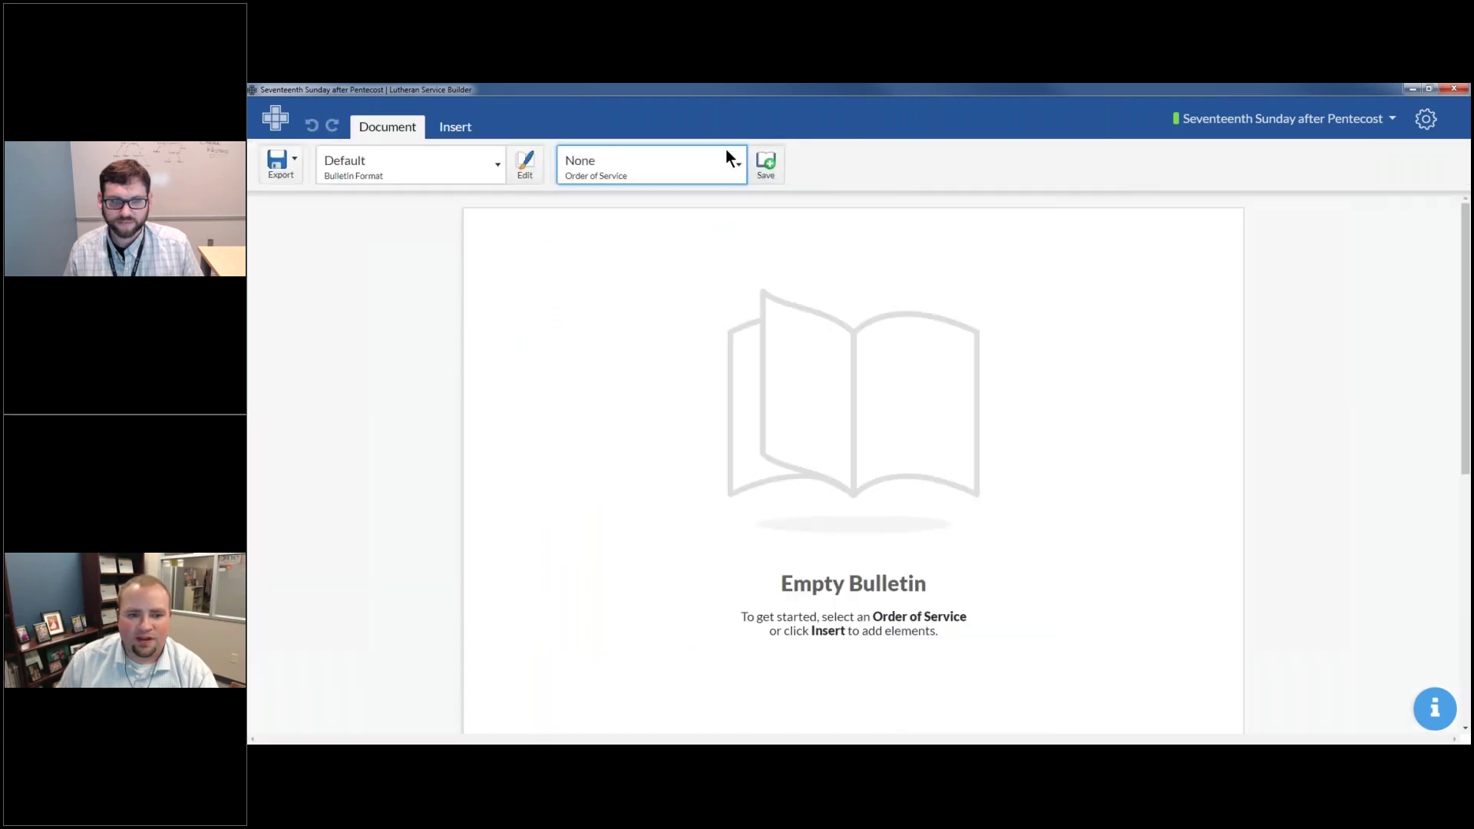
click(726, 153)
click(668, 292)
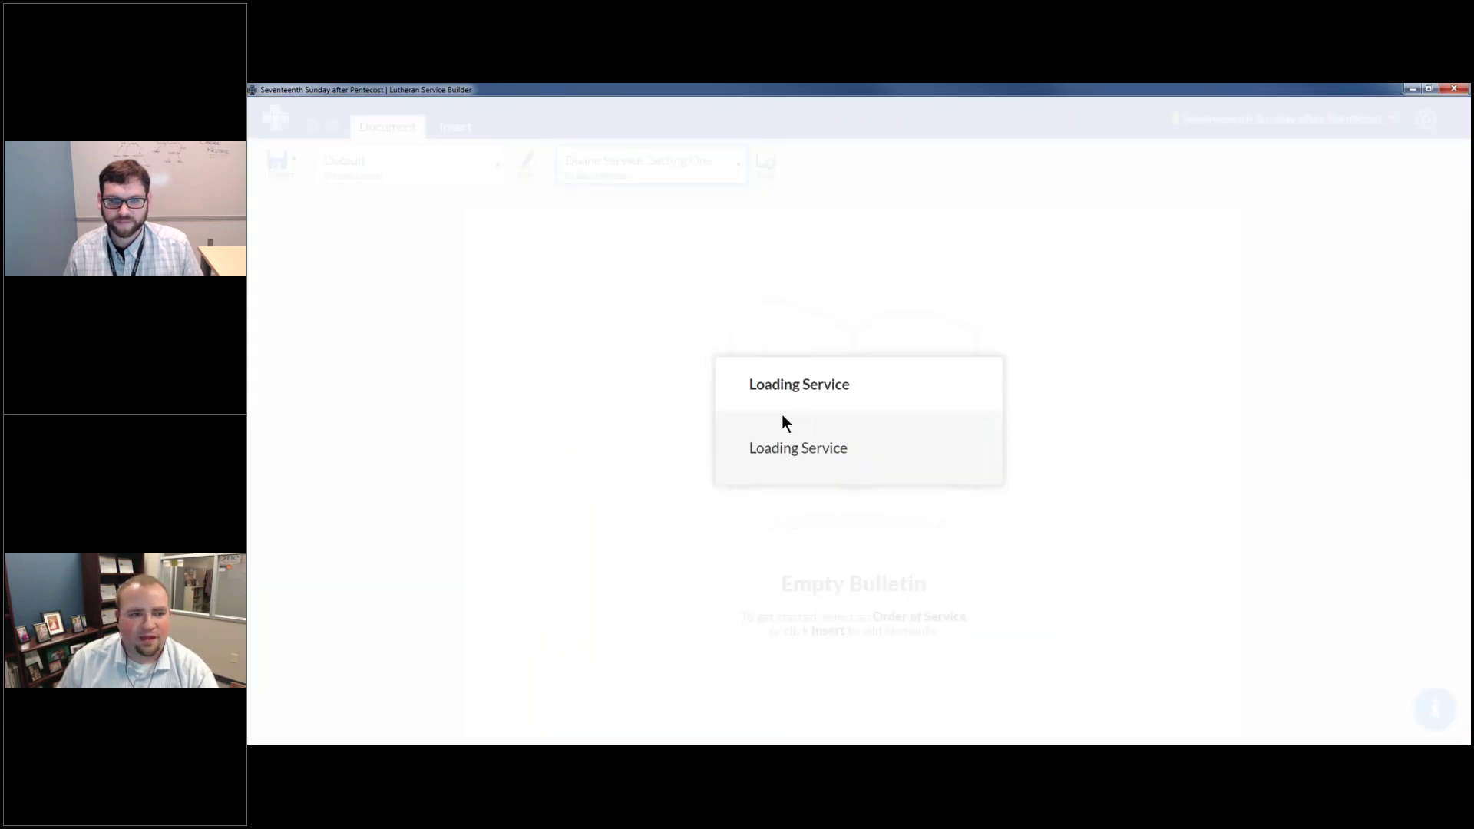
Step: Apply the Readings Inserts format to the bulletin and review its readings through to the acknowledgments
click(469, 173)
scroll(422, 368, down, 1)
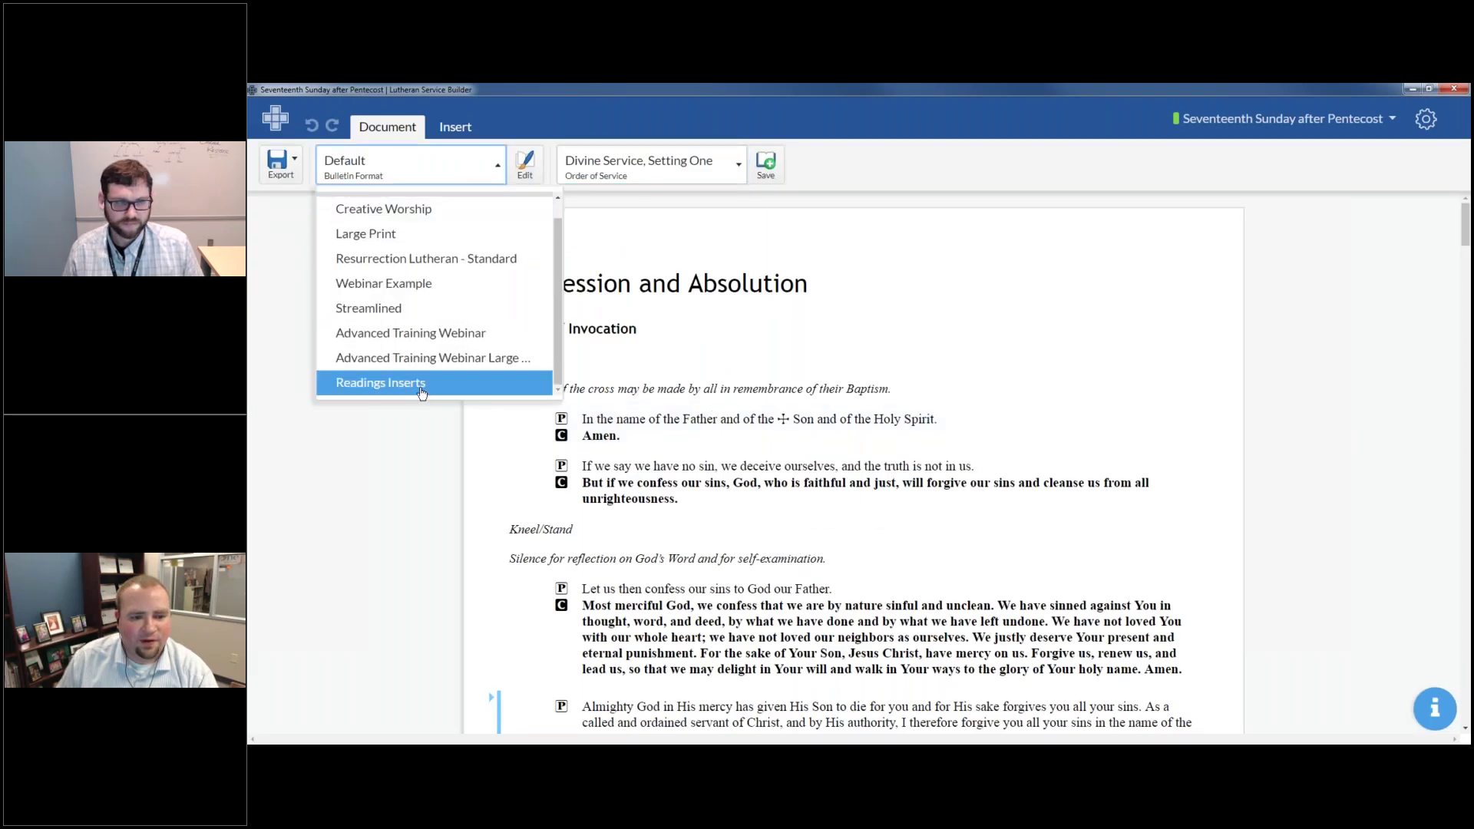
click(422, 388)
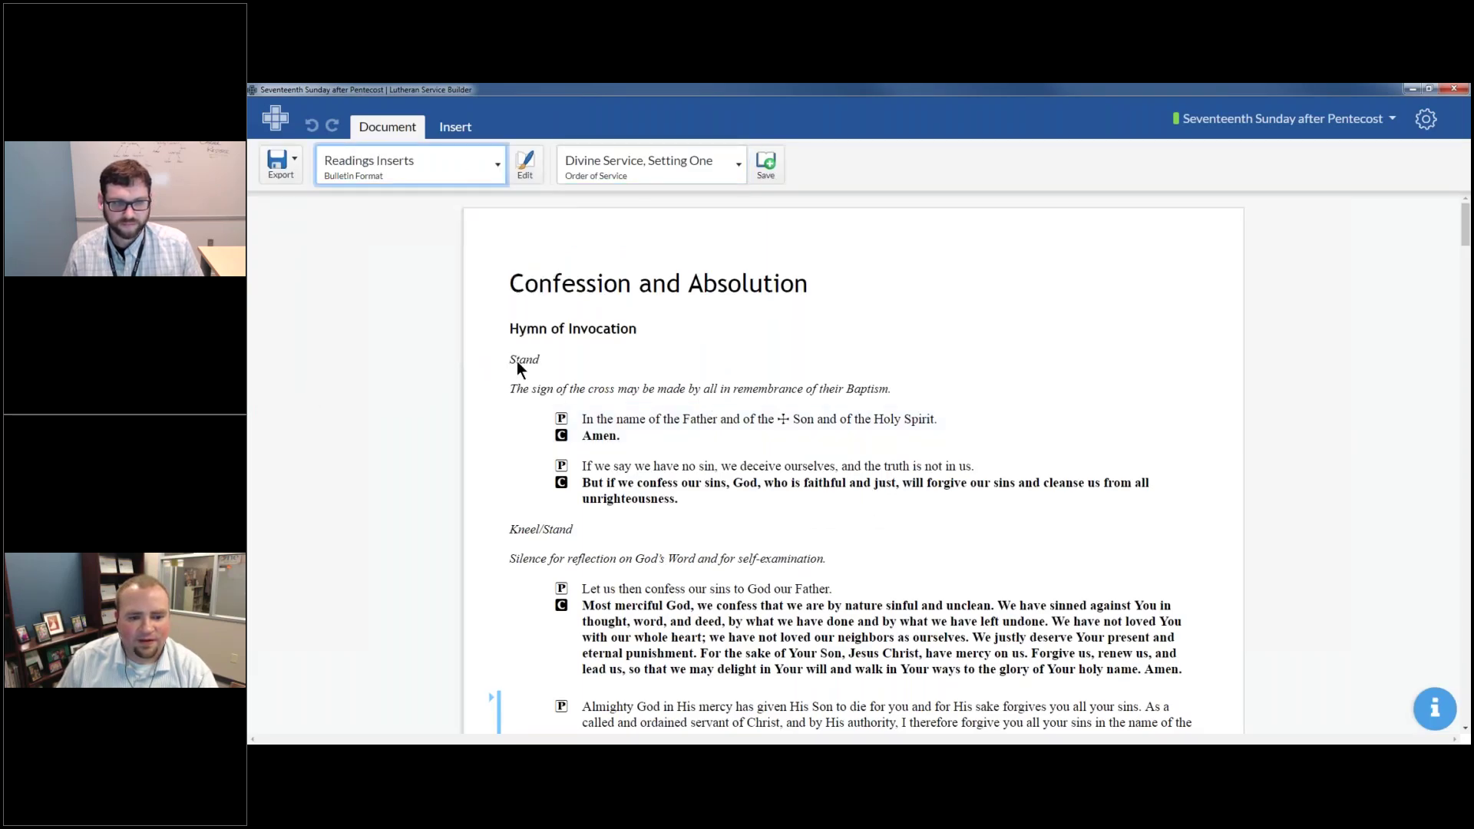
scroll(1231, 359, down, 6)
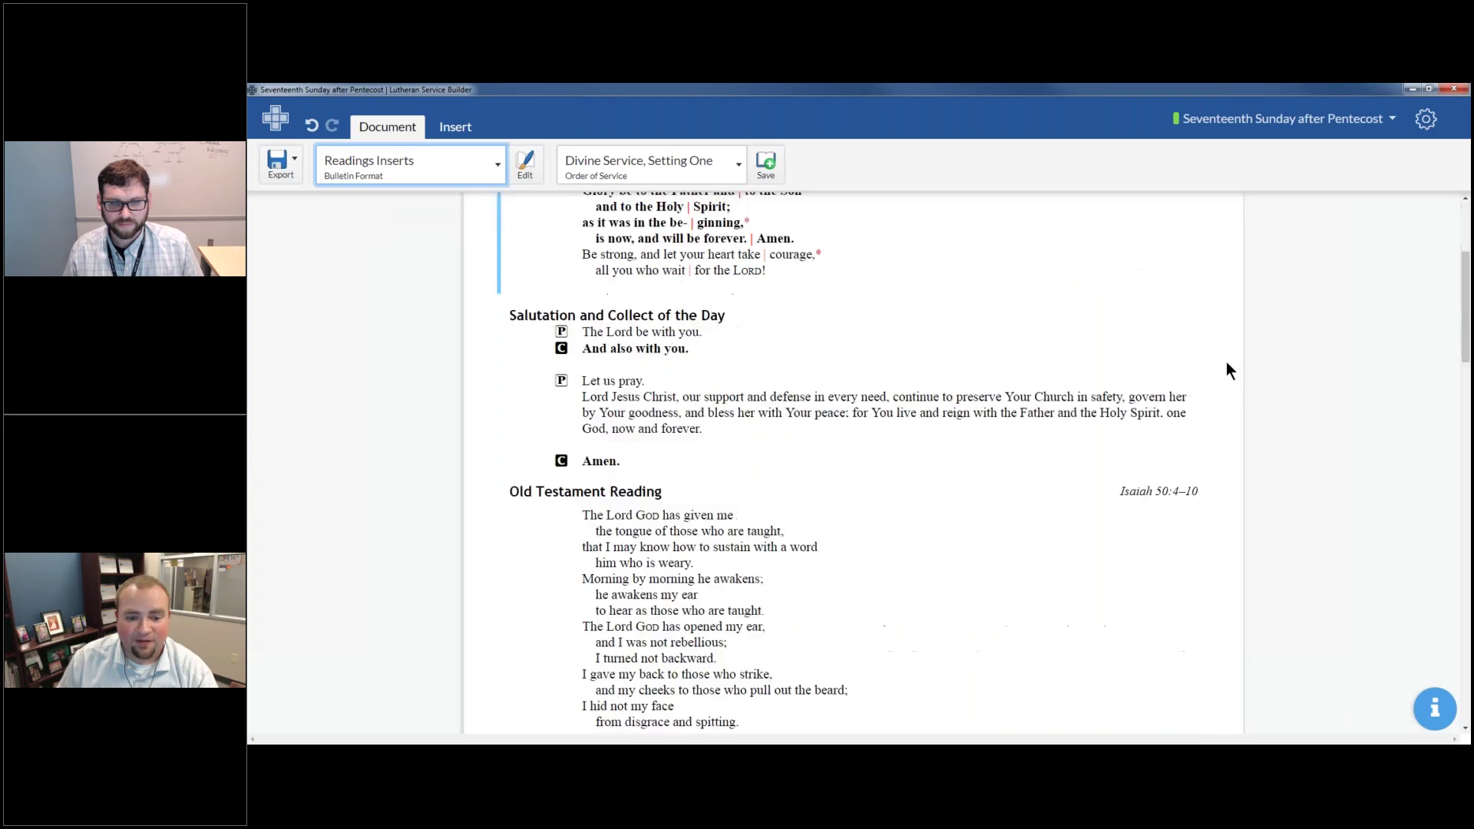
scroll(1223, 372, down, 3)
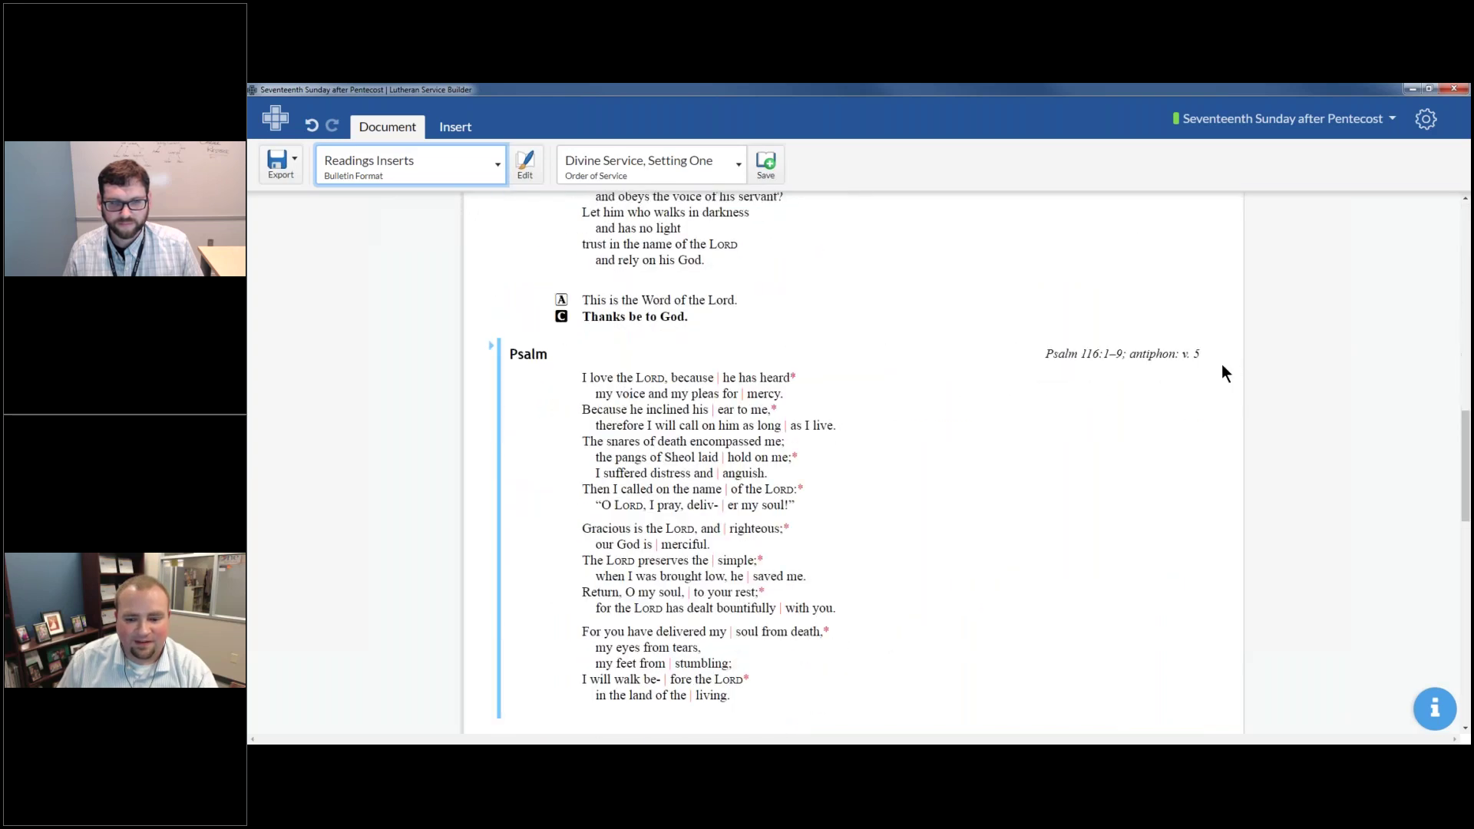
scroll(1222, 373, down, 4)
scroll(1222, 373, down, 5)
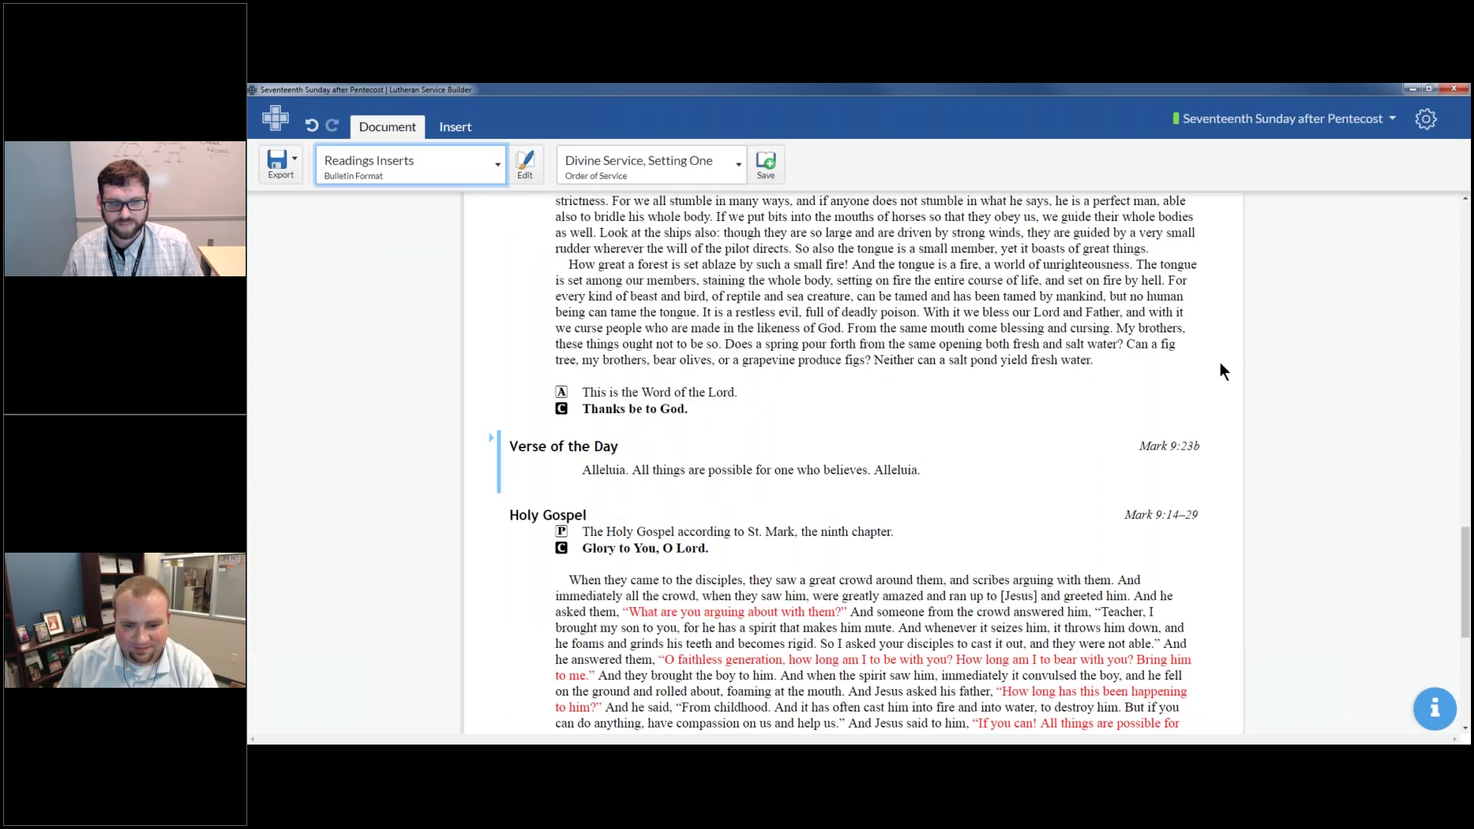
scroll(1219, 362, down, 5)
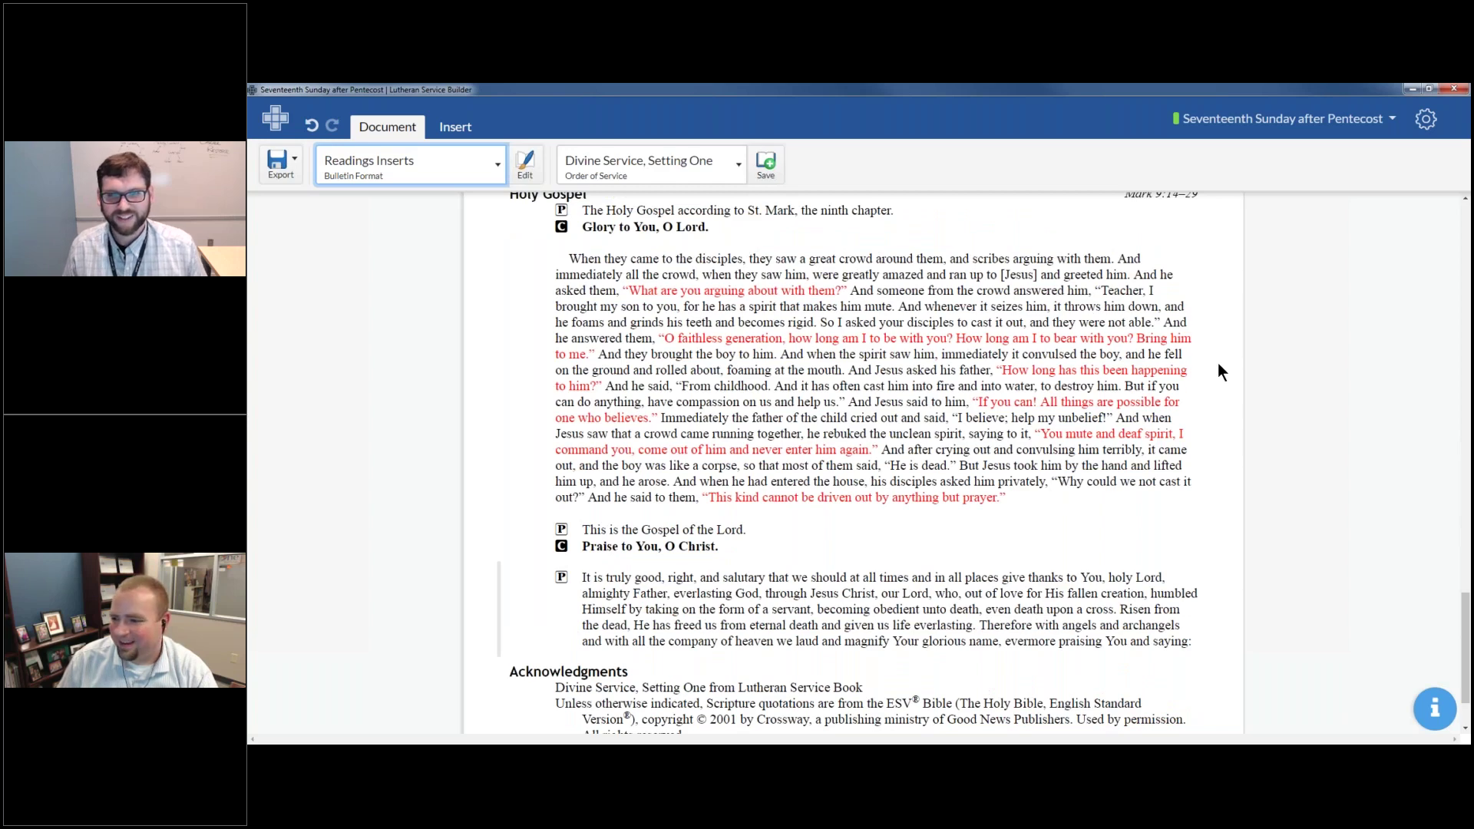
scroll(1174, 378, up, 15)
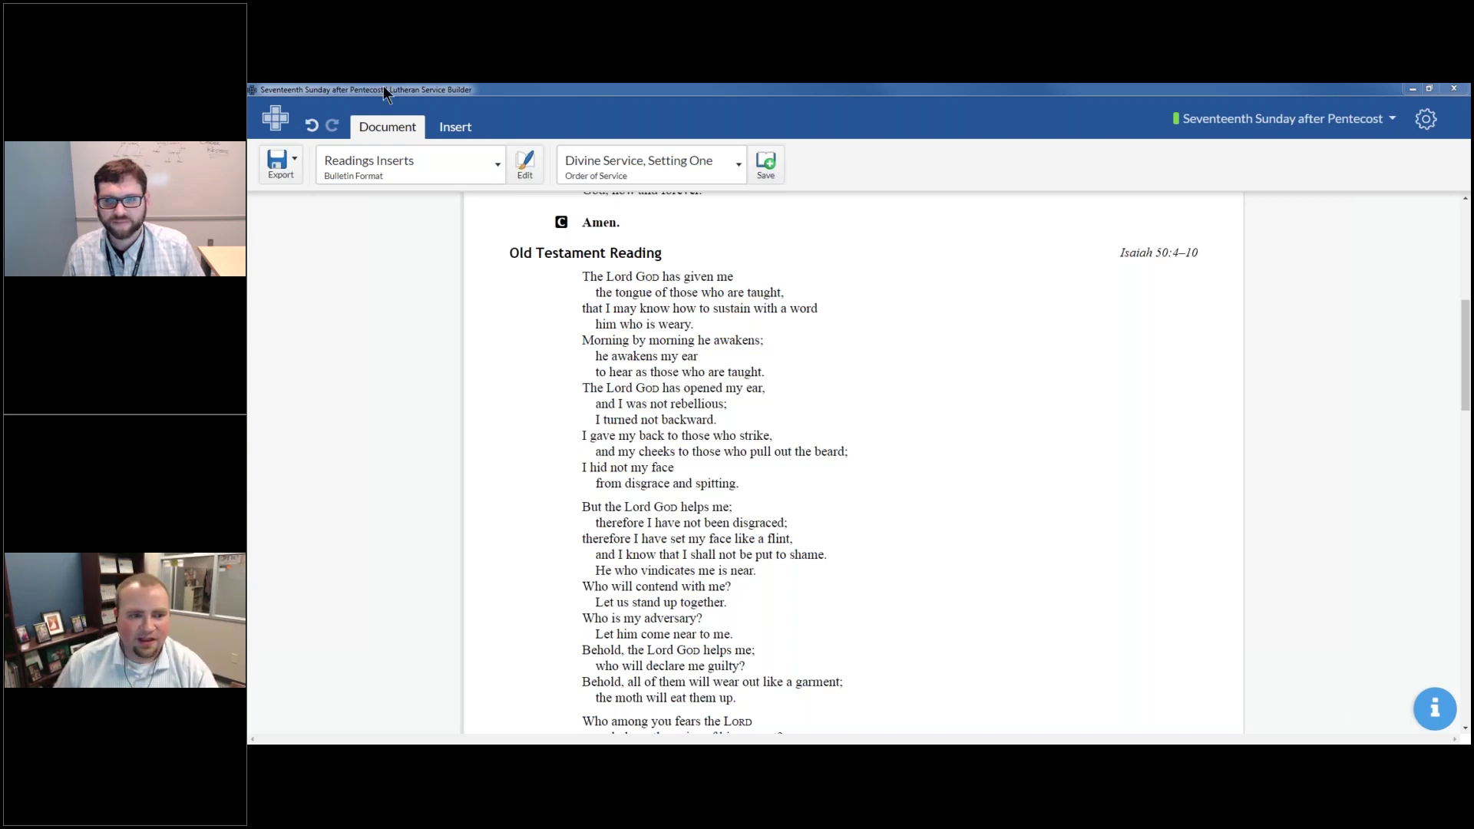
Step: Set the bulletin format back to Default
click(454, 159)
scroll(445, 223, up, 2)
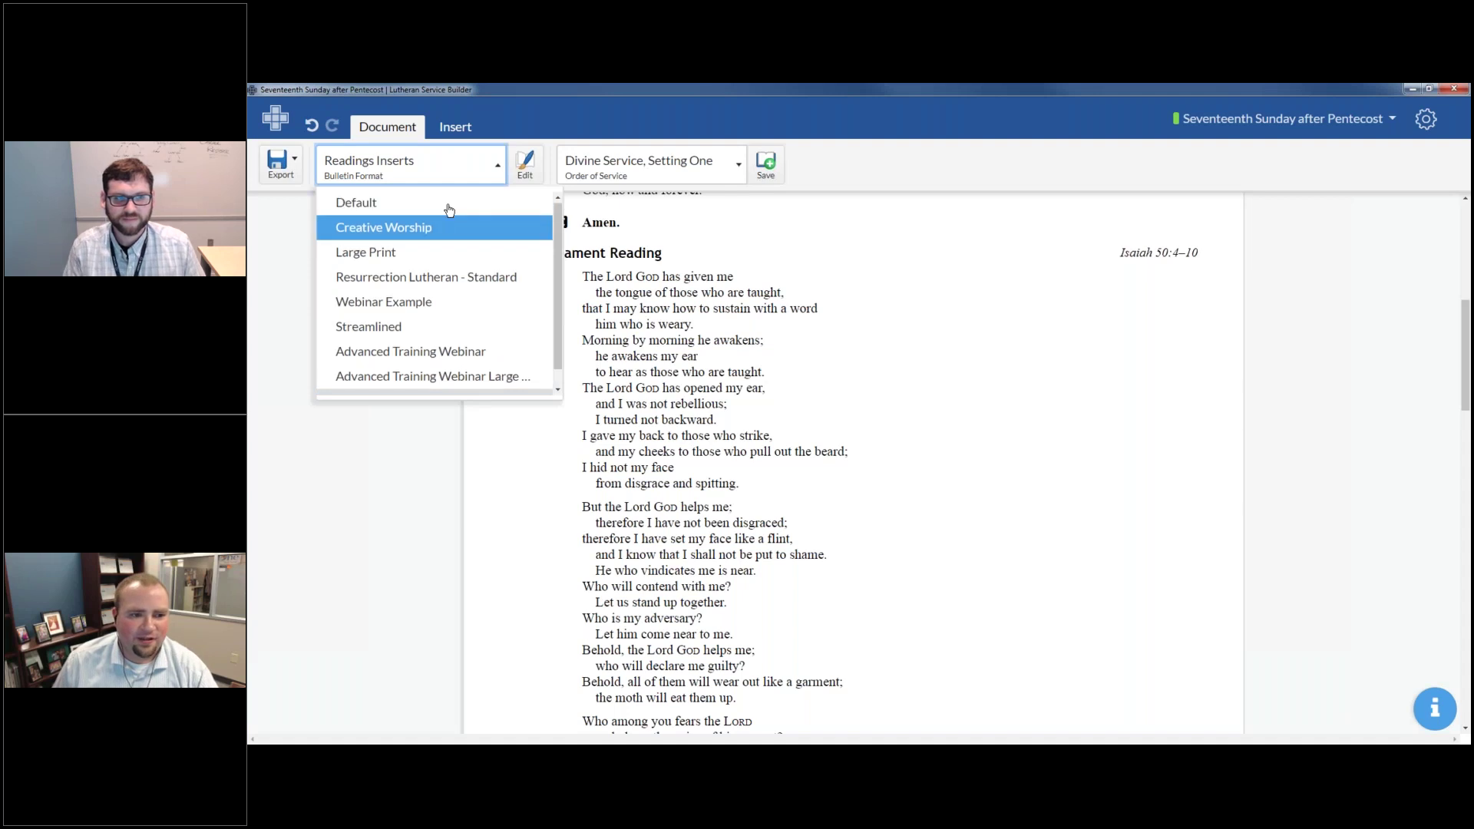
click(452, 209)
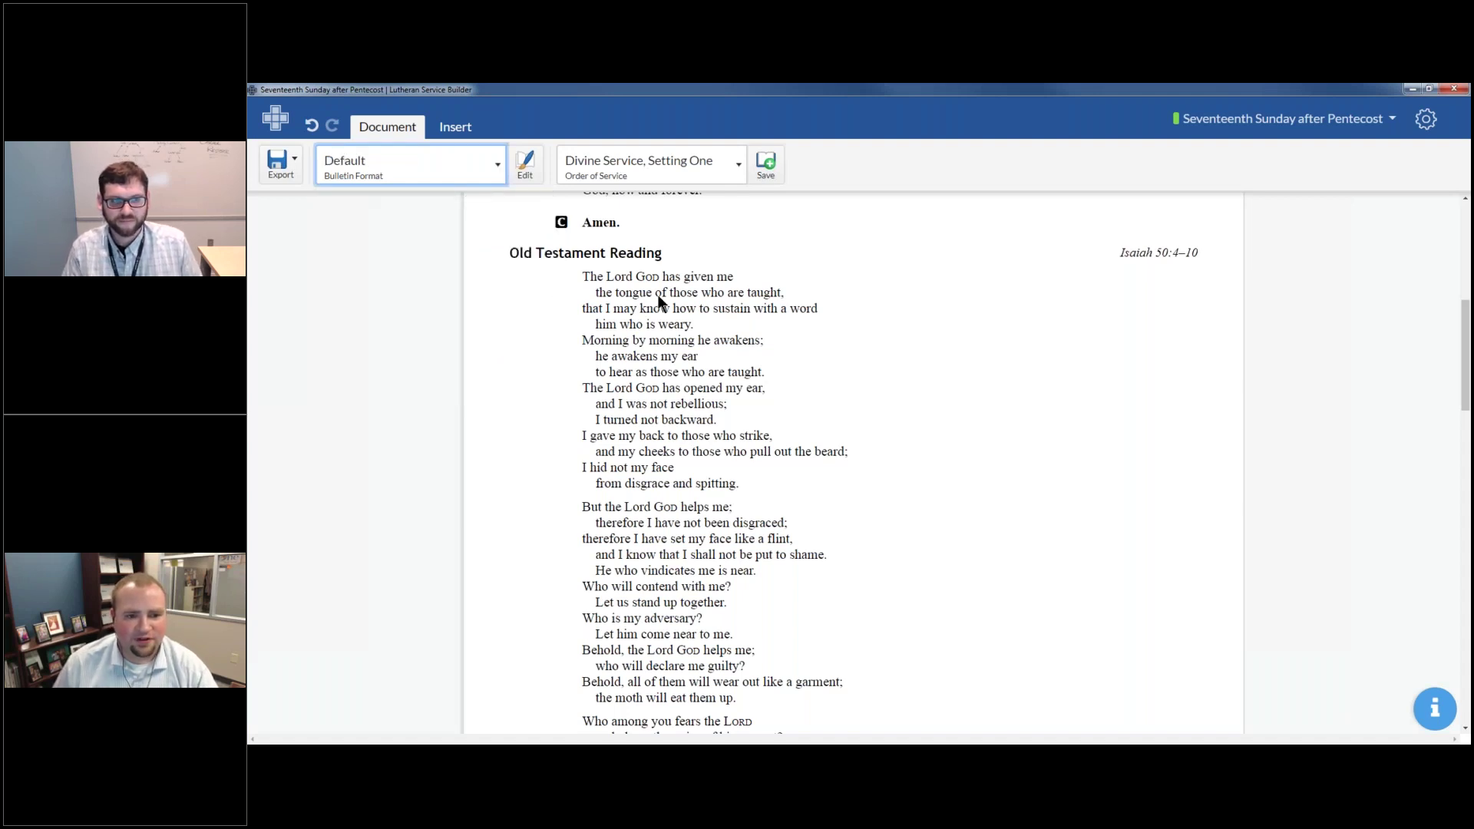
Step: Find the Prayer of the Church heading after the Nicene Creed and select it
scroll(711, 332, up, 5)
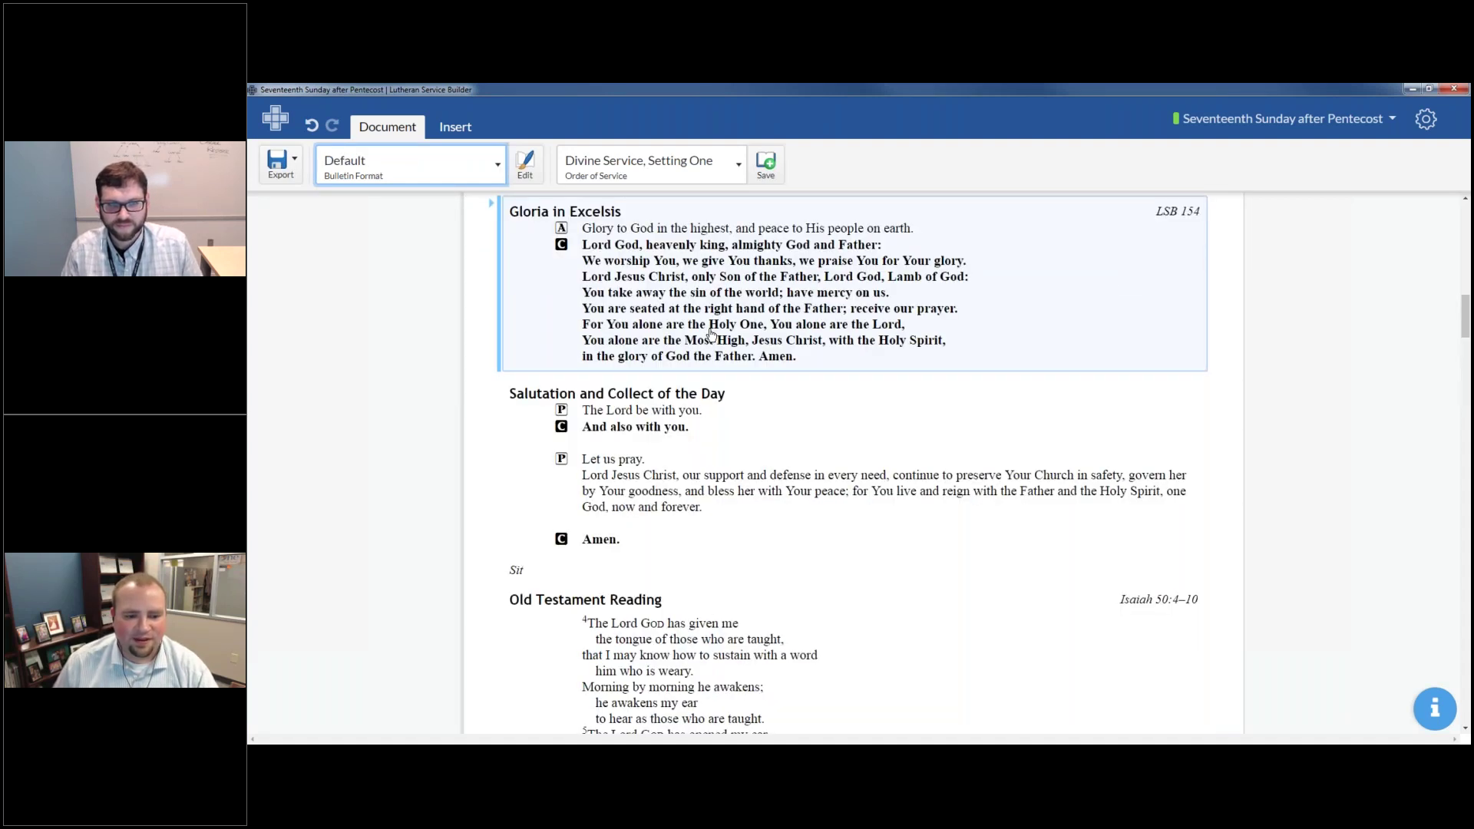
scroll(711, 332, down, 20)
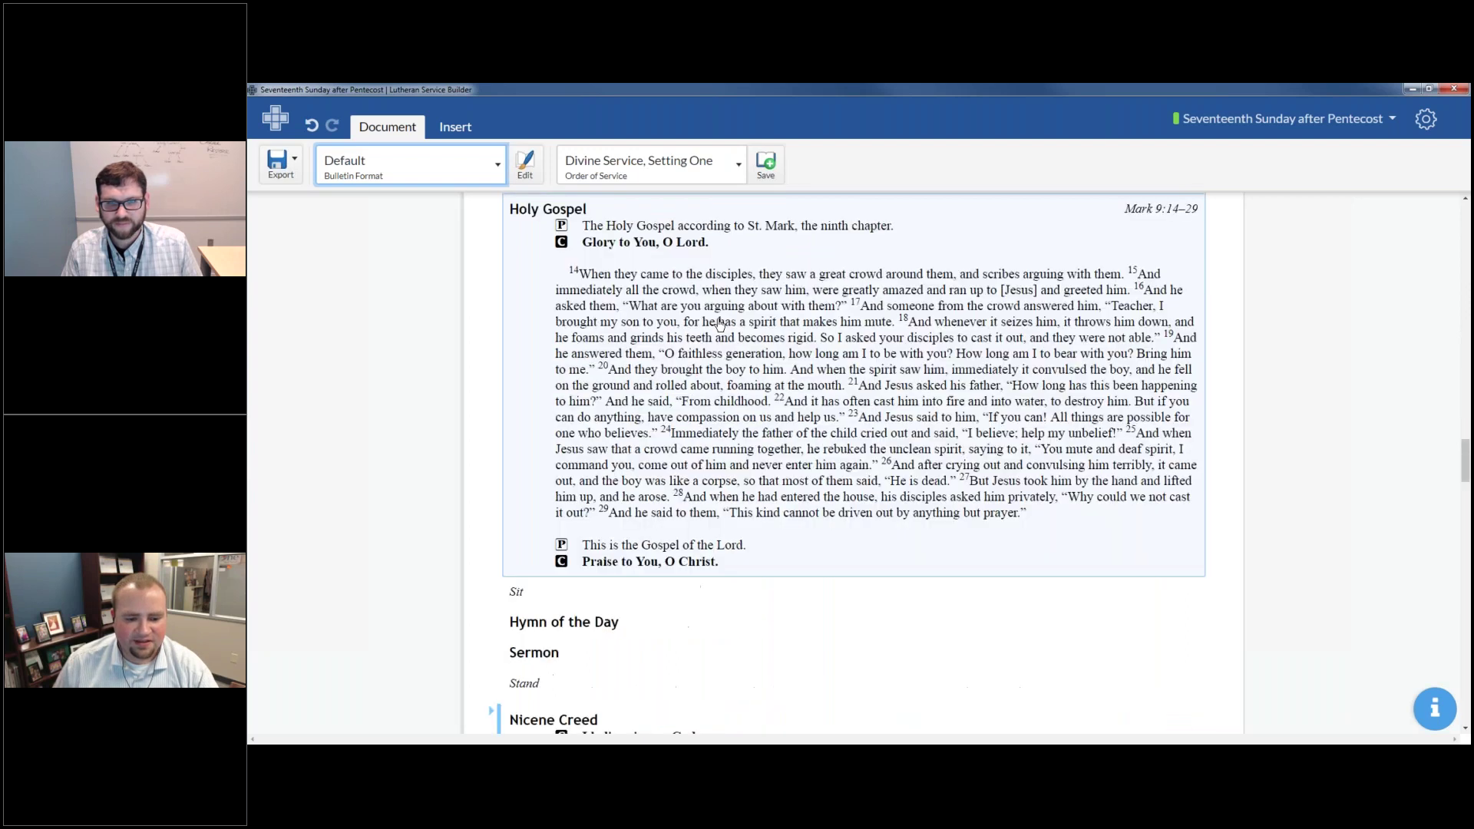
scroll(719, 323, down, 1)
scroll(719, 323, down, 12)
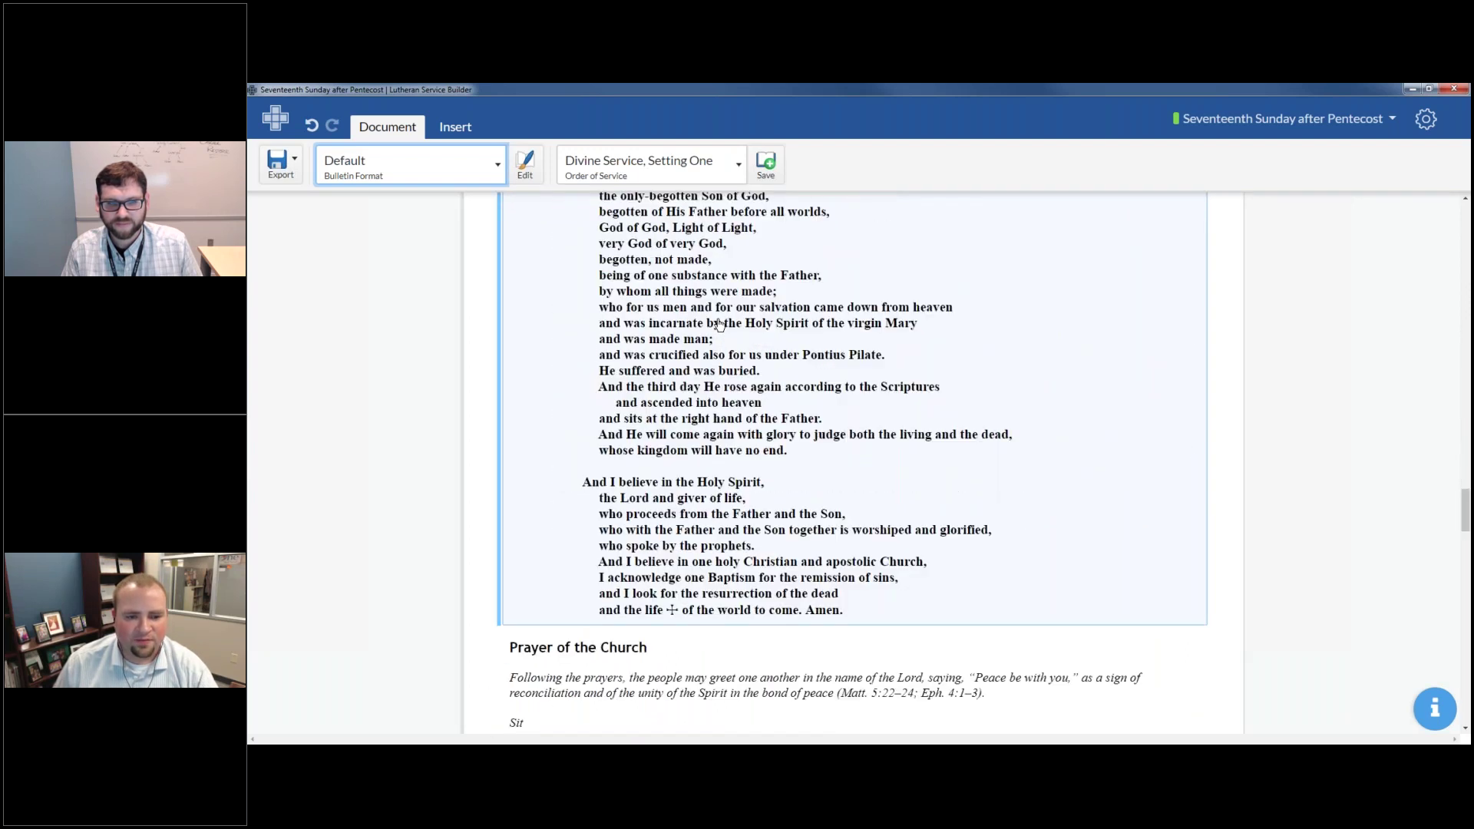
click(631, 330)
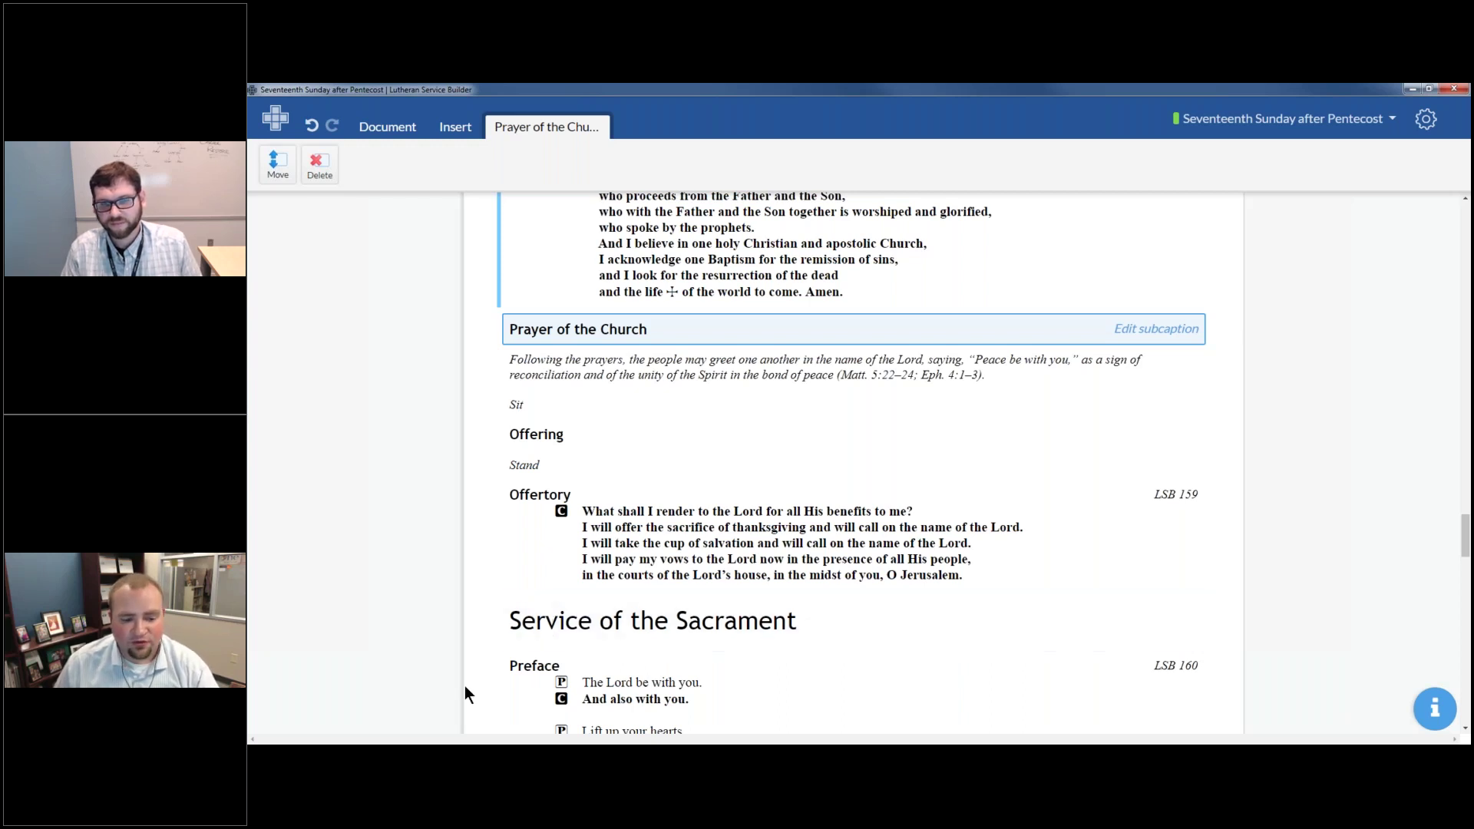
Step: Switch to the Lutheran Service Builder website in Chrome and open its Downloads page
mouse_move(462, 756)
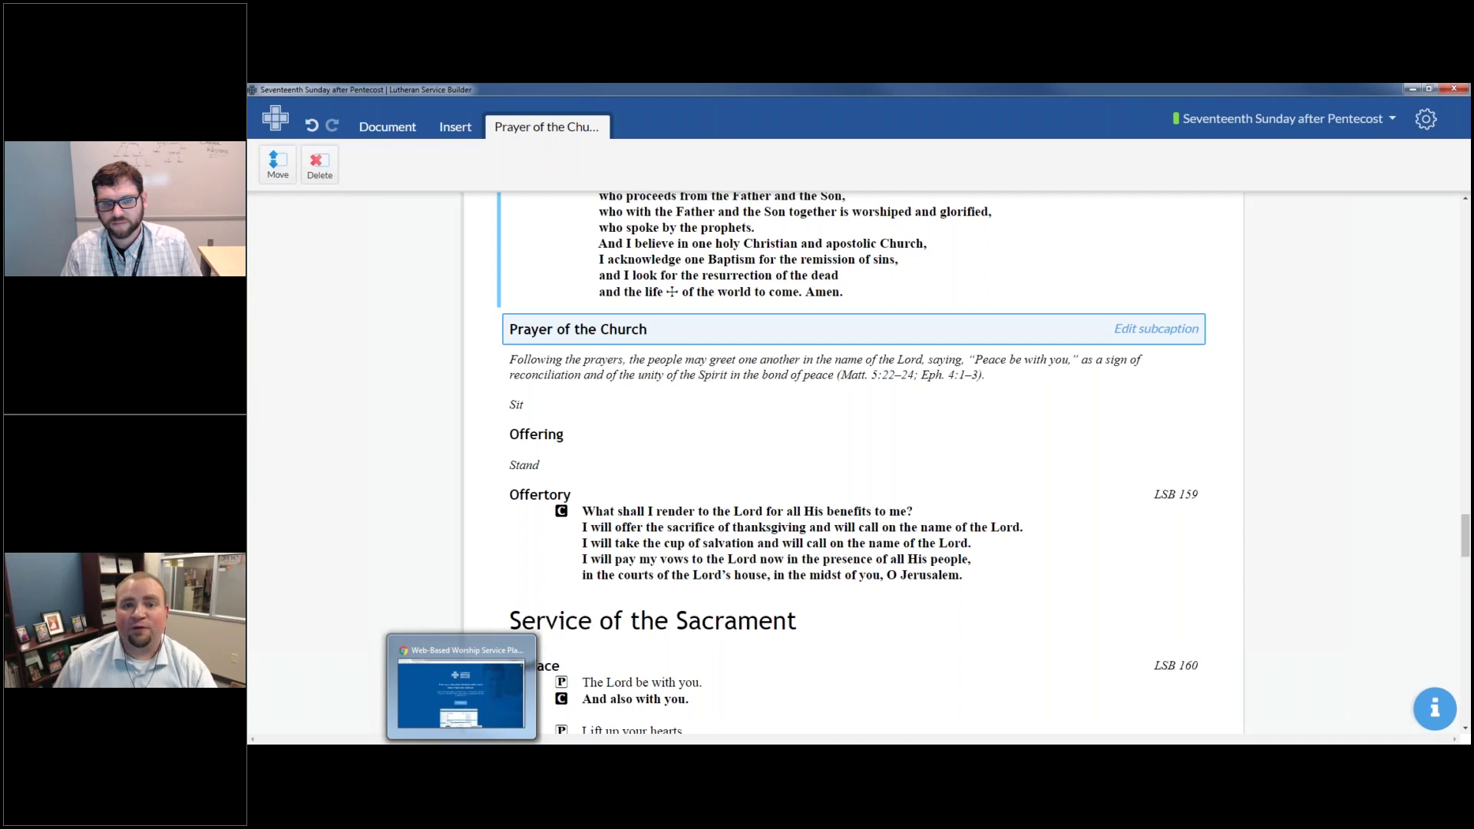
click(463, 713)
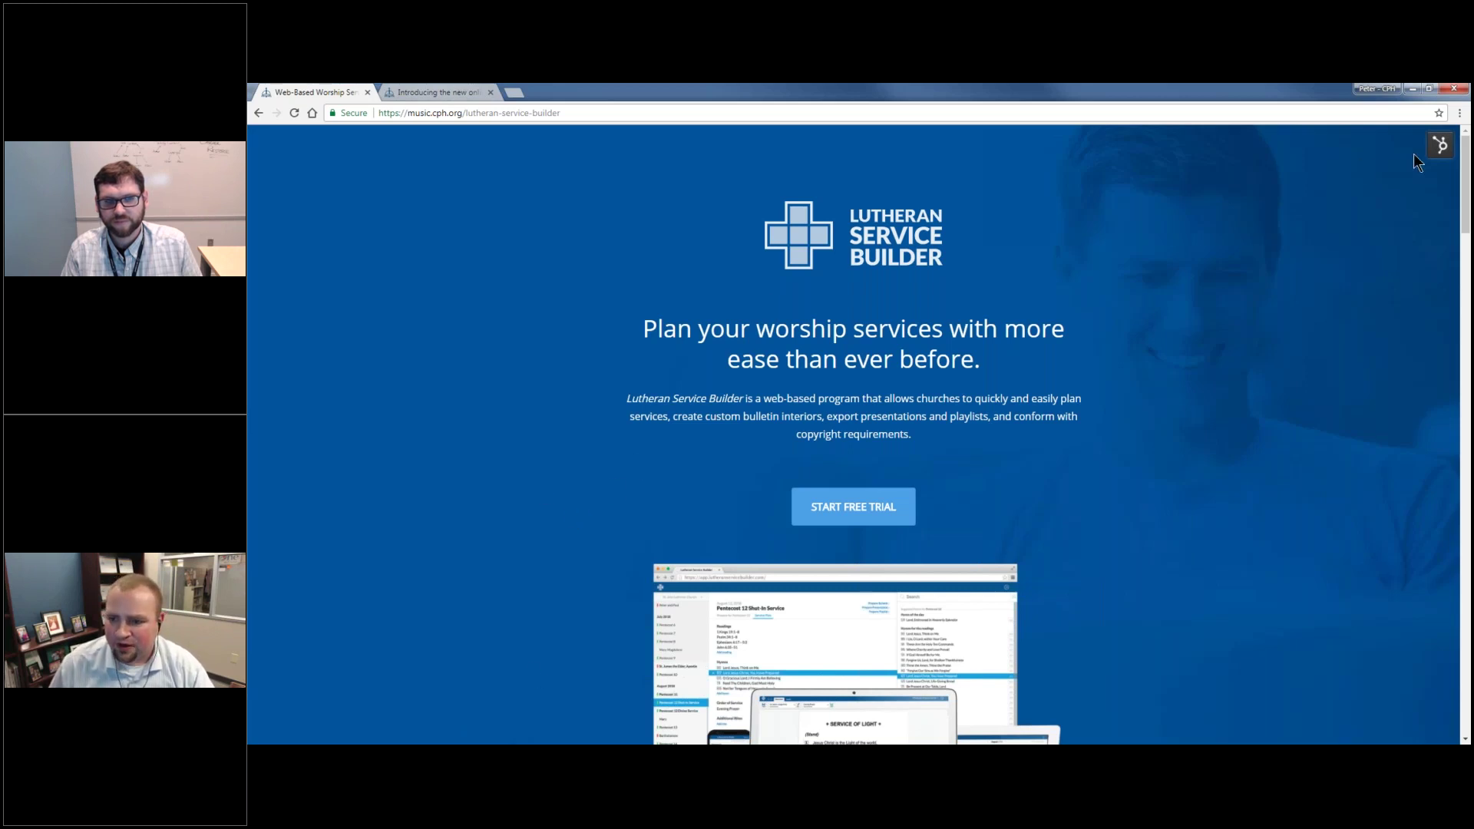
drag(1467, 161, 1441, 694)
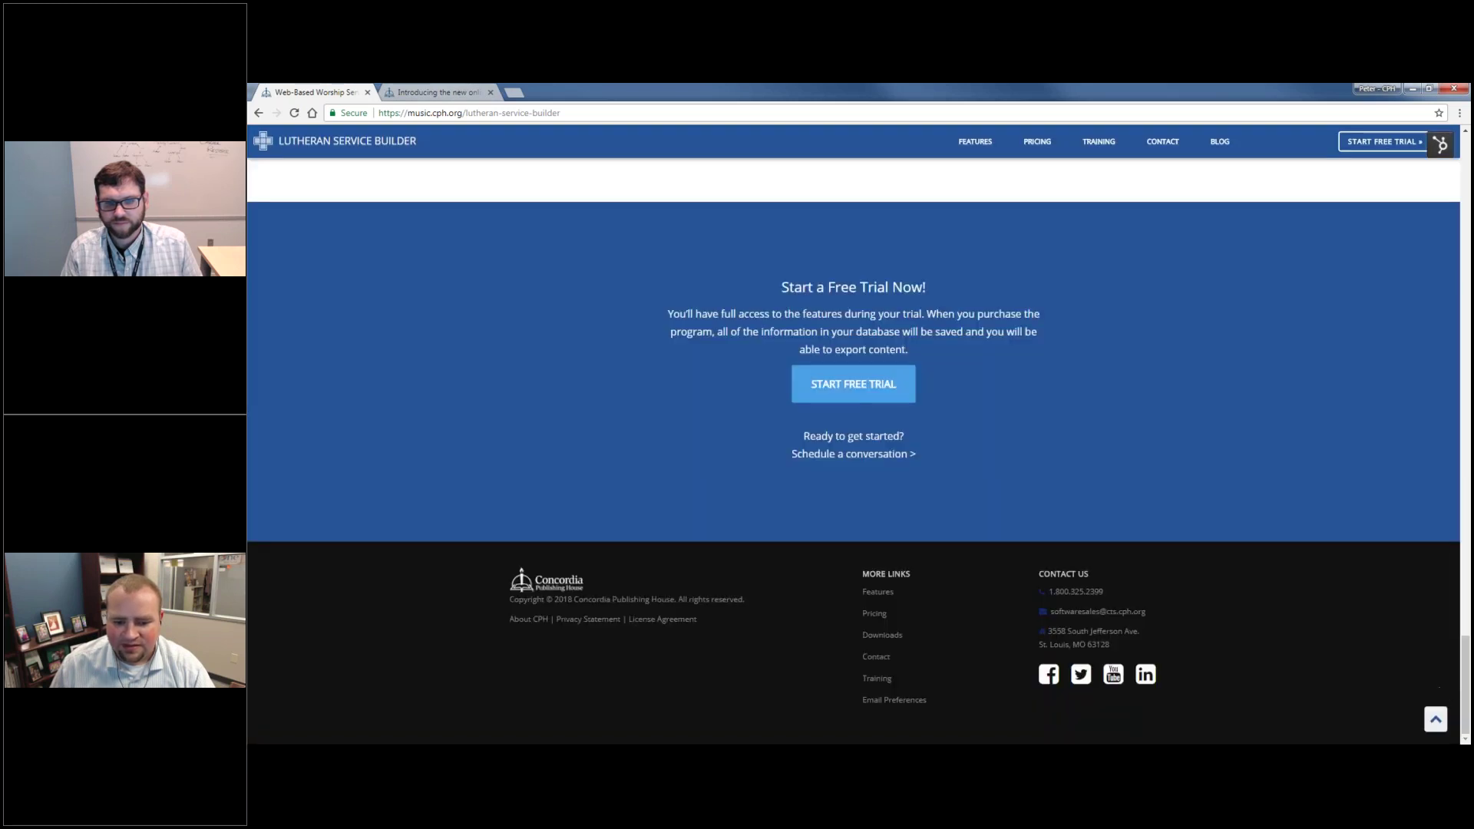
click(890, 642)
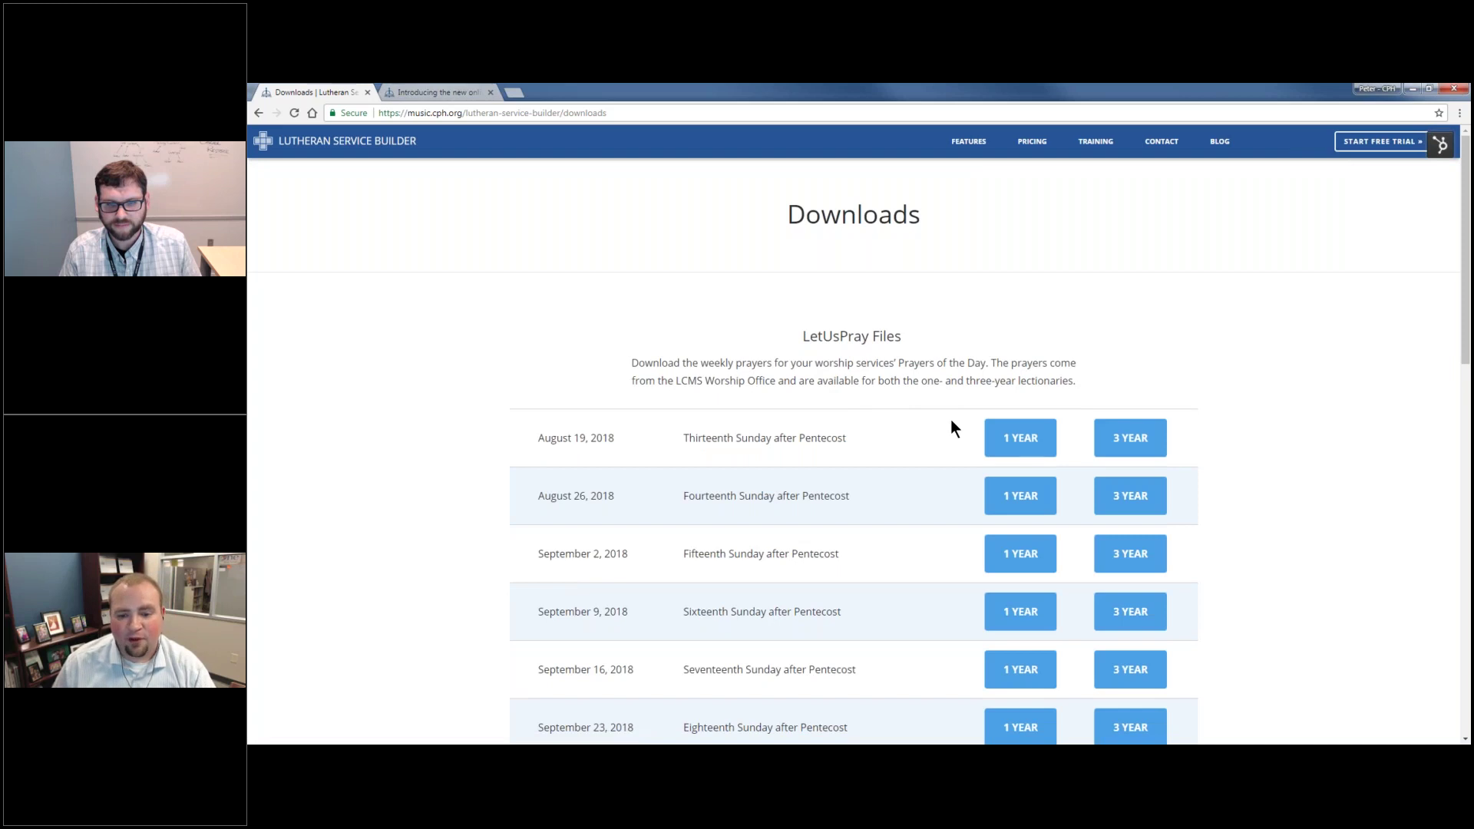
Step: Download the 3-year LetUsPray file for September 16, 2018, the Seventeenth Sunday after Pentecost
scroll(951, 427, down, 1)
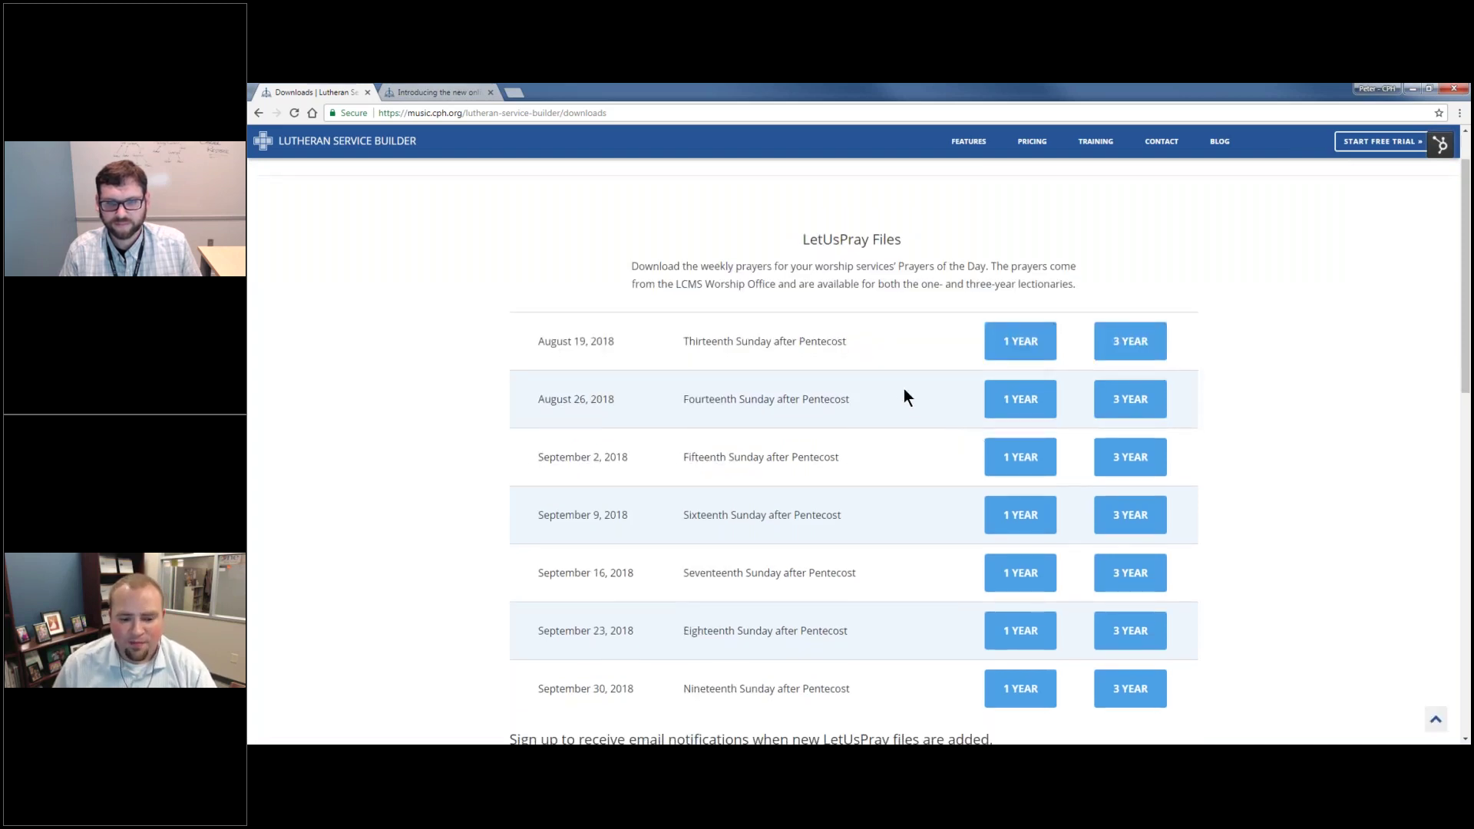
scroll(888, 399, down, 2)
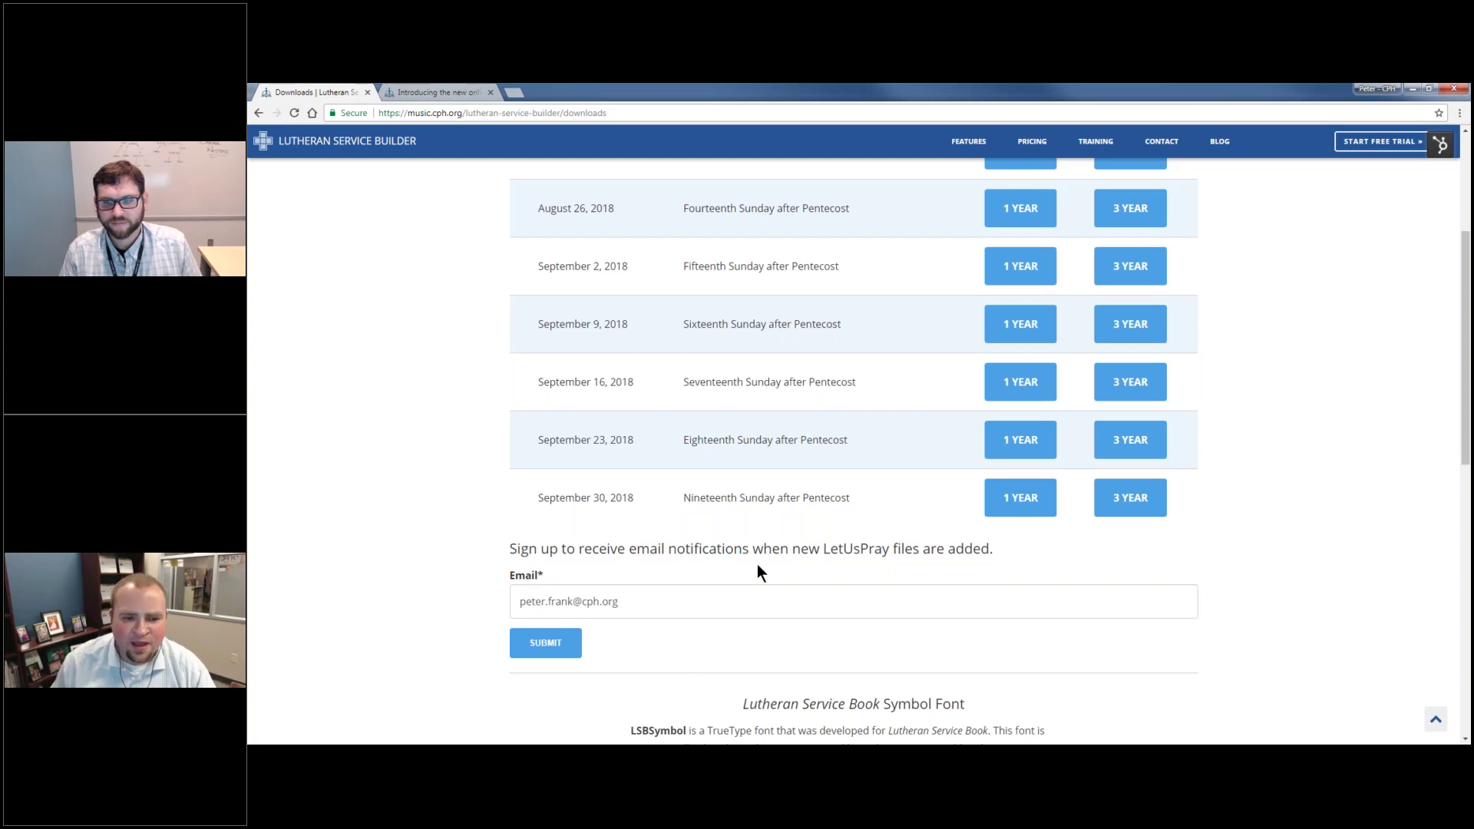
scroll(987, 481, up, 1)
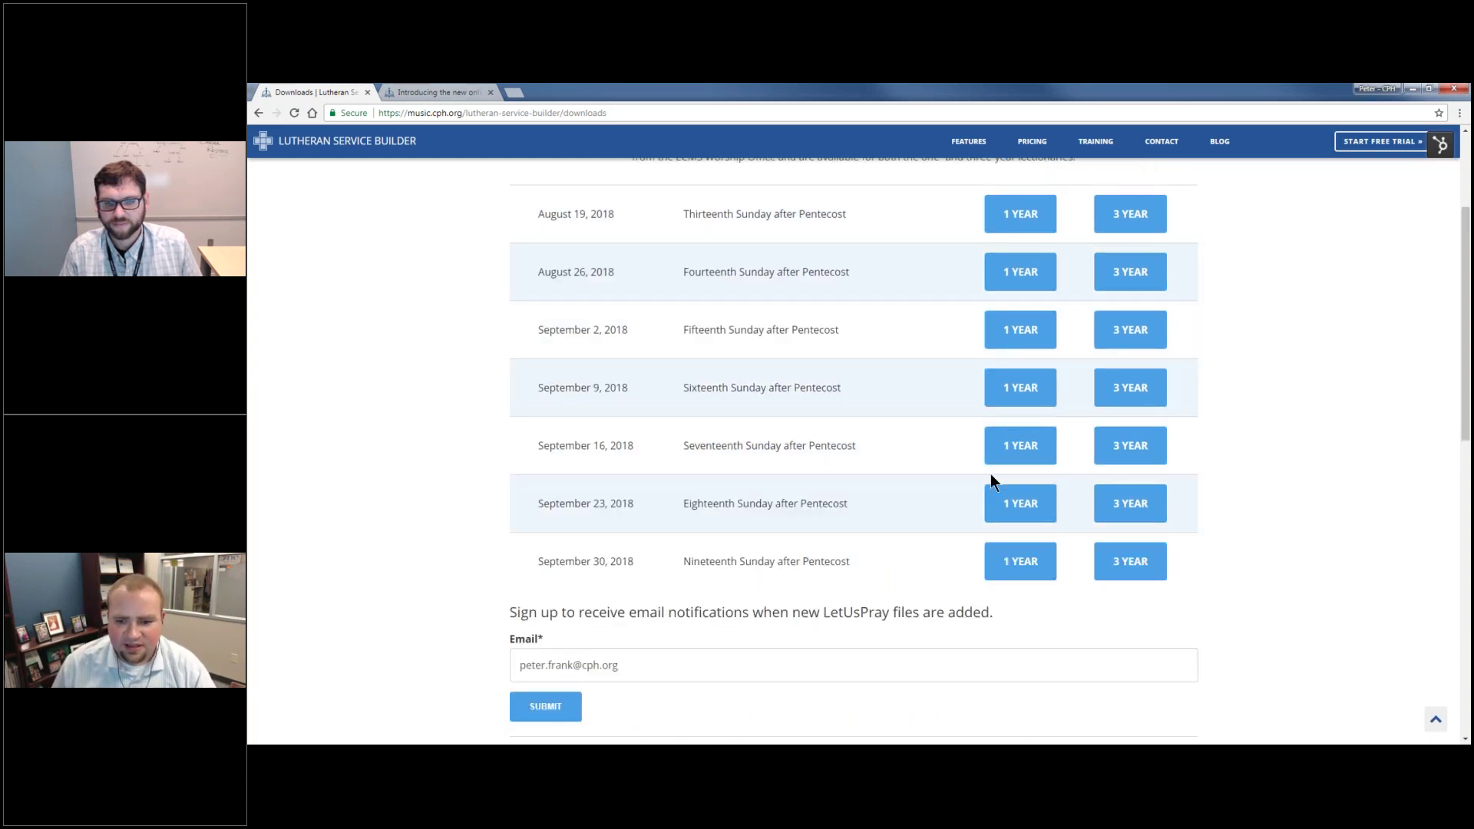
click(1153, 454)
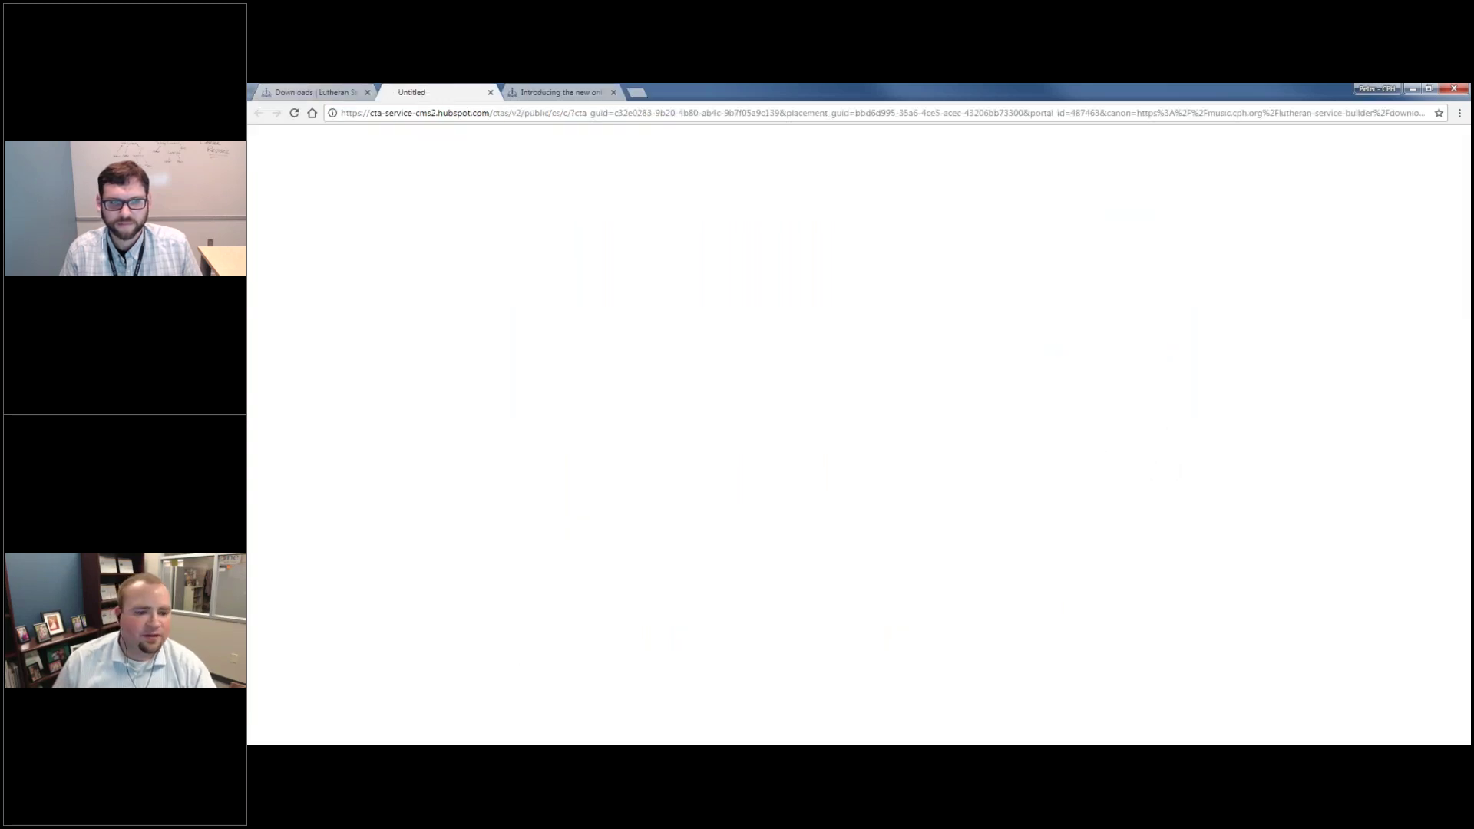
click(322, 730)
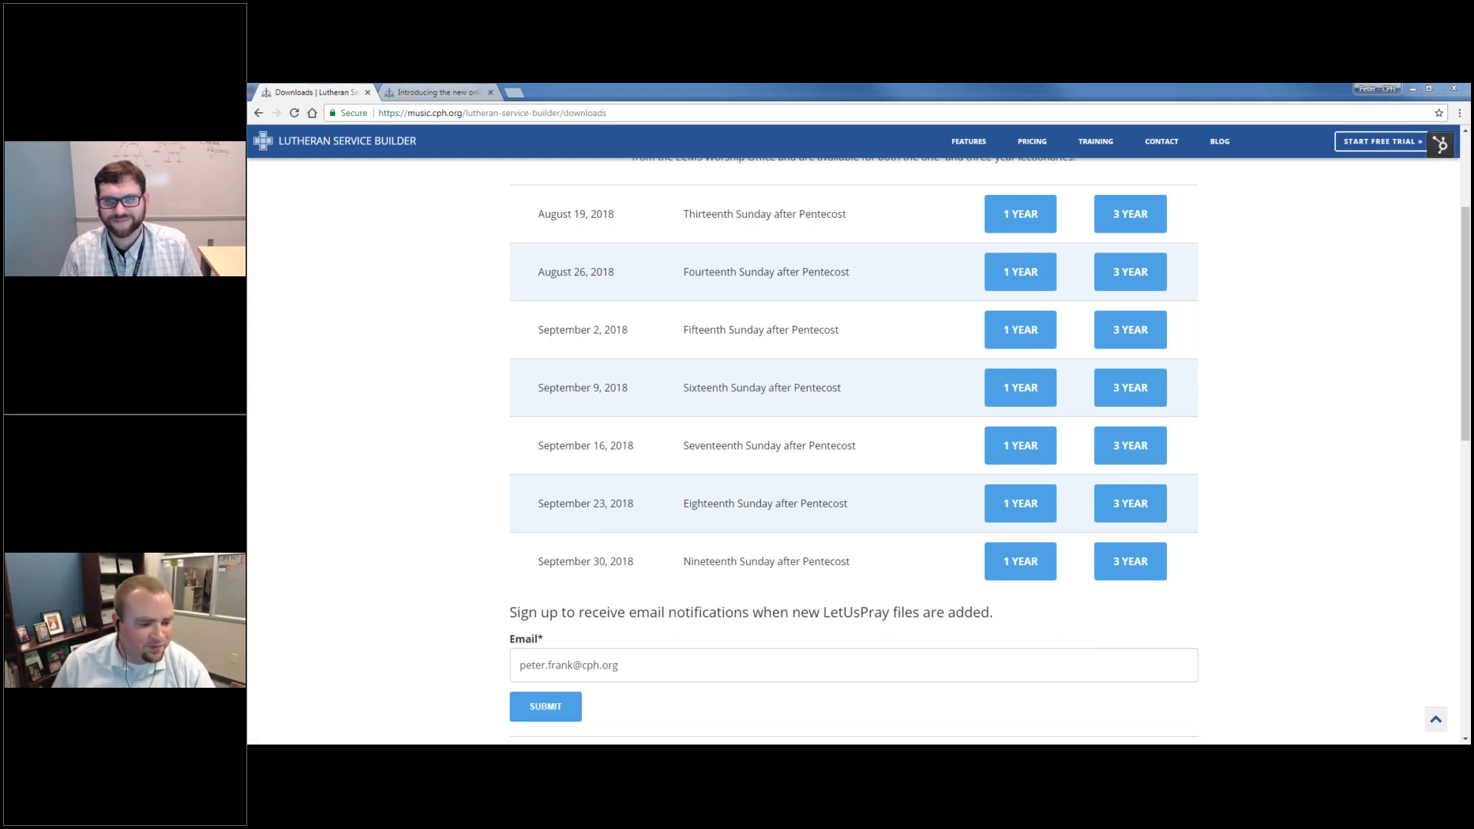
drag(1223, 103, 1128, 83)
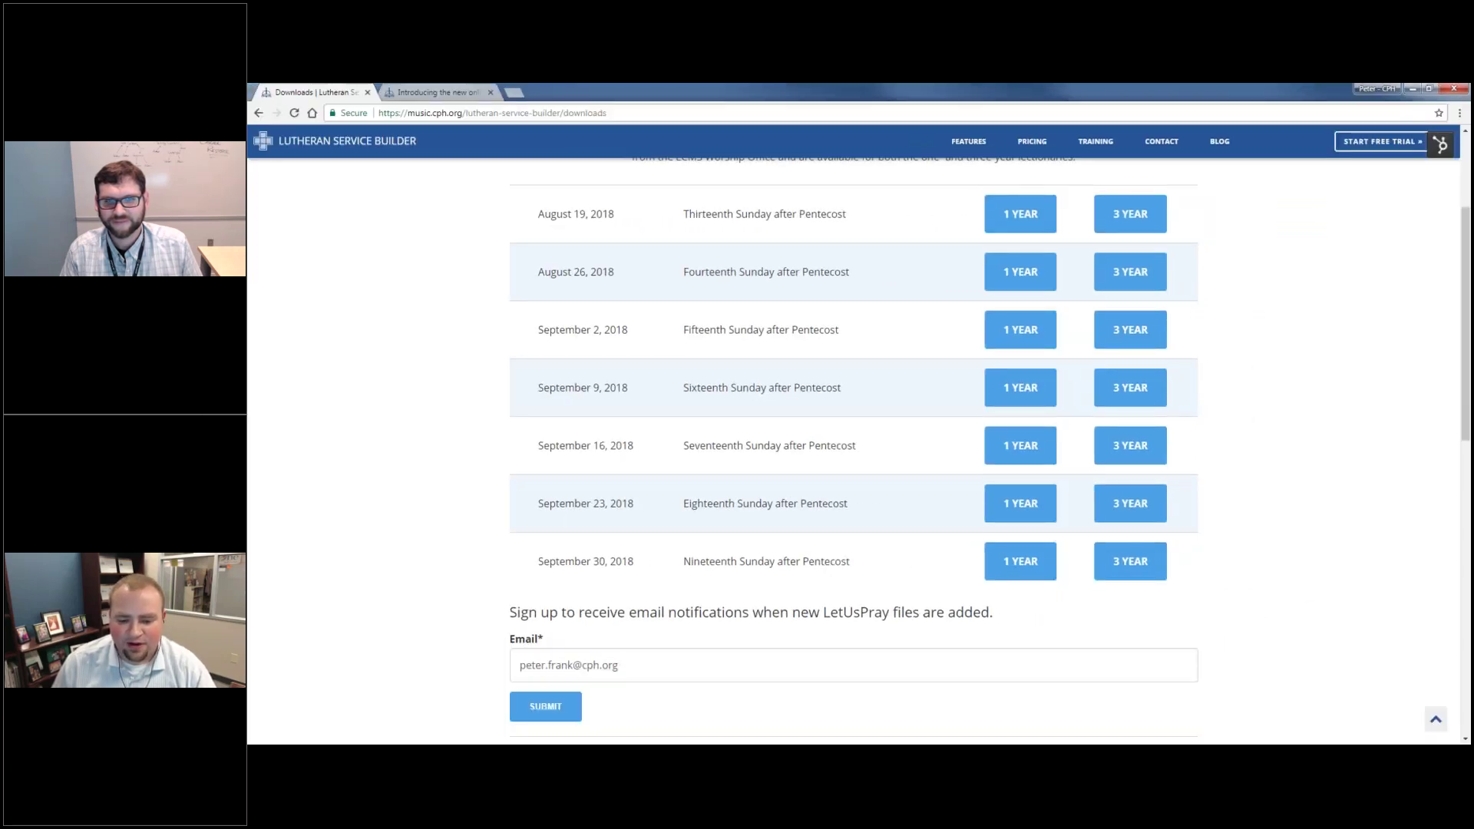
Step: Switch back to Lutheran Service Builder and import the "September 16, 2018 (Series B)" LSBX file from the Desktop
key(alt+Tab)
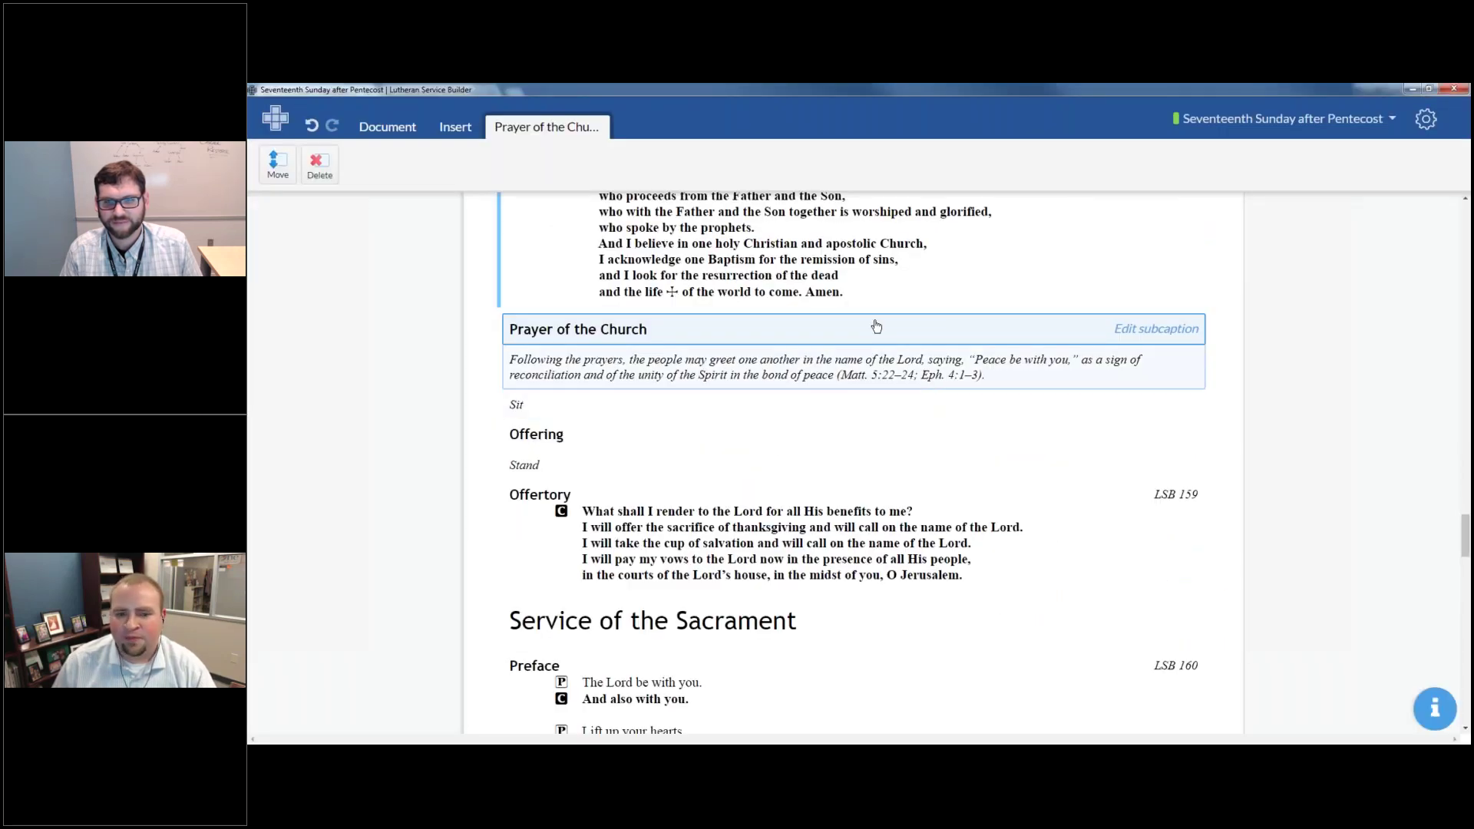
click(1429, 116)
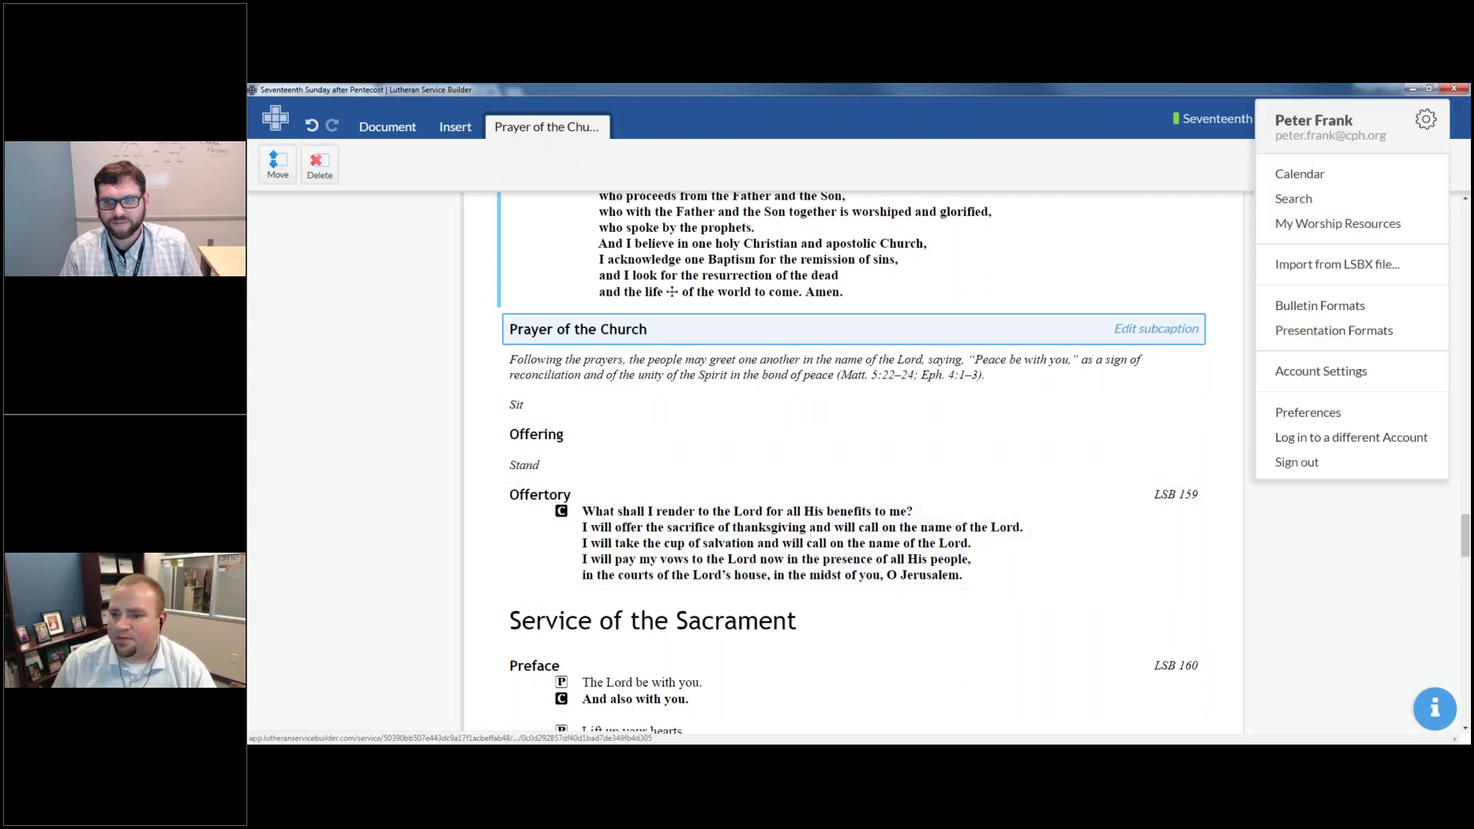
click(1373, 265)
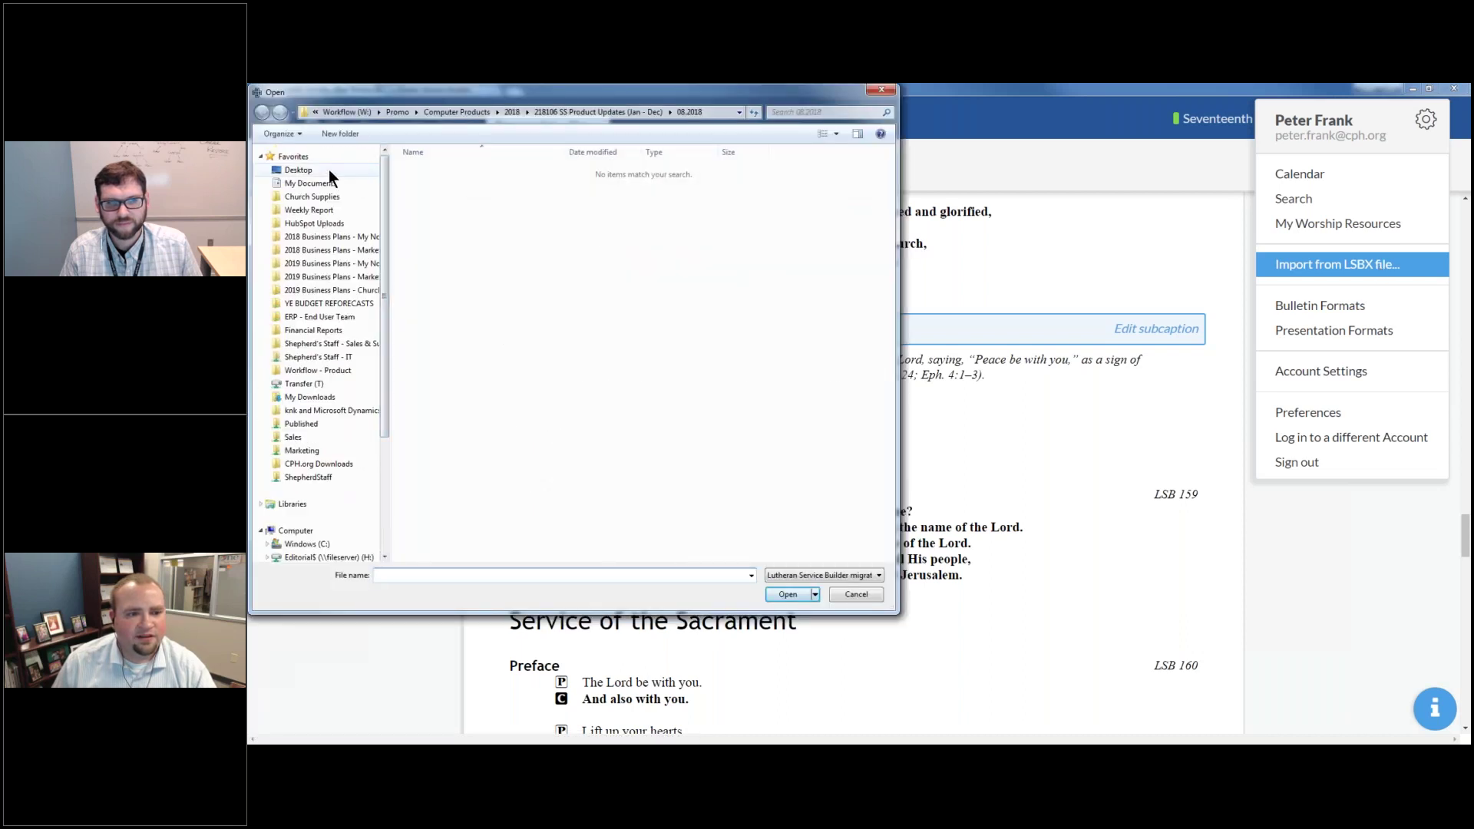
click(329, 169)
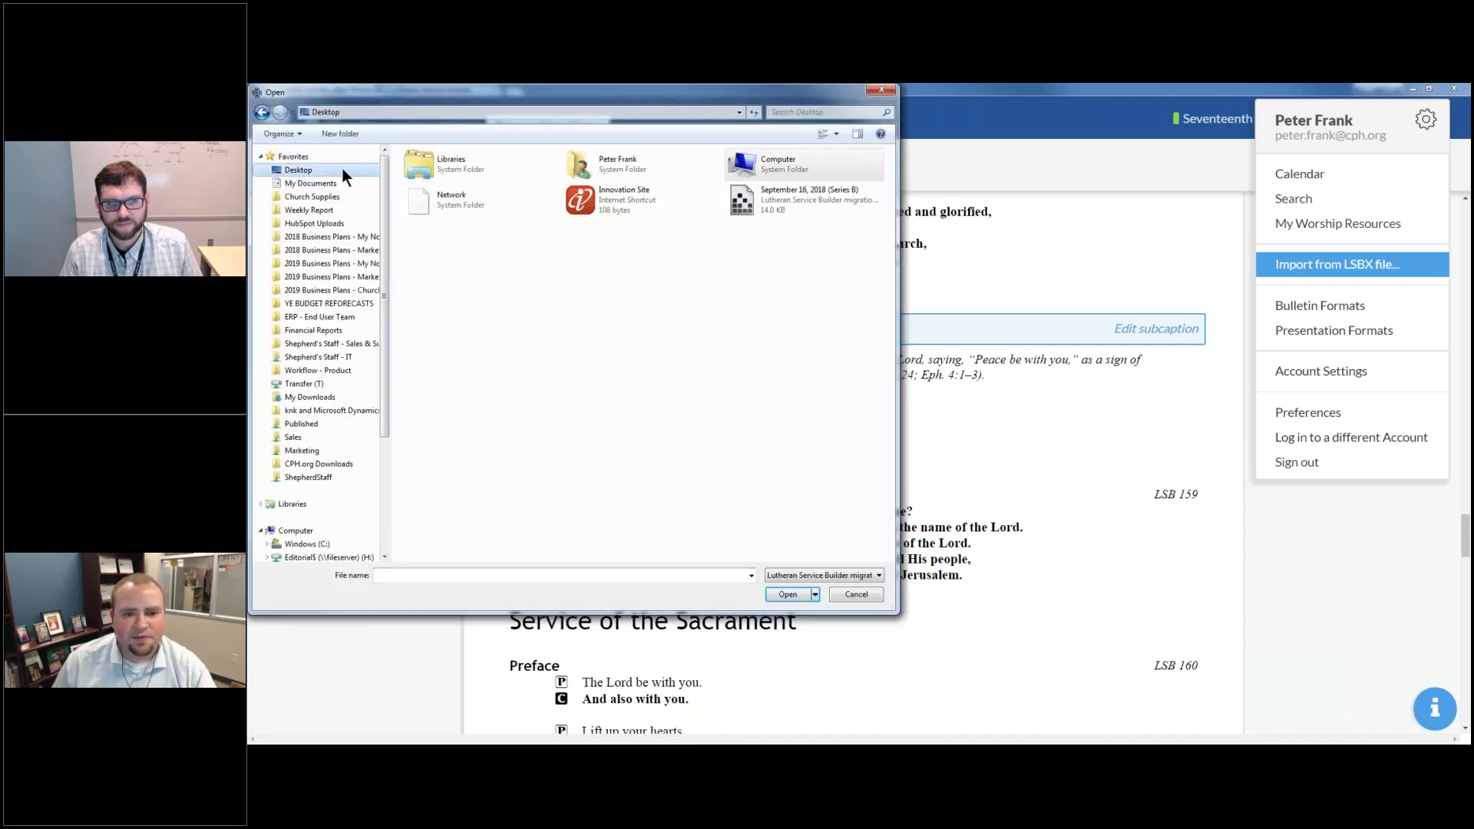
click(836, 200)
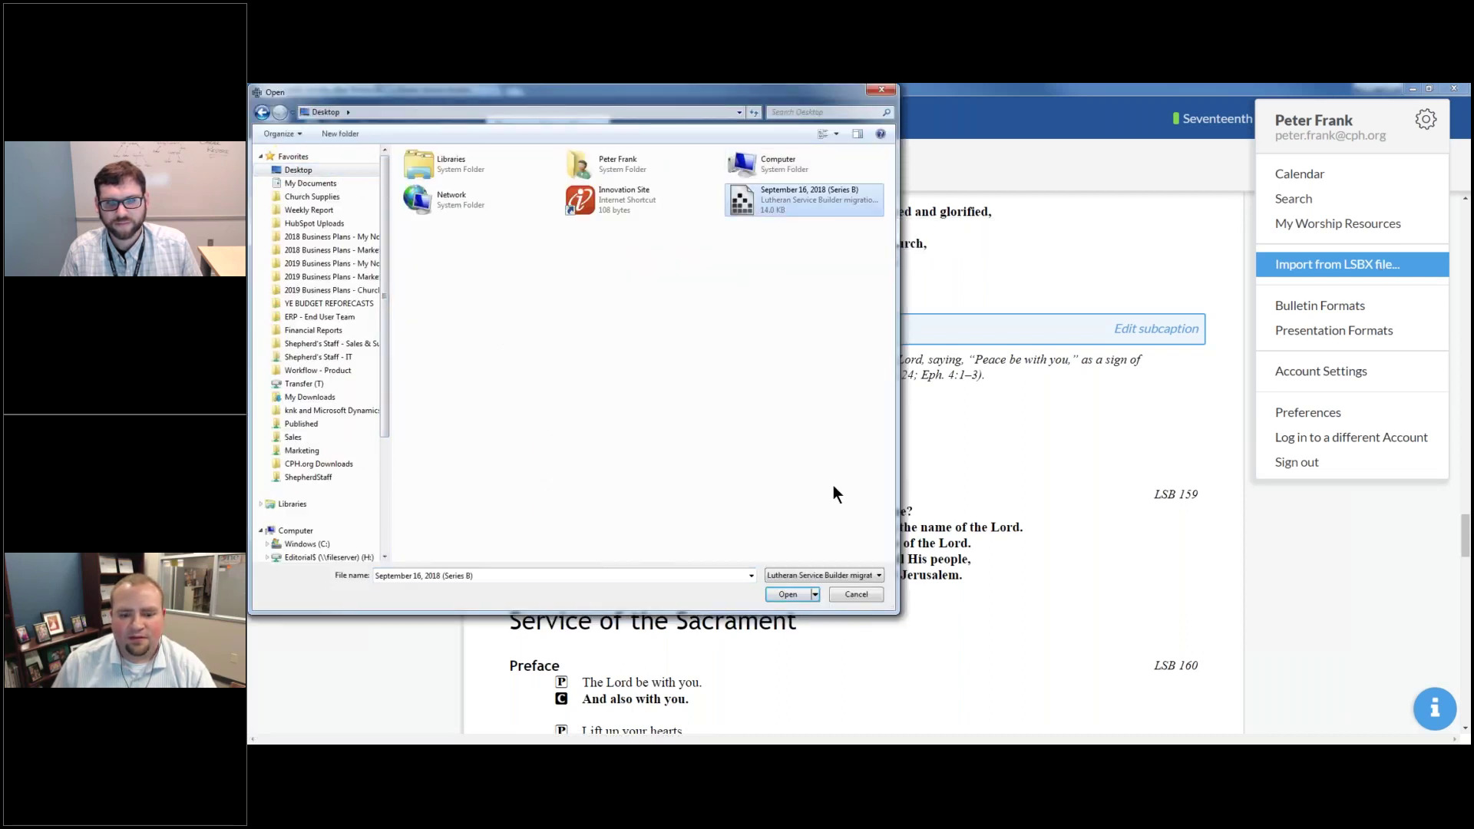
click(791, 595)
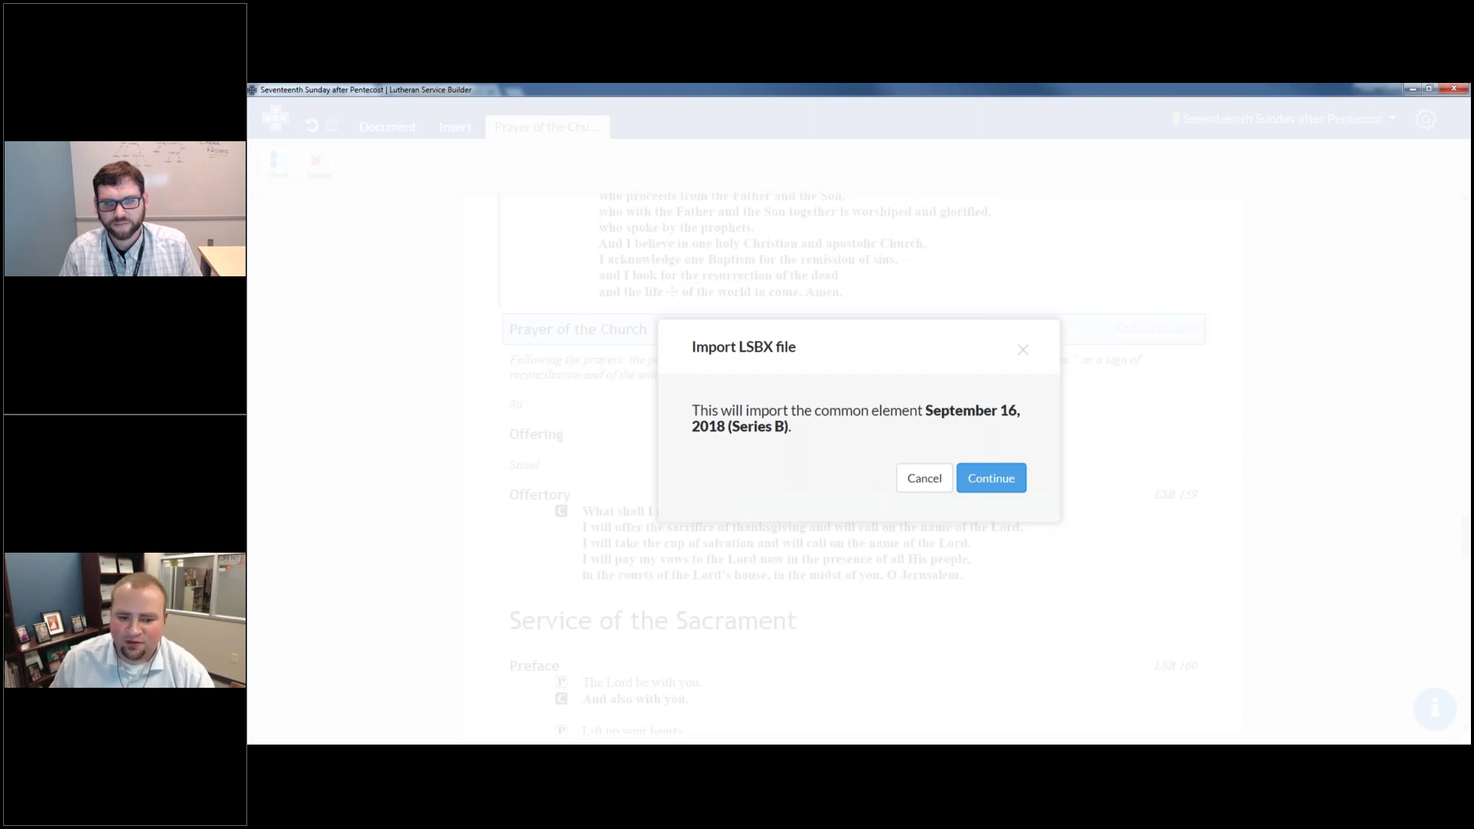
click(999, 484)
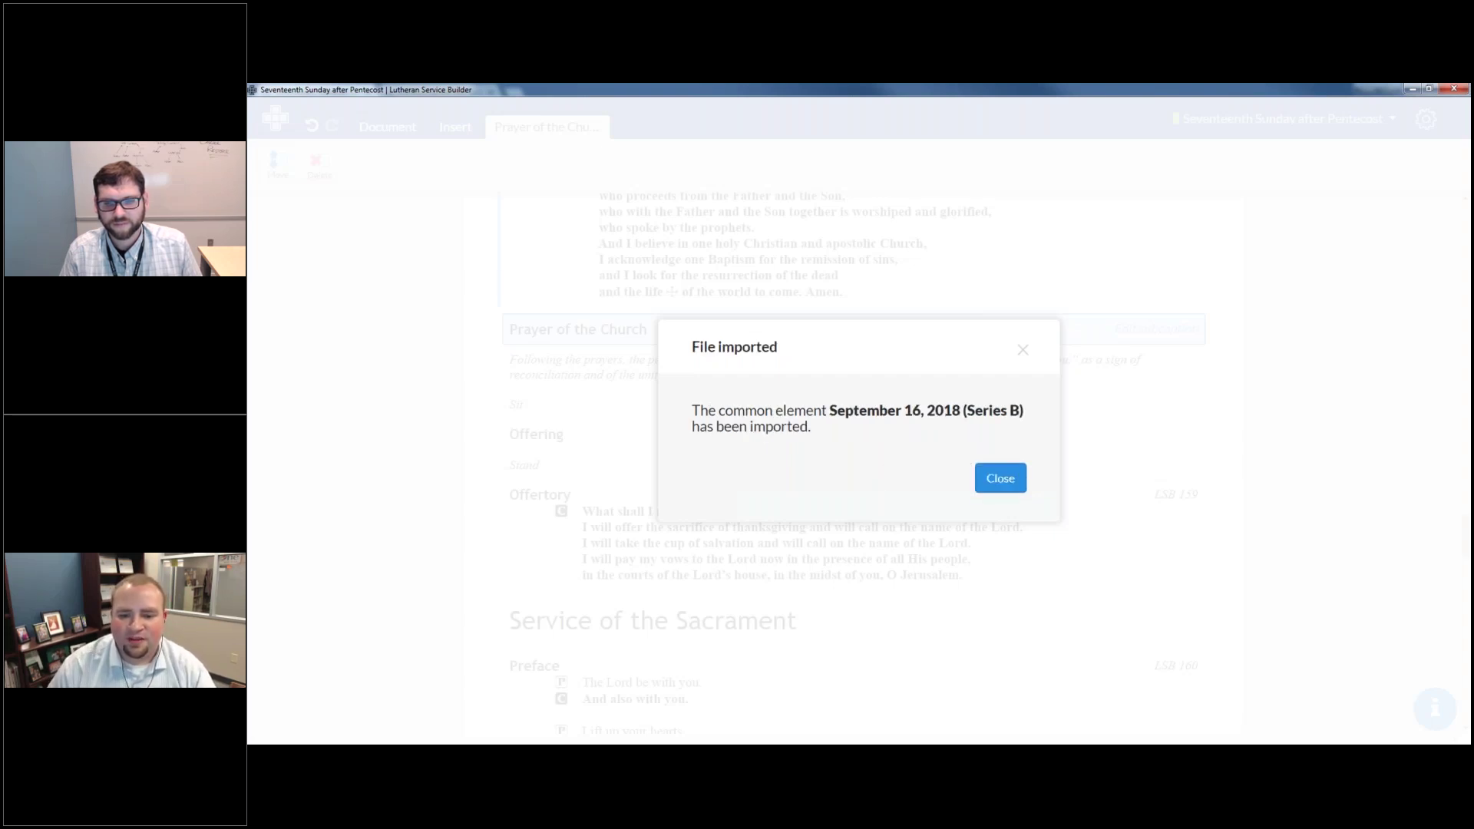
click(995, 482)
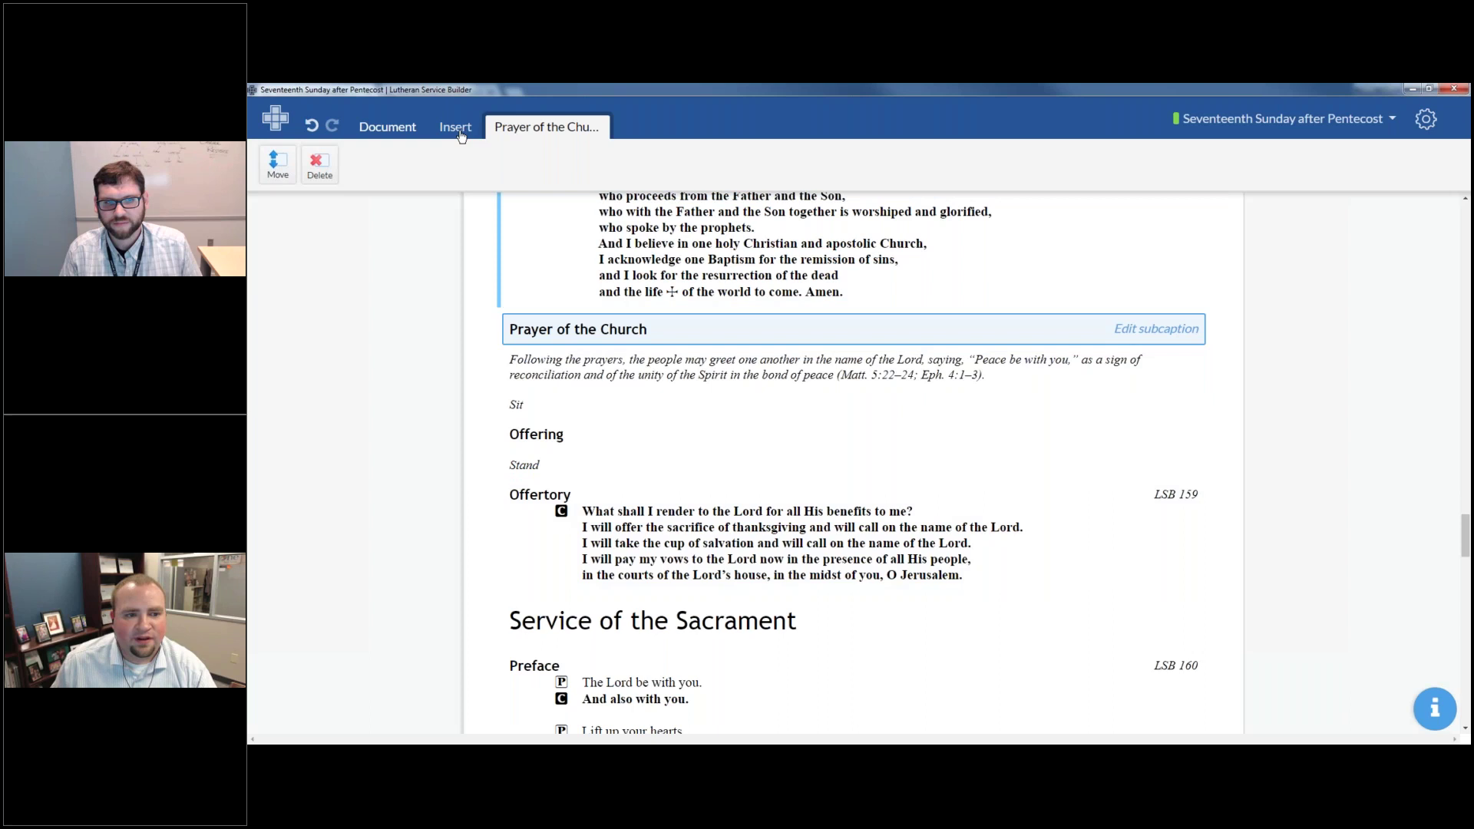
Step: Insert an element below the Prayer of the Church heading and fill it with the "September 16, 2018 (Series B)" liturgy element
click(490, 238)
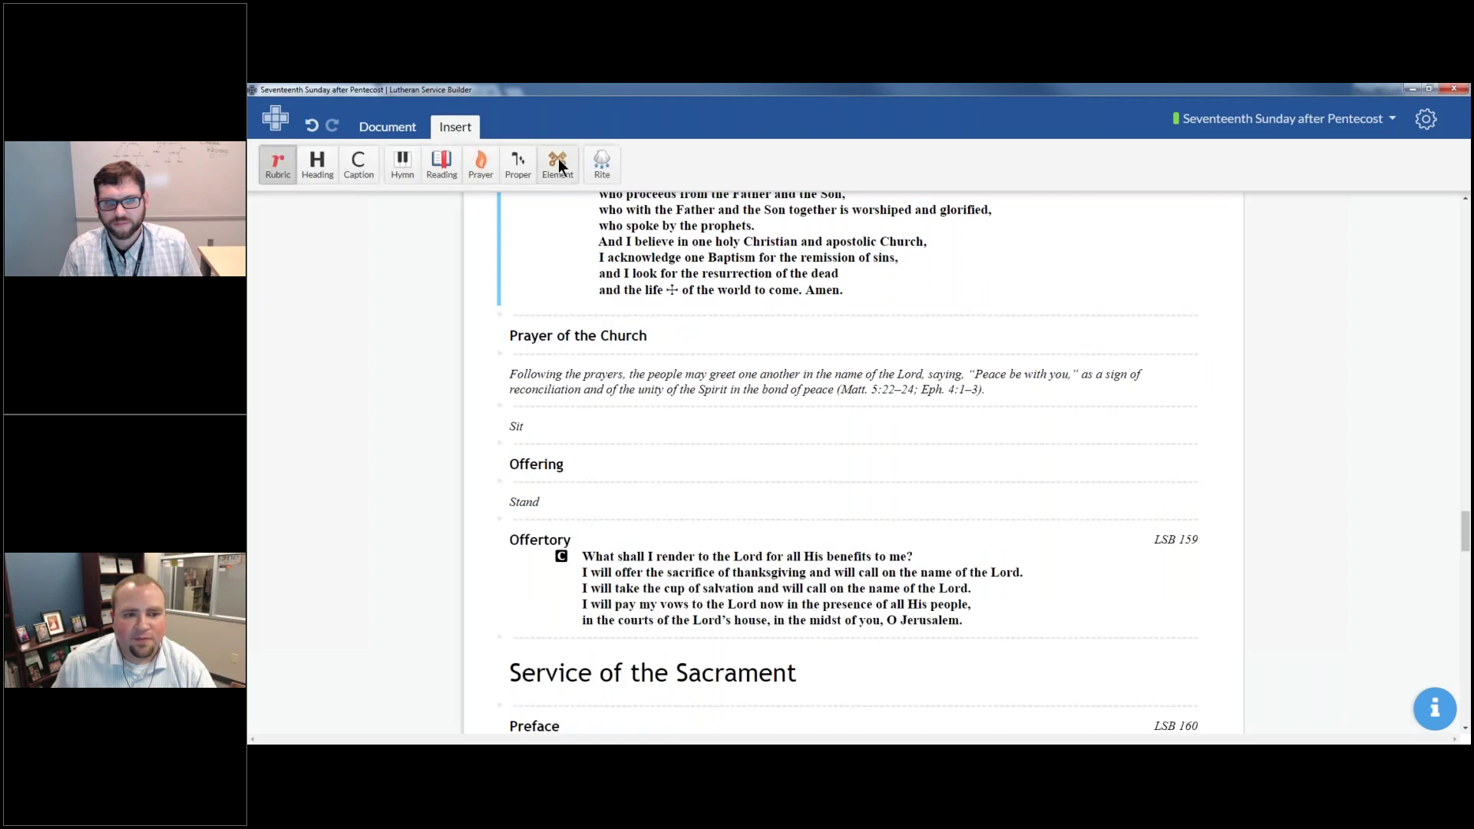
click(592, 353)
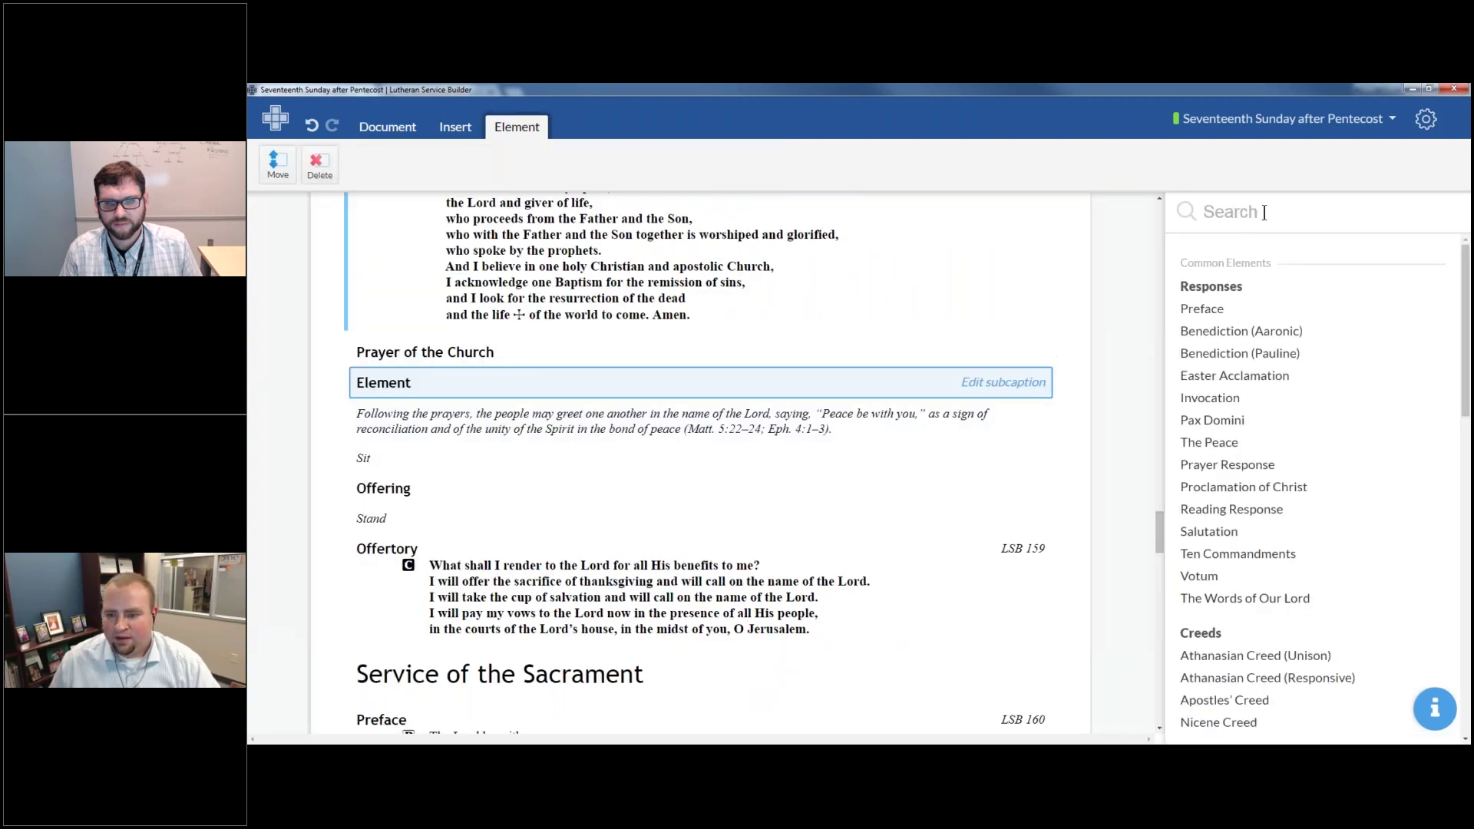
text(Septe)
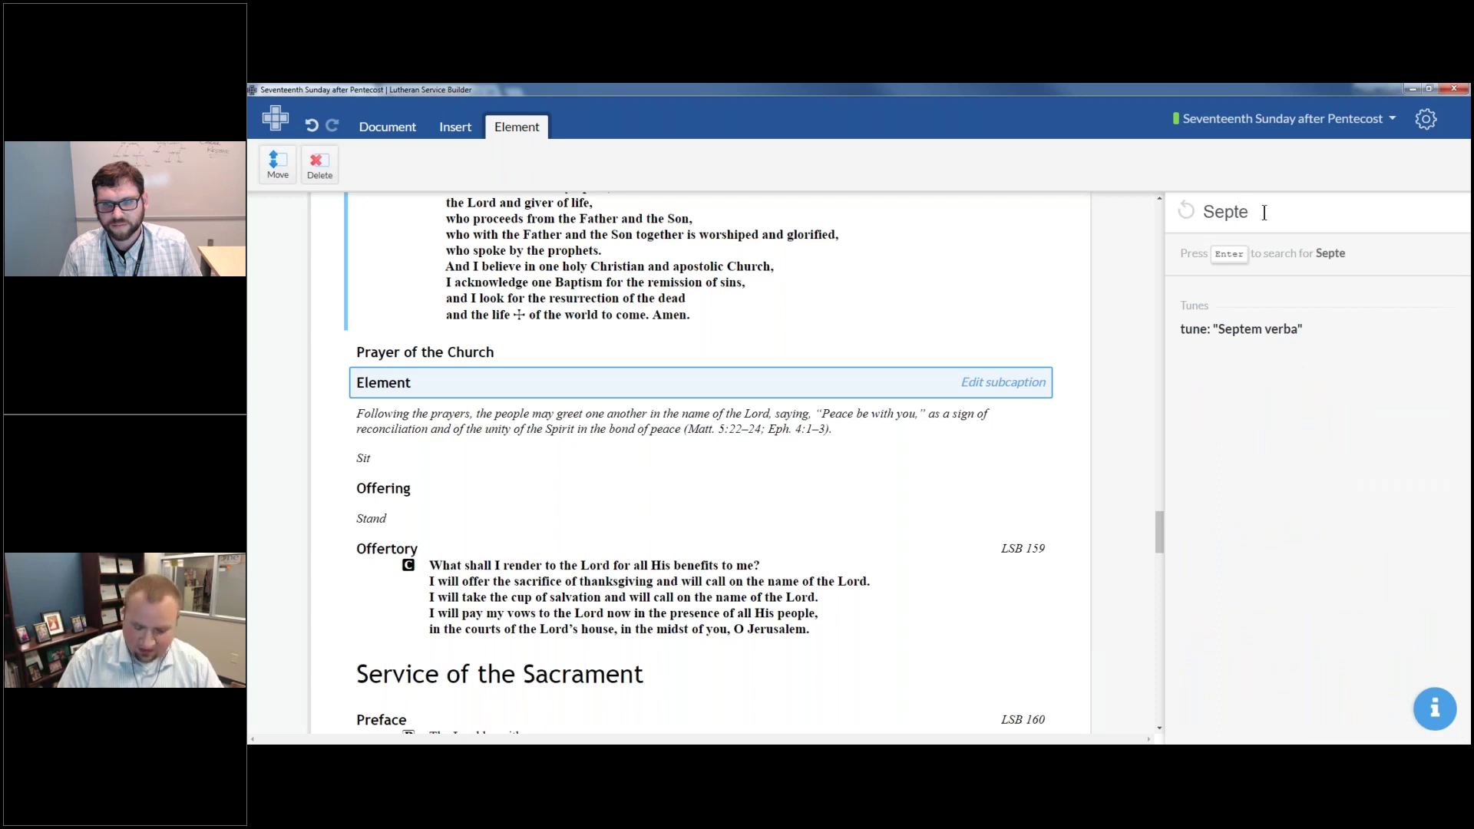
text(mber 16)
key(Return)
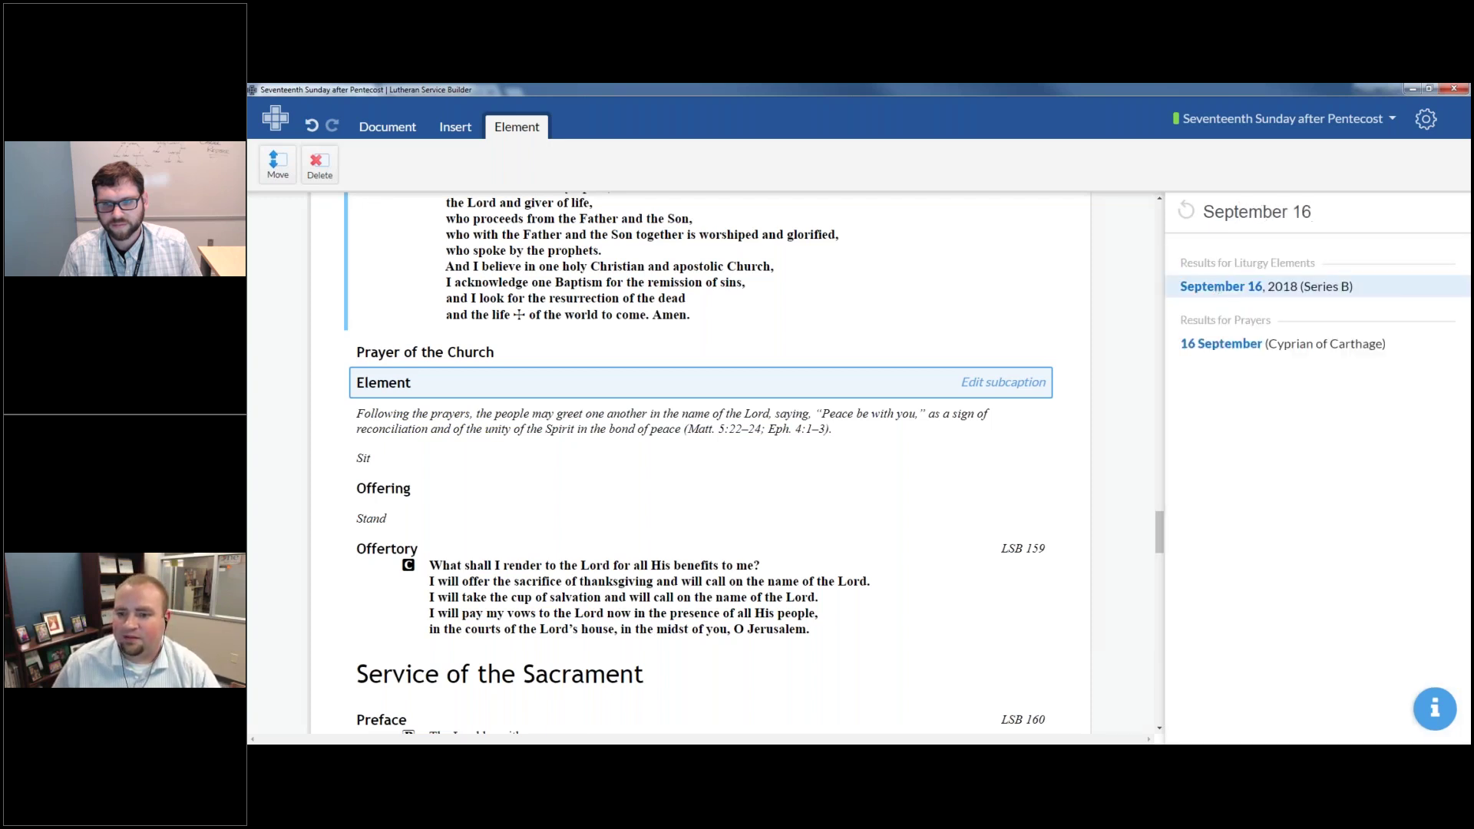
click(1322, 296)
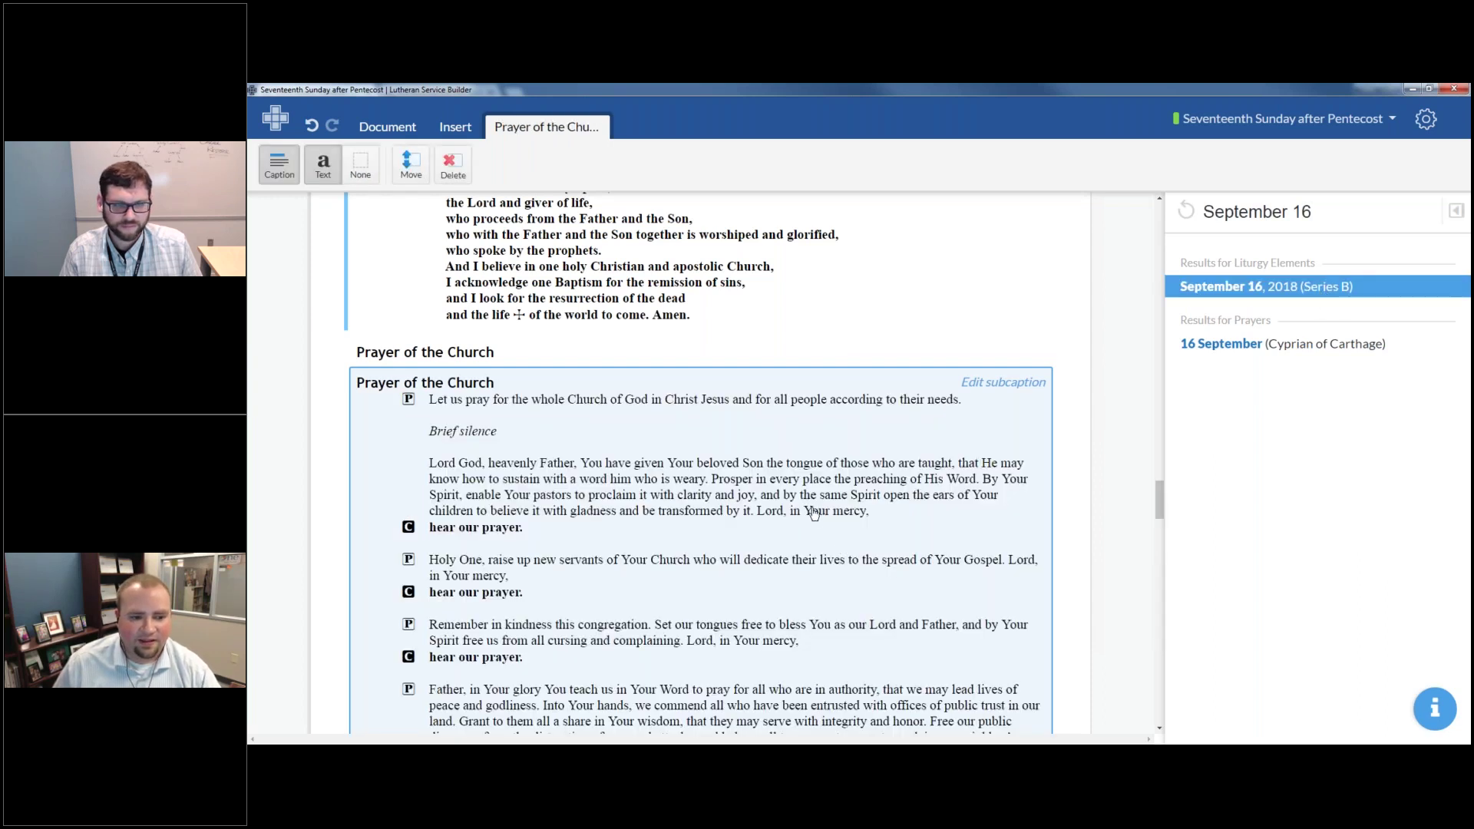
Step: Delete the original empty Prayer of the Church heading above the inserted element and look through the imported prayers
click(655, 354)
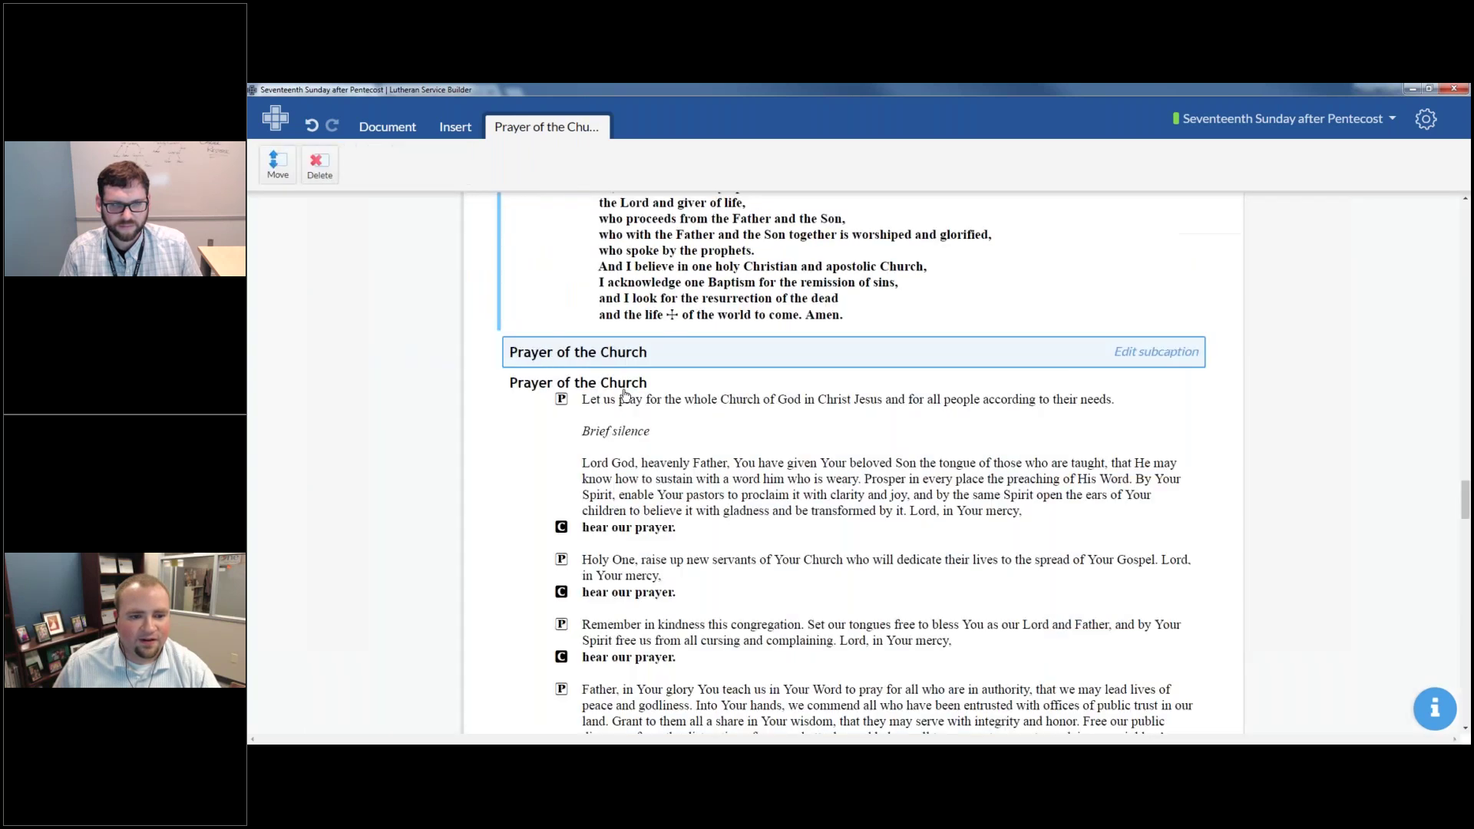
click(335, 162)
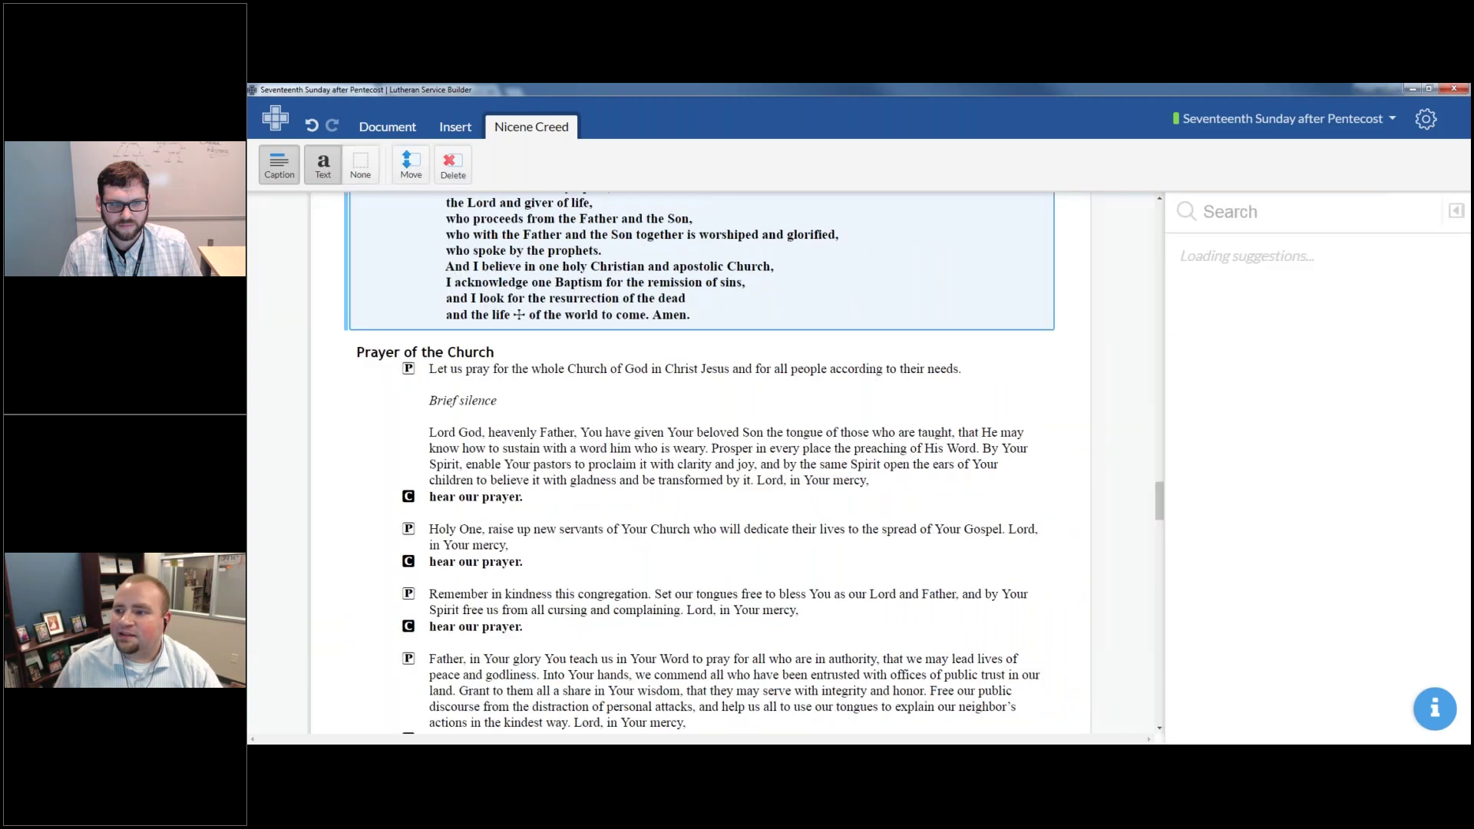
click(852, 391)
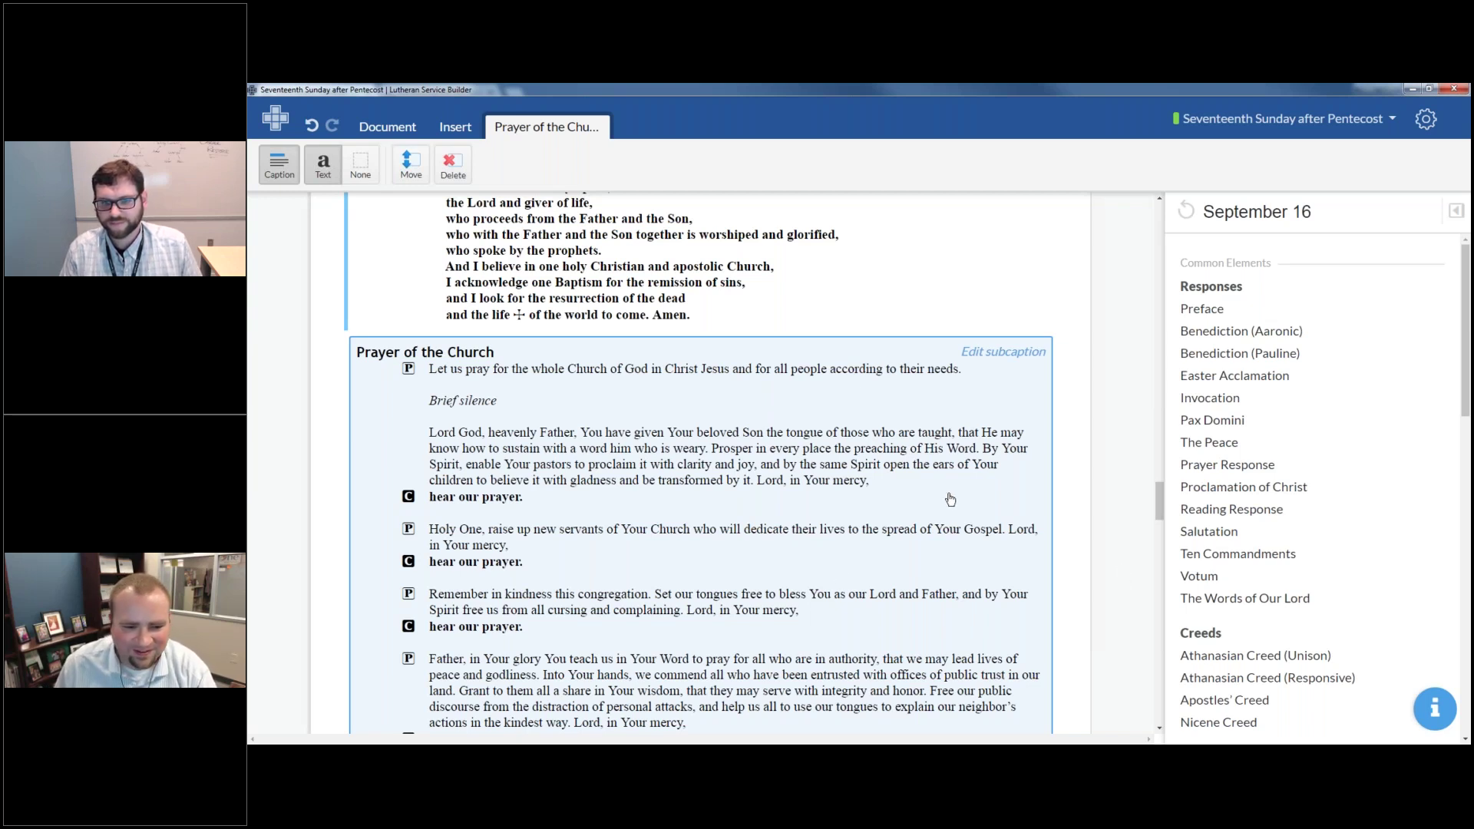
scroll(950, 491, down, 1)
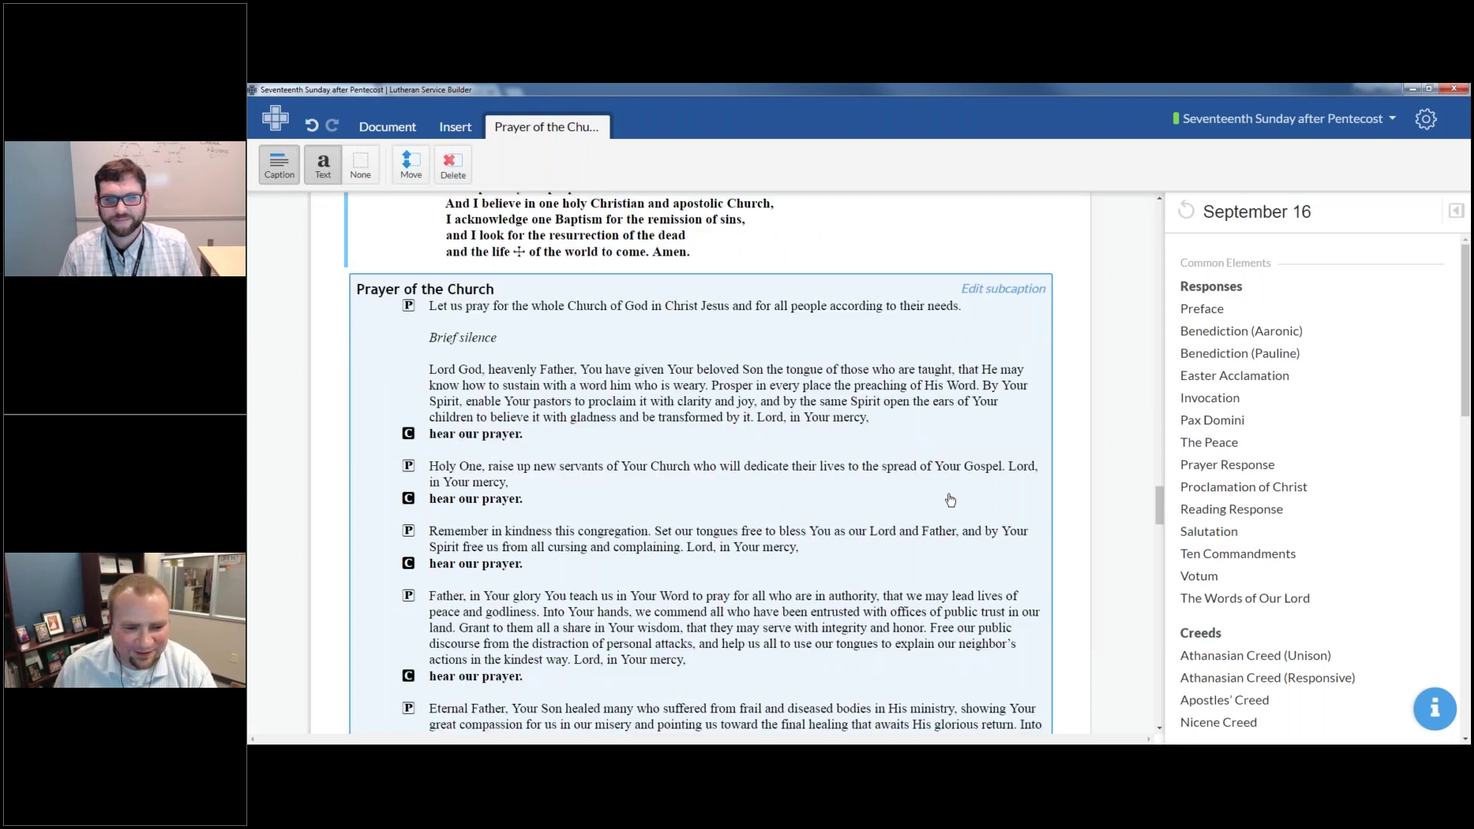
scroll(986, 464, down, 4)
scroll(997, 437, down, 5)
scroll(1016, 398, up, 5)
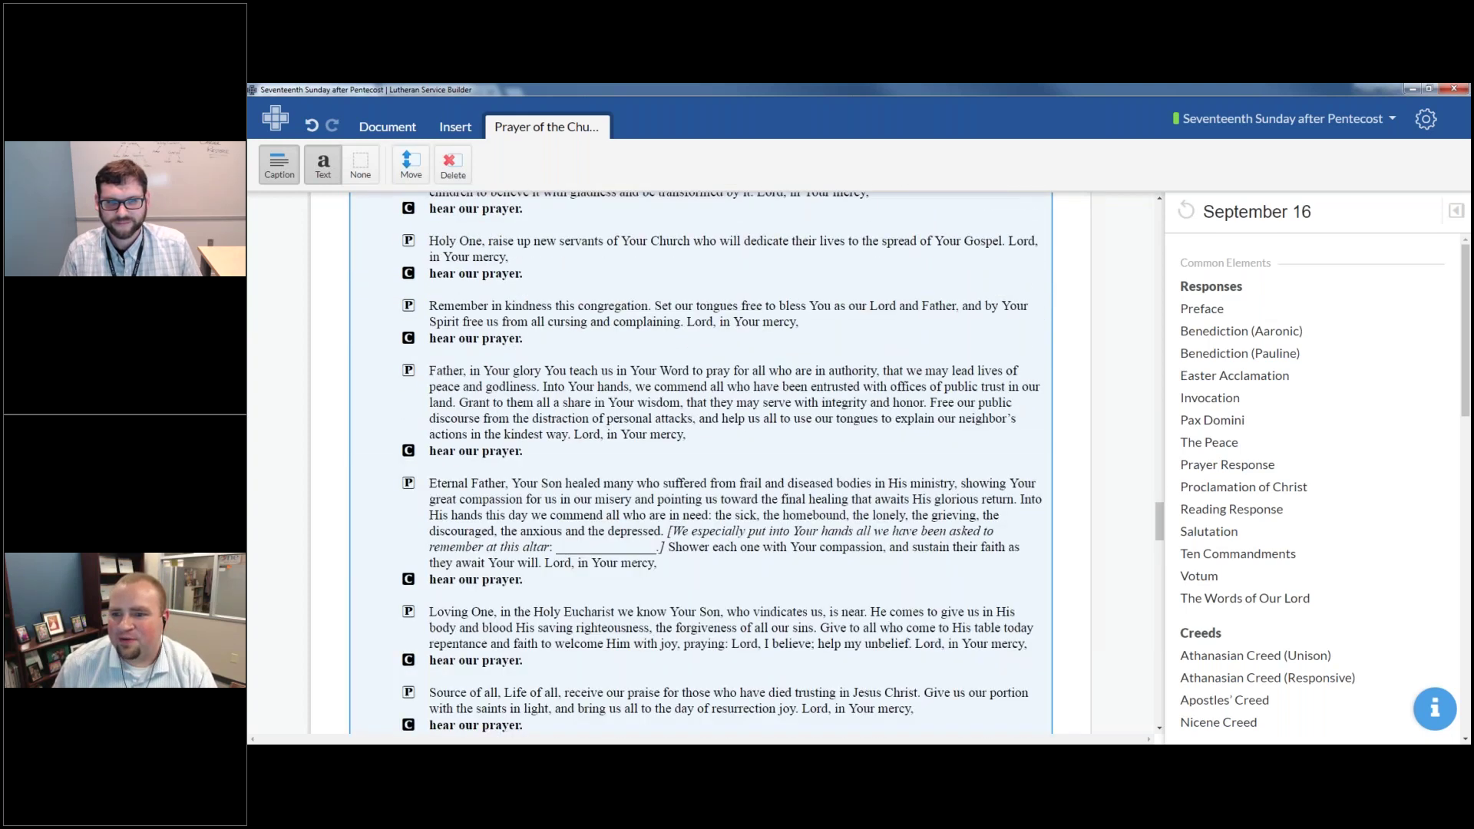
Step: Open My Common Elements from the worship resources and select the "September 16, 2018 (Series B)" element
click(1425, 118)
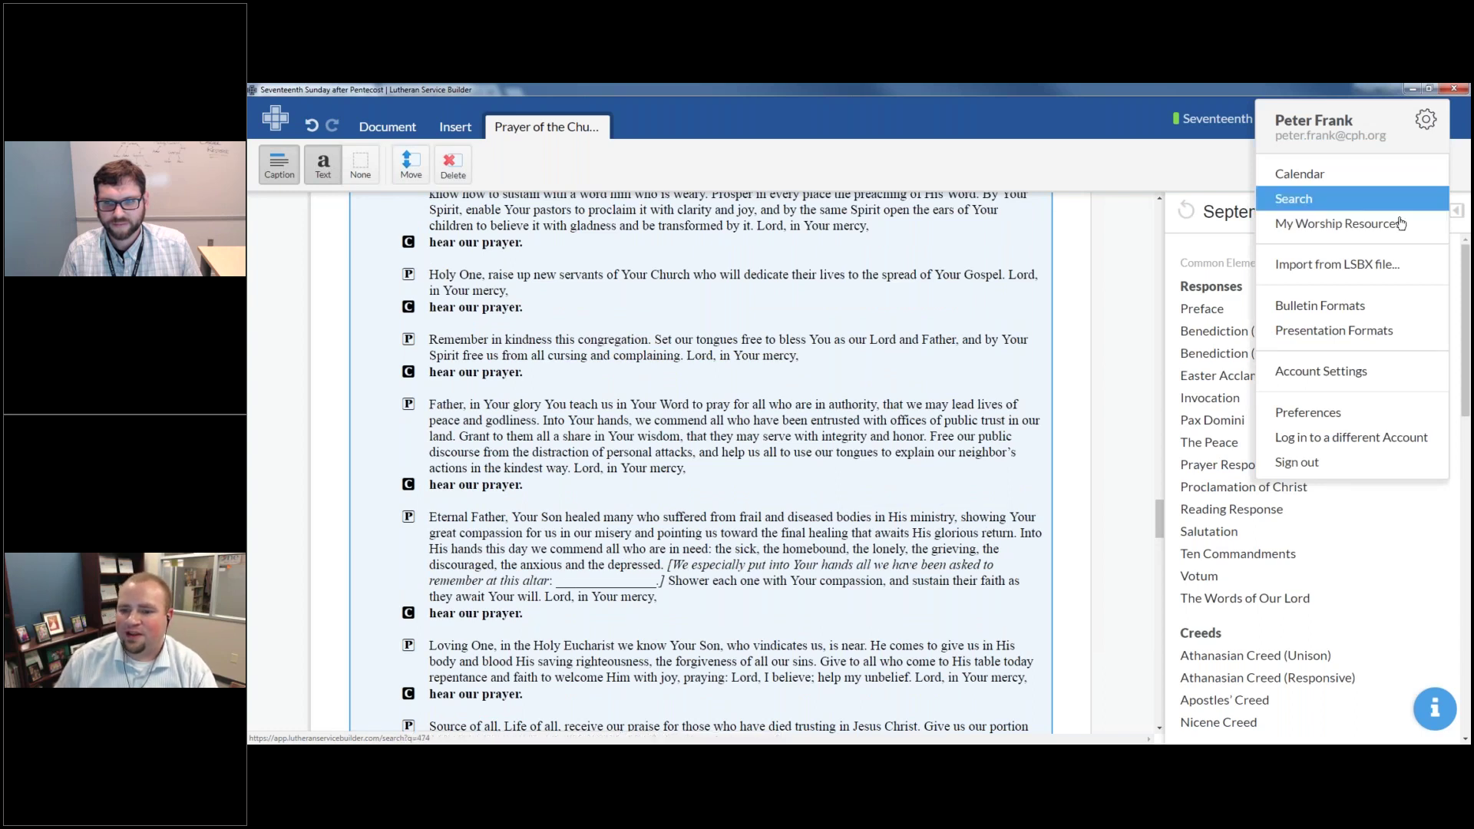
mouse_move(1343, 233)
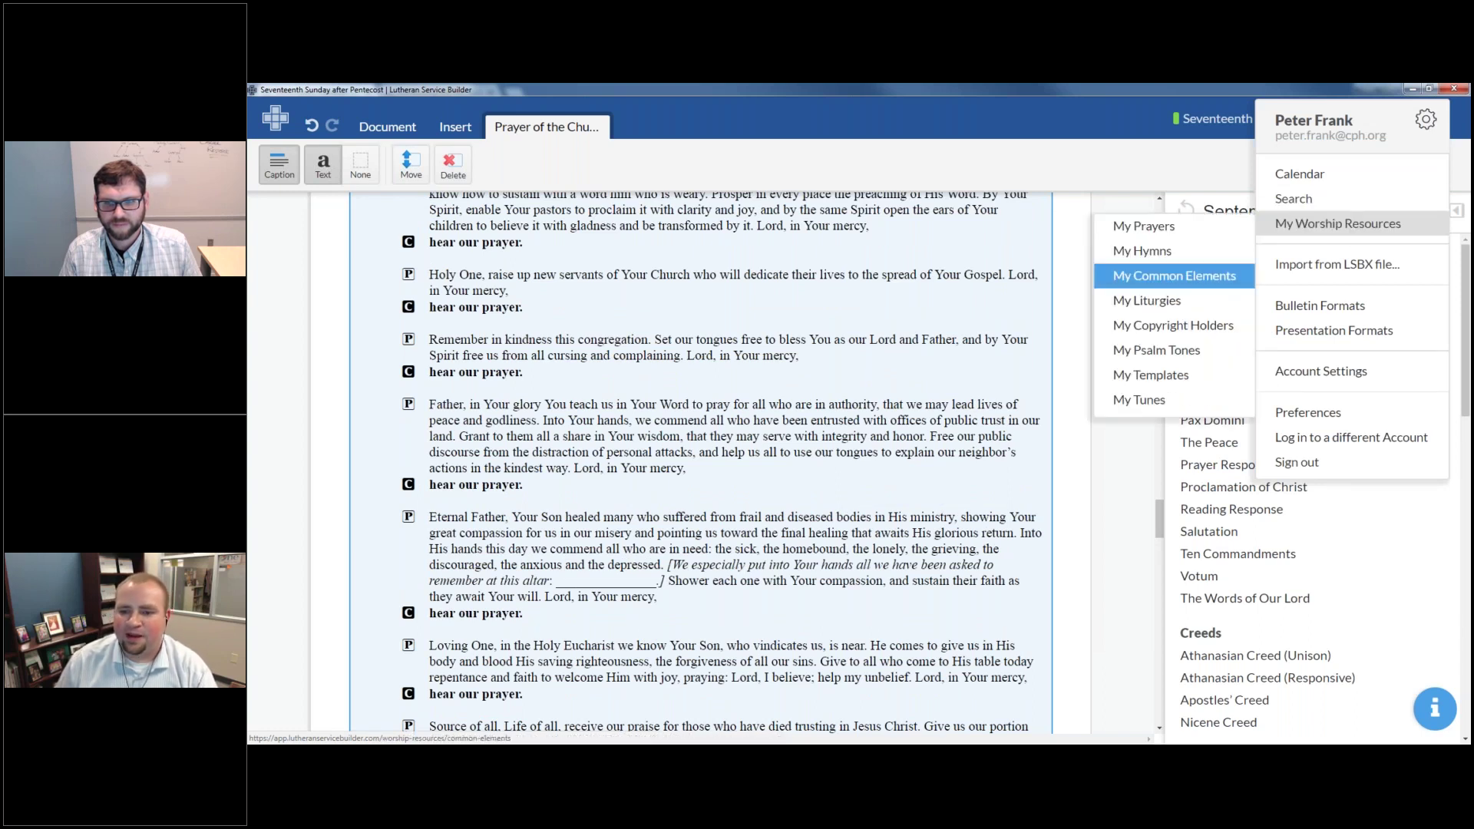
click(1213, 287)
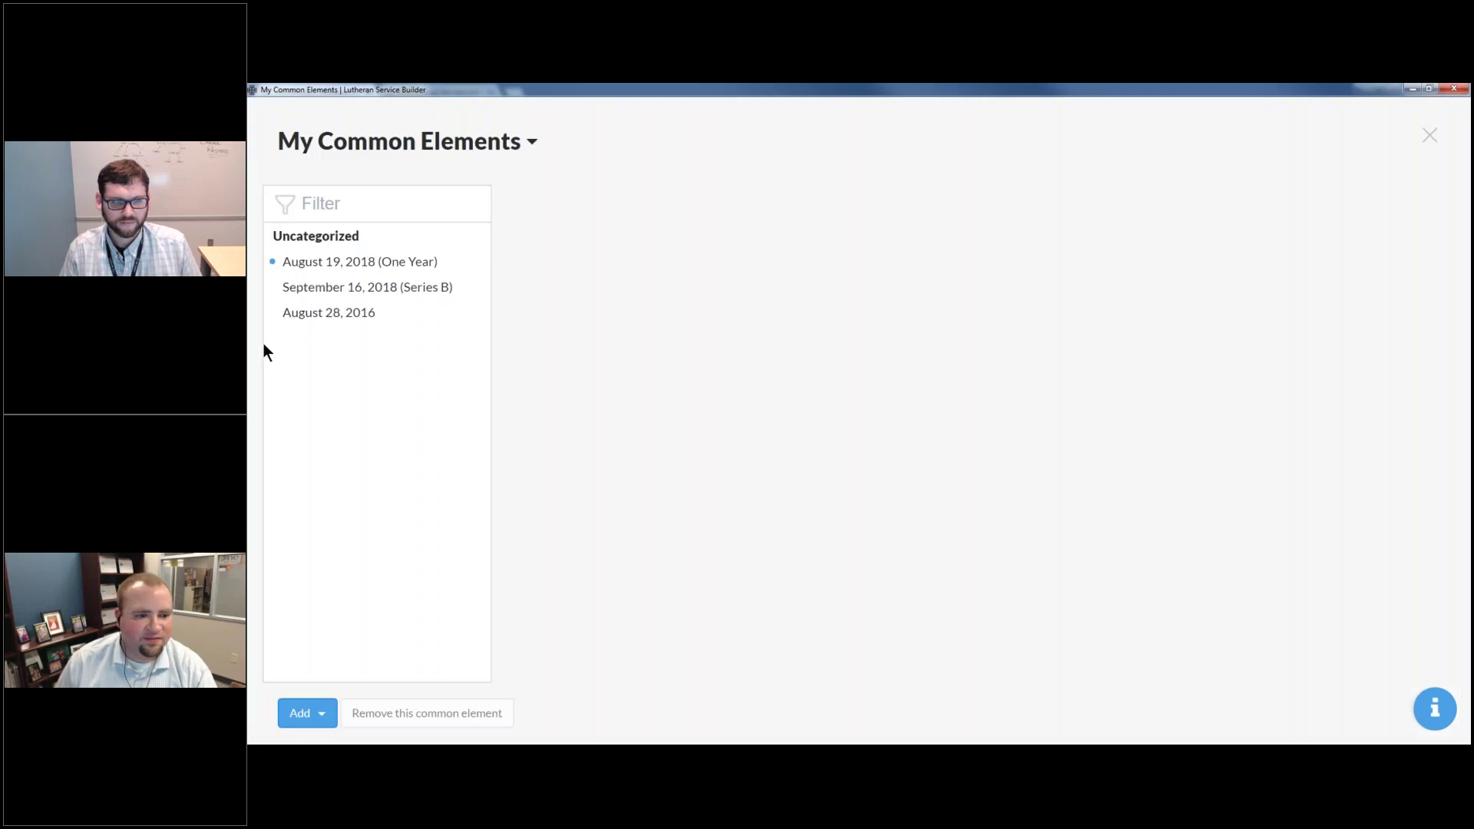
click(351, 286)
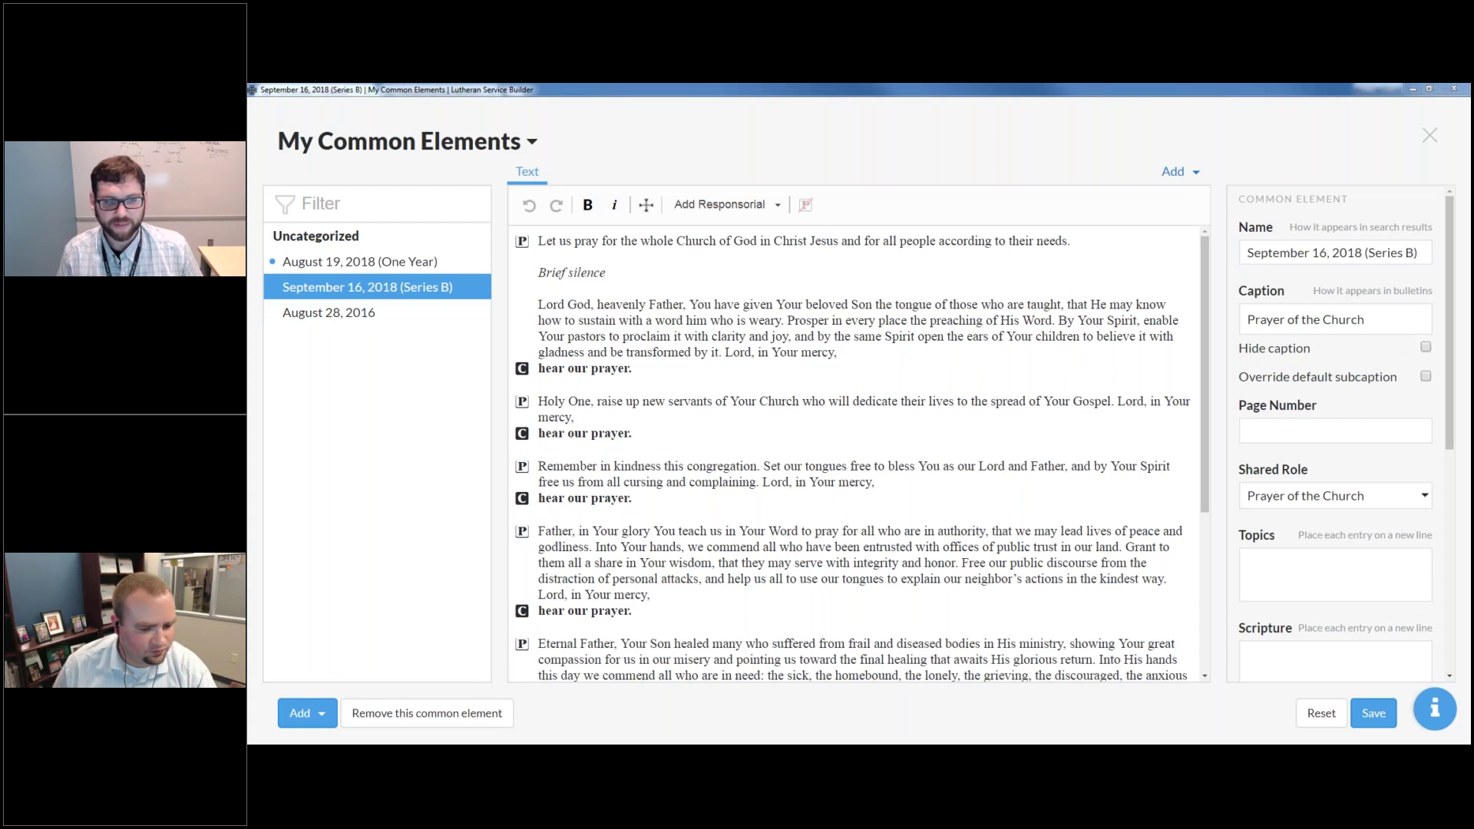
Step: Add a new common element named "Communion Statement"
mouse_move(399, 743)
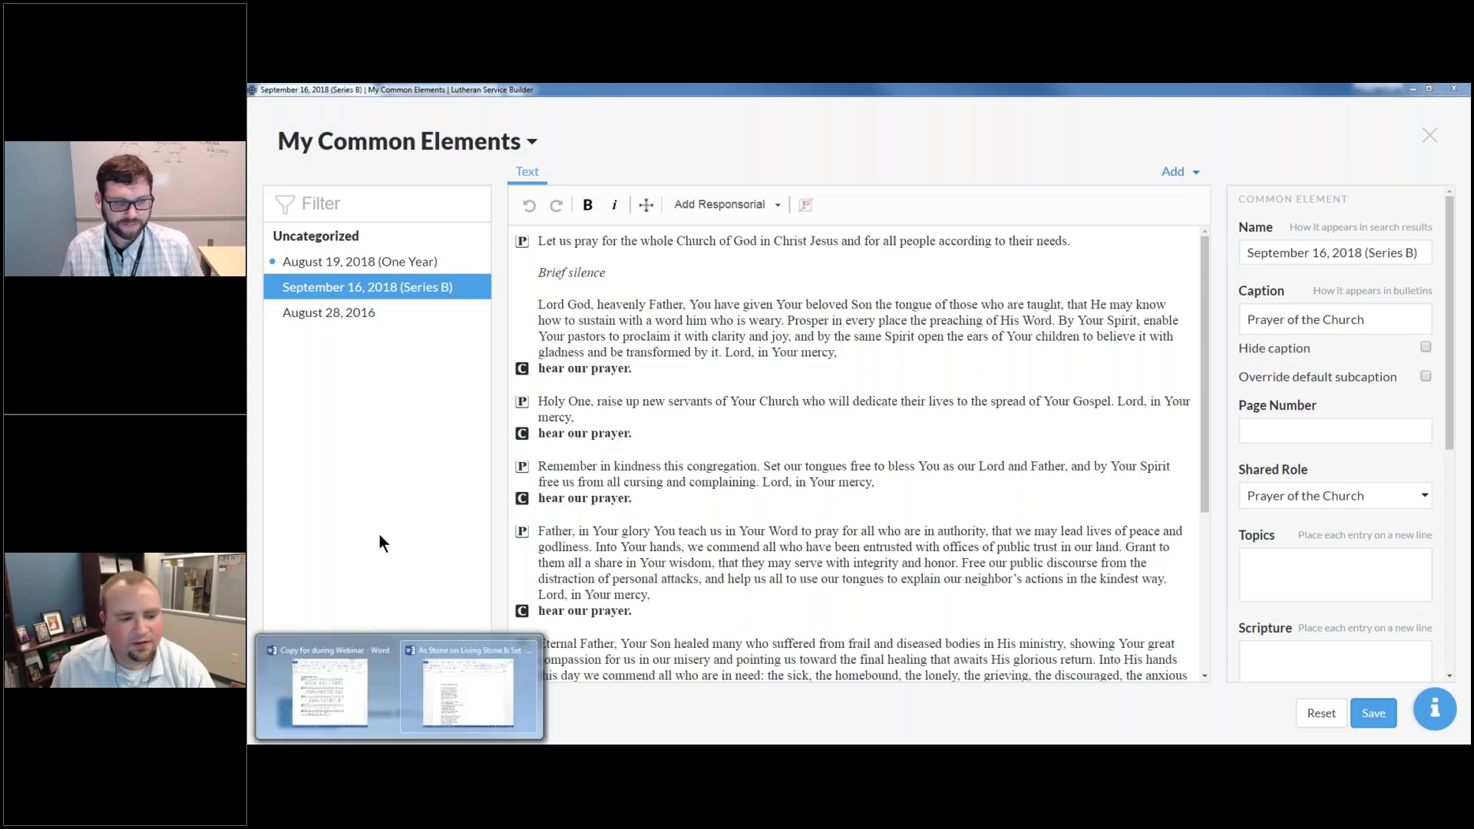
click(307, 713)
click(329, 645)
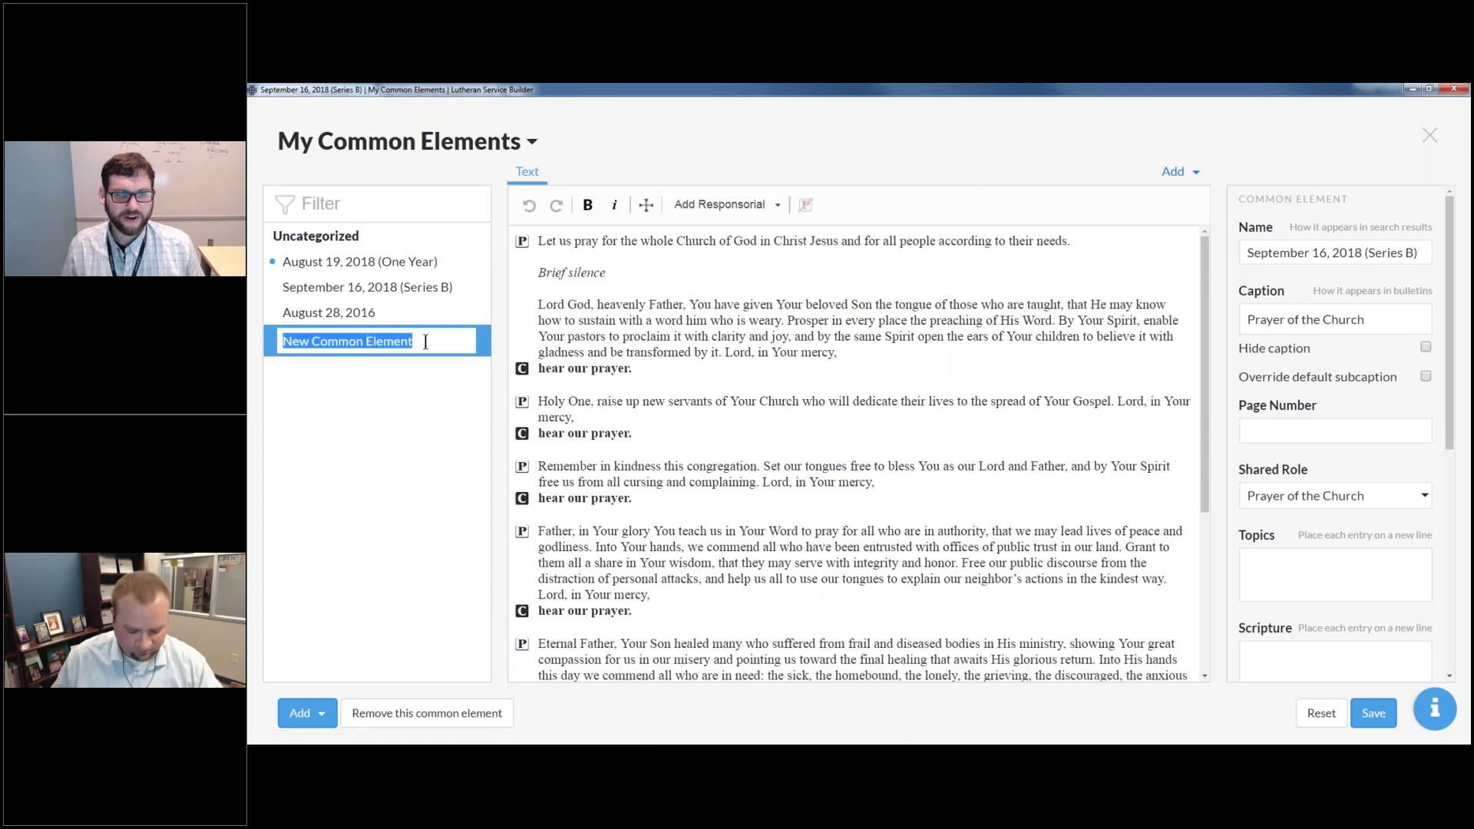
text(Commu)
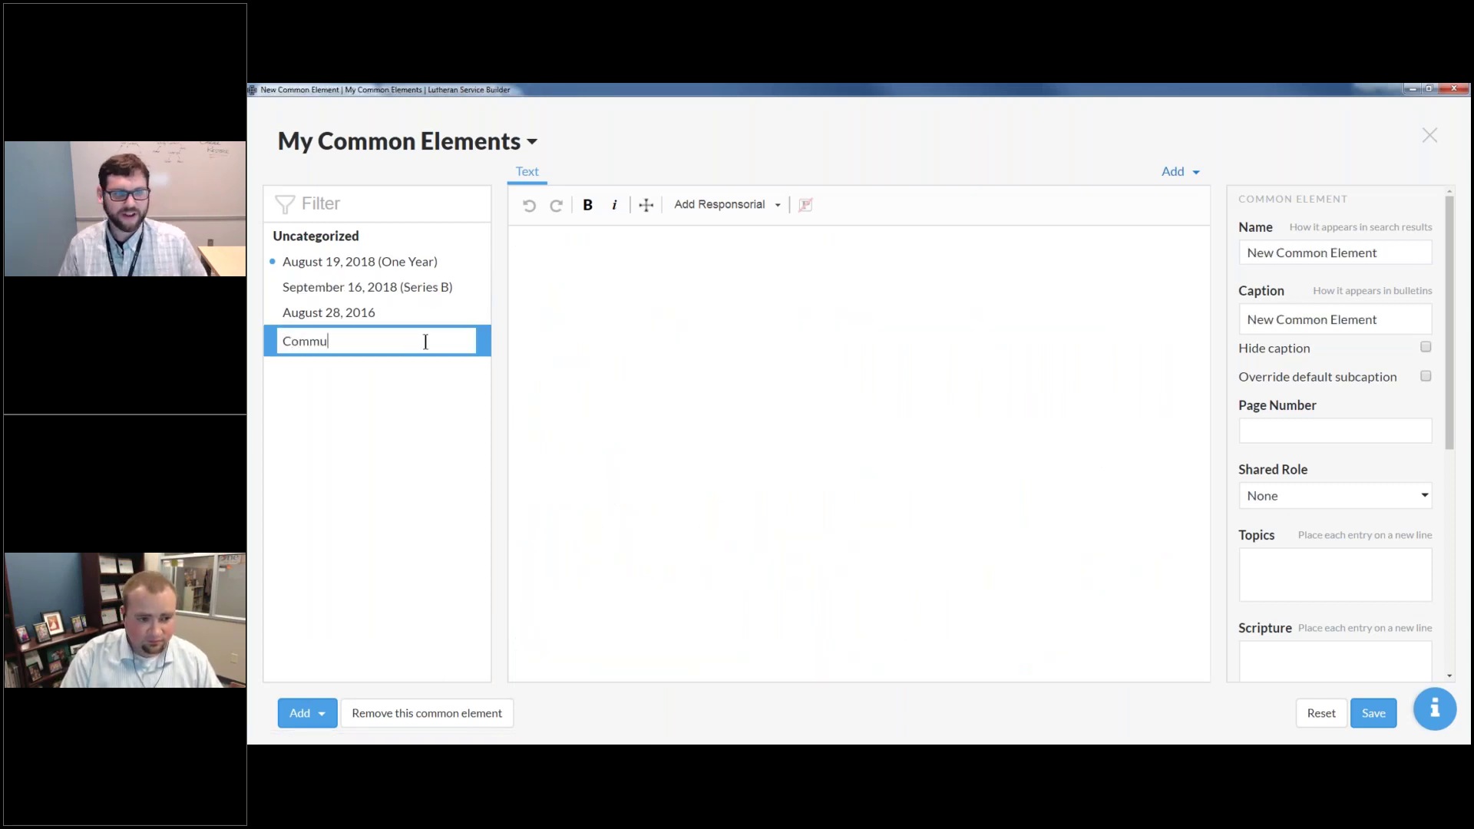
text(nion Statement)
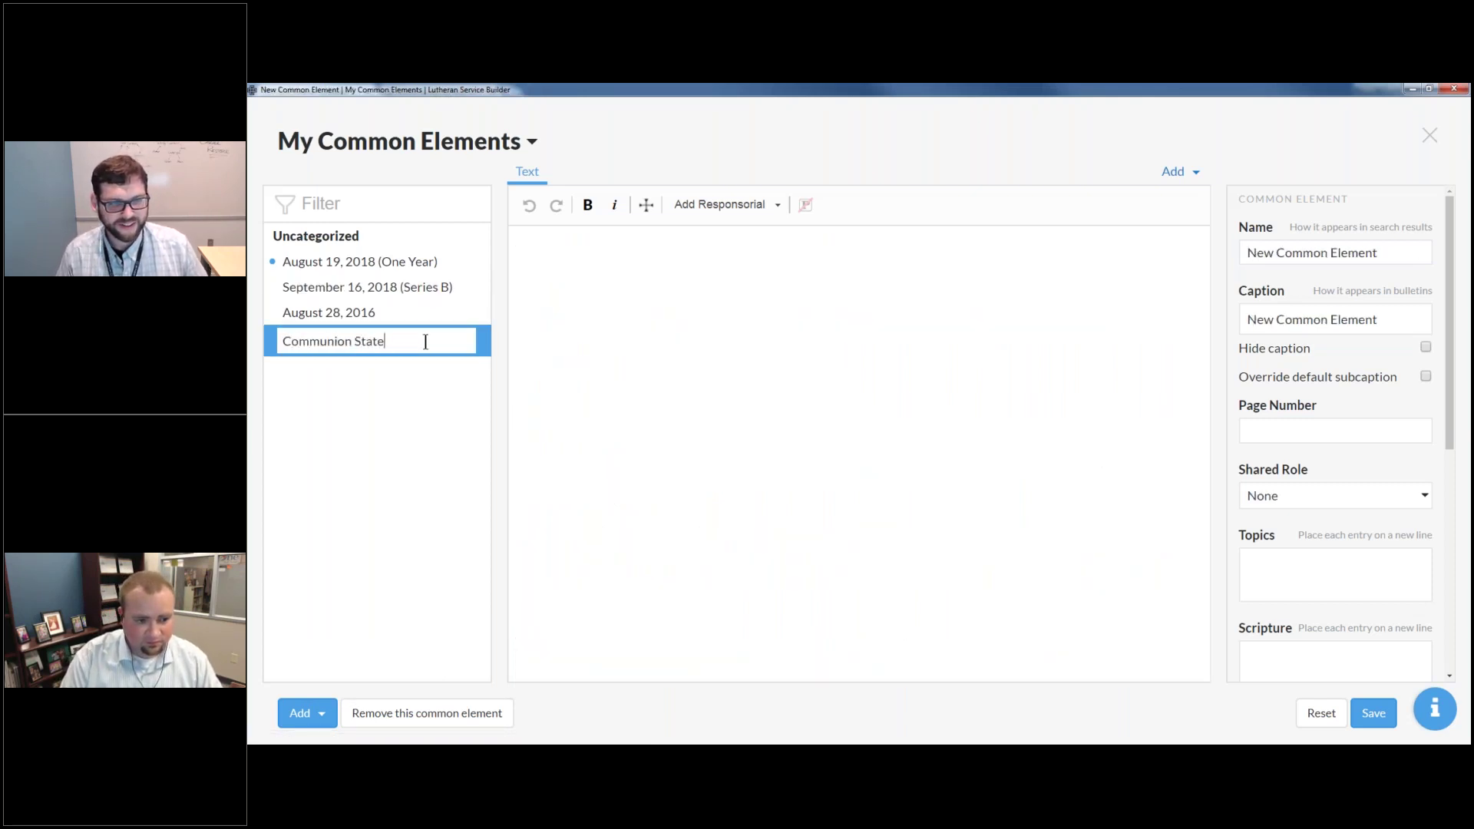
key(Return)
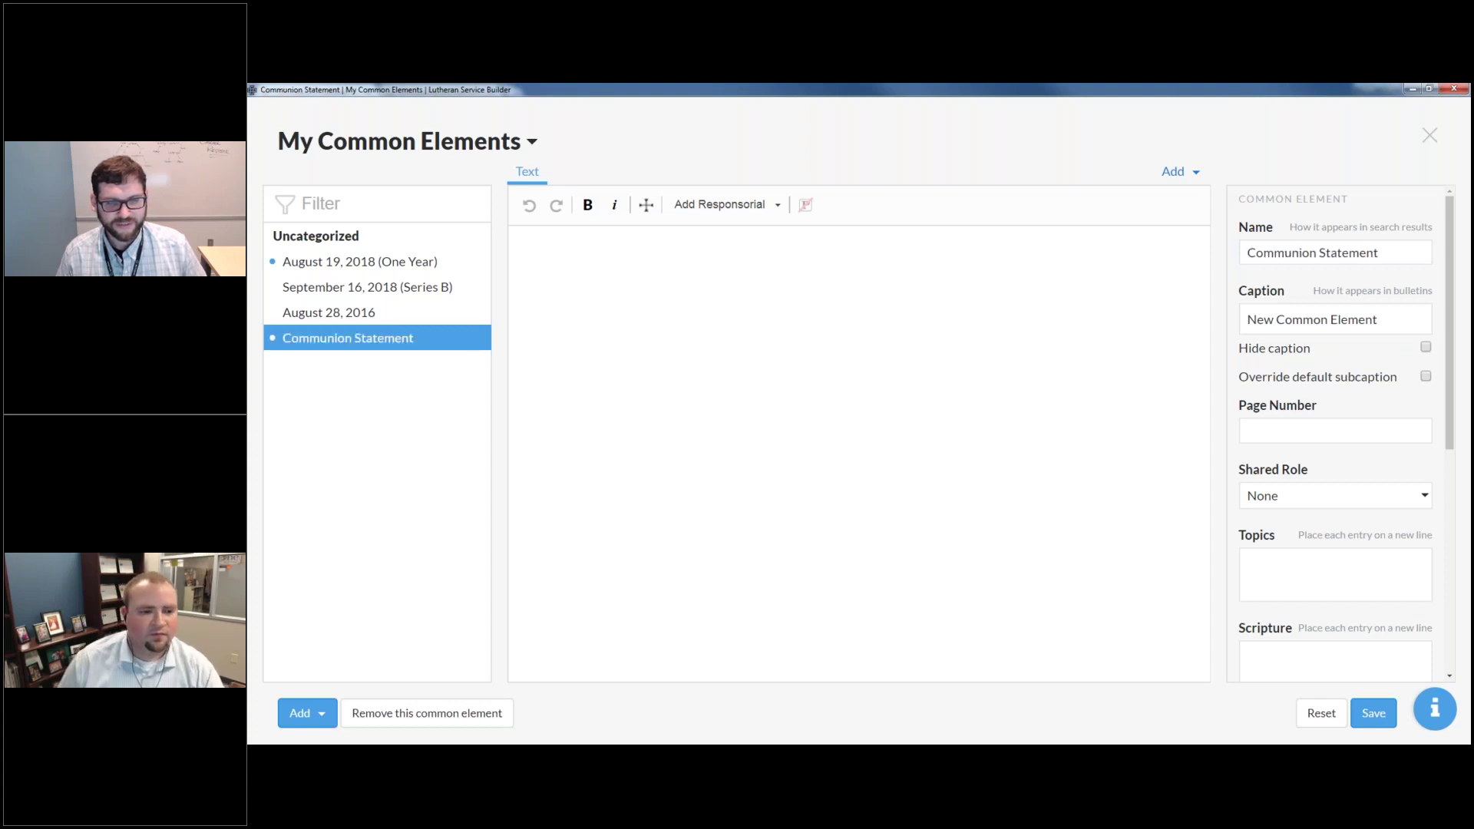
click(436, 340)
click(660, 311)
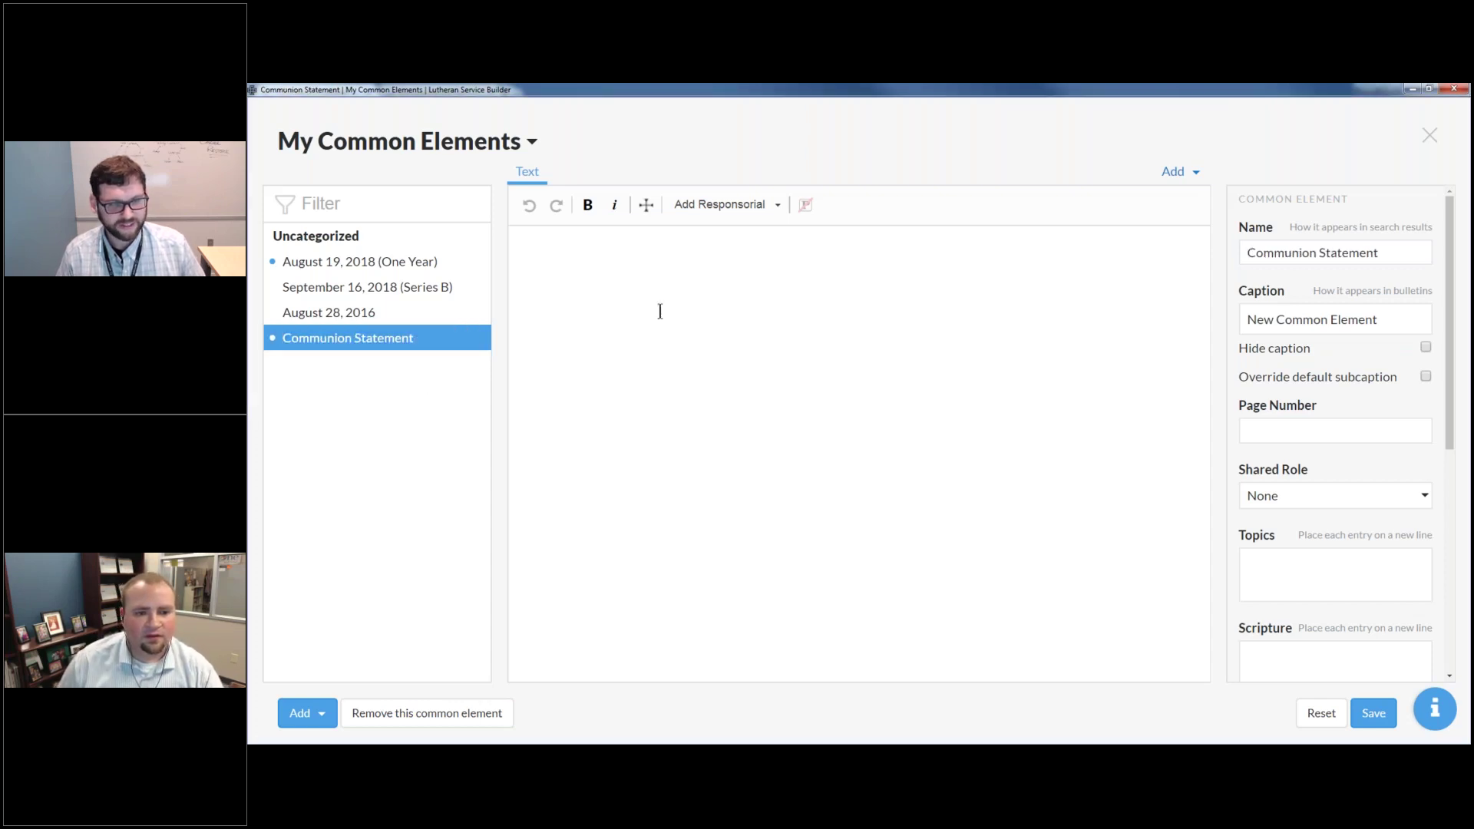
click(660, 310)
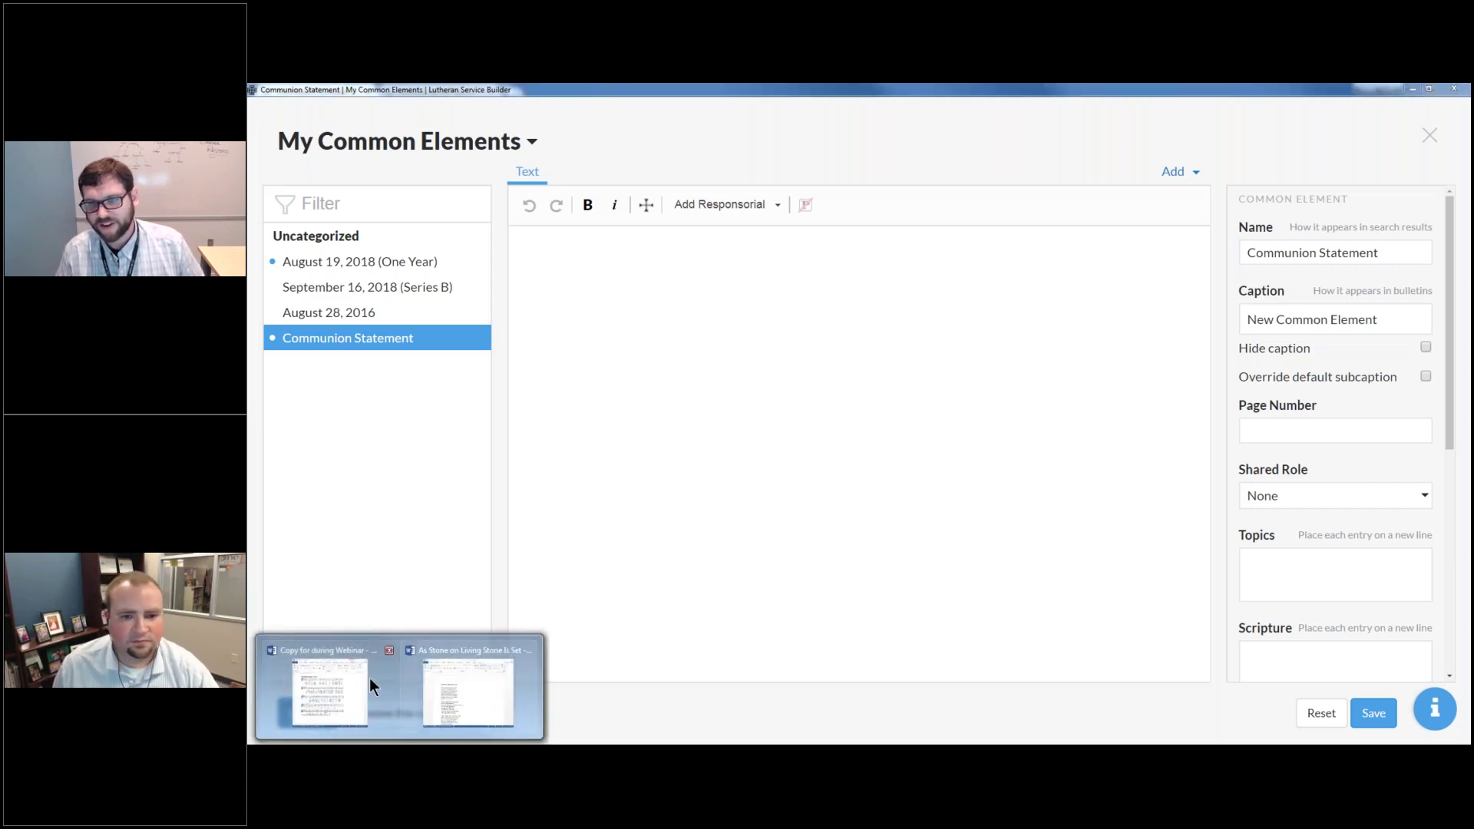
click(370, 678)
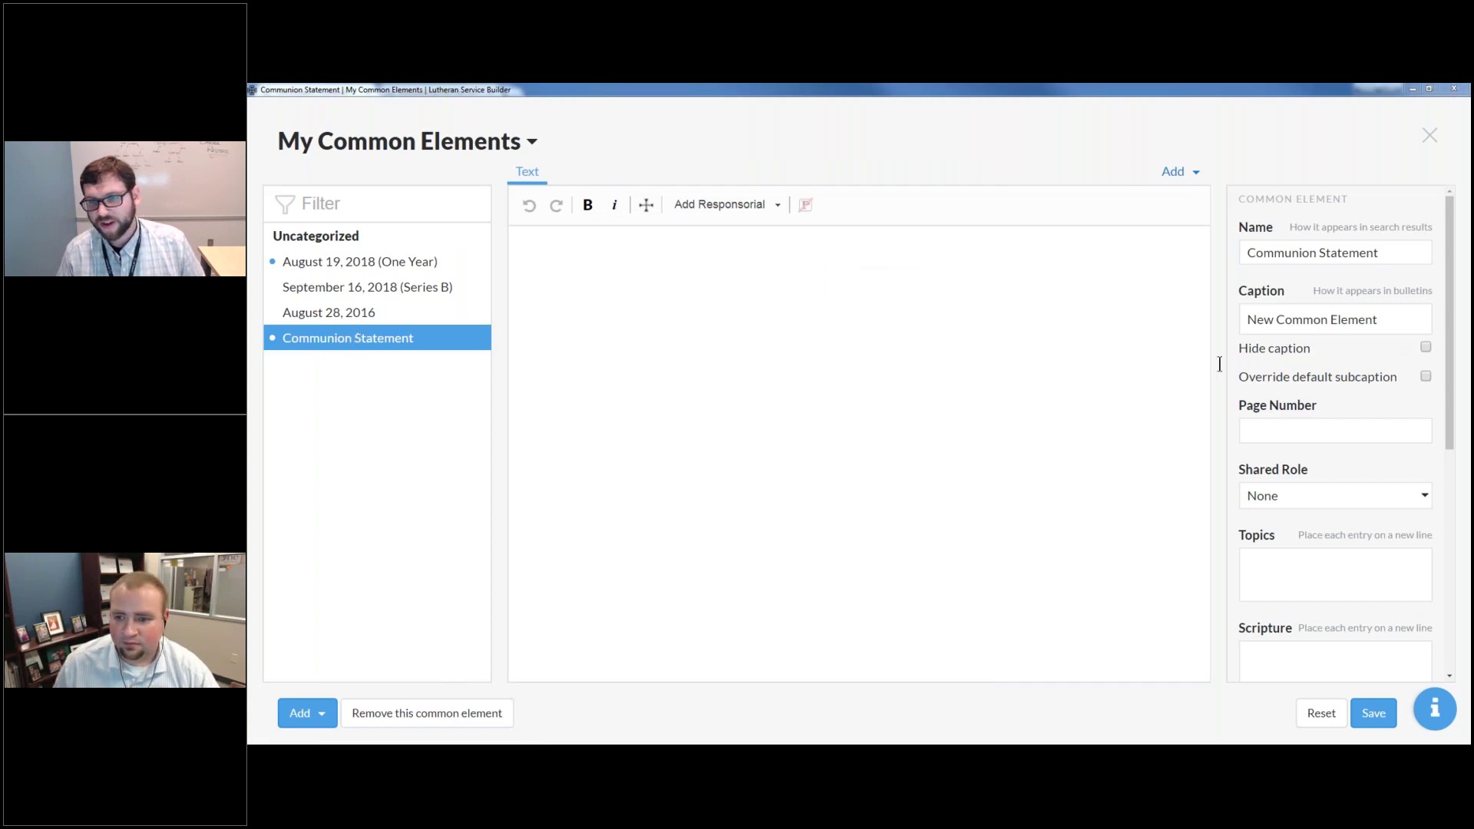
Step: Copy the new element's name into its caption so that the caption also reads "Communion Statement"
click(1354, 257)
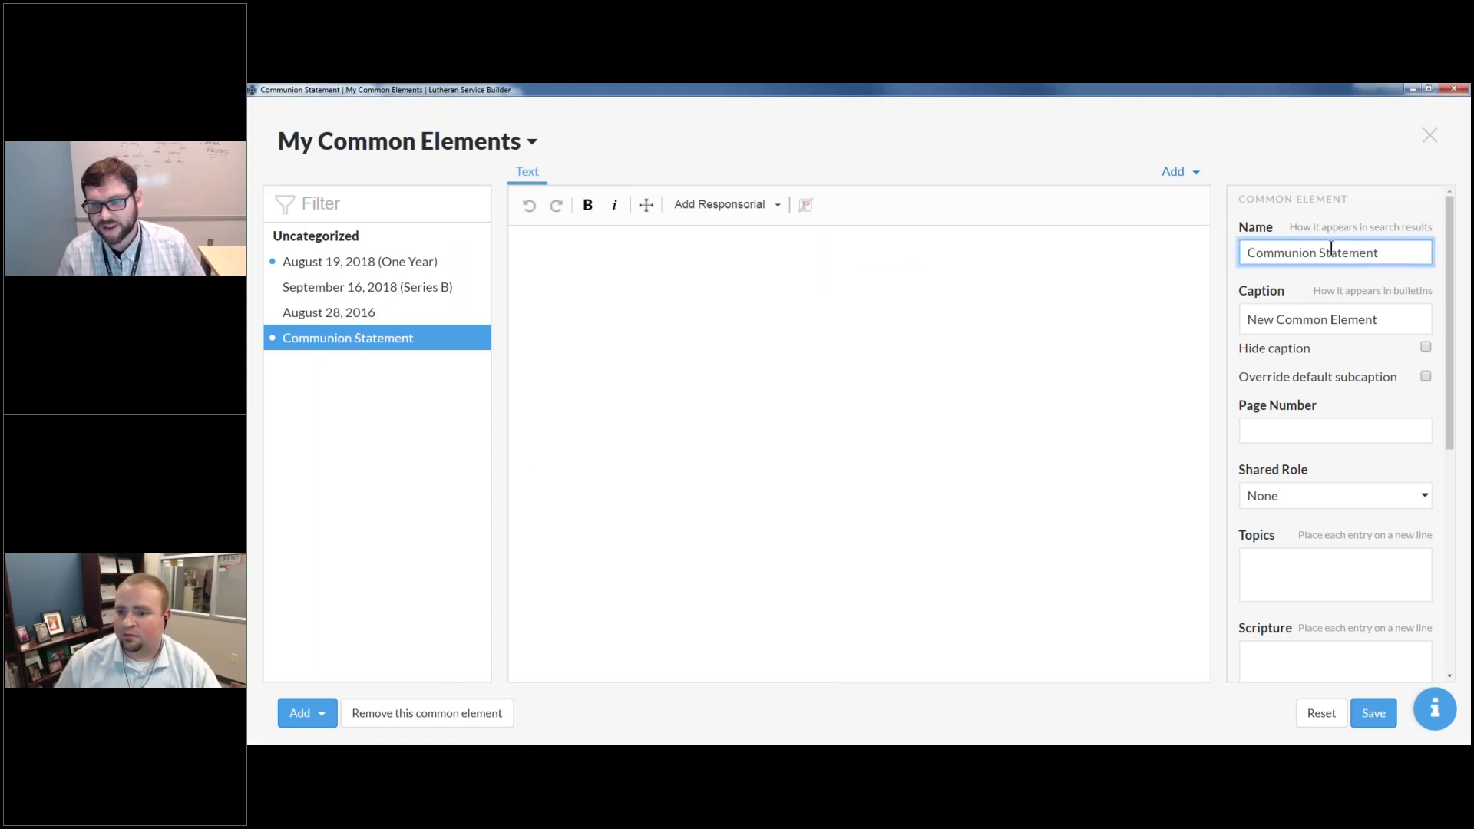
drag(1380, 254, 1257, 253)
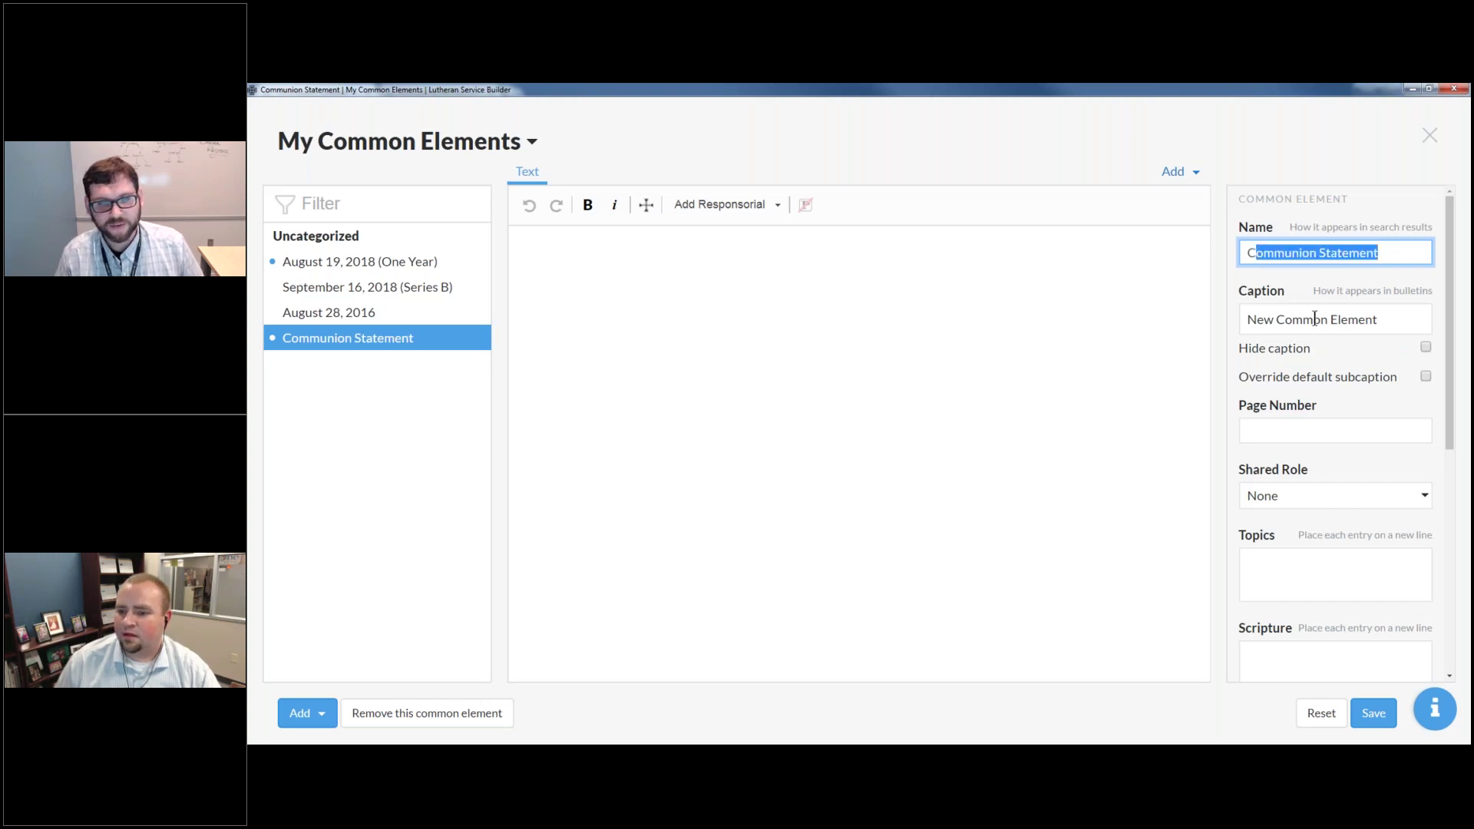
click(1314, 319)
key(ctrl+a)
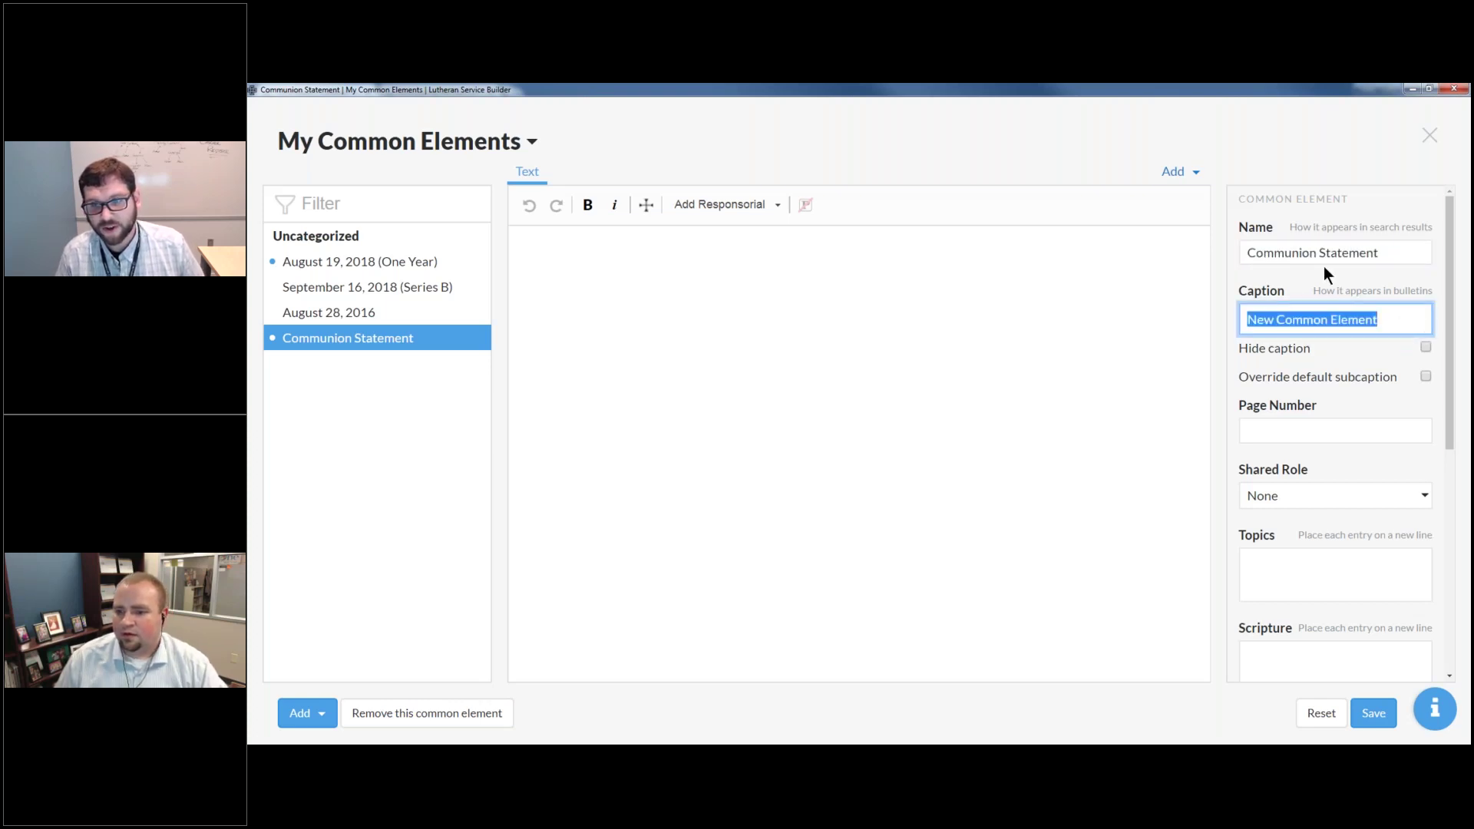
triple_click(1324, 257)
key(ctrl+c)
triple_click(1418, 322)
key(ctrl+v)
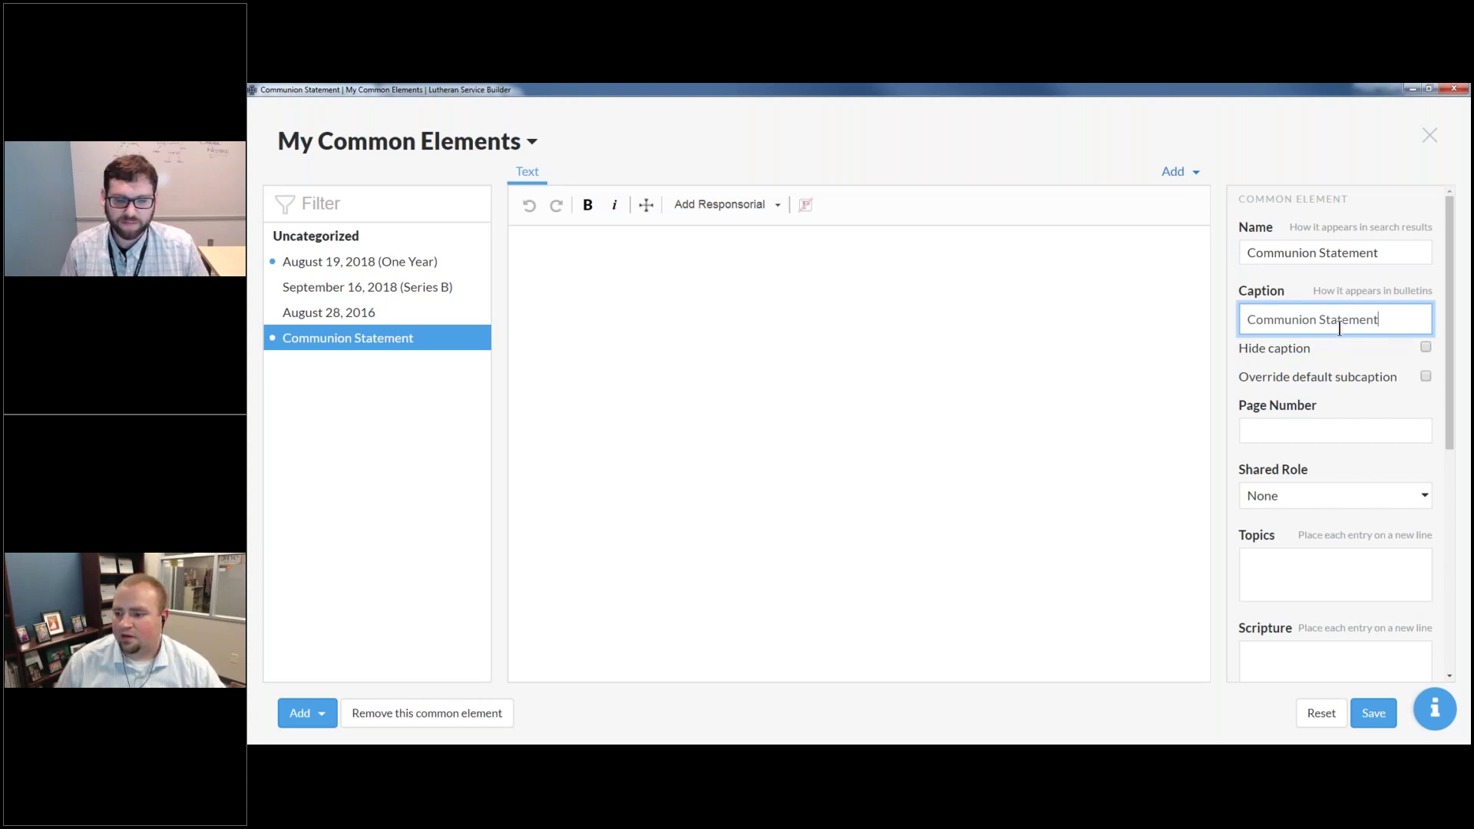
drag(1379, 319, 1241, 313)
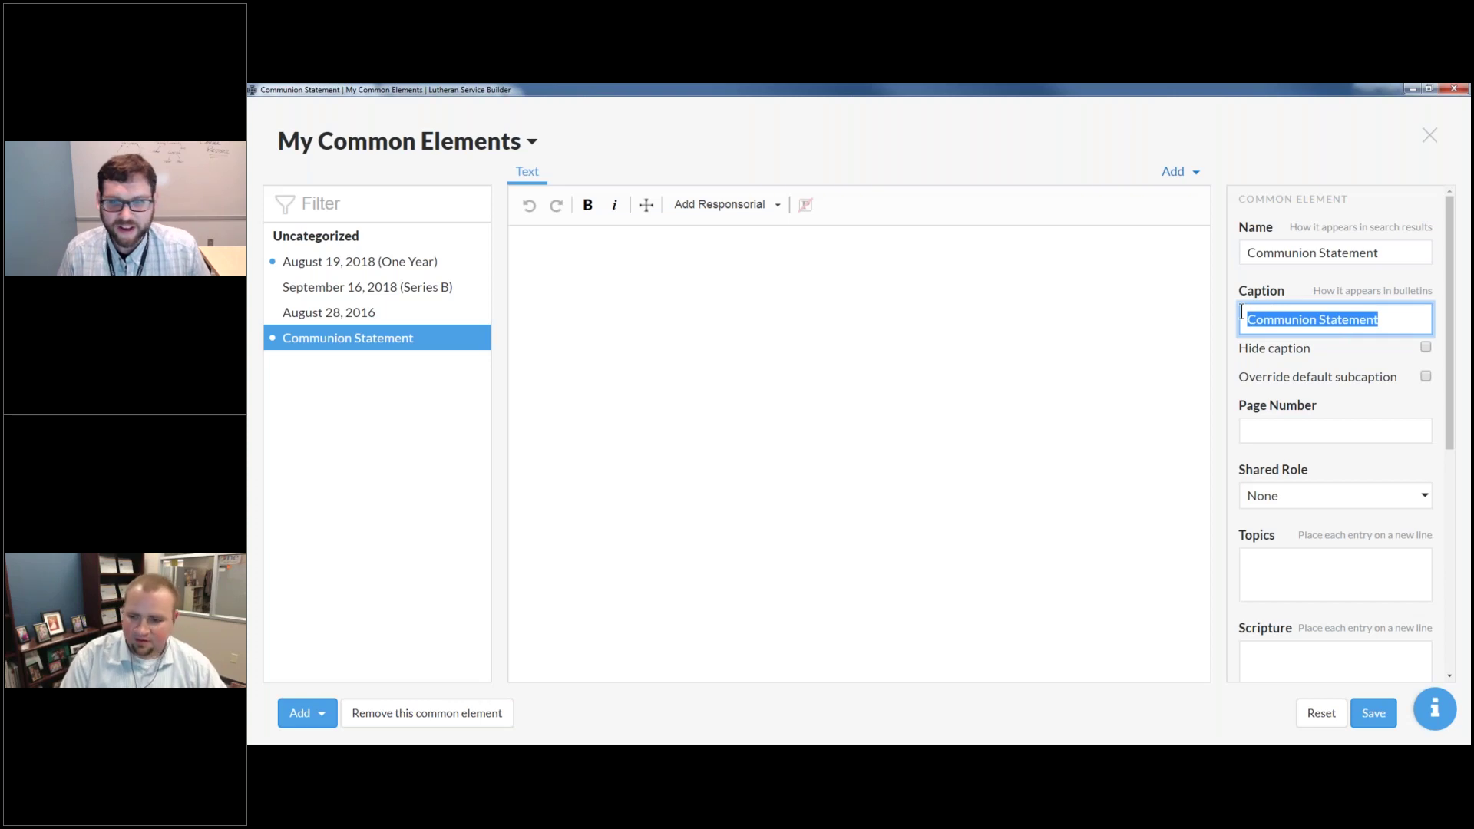
Step: Change the Communion Statement element's caption to "Meditations before the Lord's Supper"
text(Meditati)
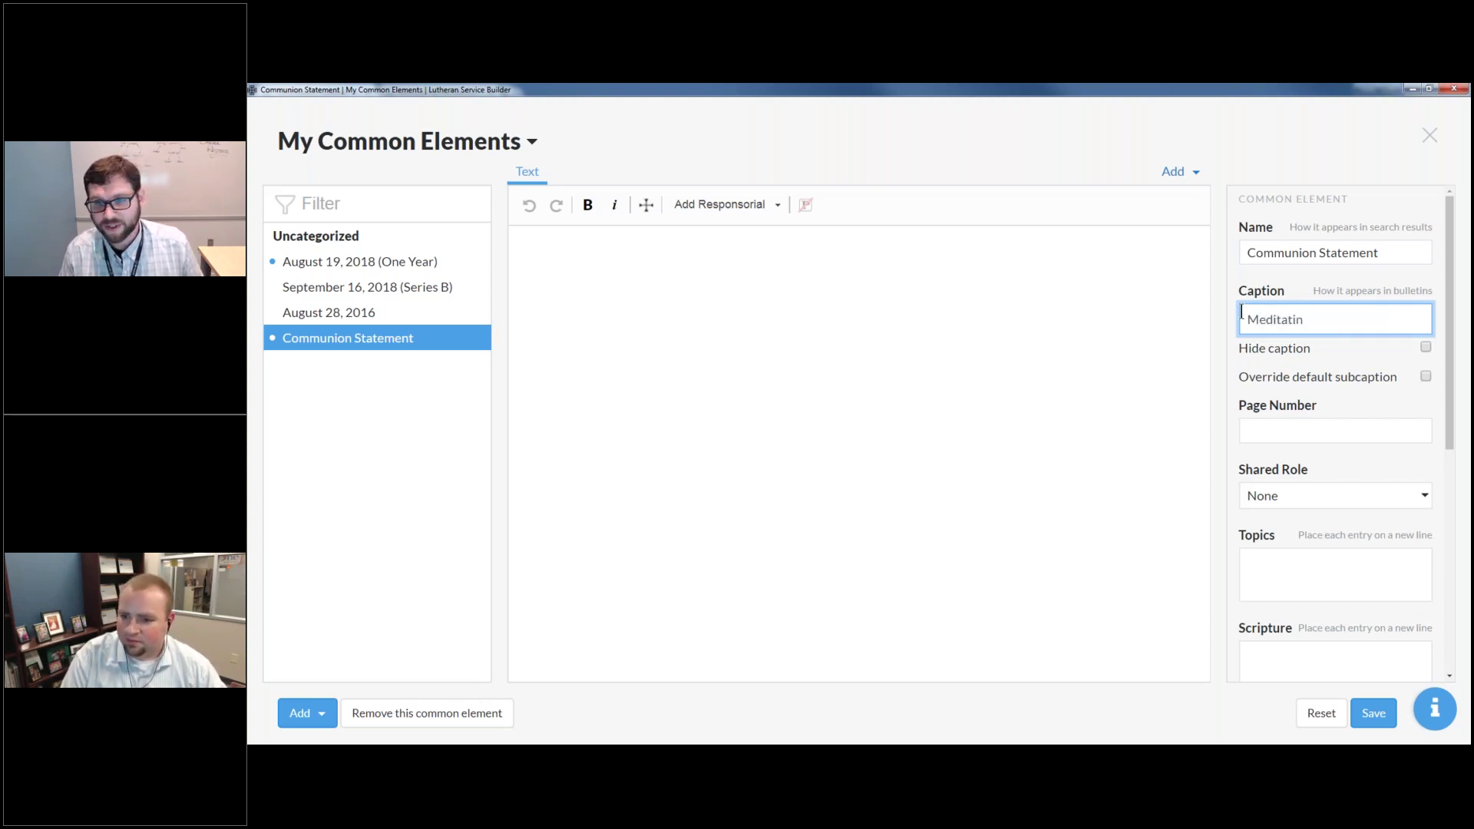
text(ons before t)
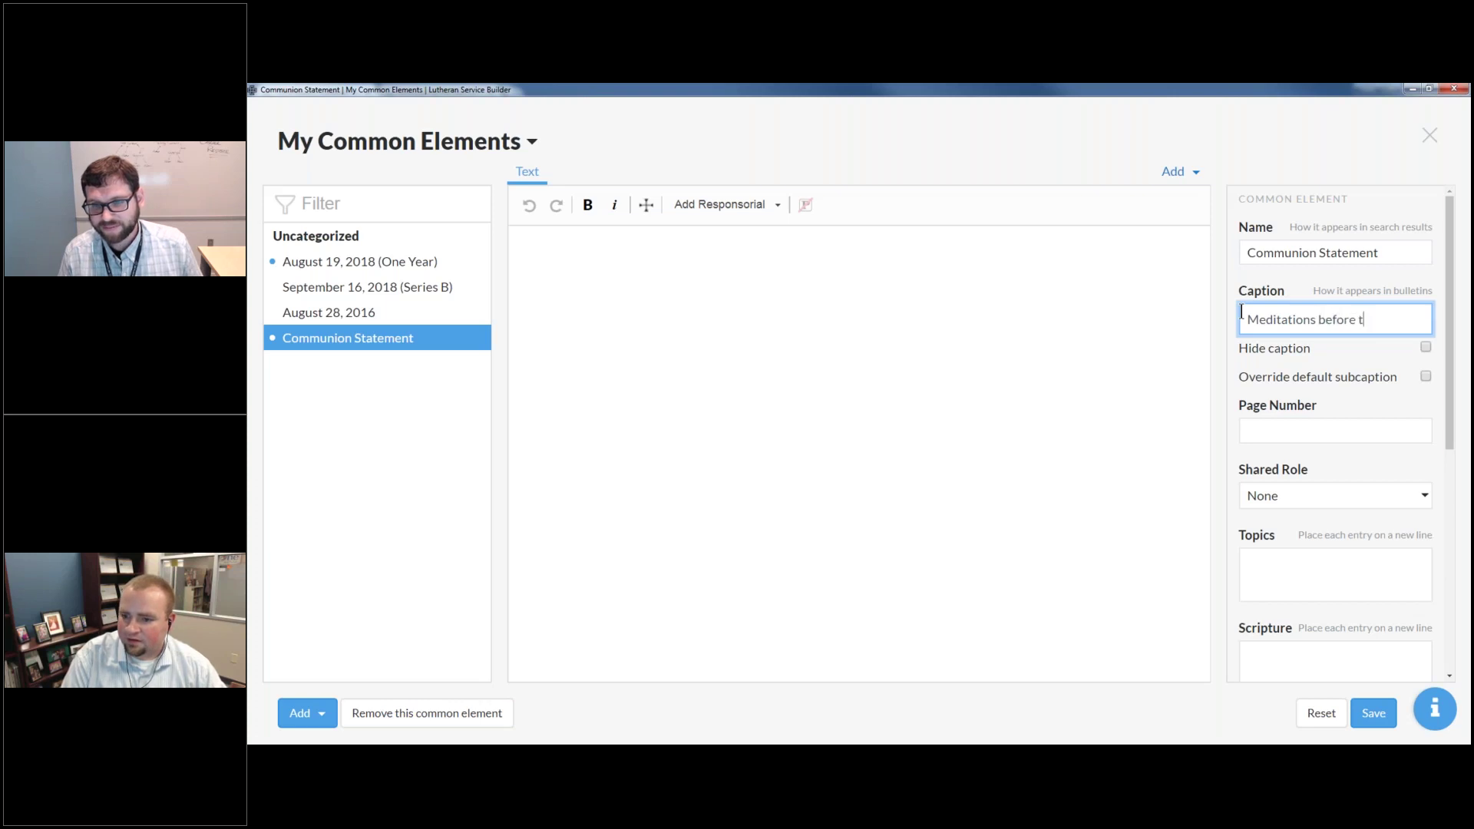
text(he Lord's Supper)
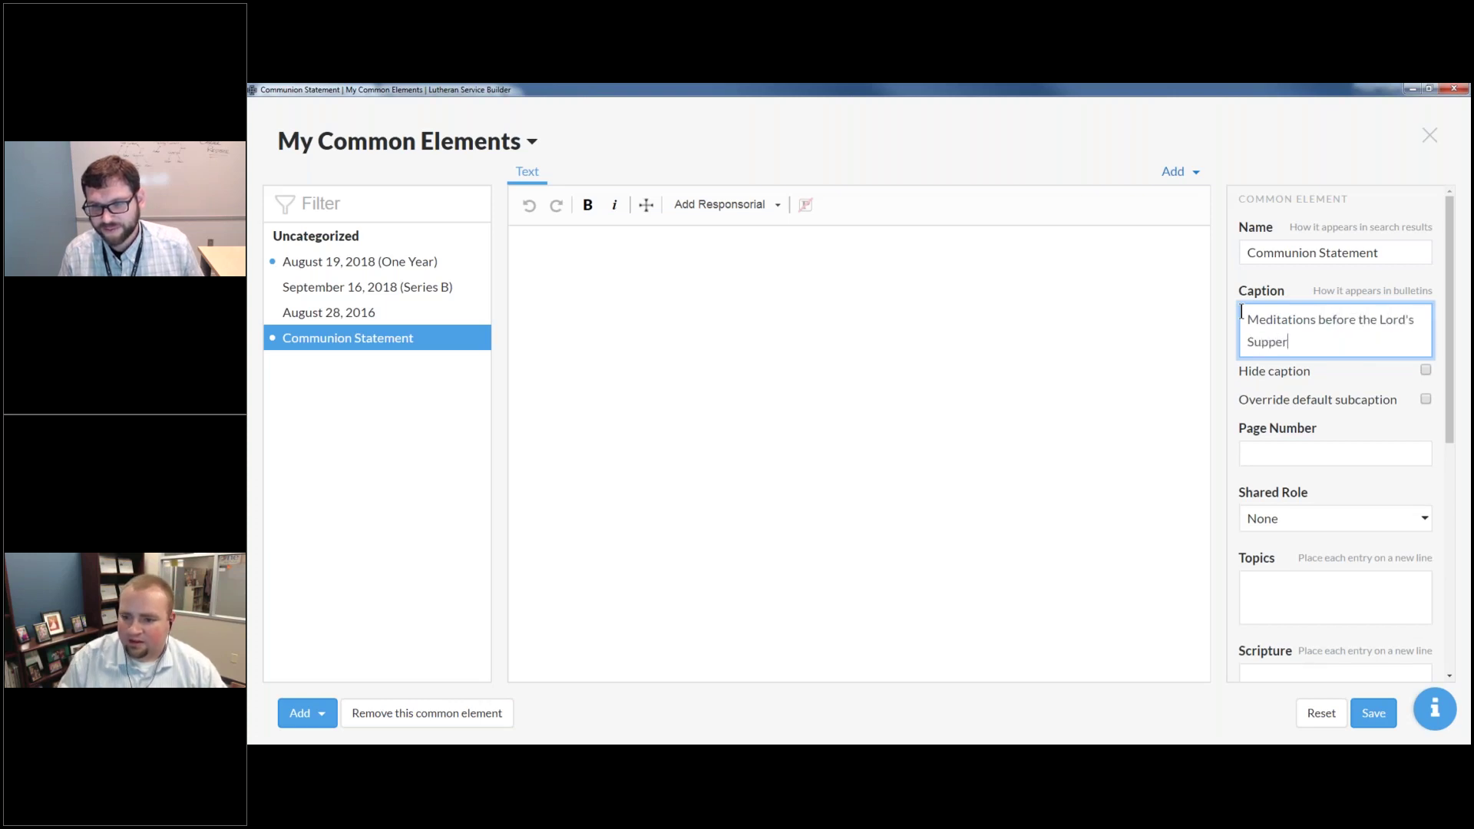
click(1343, 371)
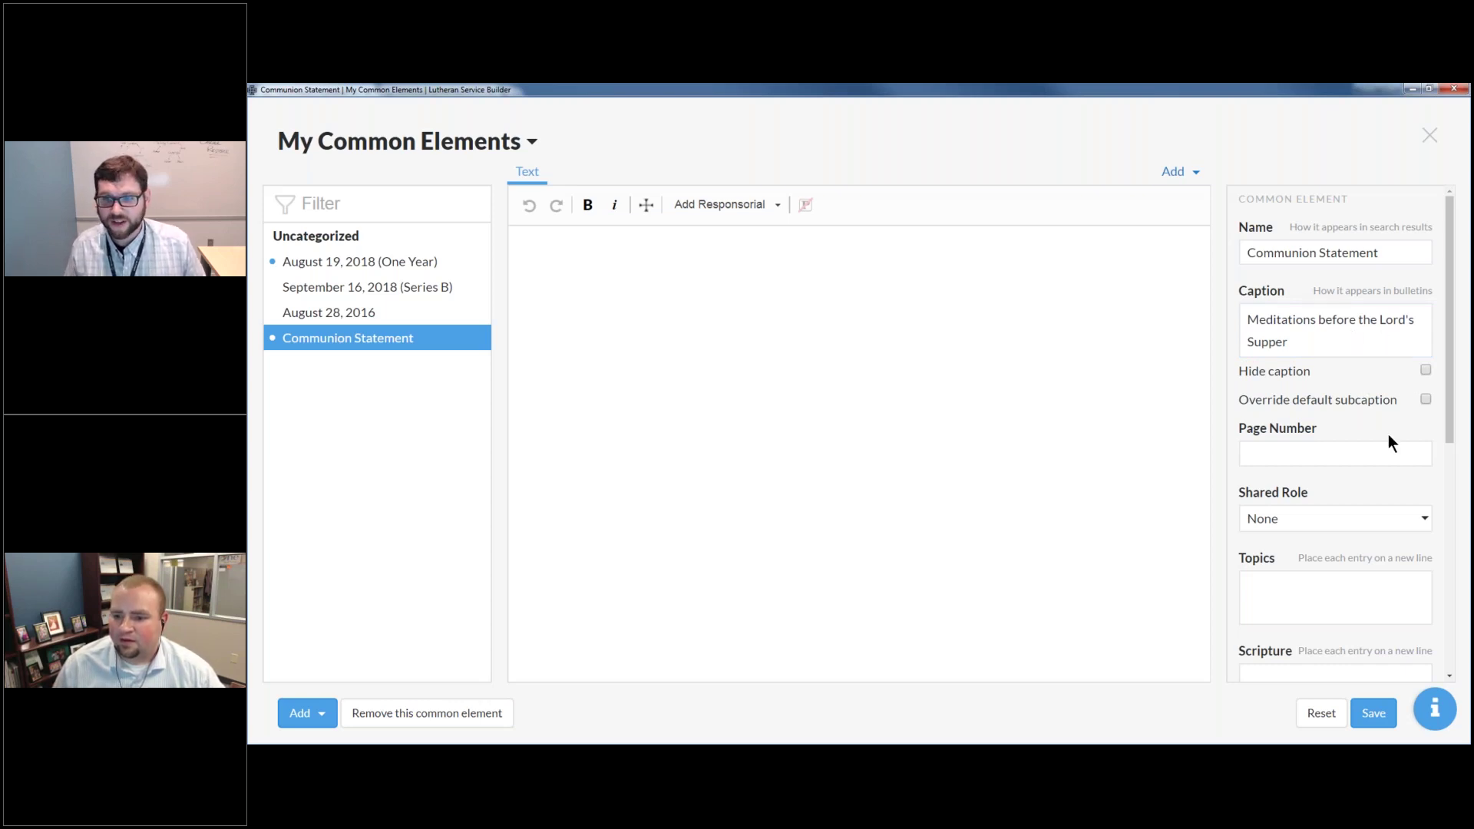
Step: Enter "The Lord's Supper" as the topic of the Communion Statement element
scroll(1380, 450, down, 2)
click(1354, 413)
text(The Lord's Supper)
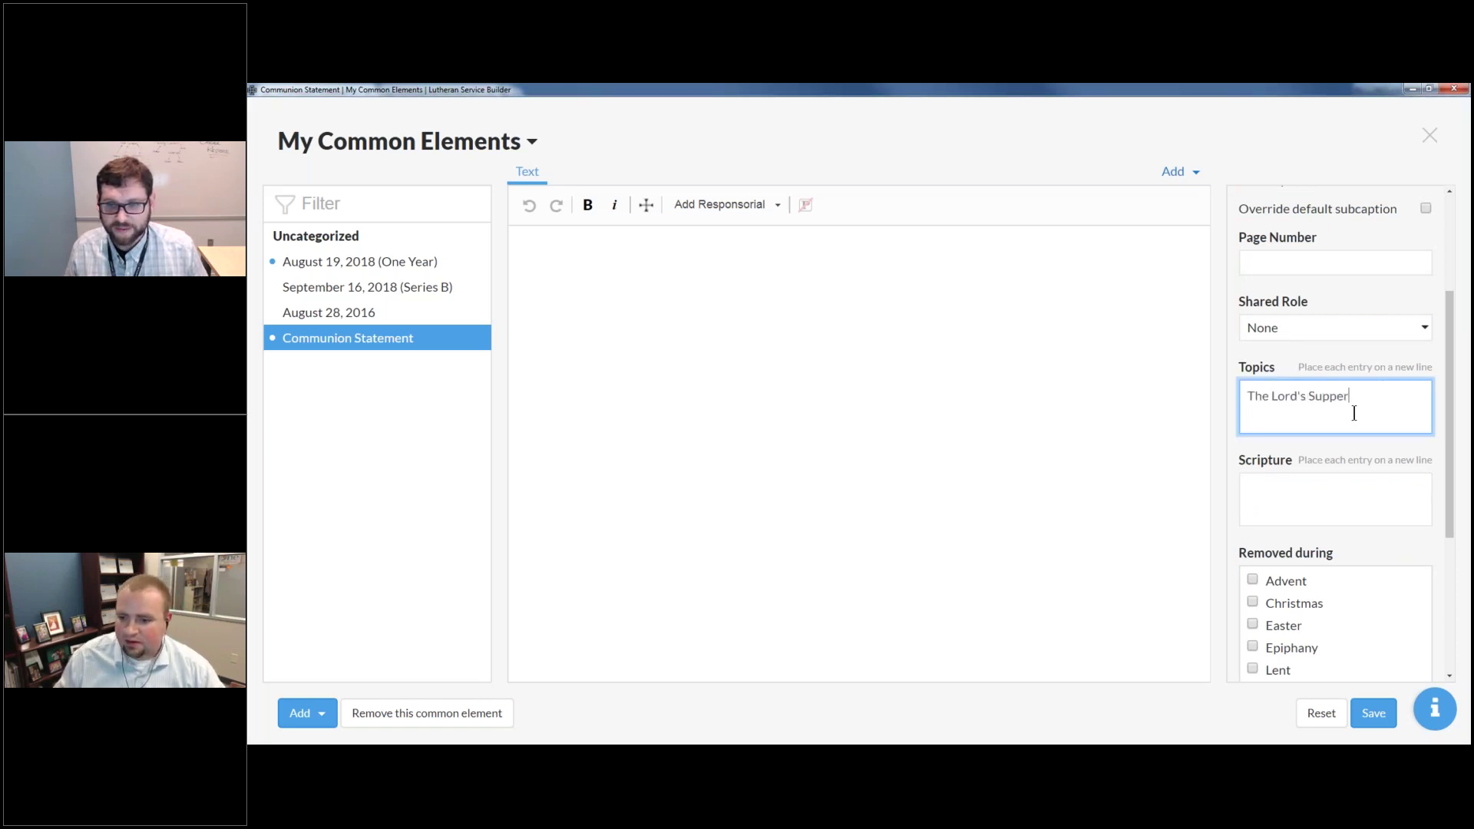
click(1344, 482)
scroll(1370, 492, down, 1)
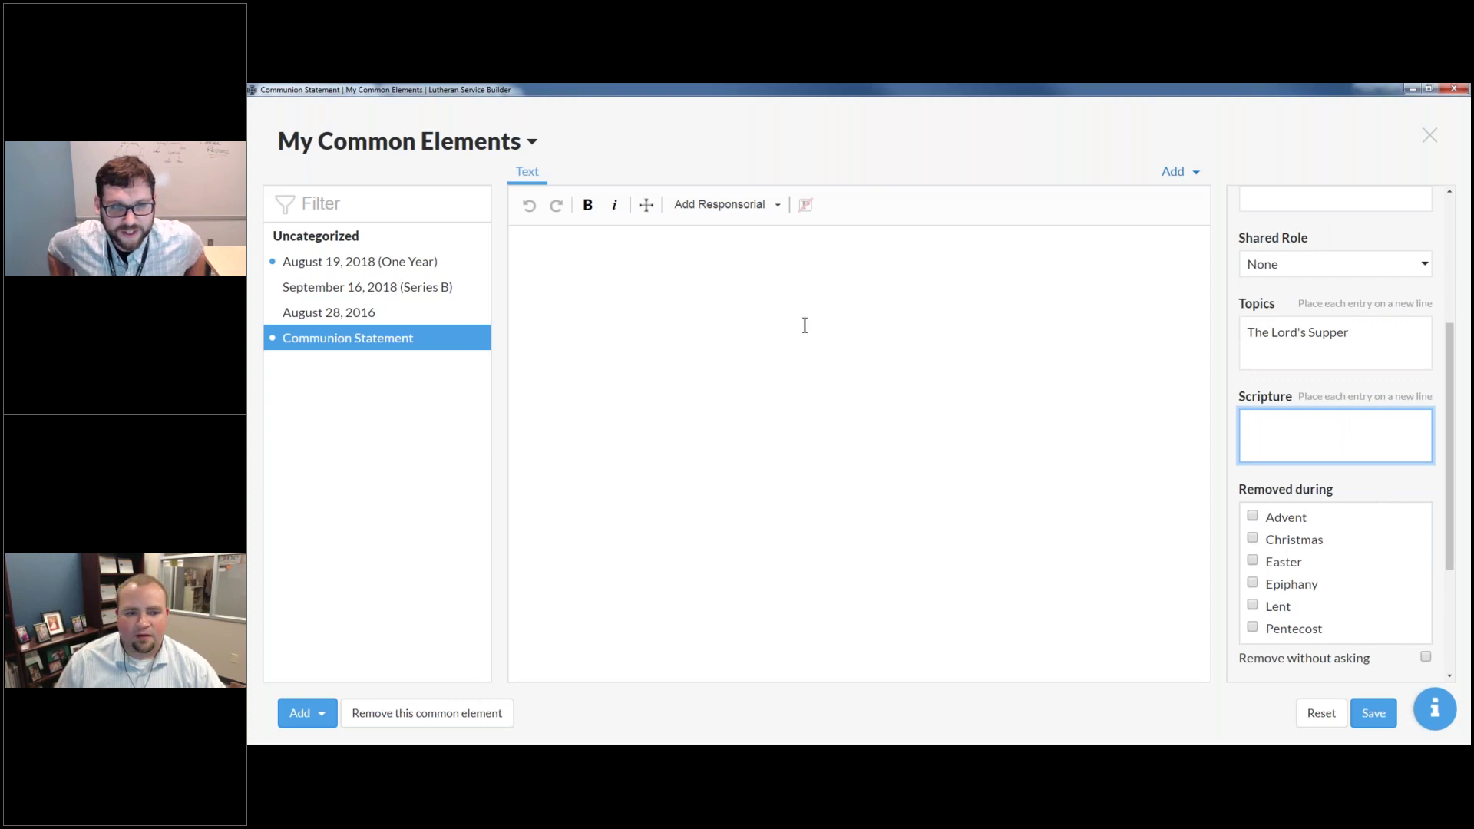
Step: Paste the communion statement beginning "The Lord's Supper is celebrated at this congregation" into the element's text
click(709, 299)
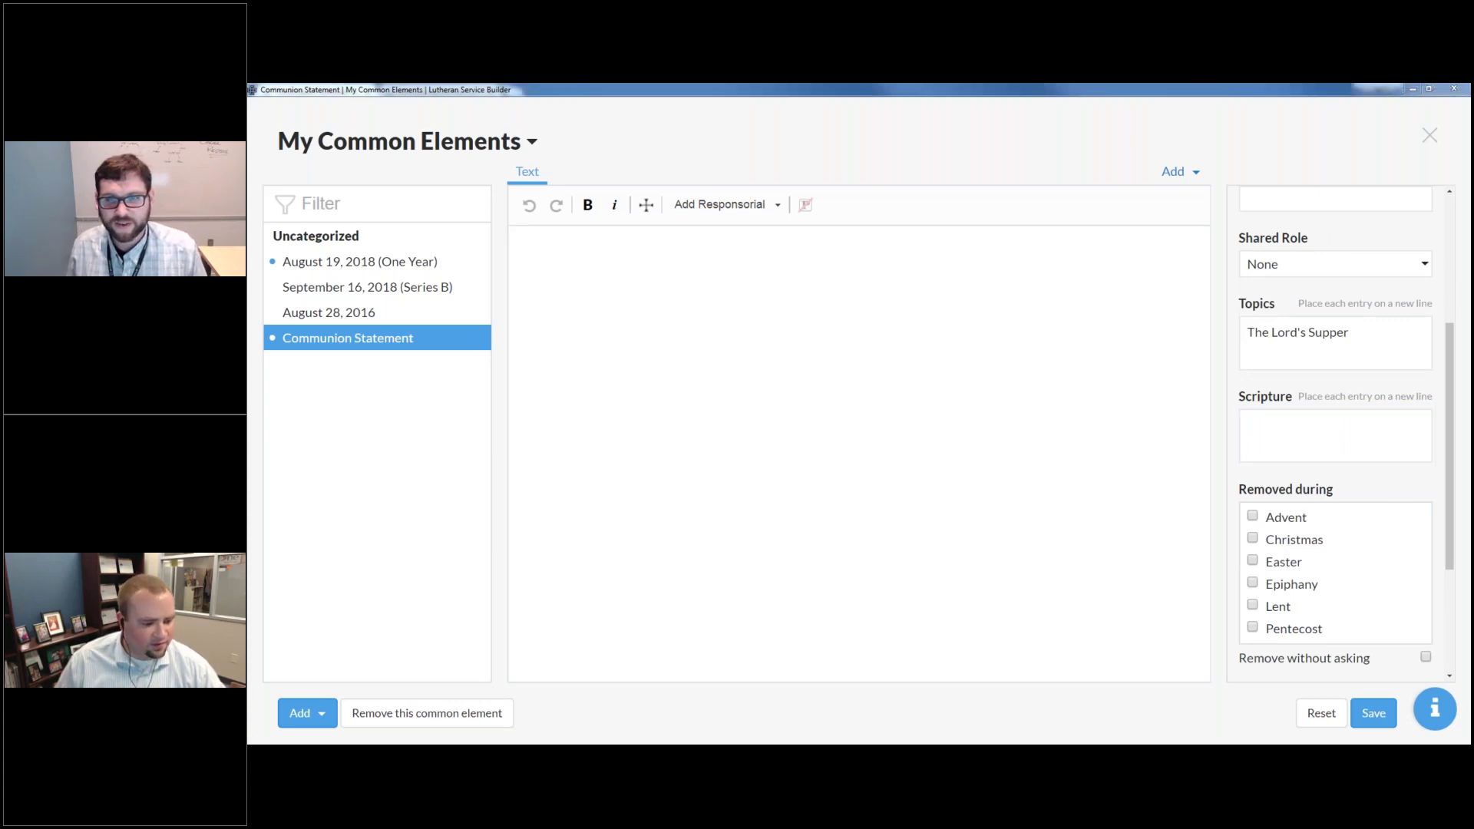
click(676, 263)
text(The Lord’s Supper is celebrated at this congregation in the confession and glad confidence that, as he says, our Lord gives into our mouths not only bread and wine but his very body and blood to eat and to drink for the forgiveness of sins and to strengthen our union with him and with one another. Our Lord invites to his table those who trust his words, repent of all sin, and set aside any refusal to forgive and love as he forgives and loves us, that they may show forth his death until he comes. Because those who eat and drink our Lord’s body and blood unworthily do so to their great harm and because Holy Communion is a confession of the faith which is confessed at this altar, any who are not yet instructed, in doubt, or who hold a confession differing from that of this congregation and The Lutheran Church— Missouri Synod, and yet desire to receive the sacrament, are asked first to speak with the pastor or an usher. For further study, see Matthew 5:23f.; 10:32f.; 18:15-35; 26:26-29; 1 Cor. 11:17- 34.)
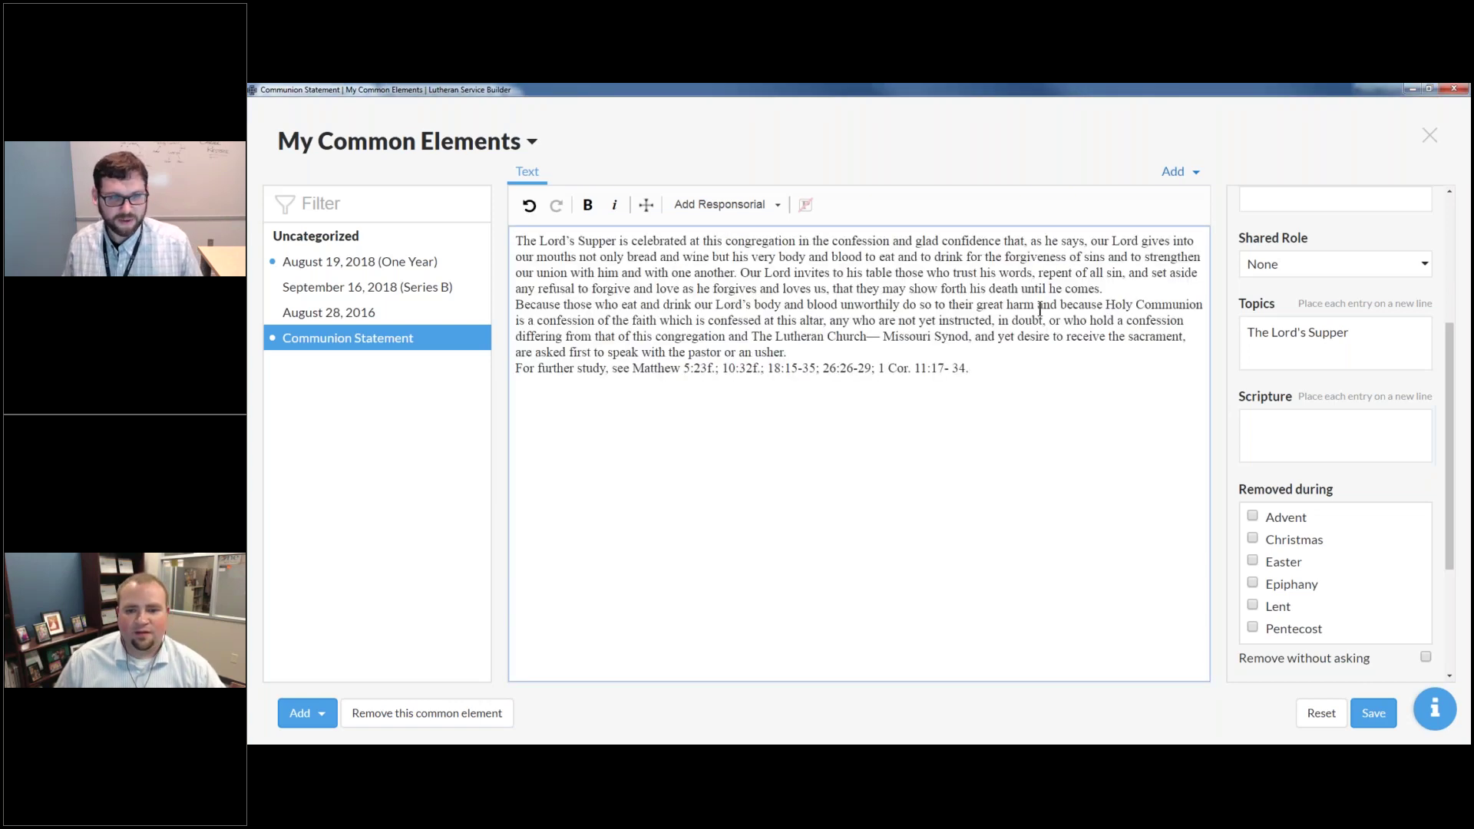
Step: Separate the three paragraphs of the communion statement with blank lines and save the common element
click(517, 303)
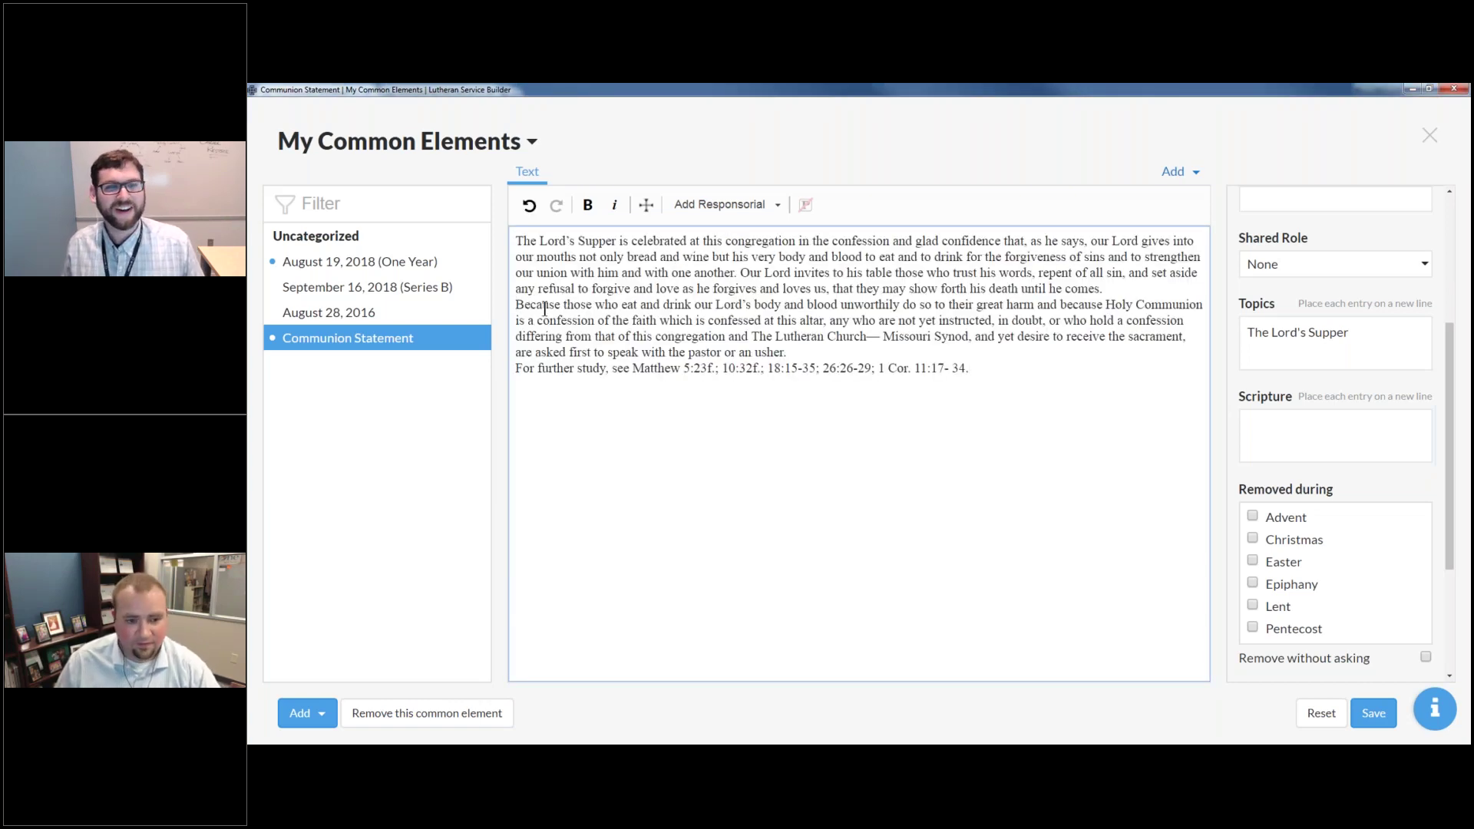
key(Return)
click(512, 384)
key(Return)
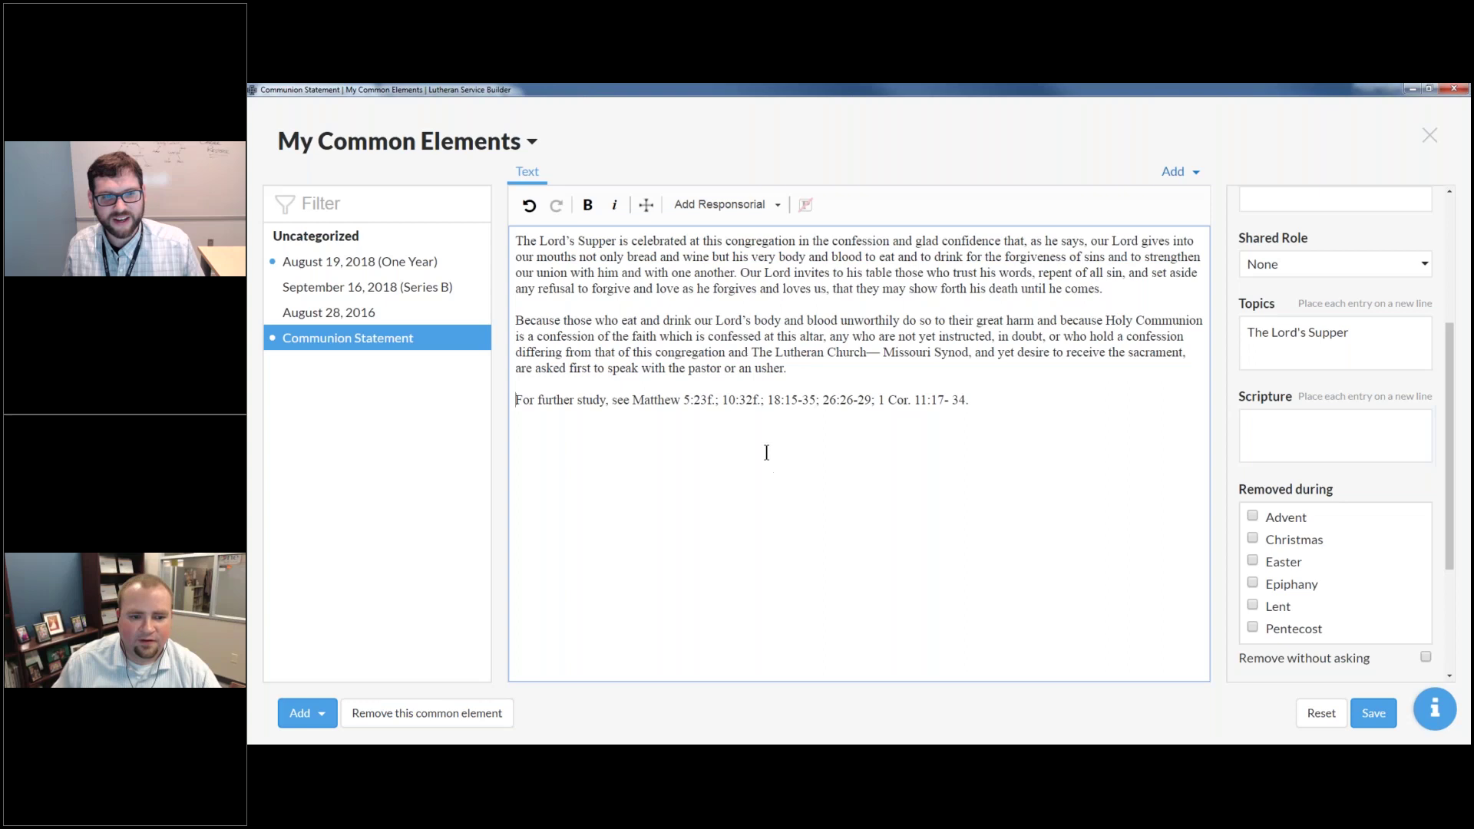
click(790, 297)
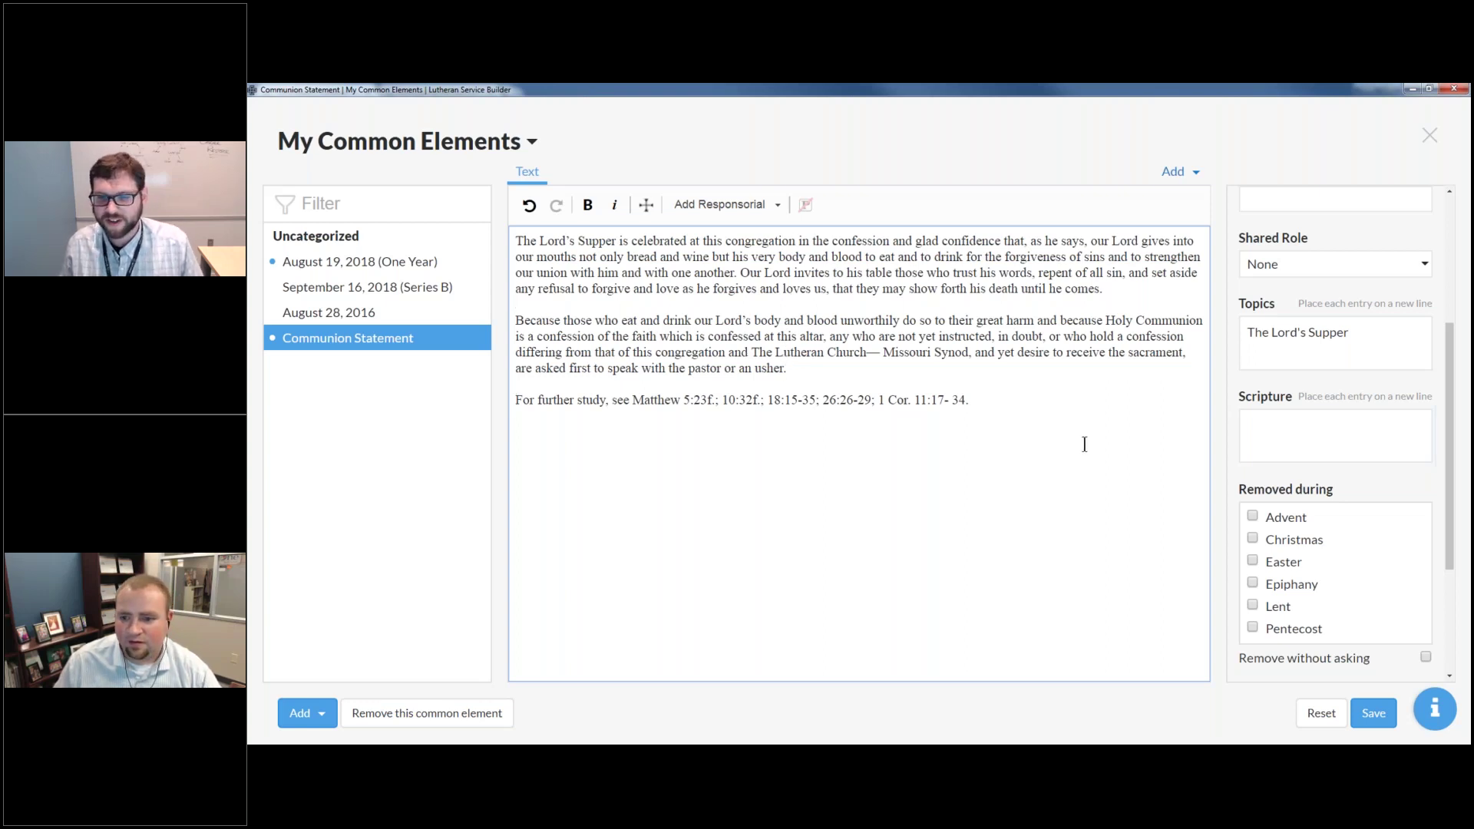
click(1374, 716)
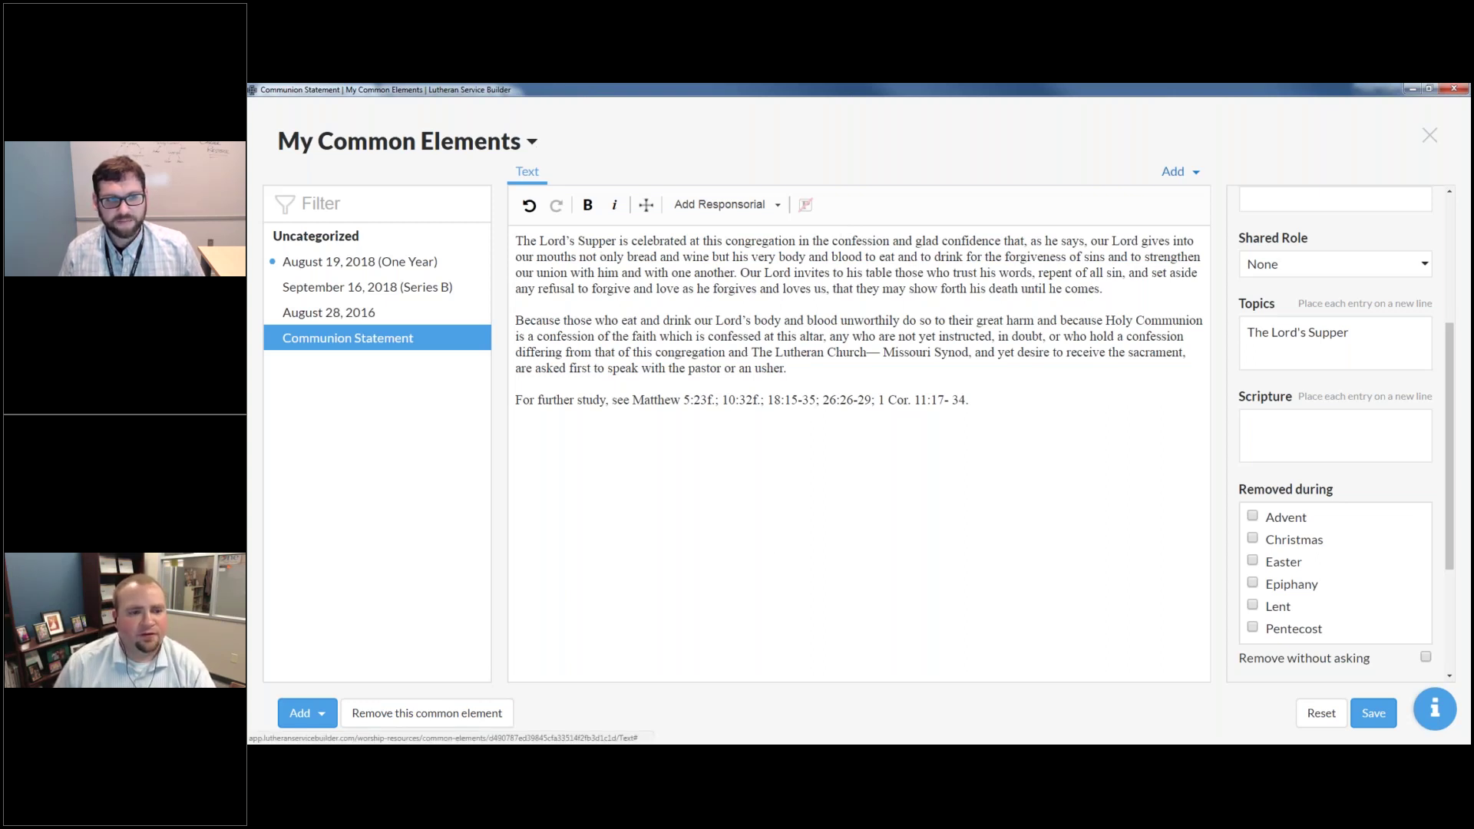
Step: Switch to My Prayers and add a new prayer named "Example Prayer"
click(531, 141)
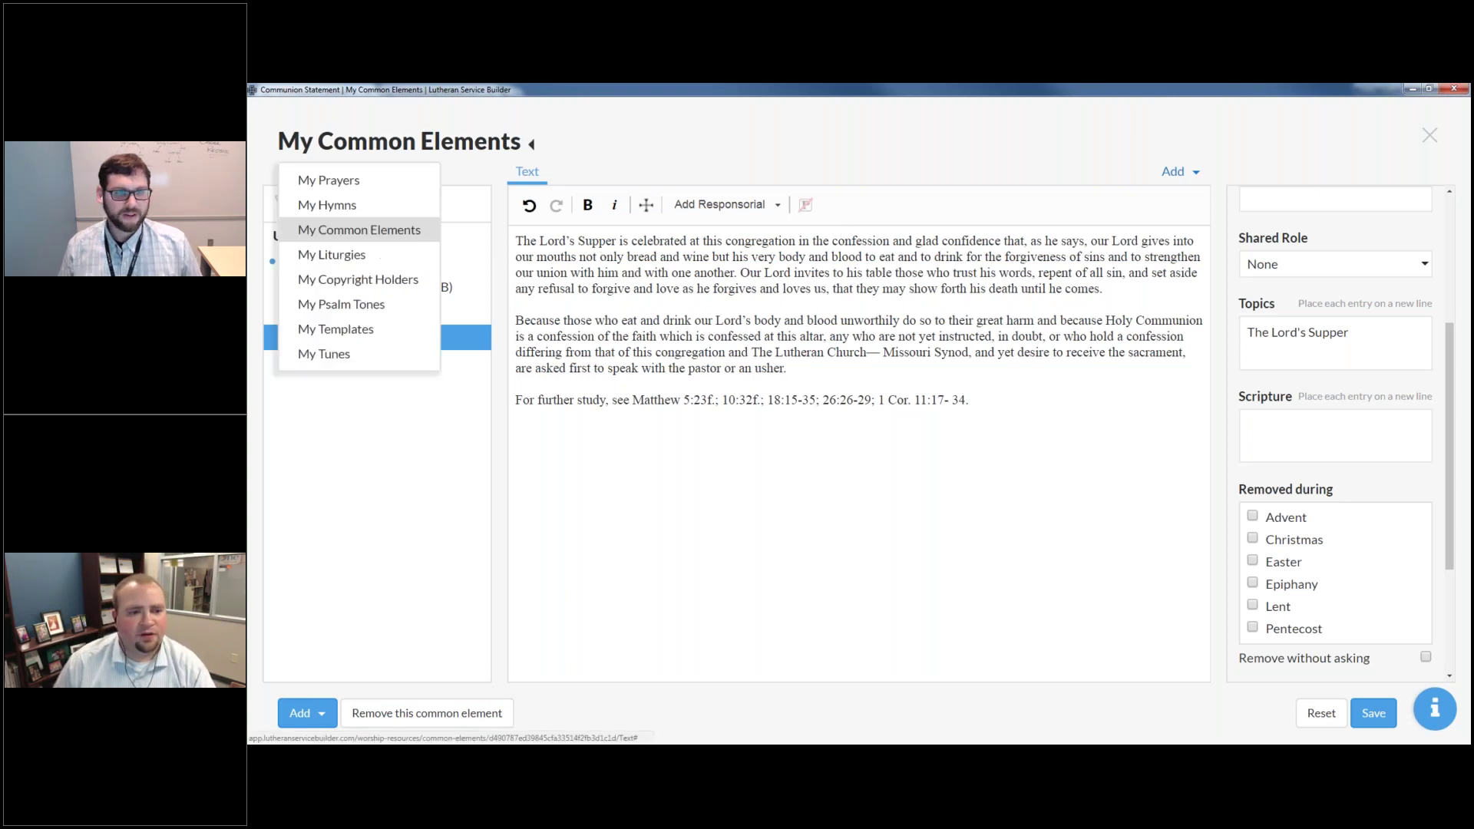
click(370, 181)
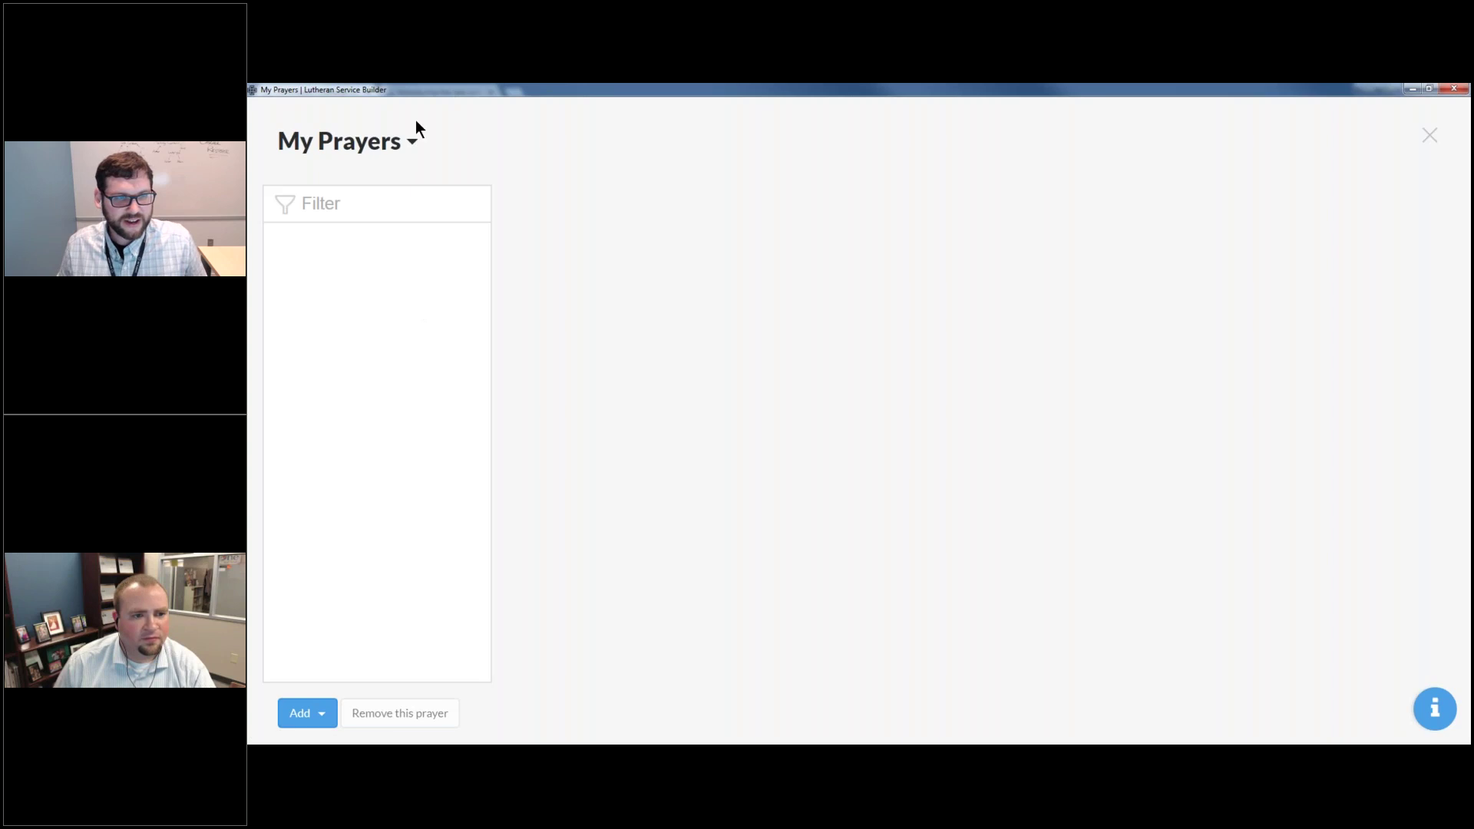
click(406, 142)
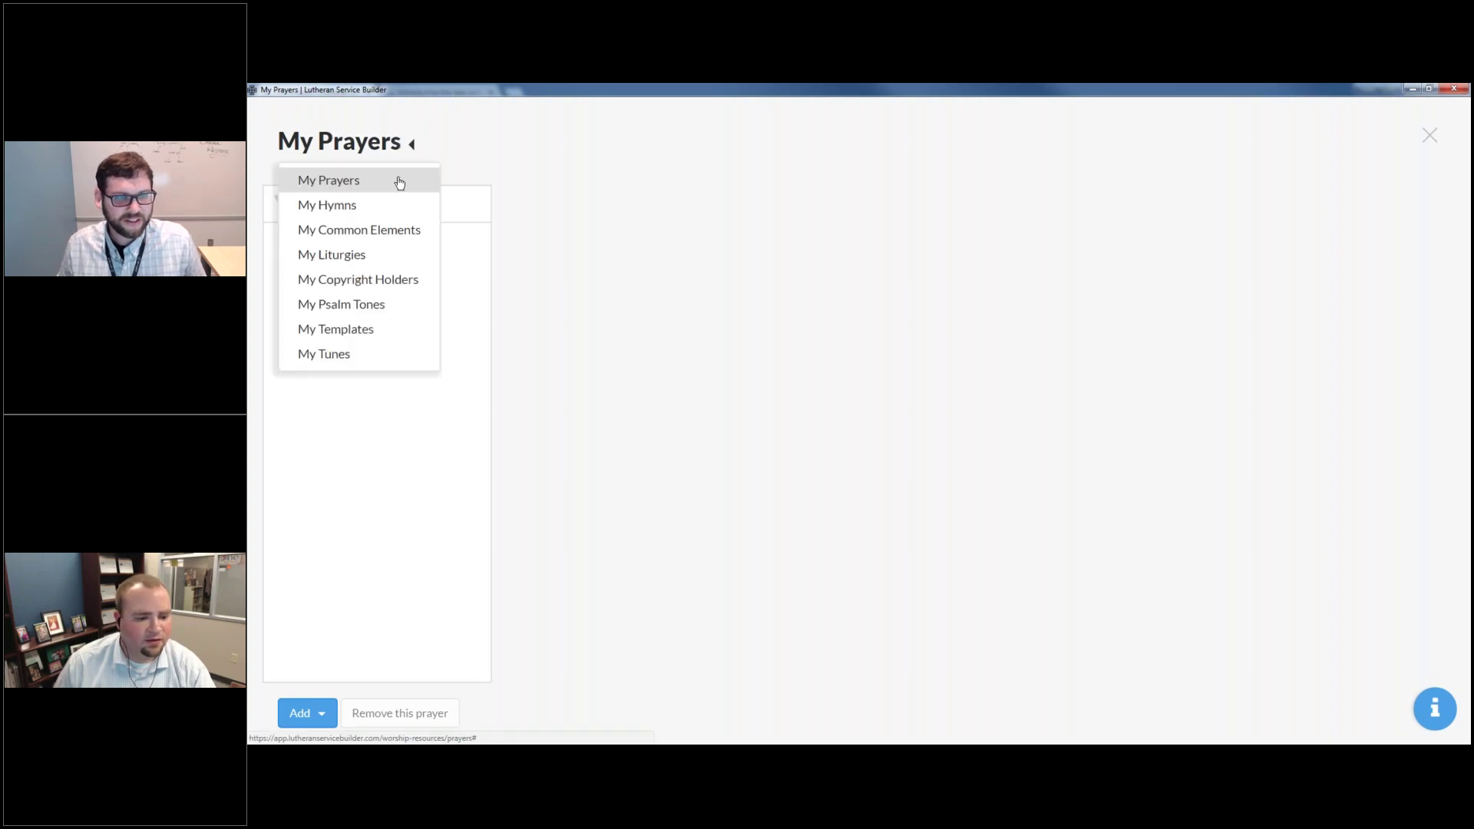
click(306, 713)
click(357, 652)
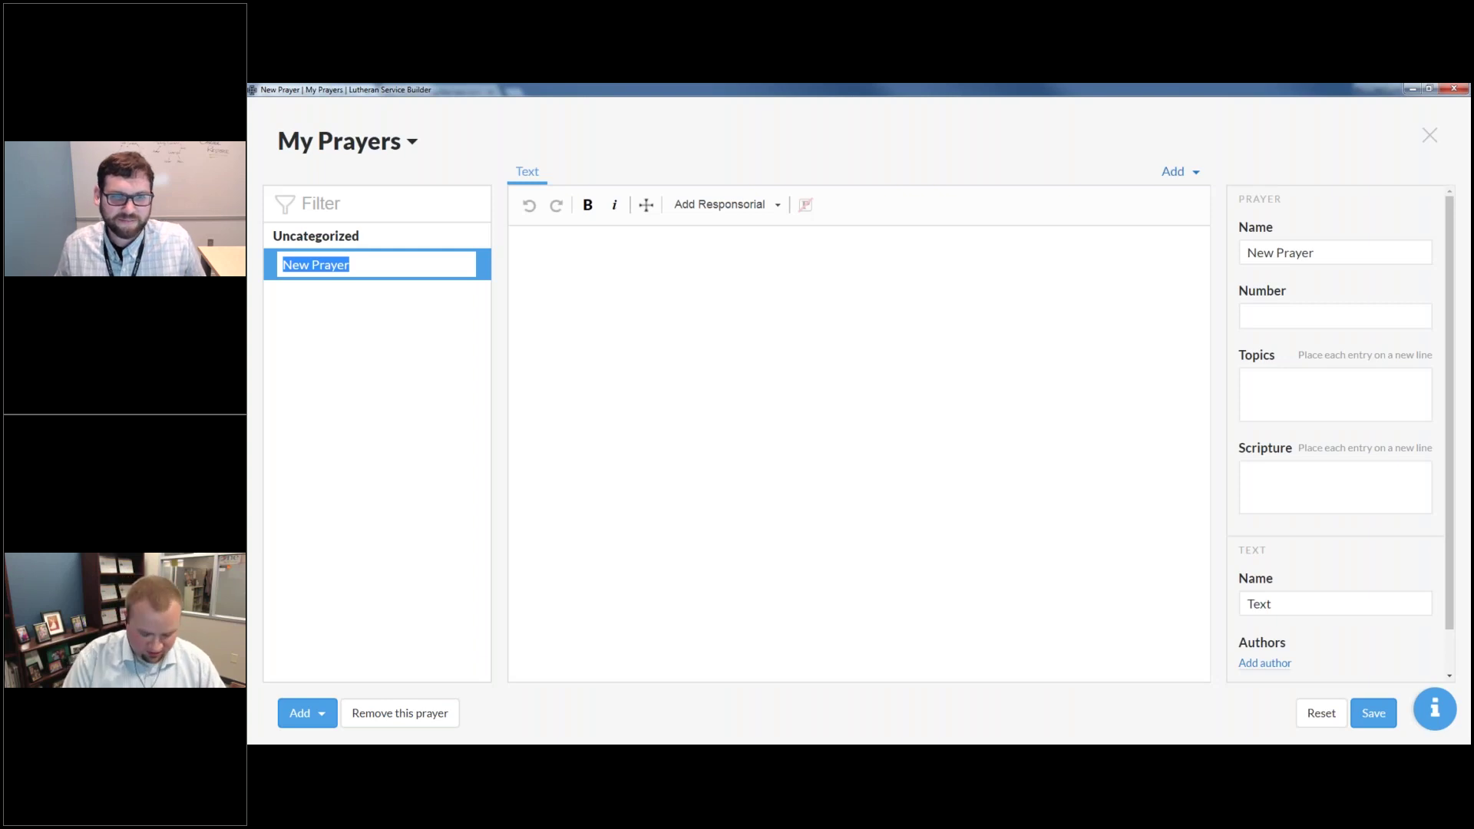
text(Example Prayer)
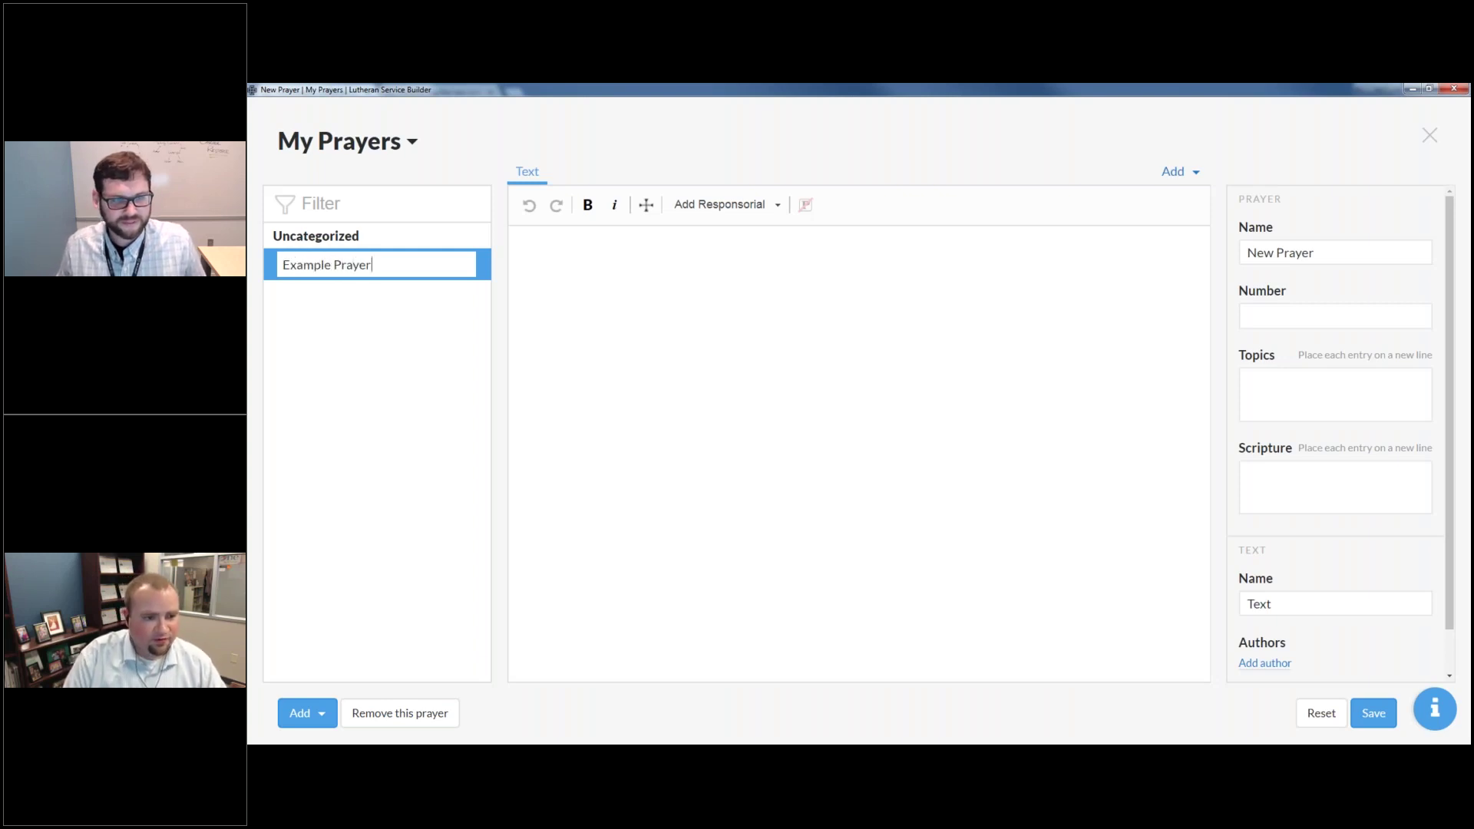
key(Return)
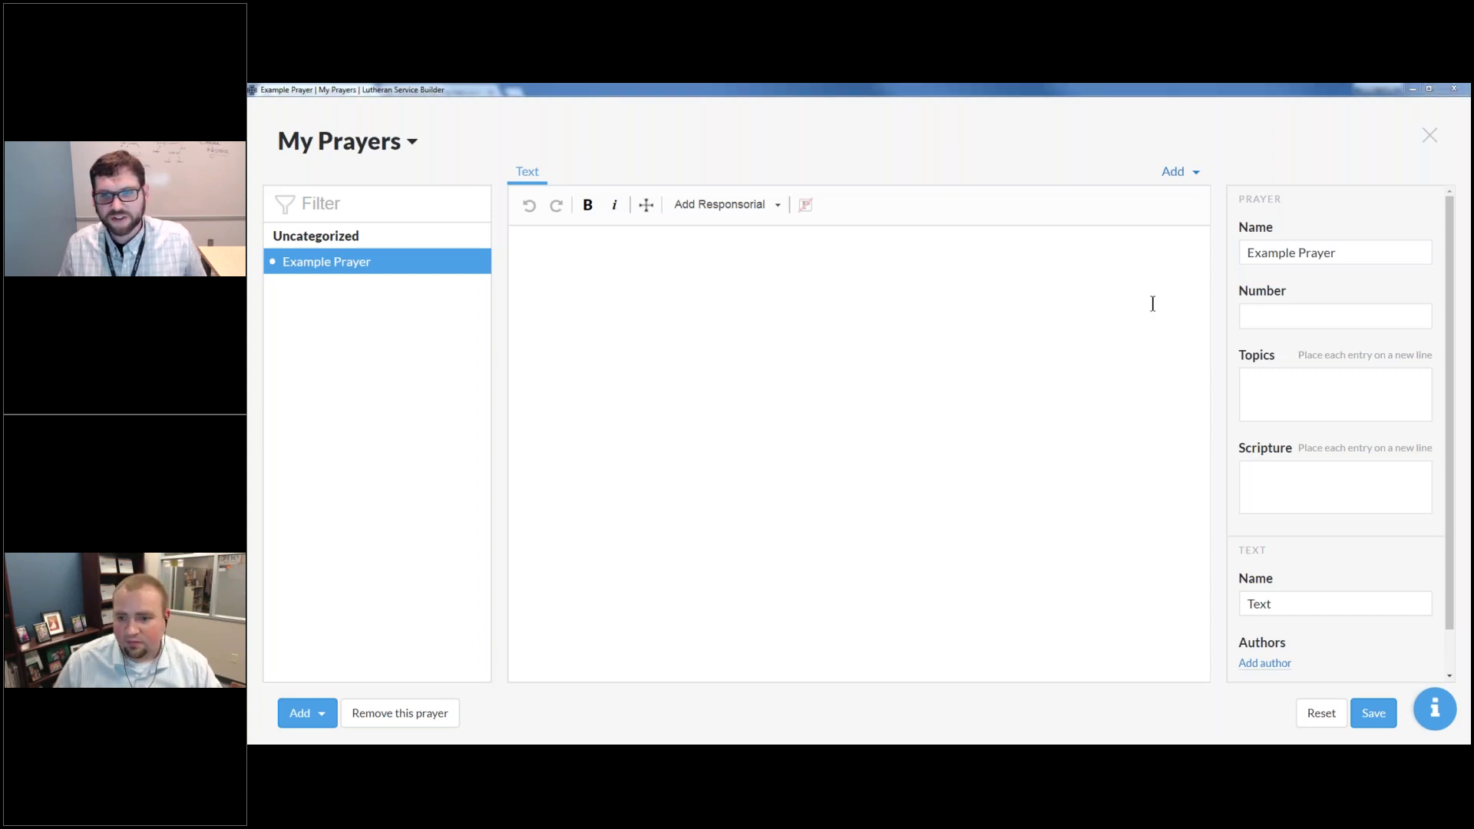
Step: Paste the prayer text beginning "Let us pray to the Lord" into the prayer and mark its first line as a Pastor responsorial
click(1014, 278)
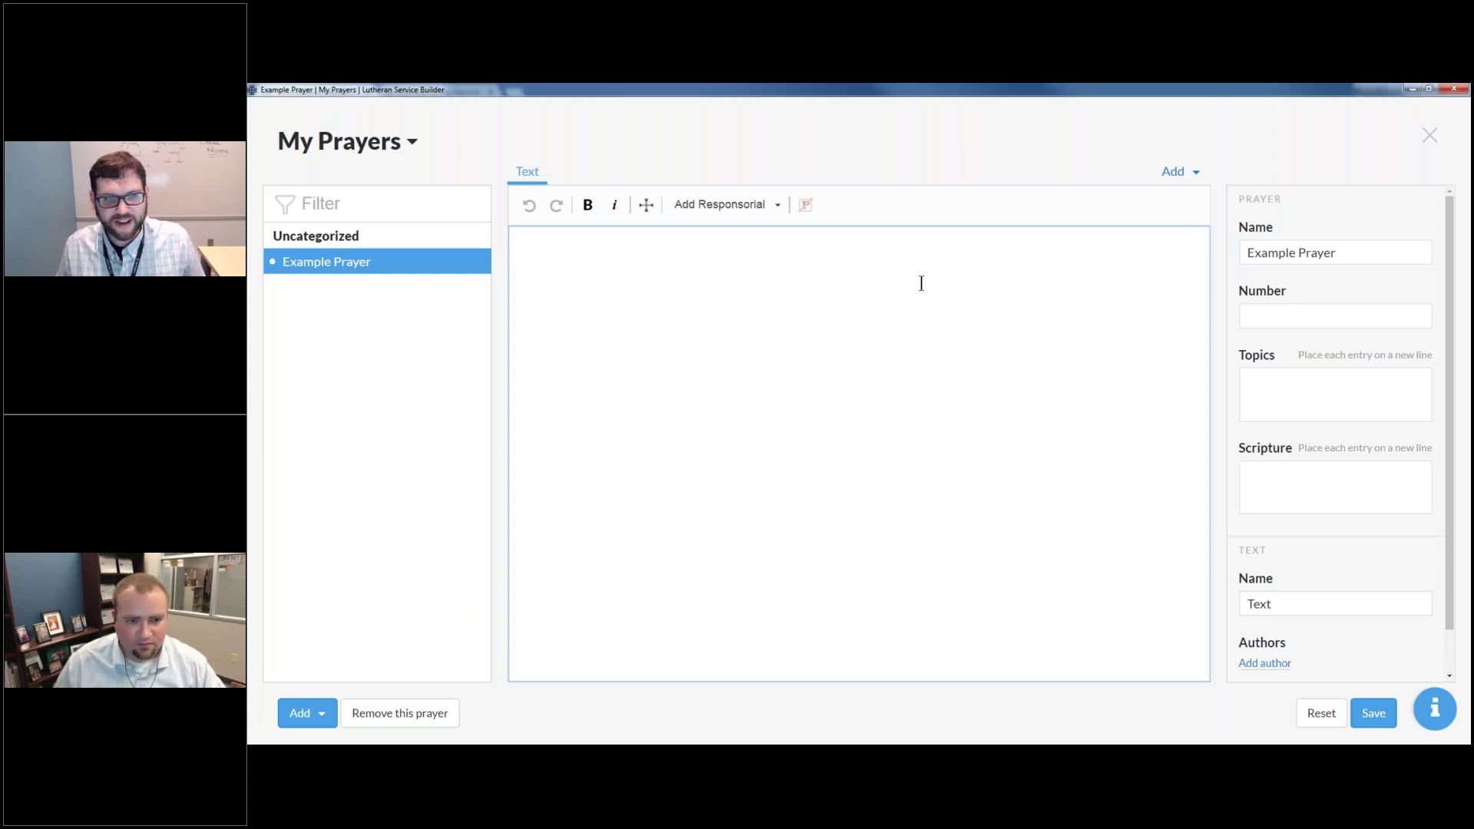
text(Let us pray to the Lord Lord, have mercy.  For an increase in love, that we would be empowered by Your Spirit to show to others the love and forgiveness. You have shown to us in Your Son, let us pray to the Lord. Lord, have mercy.)
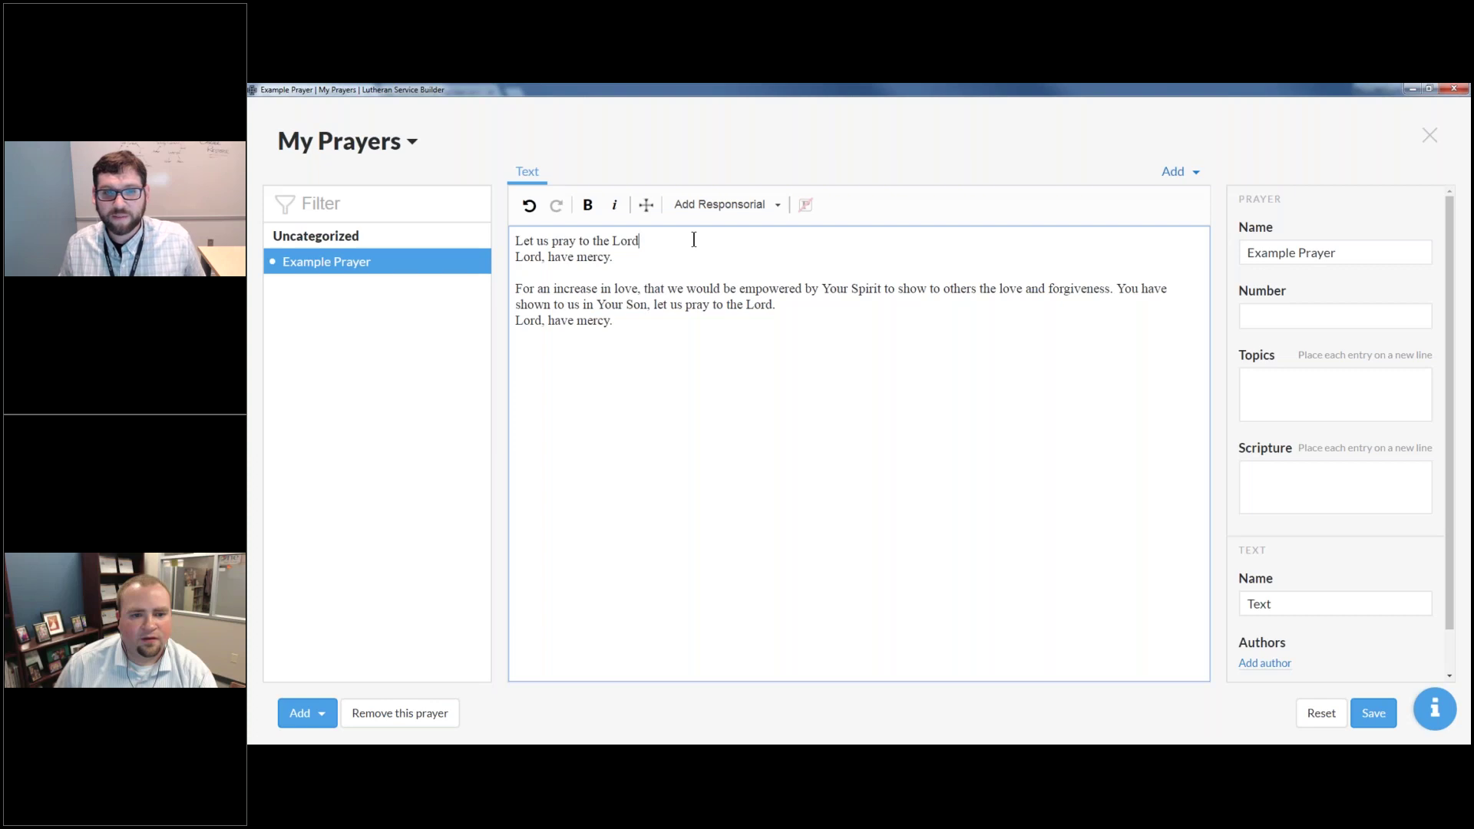
triple_click(655, 240)
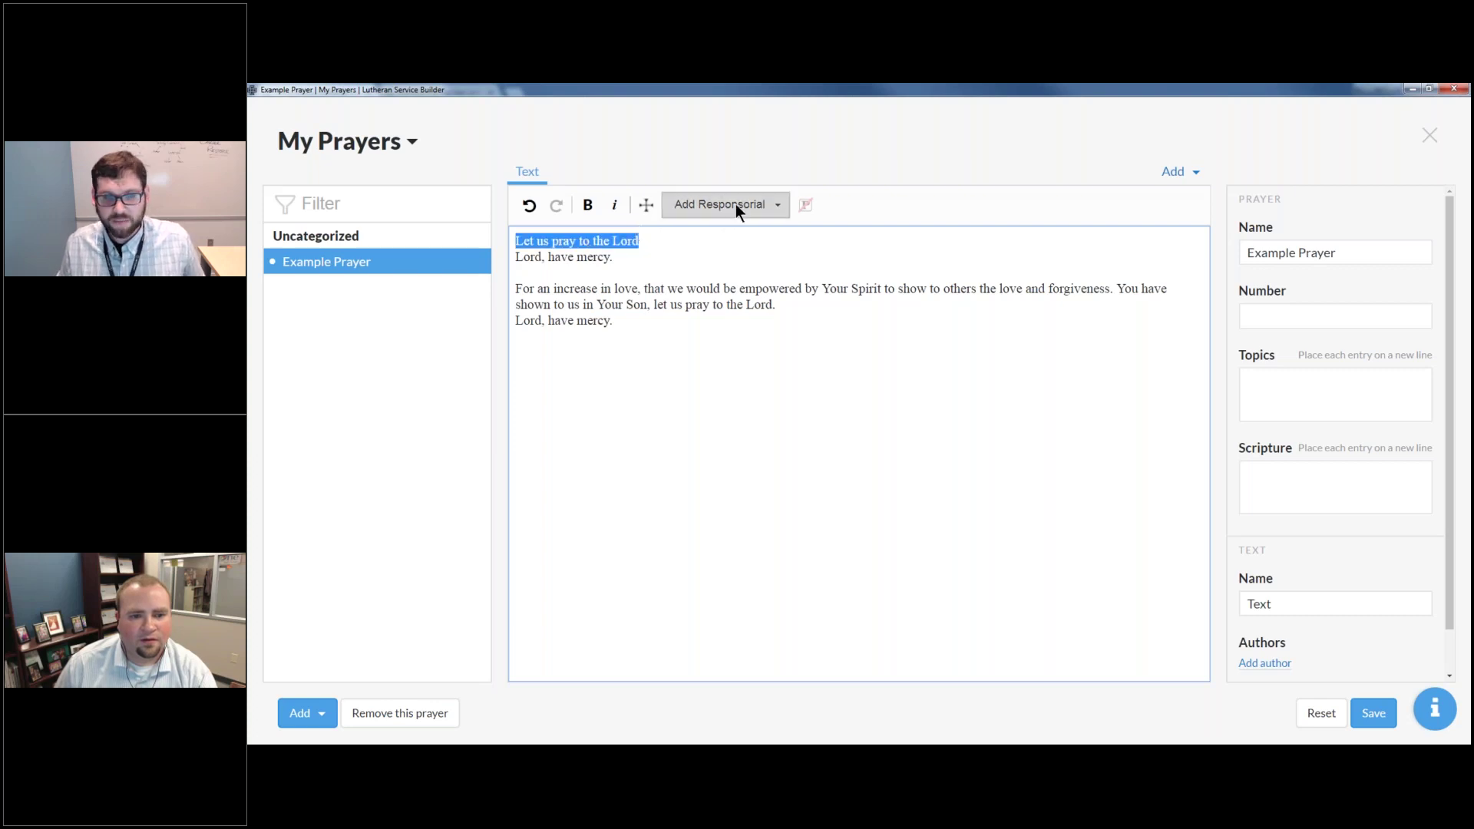
click(775, 202)
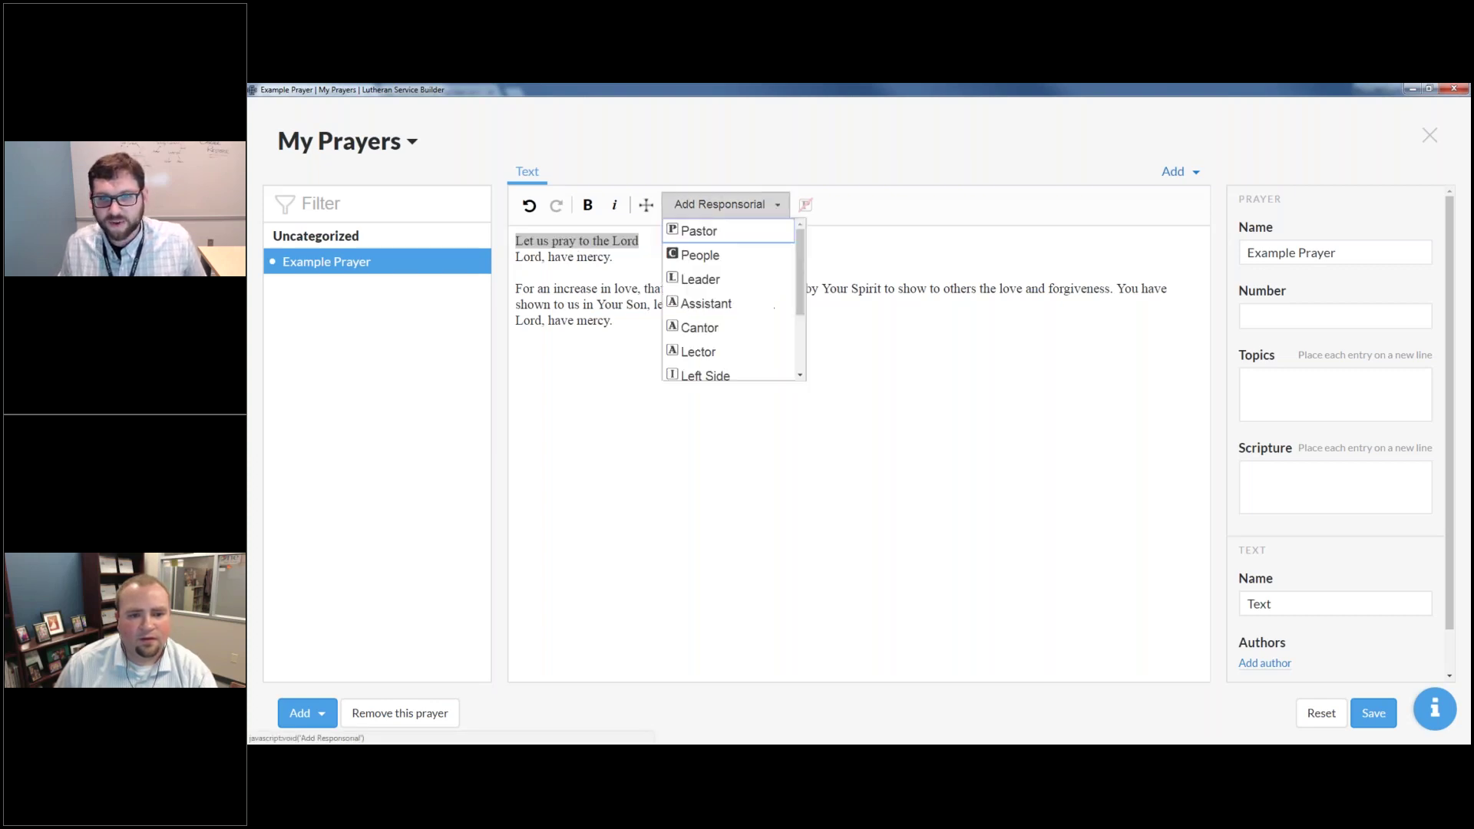
click(717, 232)
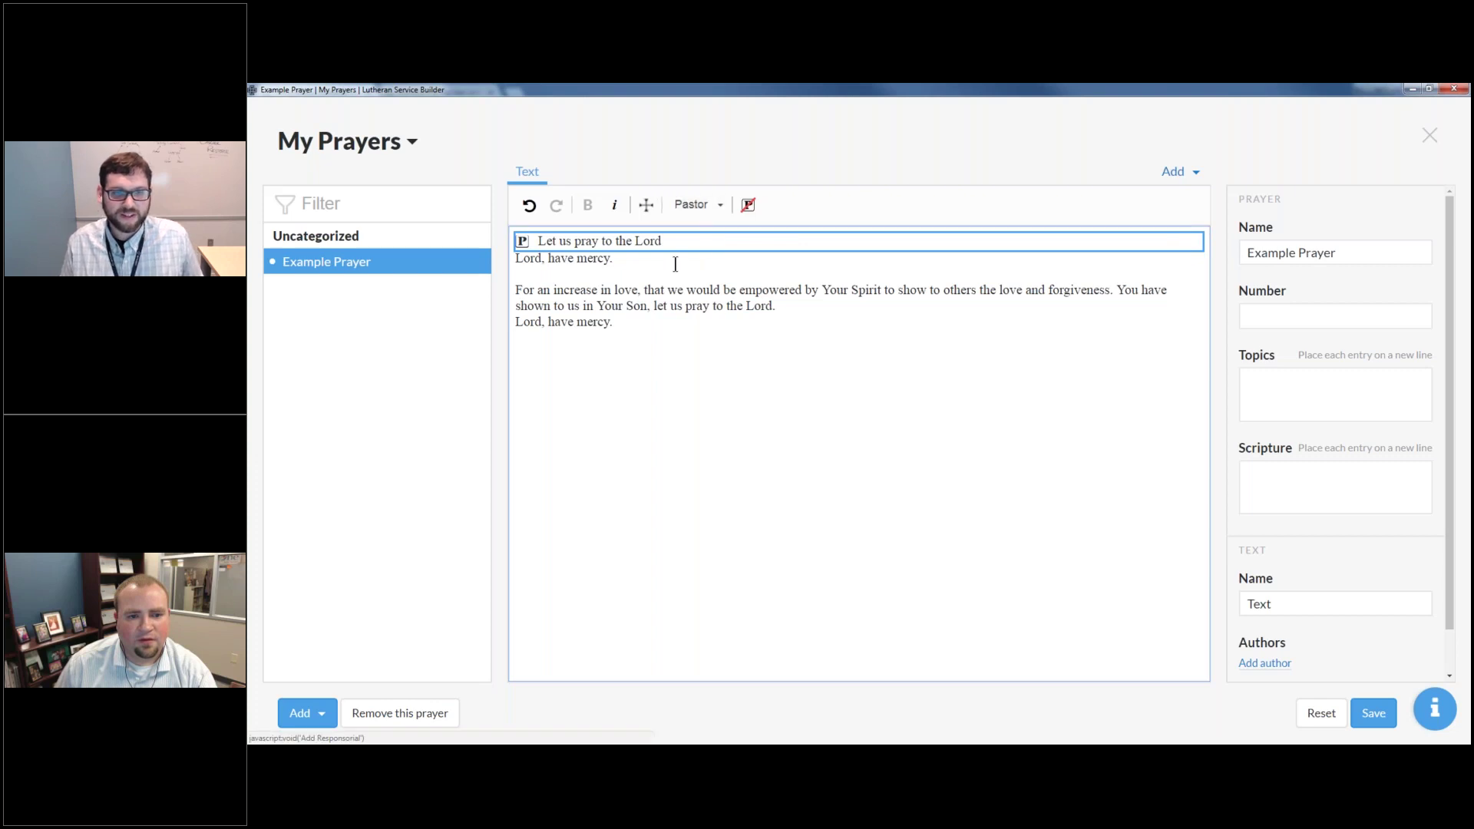
Step: Mark the first "Lord, have mercy." line as a People responsorial
click(565, 259)
drag(612, 259, 512, 259)
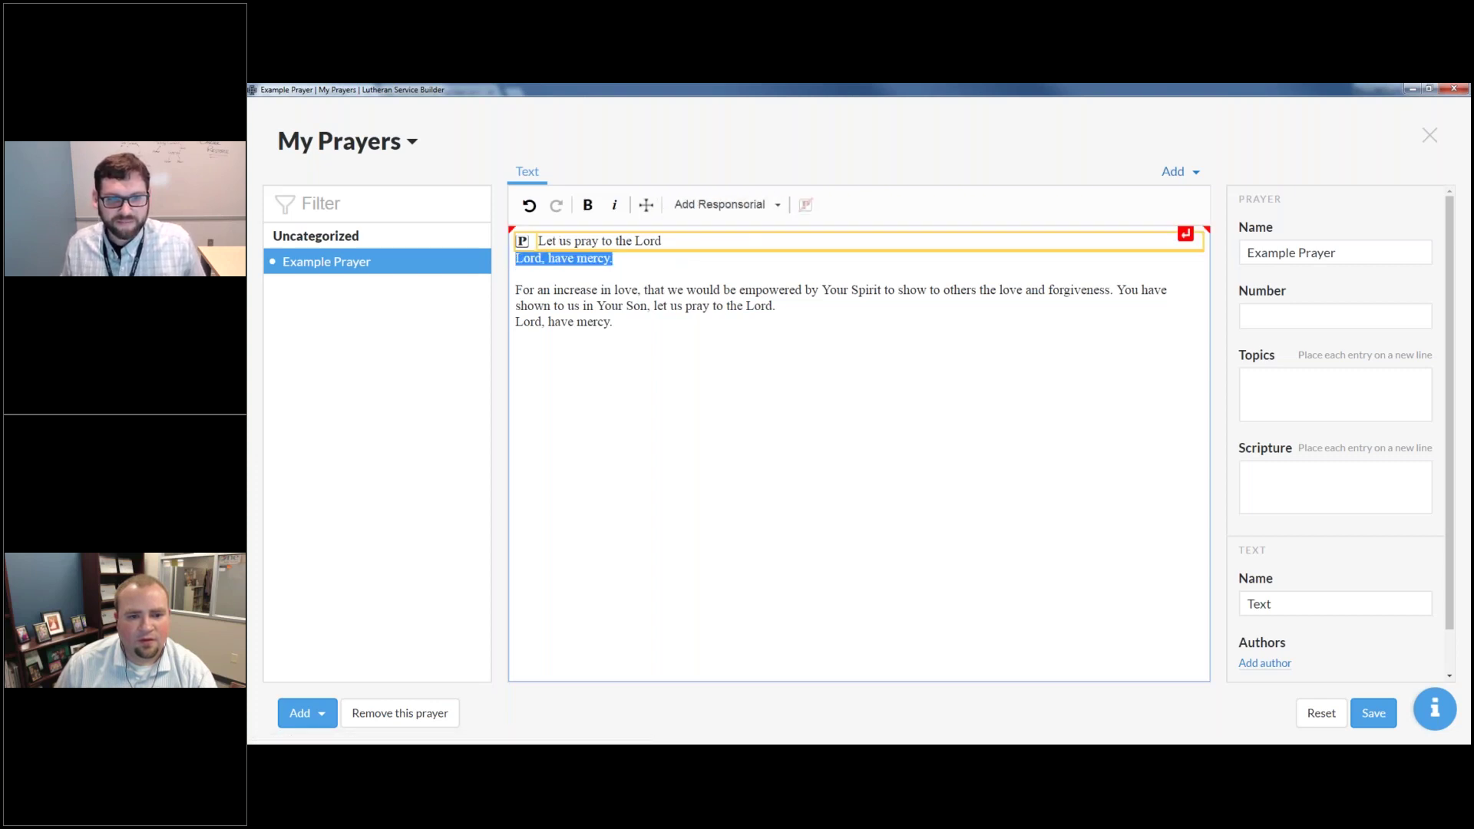
click(767, 203)
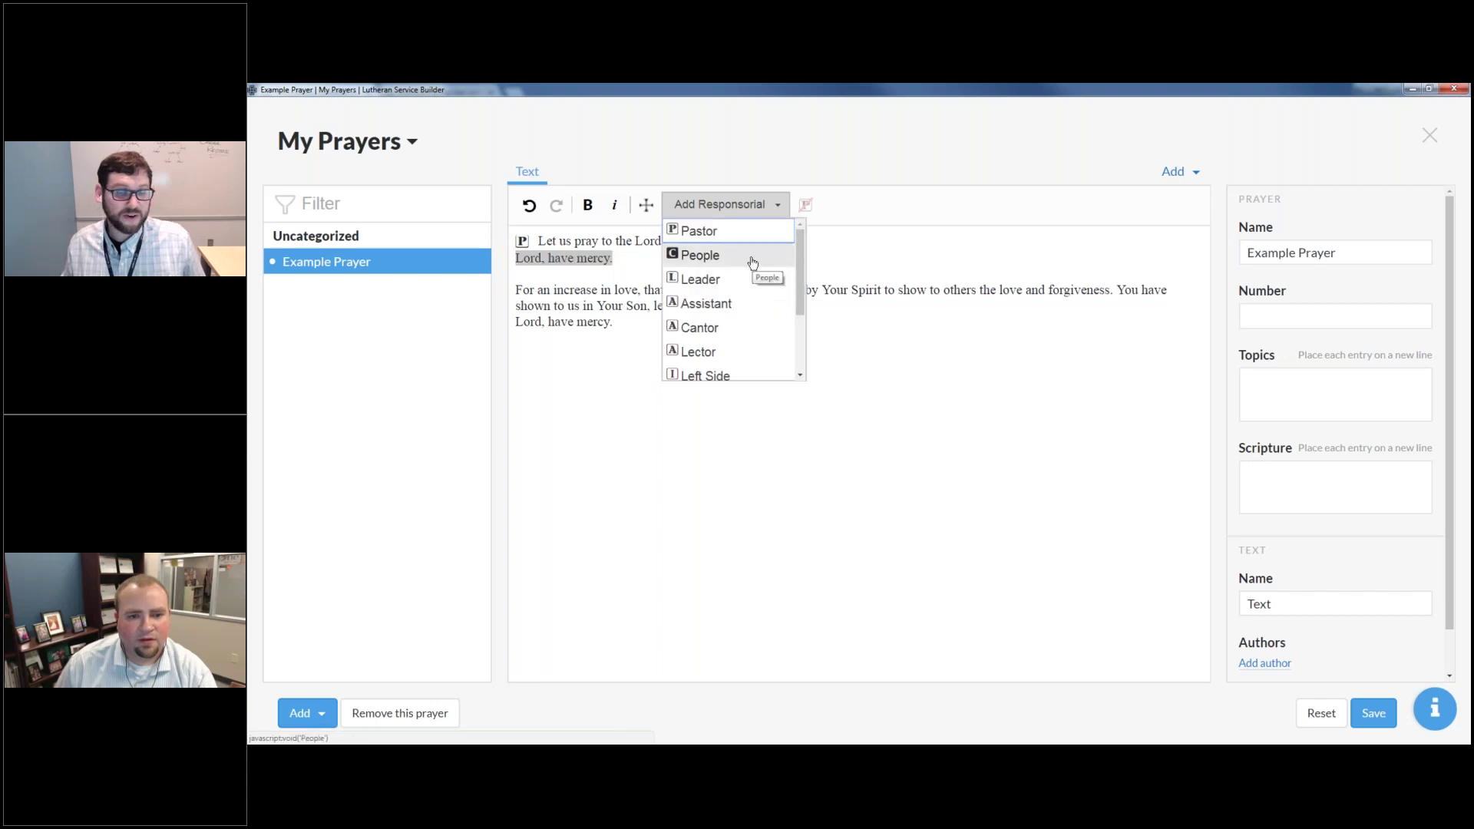
click(700, 255)
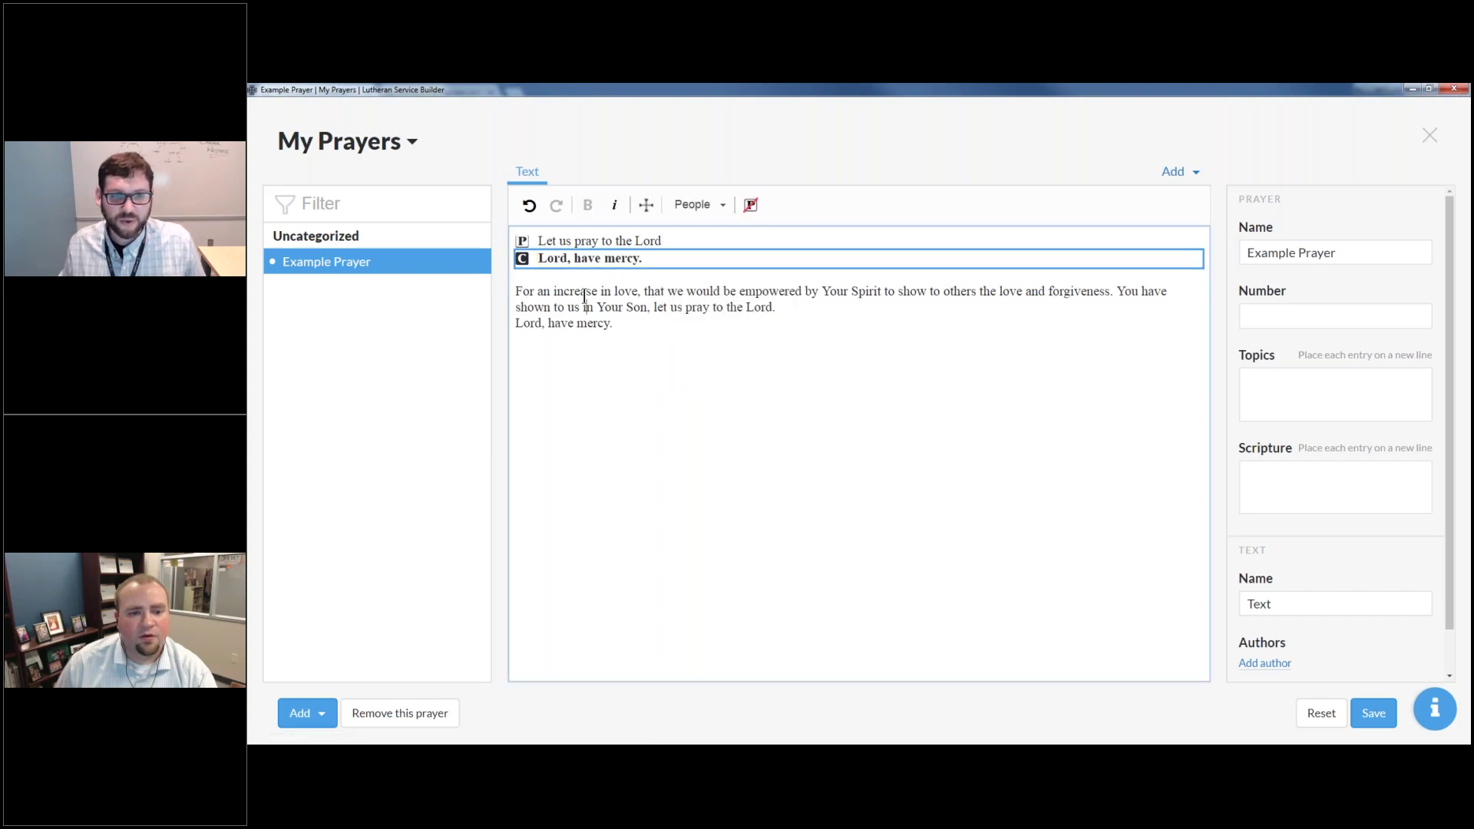
Step: Mark the "For an increase in love" petition as Pastor and the closing "Lord, have mercy." as People
click(768, 203)
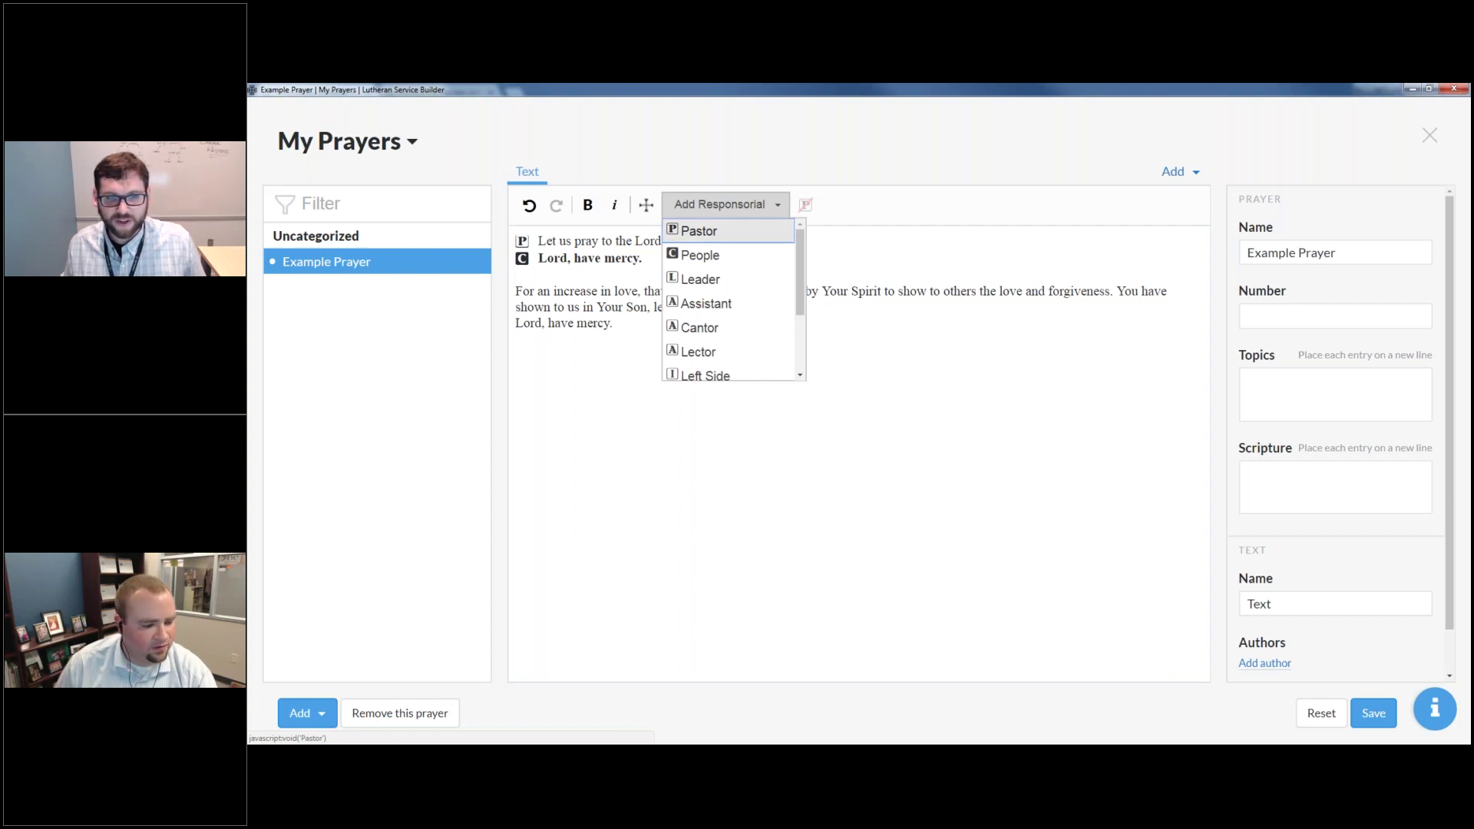
click(698, 230)
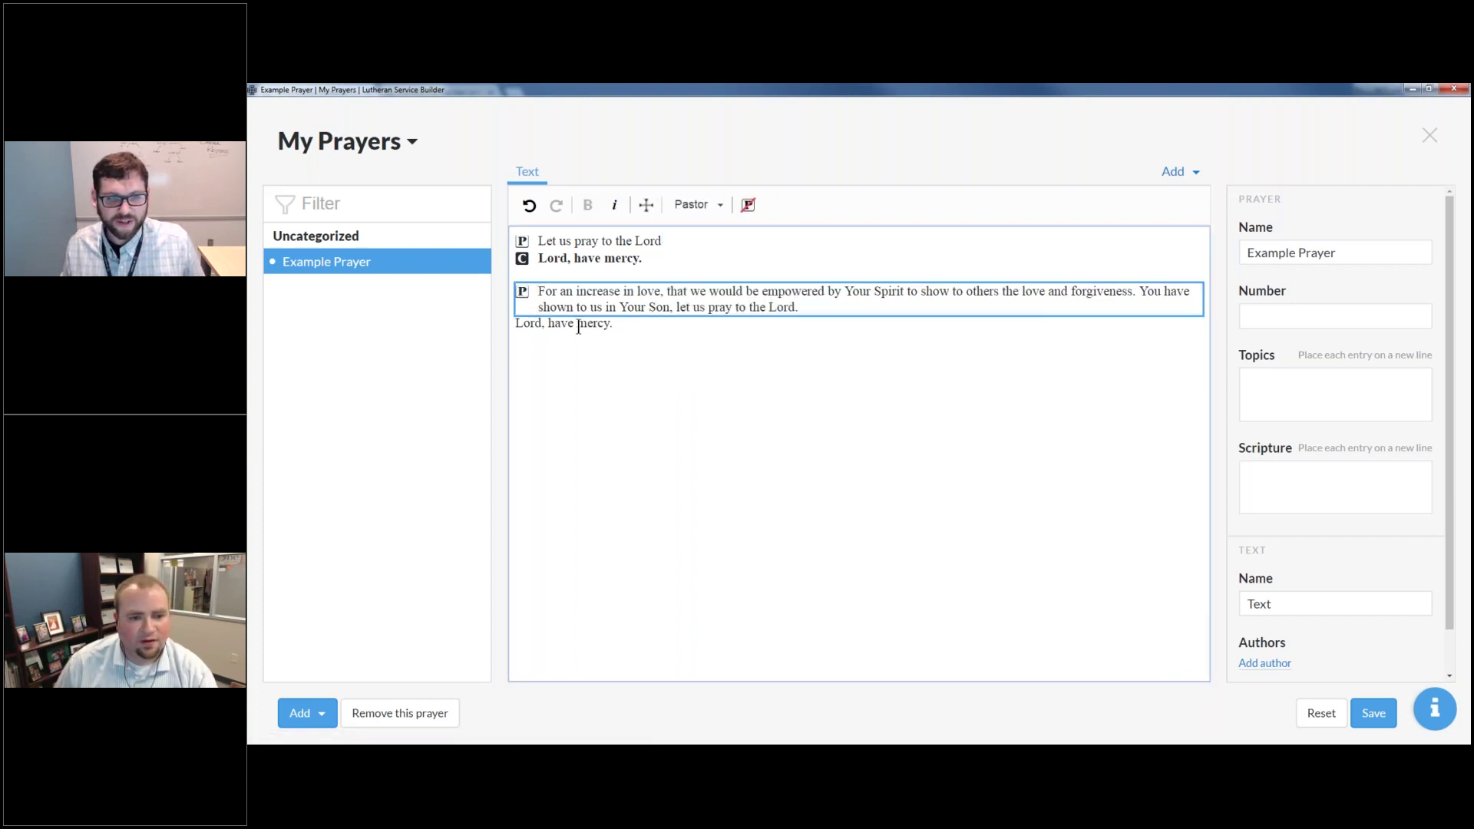
click(572, 326)
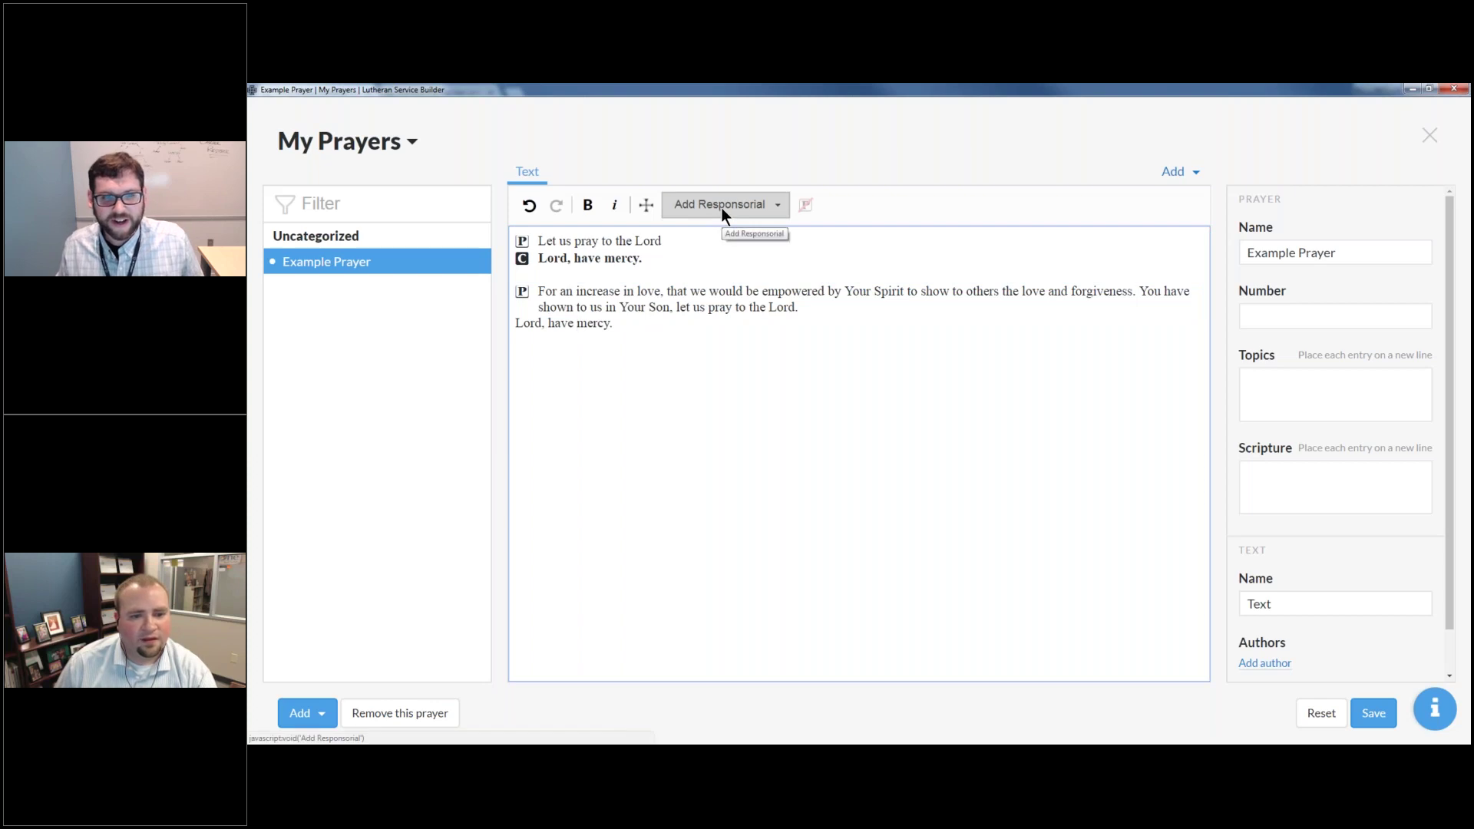
click(723, 209)
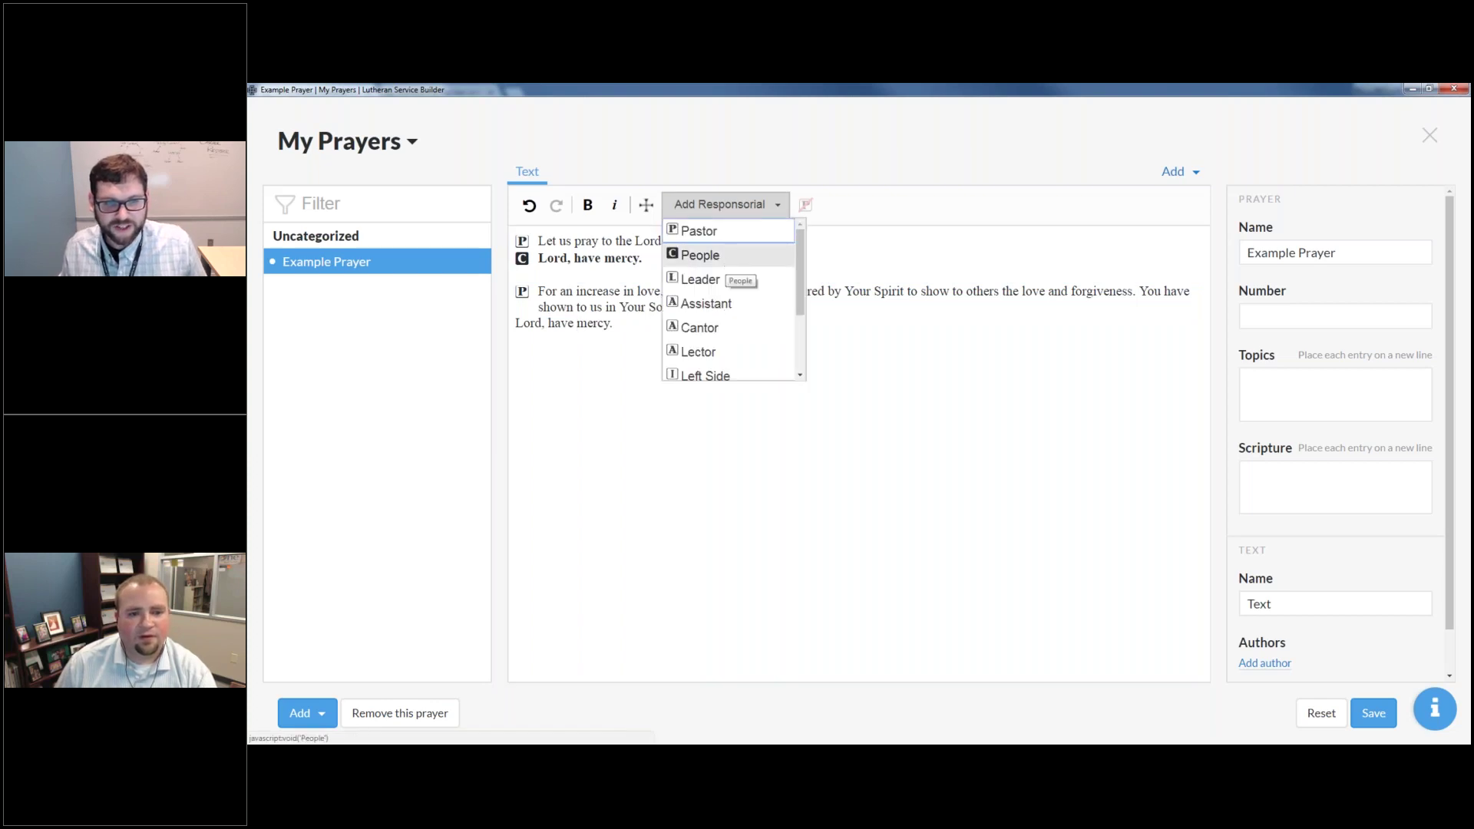
click(728, 261)
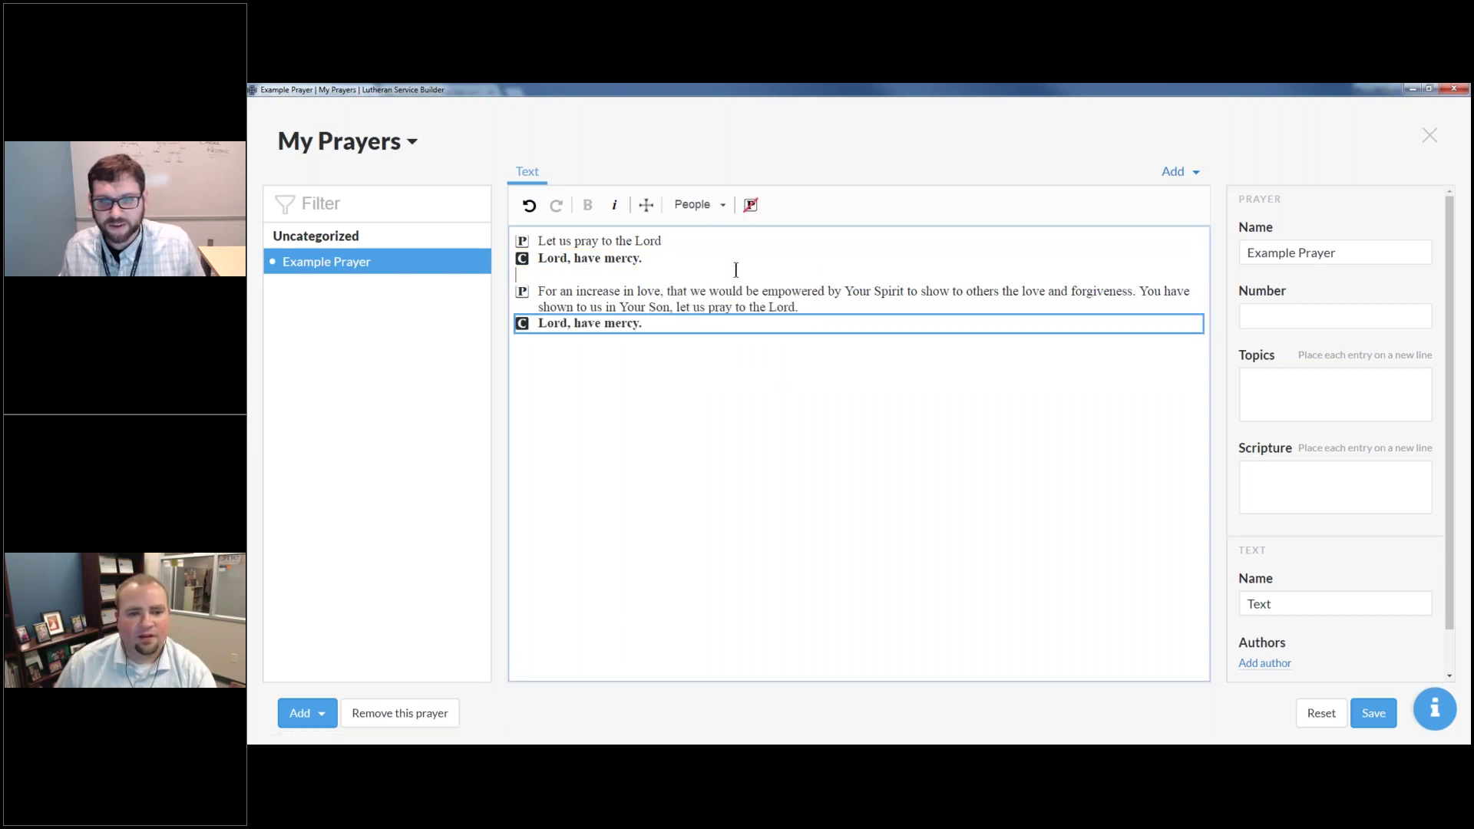
click(879, 354)
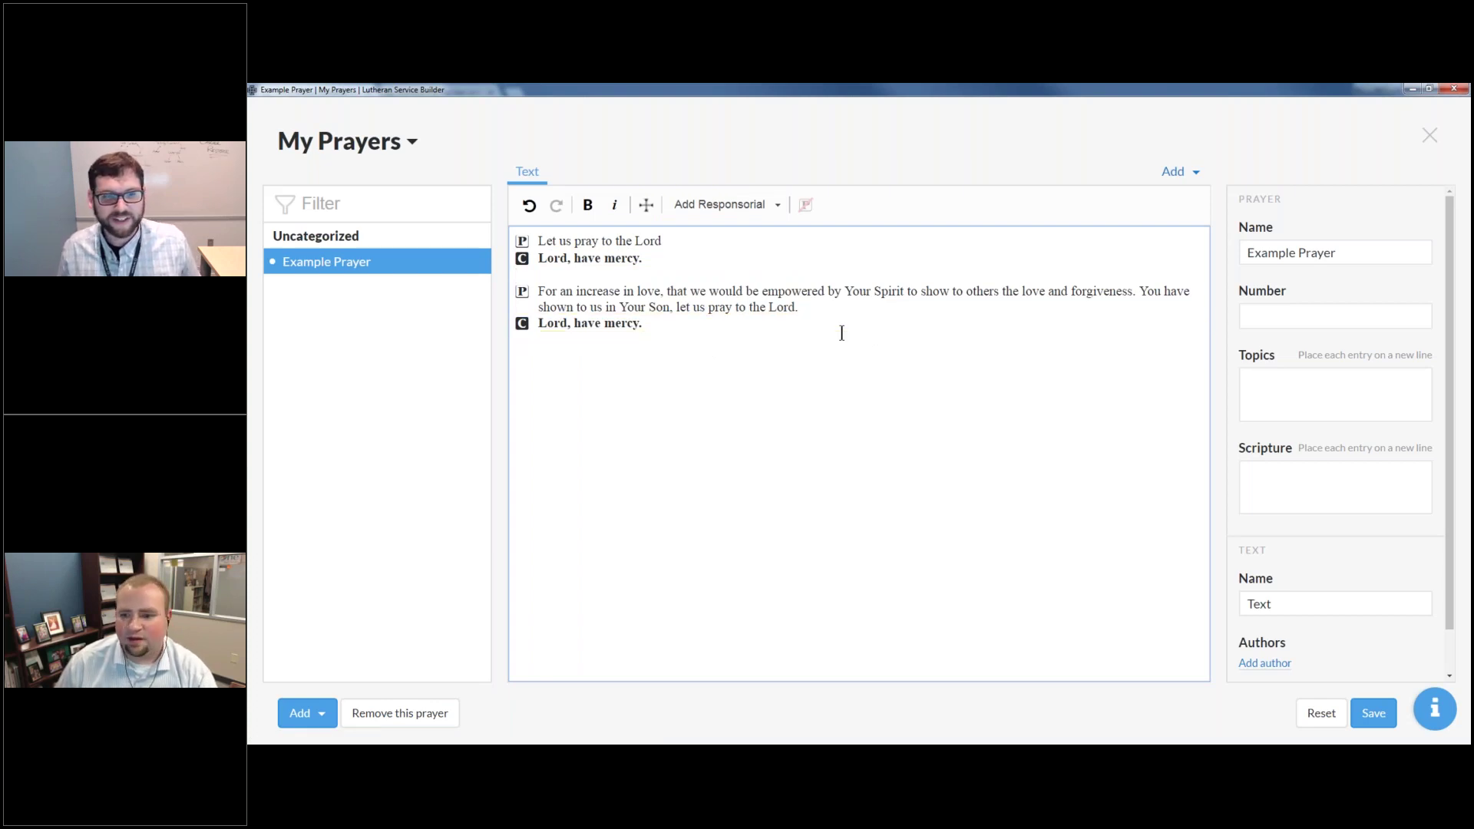
scroll(1305, 495, down, 1)
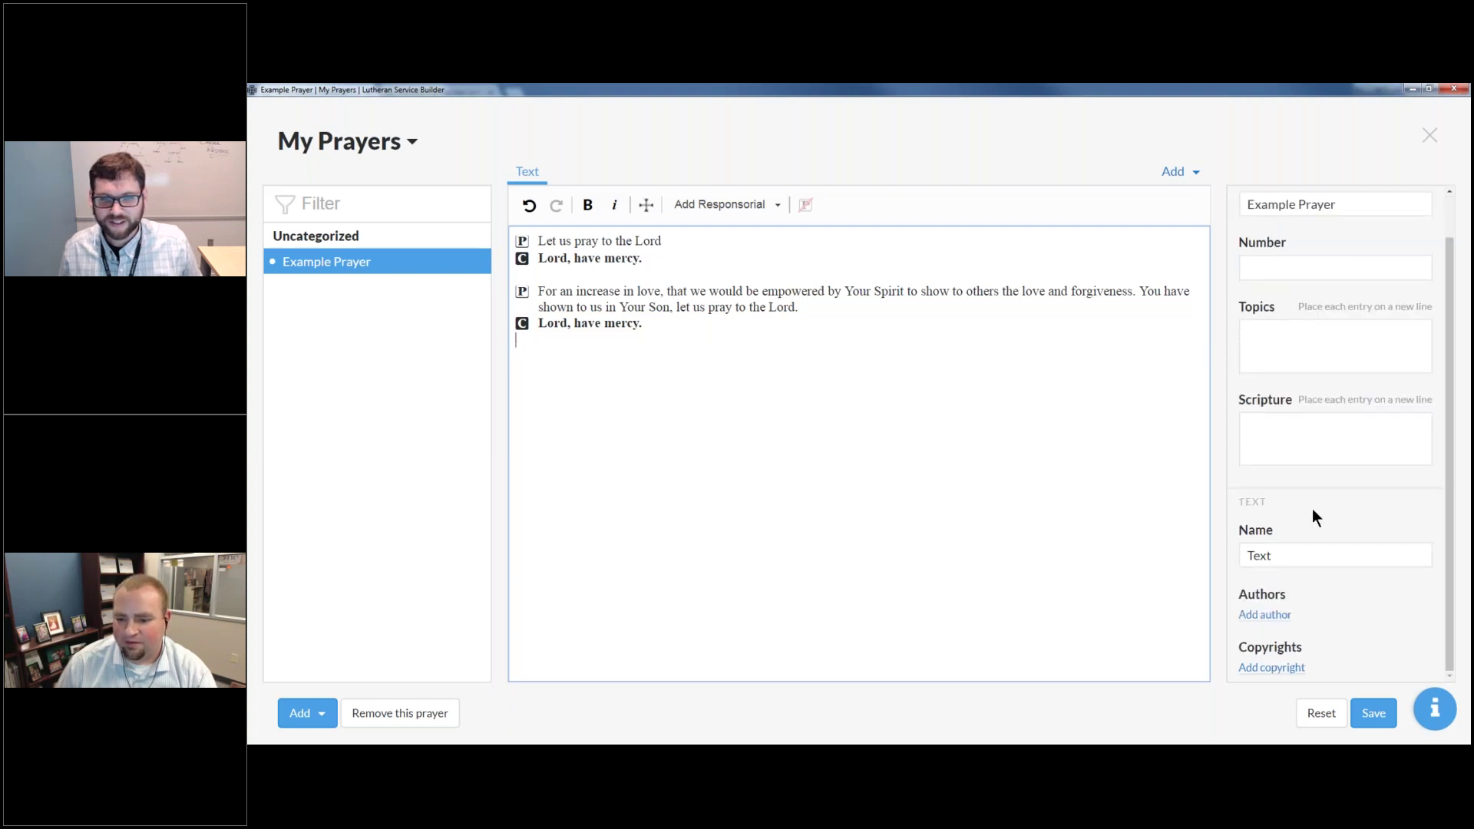
click(1312, 561)
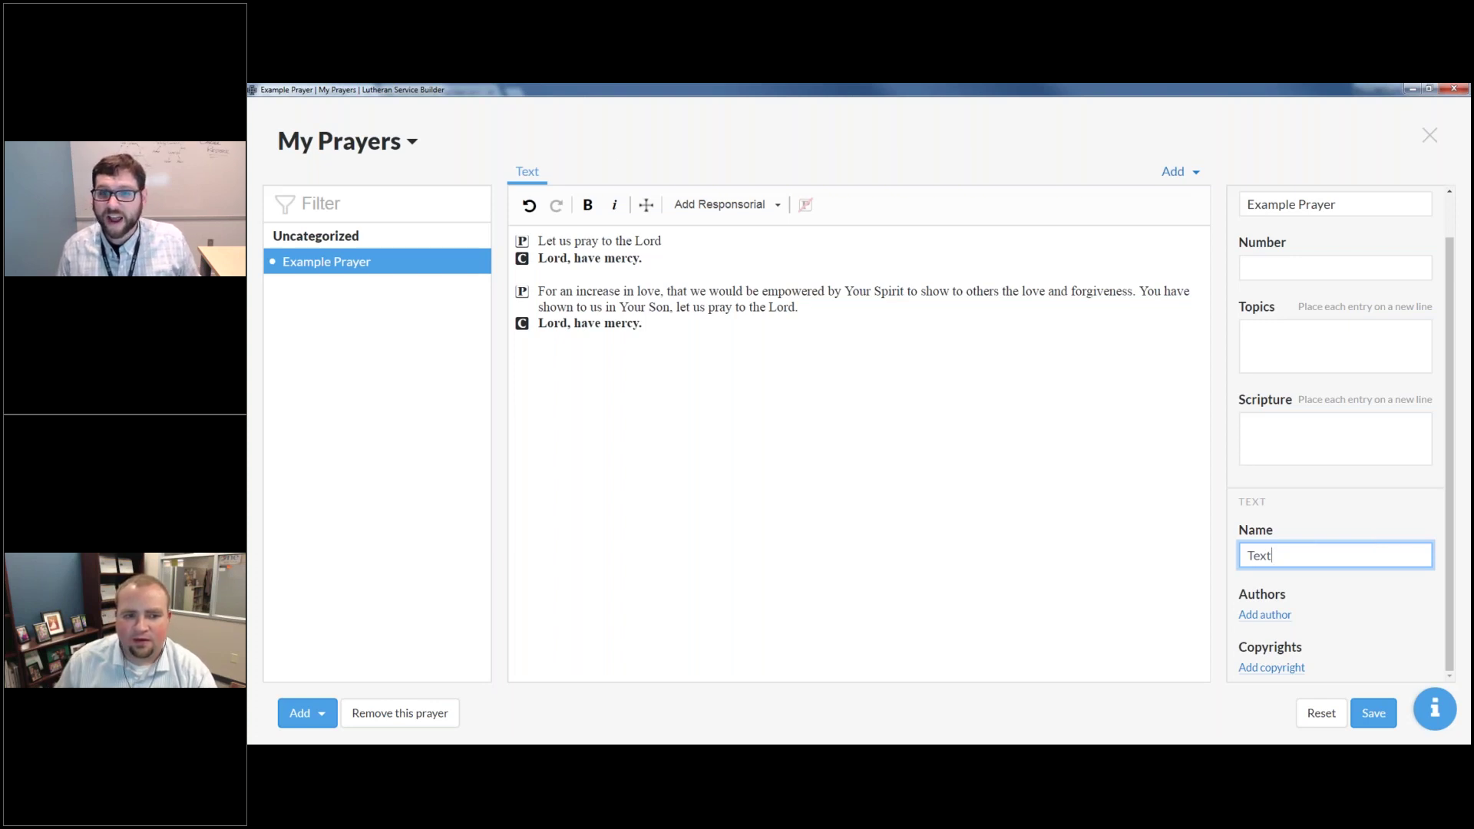
scroll(1242, 457, up, 1)
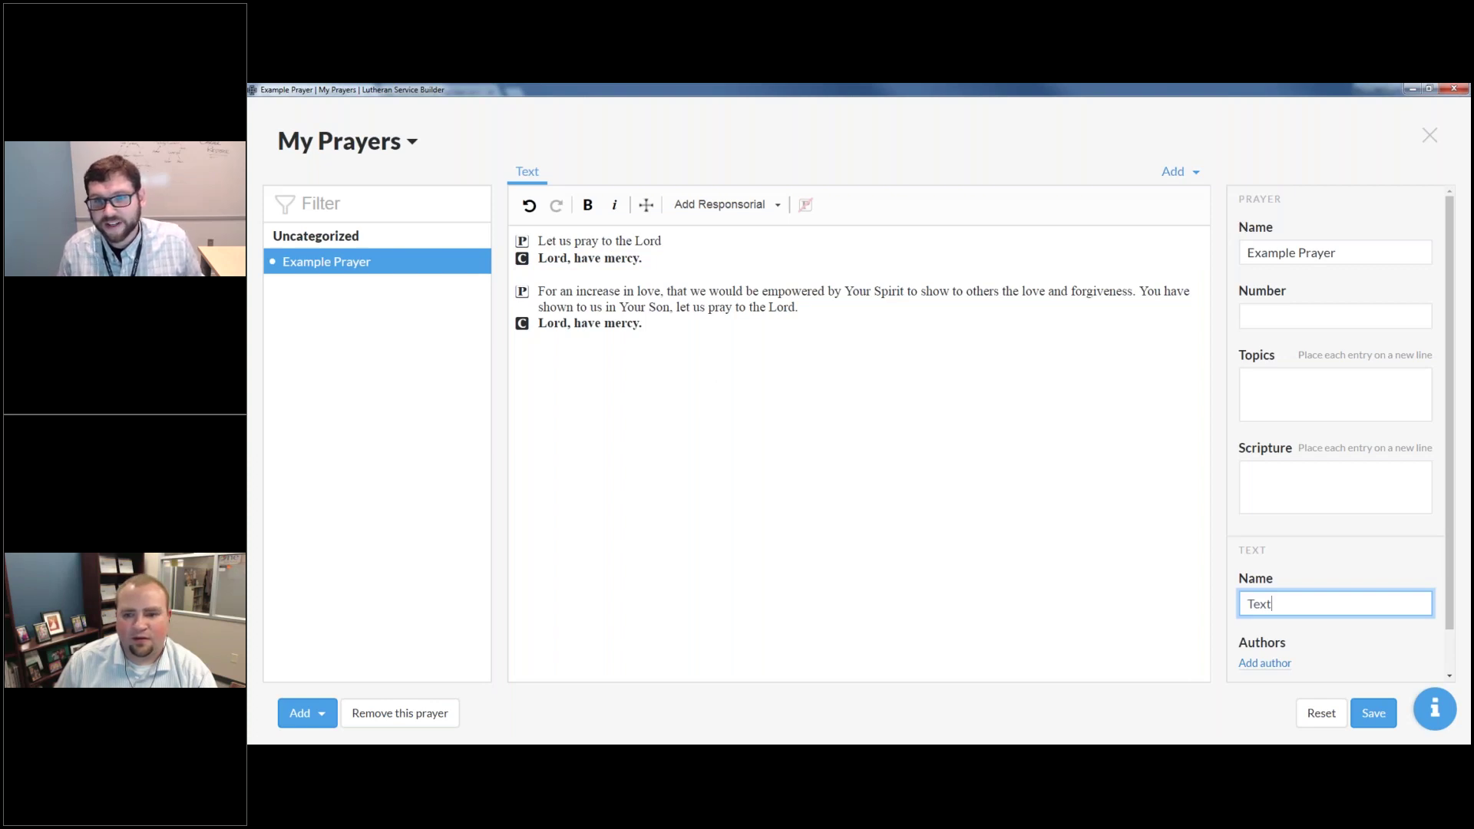
Step: Add a melody version with stanzas to the Example Prayer, name it "Melody Version", and save the prayer
click(1178, 171)
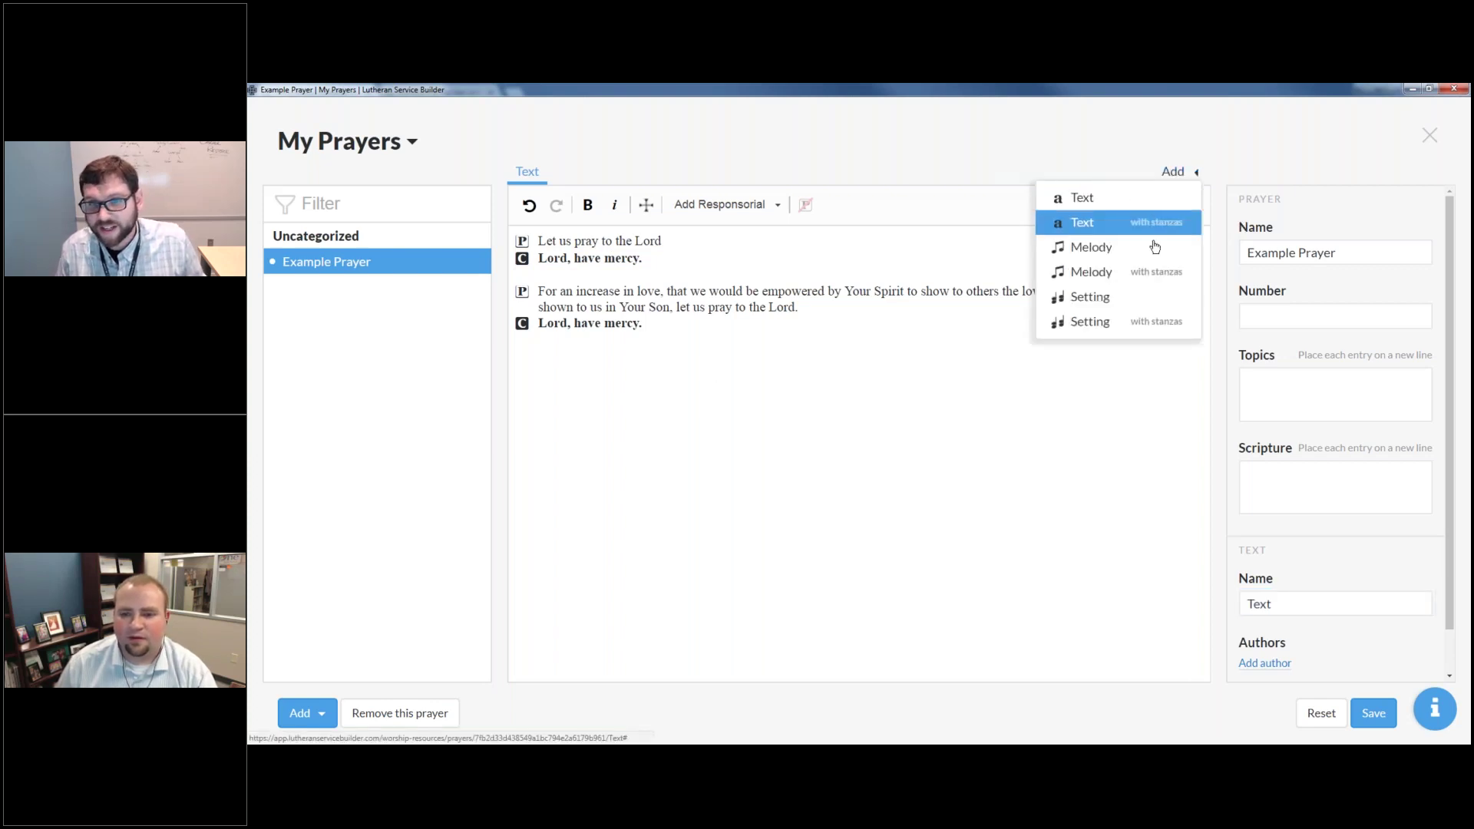
click(1148, 274)
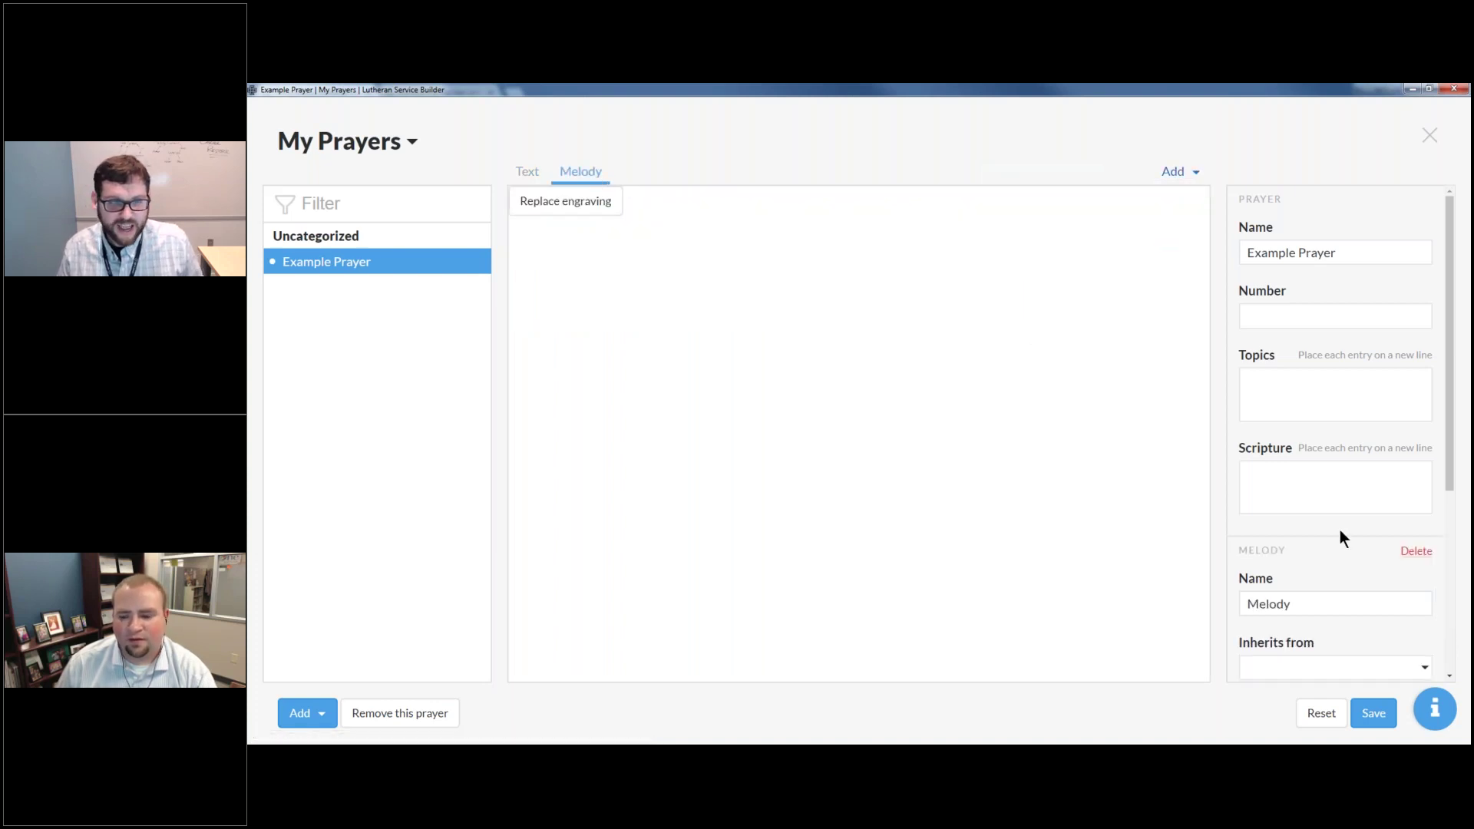
scroll(1299, 570, down, 4)
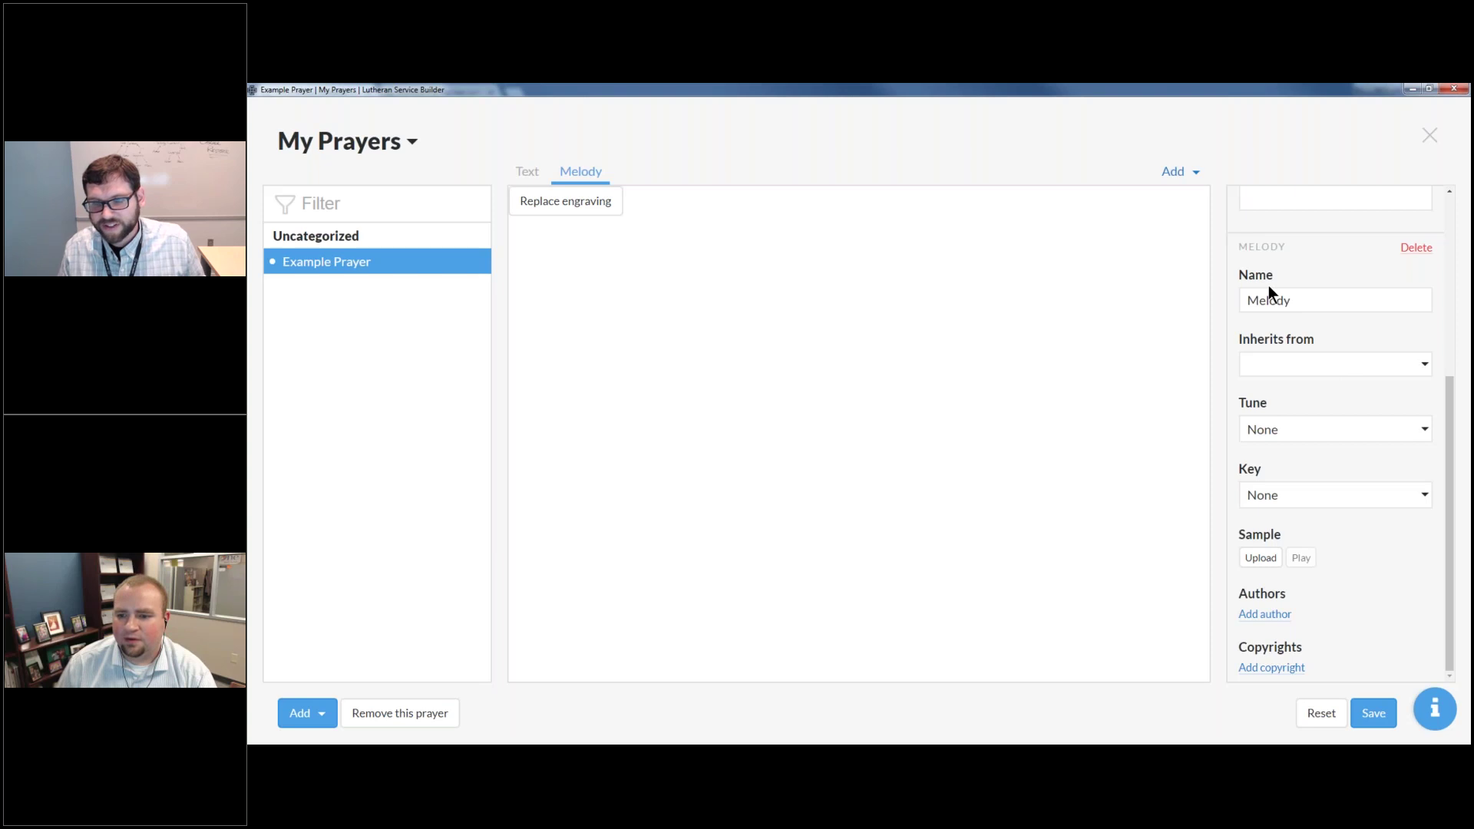
click(1291, 297)
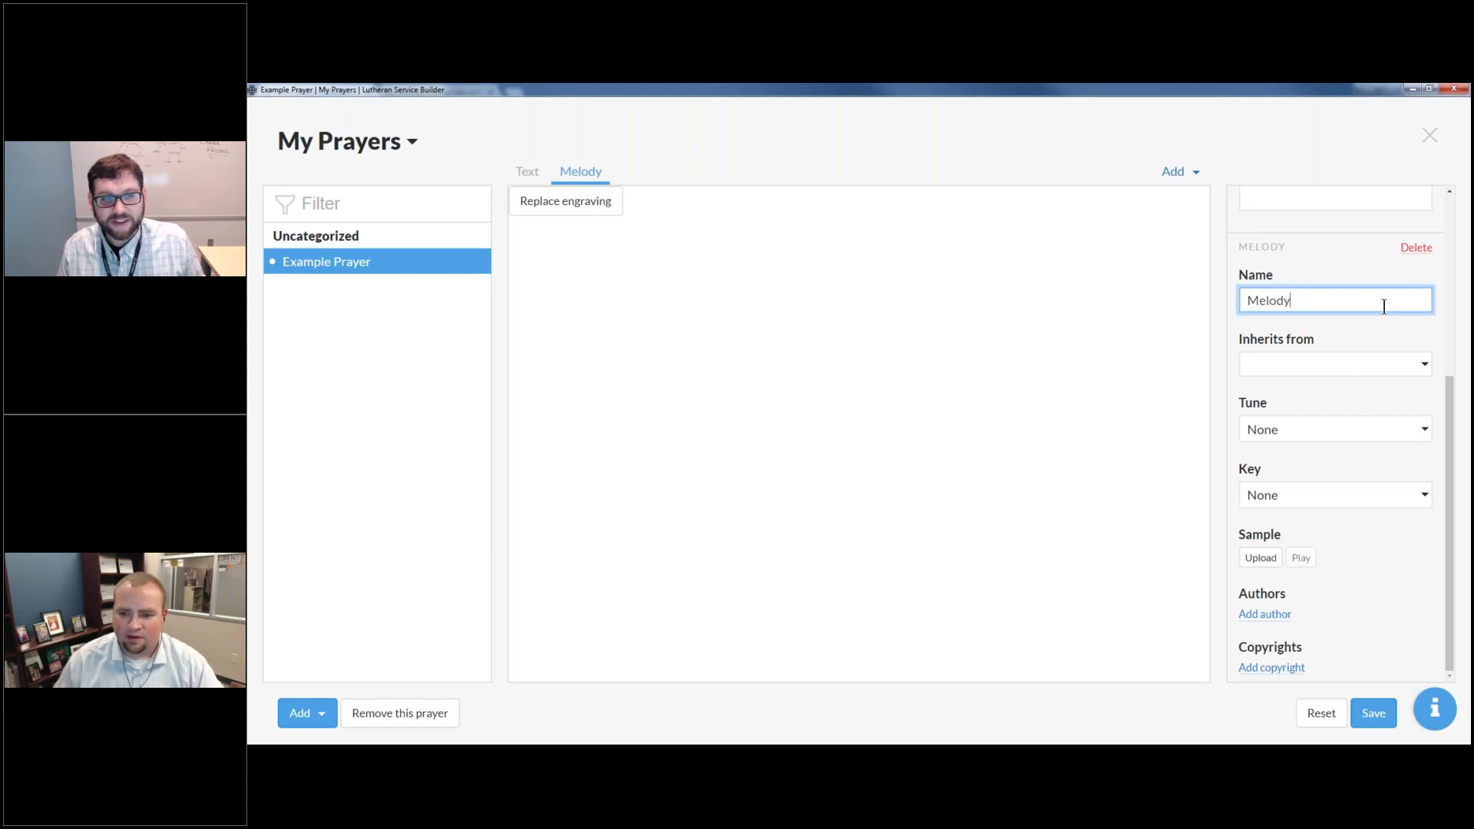
text(Version)
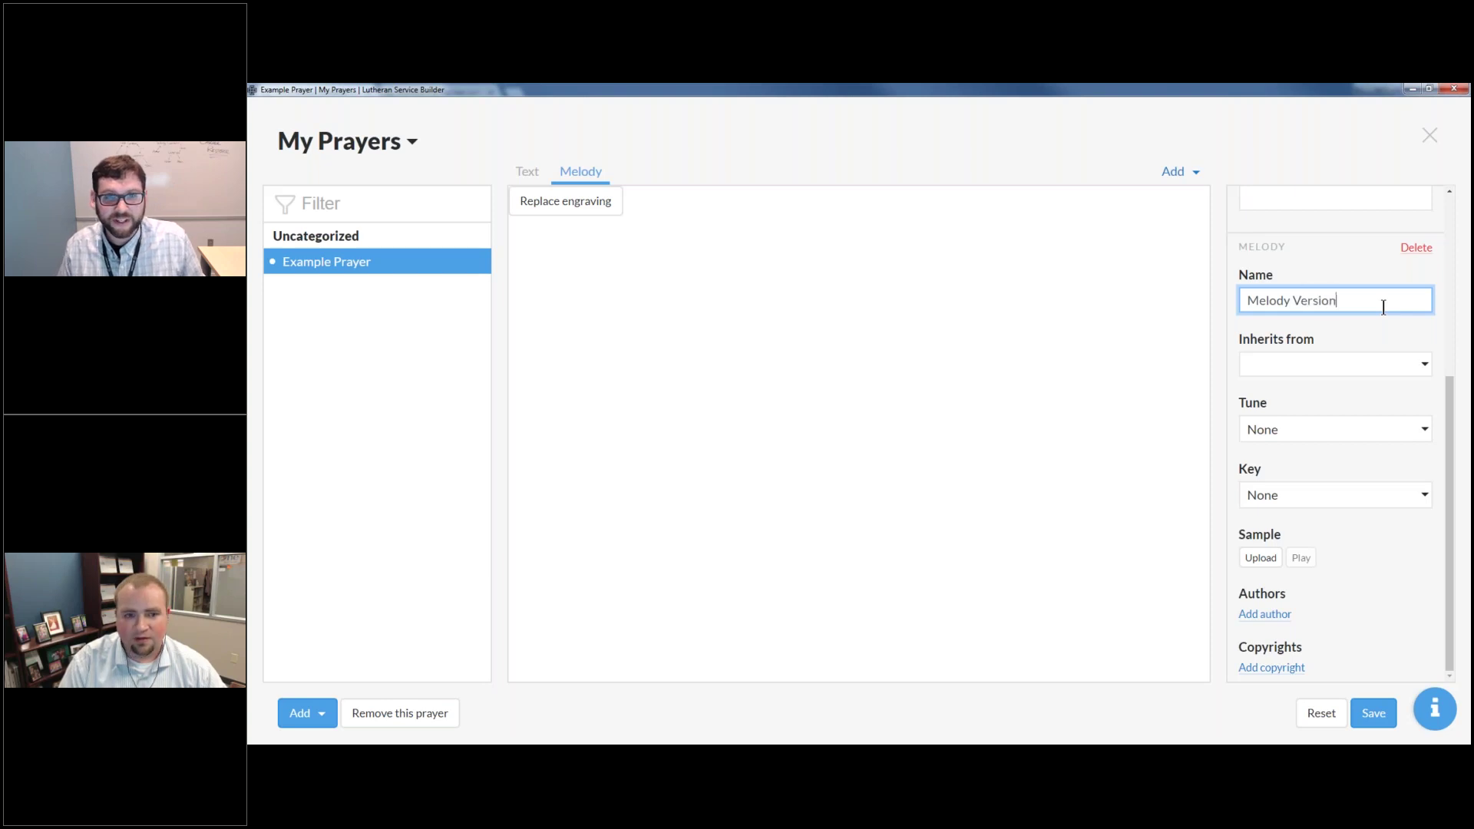
click(1373, 713)
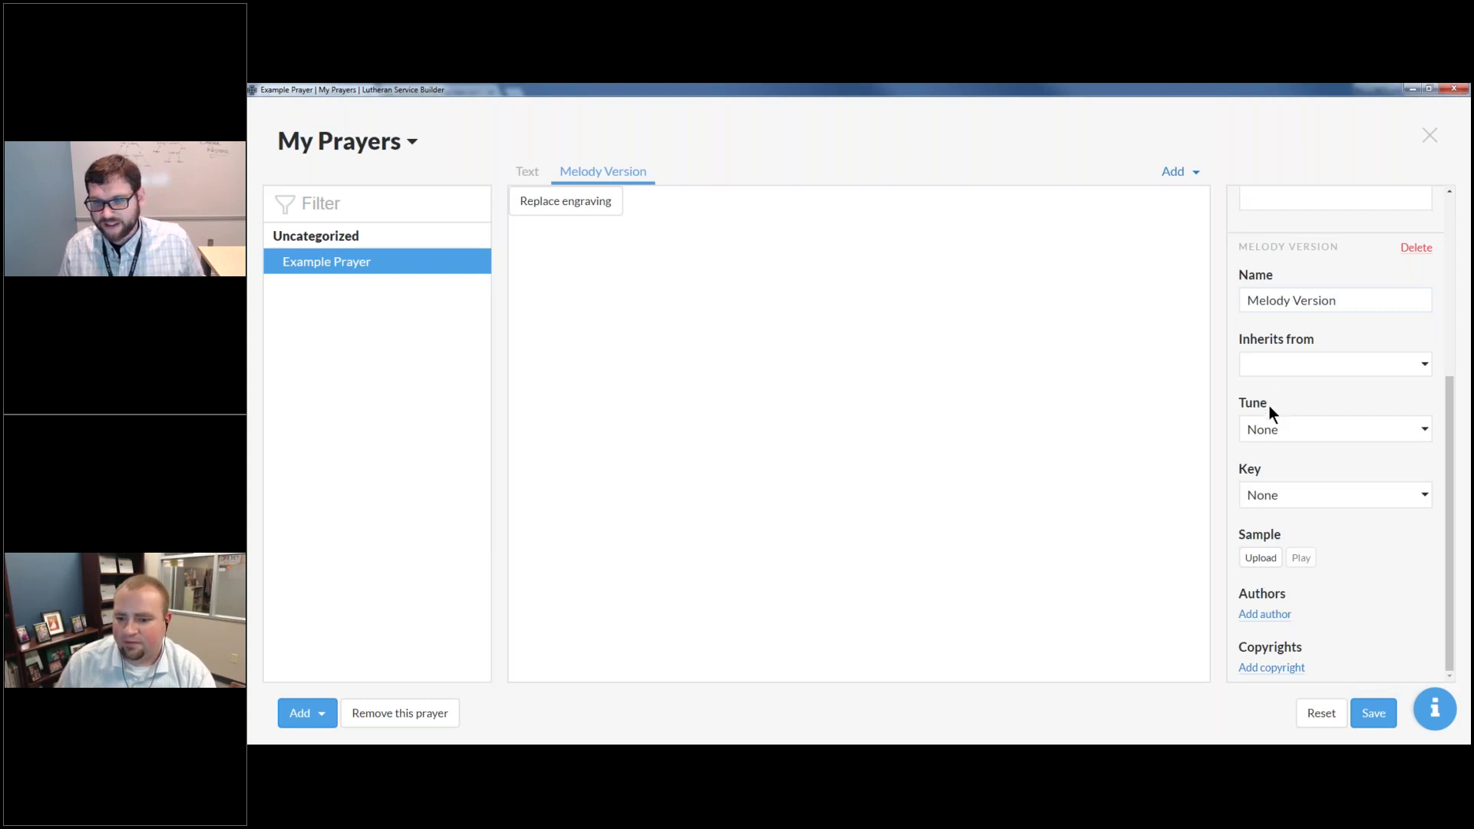
Step: Review the properties of the Example Prayer's Text version and return to the Seventeenth Sunday after Pentecost bulletin
scroll(1269, 411, up, 4)
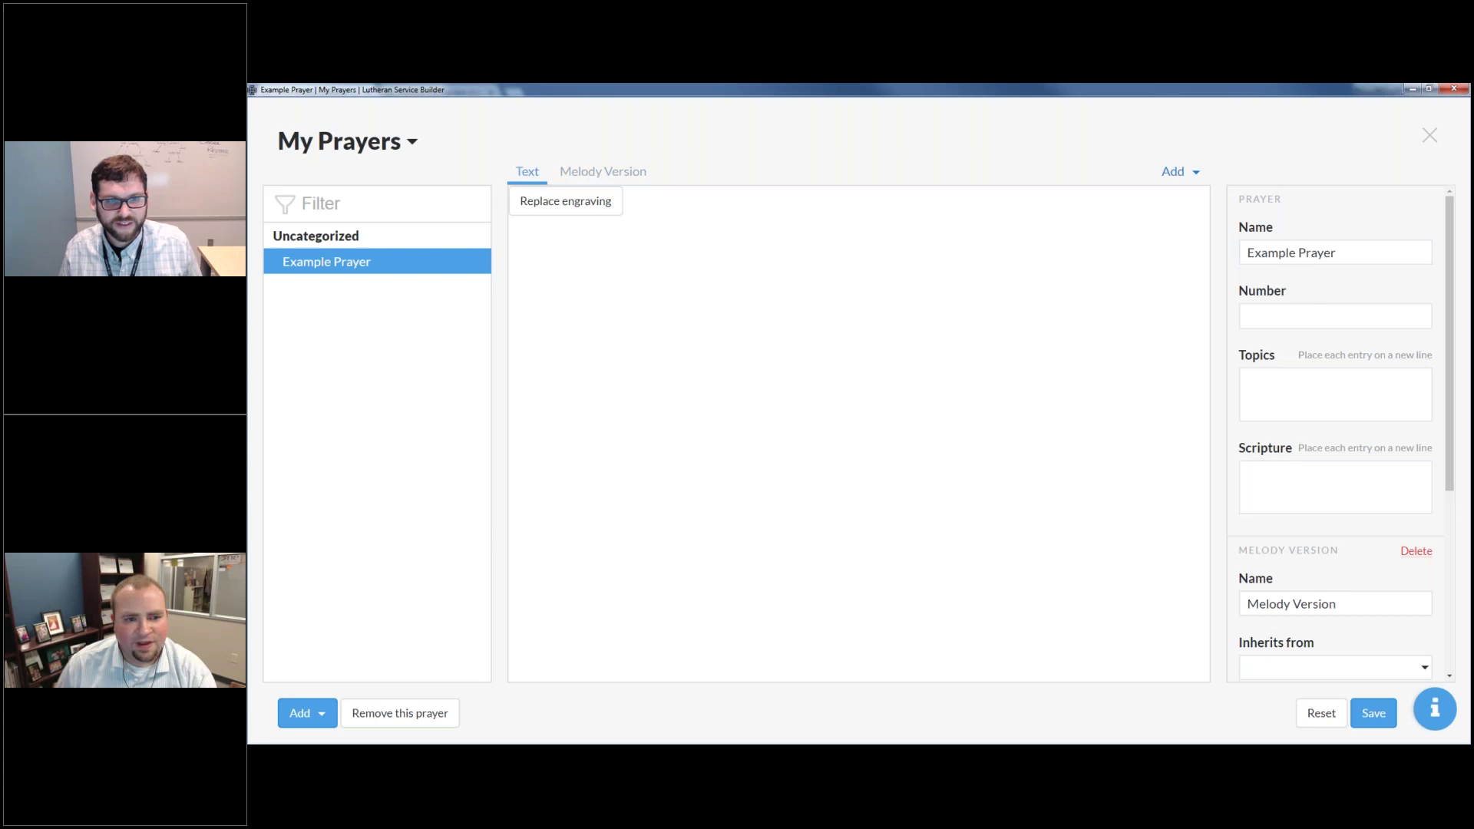
click(526, 172)
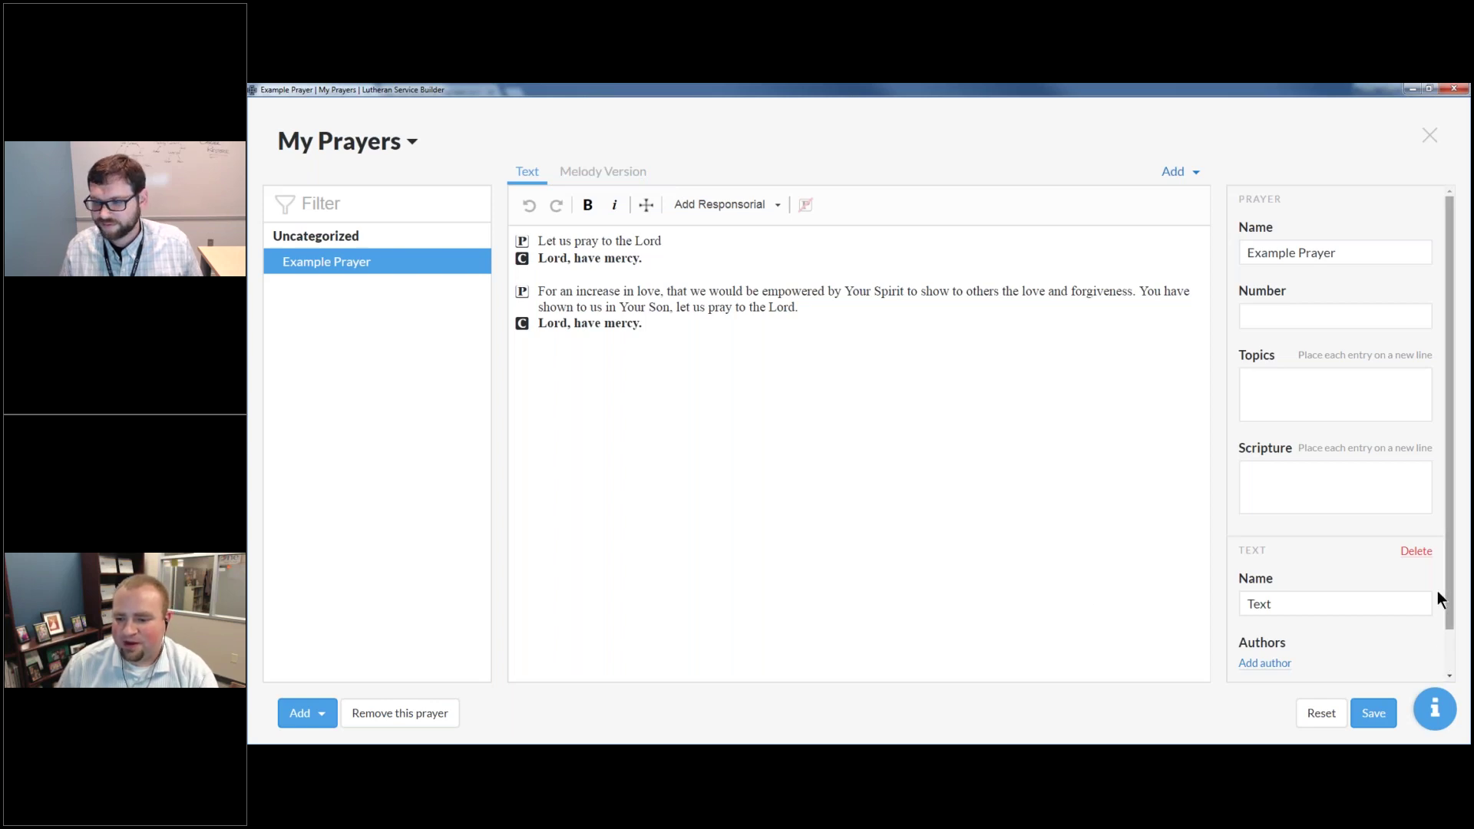
drag(1448, 576, 1446, 637)
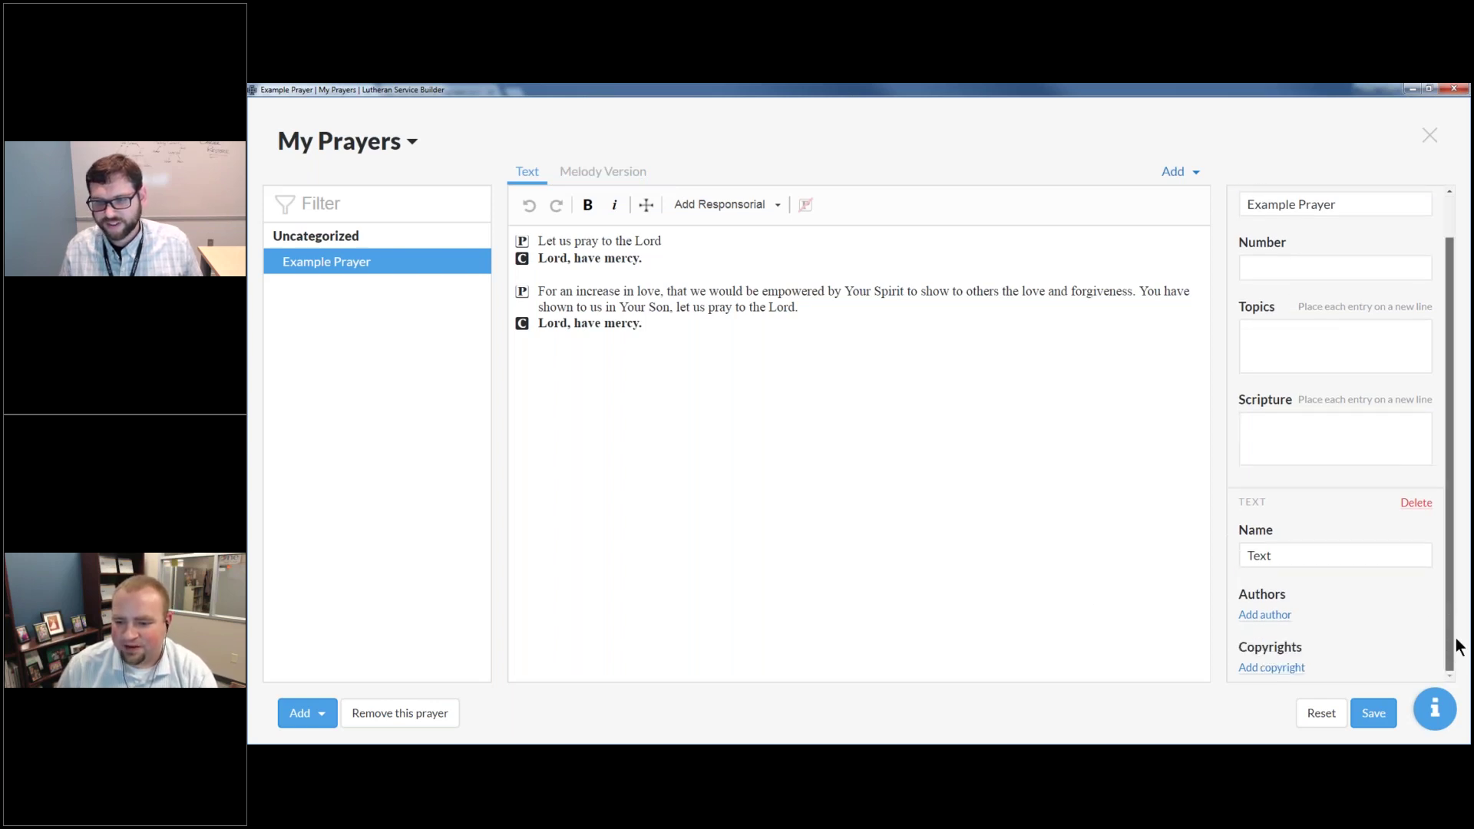
scroll(1457, 647, up, 2)
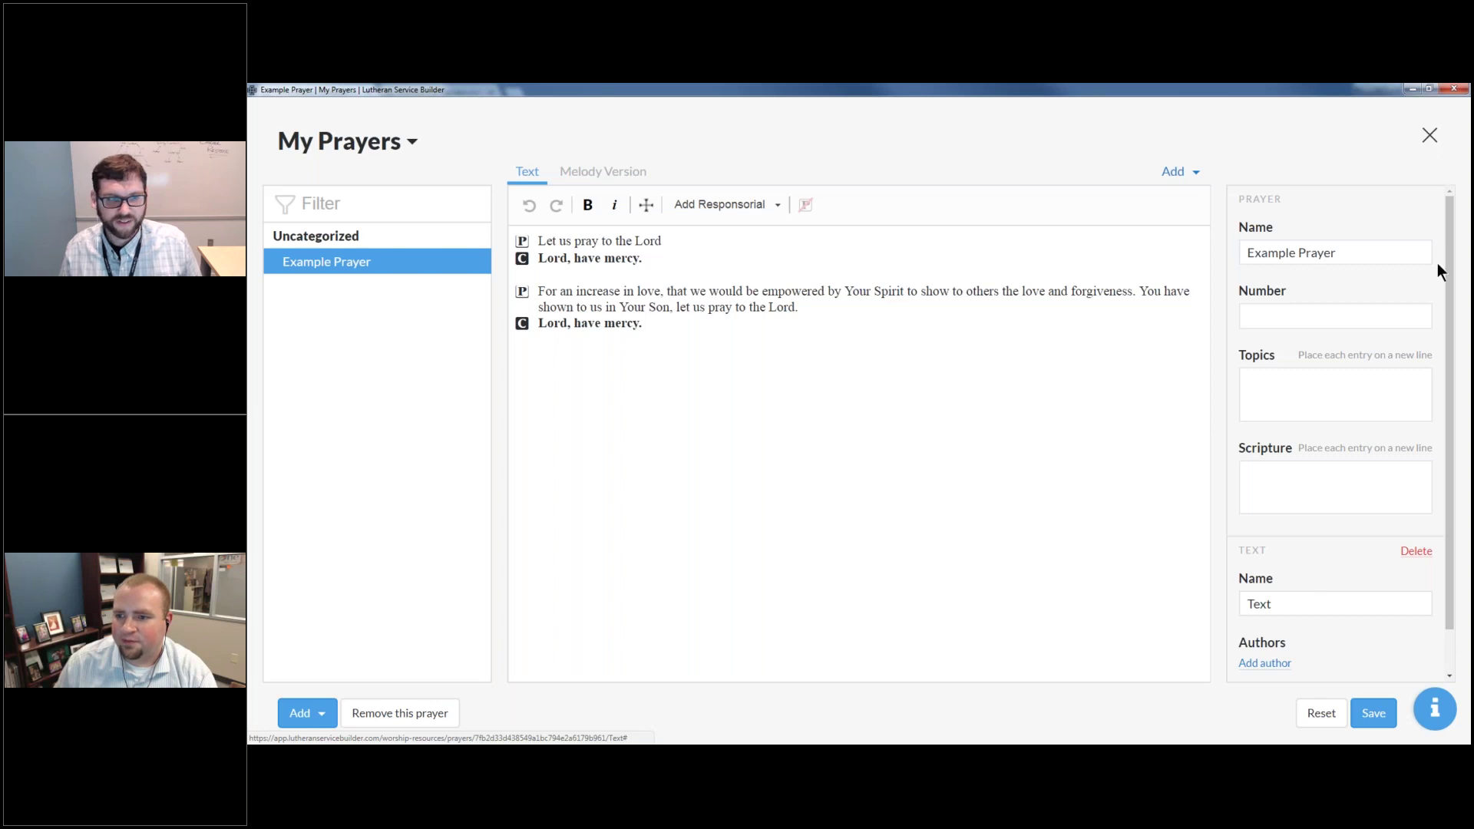
click(1429, 137)
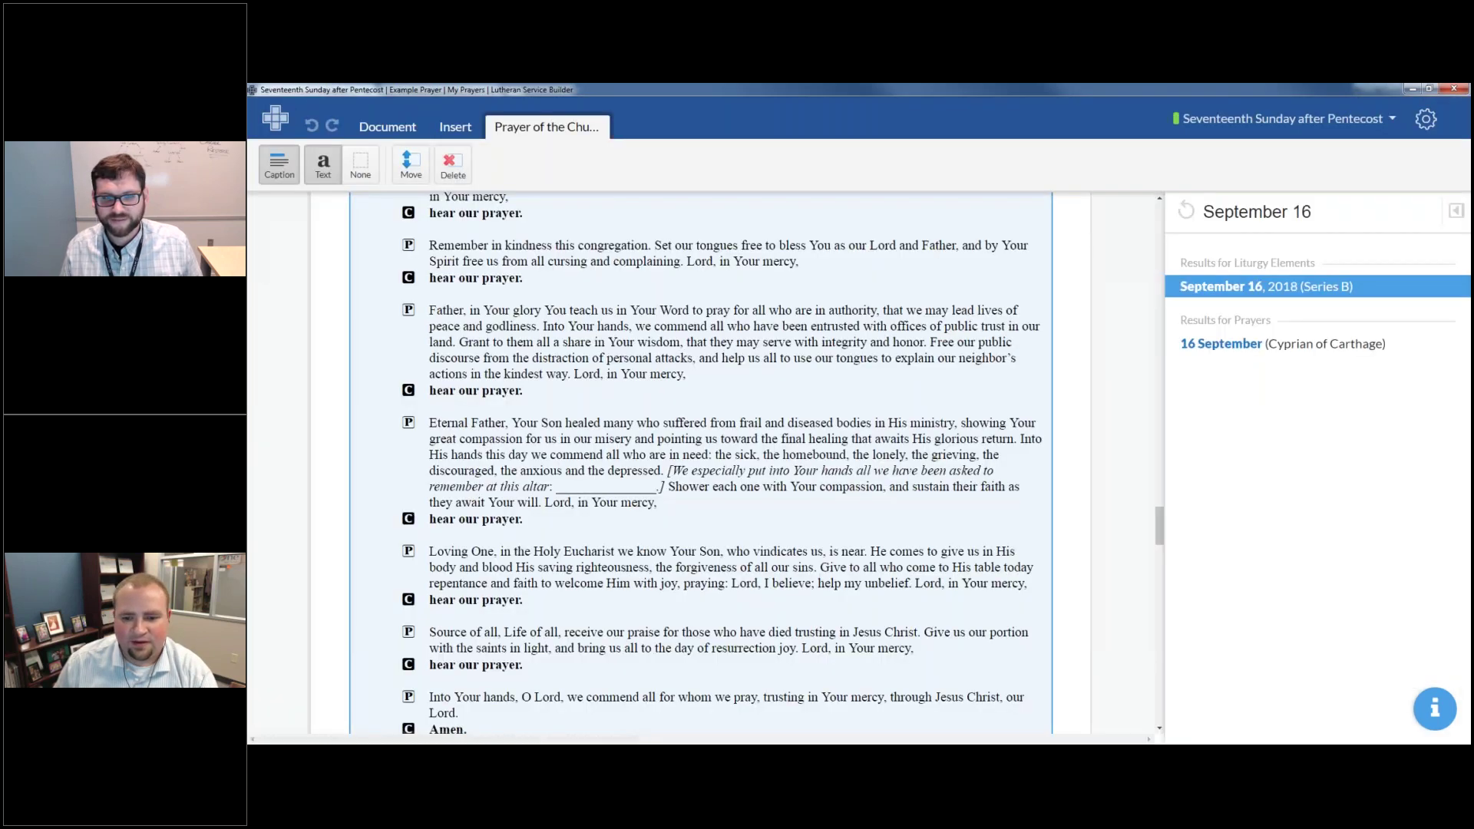
Step: Insert an element between the Proper Preface and the Sanctus and fill it with the custom "Communion Statement"
click(1071, 417)
scroll(826, 464, down, 10)
scroll(829, 470, down, 1)
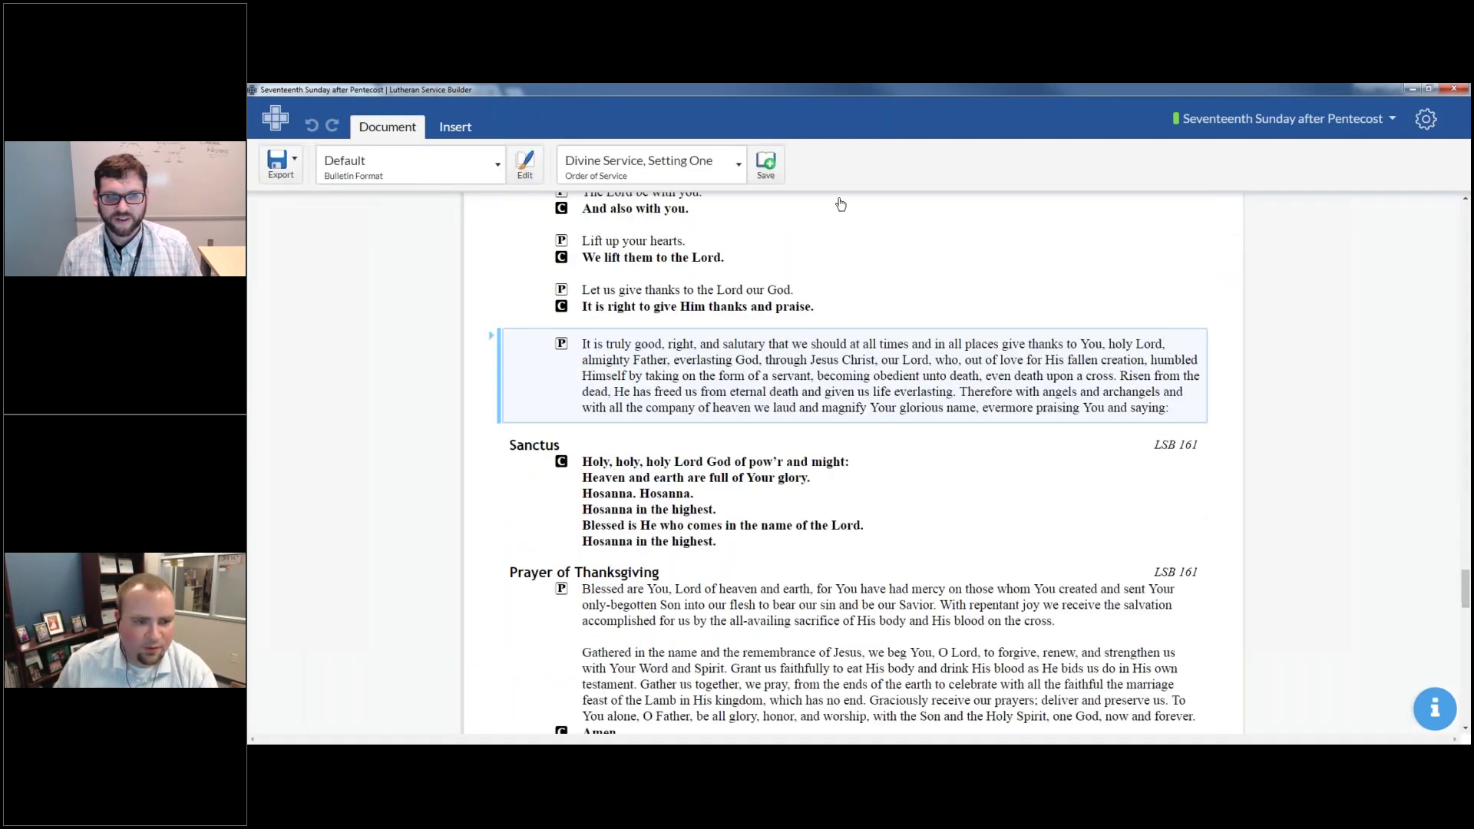
click(455, 127)
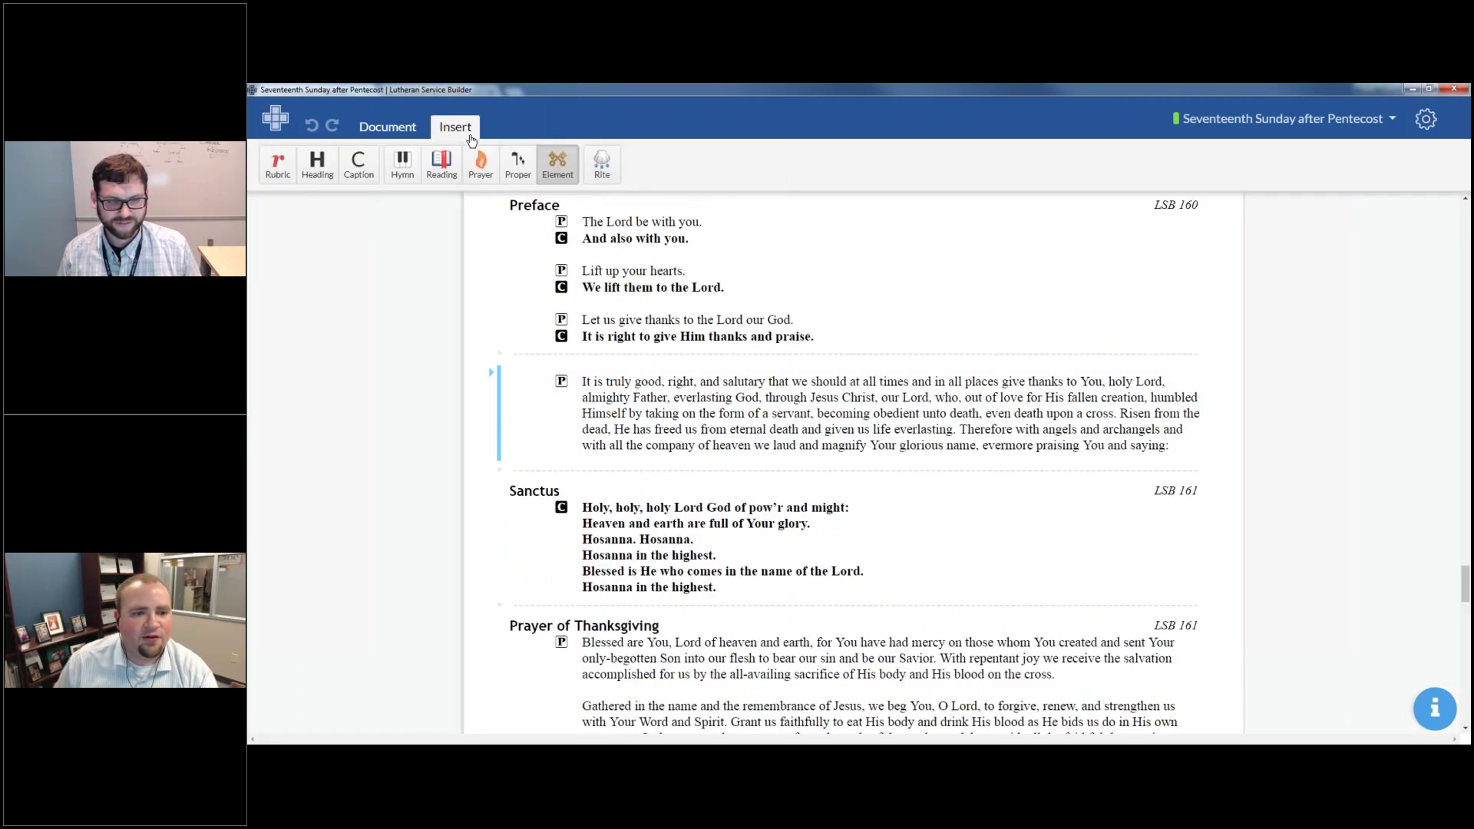
click(555, 470)
text(Communion Statement)
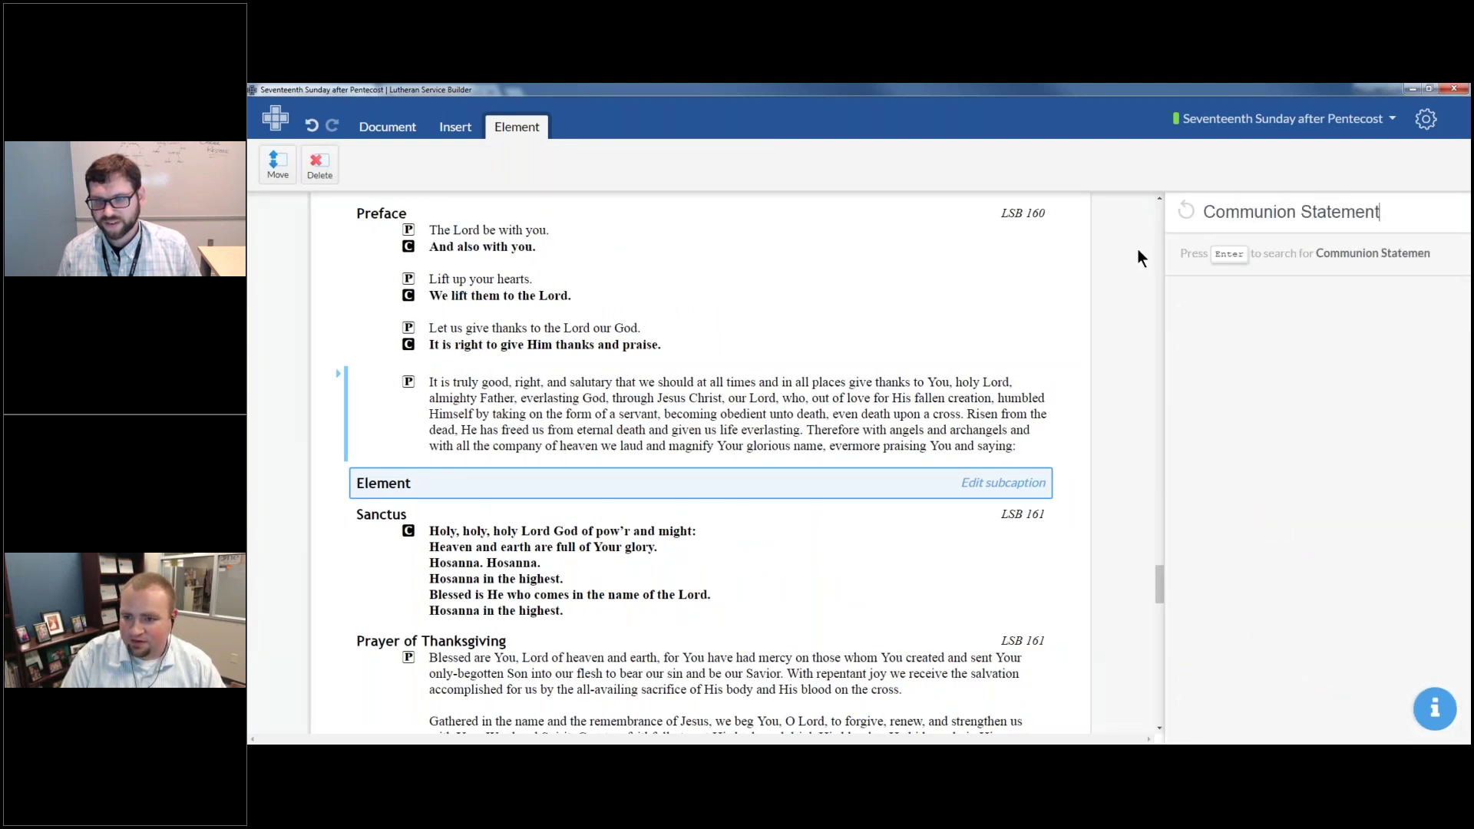
key(Return)
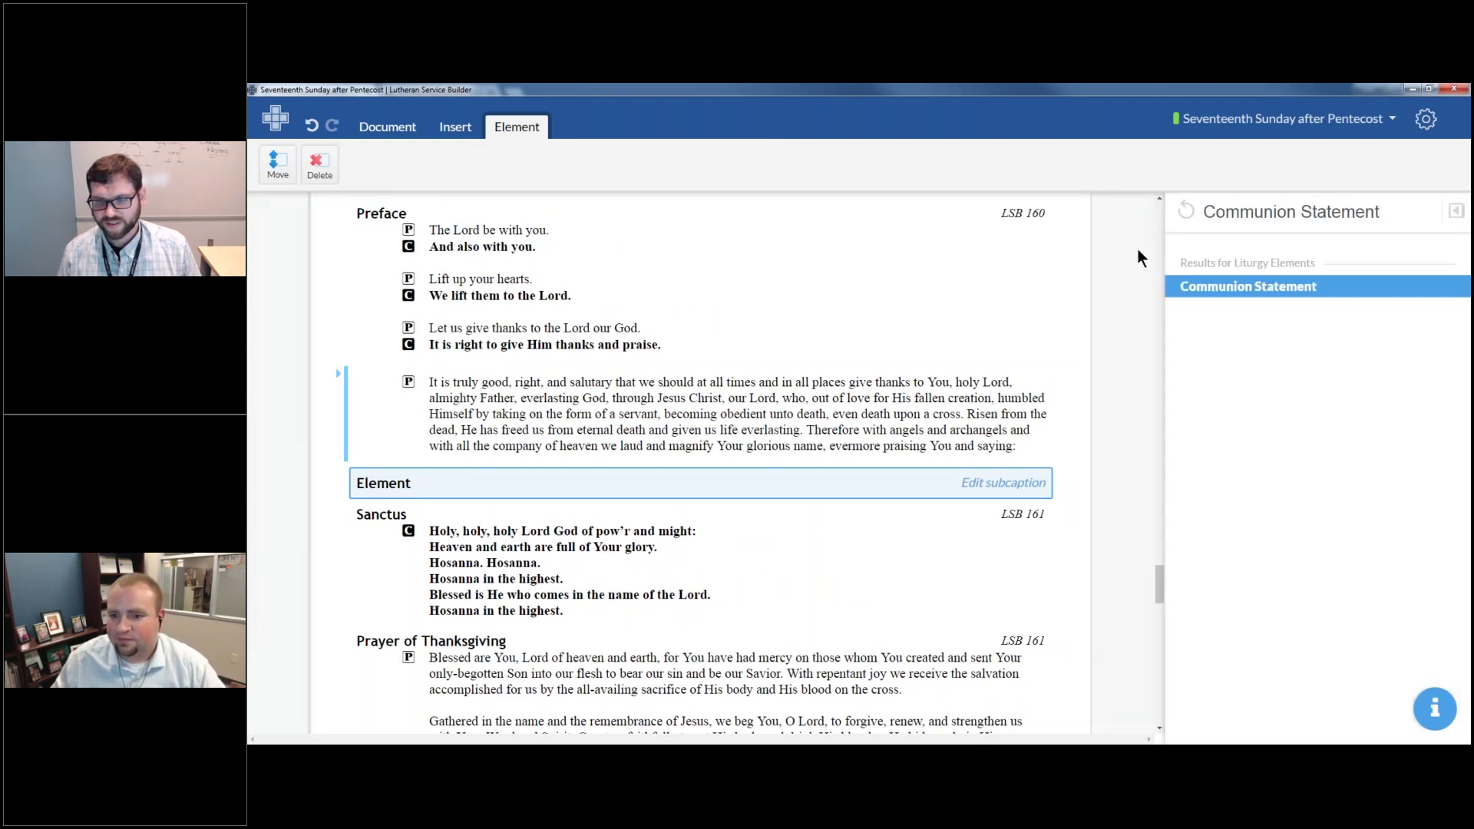
key(Return)
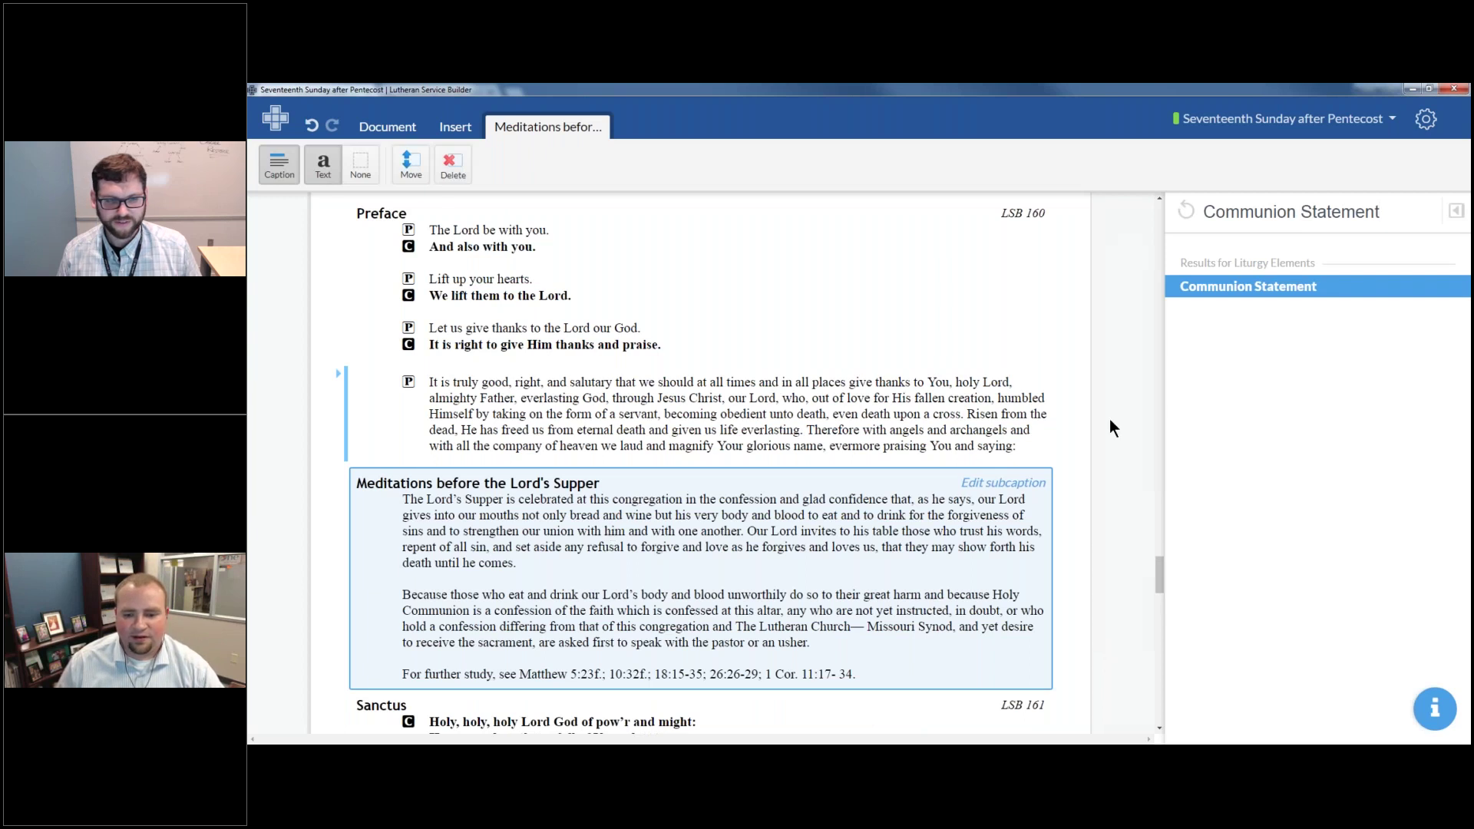
click(1033, 483)
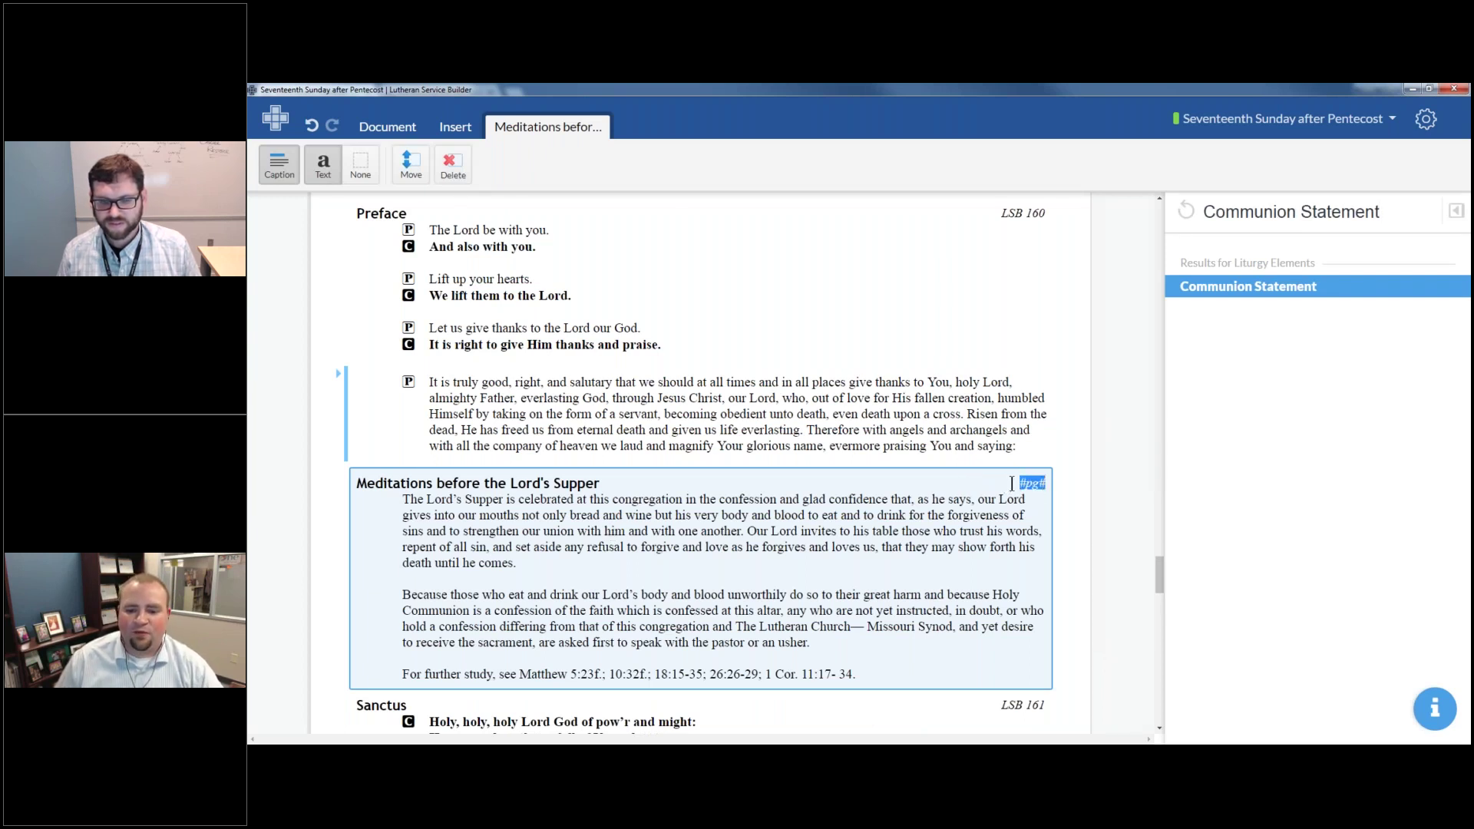
key(Return)
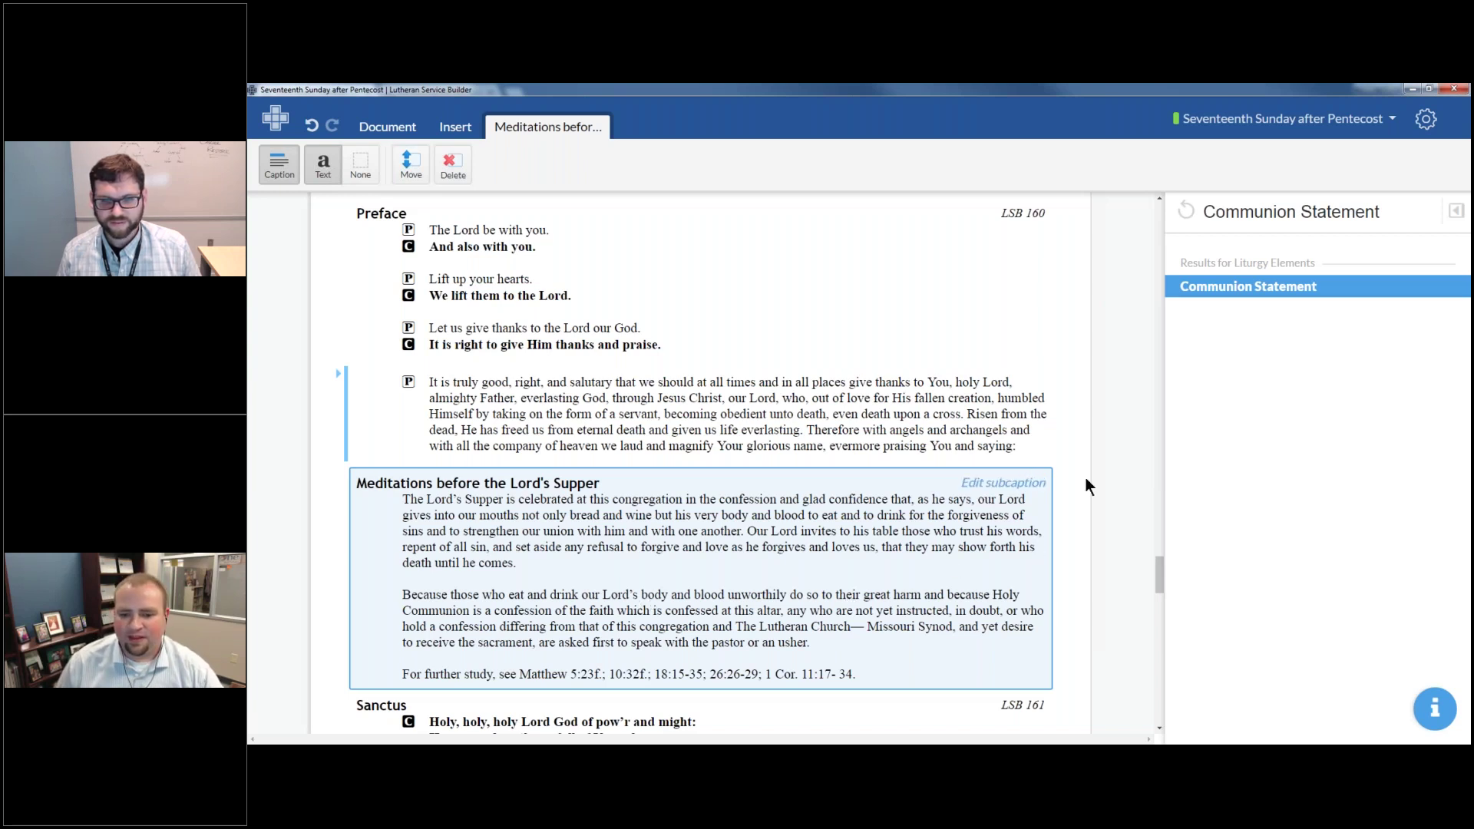
click(1087, 442)
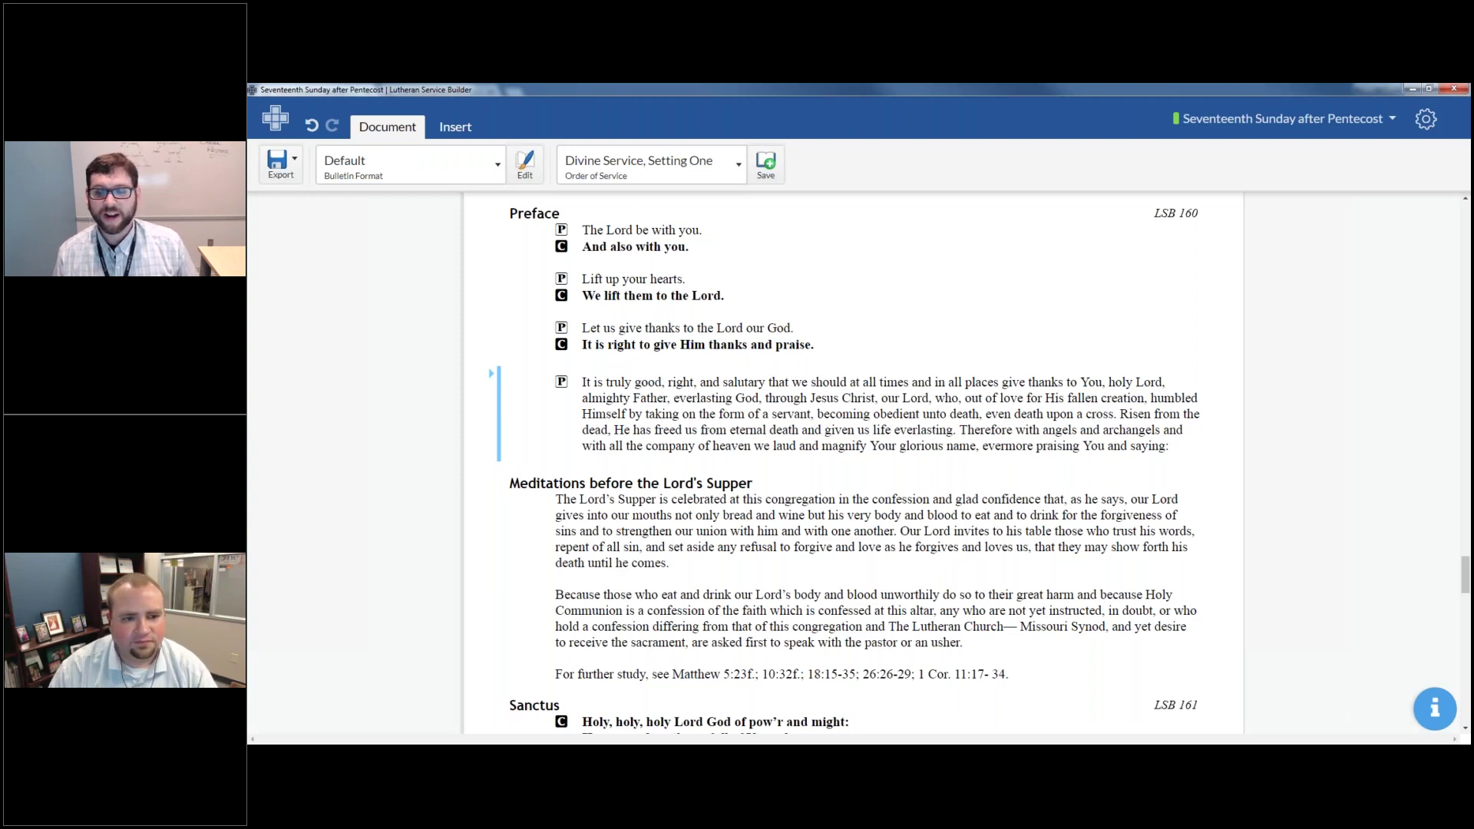
Step: Look through the available orders of service, from the Divine Service settings to the Daily Office
click(729, 156)
scroll(717, 332, down, 1)
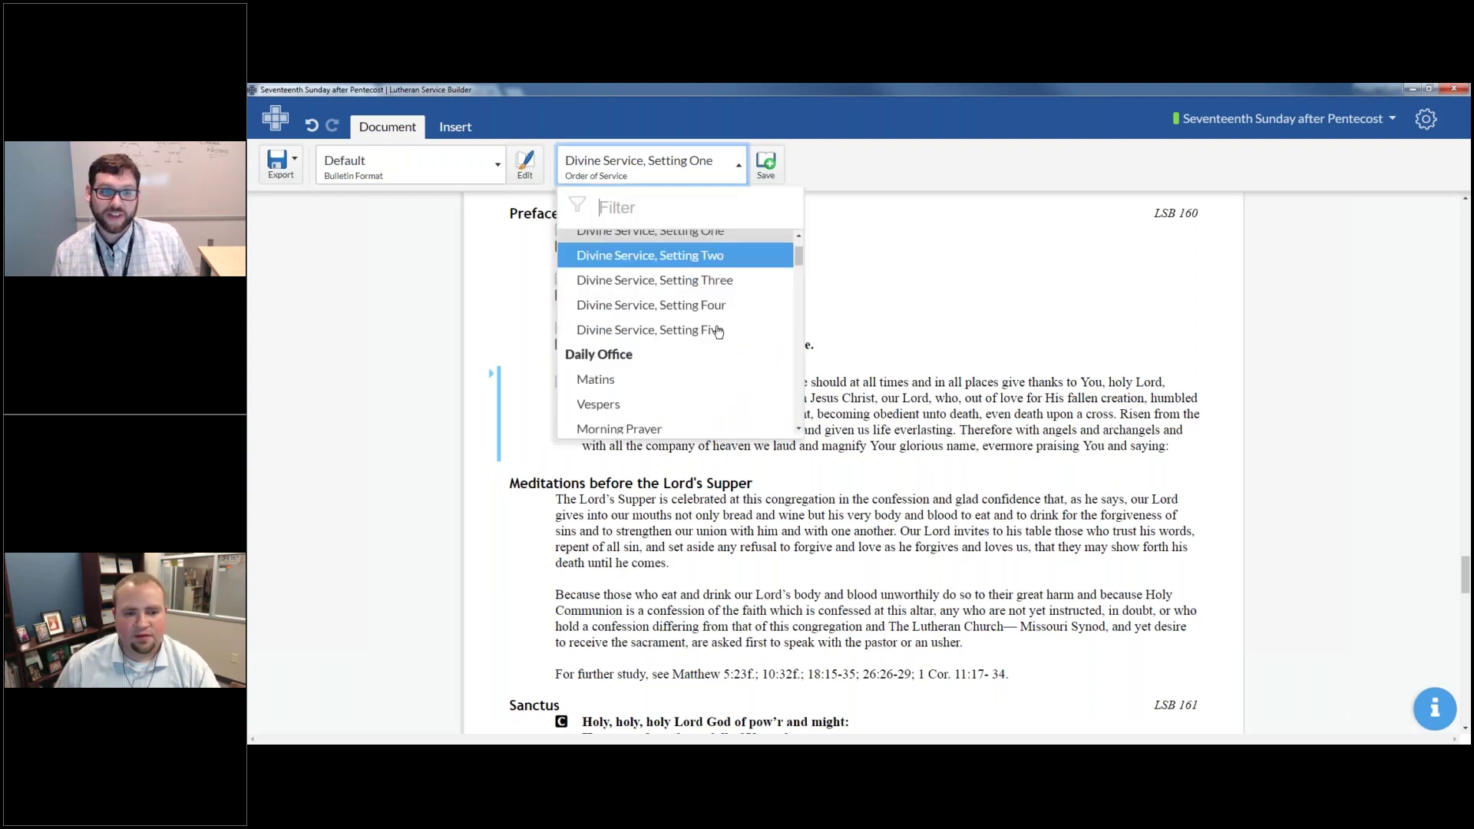
scroll(718, 330, down, 1)
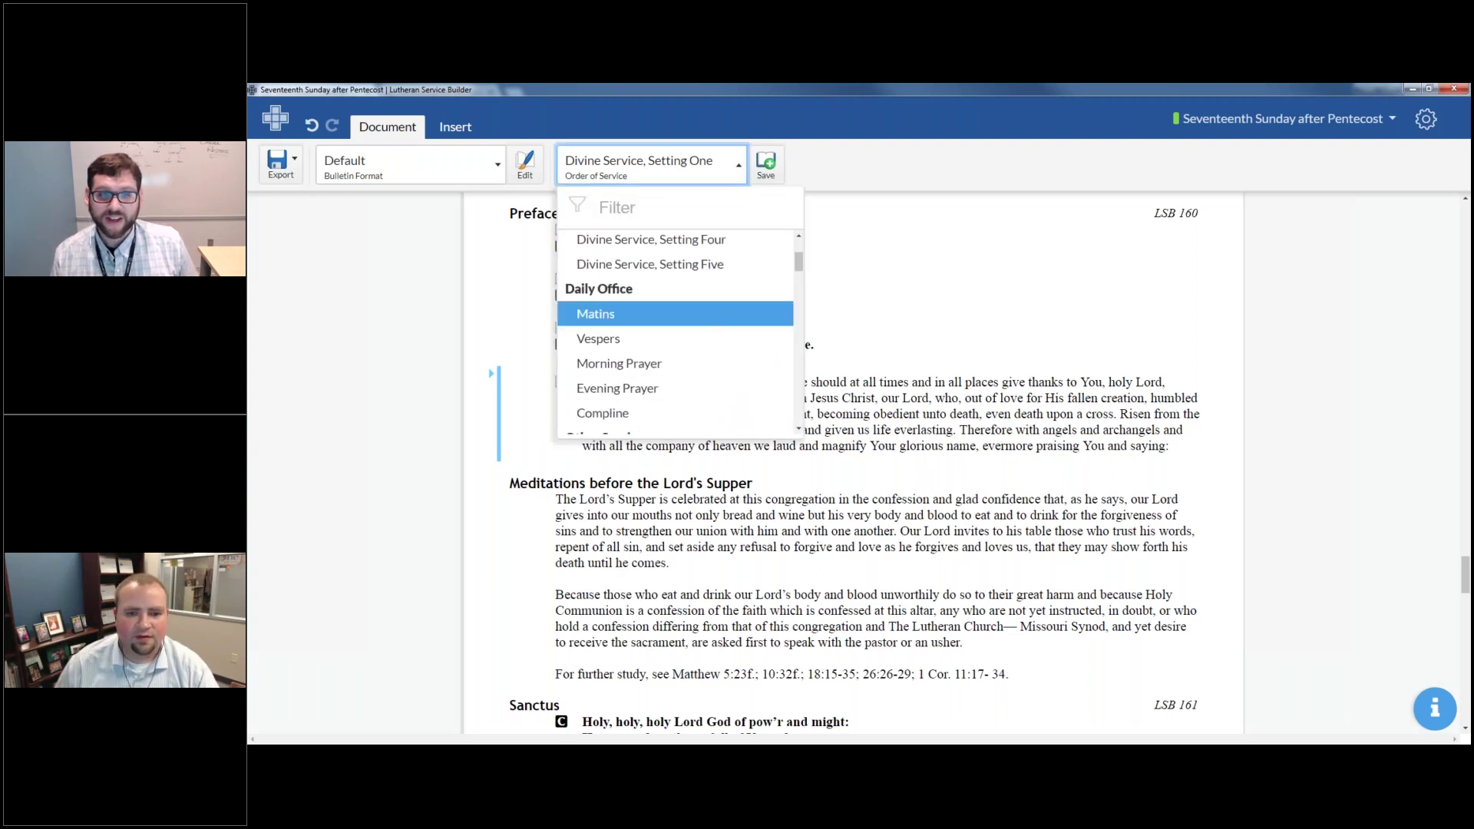
click(924, 410)
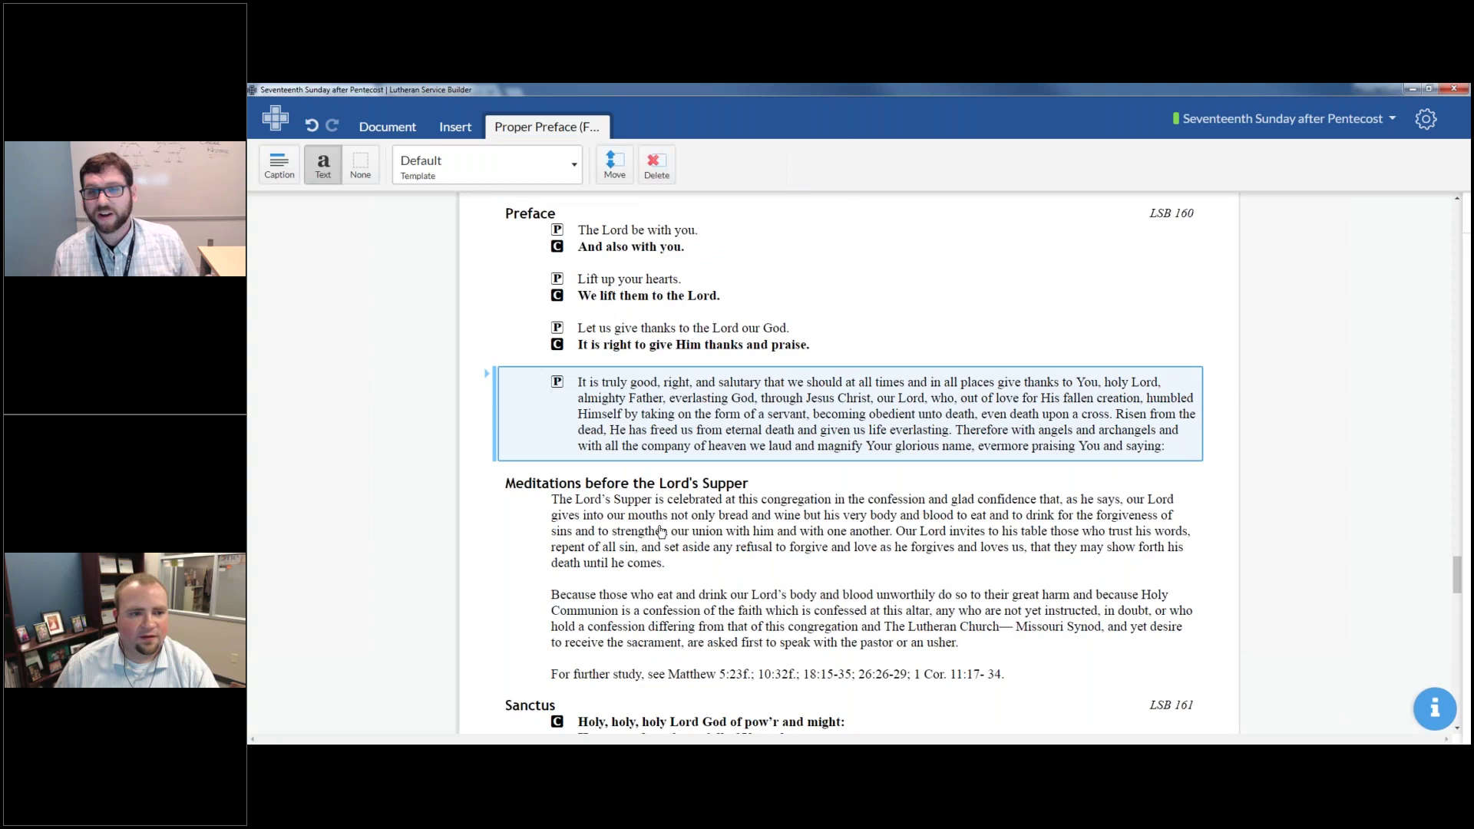
Step: Move the "Meditations before the Lord's Supper" element to directly above the Distribution heading
click(660, 530)
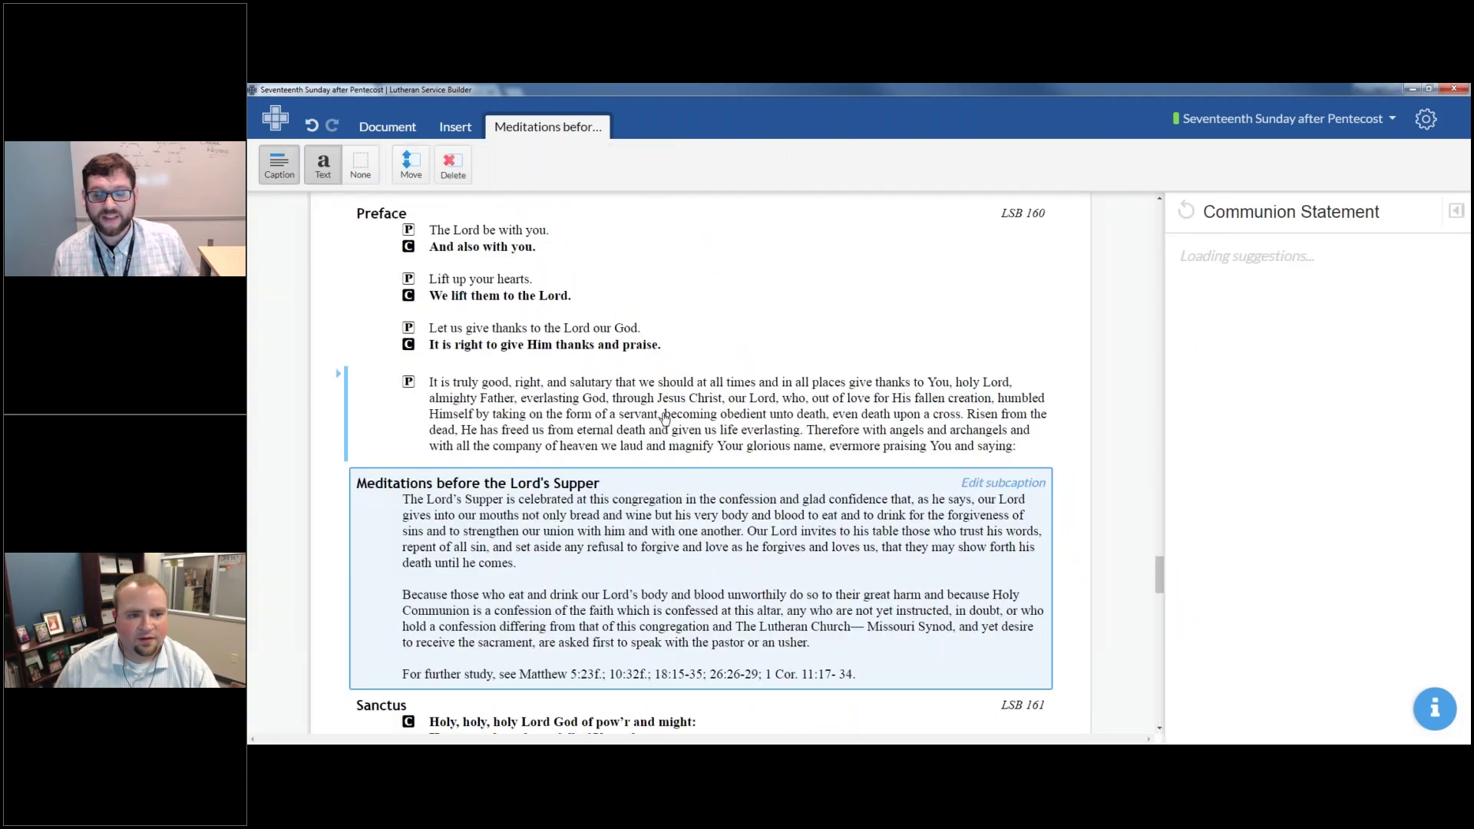
click(418, 172)
scroll(630, 443, down, 4)
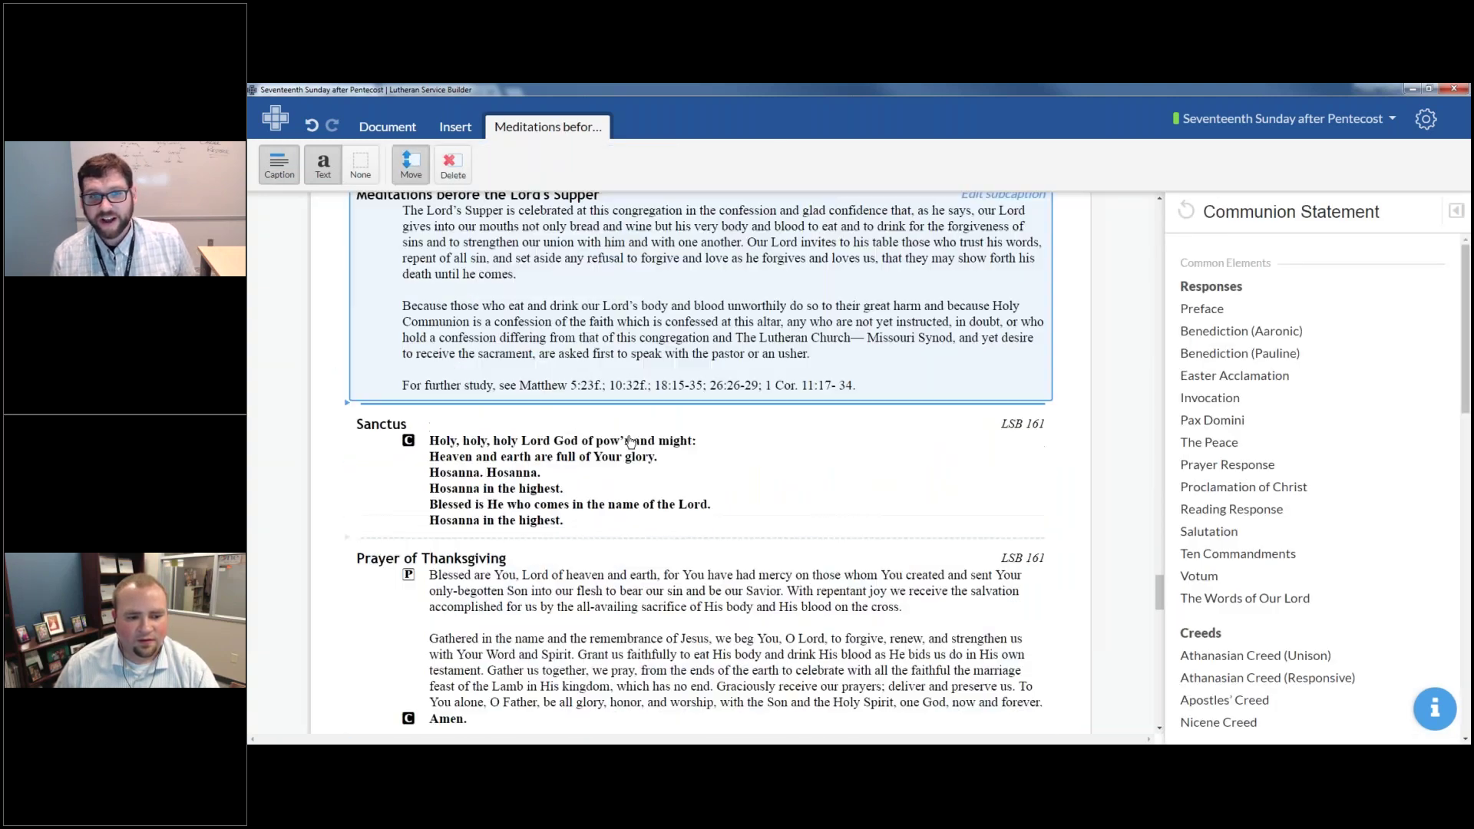
scroll(630, 442, down, 10)
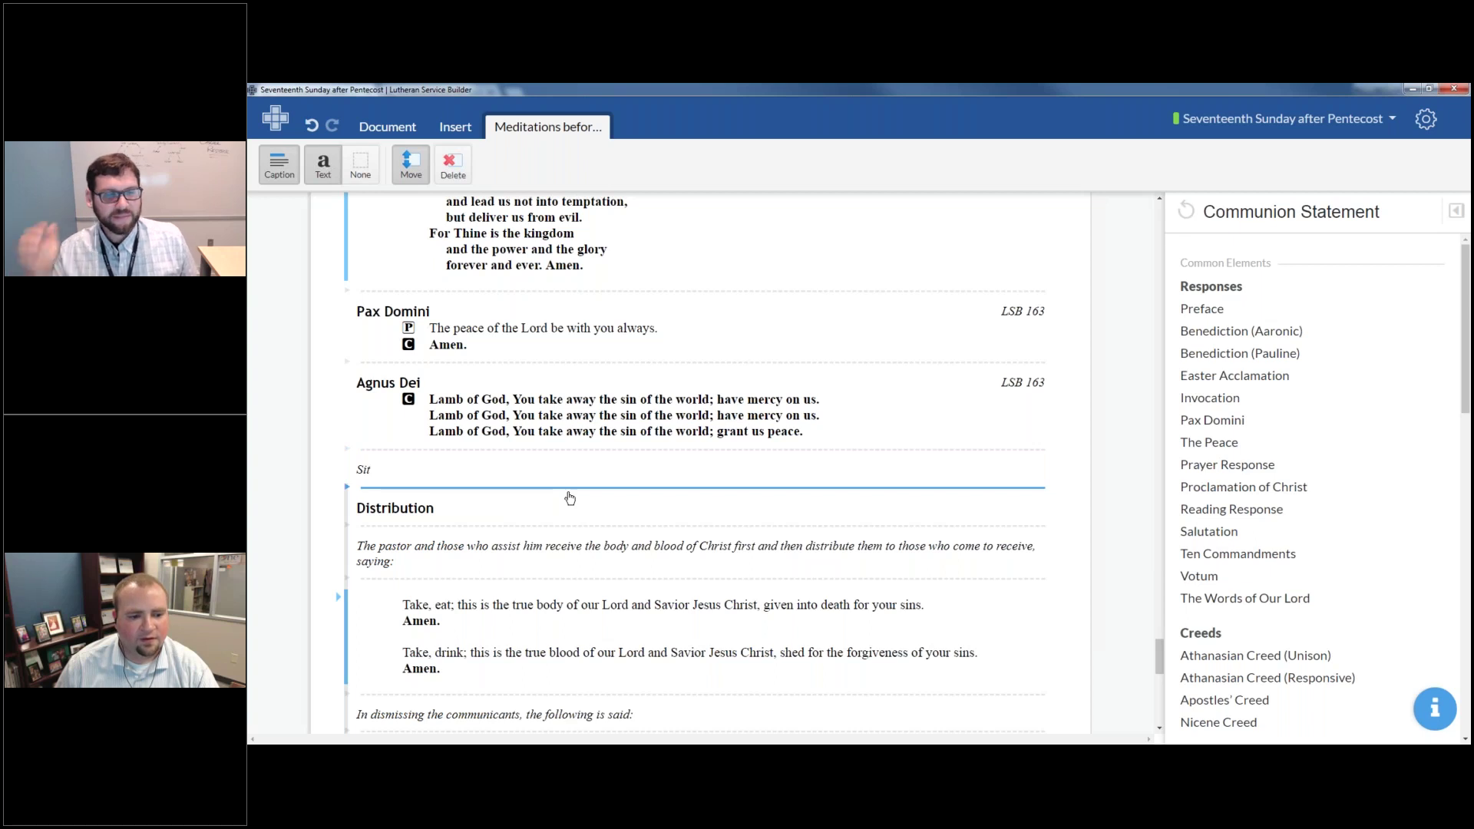
click(569, 499)
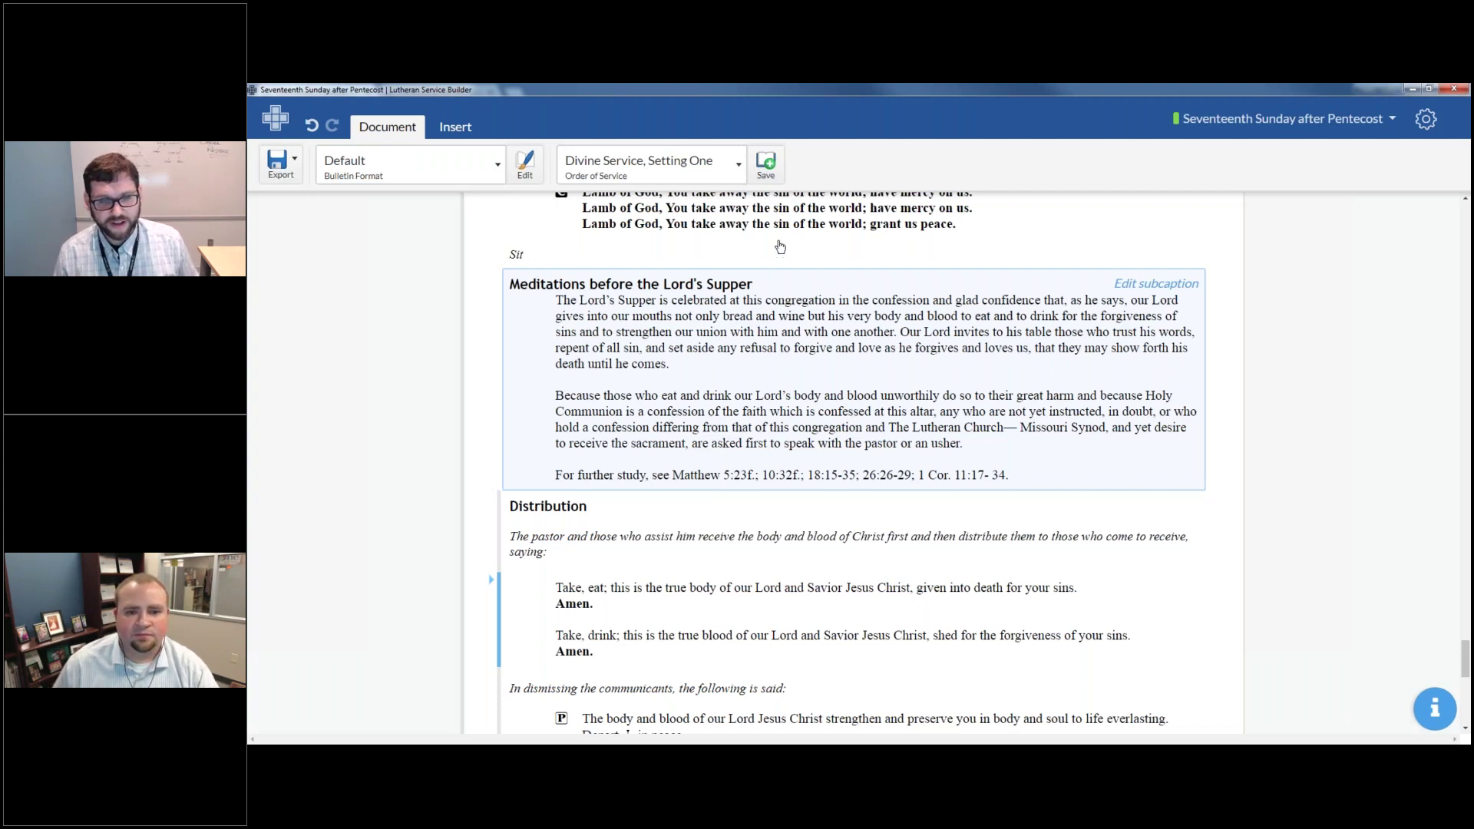
Step: Save the service as the custom order "My Divine Service, Setting One" and choose it as the bulletin's order of service
click(763, 166)
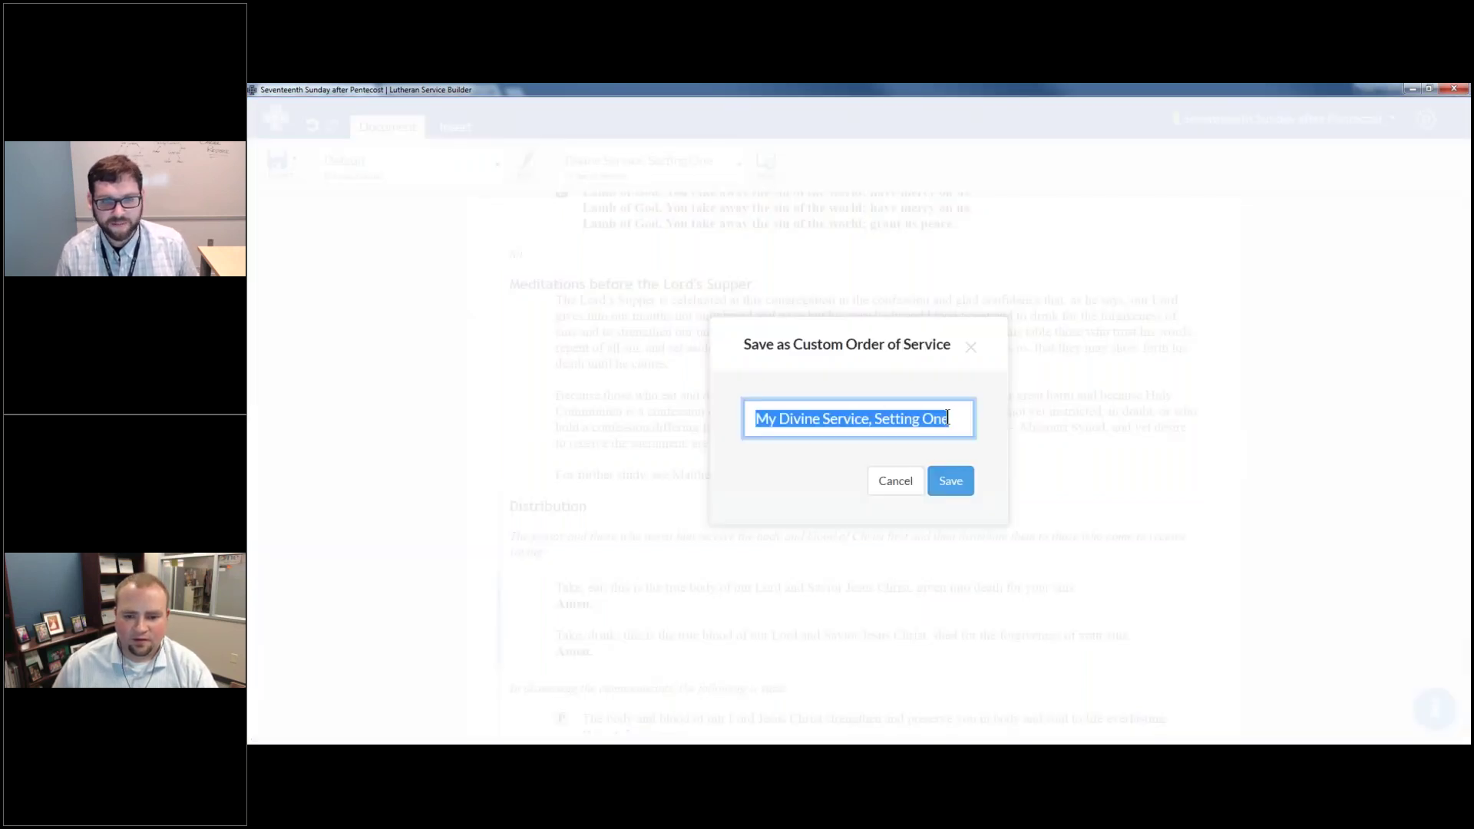
key(End)
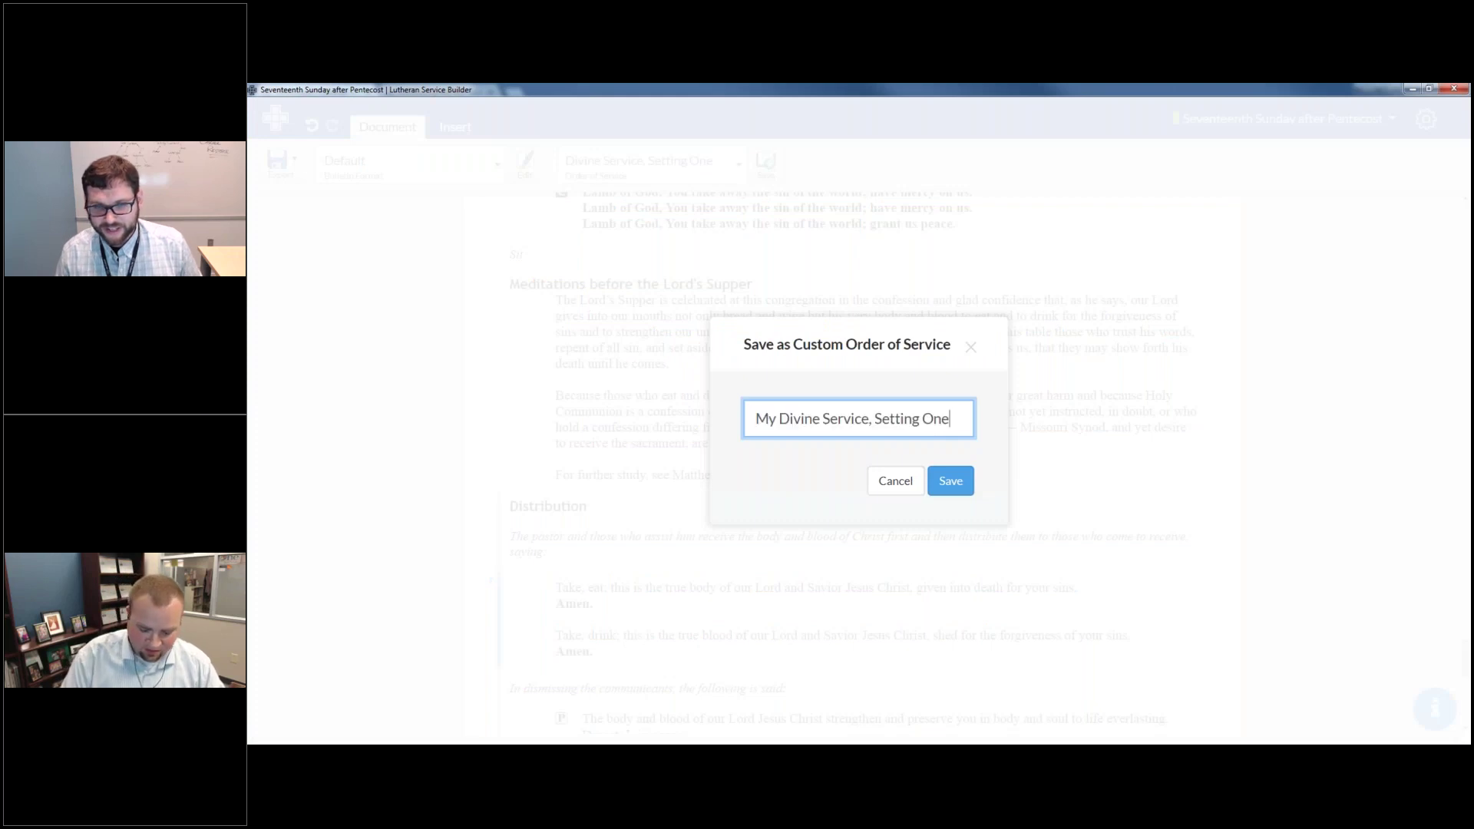
click(951, 482)
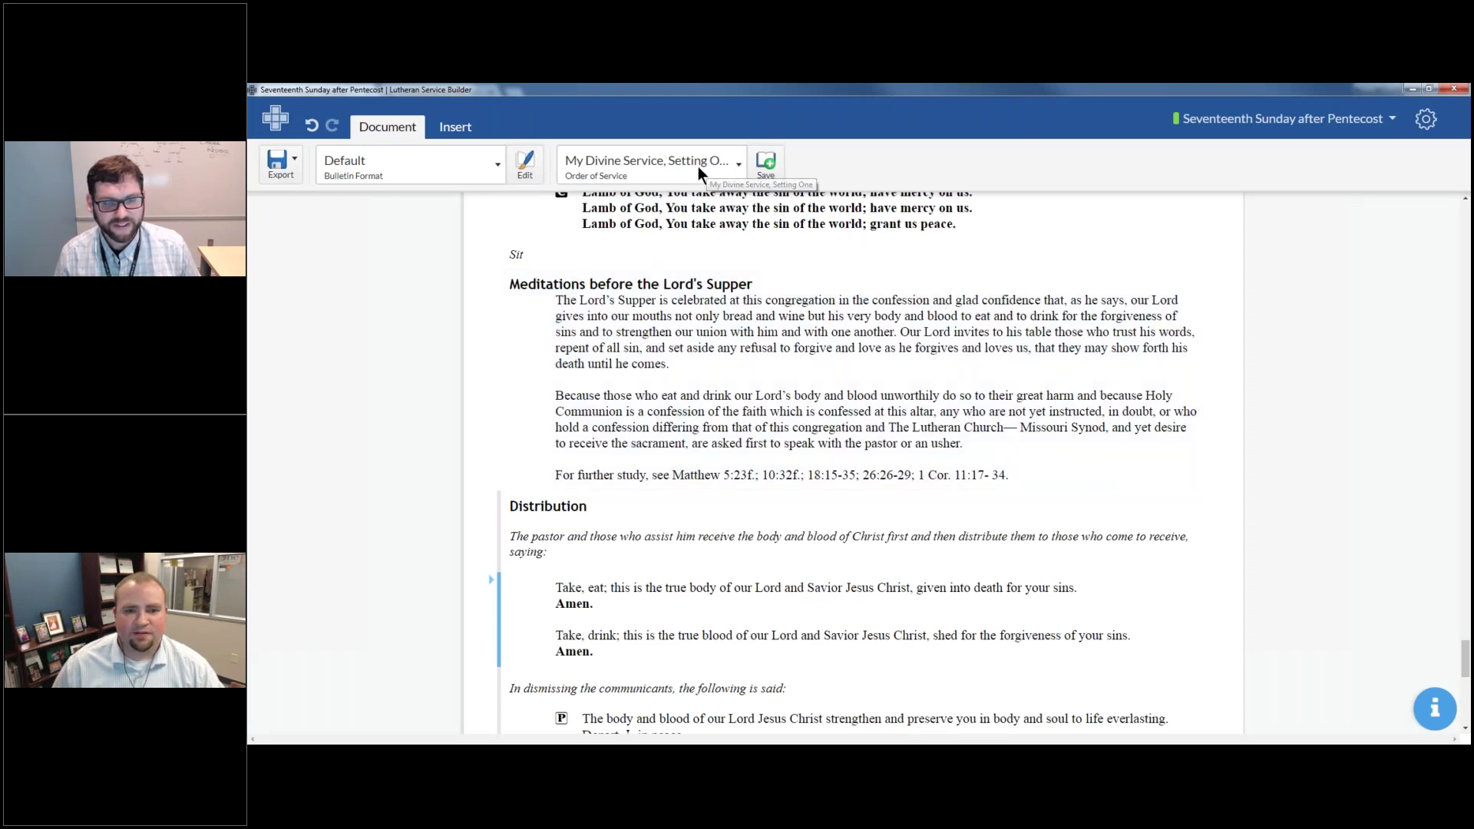
click(729, 164)
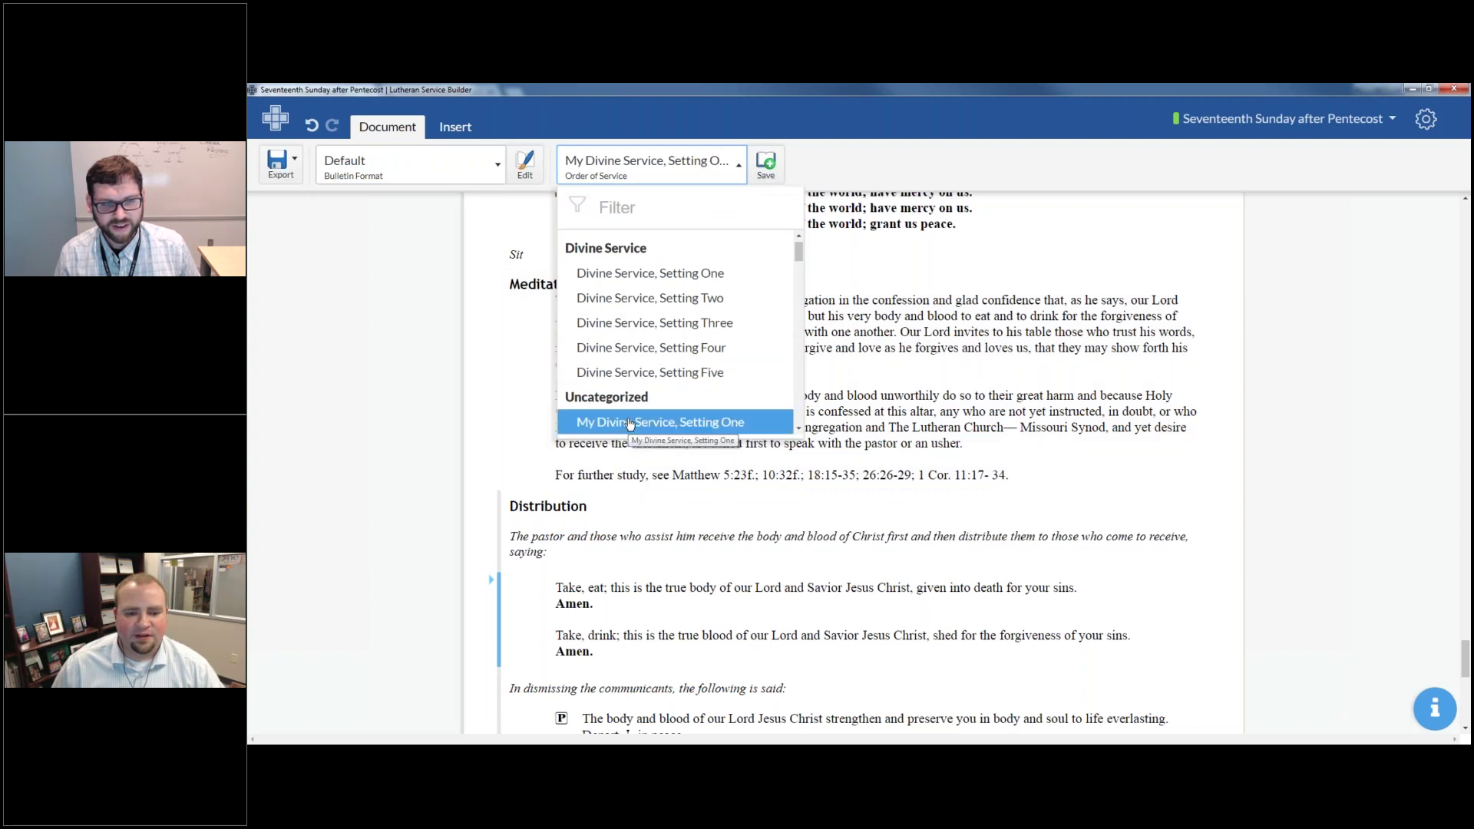
click(738, 424)
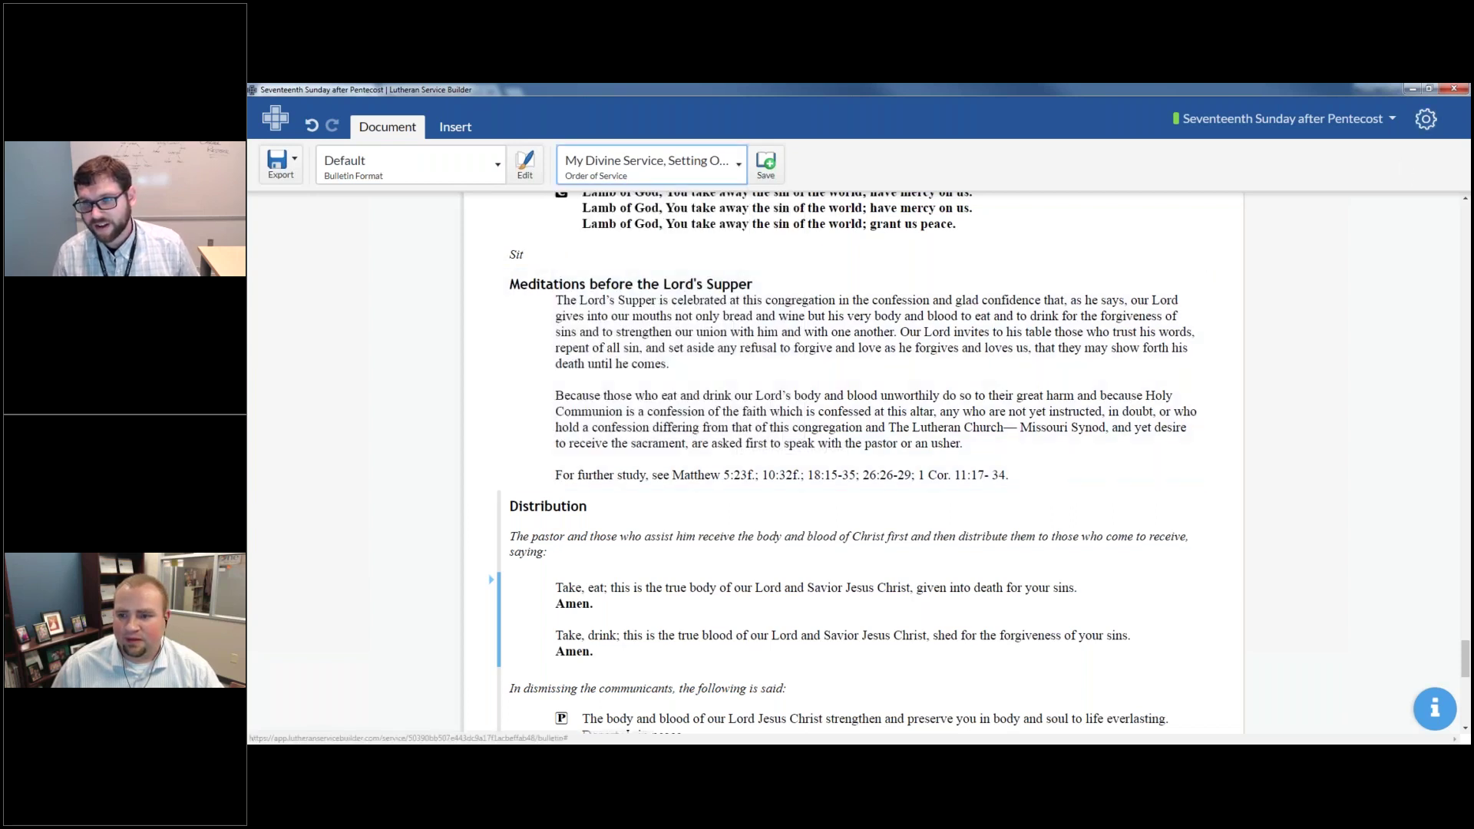
Step: Open the custom liturgy "My Divine Service, Setting One" from the personal worship resources for editing
click(1425, 118)
mouse_move(1388, 233)
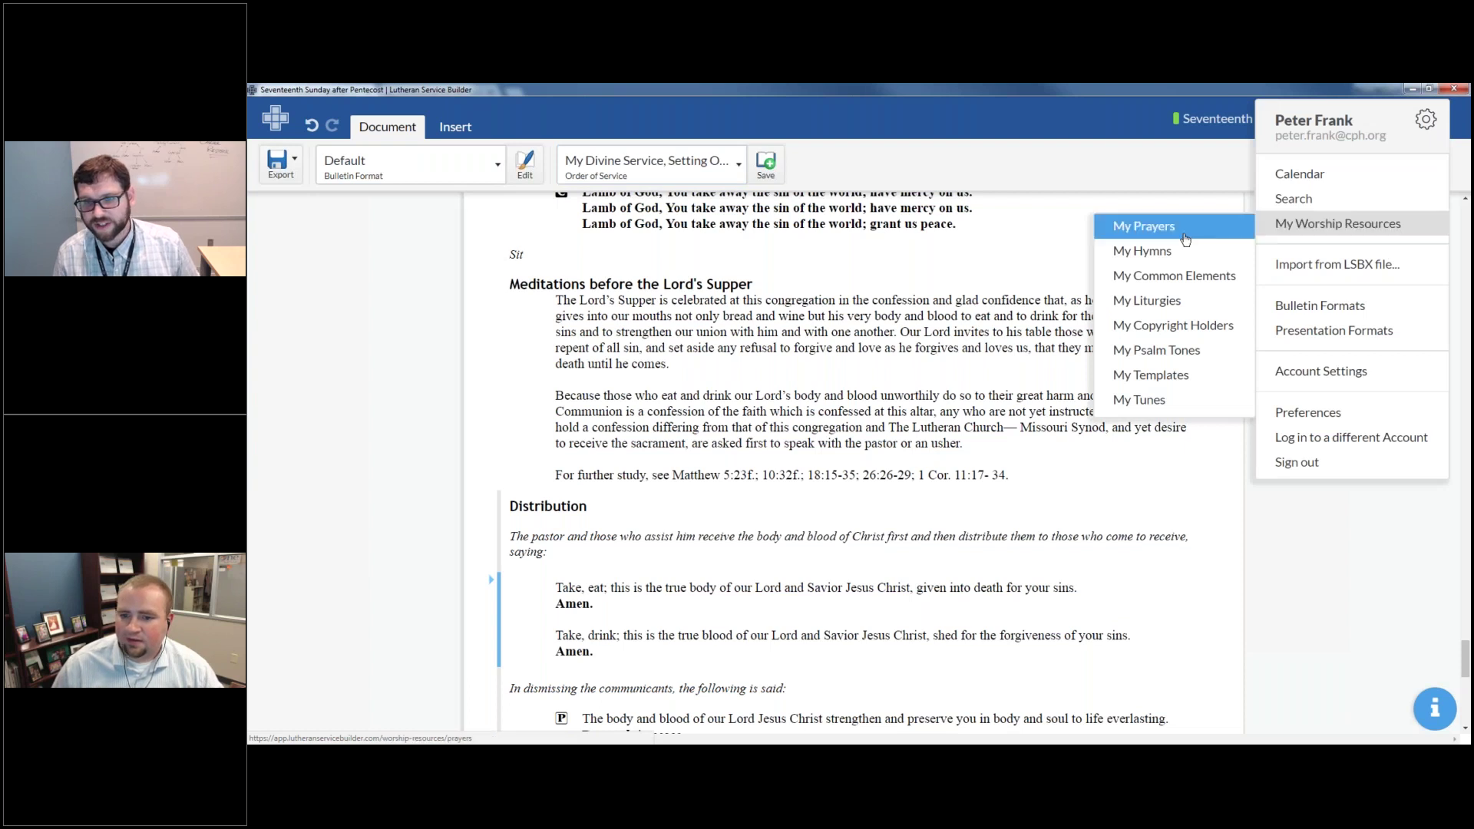
click(1147, 300)
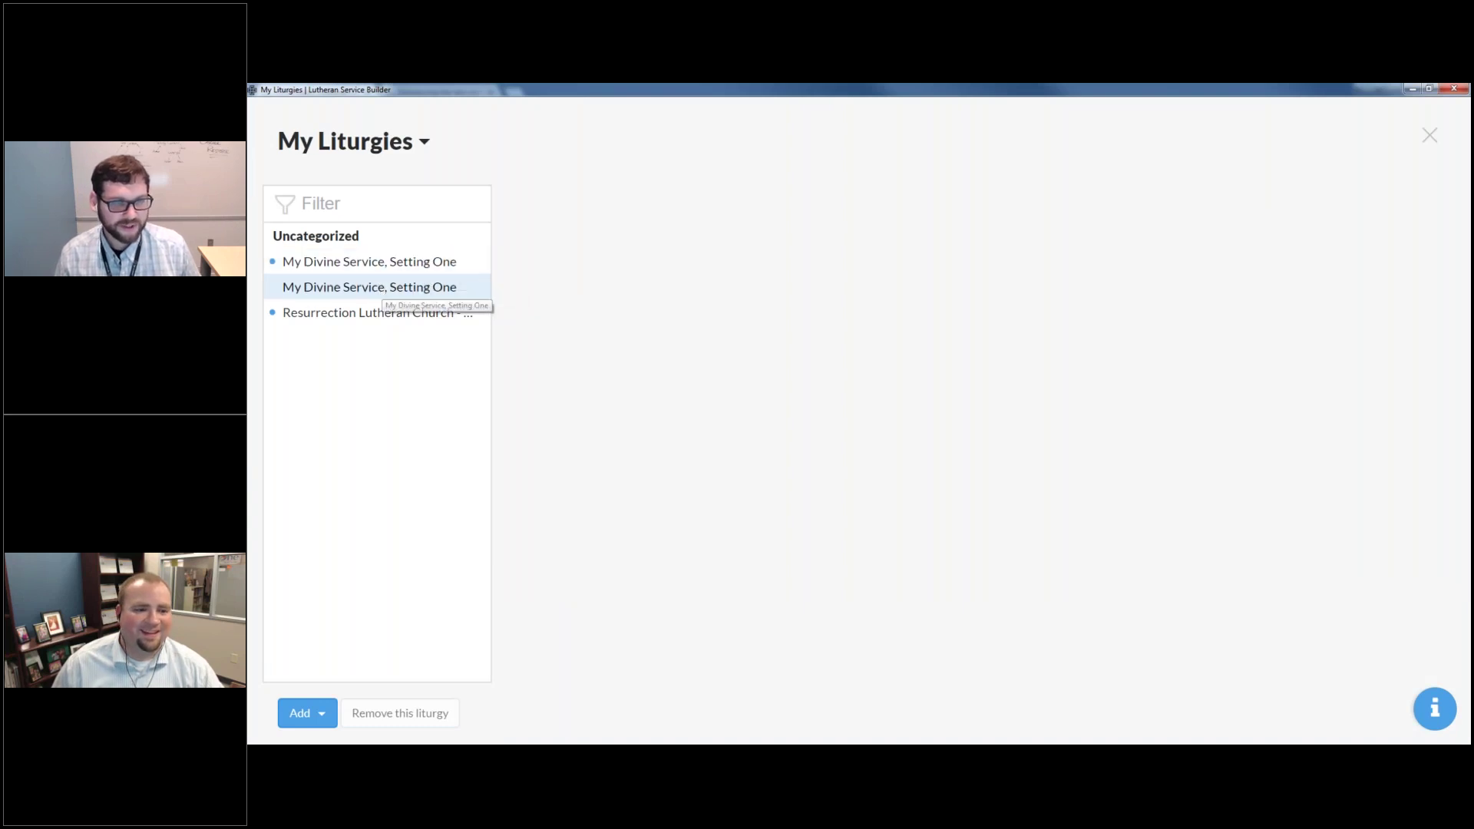
click(395, 286)
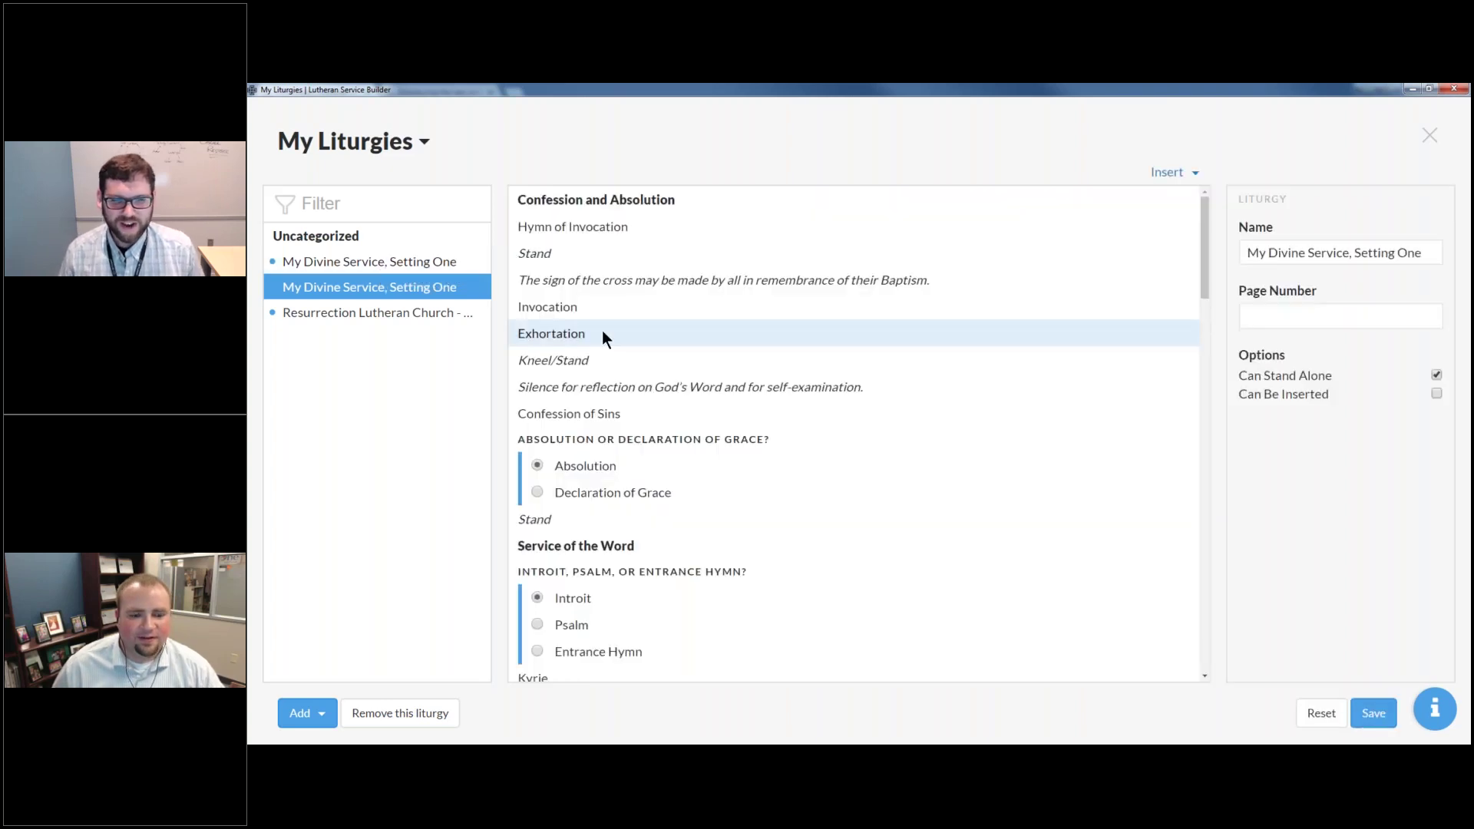
Step: Look through the liturgy's outline and open the text of the "Meditations before the Lord's Supper" element
scroll(601, 333, down, 2)
scroll(599, 337, down, 4)
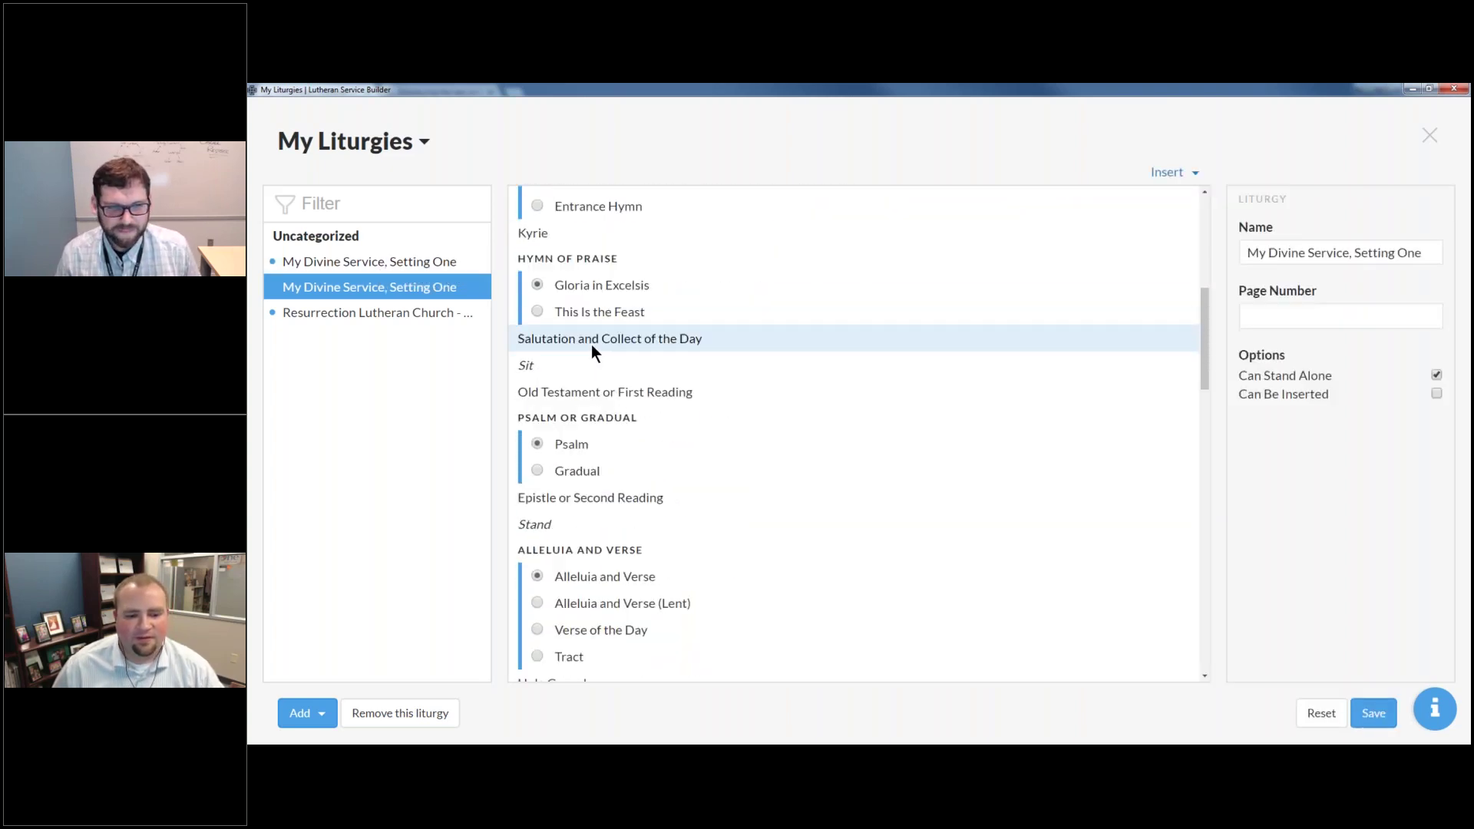
drag(1205, 349, 1205, 237)
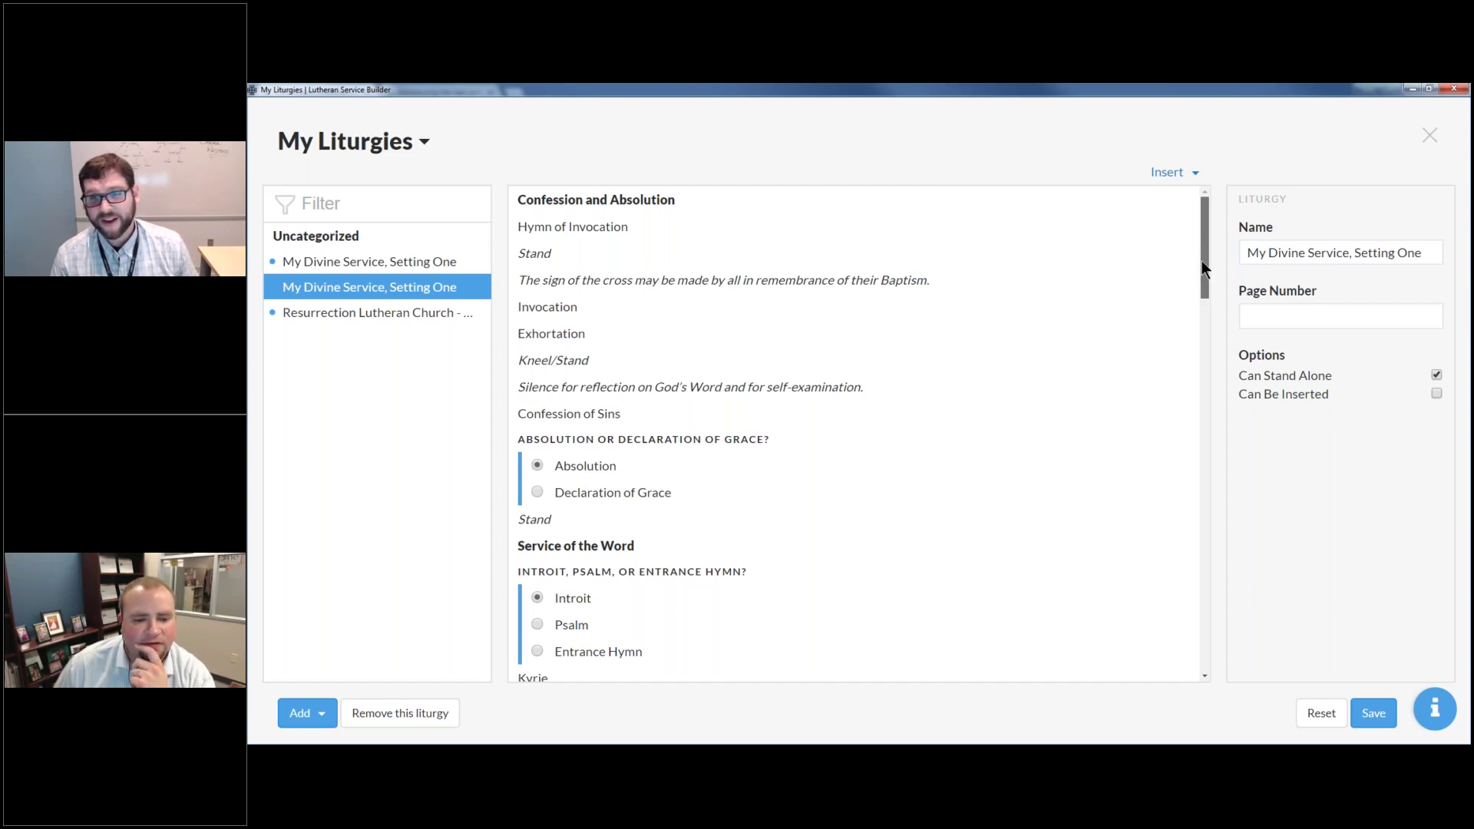
drag(1200, 275, 1204, 473)
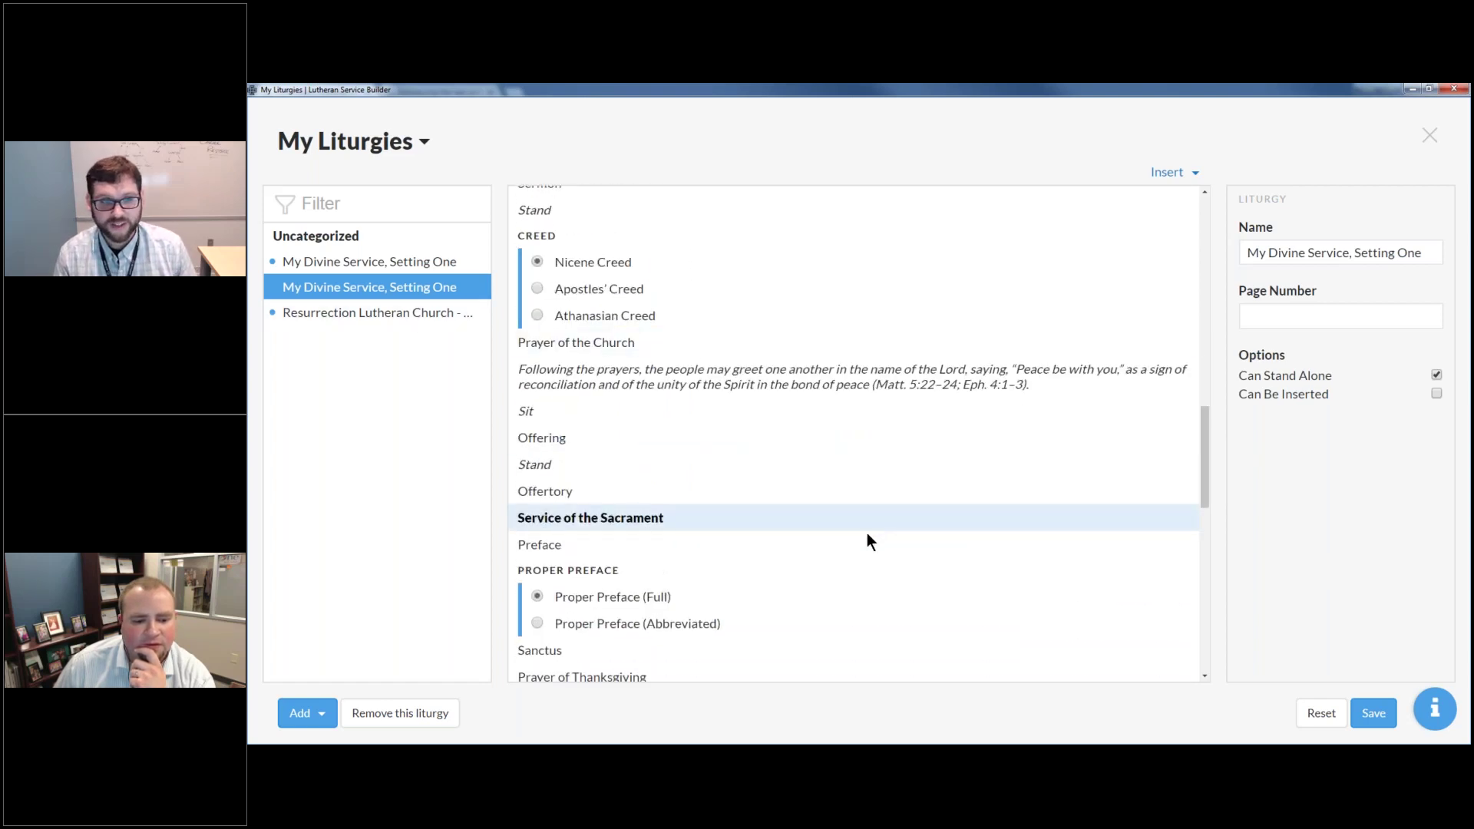
scroll(866, 533, down, 2)
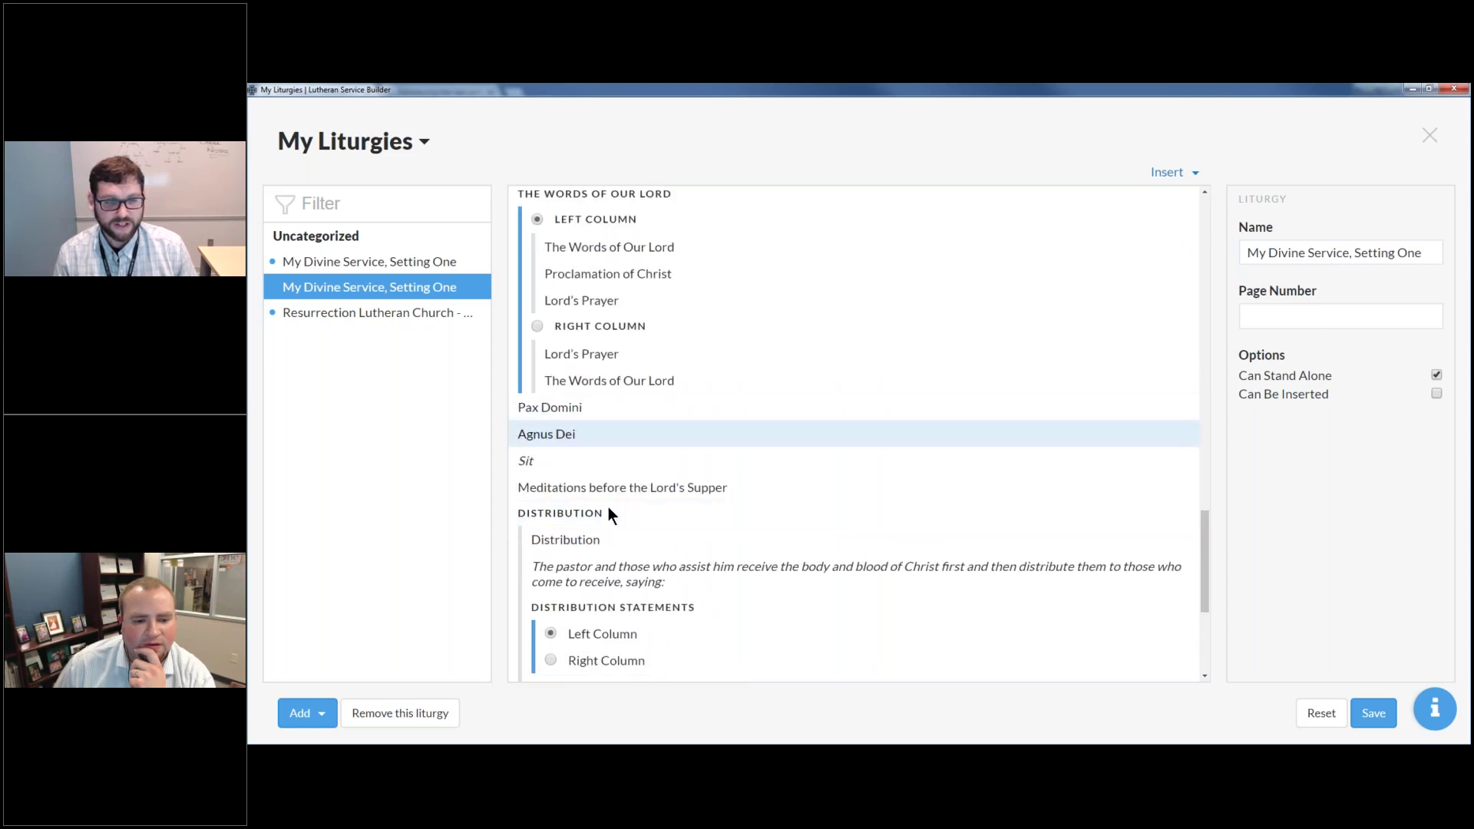
click(606, 488)
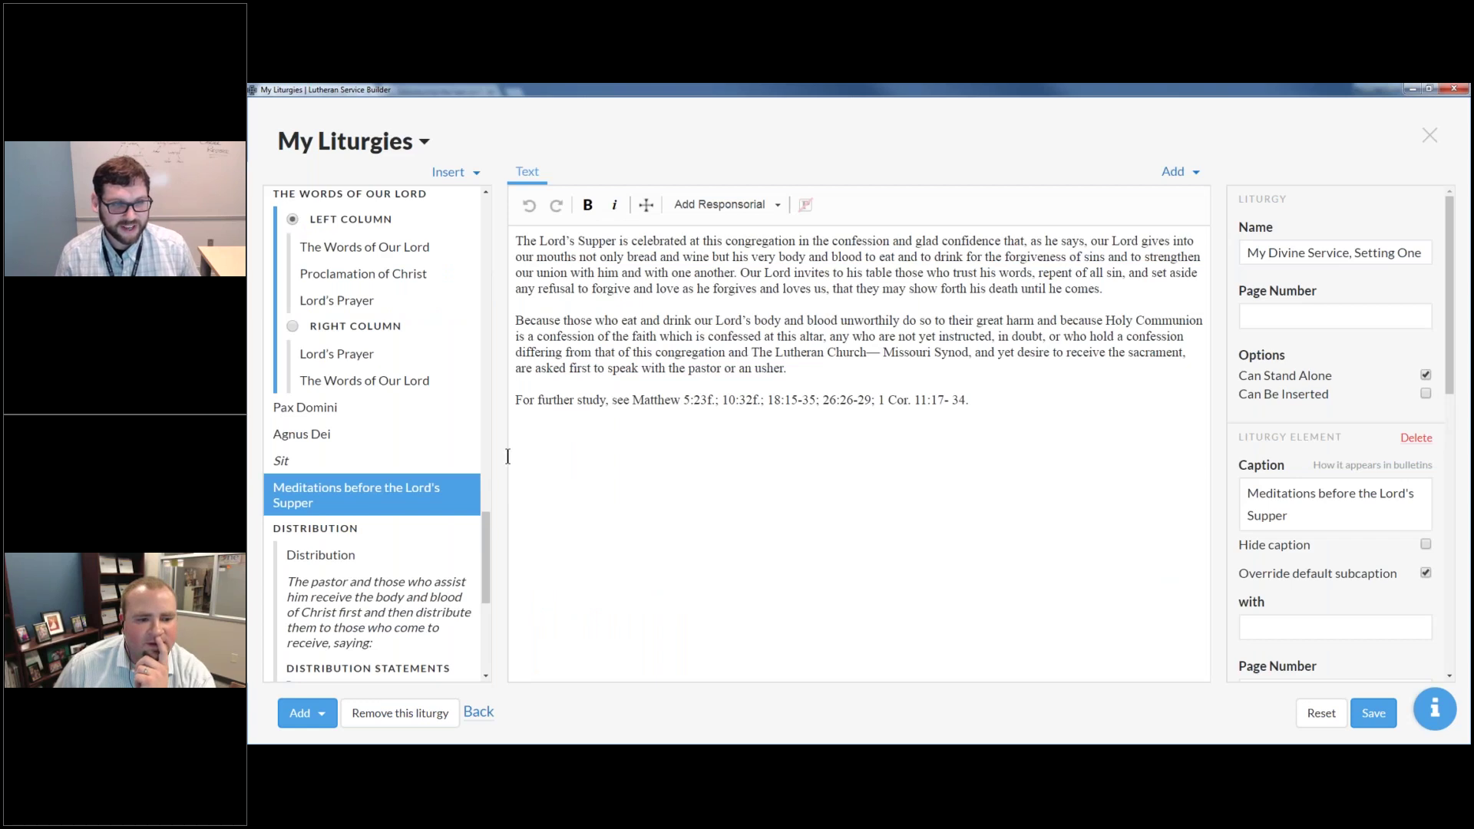
Step: Try to reposition the "Meditations before the Lord's Supper" element between the Sit rubric and the Distribution group
drag(294, 489, 384, 453)
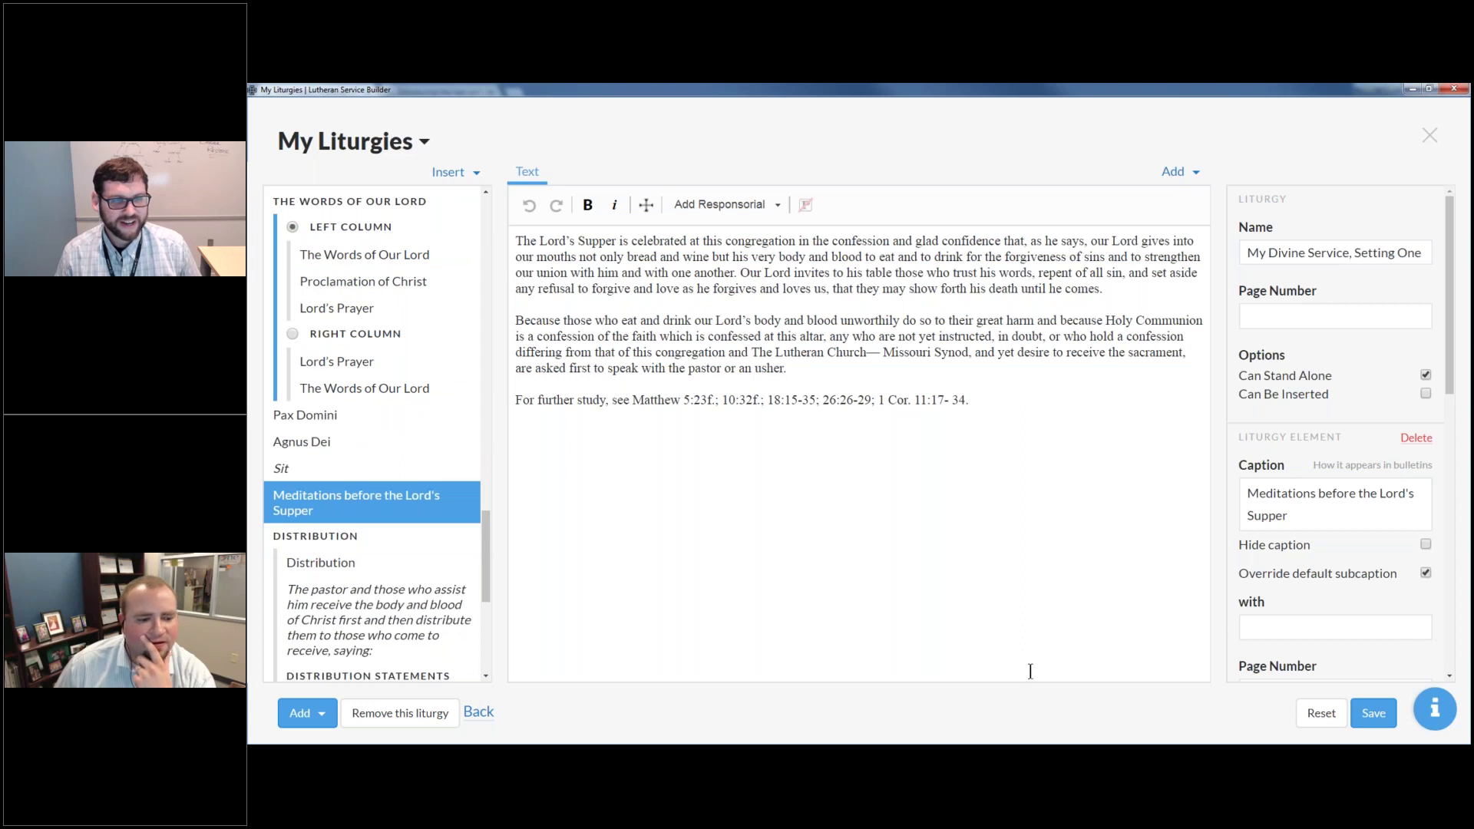
click(478, 714)
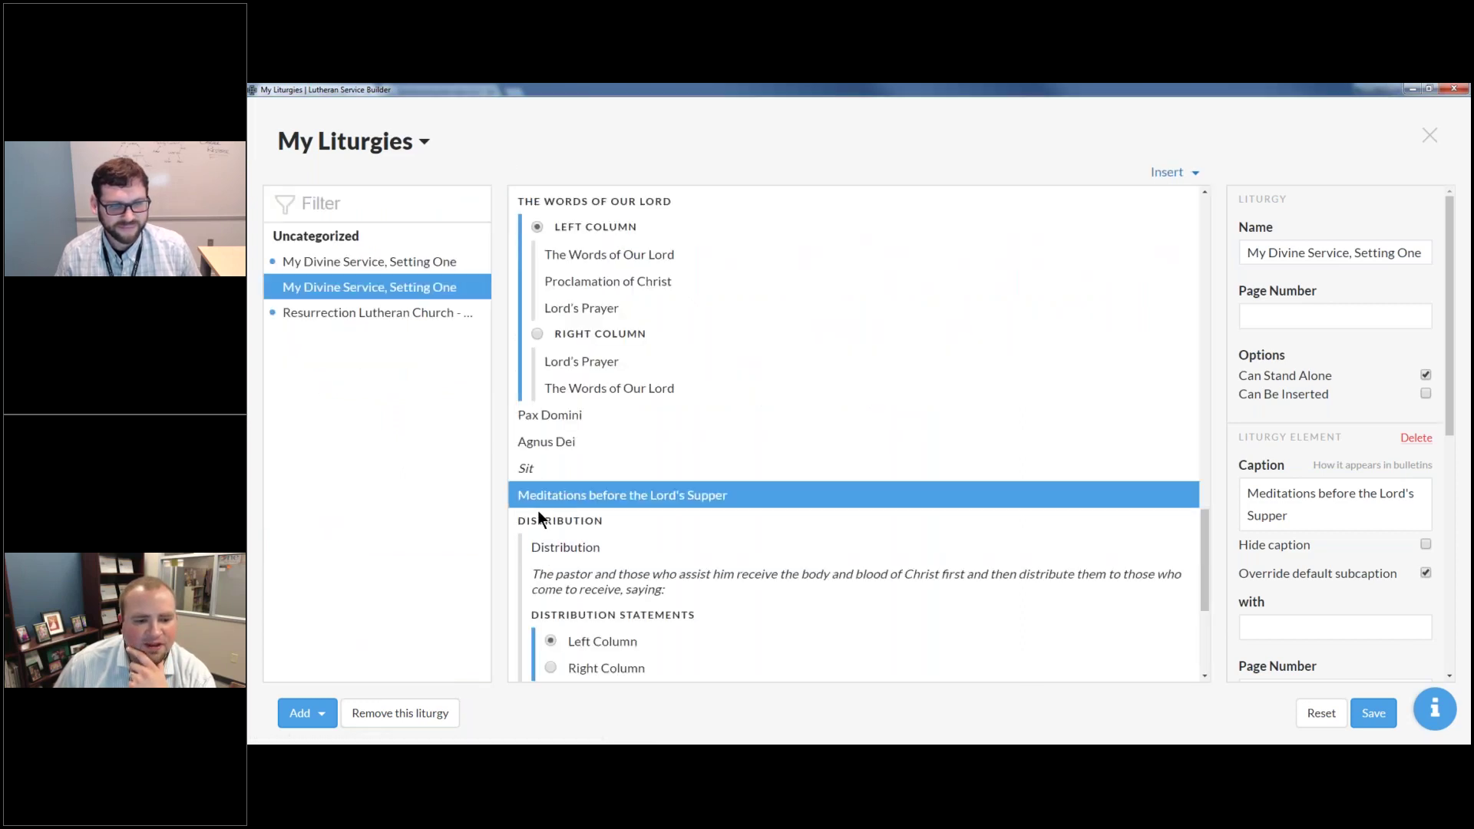
mouse_move(549, 500)
mouse_down()
mouse_move(570, 432)
mouse_move(551, 494)
mouse_move(560, 522)
mouse_up()
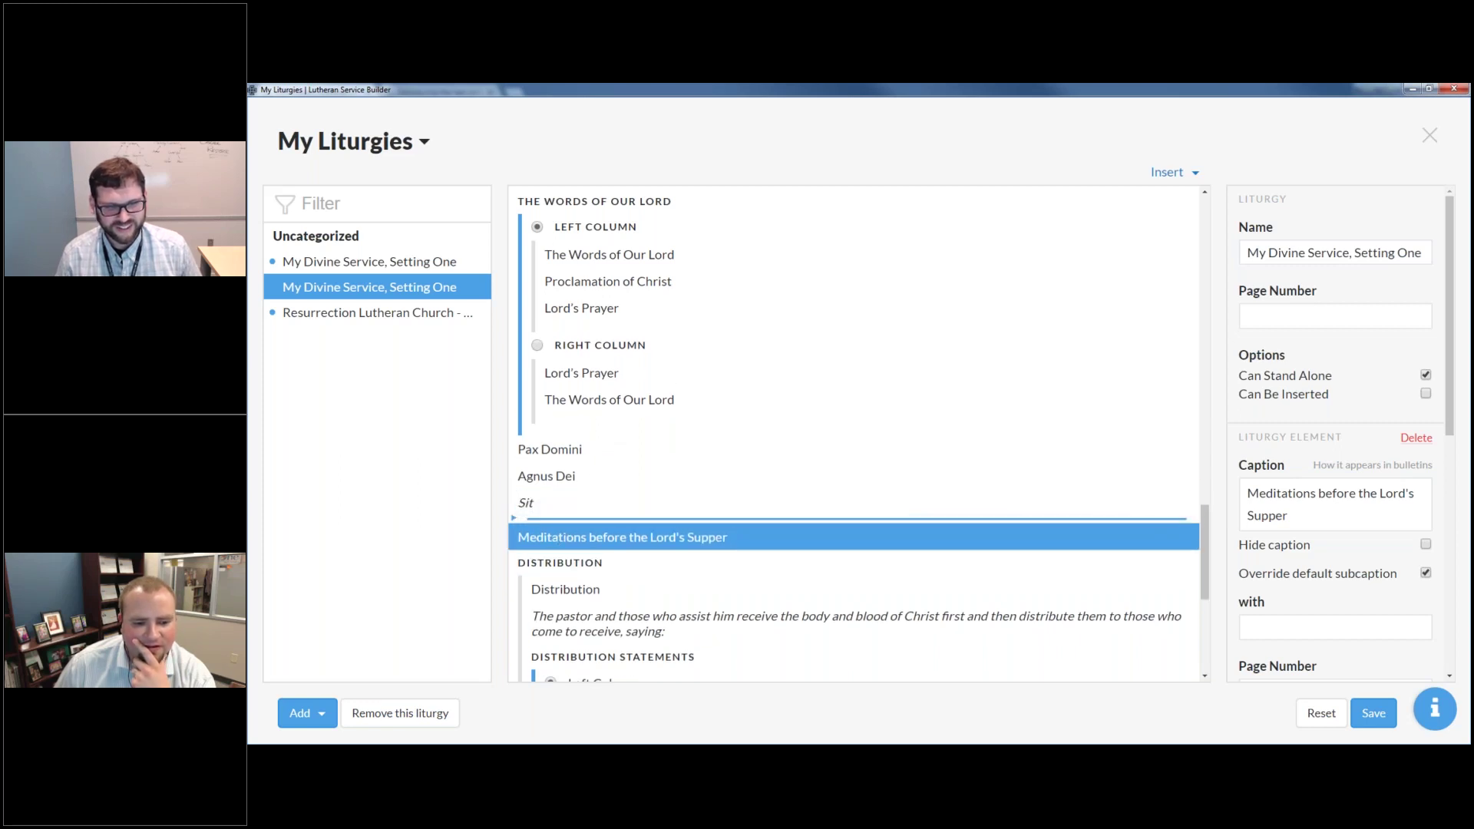
click(579, 495)
click(611, 468)
click(678, 498)
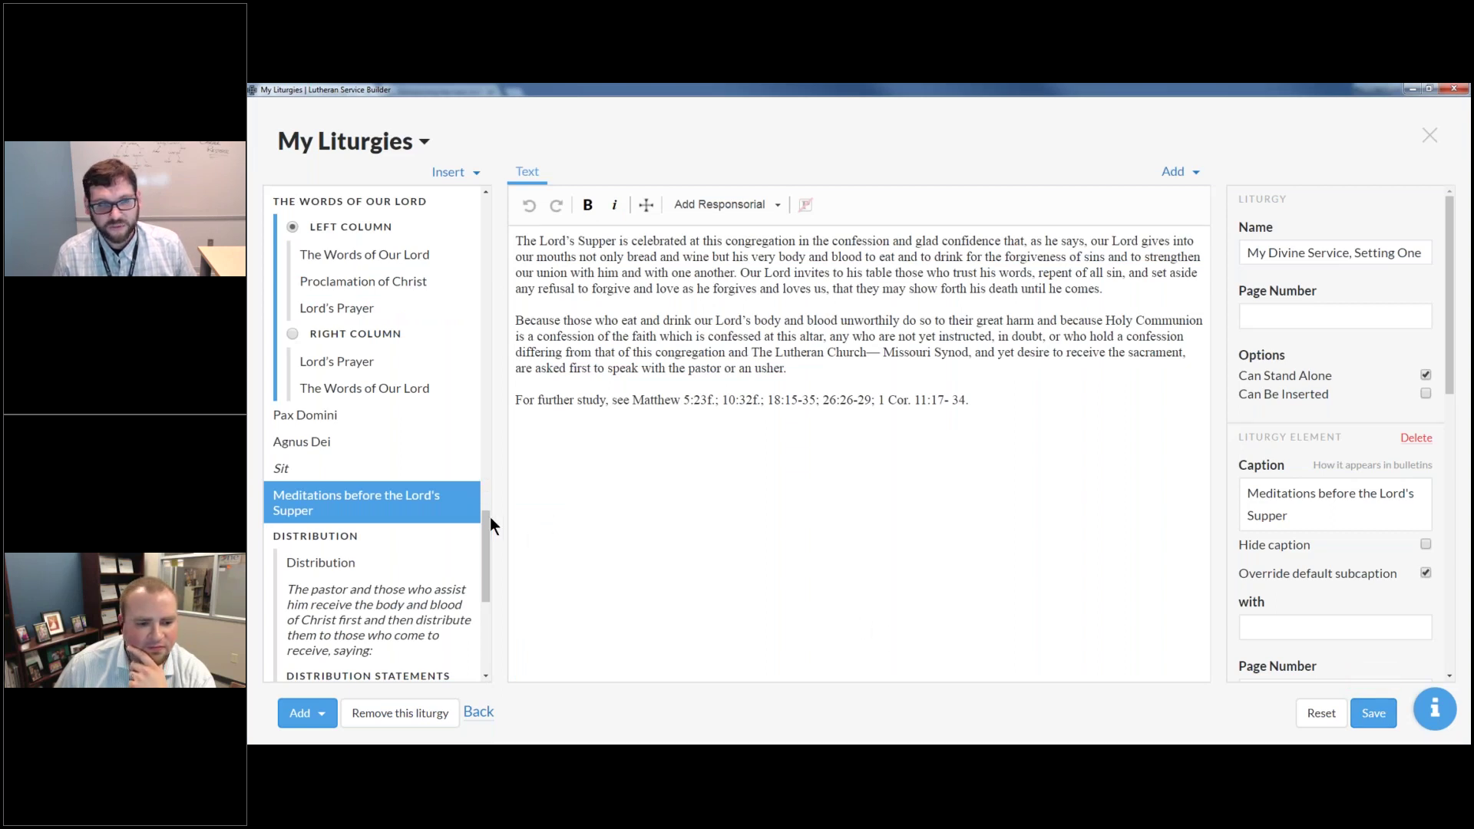
Step: Delete the sign-of-the-cross rubric from Confession and Absolution, and reset the liturgy to discard the deletion
scroll(488, 518, up, 4)
drag(487, 519, 486, 270)
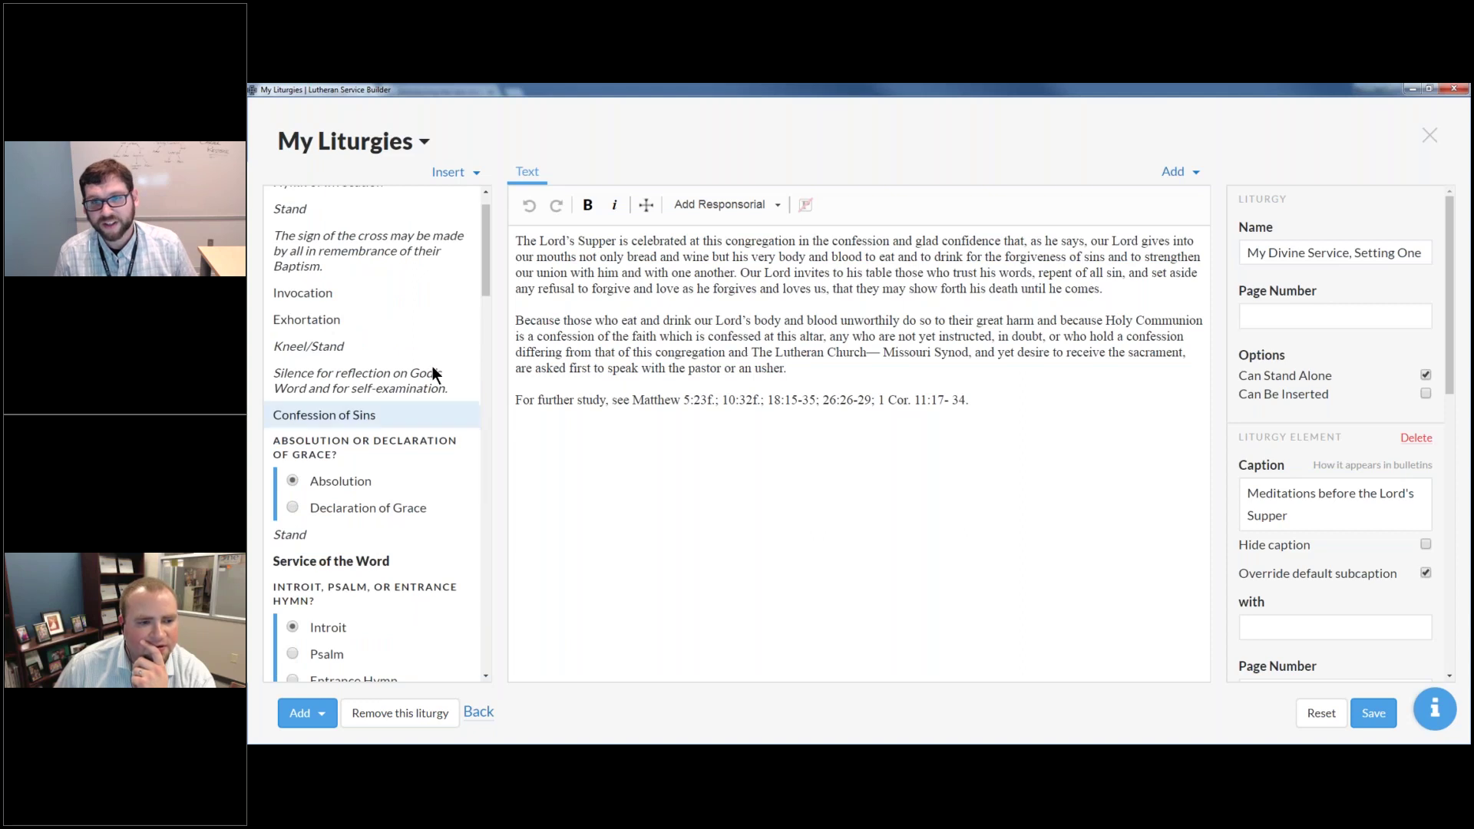
scroll(357, 284, up, 1)
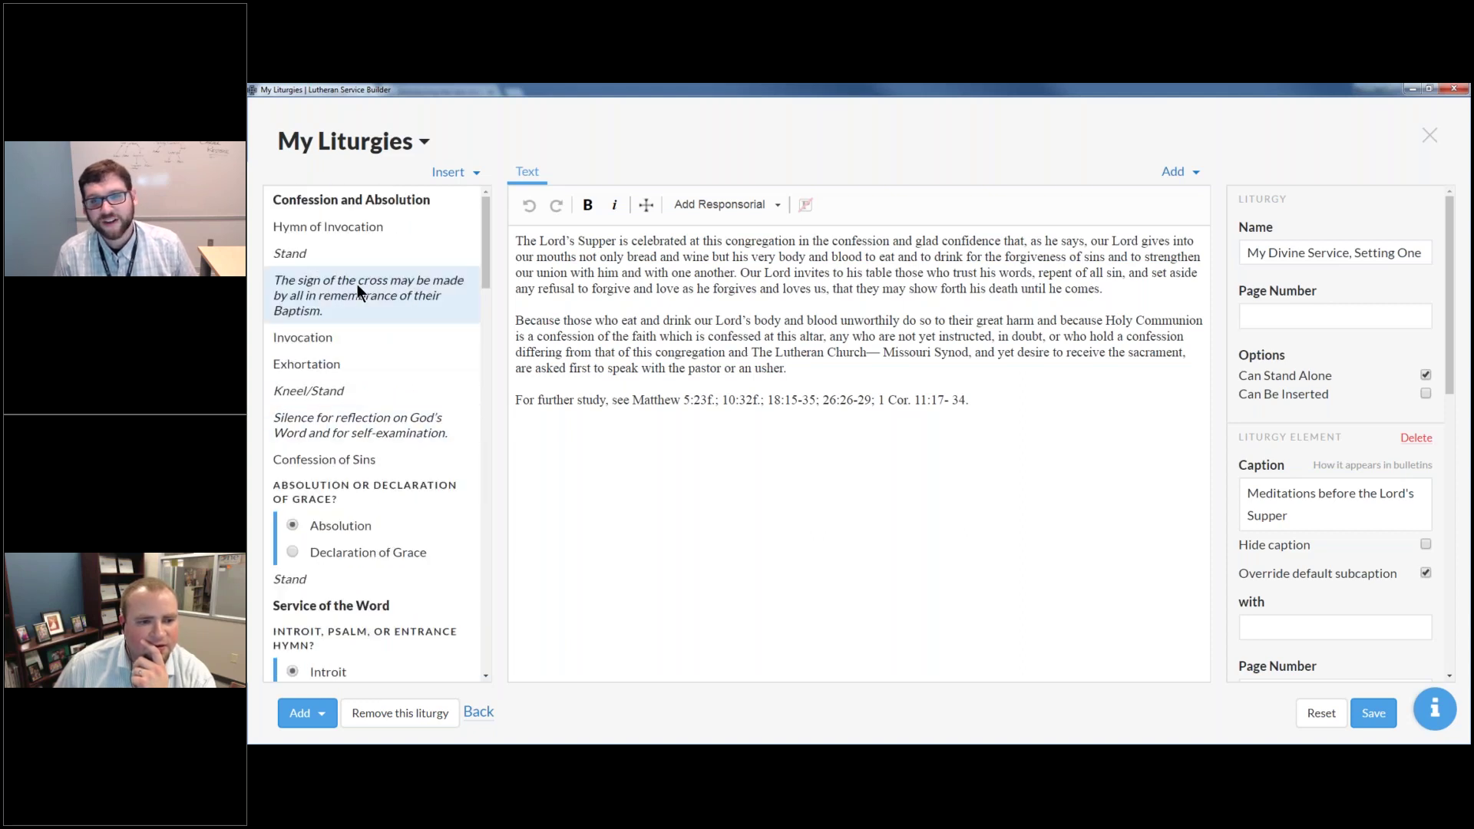
click(357, 284)
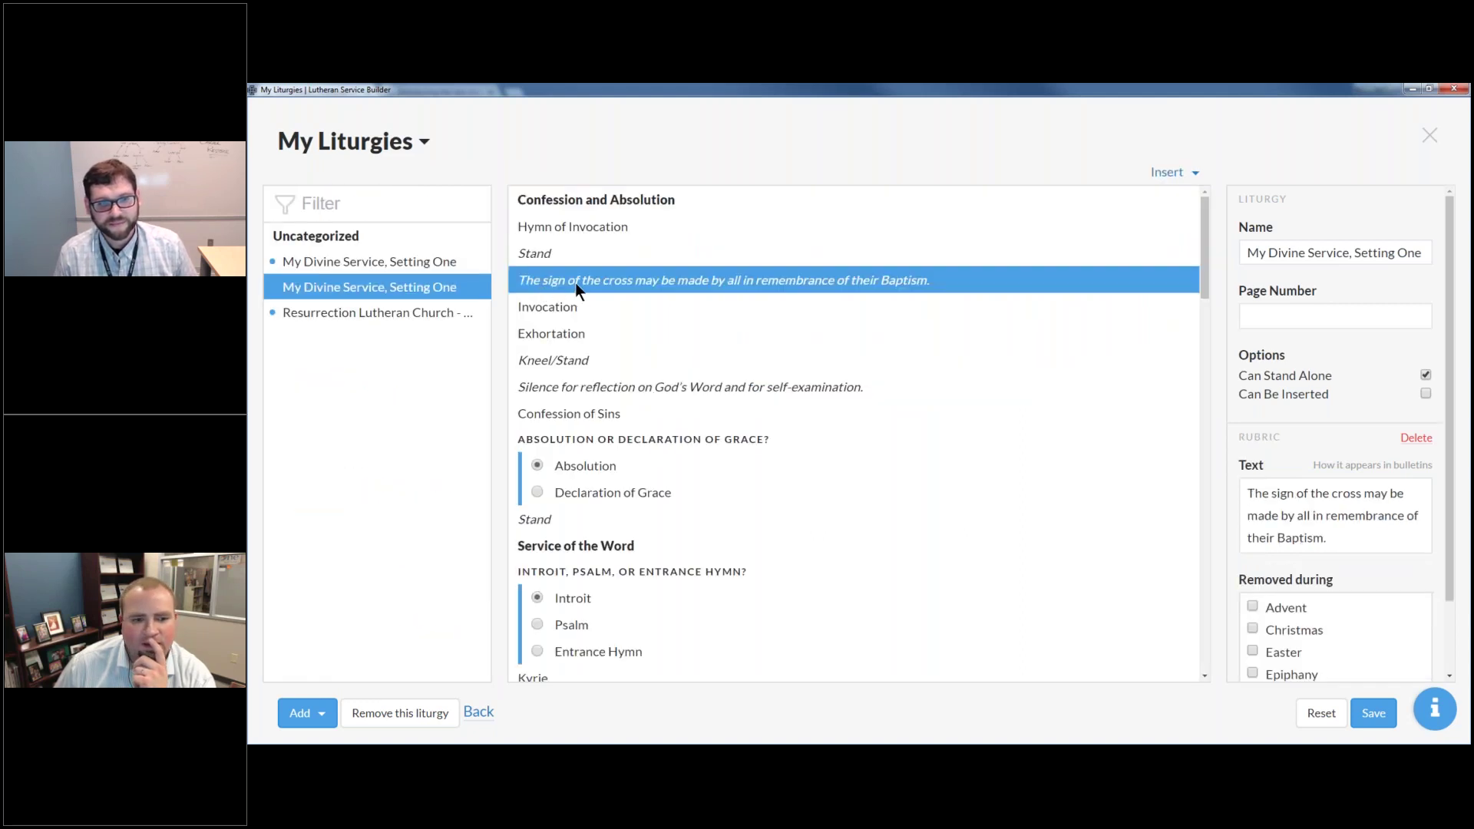
right_click(576, 287)
click(577, 280)
double_click(581, 280)
key(Escape)
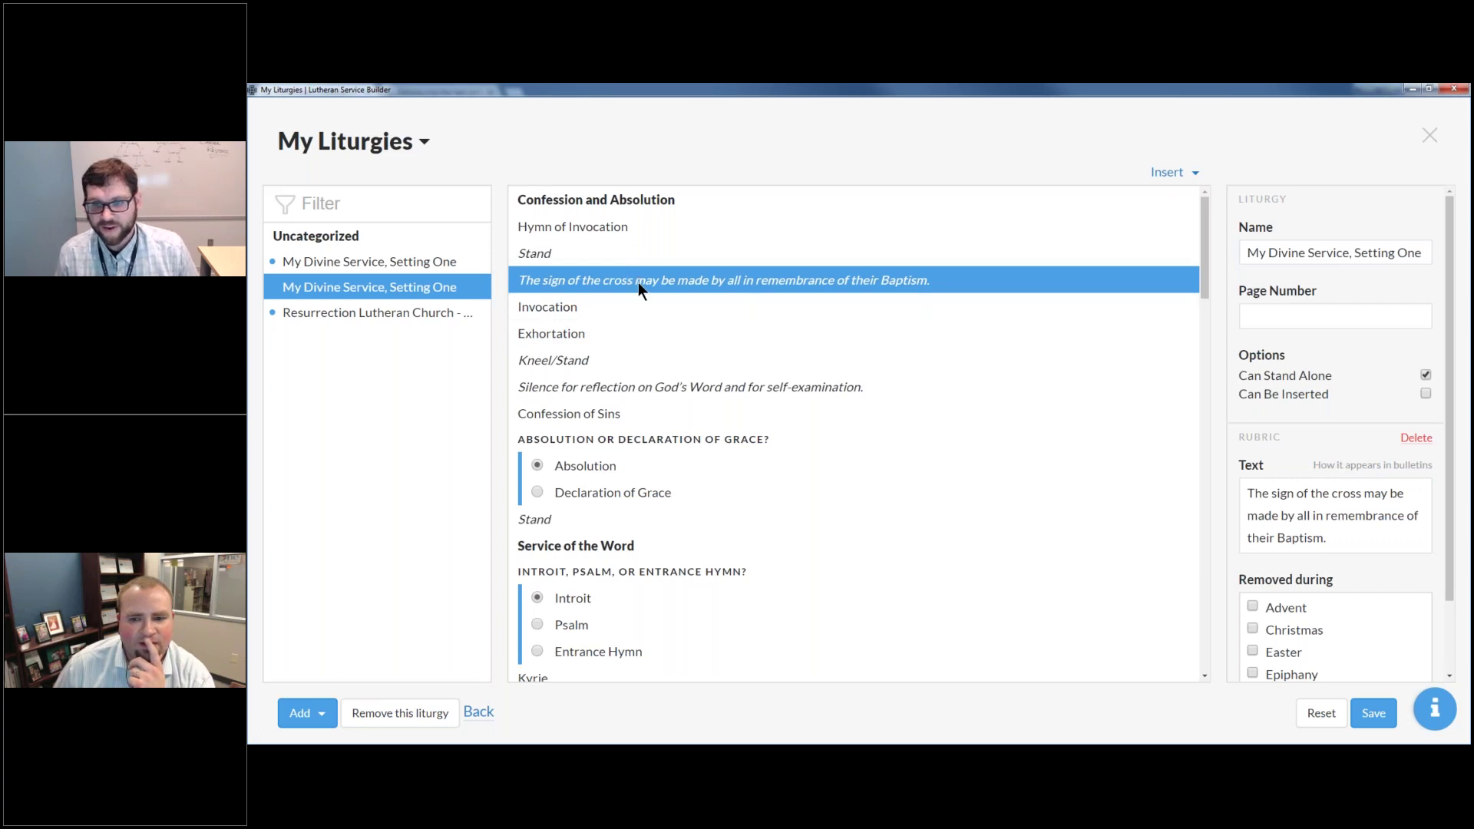
scroll(1340, 445, down, 1)
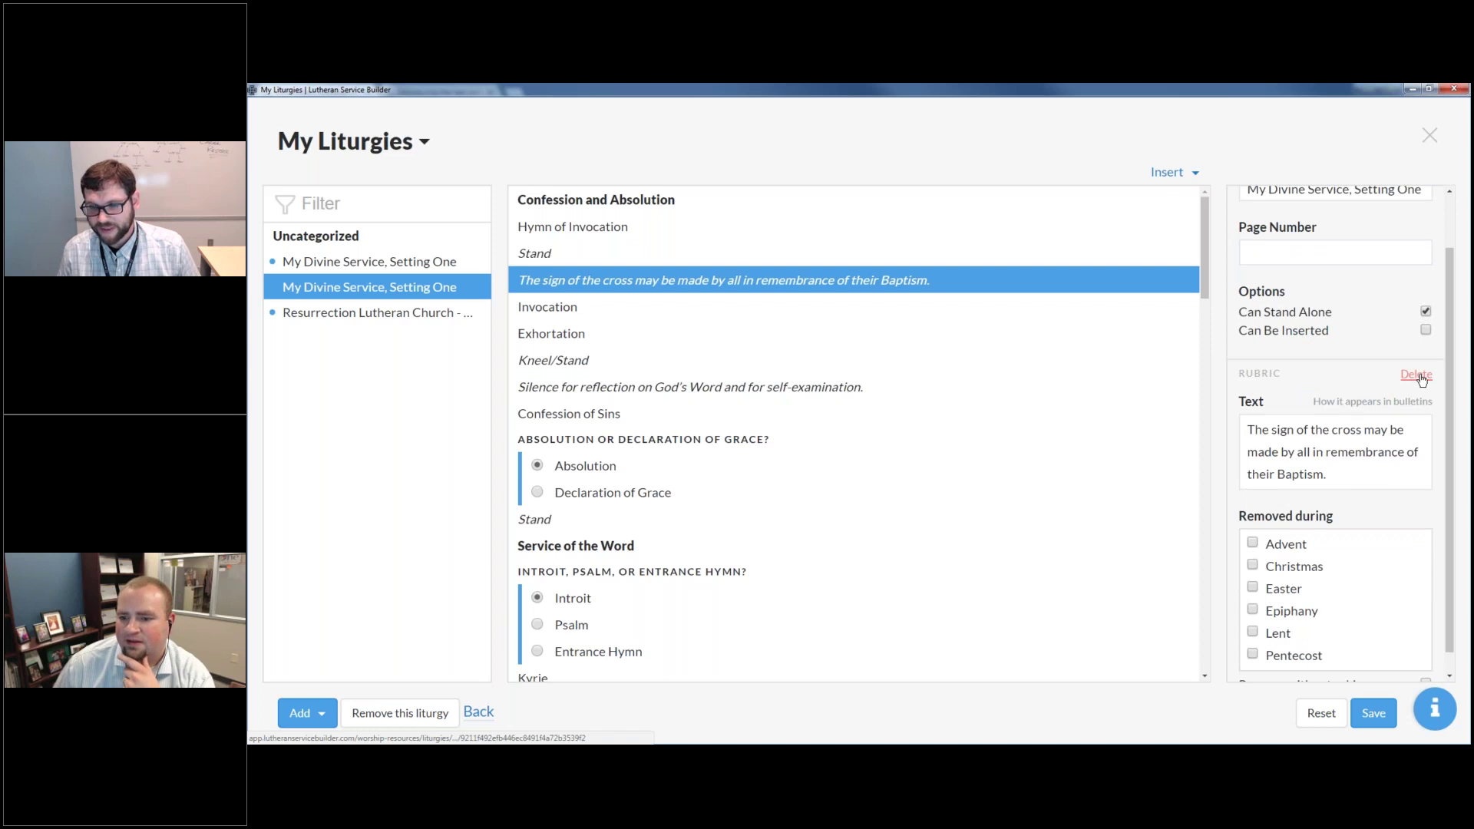
scroll(1420, 374, down, 1)
scroll(1407, 463, up, 2)
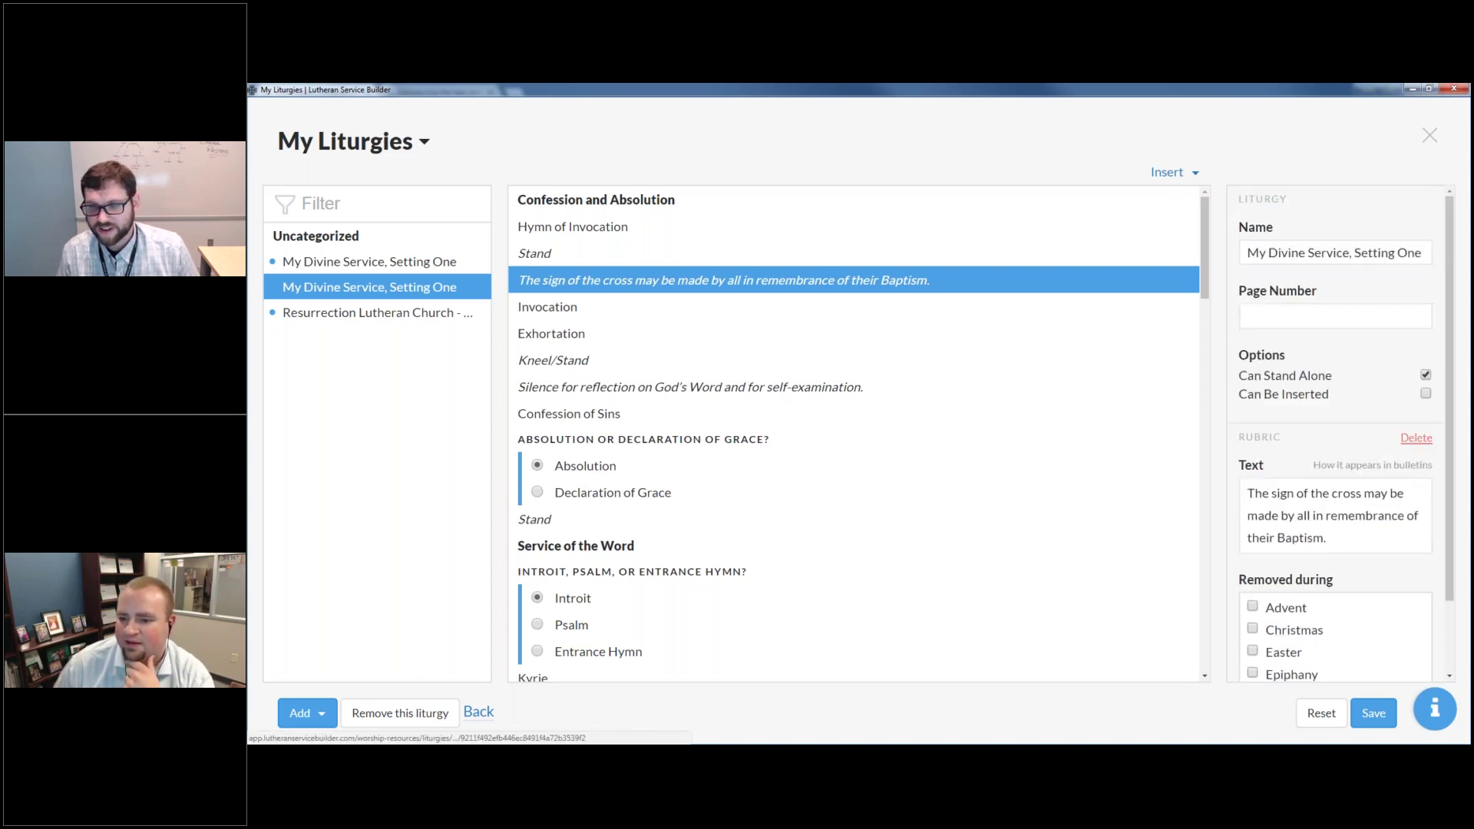
click(1416, 436)
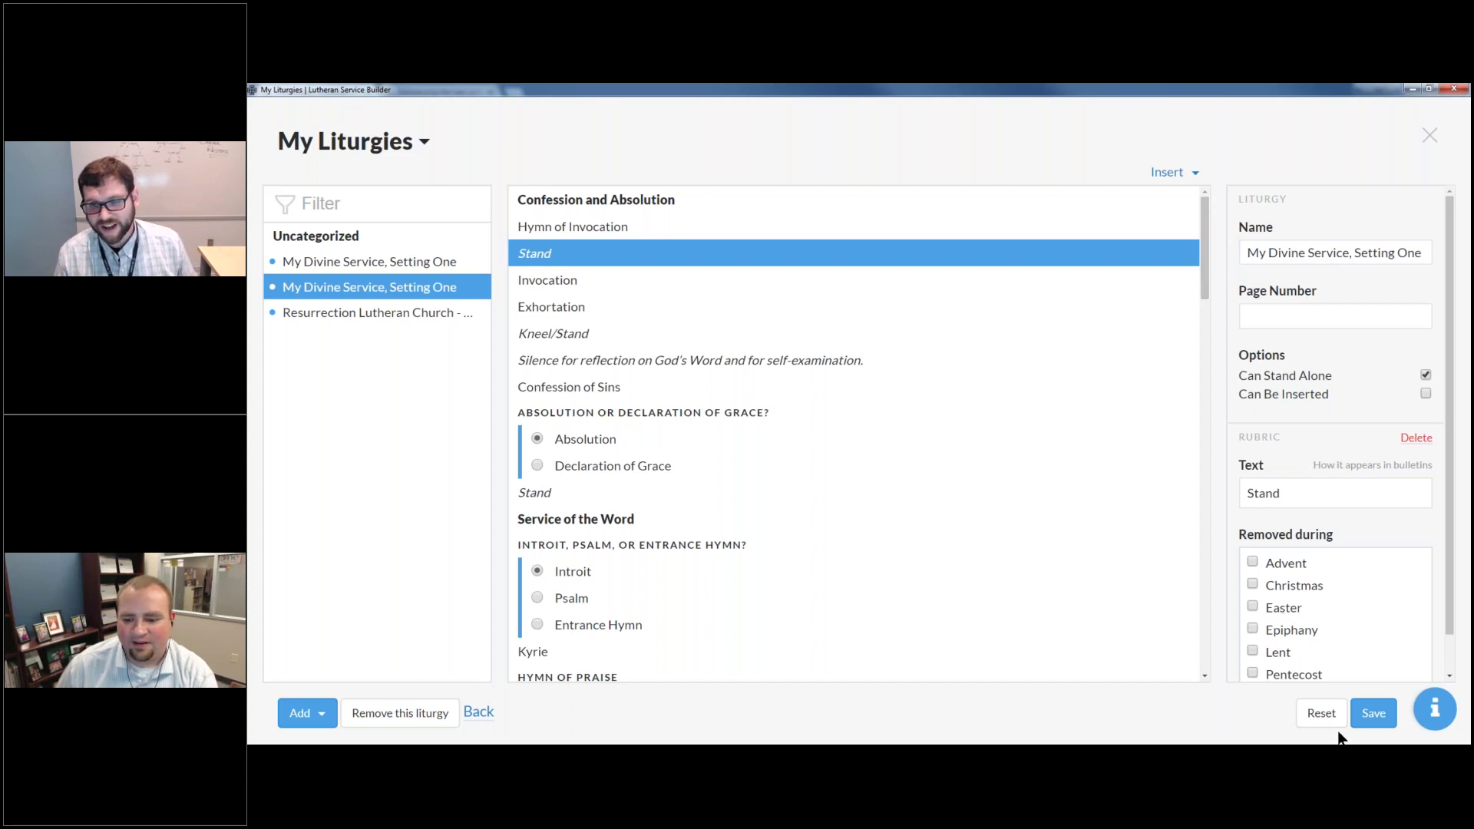
click(1318, 713)
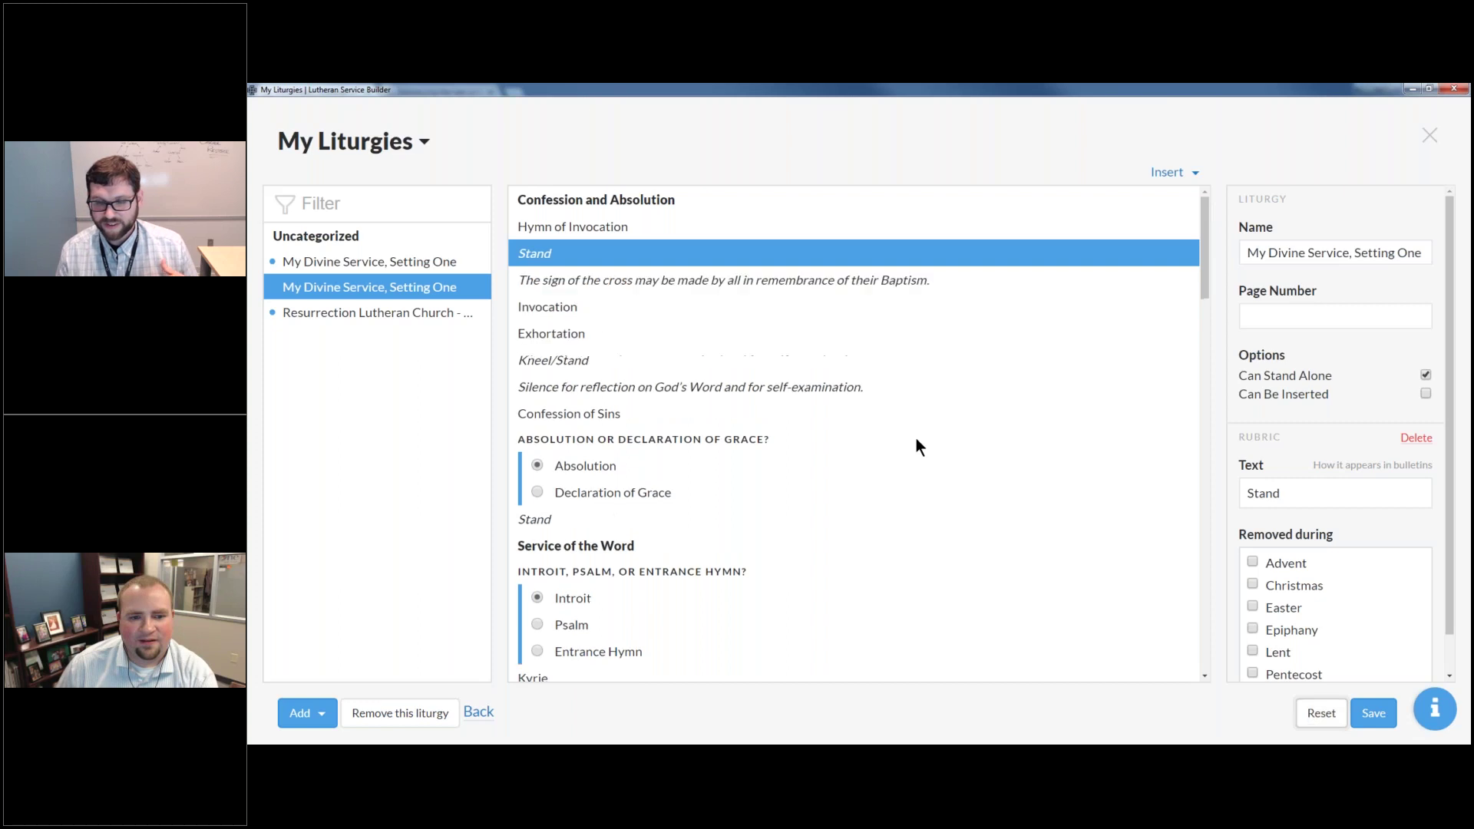
Step: Examine the sign-of-the-cross rubric's text and seasonal "Removed during" options, comparing them with those of the Stand rubric above it
click(834, 278)
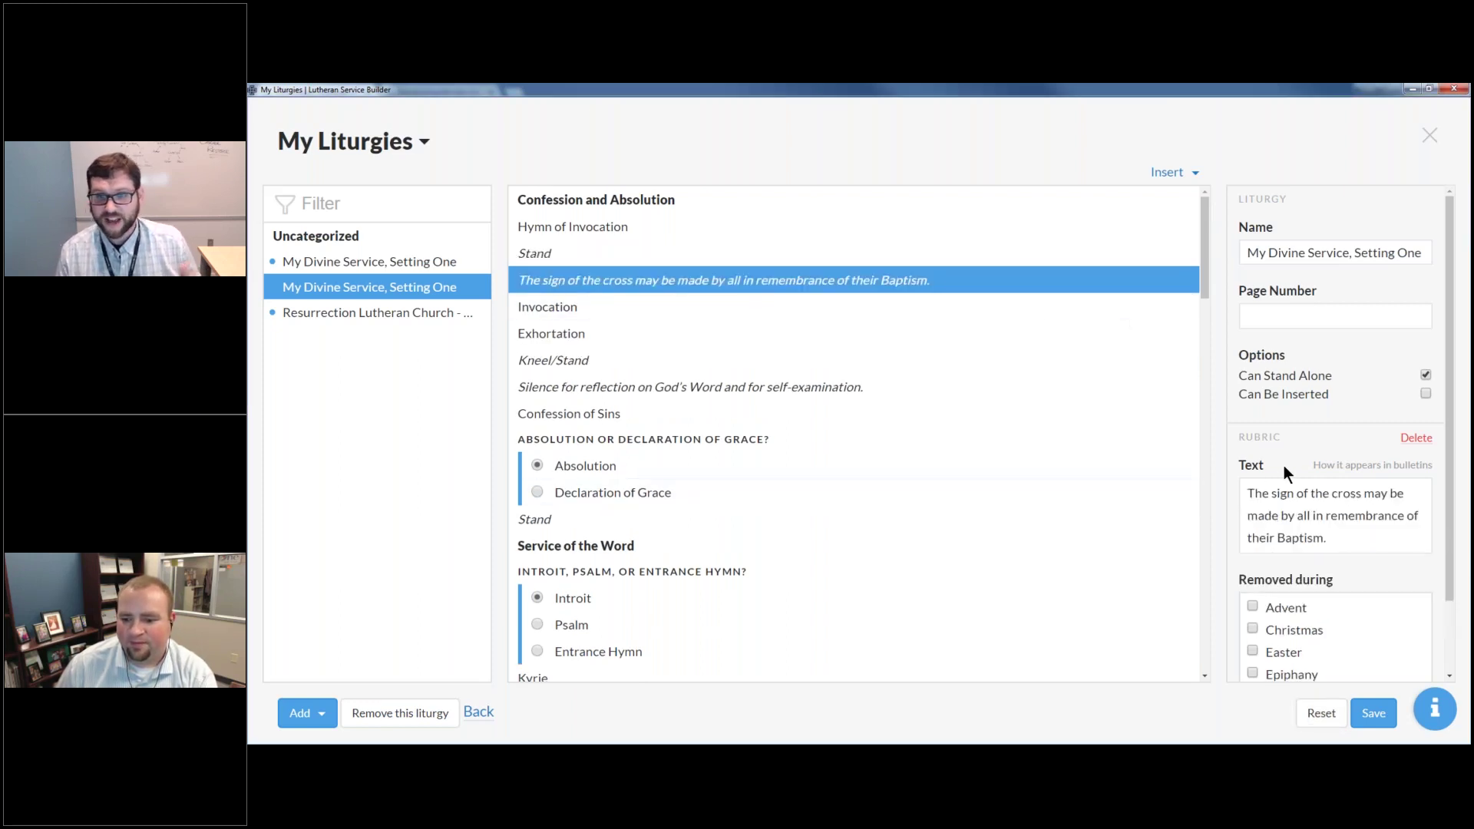
scroll(1283, 467, down, 1)
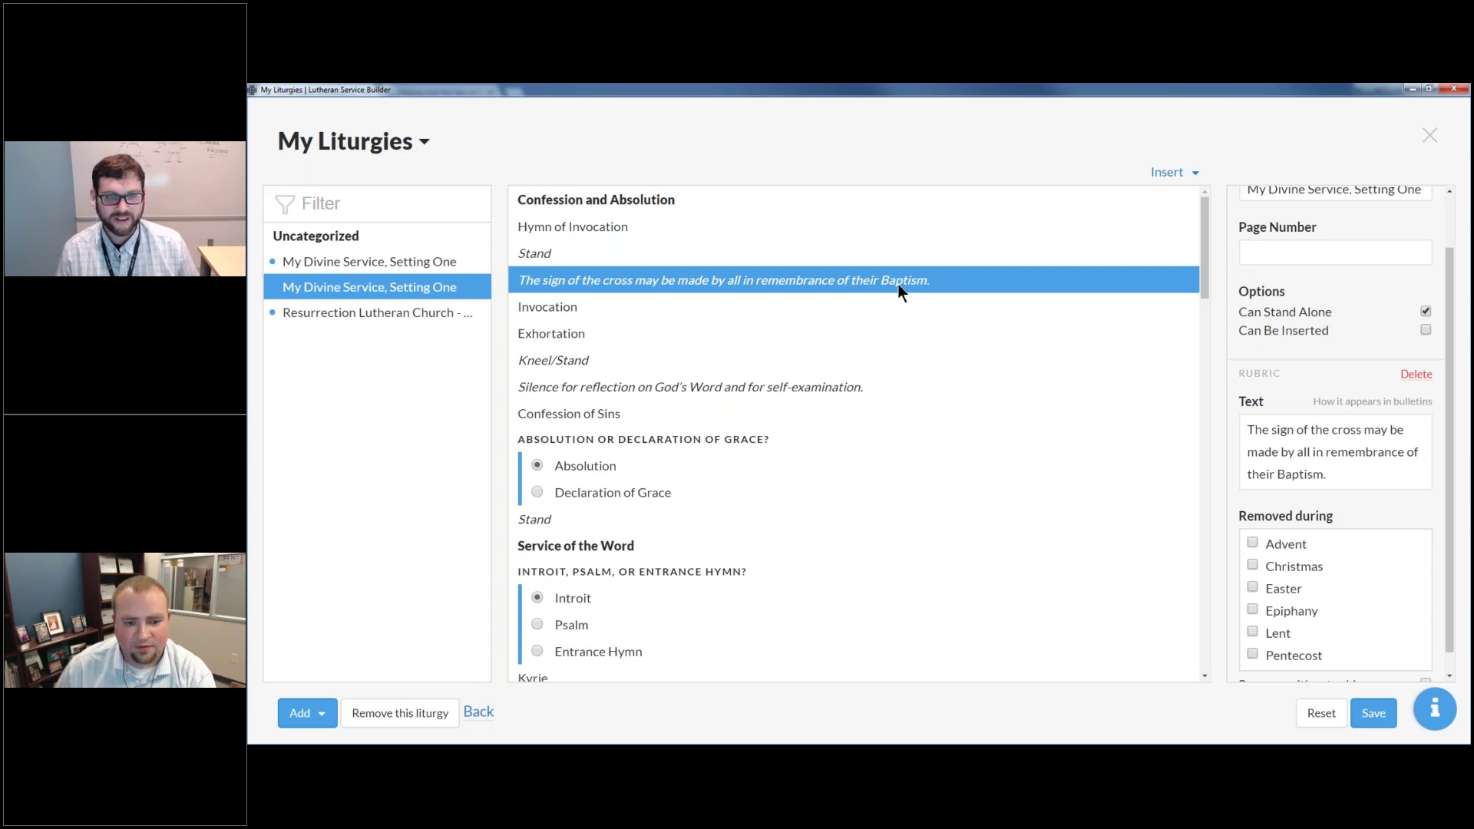
scroll(896, 283, down, 3)
scroll(897, 284, up, 3)
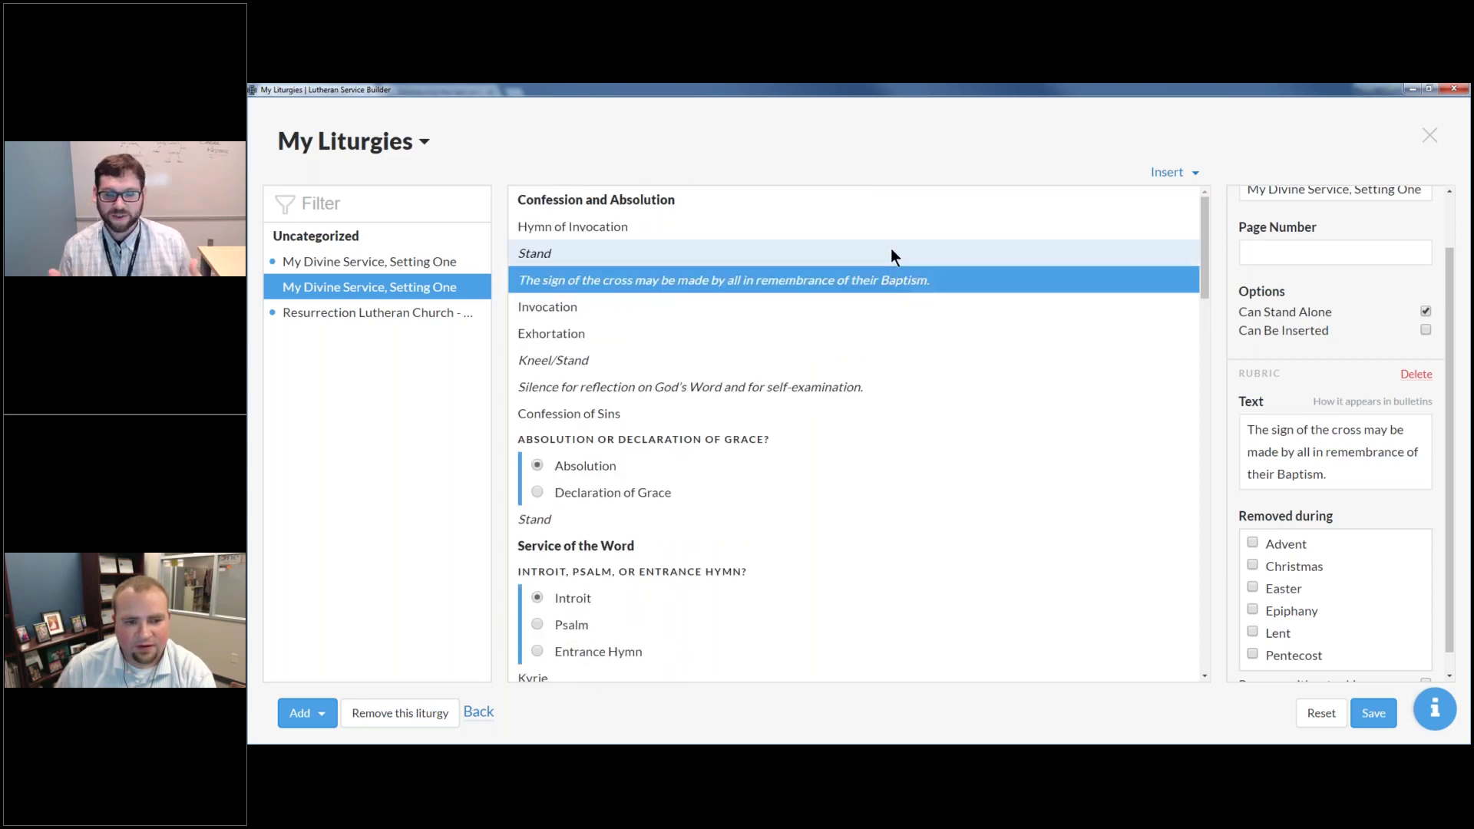
click(890, 248)
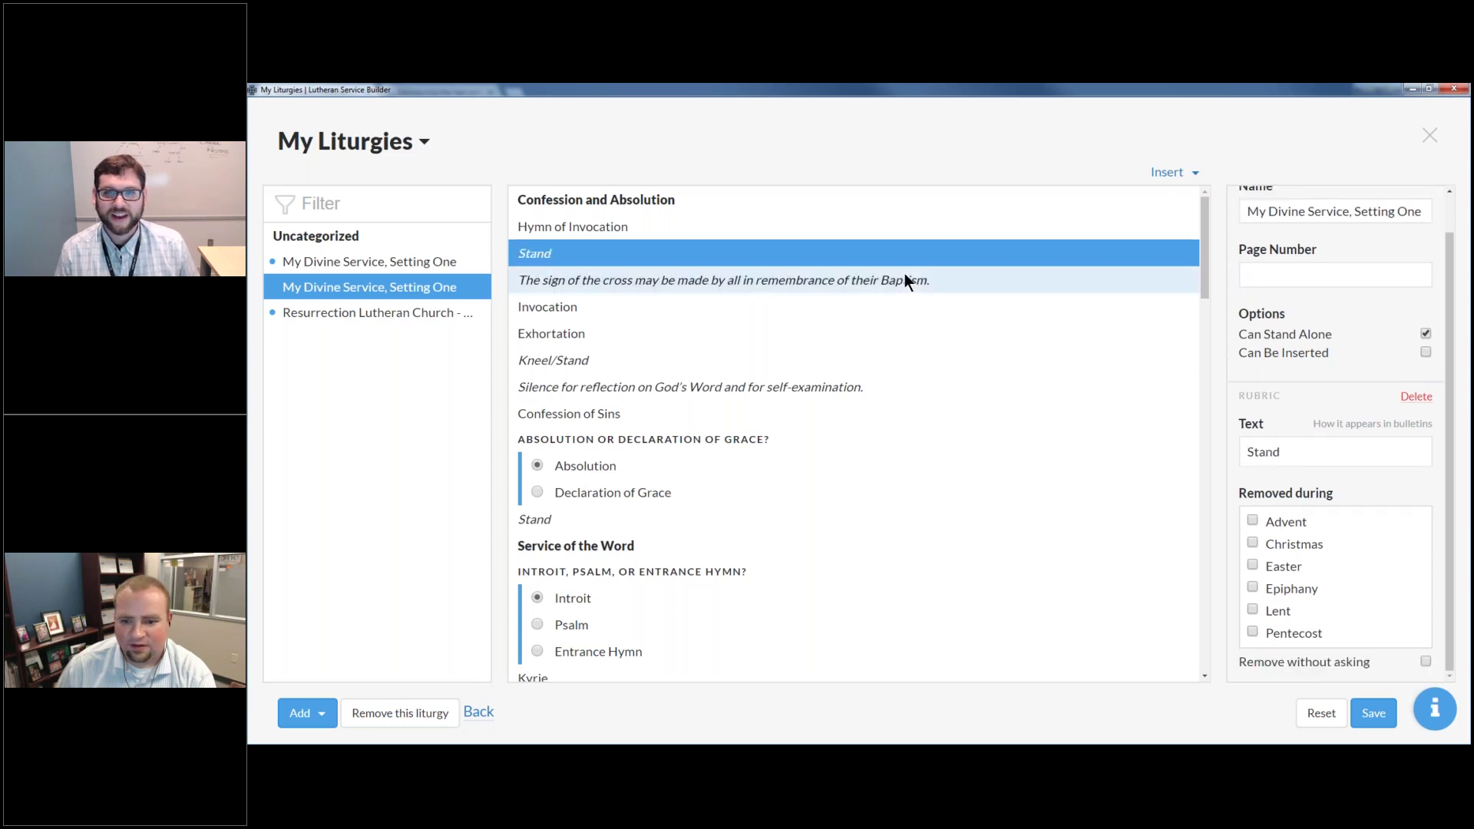
click(881, 280)
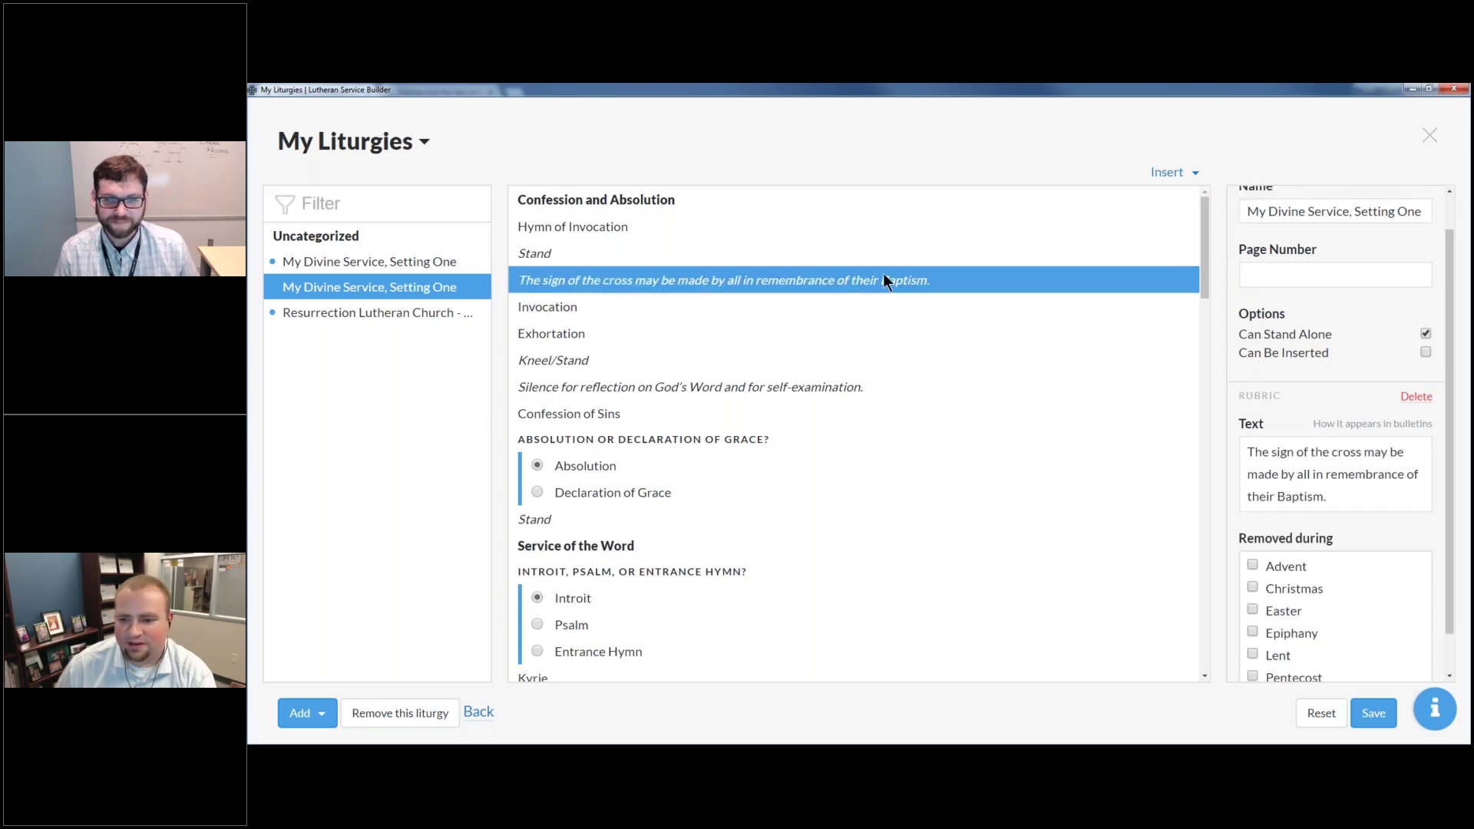
drag(1452, 390, 1453, 459)
scroll(1453, 453, up, 2)
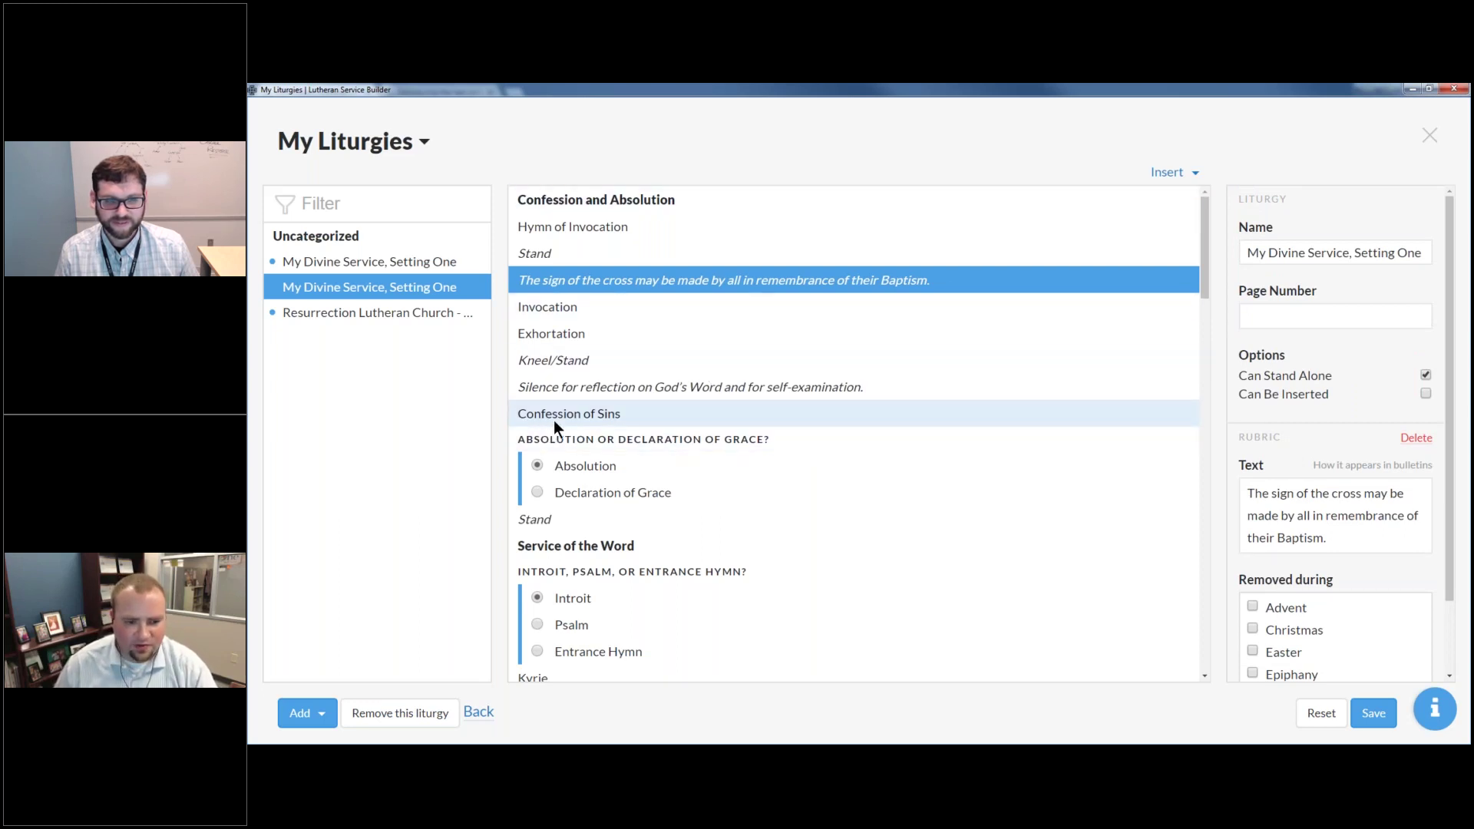
Step: In the Confession of Sins text, put the closing "Amen." on its own line below a blank line
click(600, 404)
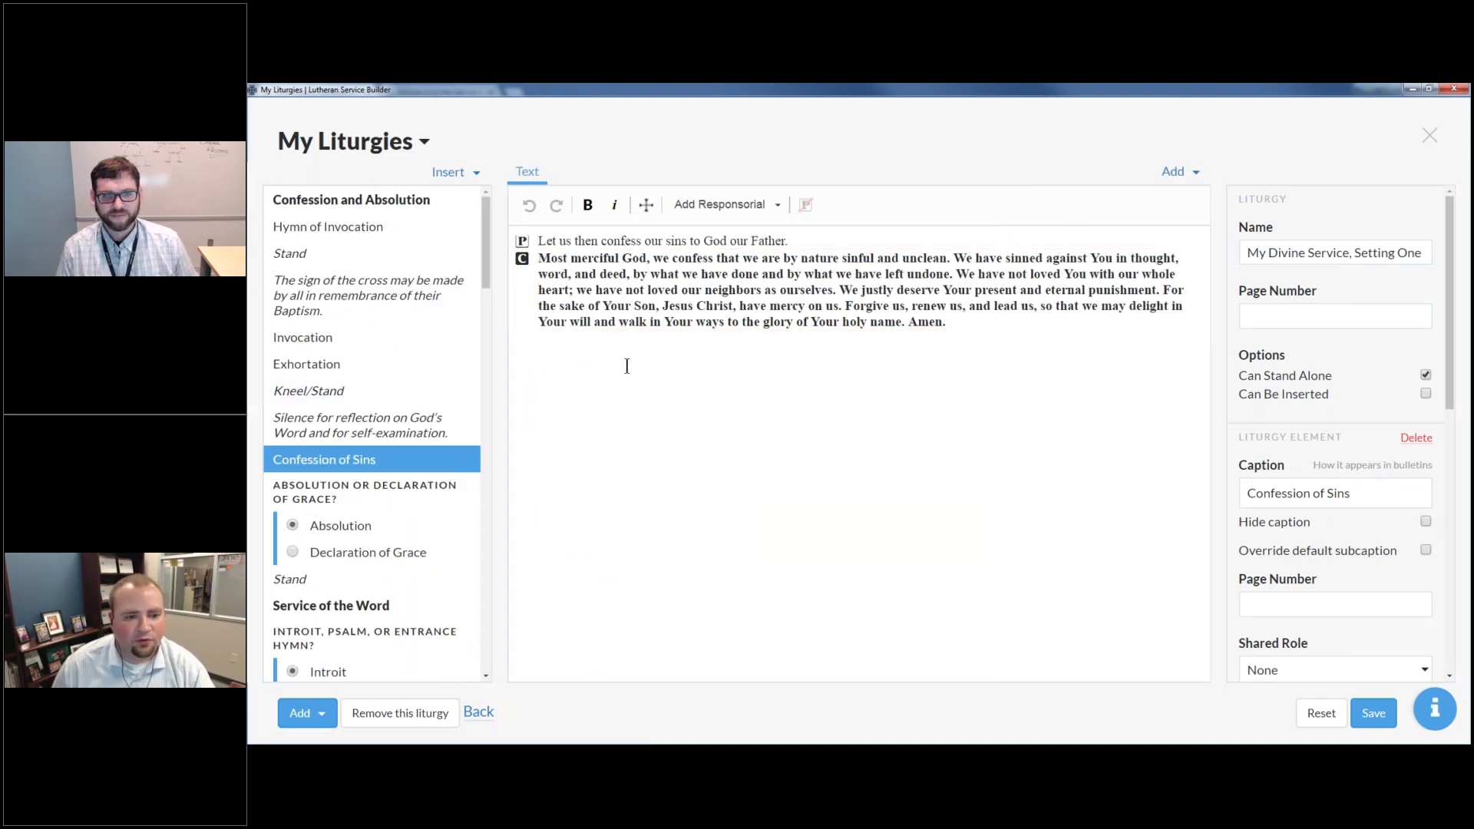
click(627, 305)
click(650, 240)
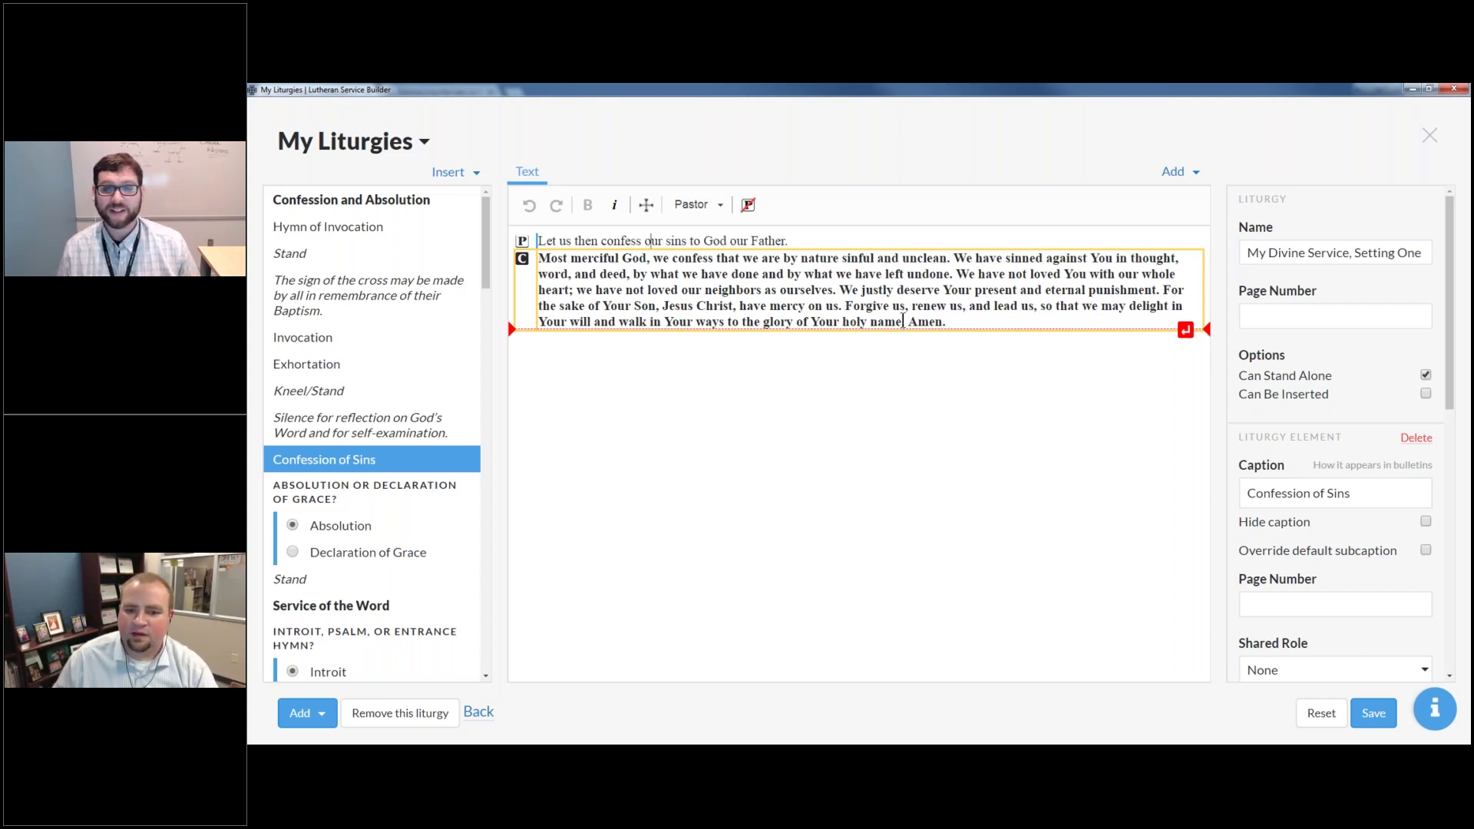
click(1171, 477)
key(Return)
key(Return)
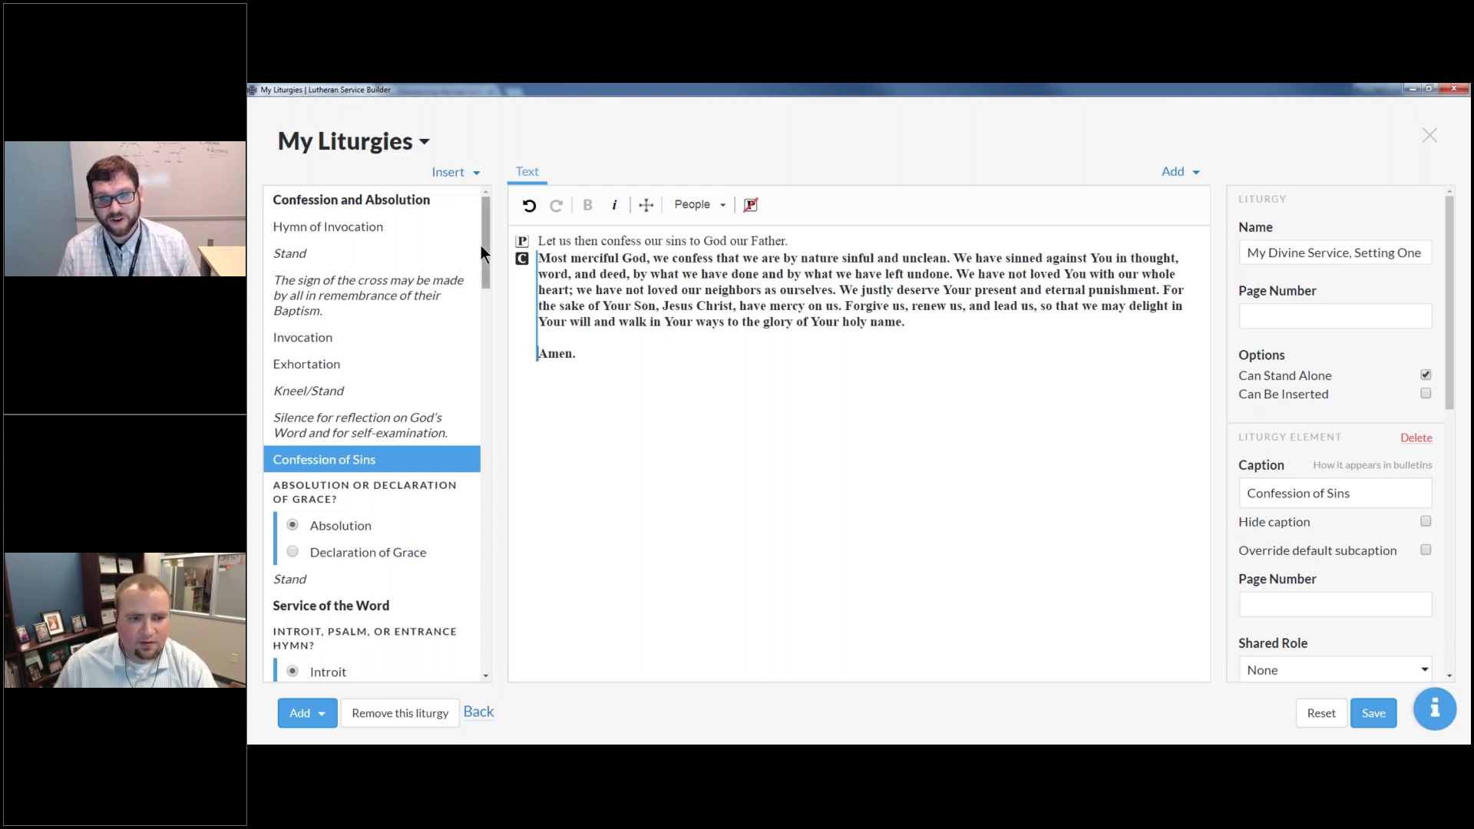
Step: Review the rest of the outline and the "Meditations before the Lord's Supper" text, placing the cursor after its second paragraph
drag(481, 245, 482, 558)
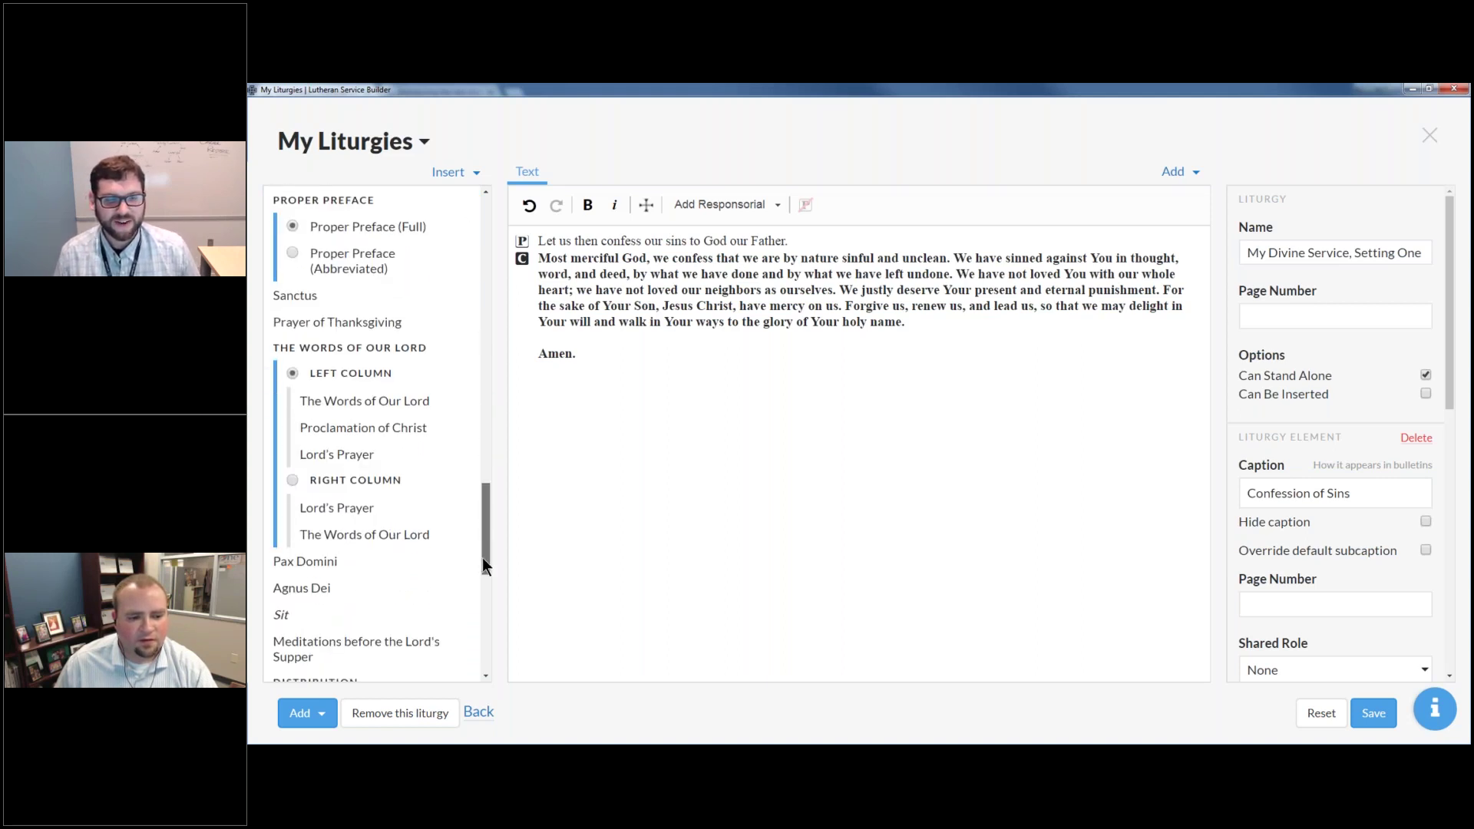
scroll(425, 600, down, 3)
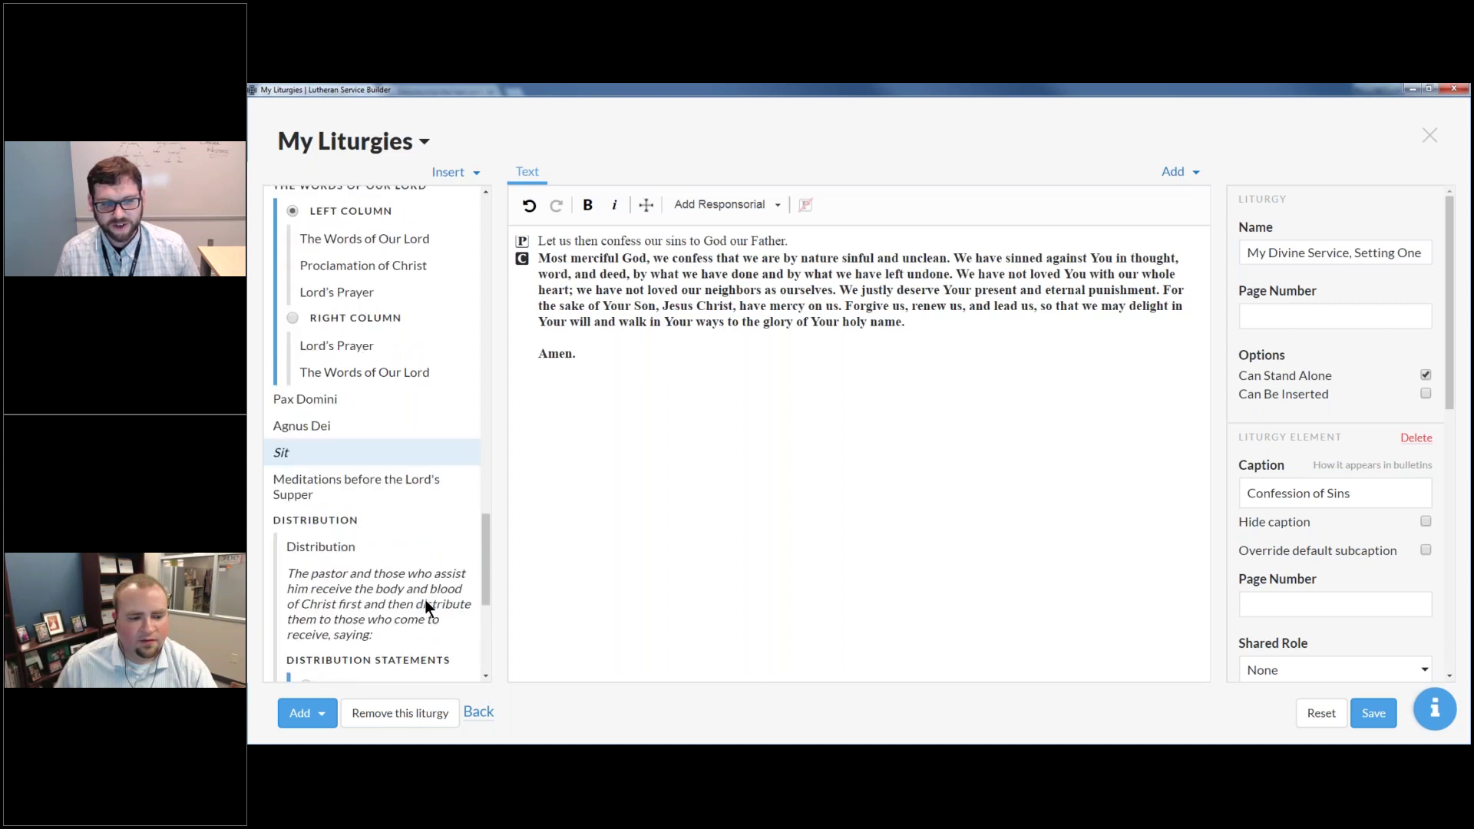
scroll(423, 600, down, 4)
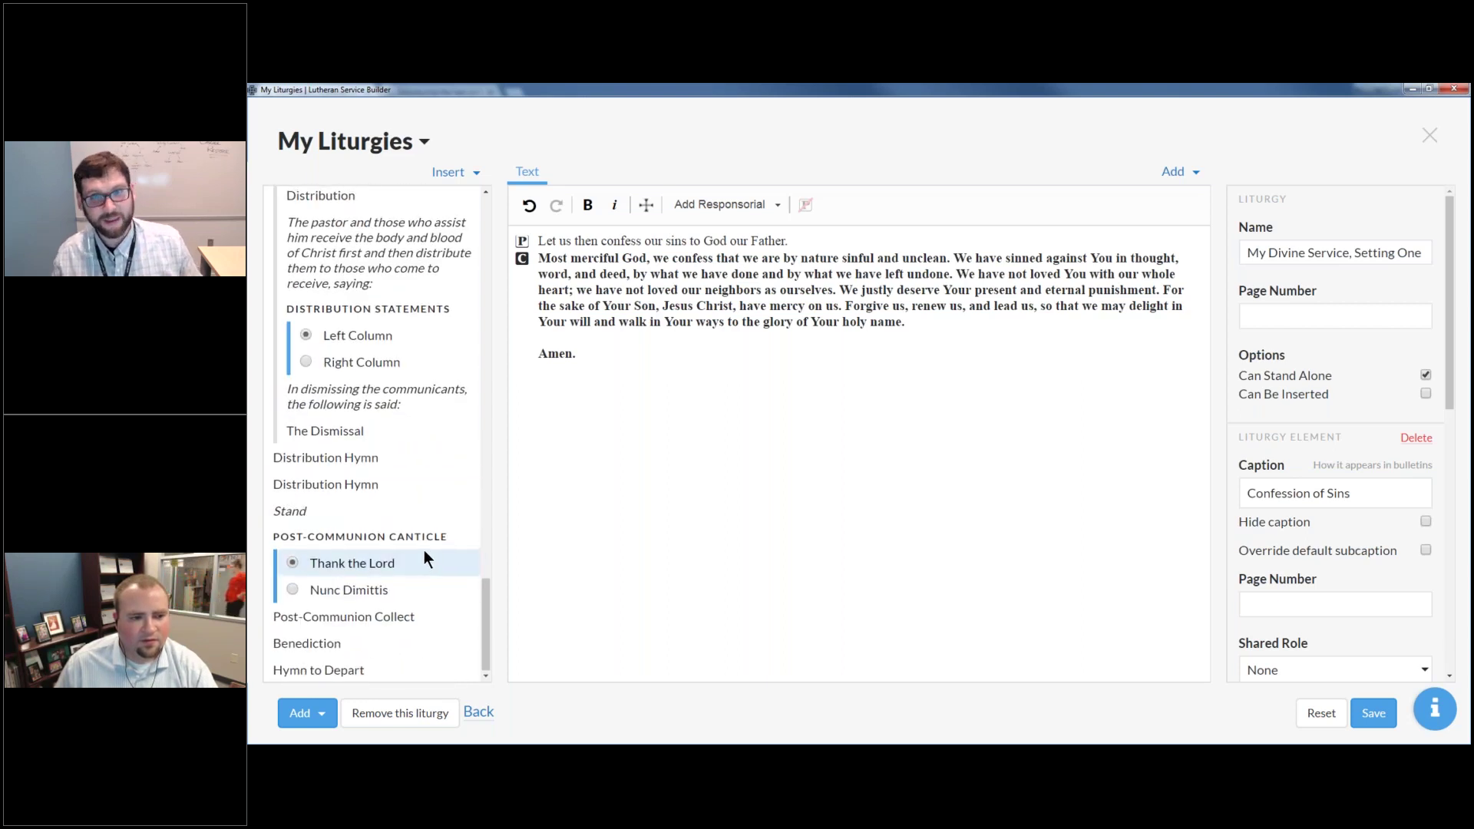
scroll(358, 314, up, 3)
click(357, 313)
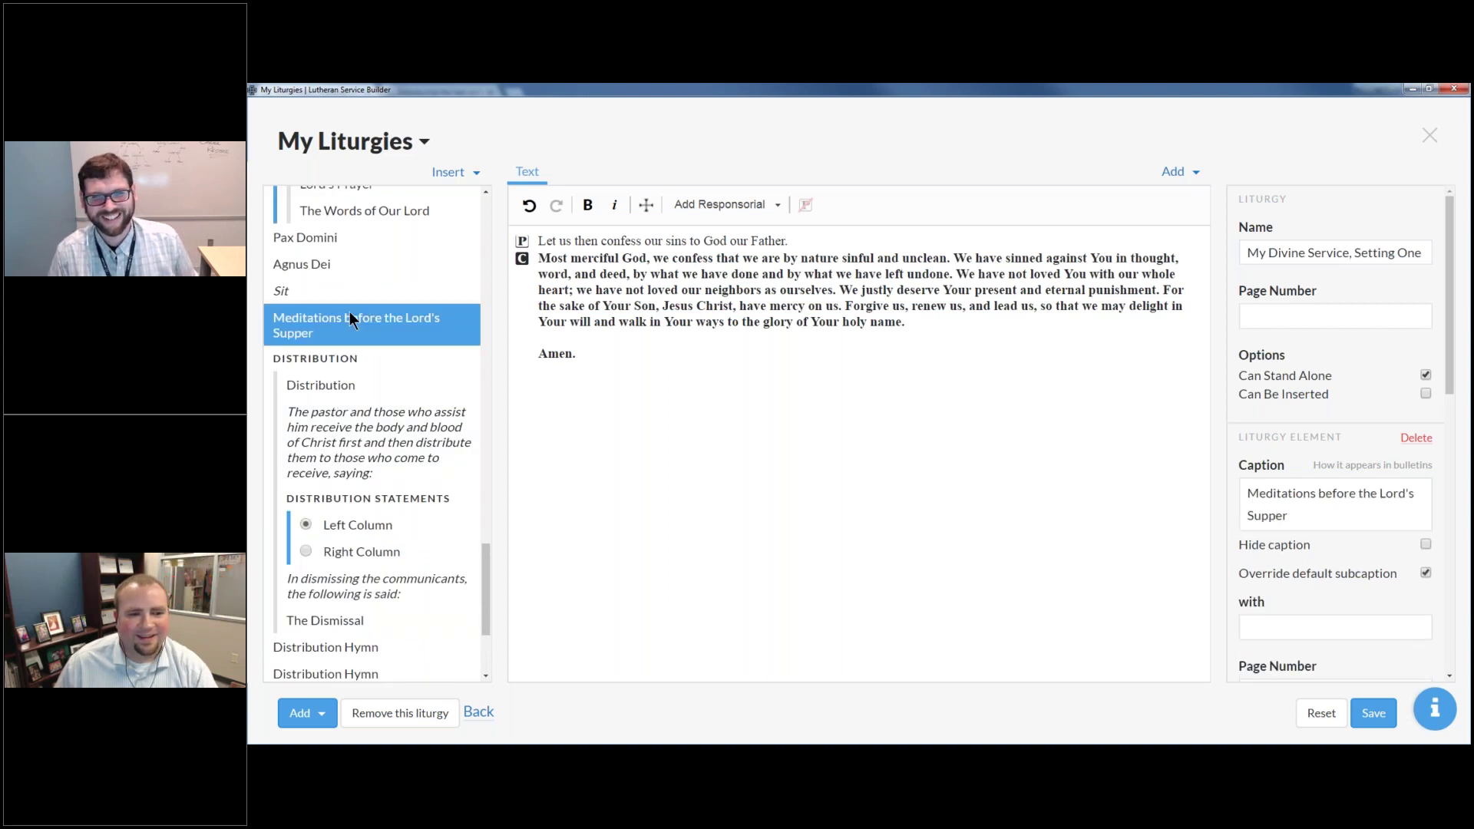
click(629, 333)
click(880, 379)
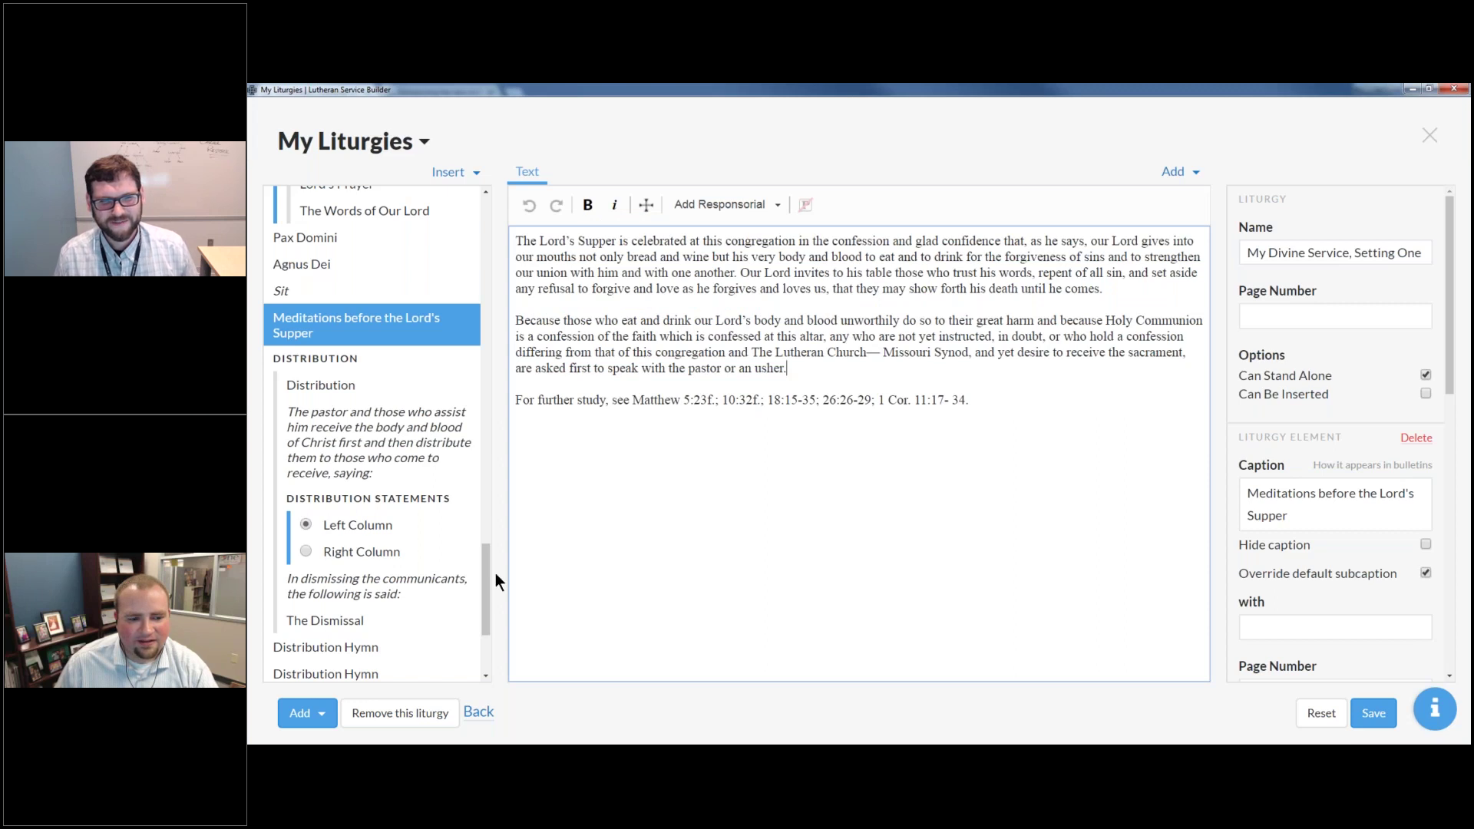
drag(486, 573, 495, 236)
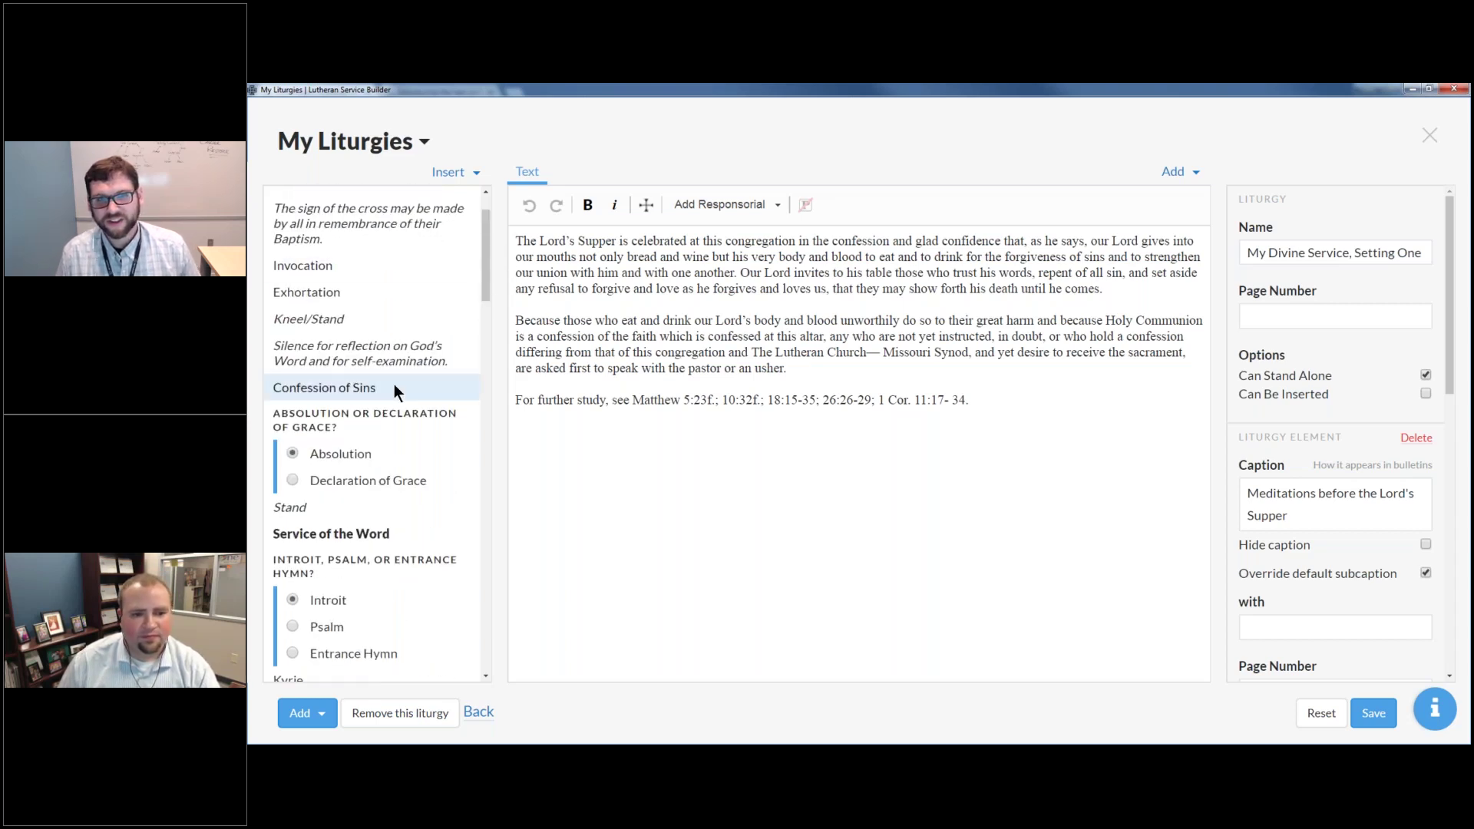
Step: Examine the Confession of Sins element's text and its properties, from caption and page number to seasonal removal, authors and copyrights
click(394, 385)
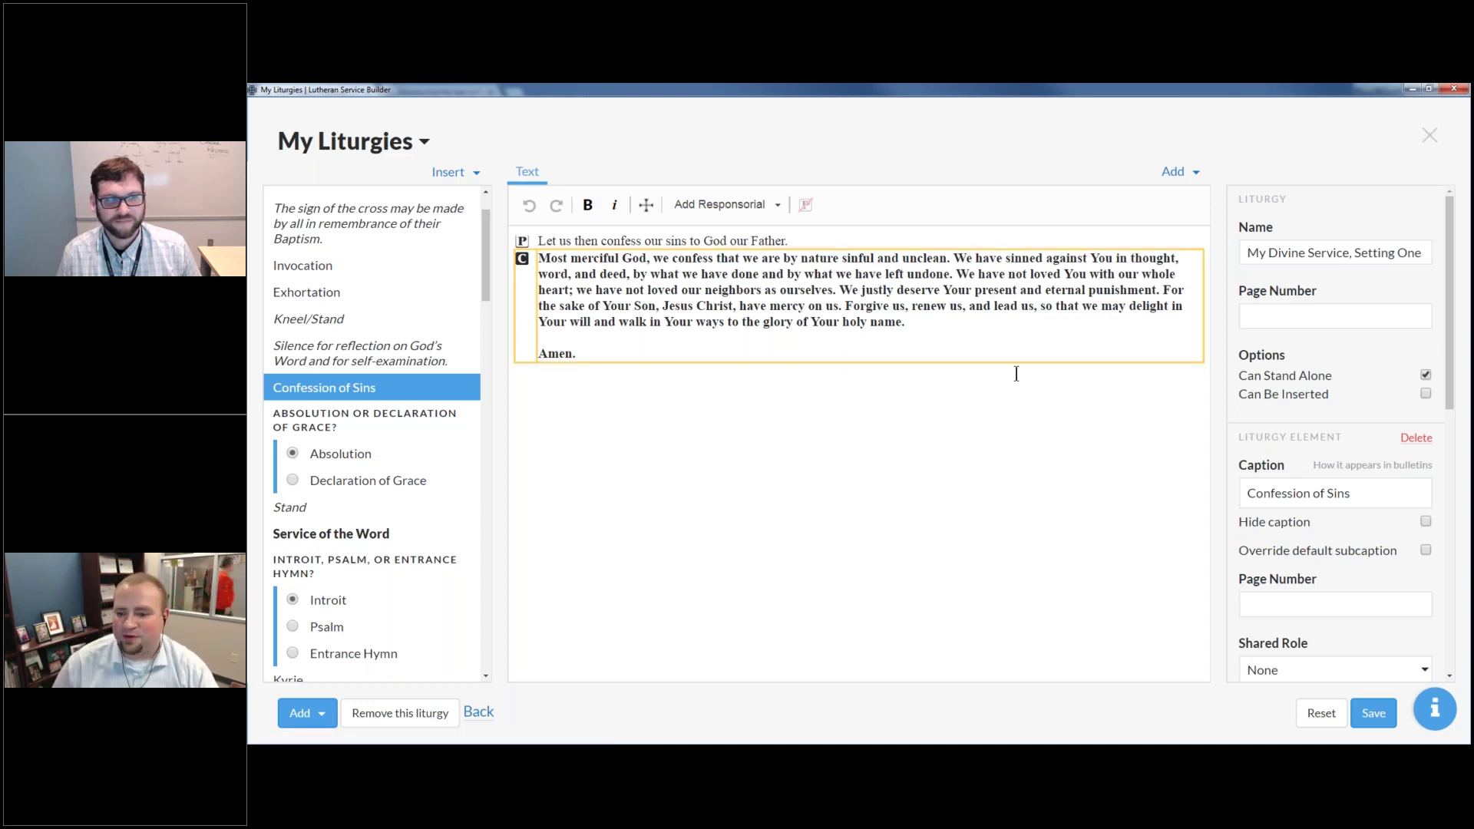
scroll(1274, 427, down, 6)
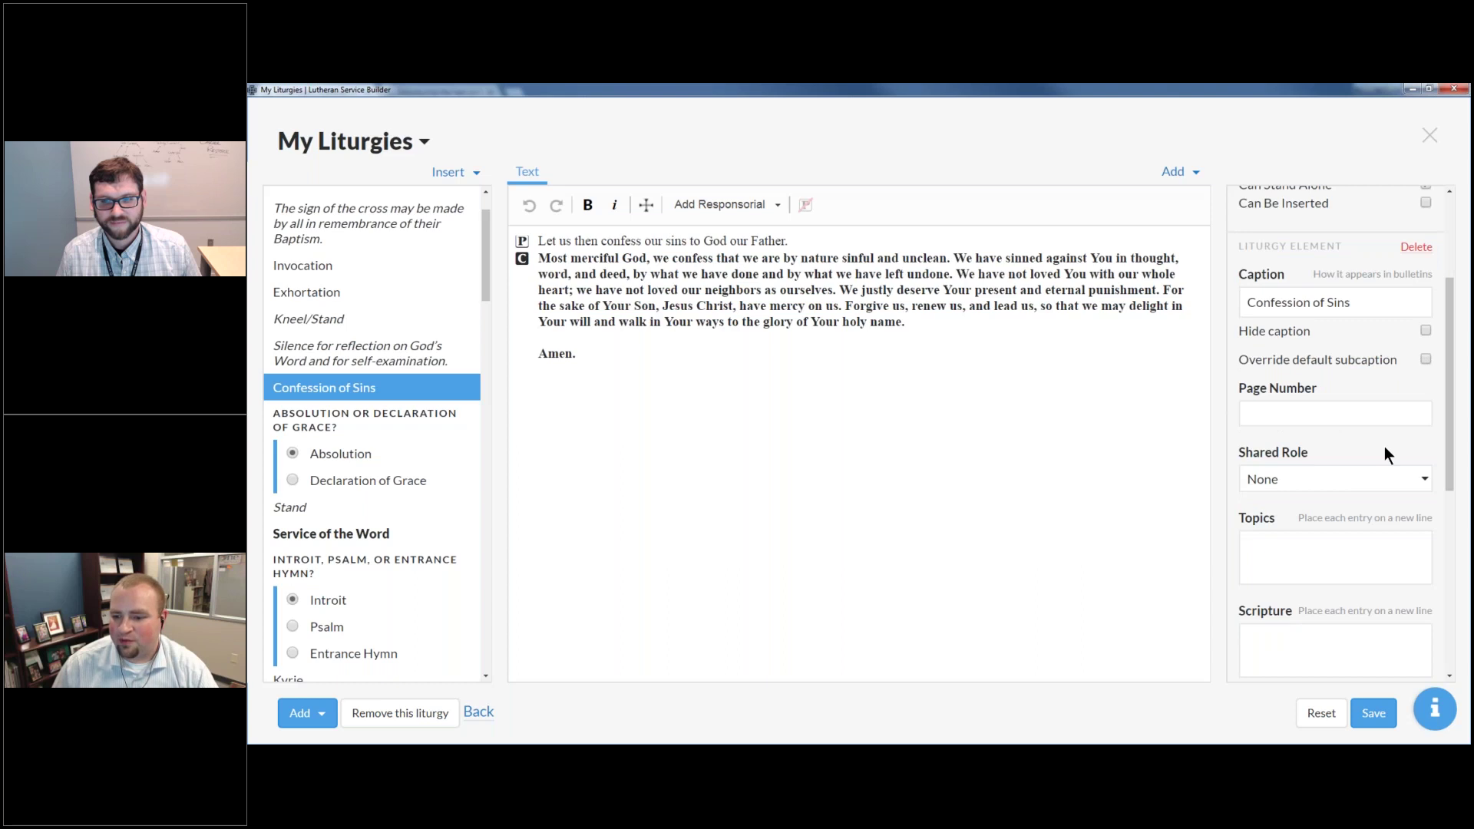
scroll(1394, 520, down, 4)
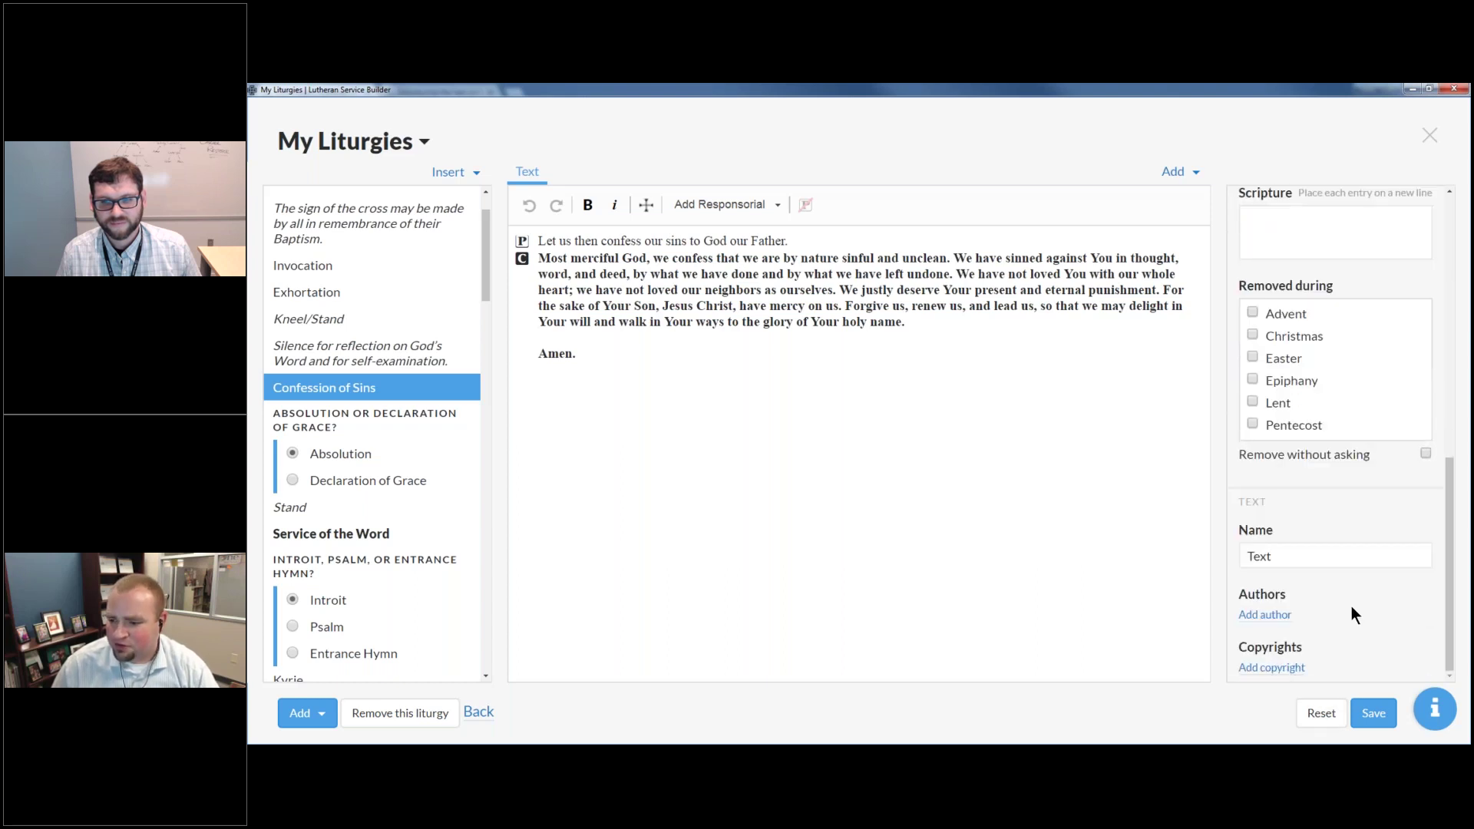
scroll(1343, 603, up, 6)
scroll(1325, 611, up, 4)
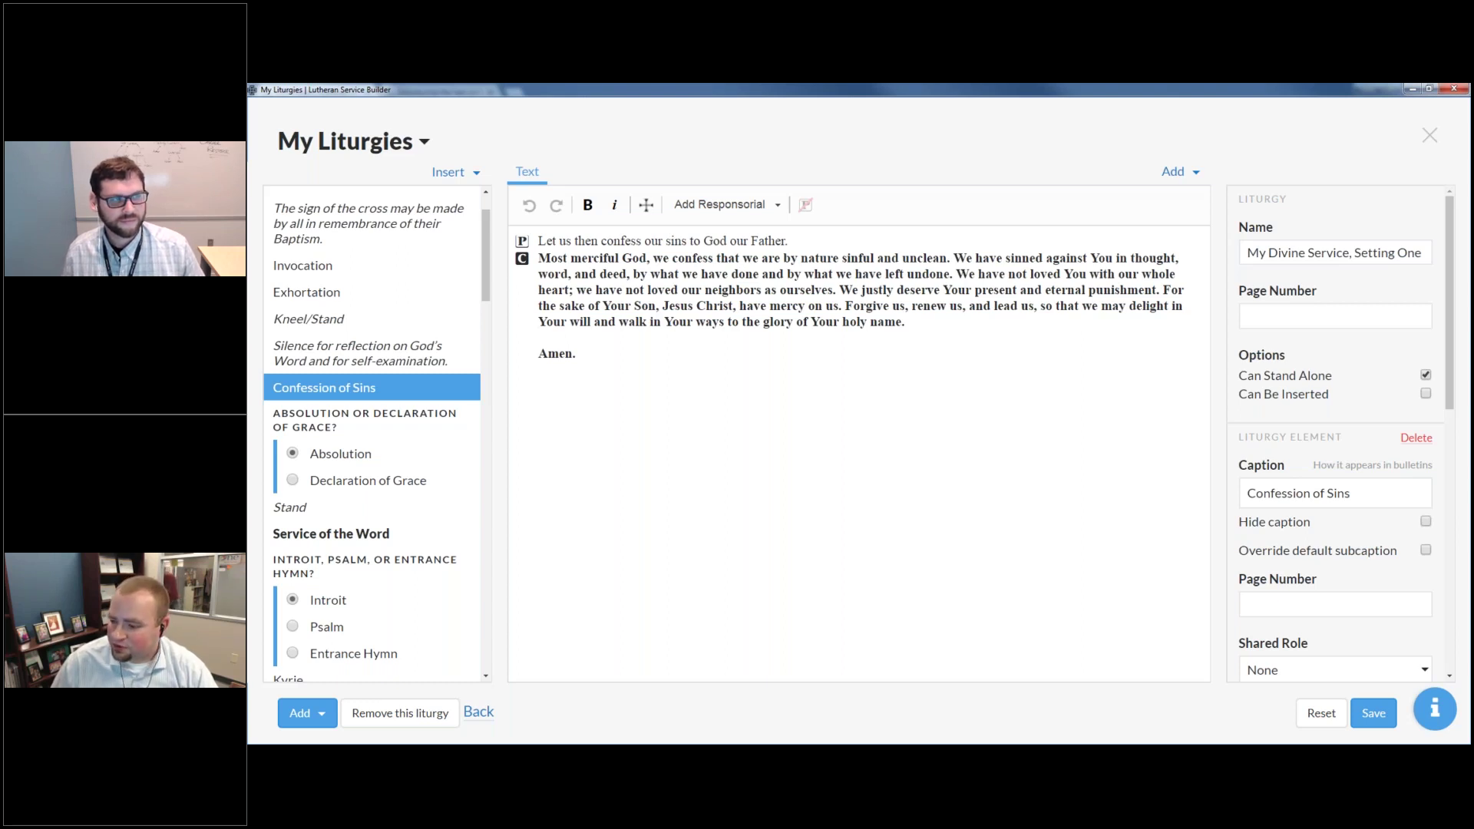
key(alt+Tab)
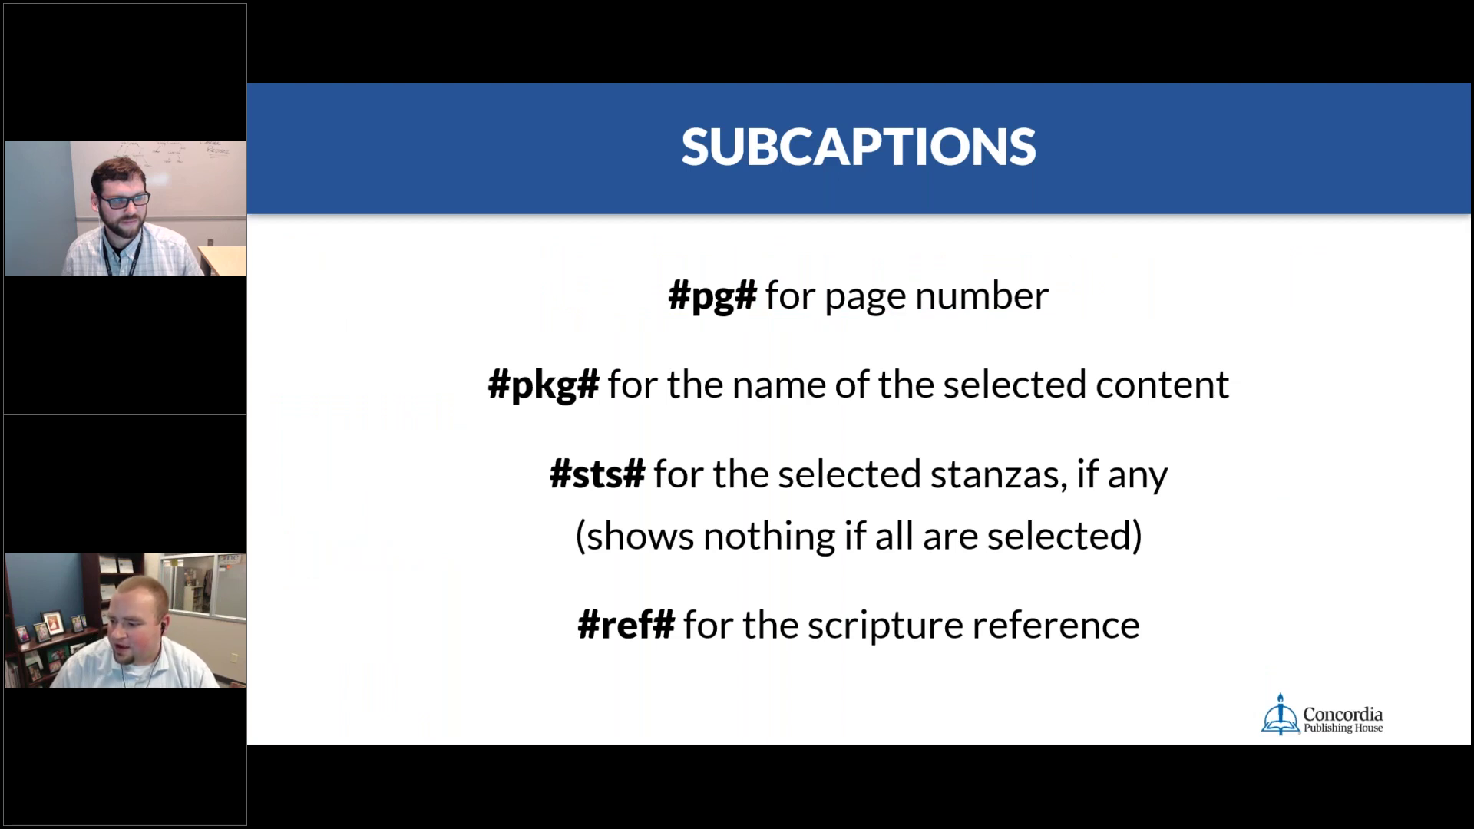
key(Right)
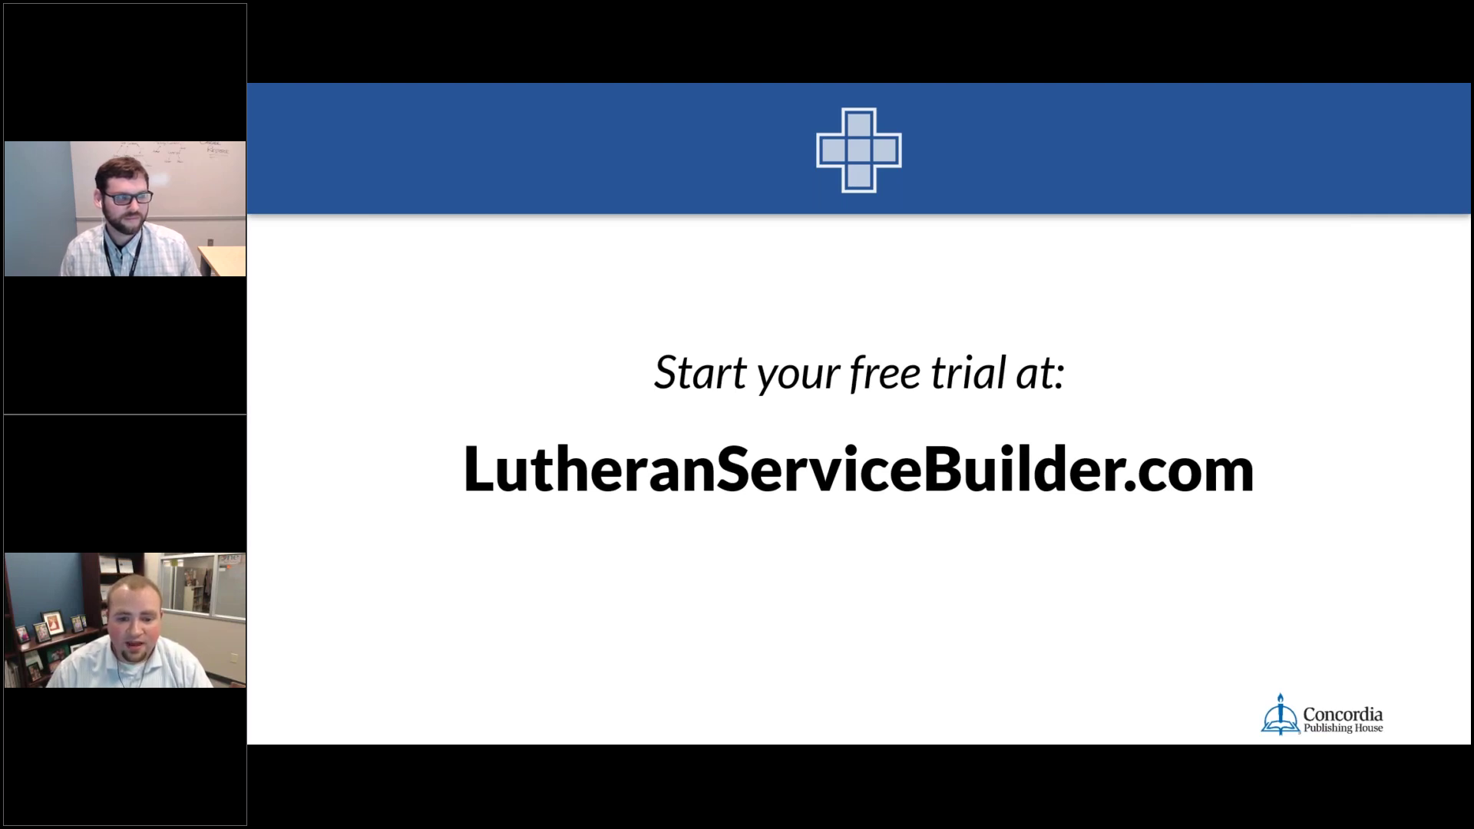
key(Right)
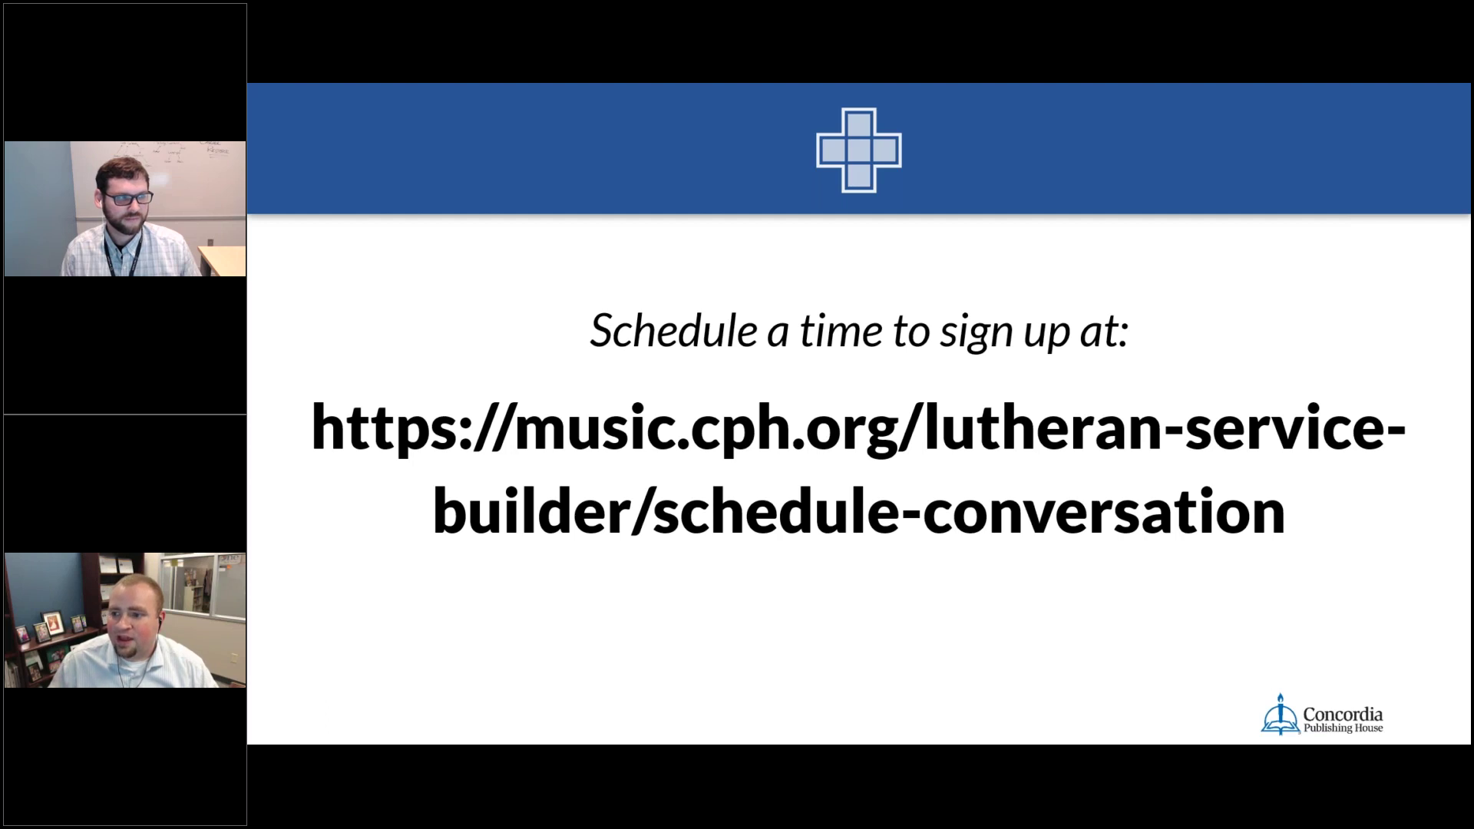
Step: Open the Lutheran Service Builder schedule-conversation page in the browser and view its booking form, placing the cursor in the email address field
click(859, 512)
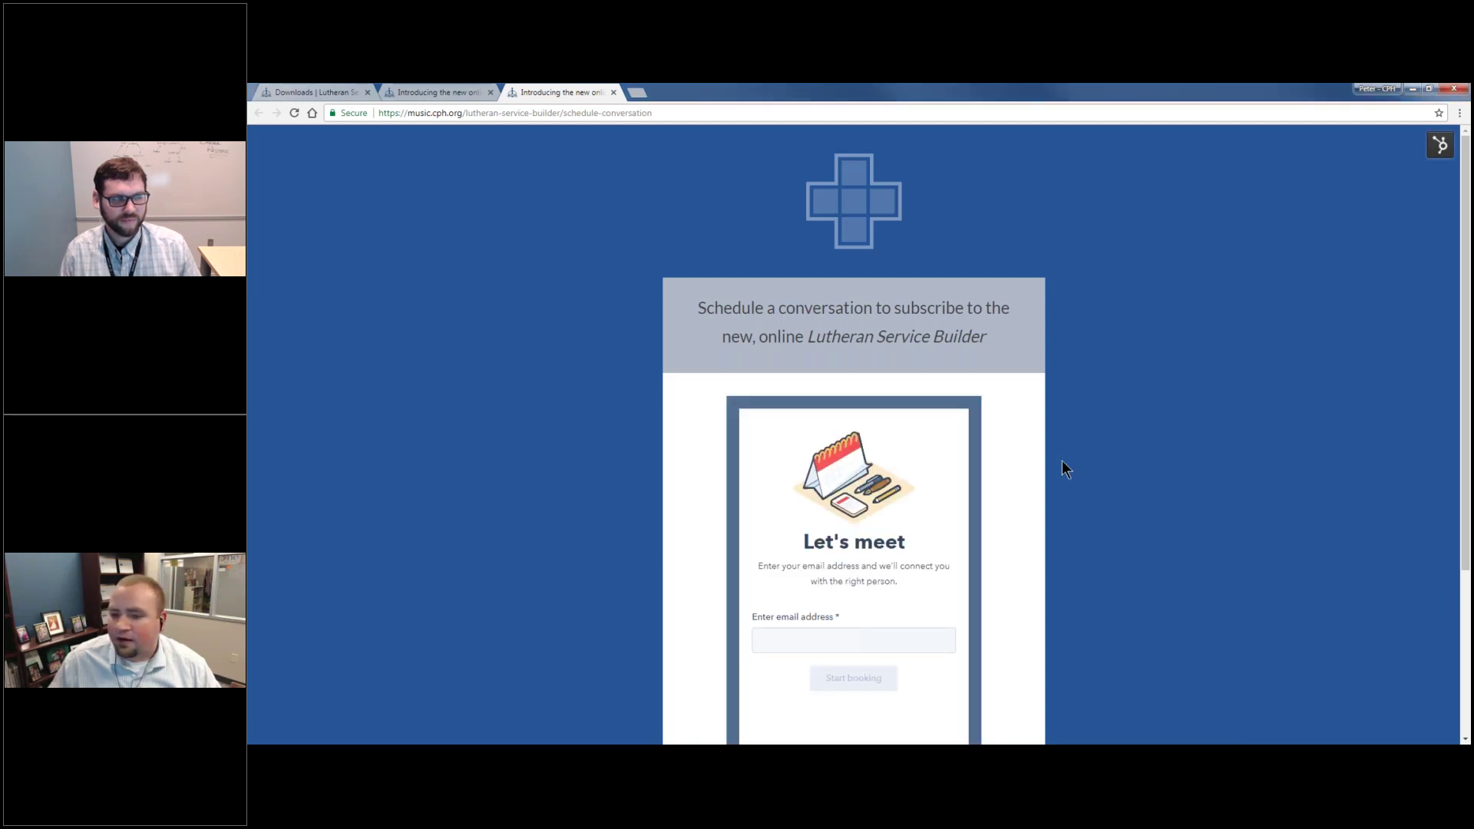
scroll(833, 331, down, 1)
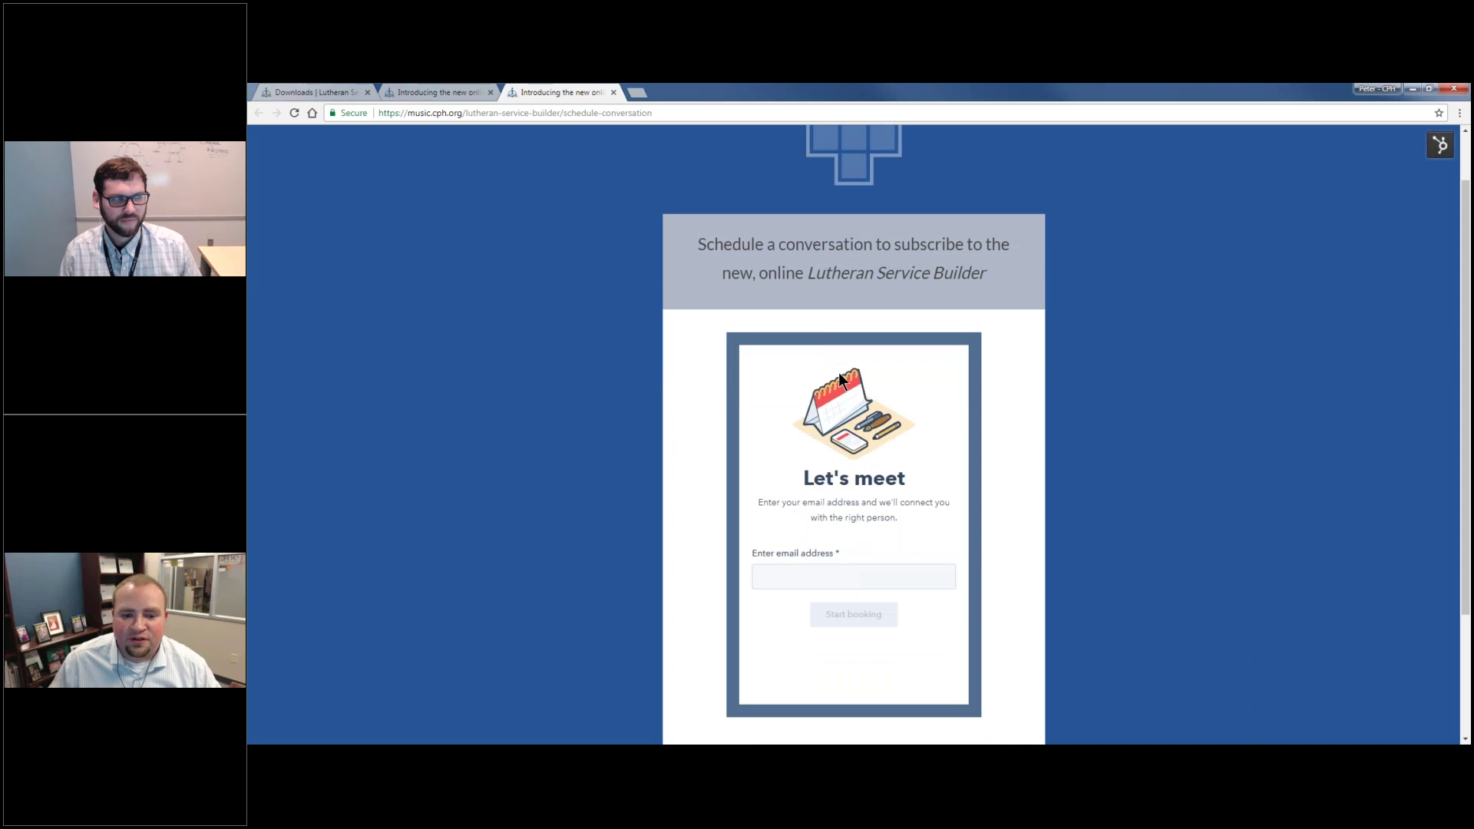
scroll(843, 557, down, 2)
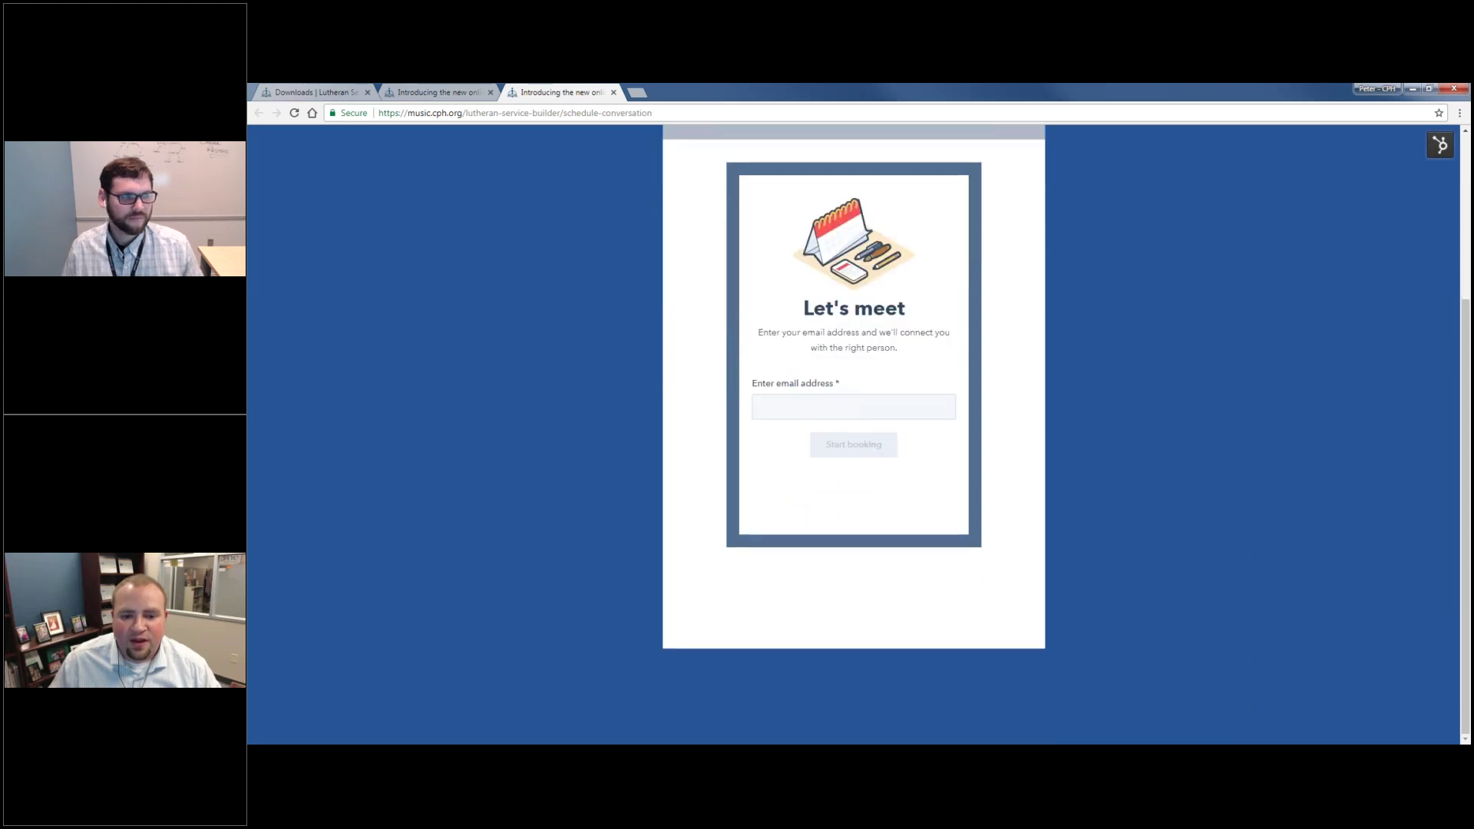
click(844, 406)
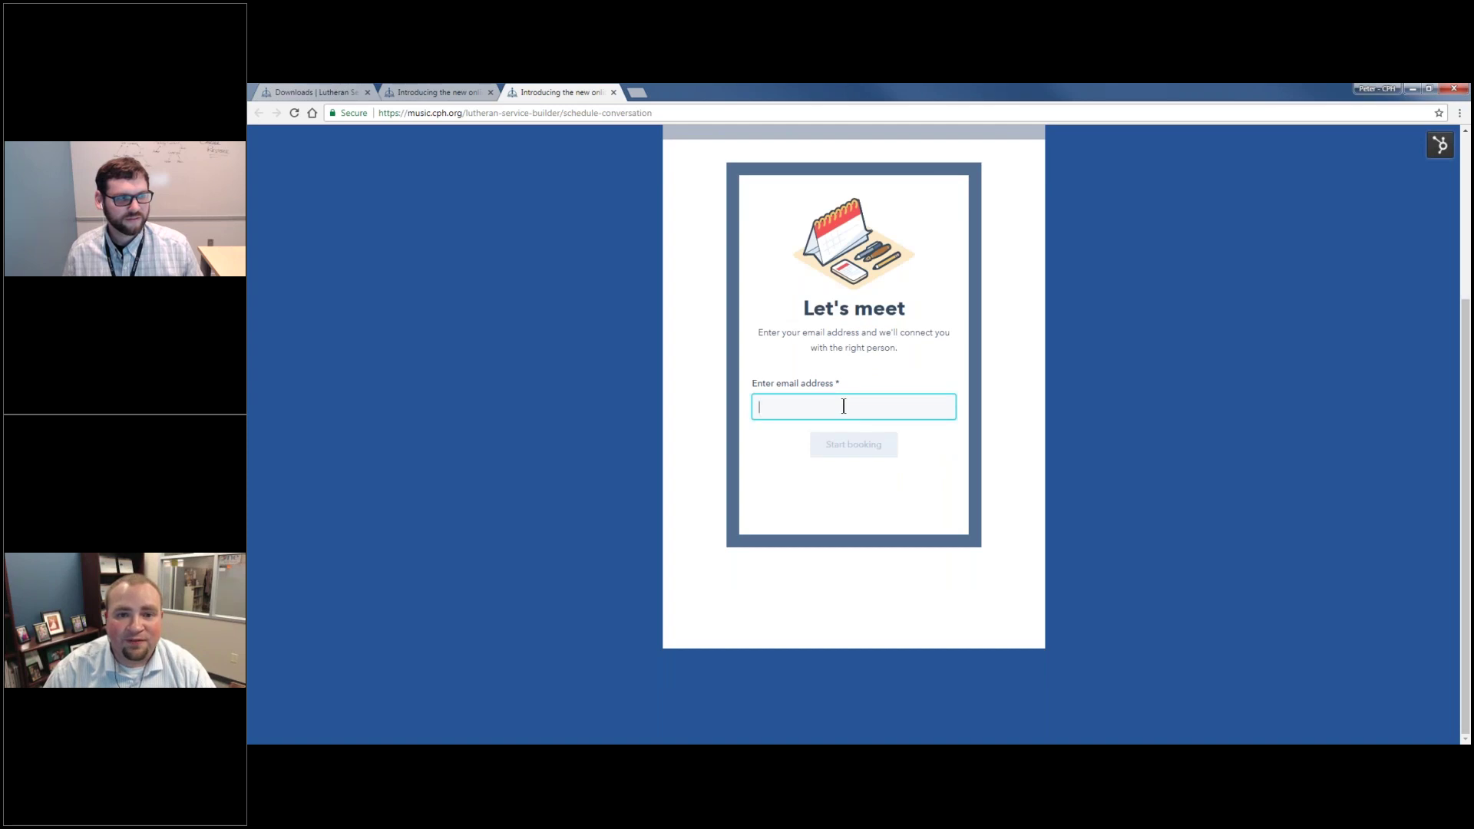
scroll(841, 406, up, 3)
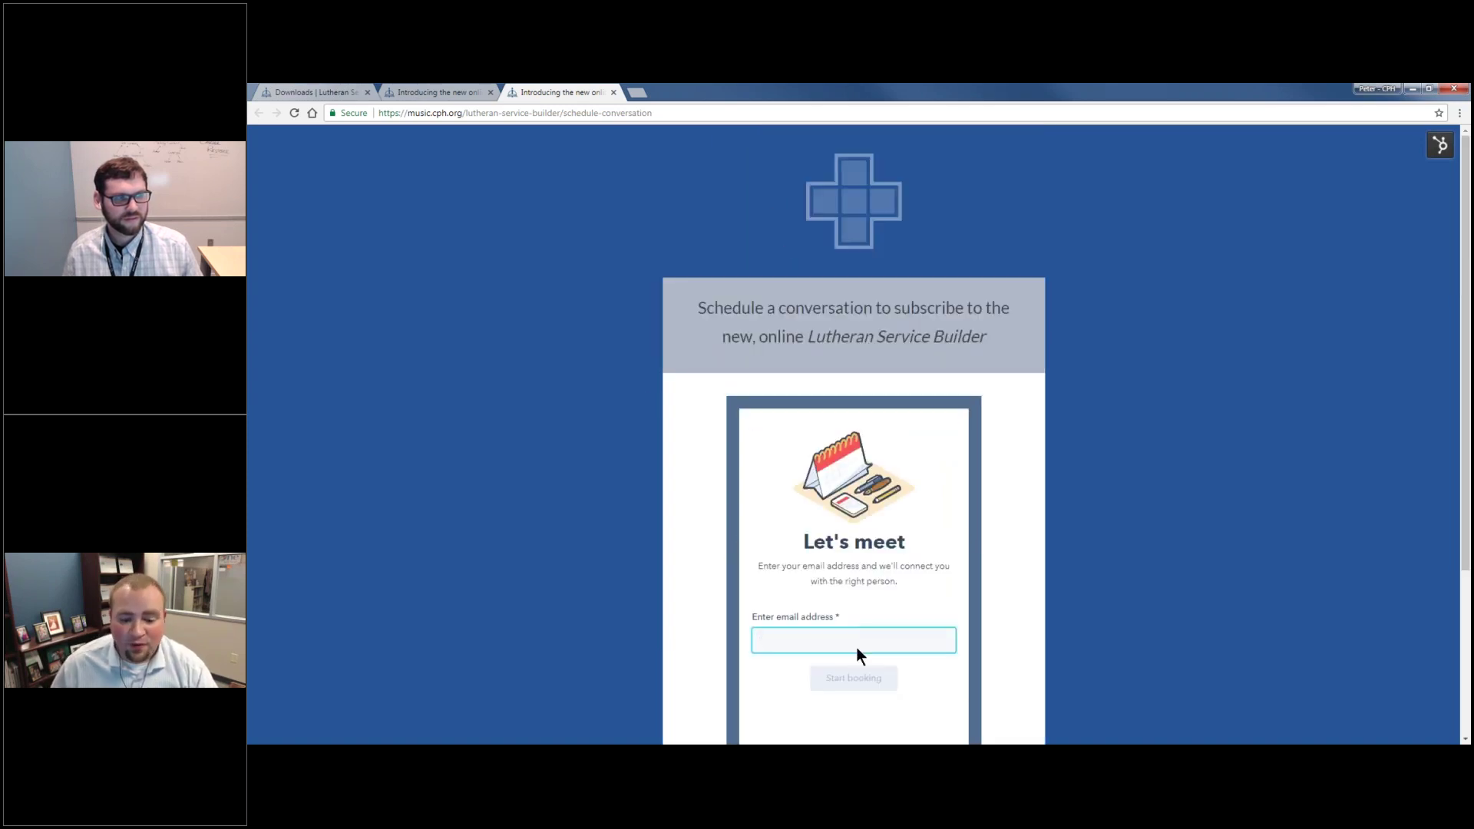
key(alt+Tab)
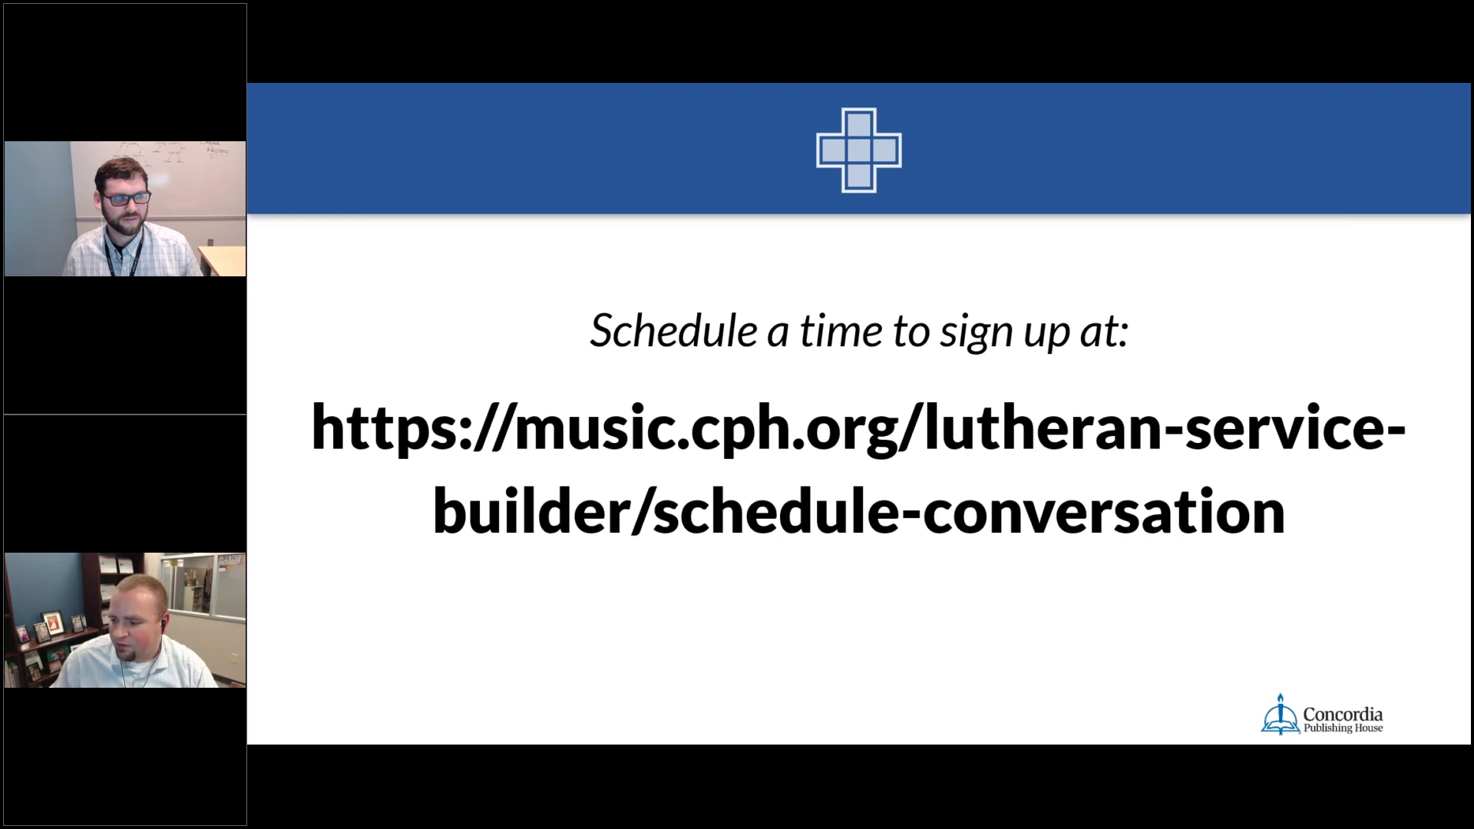
key(Right)
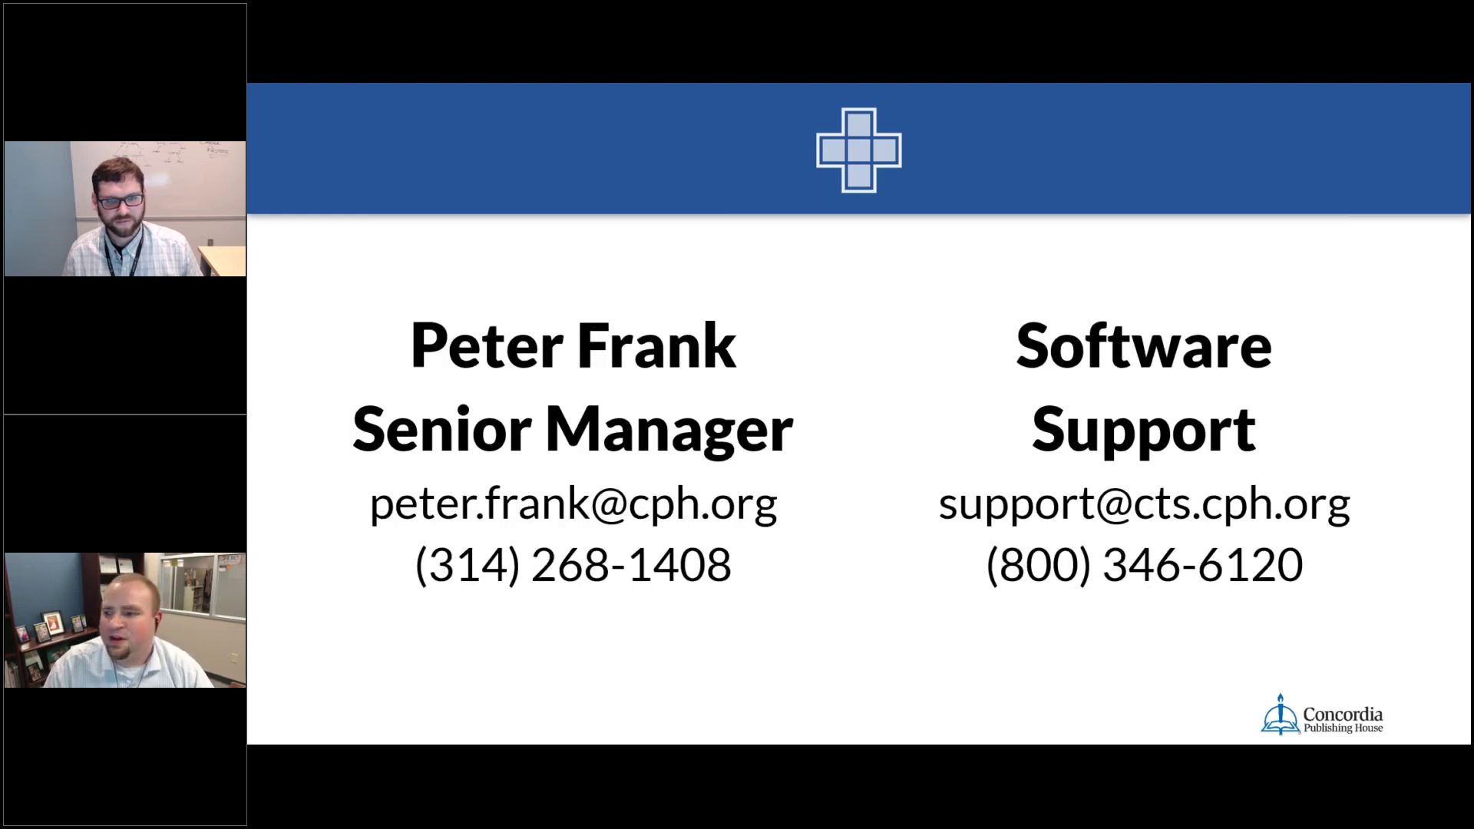
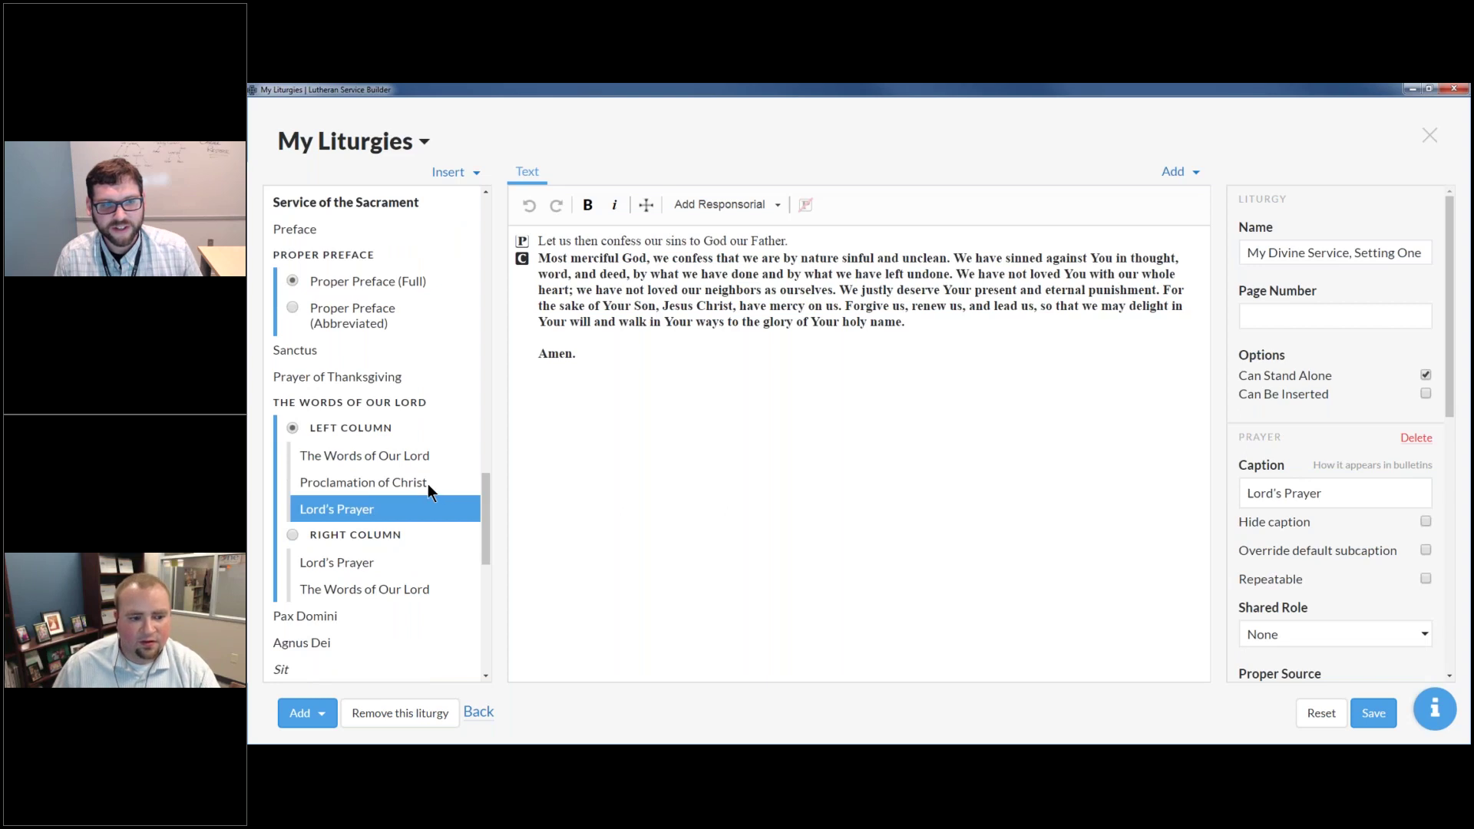
Step: Move the Lord's Prayer out of the Left Column group to directly below Prayer of Thanksgiving in the liturgy outline
click(427, 498)
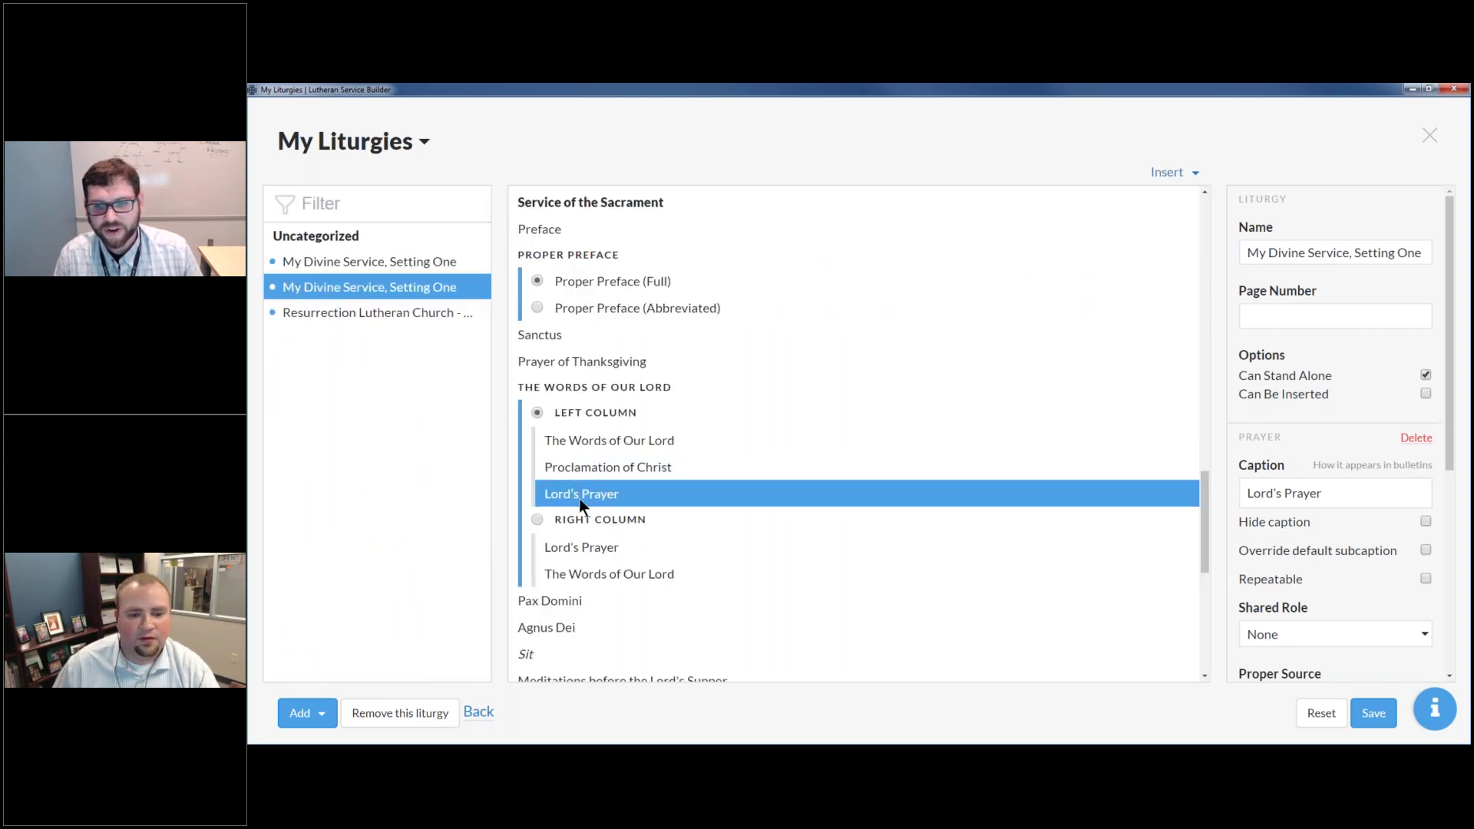
click(714, 513)
click(705, 495)
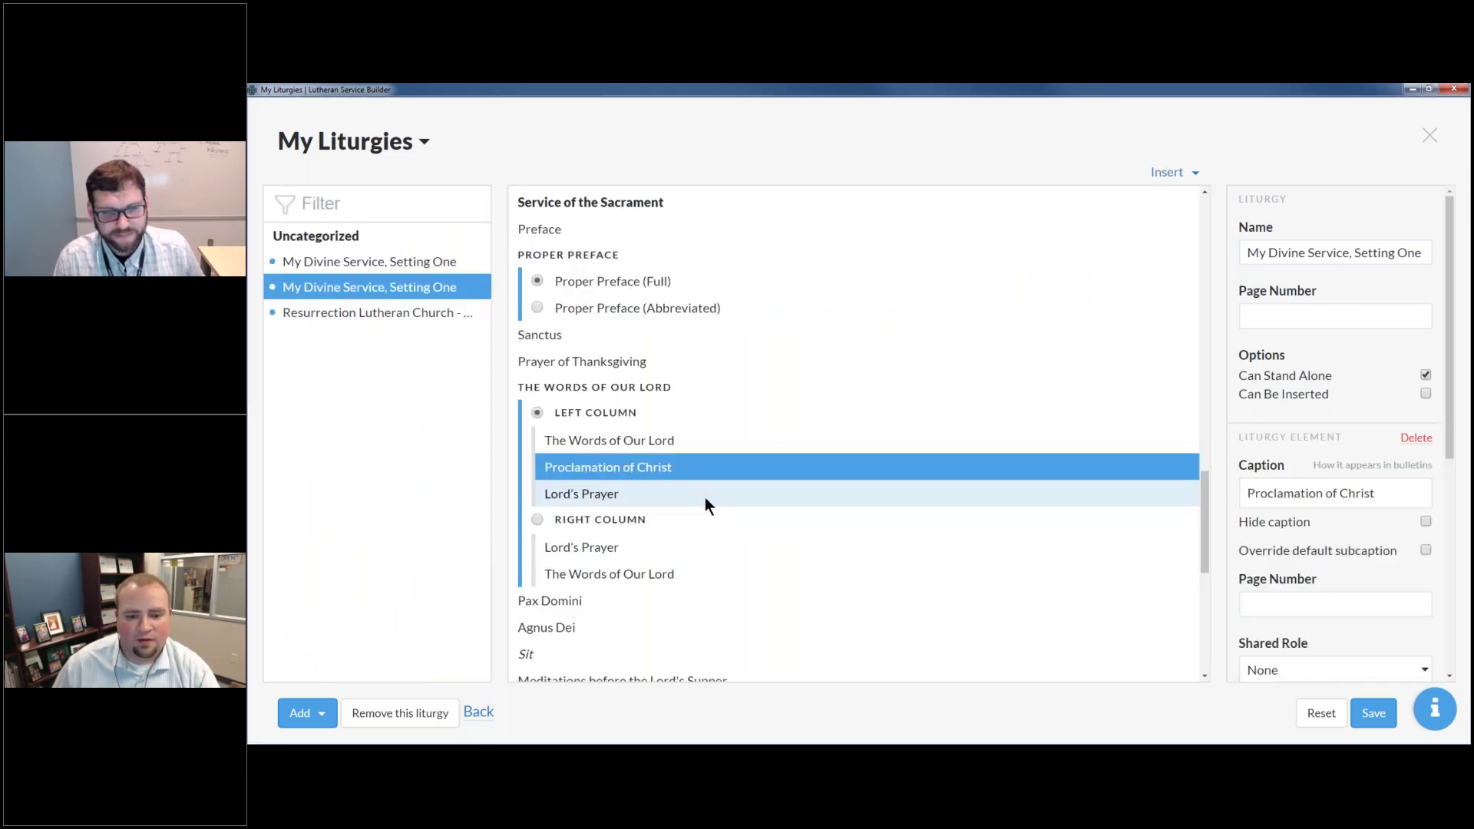
click(703, 498)
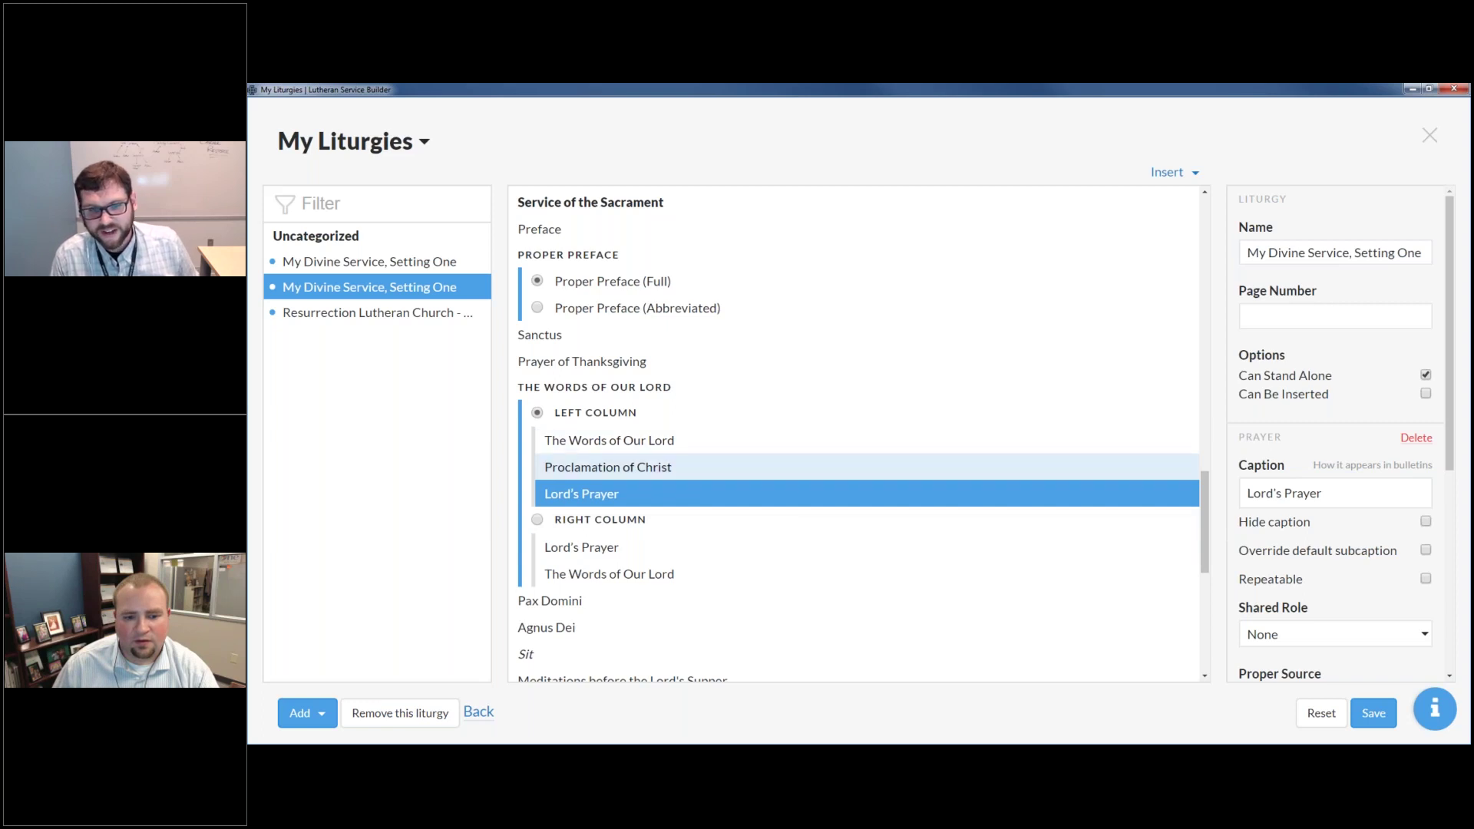
mouse_move(591, 495)
mouse_down()
mouse_move(643, 398)
mouse_move(626, 422)
mouse_up()
drag(568, 499, 519, 368)
click(594, 387)
click(644, 364)
click(686, 390)
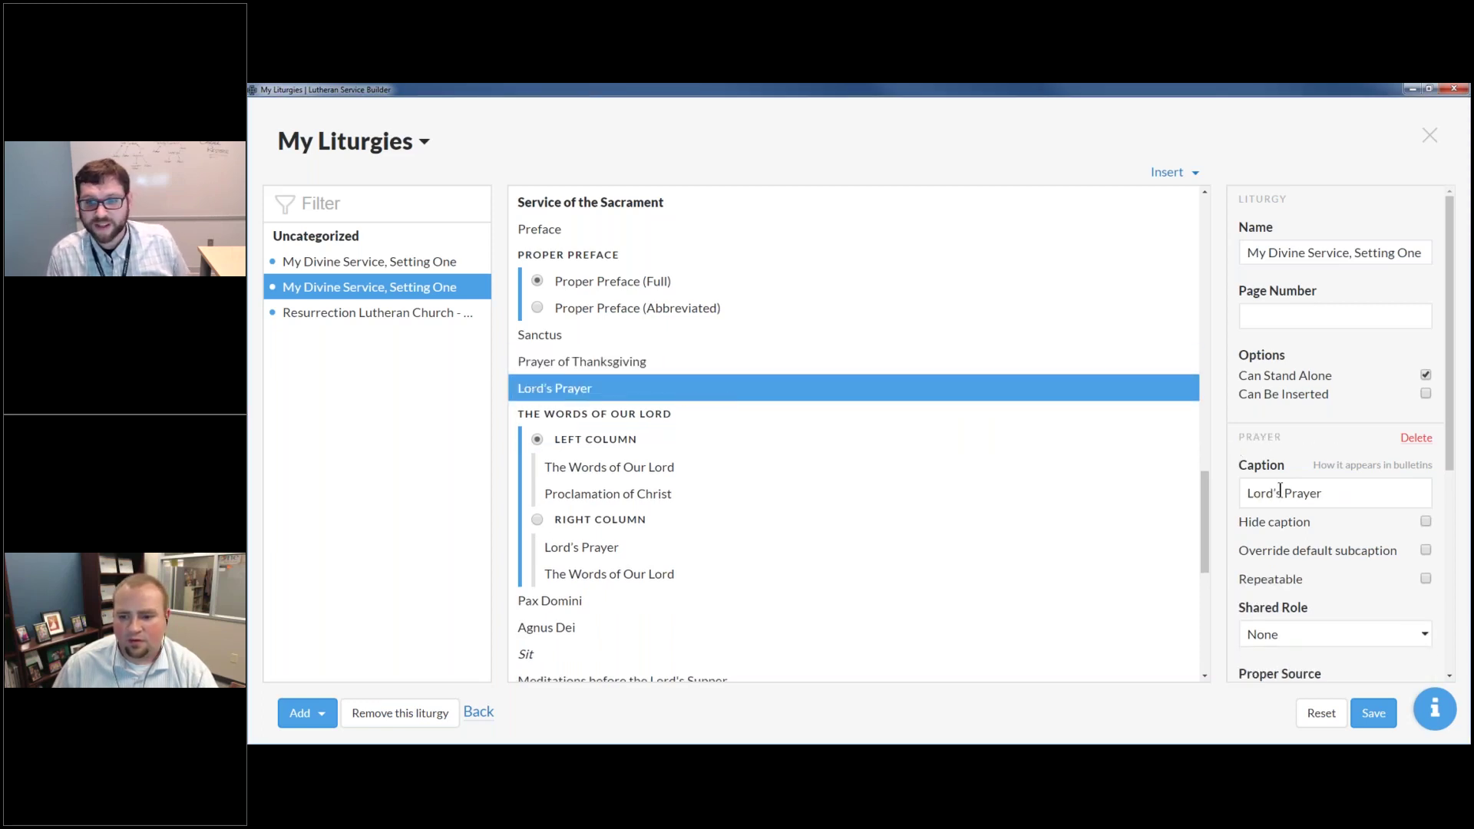
Step: Move the Lord's Prayer back into the Left Column group, directly below Proclamation of Christ
double_click(1176, 390)
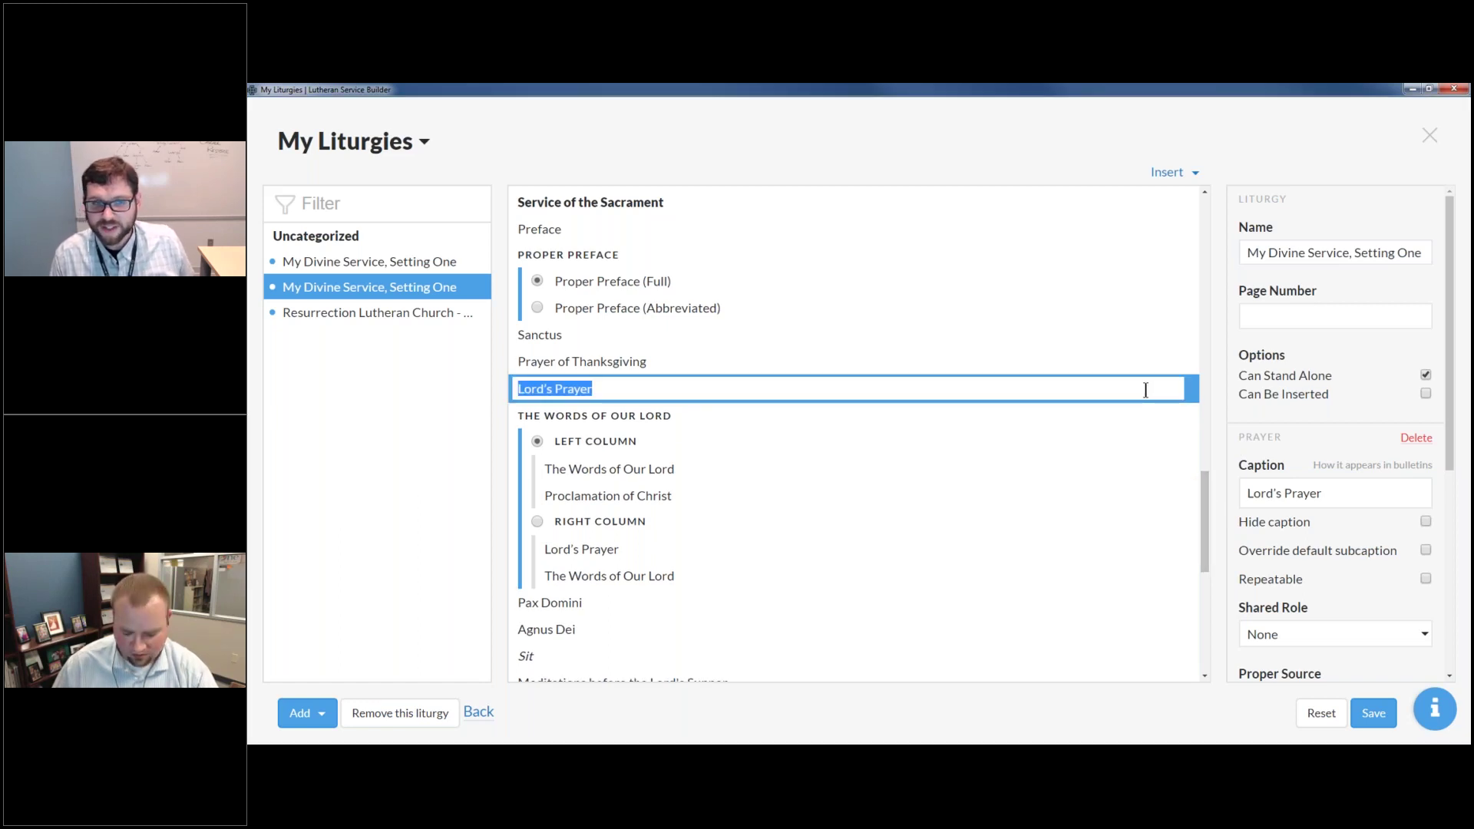
key(Escape)
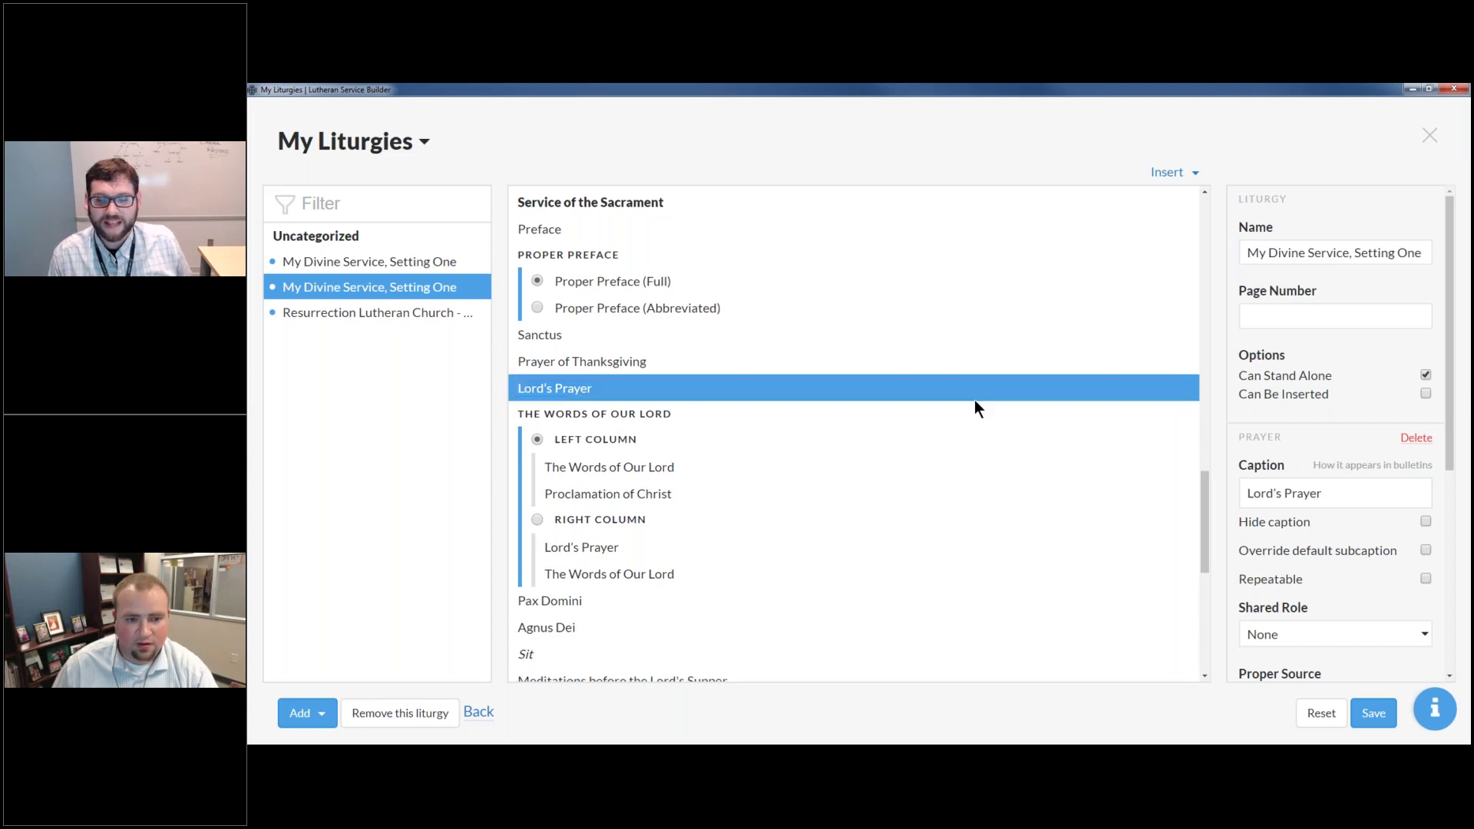
scroll(699, 493, down, 3)
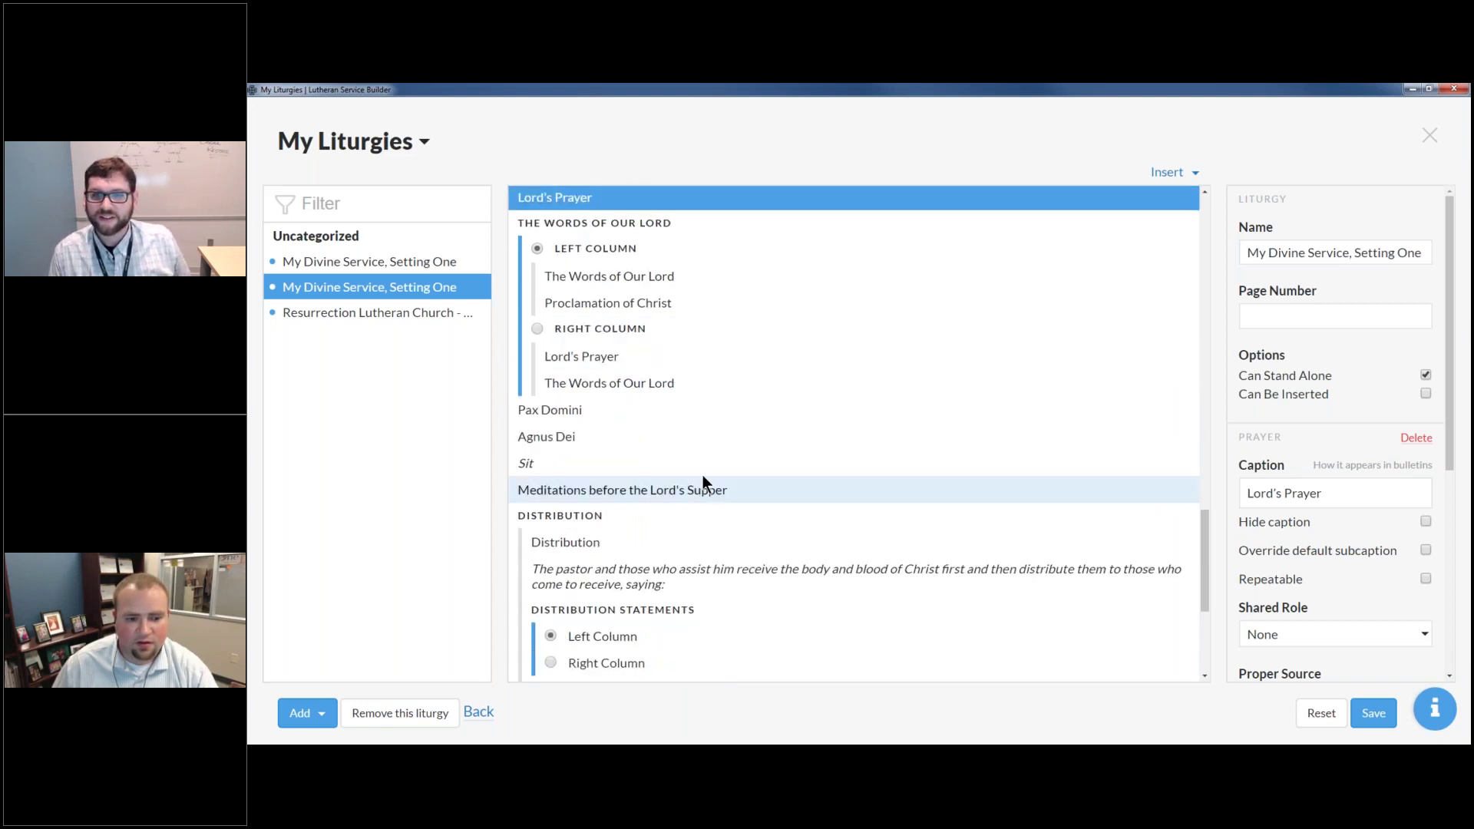
scroll(698, 473, up, 3)
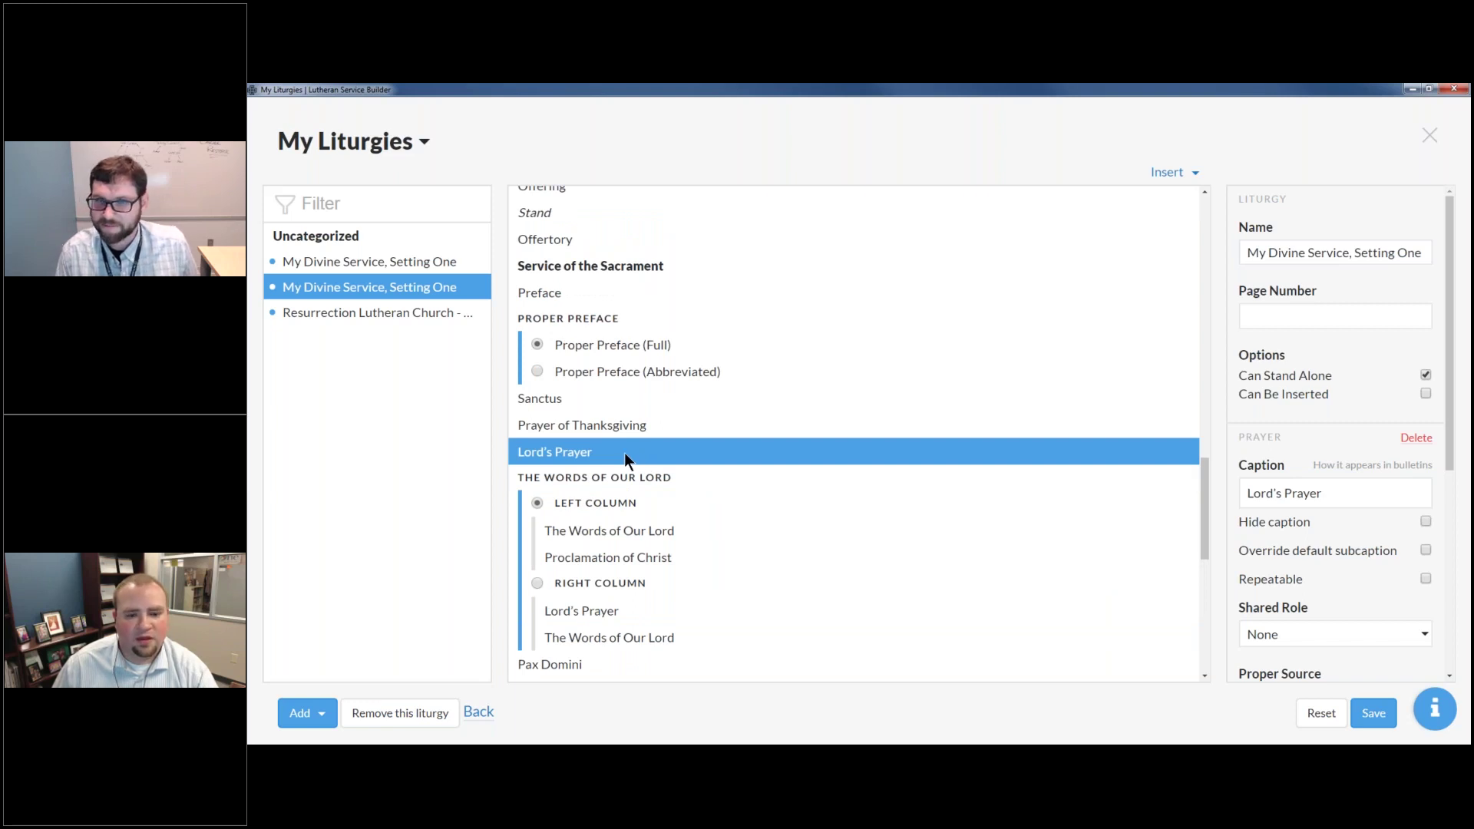
drag(629, 450, 639, 538)
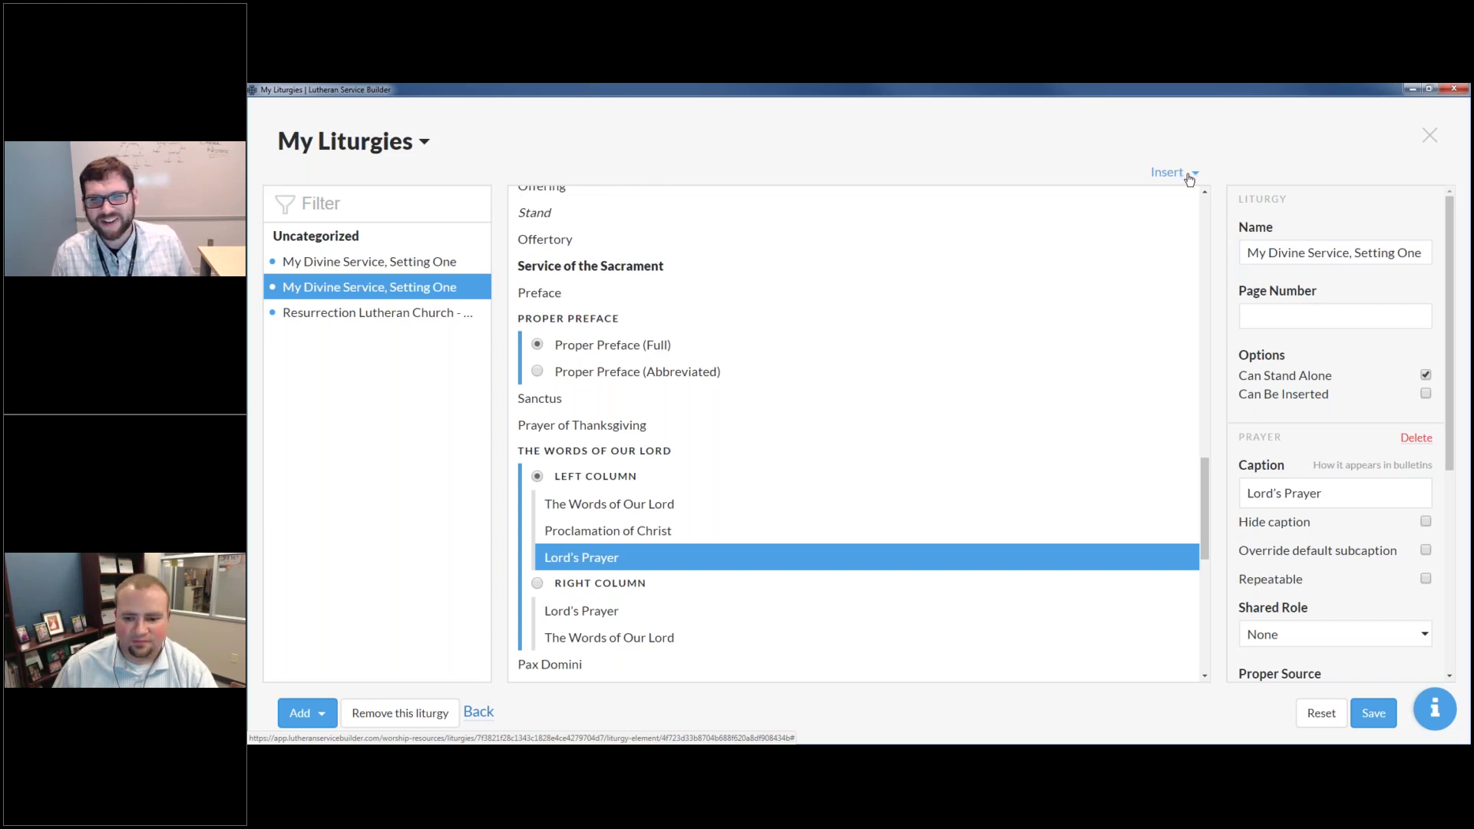
drag(1205, 500, 1205, 509)
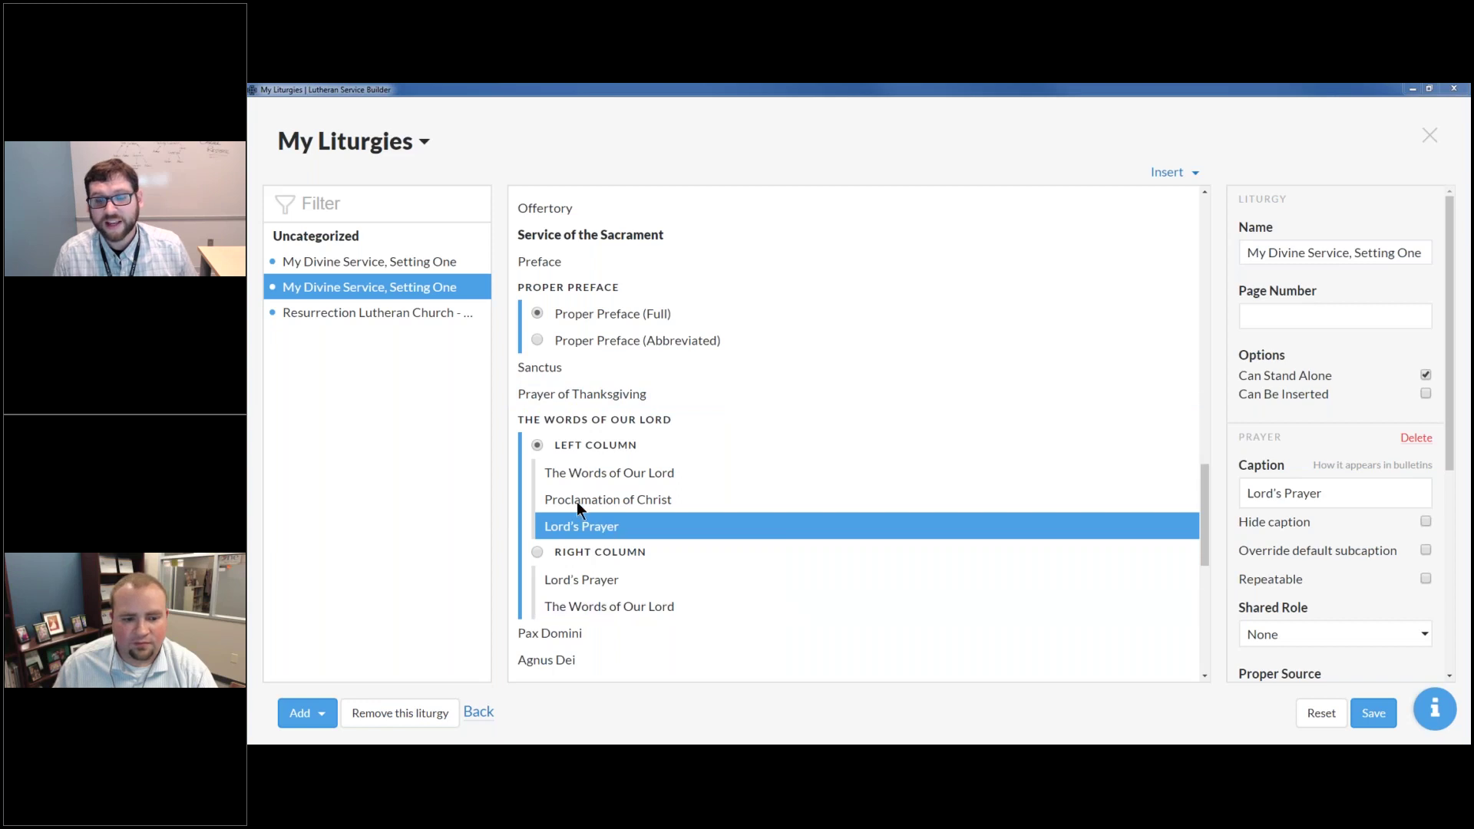
Step: Move the Left Column group below the Right Column group under The Words of Our Lord, and restore their original order
drag(618, 457, 542, 555)
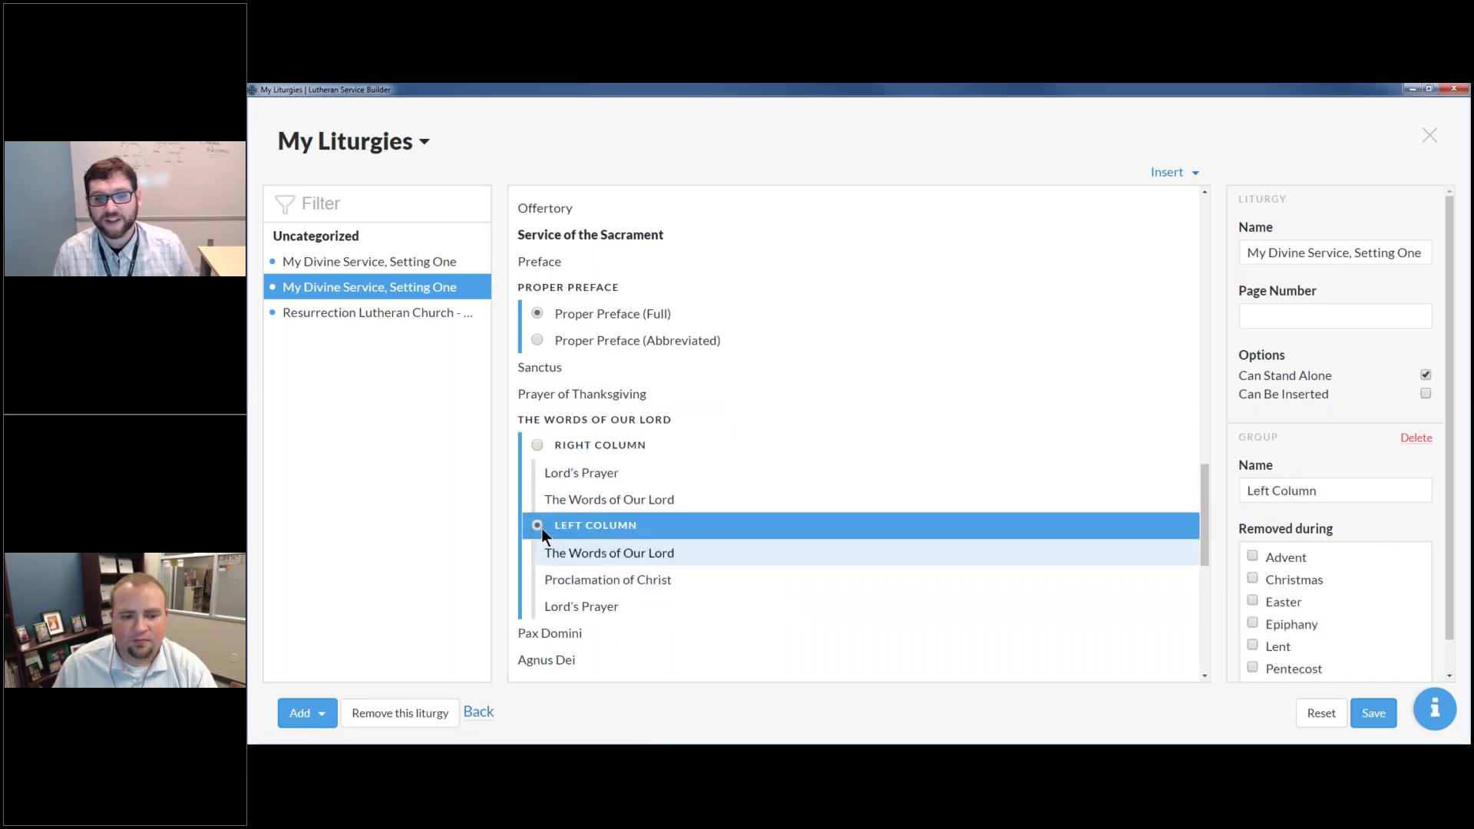
click(542, 553)
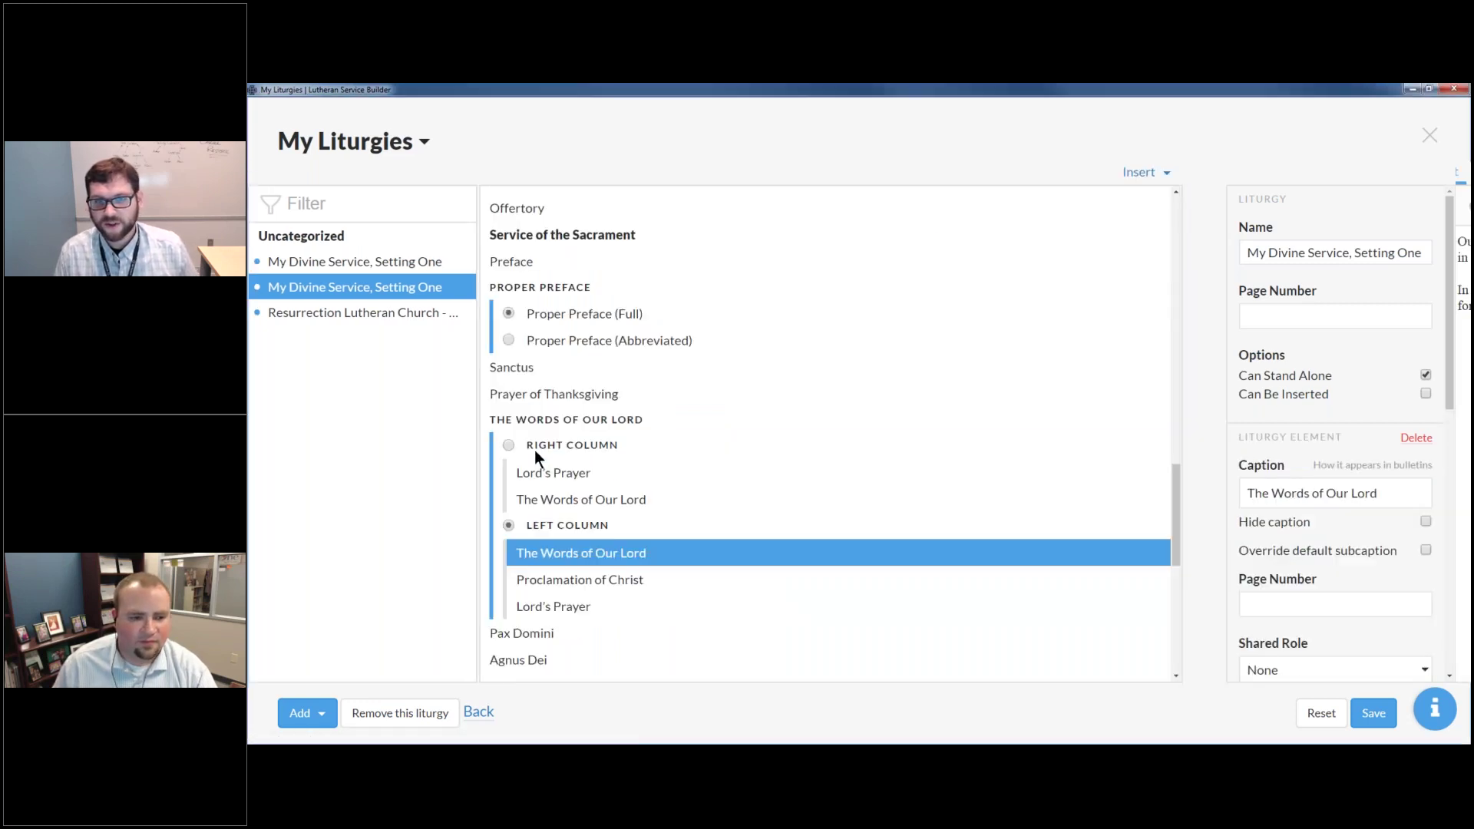
click(300, 462)
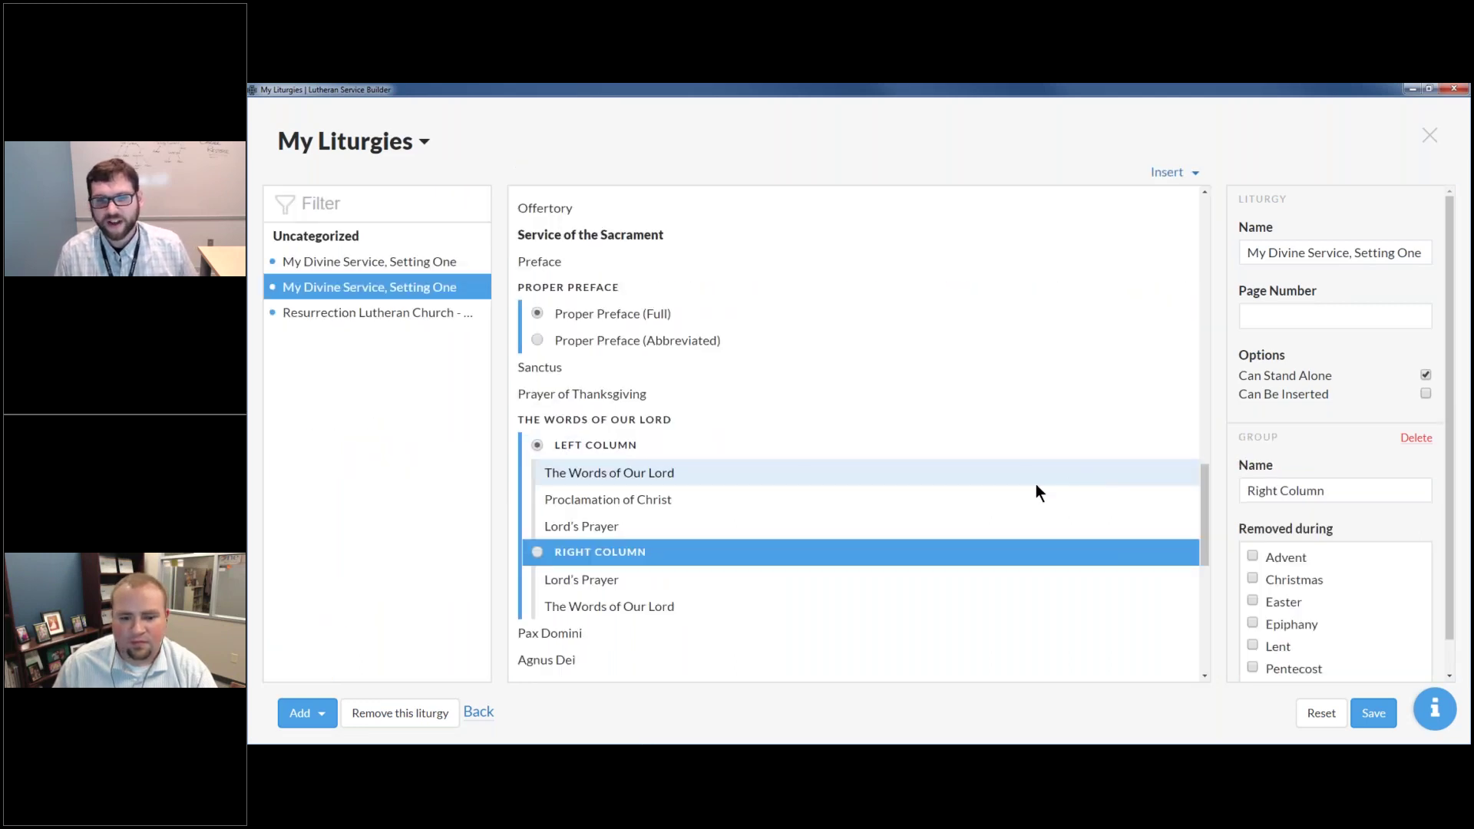
click(537, 551)
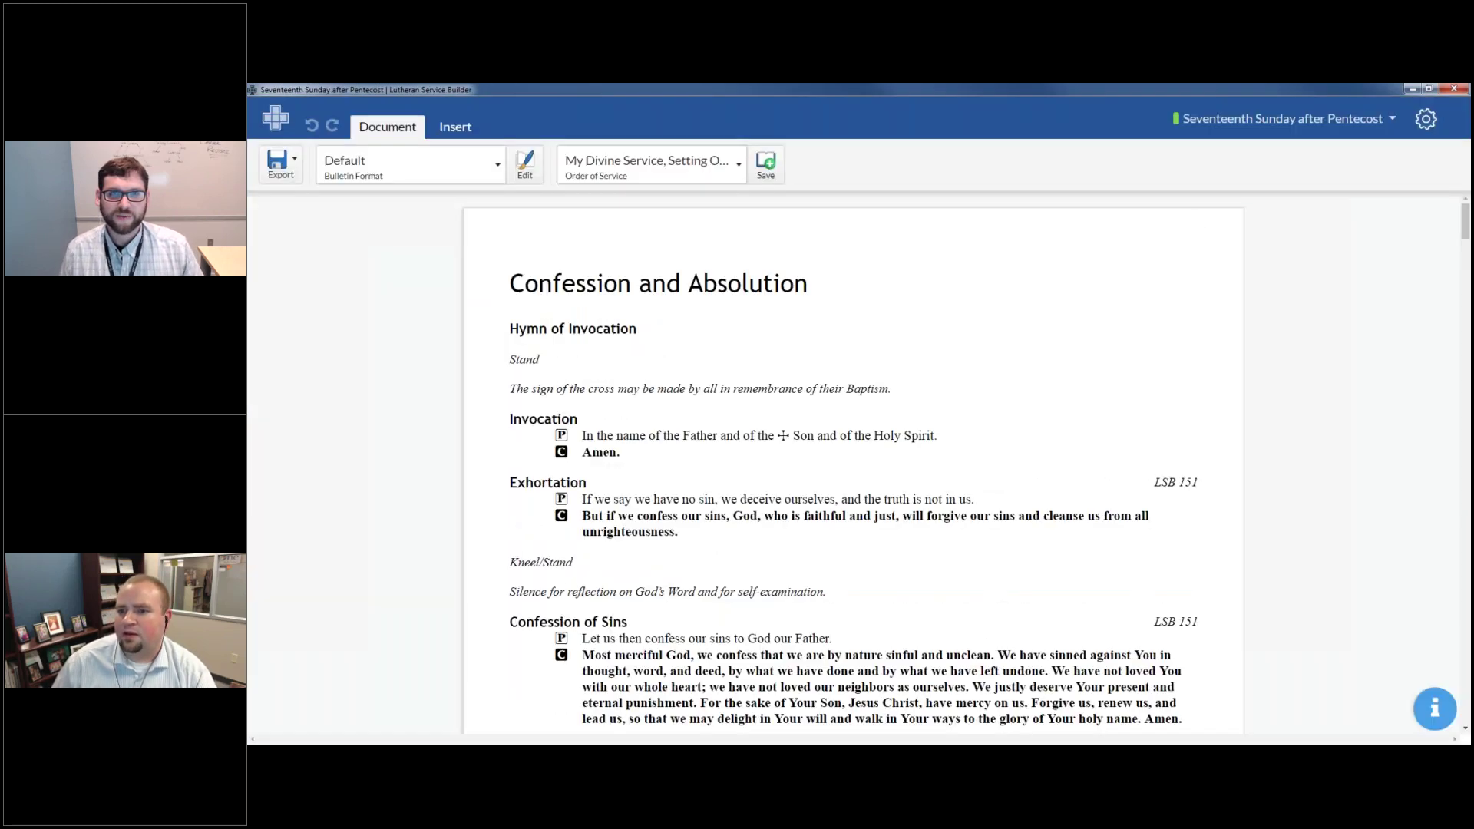
Step: From the calendar, look up hymn 474, "Alleluia! Jesus Is Risen", and review its text, info and melody
click(1426, 119)
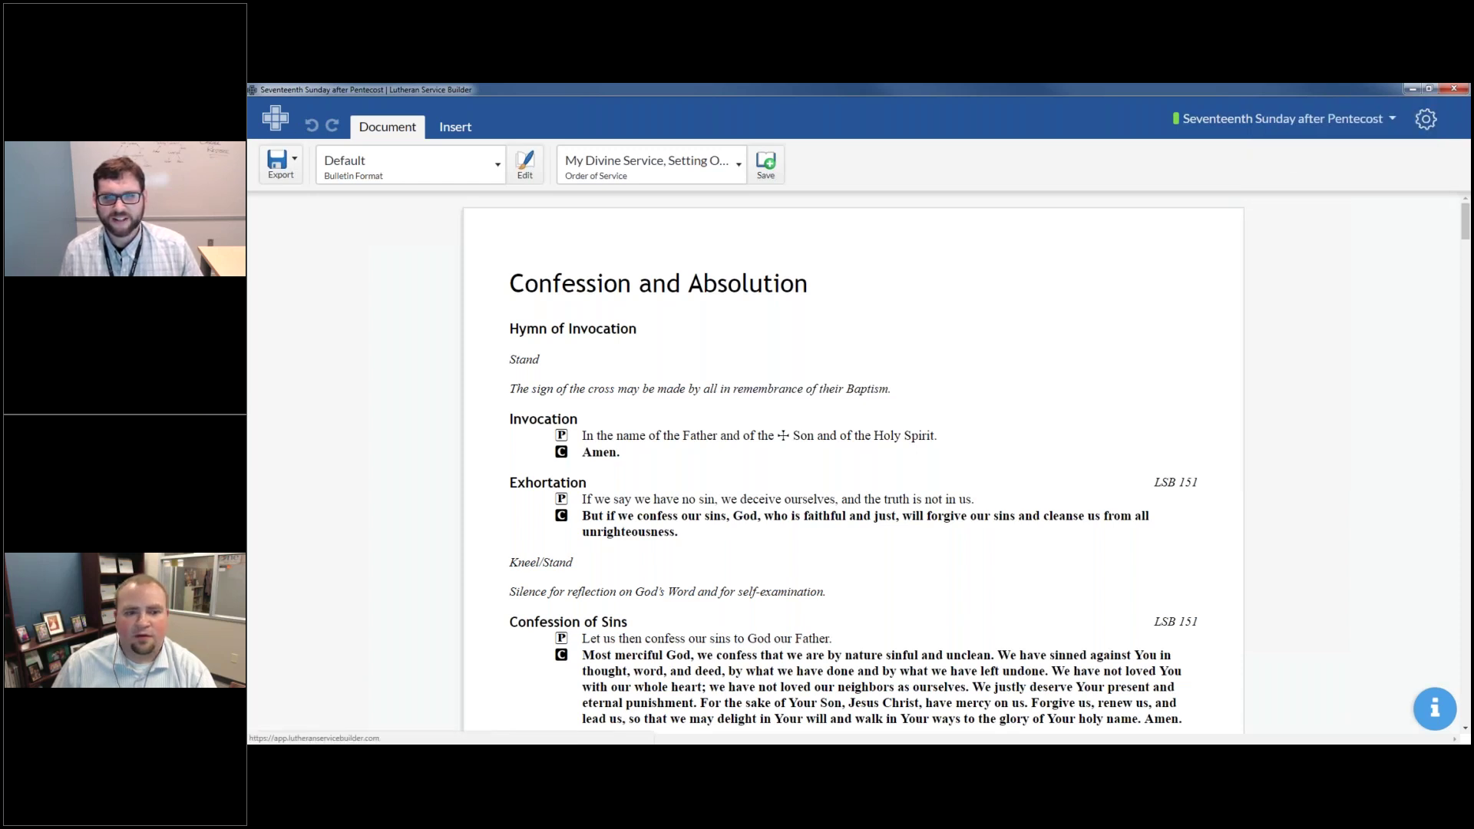
click(284, 127)
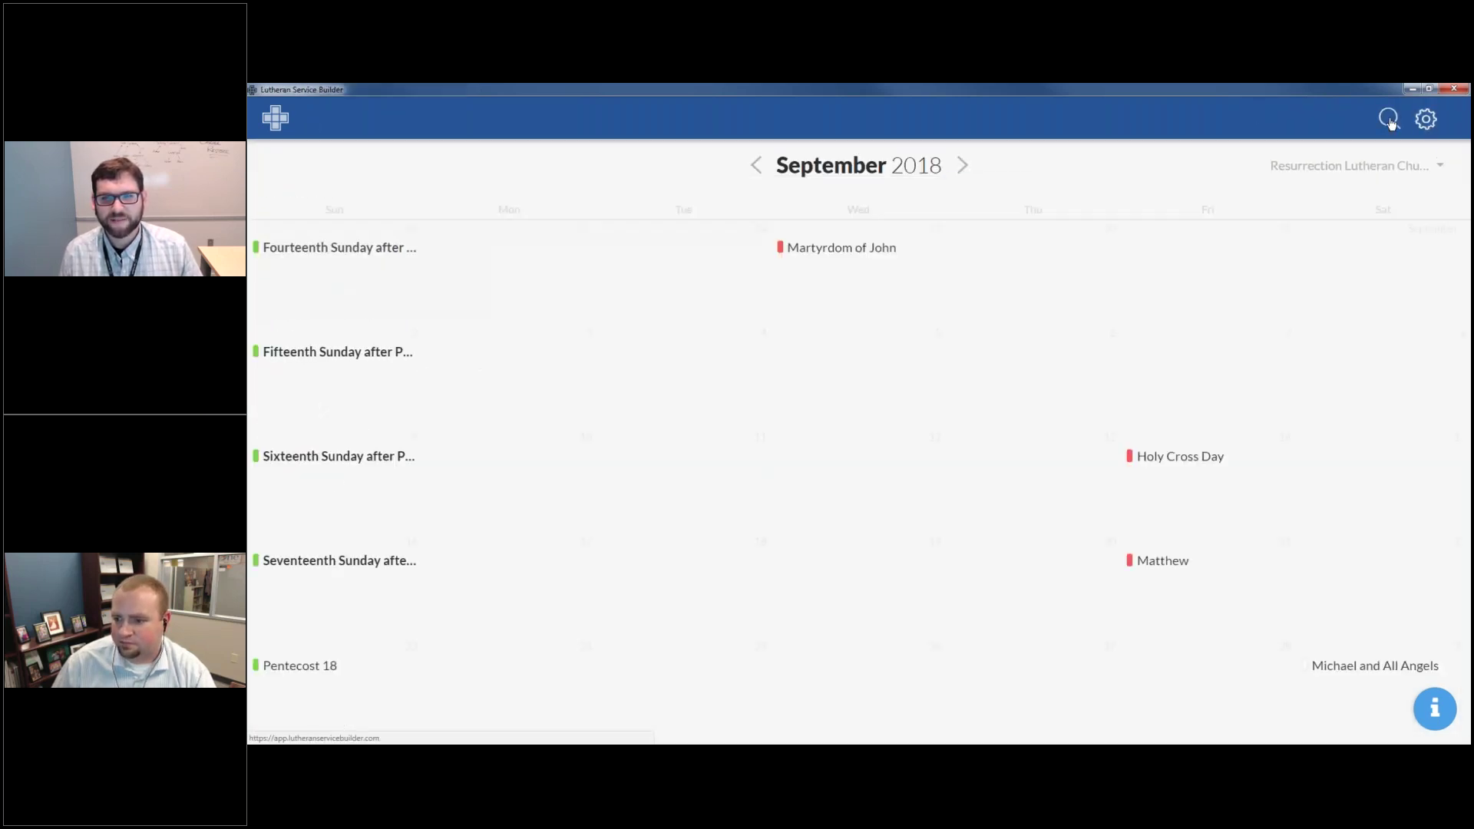
click(1388, 118)
click(380, 287)
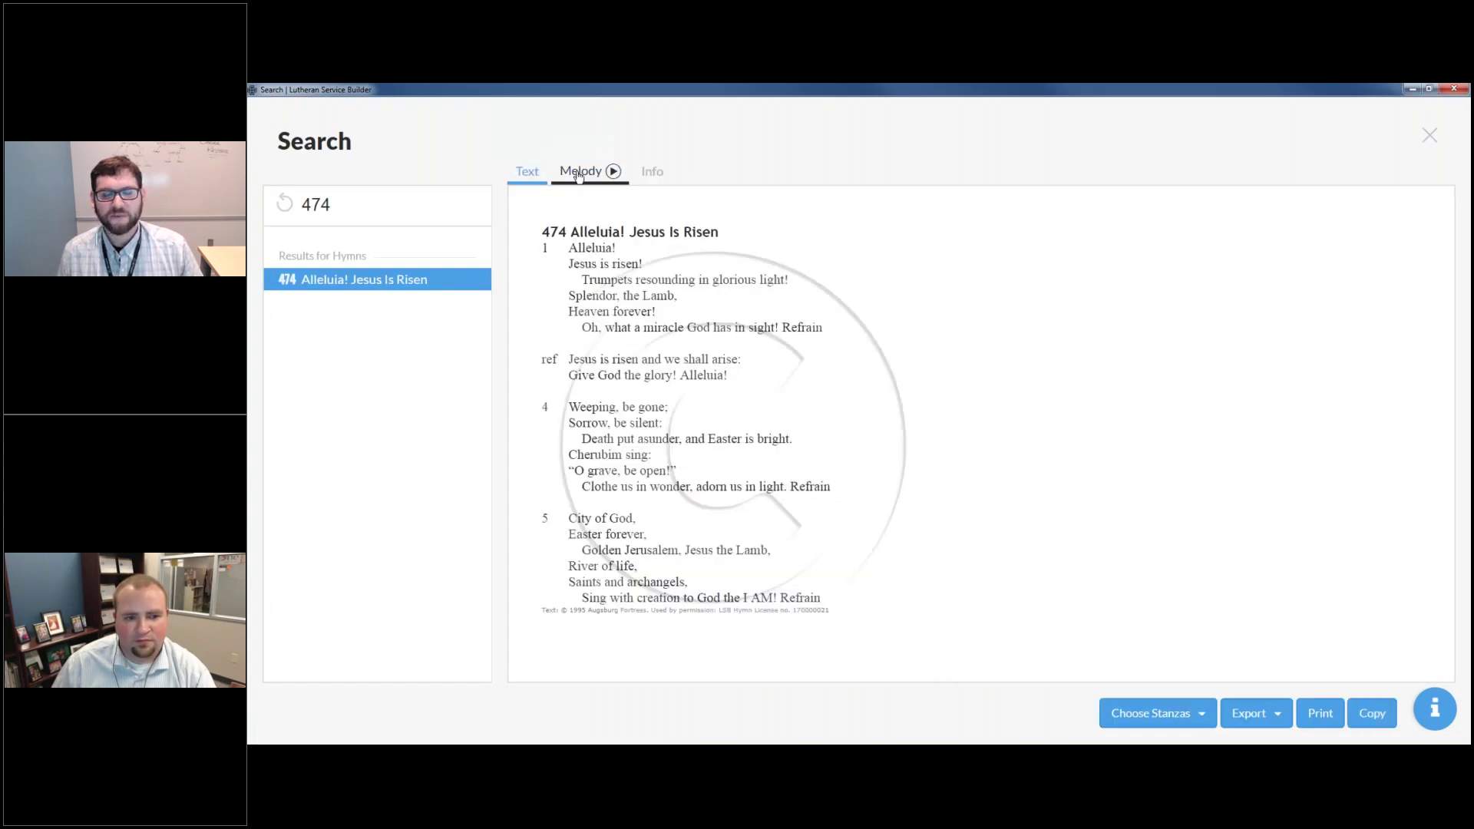
click(651, 171)
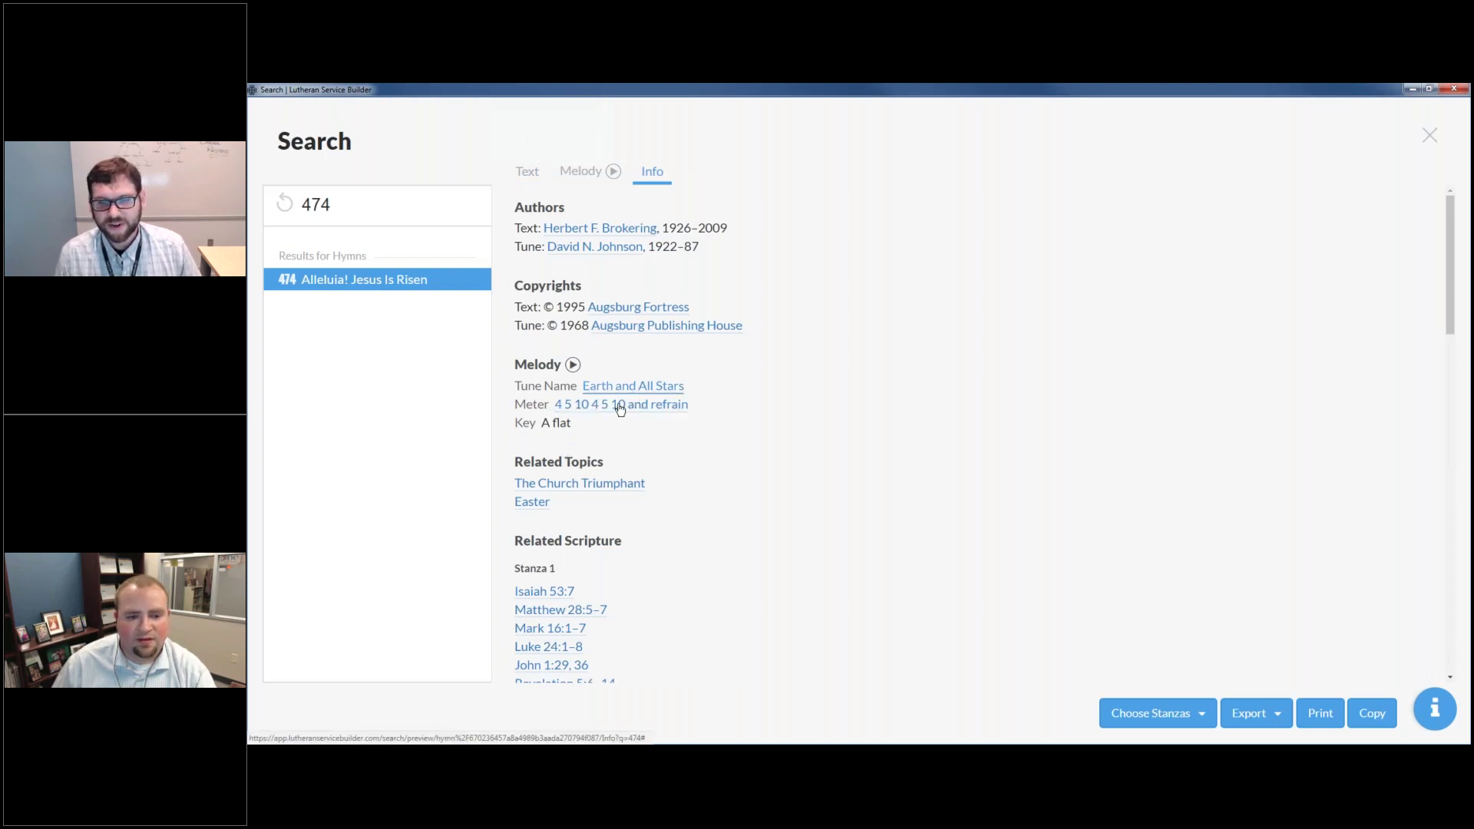
click(581, 171)
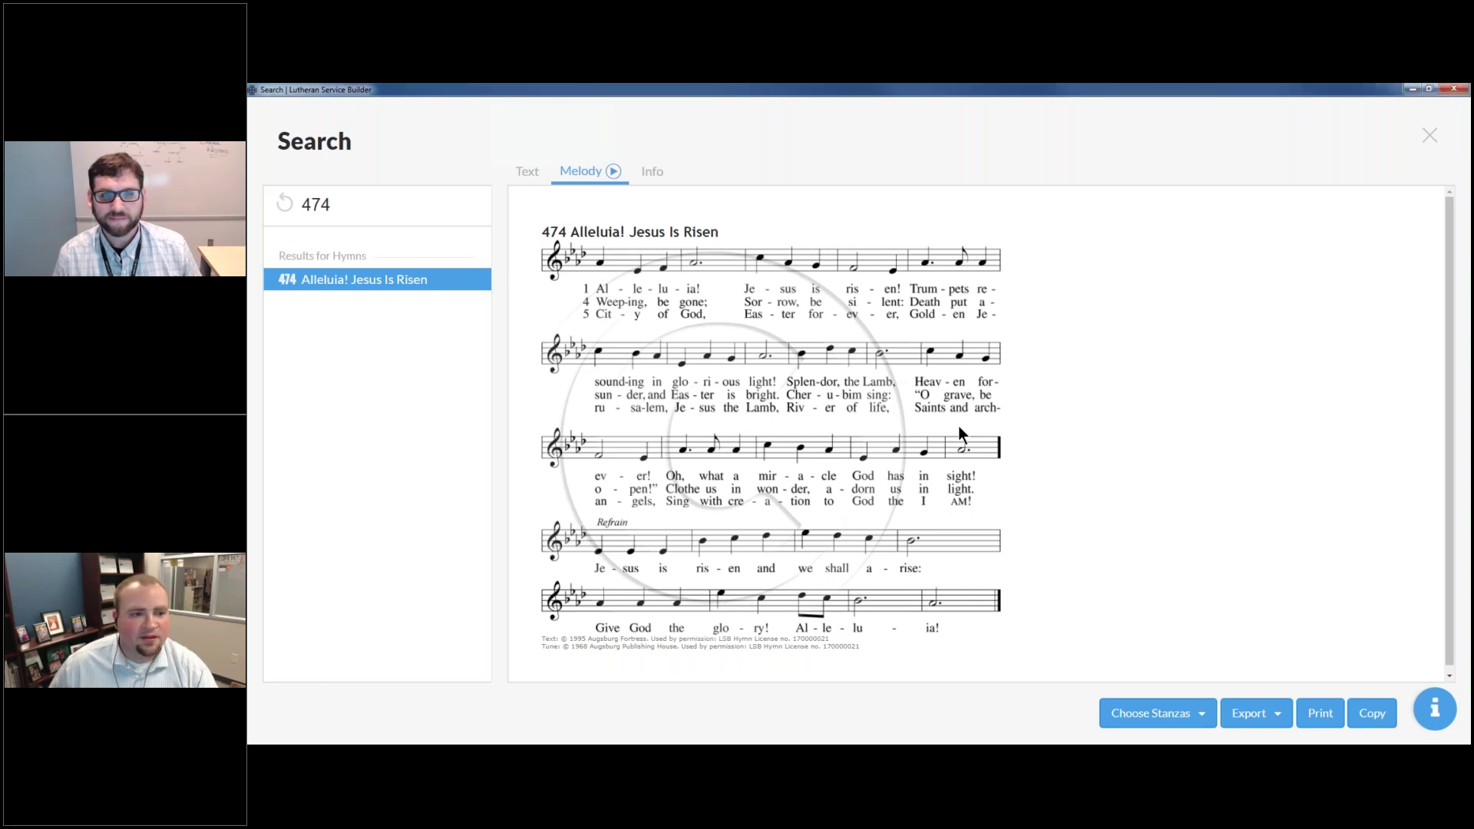
Step: Search for hymns with the topic Christmas and look through the full list of matching hymns
double_click(375, 214)
key(BackSpace)
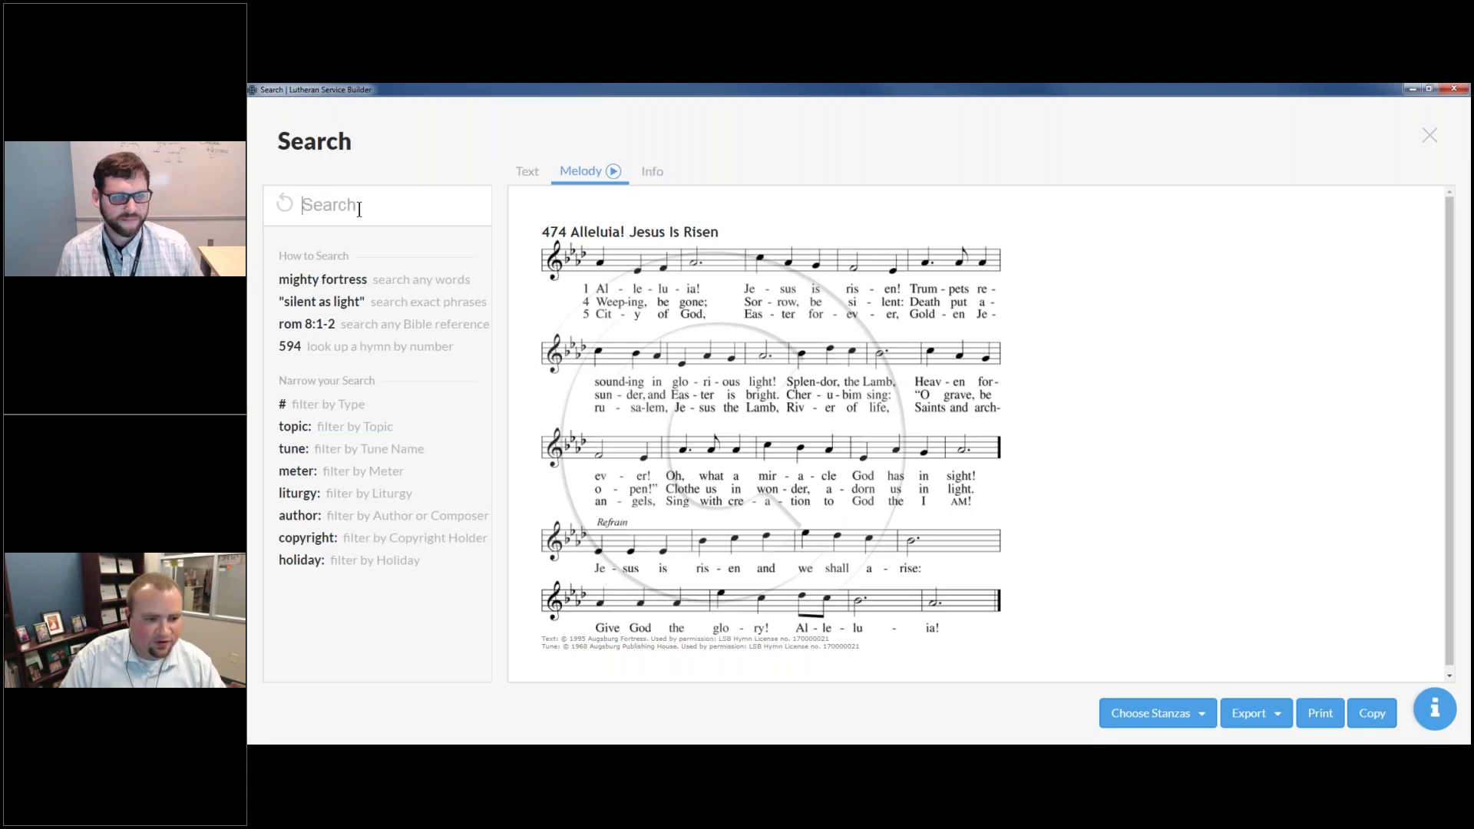
text(topic)
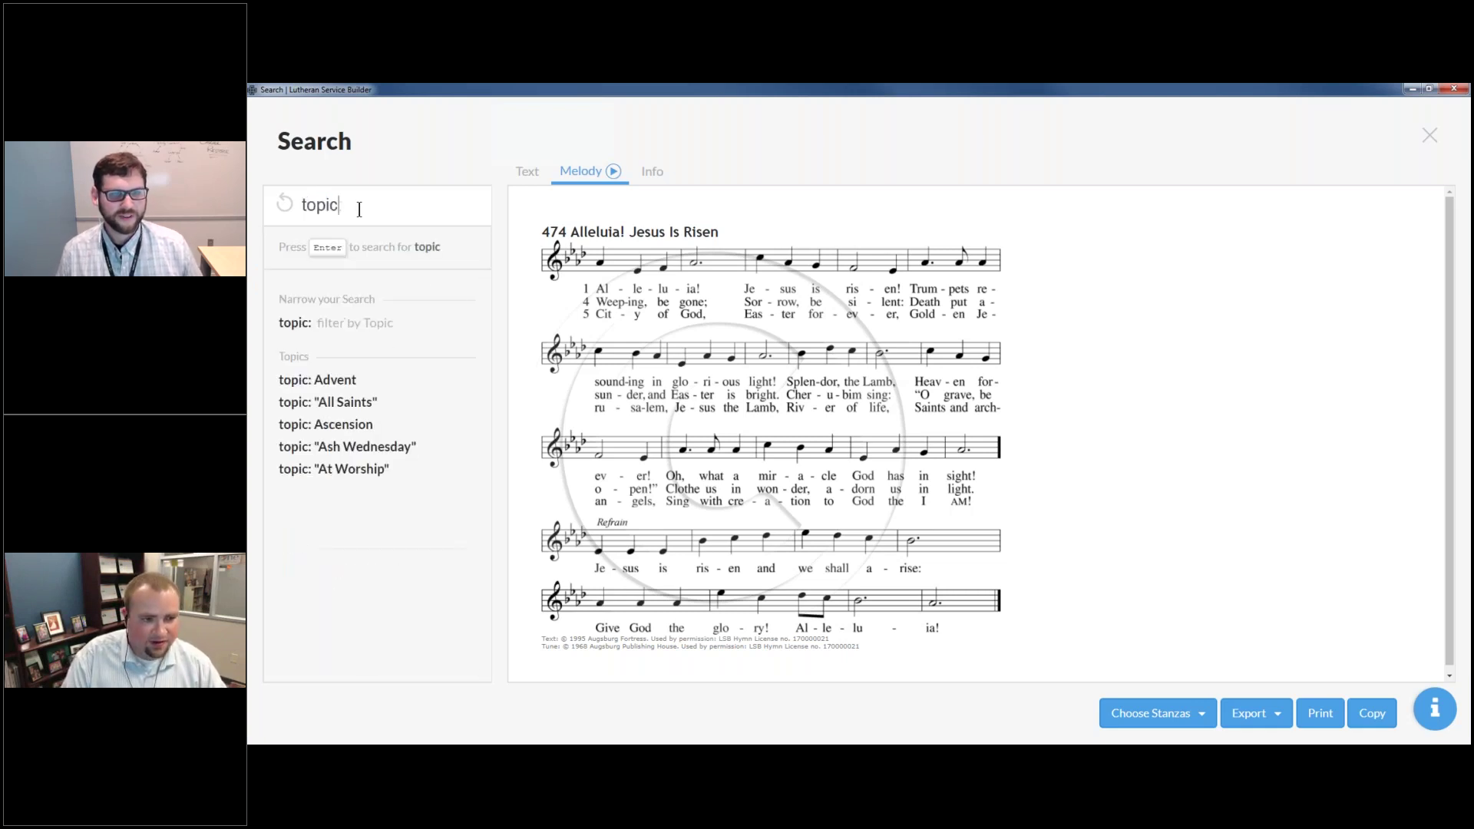
text(:chri)
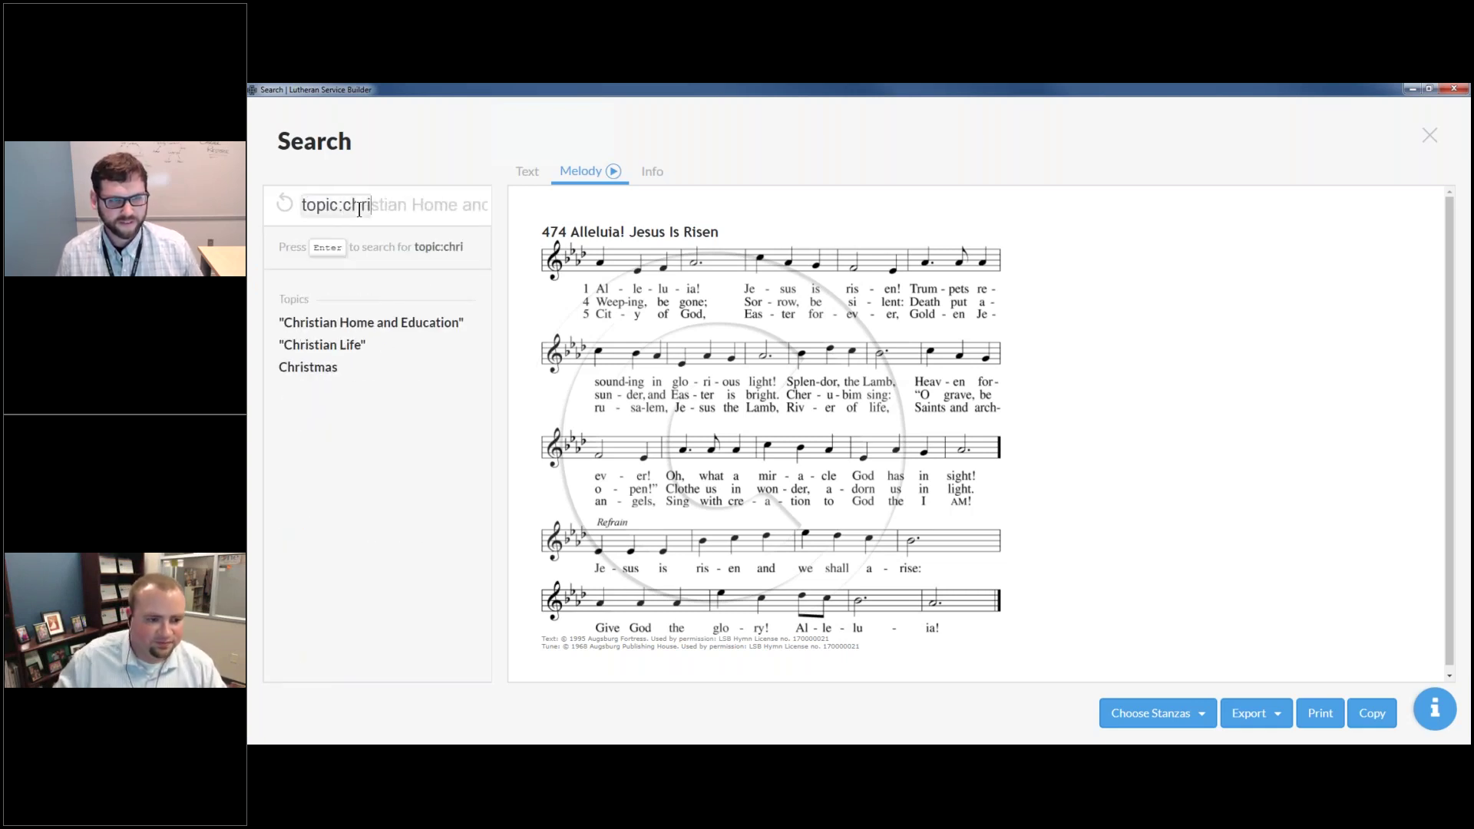
click(311, 368)
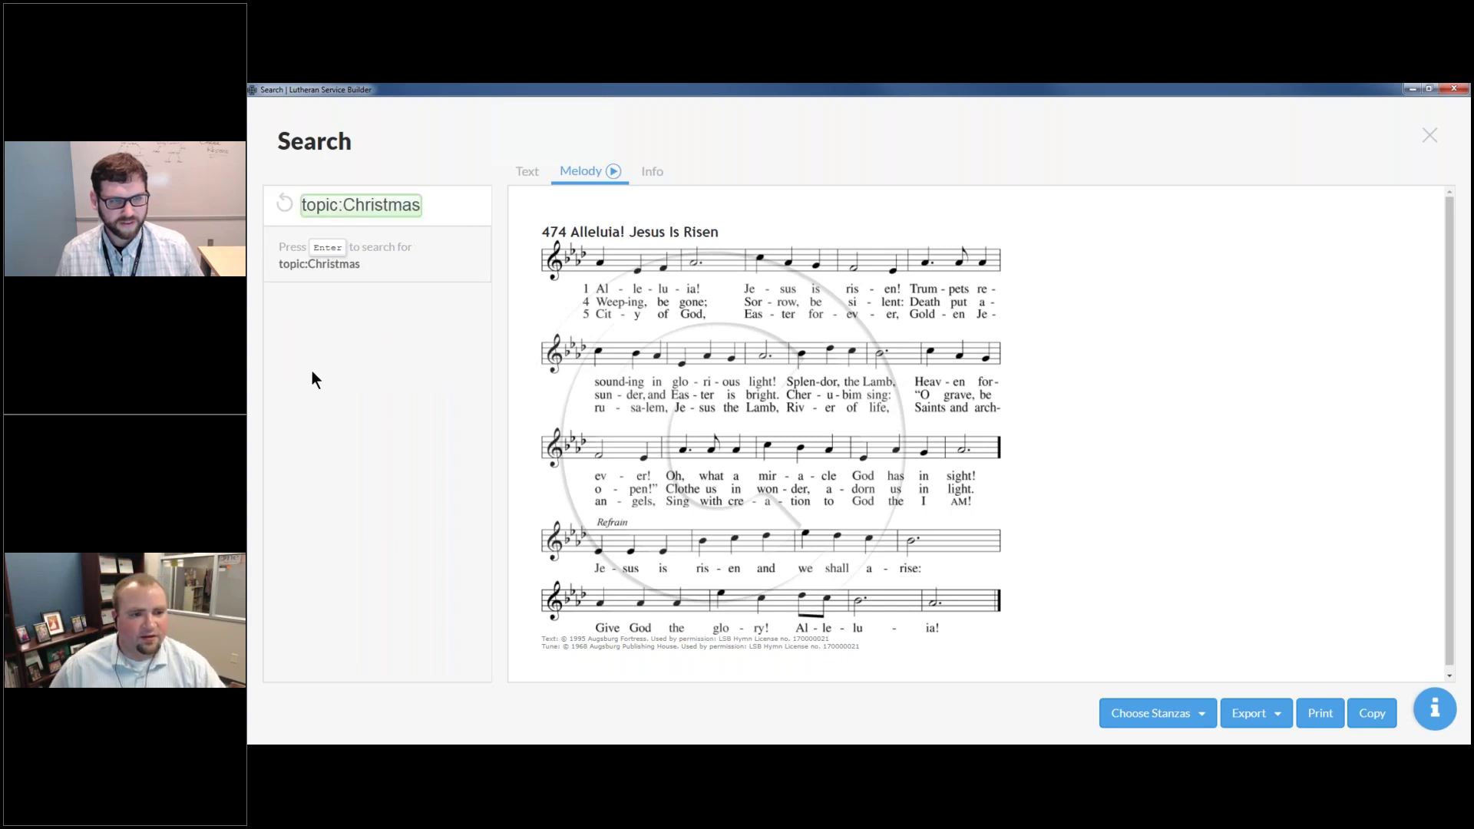
key(Return)
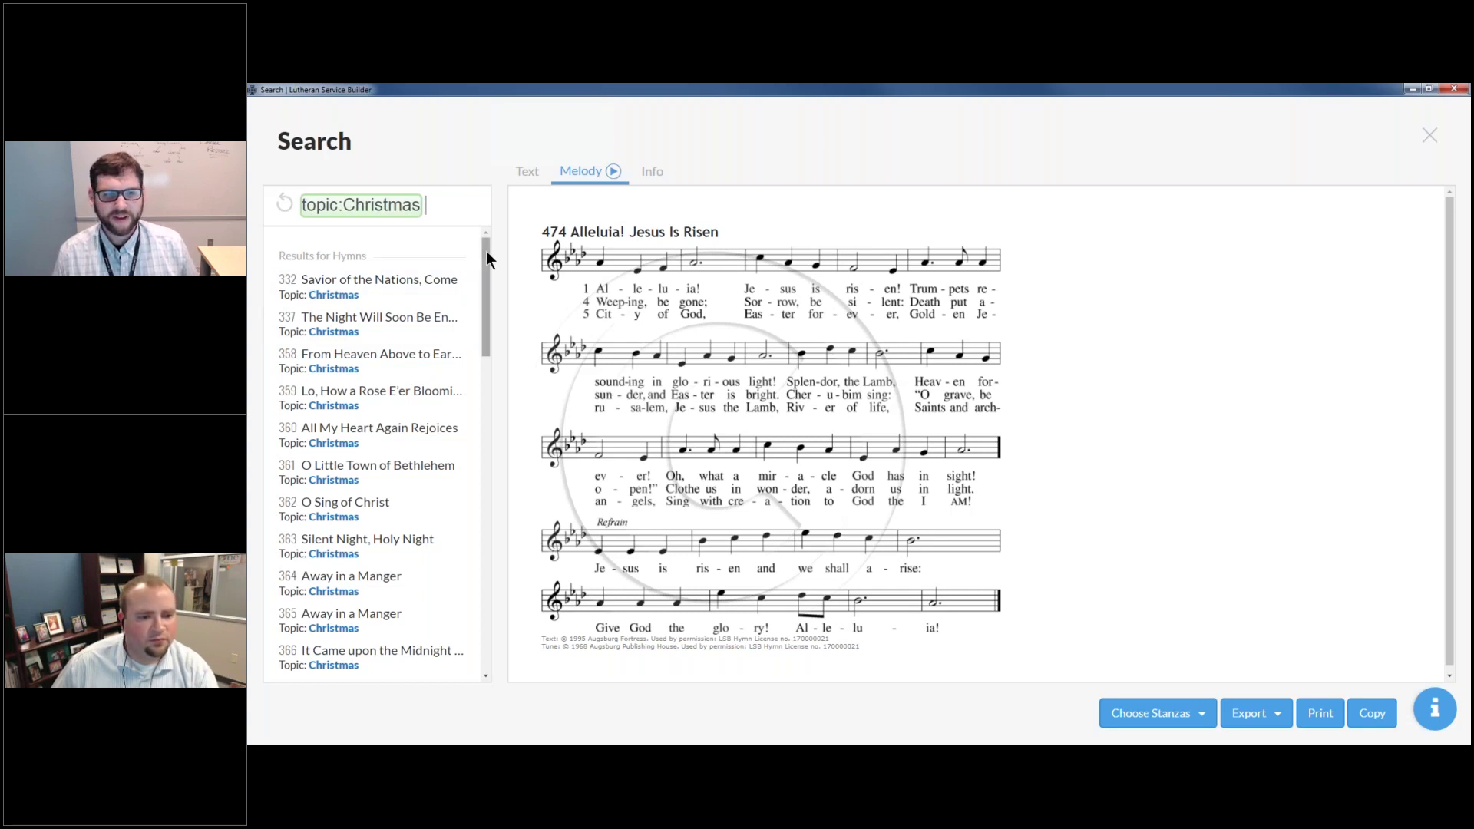
scroll(486, 254, down, 4)
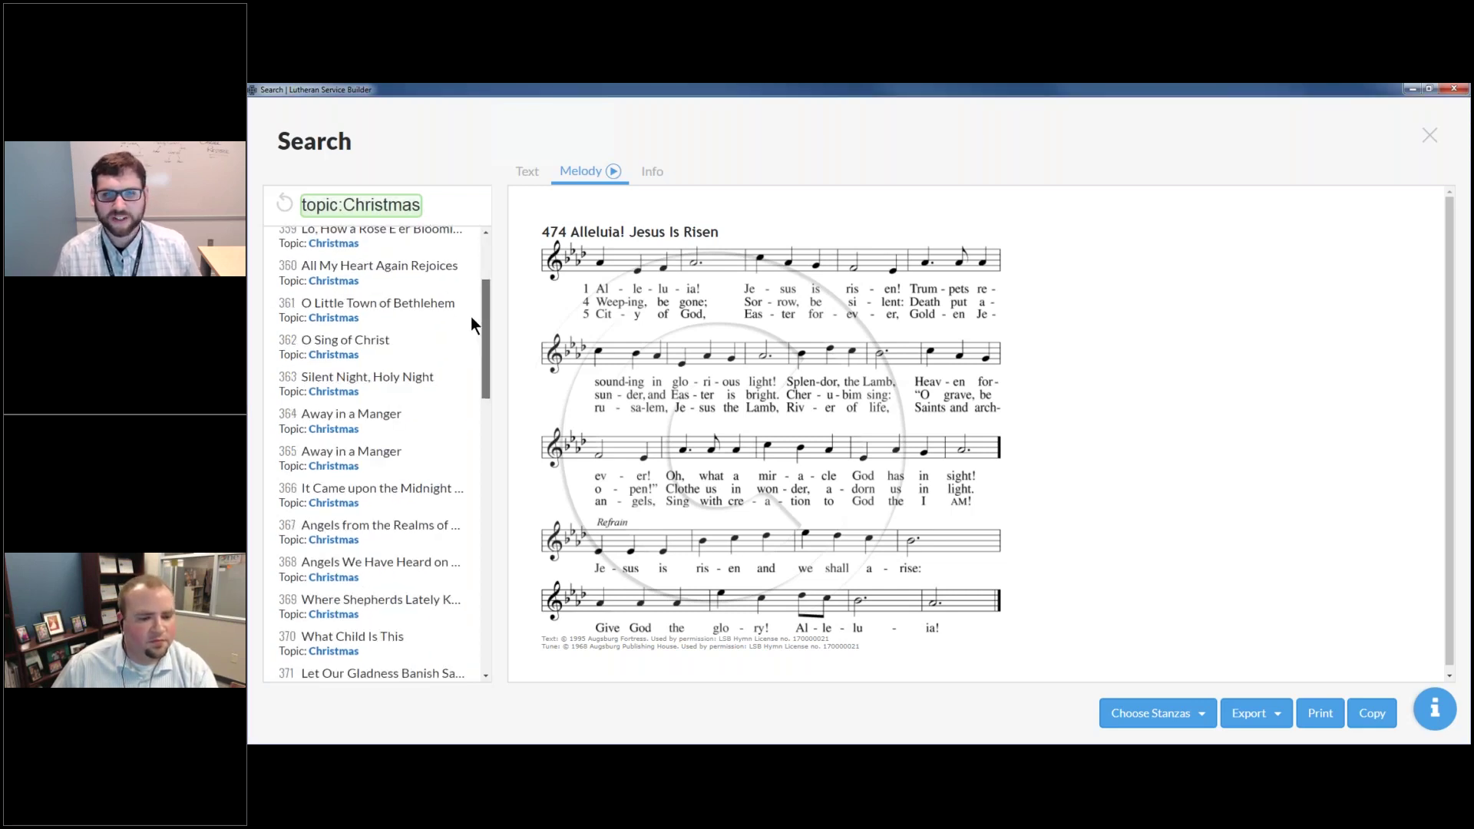
scroll(476, 349, down, 8)
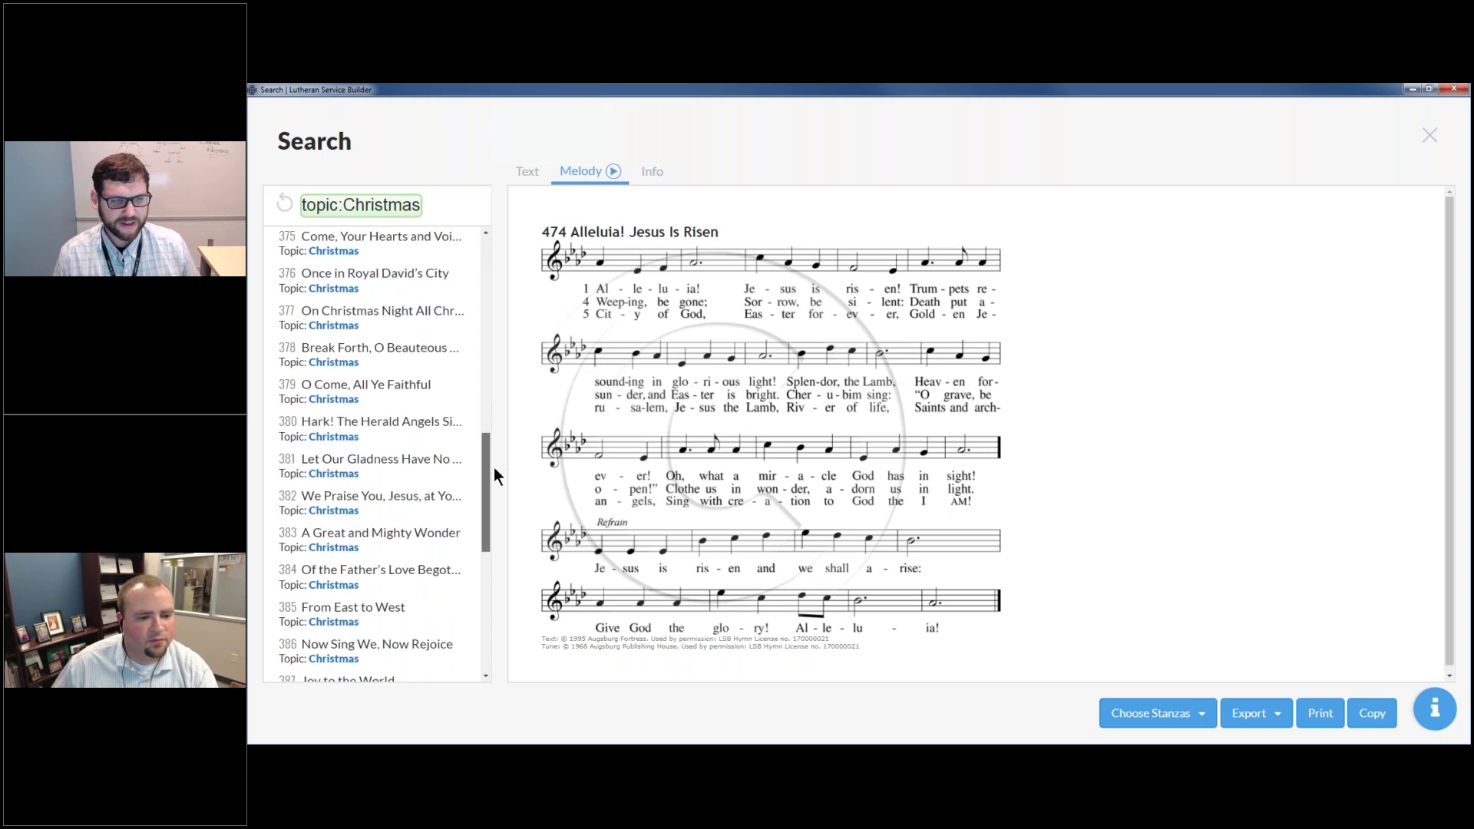
scroll(489, 487, down, 5)
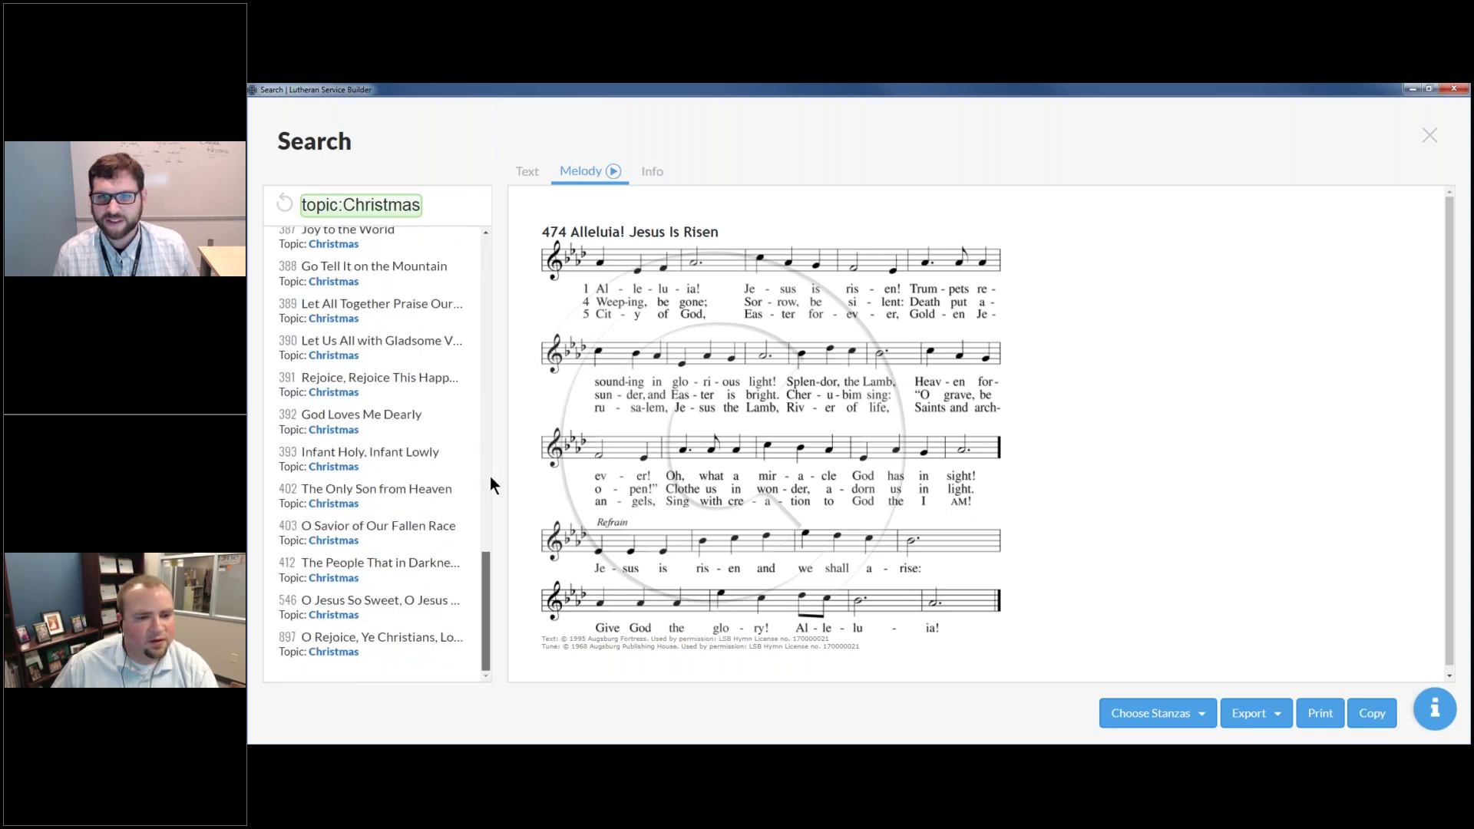
scroll(491, 368, up, 14)
scroll(480, 230, up, 3)
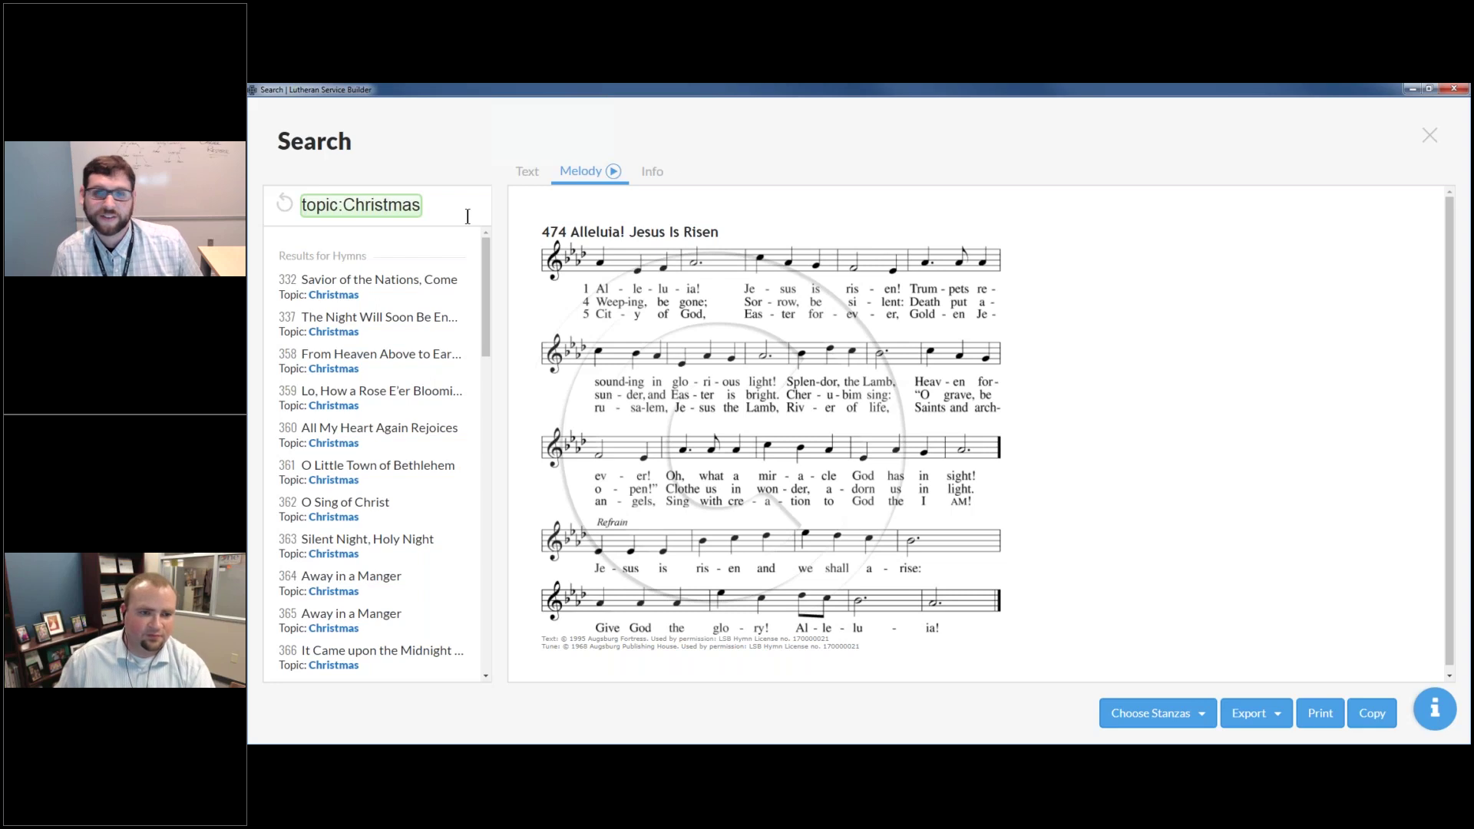
Step: Try to narrow the Christmas topic search to the prayers type, and remove that filter again
text(#p)
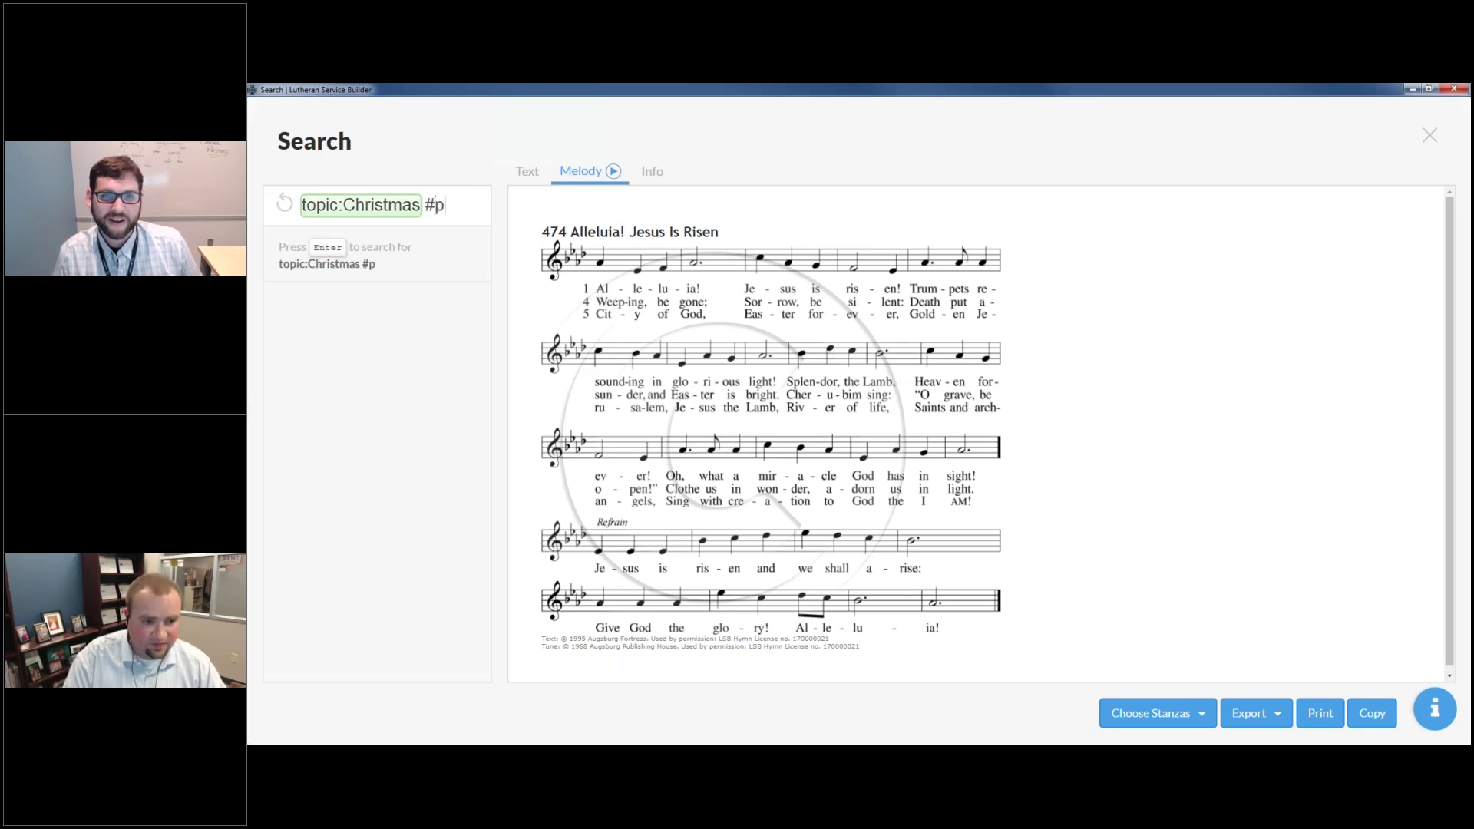
text(rayer)
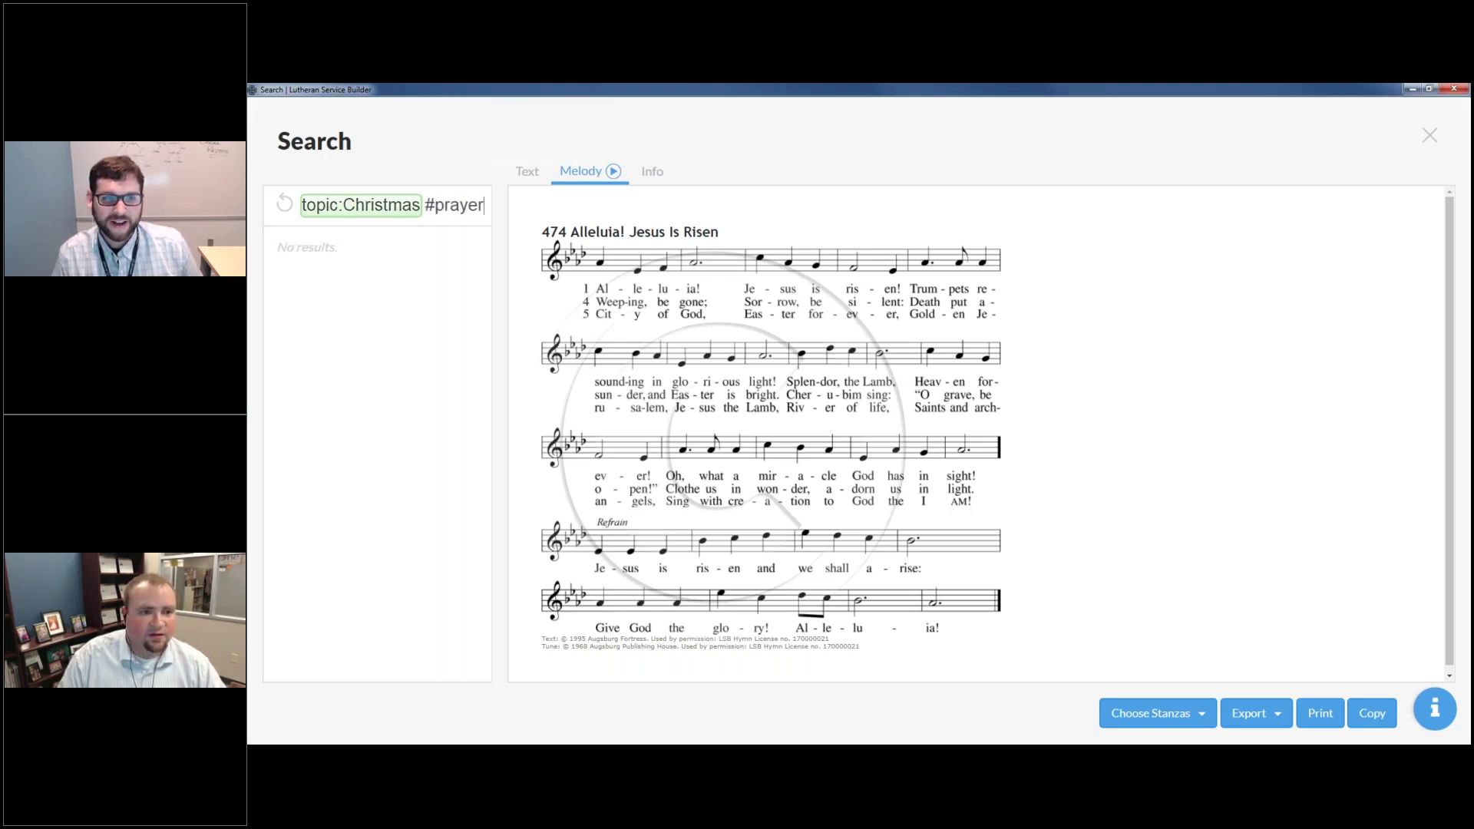
text(s)
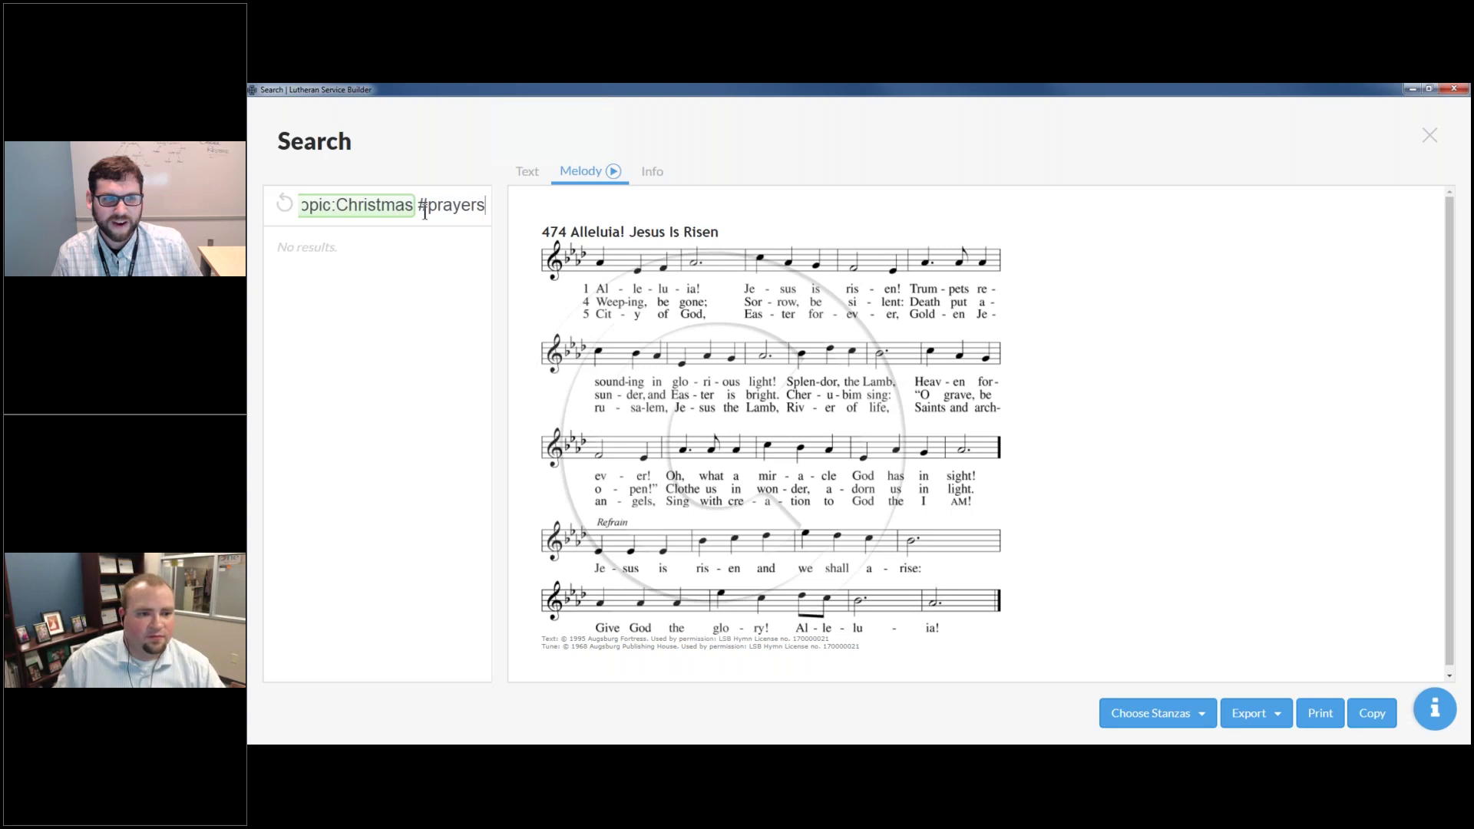
key(BackSpace)
key(BackSpace)
key(BackSpace)
key(BackSpace)
key(BackSpace)
key(BackSpace)
key(BackSpace)
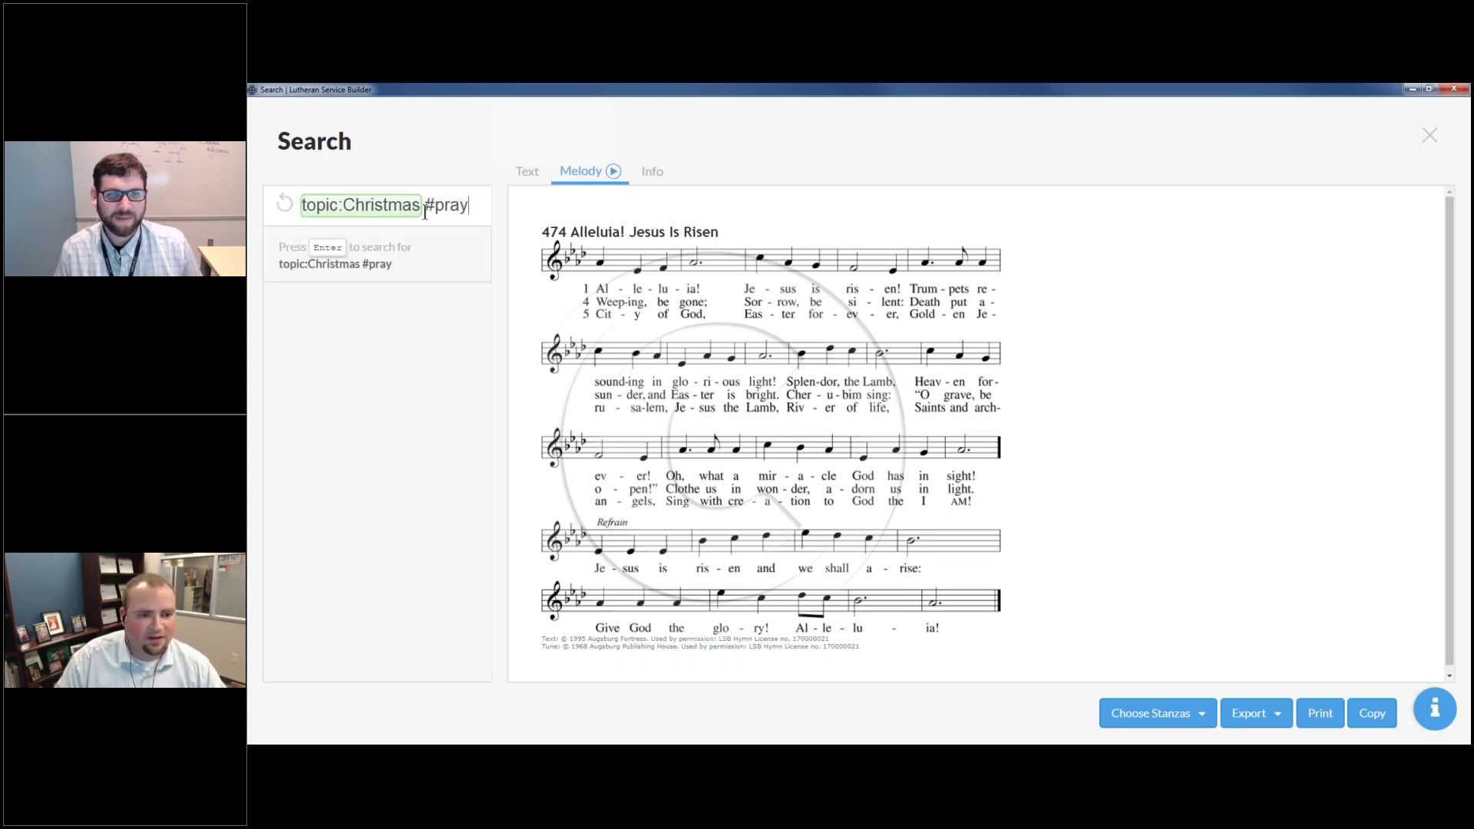
key(BackSpace)
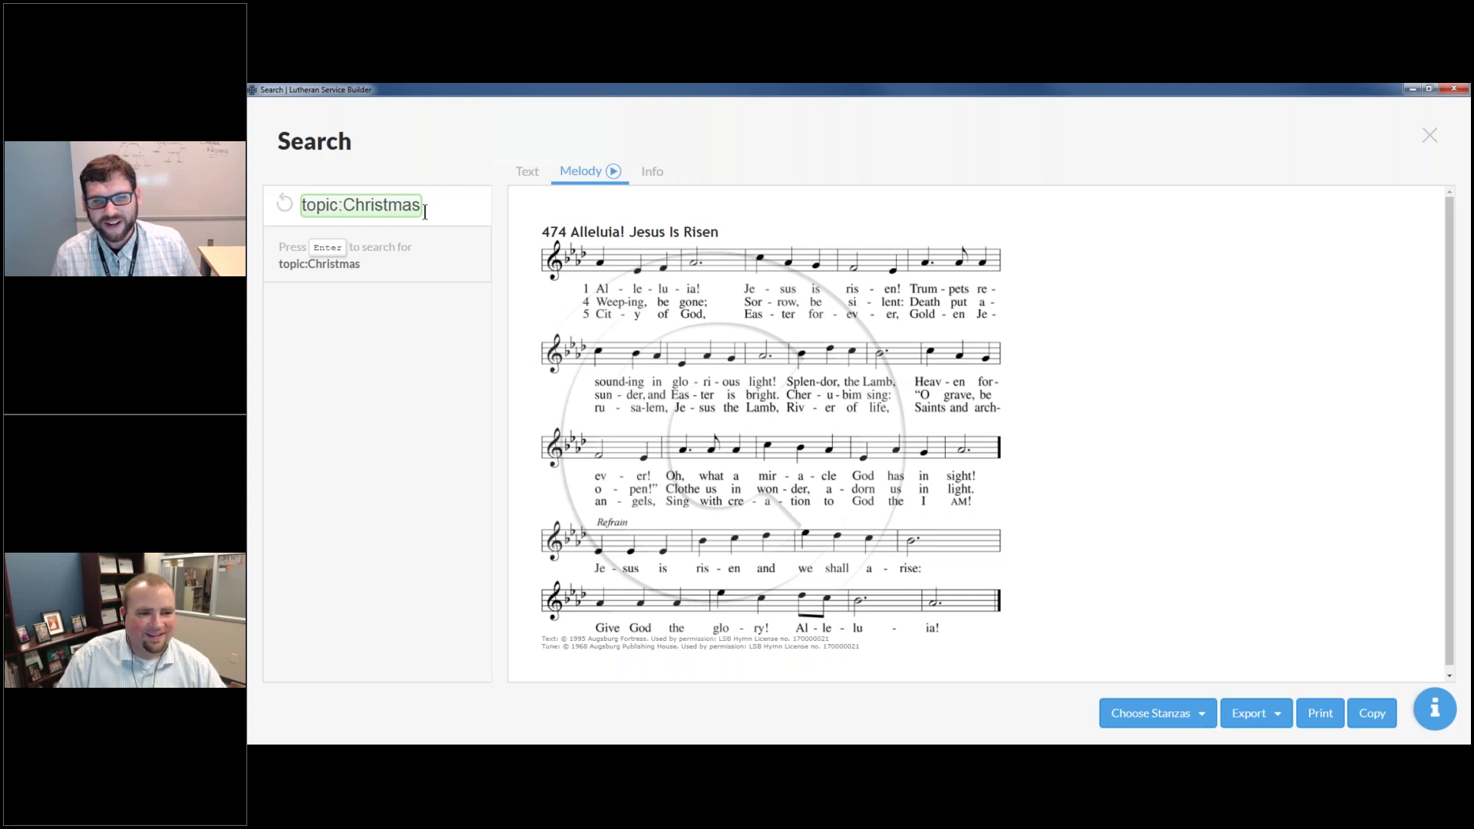
Step: Replace the topic query with a search for all resources of type #prayers
key(ctrl+a)
key(BackSpace)
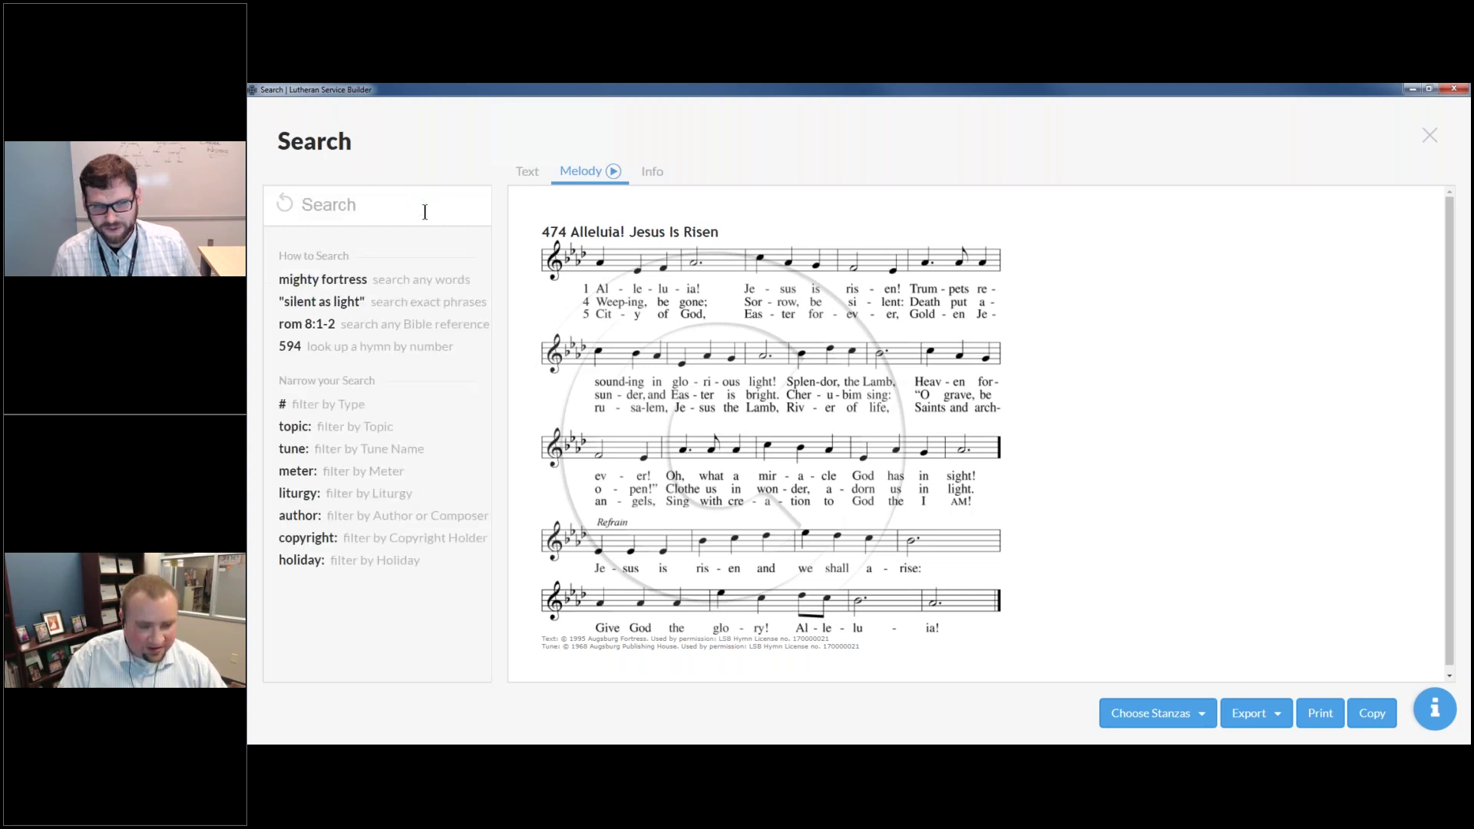
text(#pra)
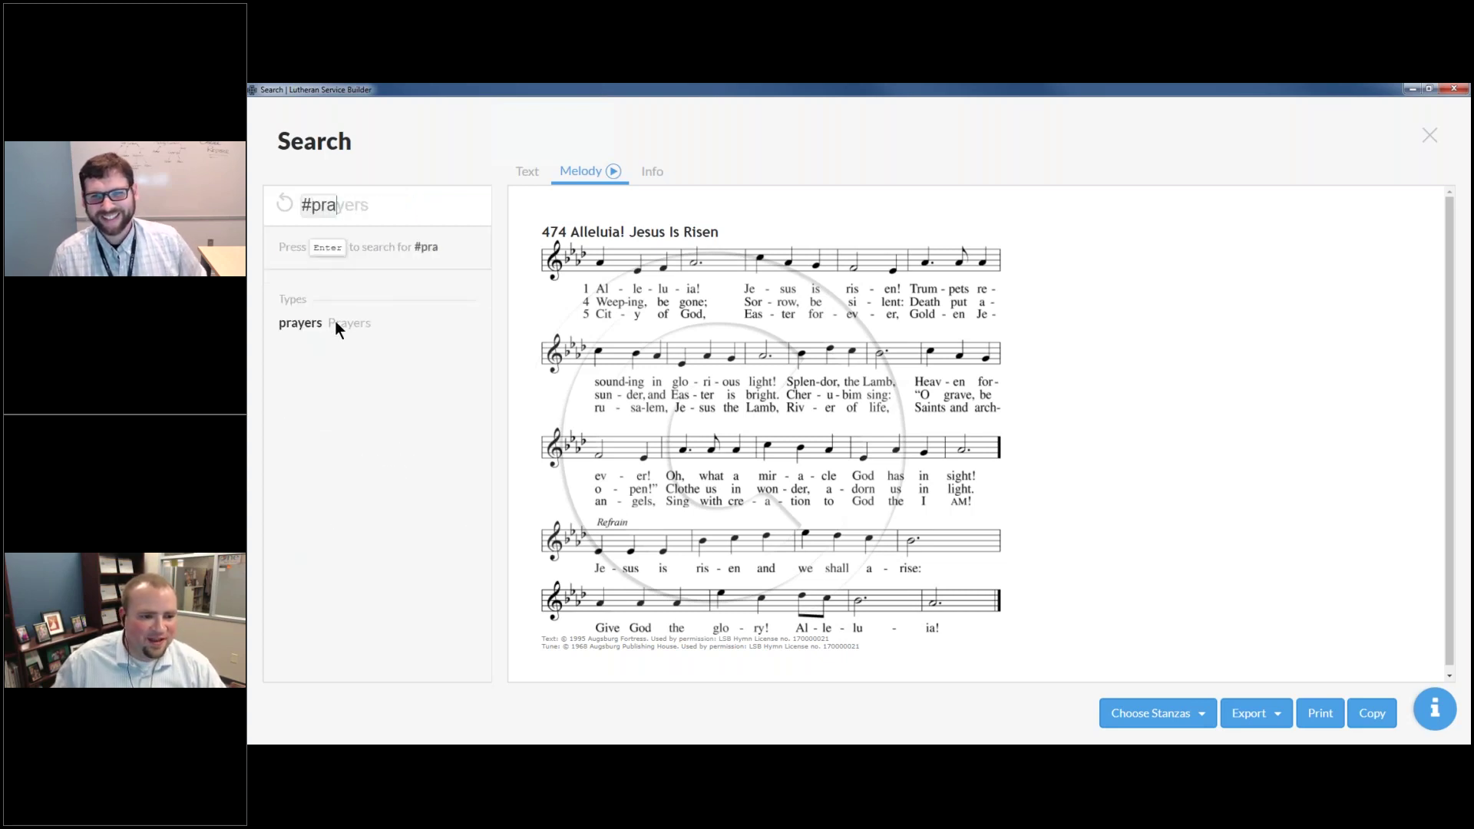
click(335, 321)
key(Return)
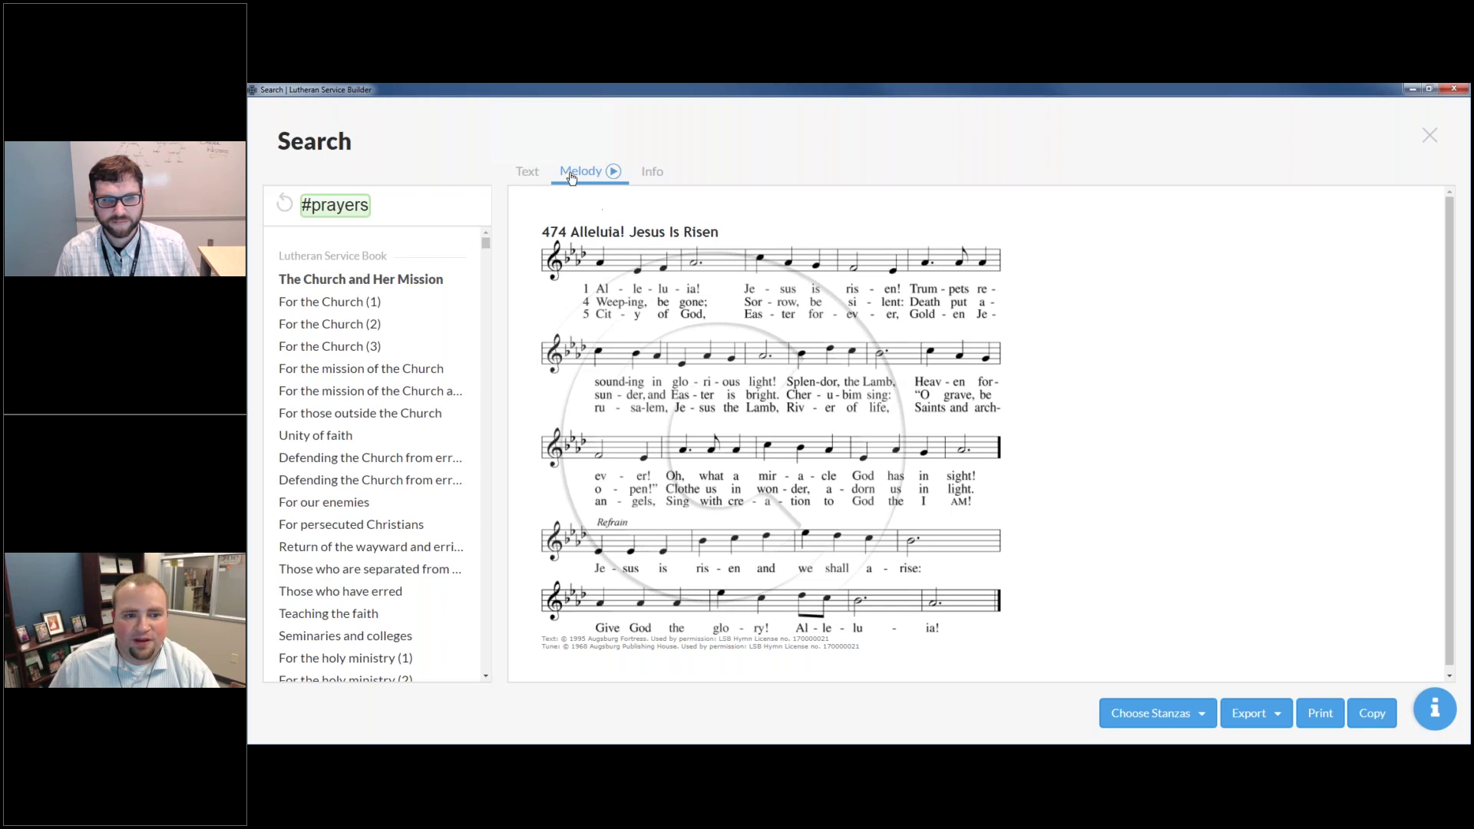
Step: Copy the text version of hymn 474, "Alleluia! Jesus Is Risen", and paste it into the open Word document
click(526, 171)
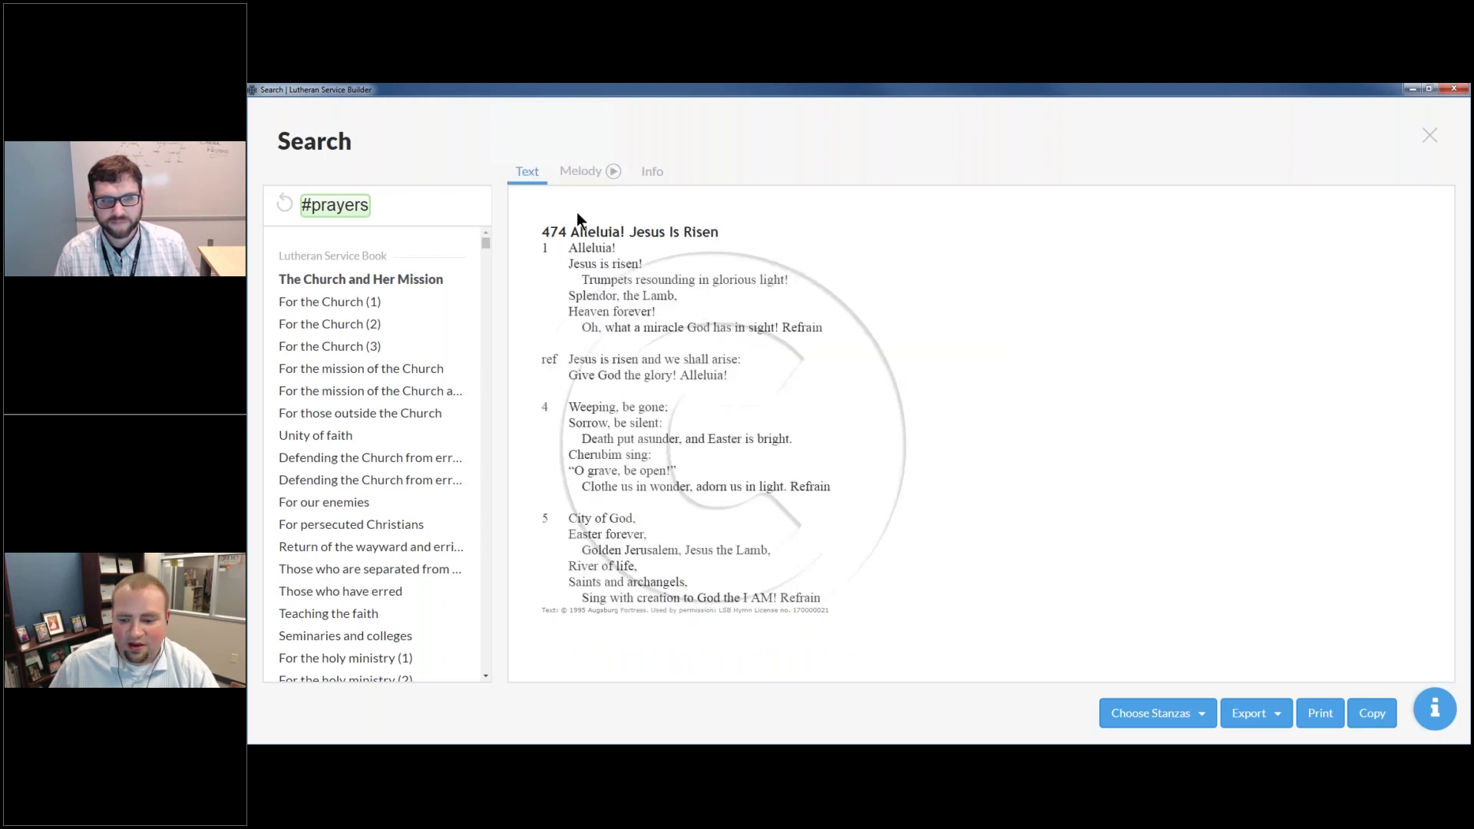
click(579, 173)
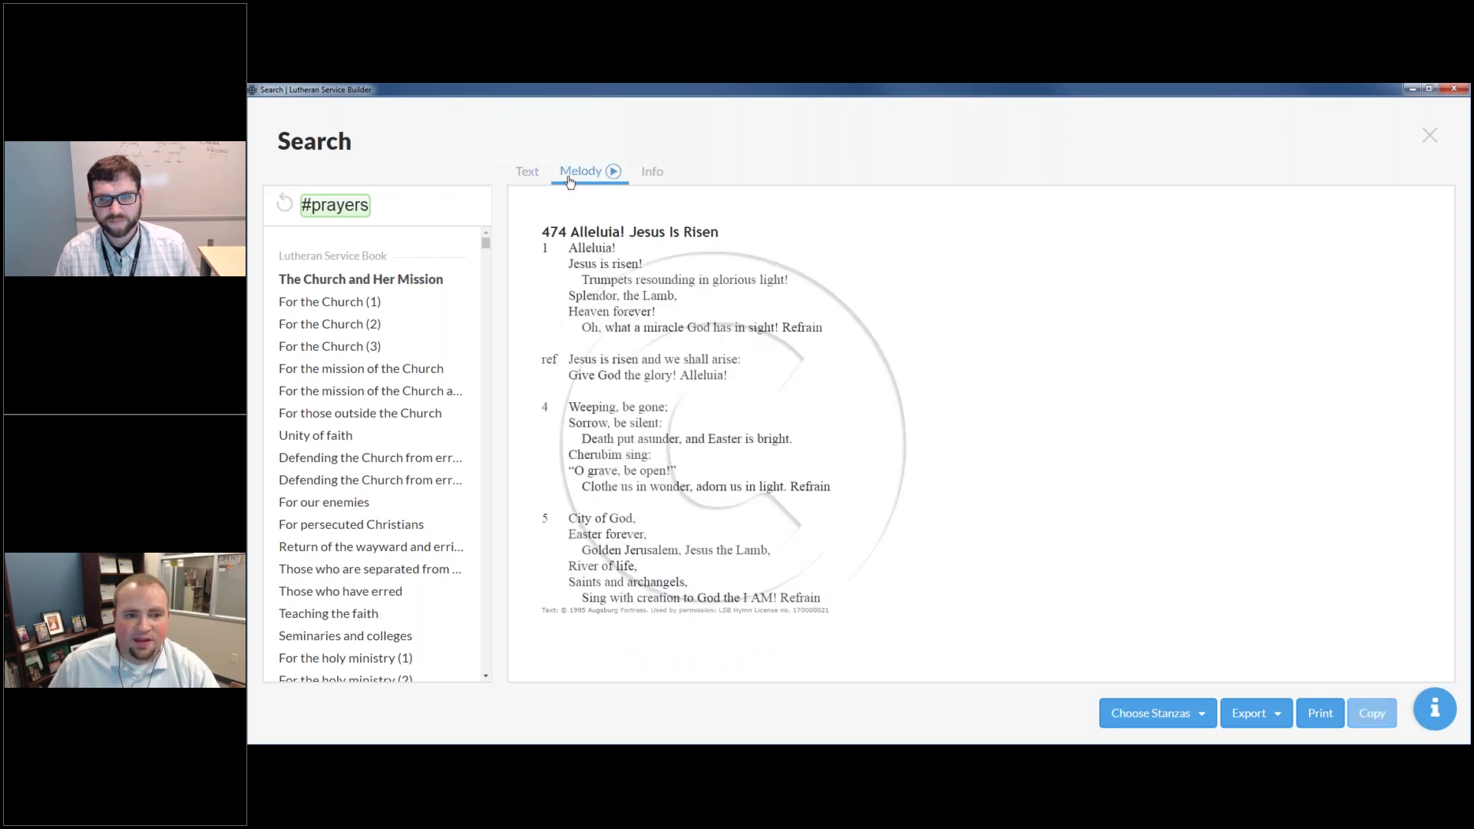
click(551, 173)
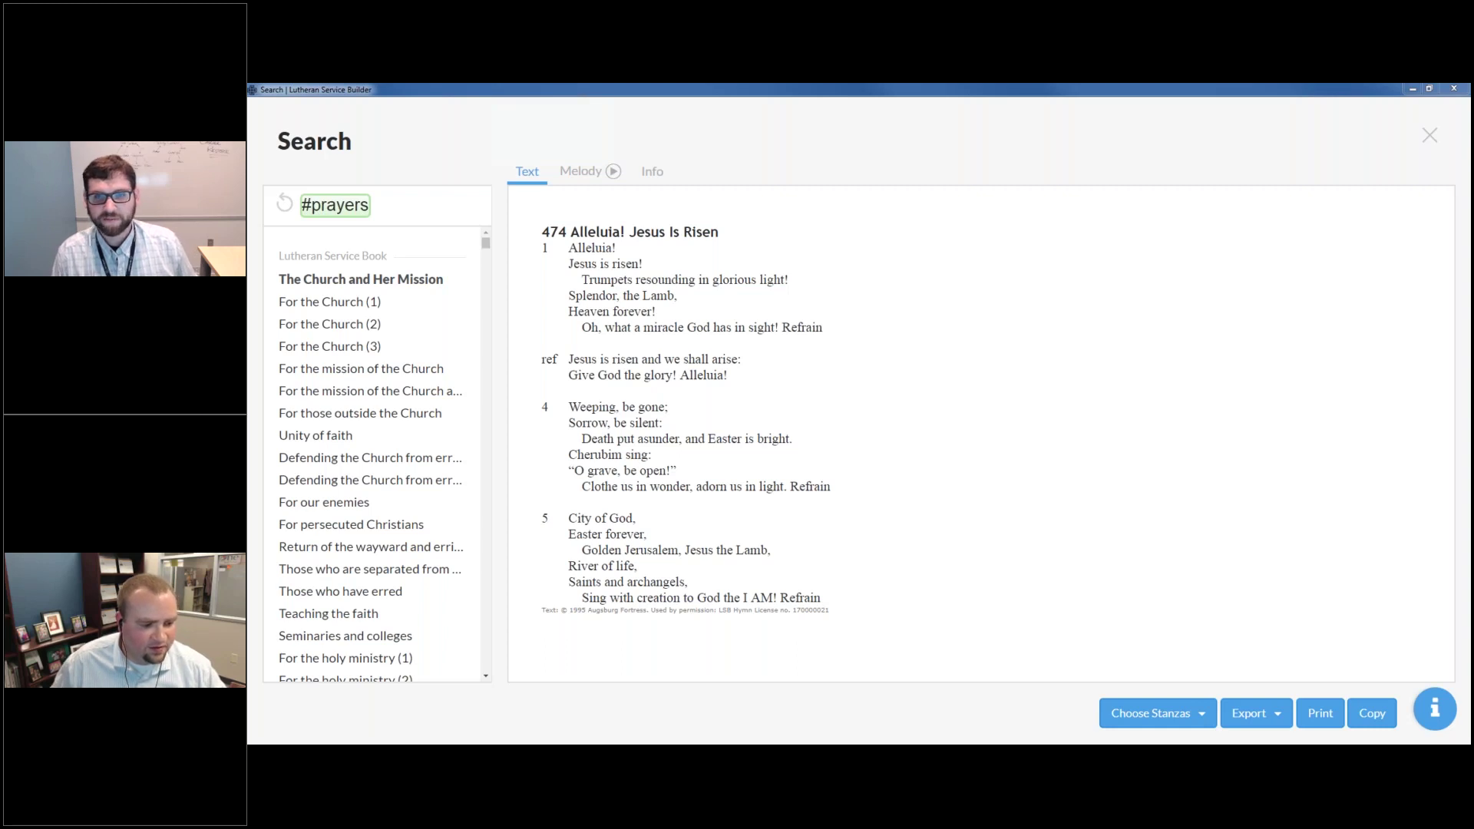
drag(247, 156, 965, 208)
key(ctrl+v)
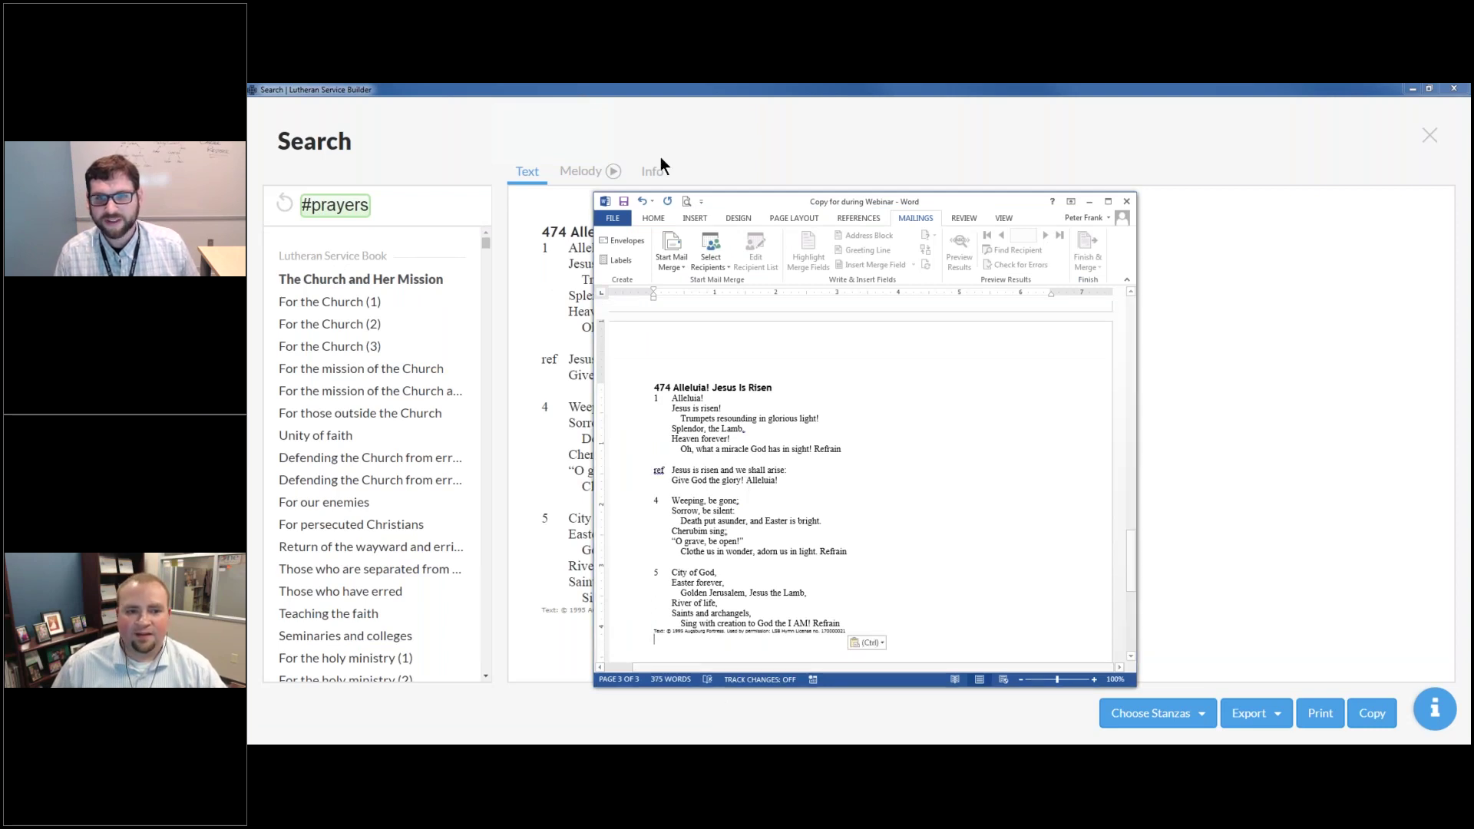
Step: Return to Lutheran Service Builder, close the search, and open the Advanced Training Webinar bulletin format
click(569, 171)
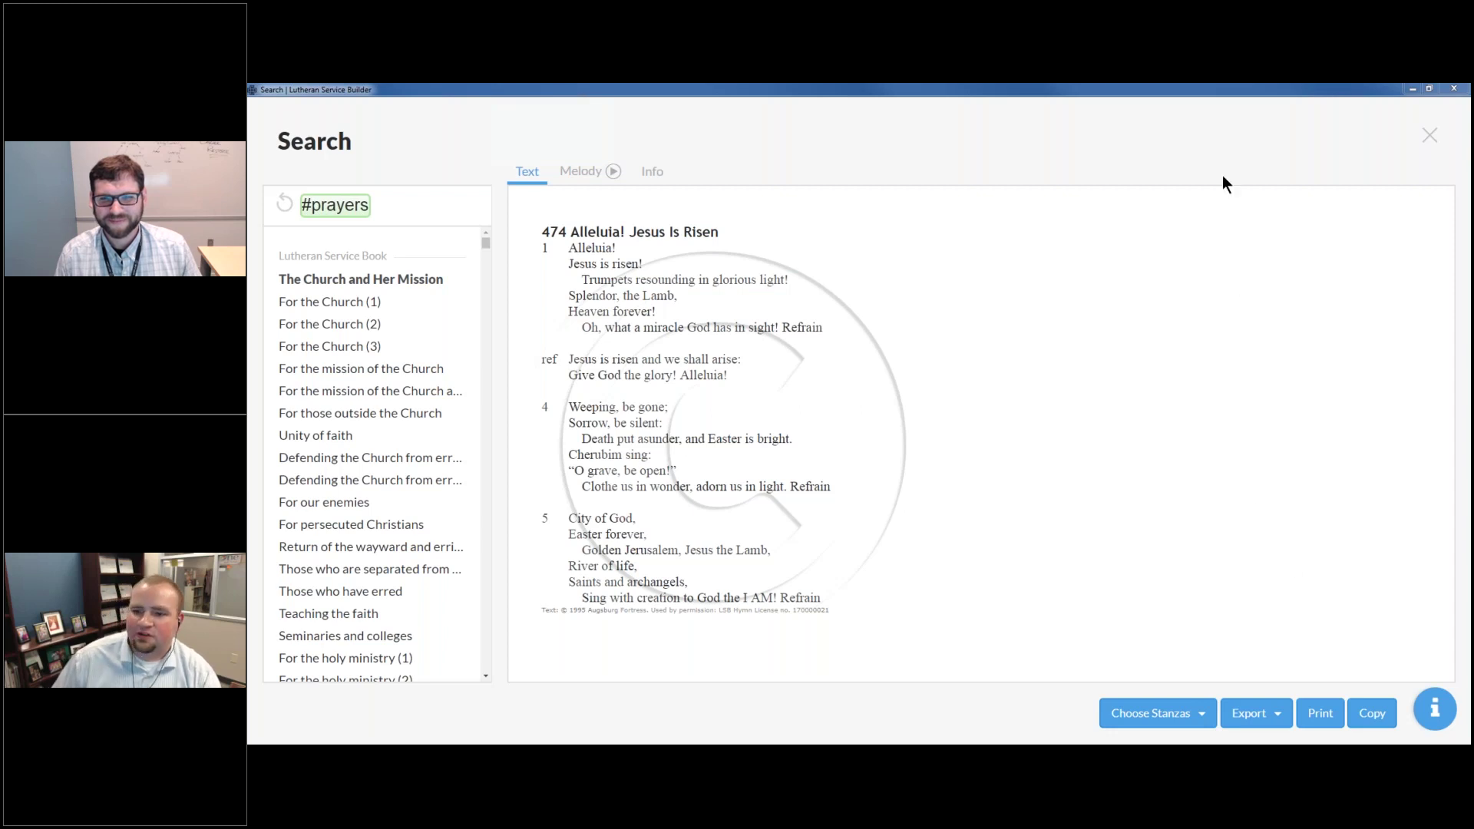
click(1420, 162)
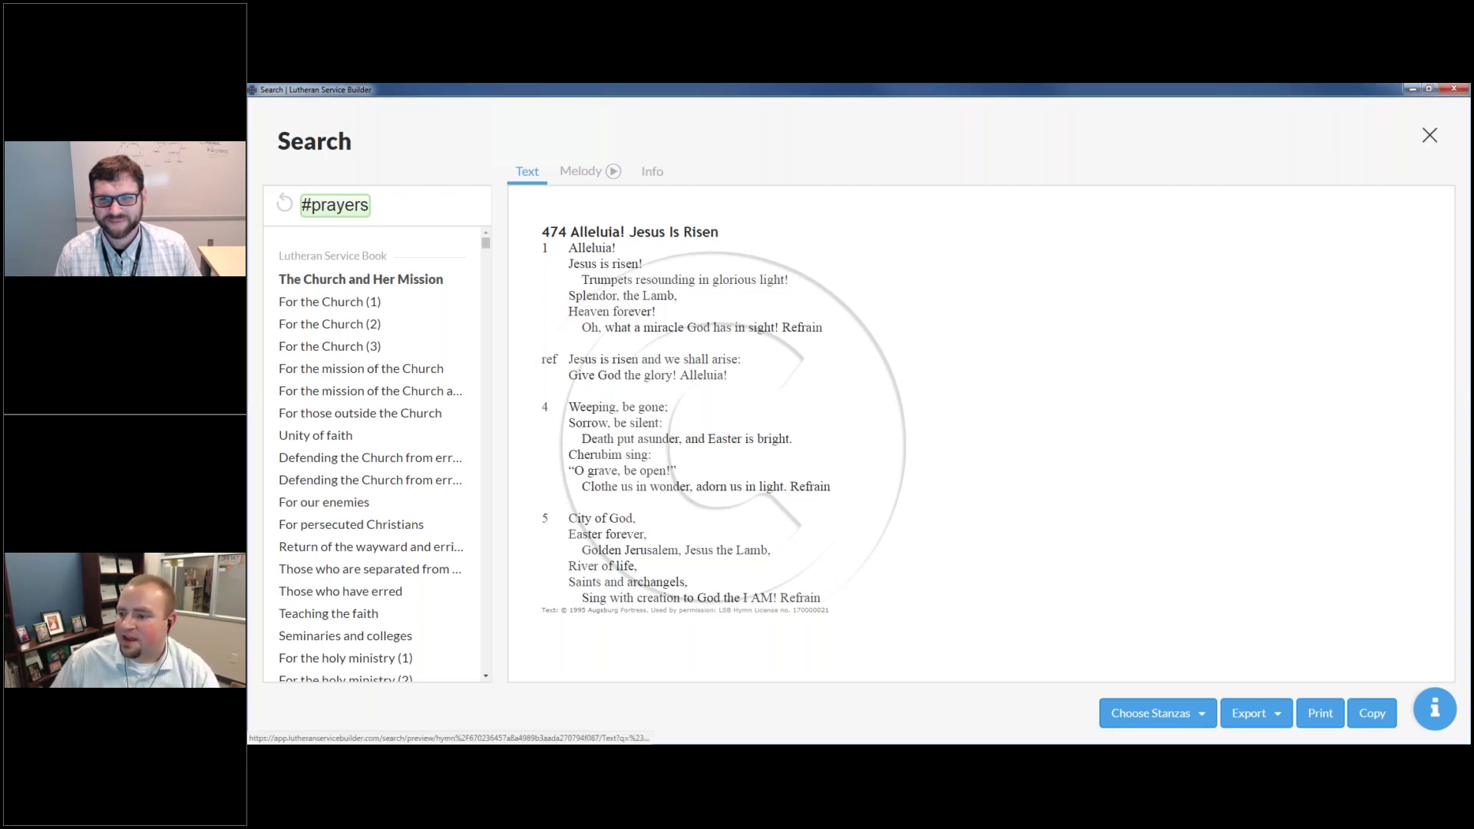
click(1429, 136)
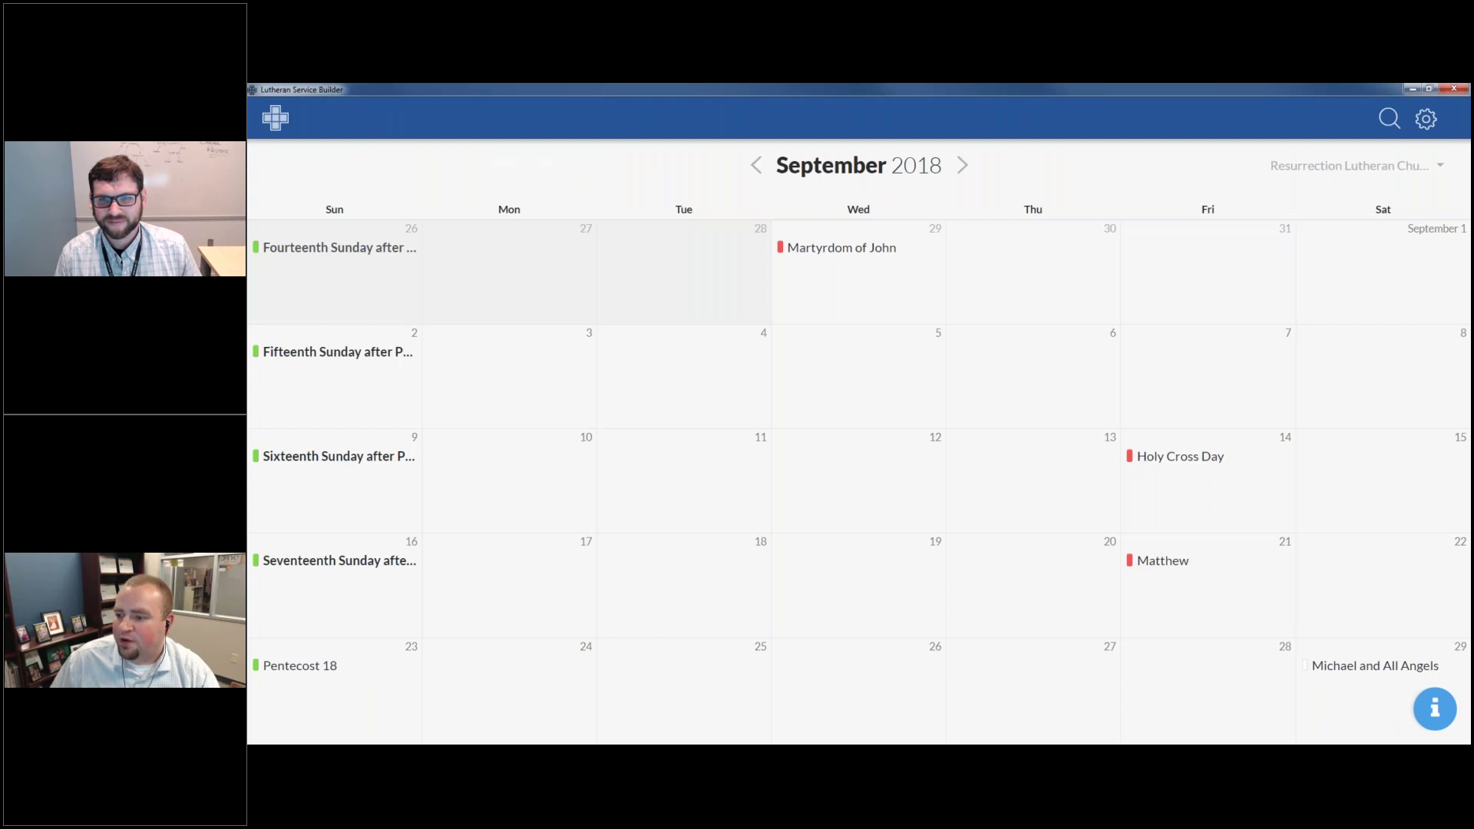
click(1429, 125)
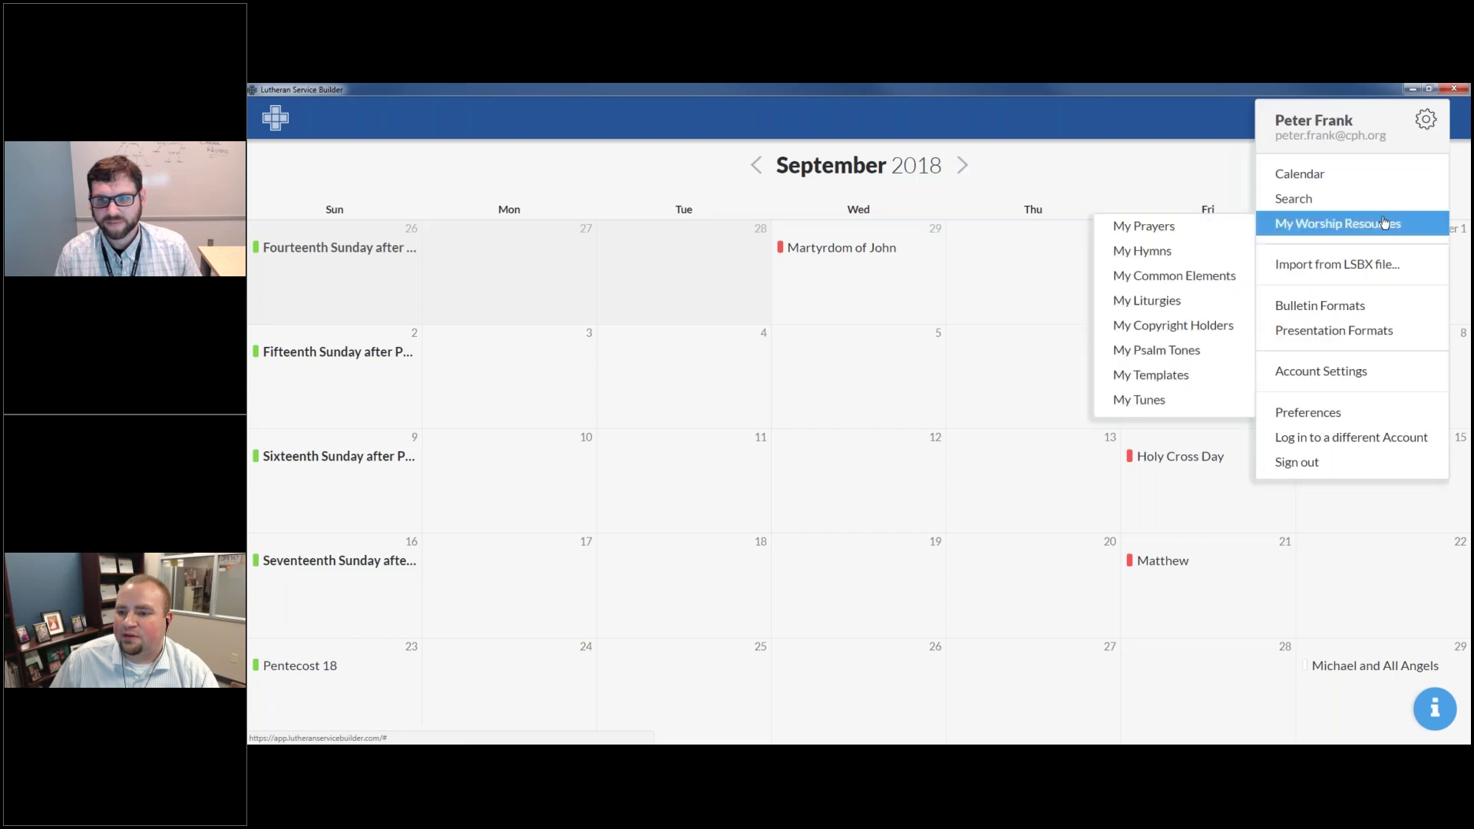
click(1354, 307)
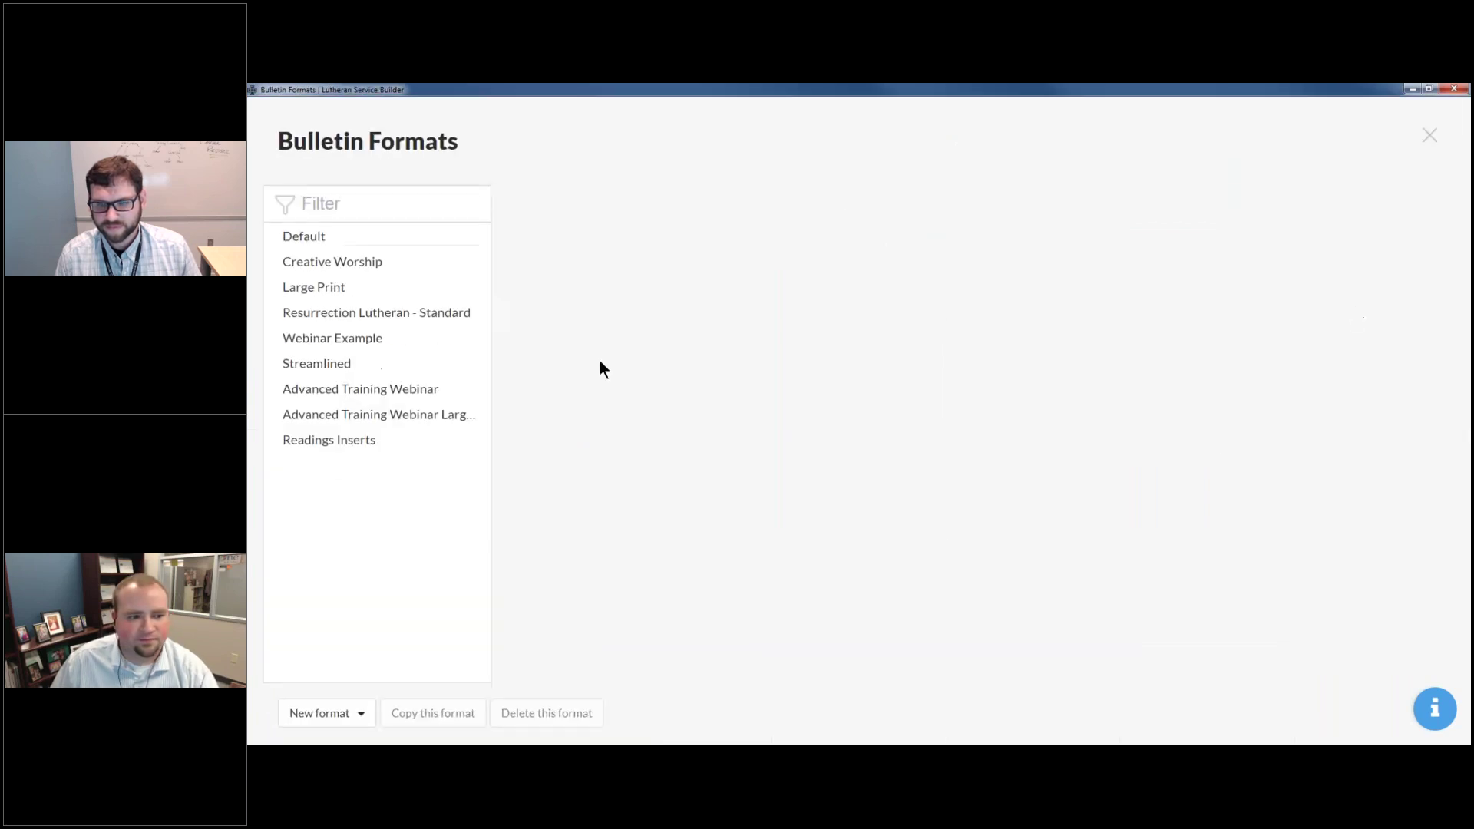
click(356, 389)
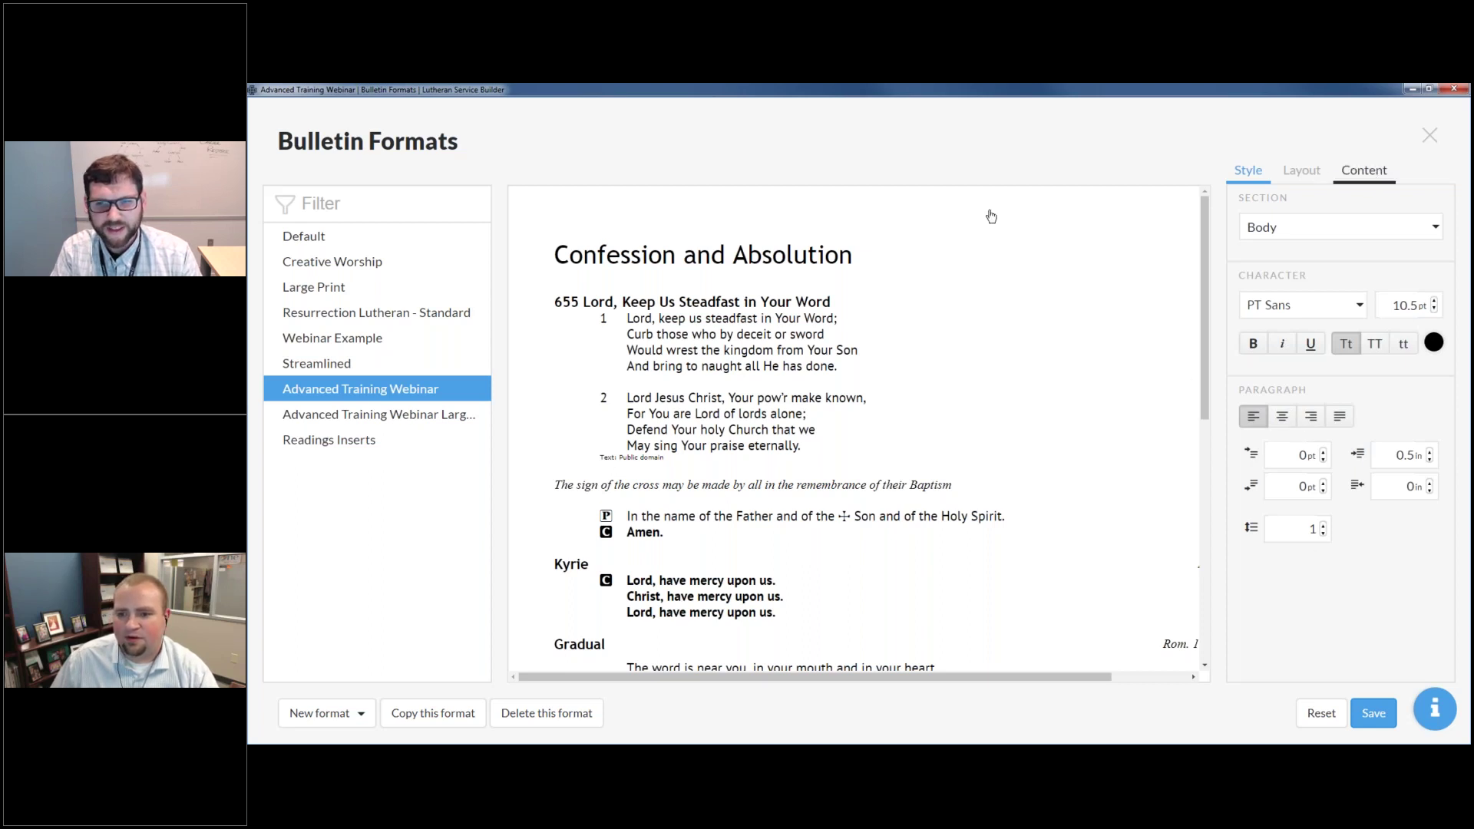
Step: Review the caption options for all hymns, set their subcaption to #pg#, check the preview, and close the bulletin formats
scroll(1291, 430, down, 5)
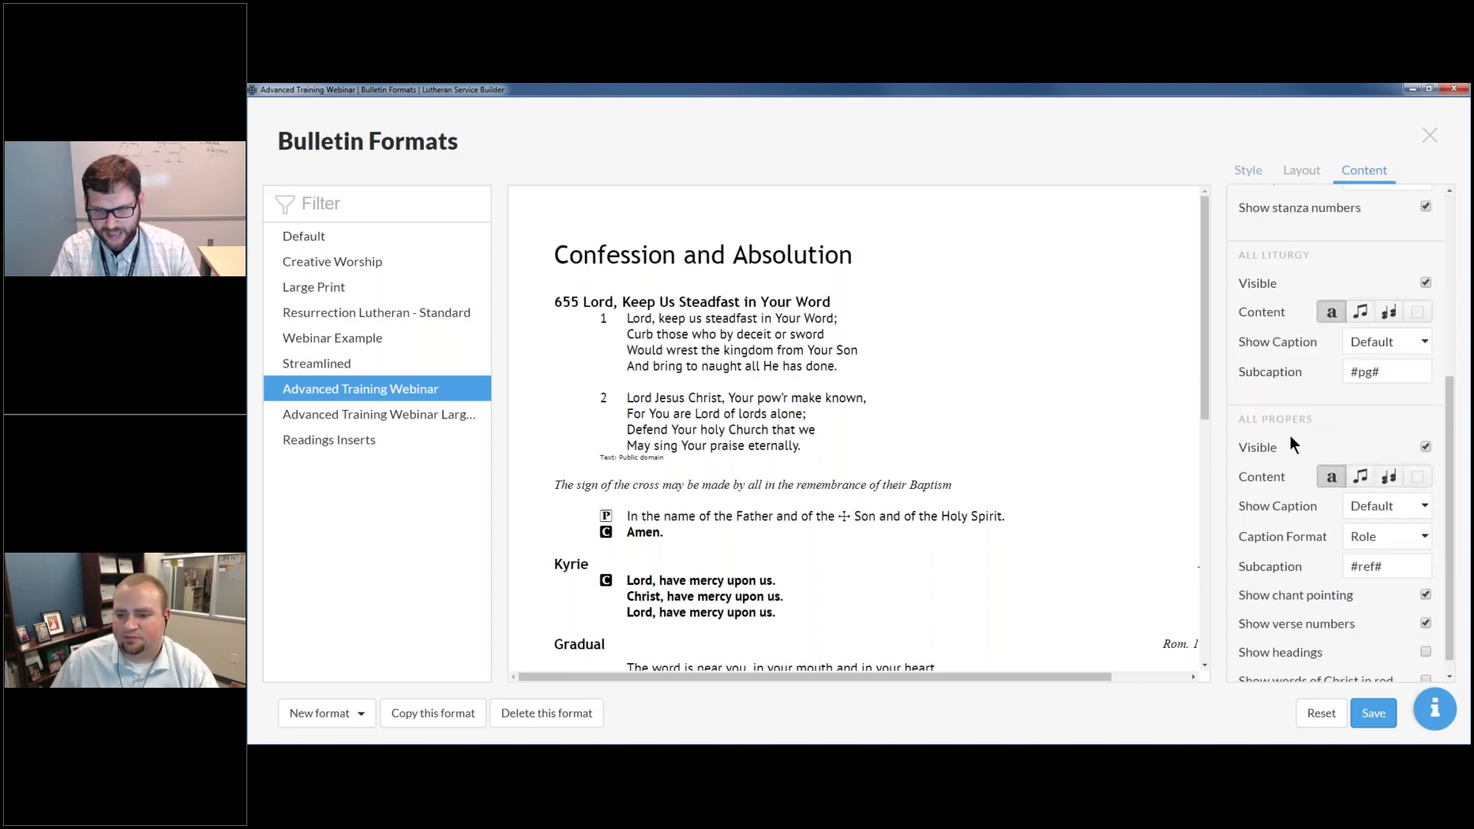
scroll(1349, 312, up, 3)
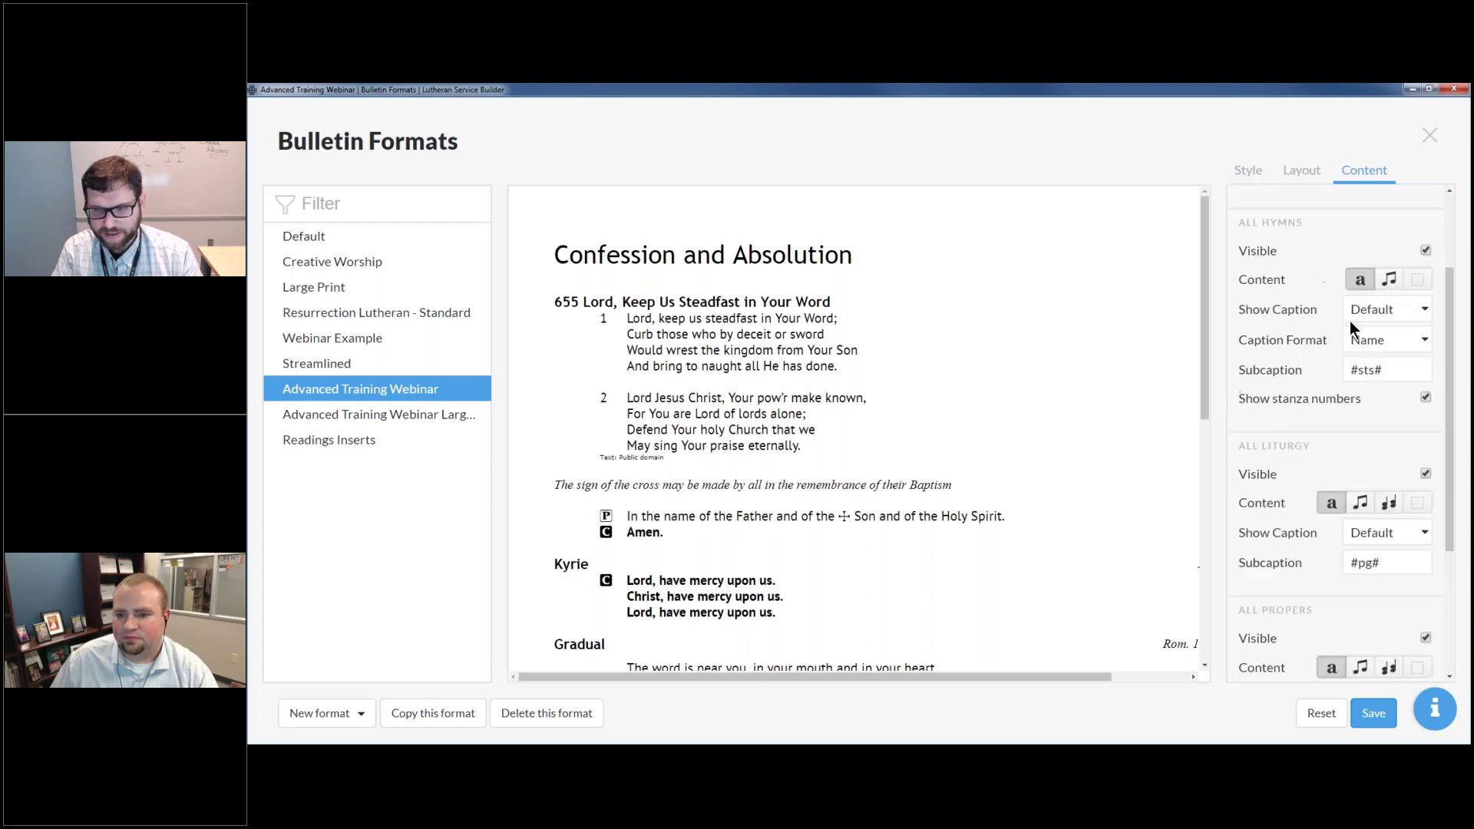
click(1418, 310)
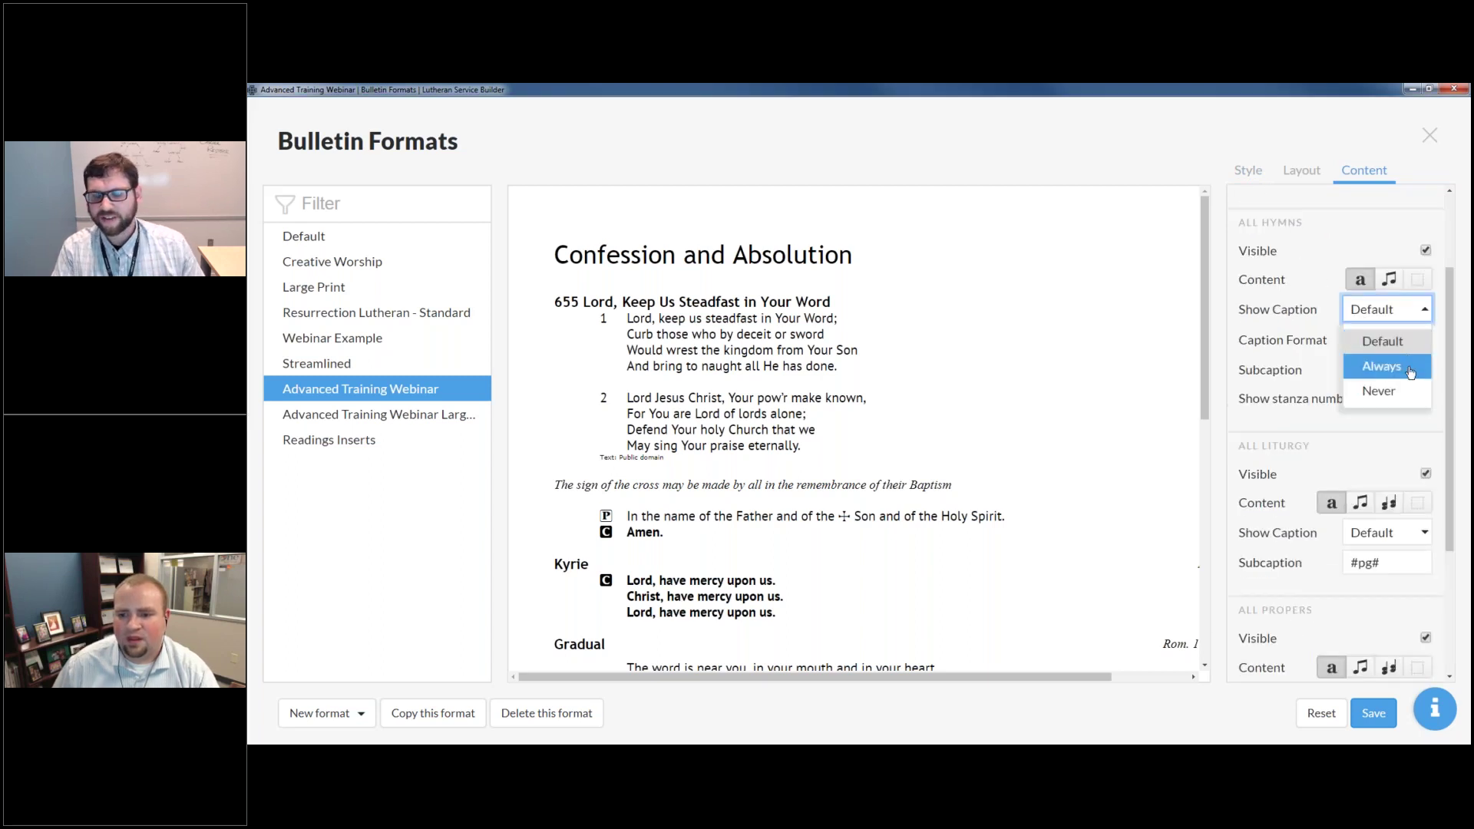
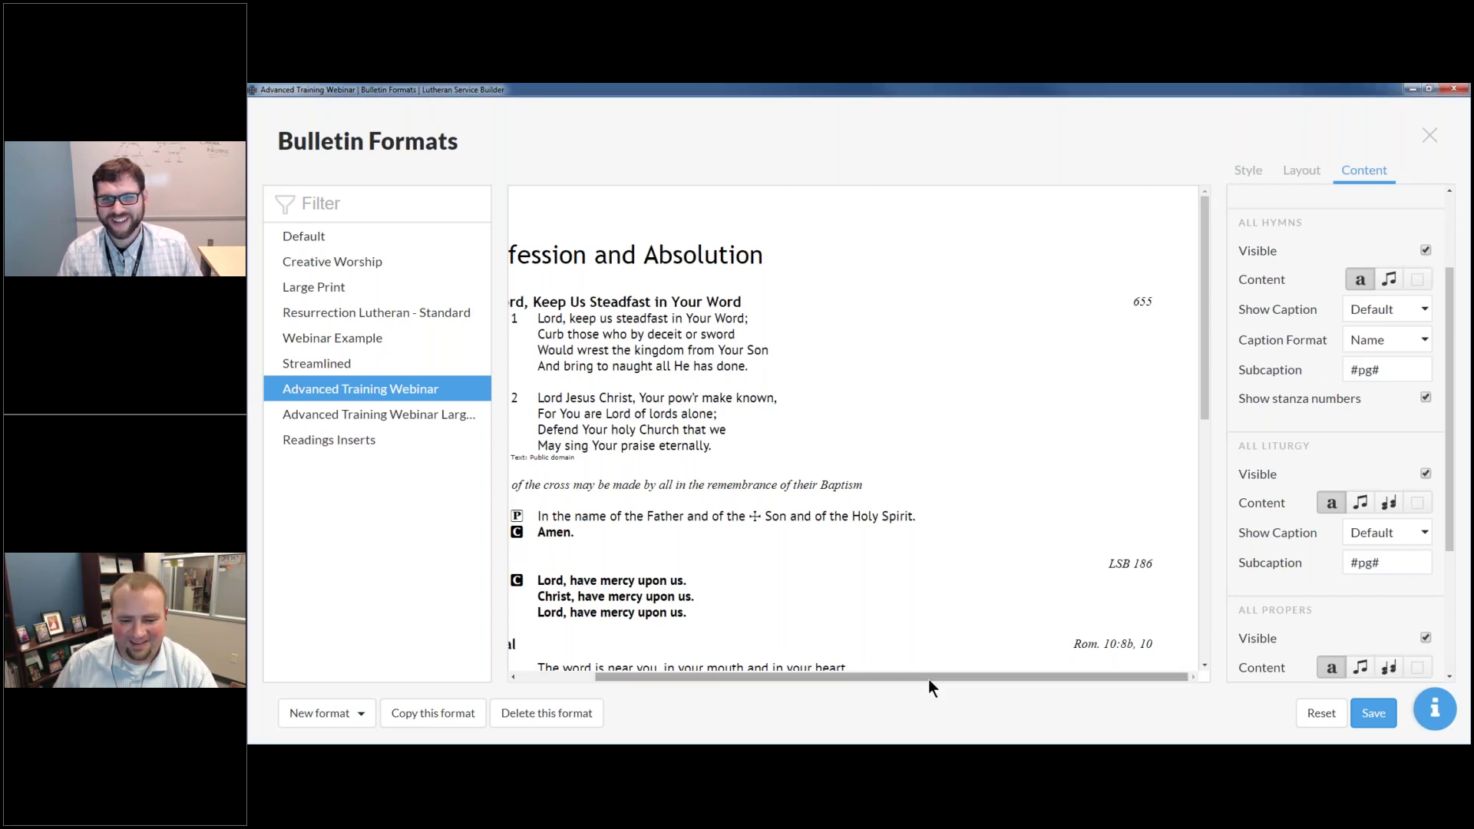
drag(864, 679, 787, 680)
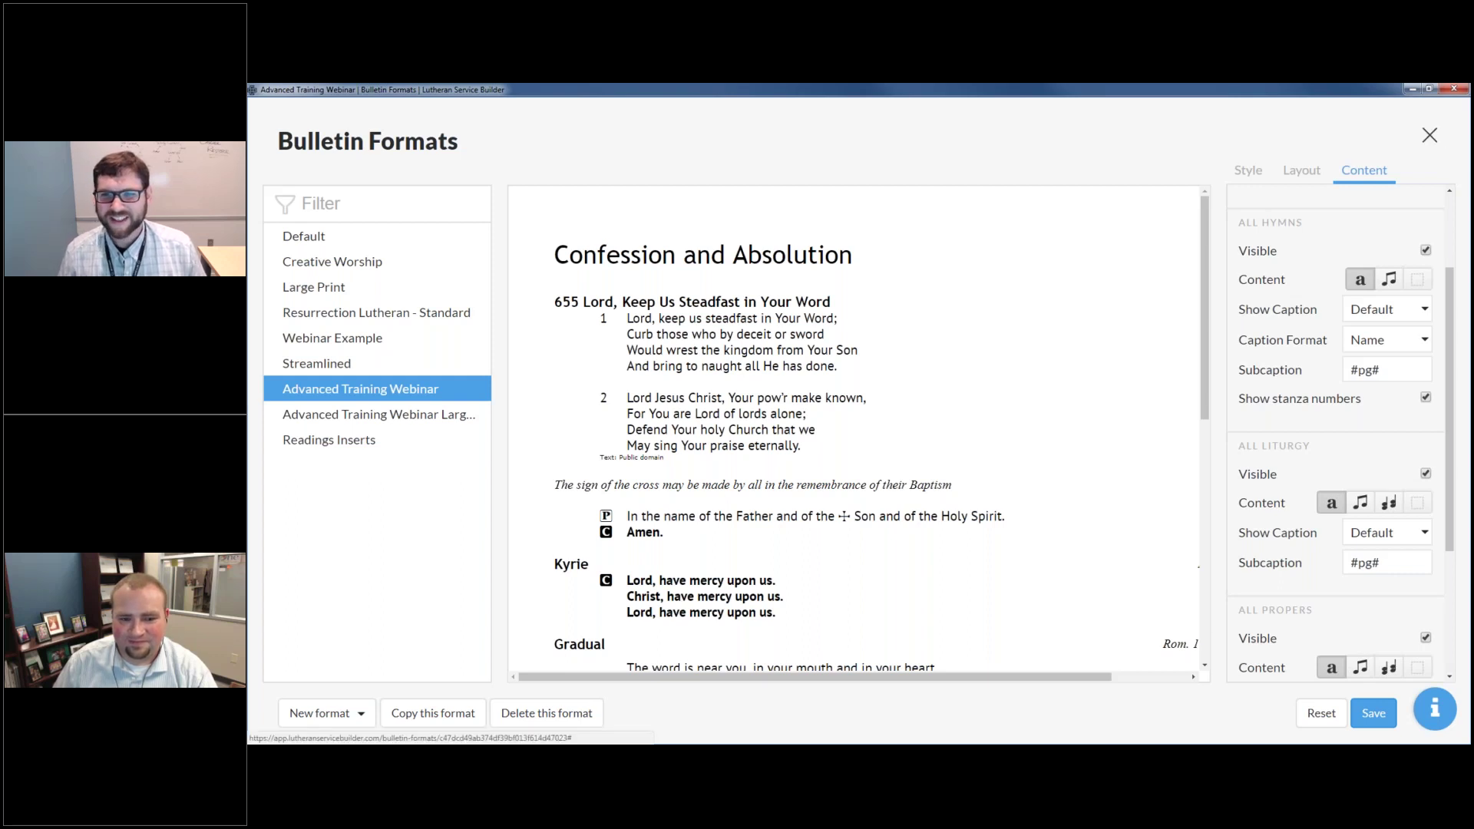
click(1429, 135)
Step: Open the My Templates collection of the worship resources
click(1426, 117)
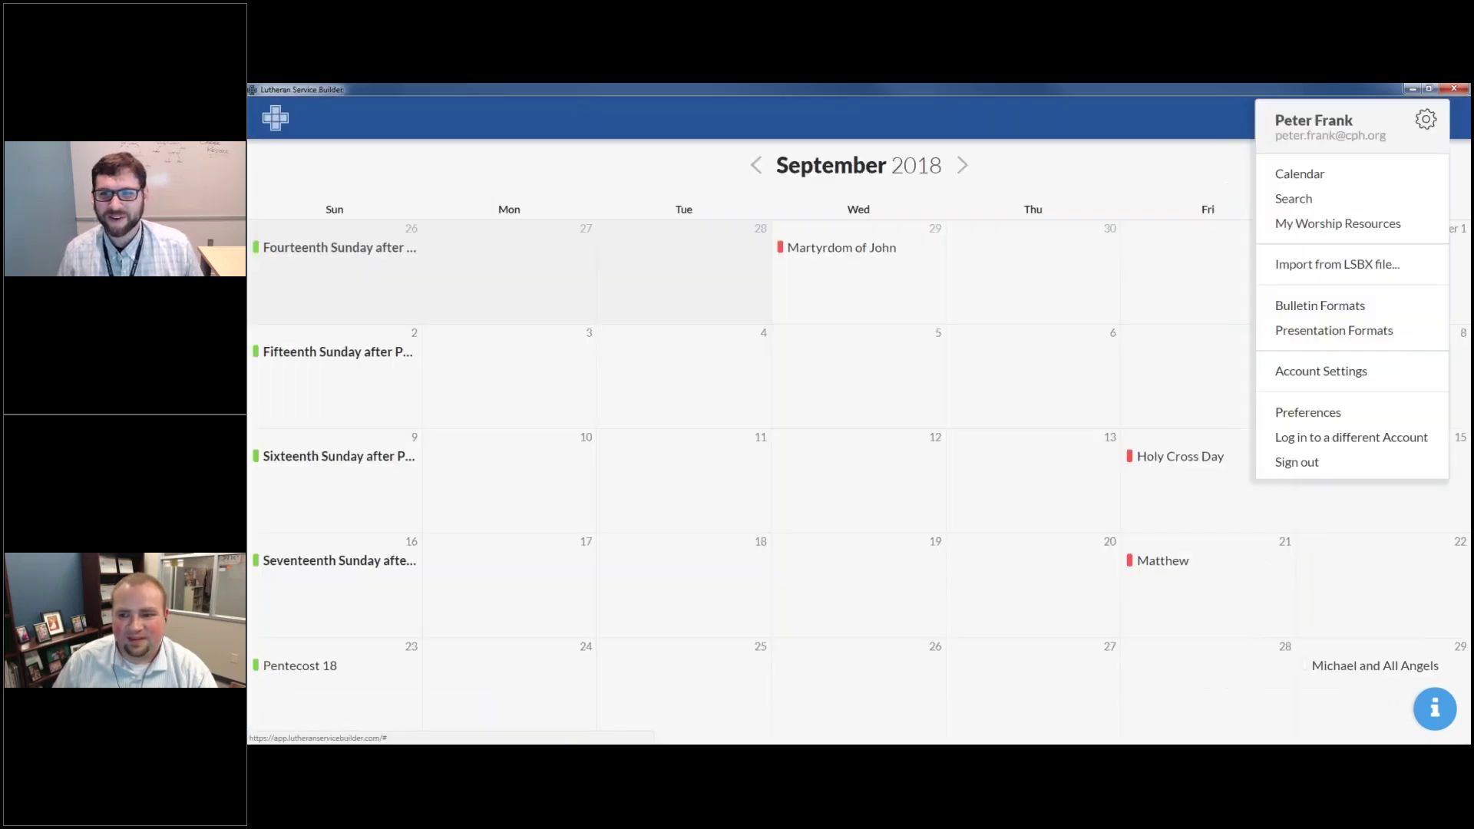
mouse_move(1308, 229)
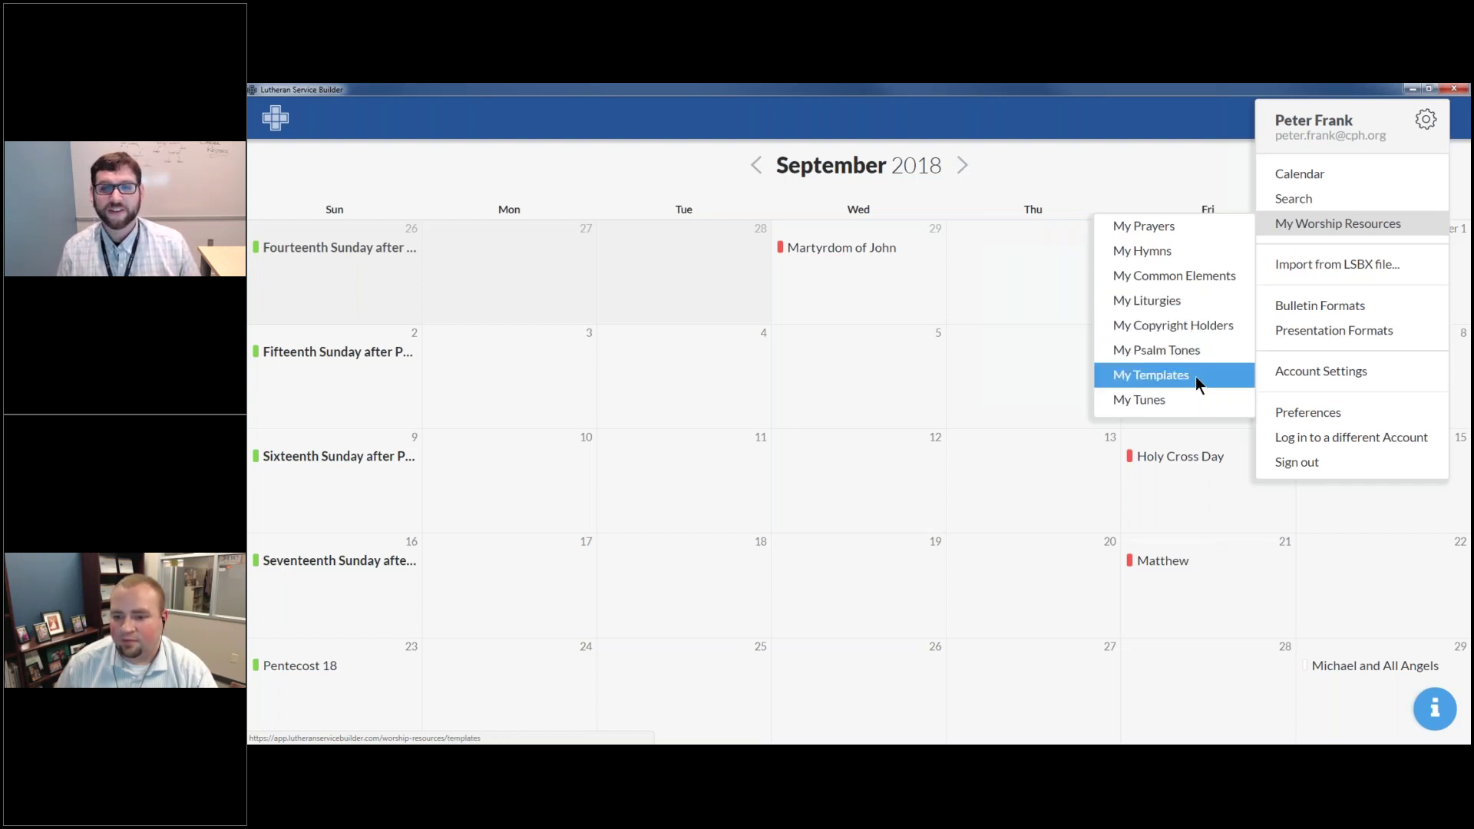
click(1194, 376)
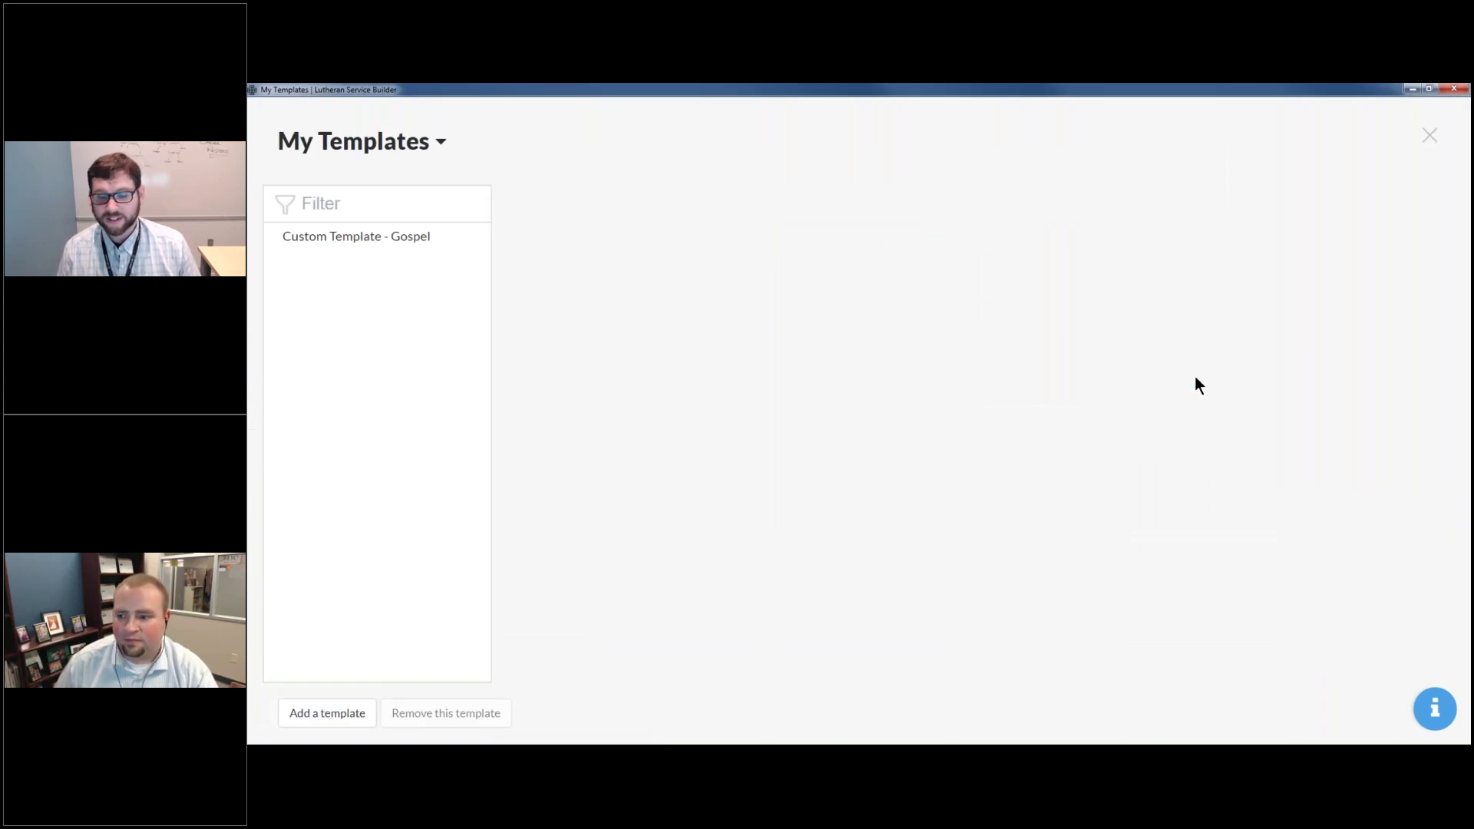
Step: Switch the worship resources to the My Common Elements collection and review the list of available resource types
click(442, 142)
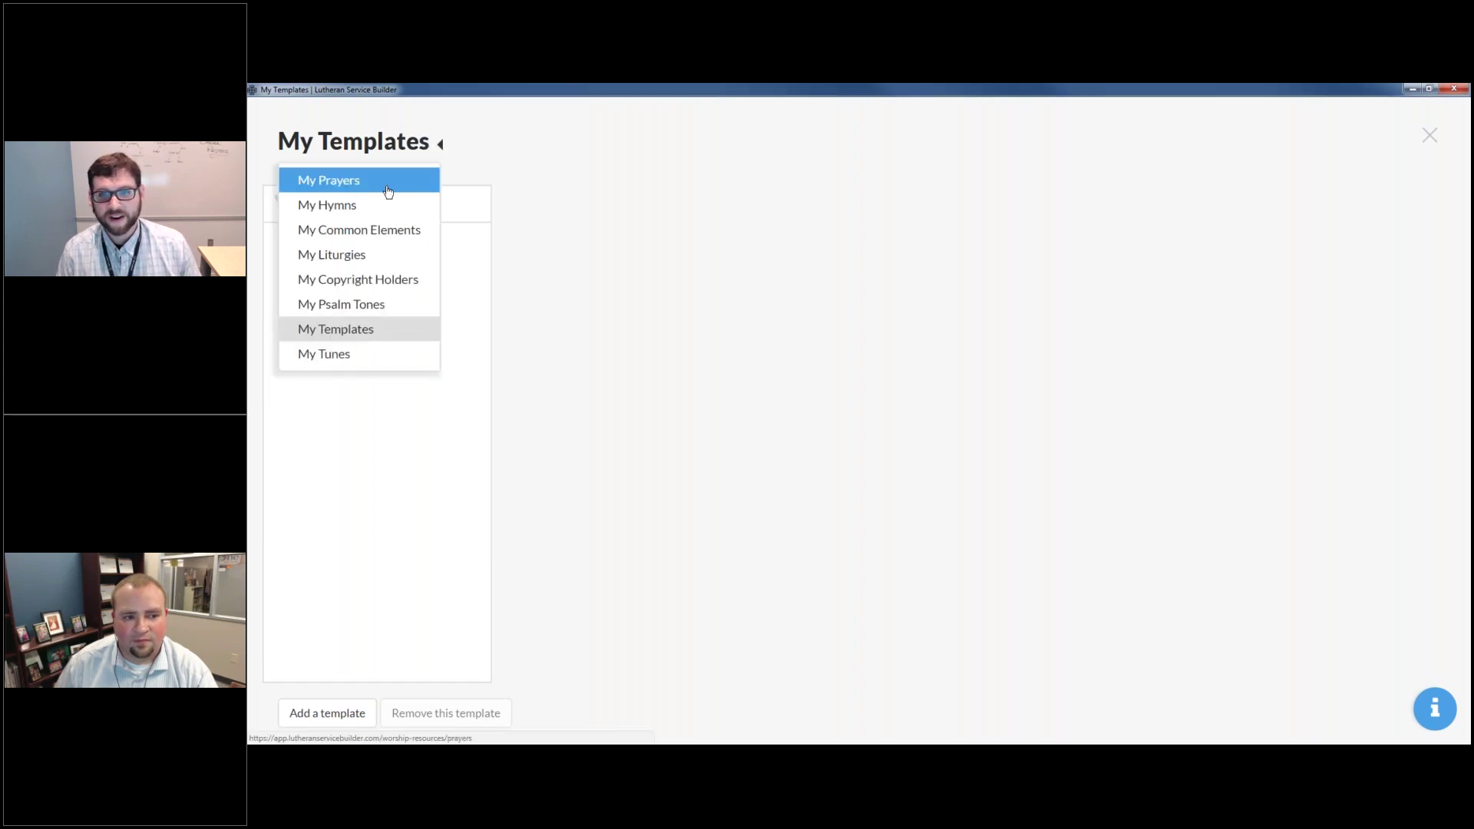
click(409, 242)
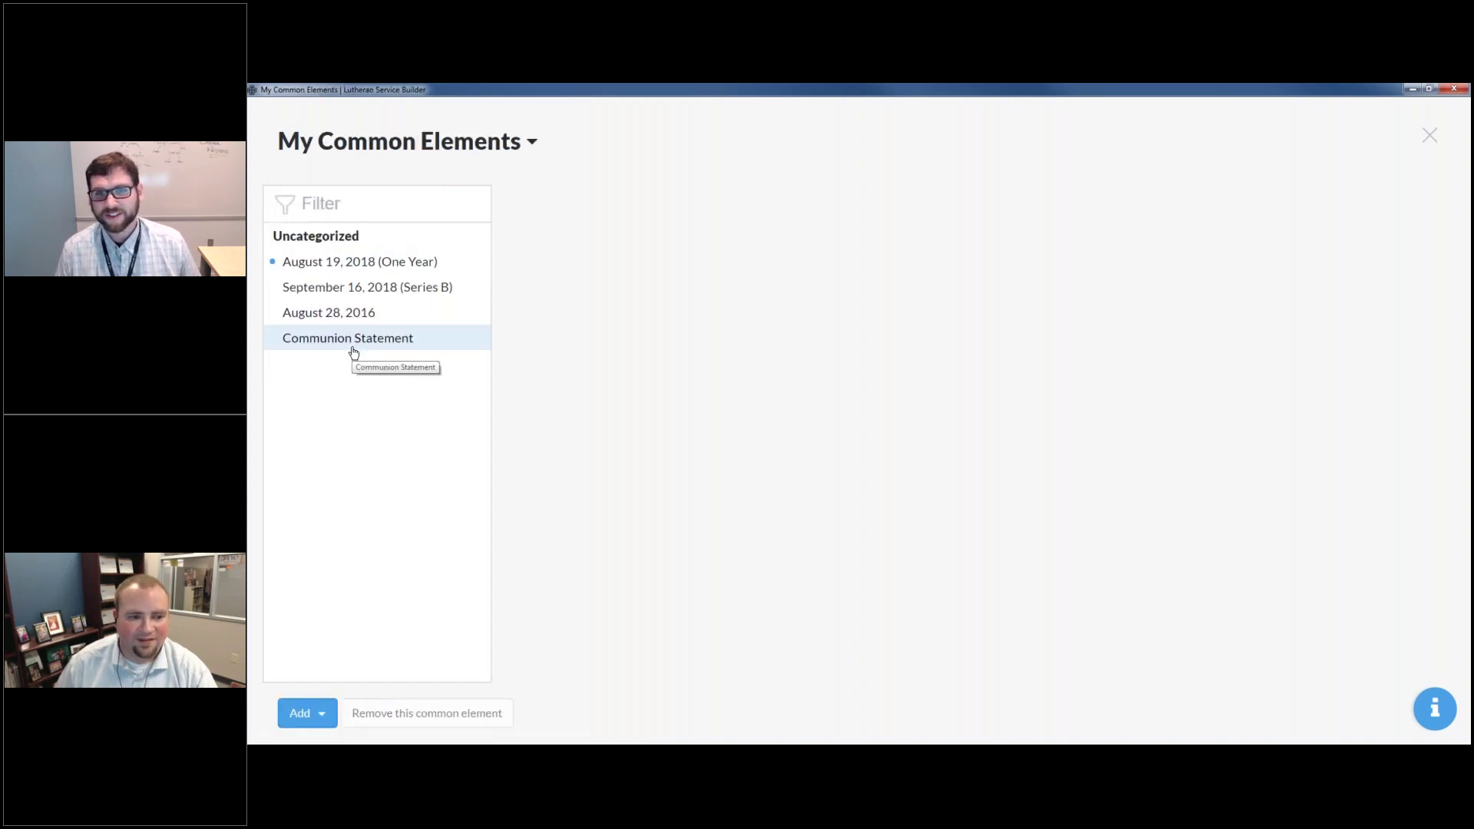
click(528, 142)
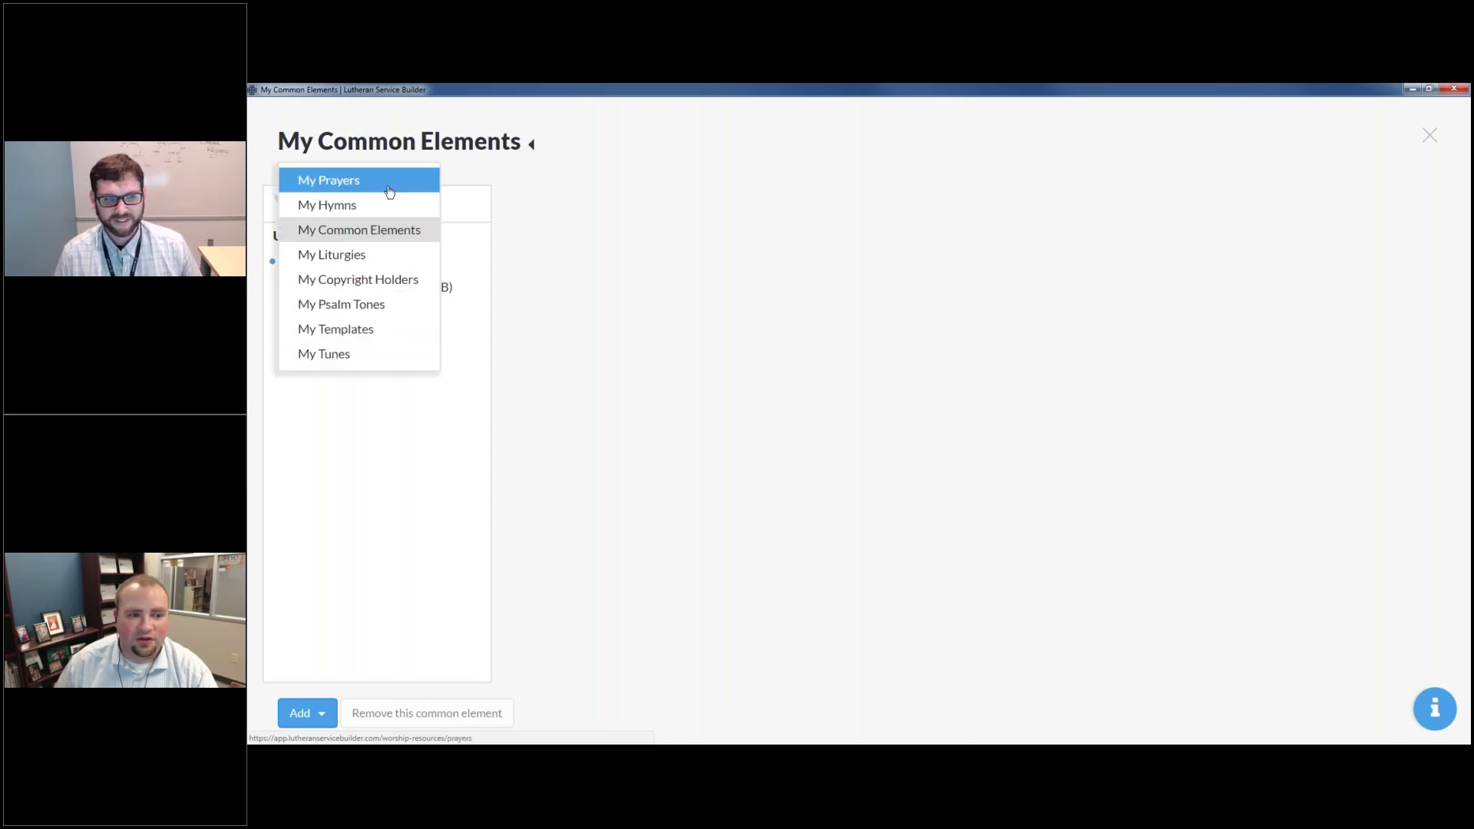
click(395, 235)
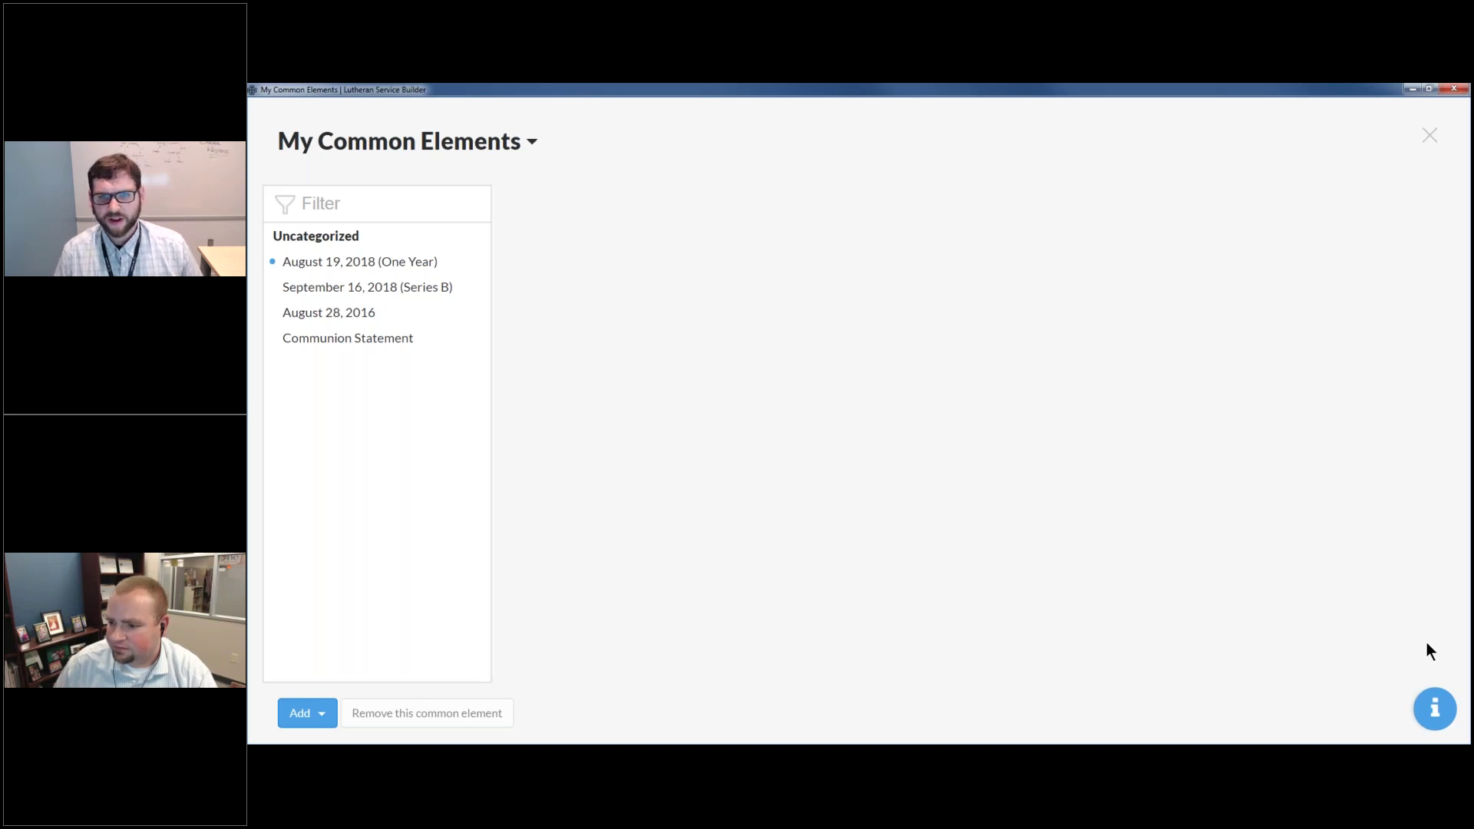
Step: Switch from Lutheran Service Builder to the presentation slide with the software support contact details
key(alt+Tab)
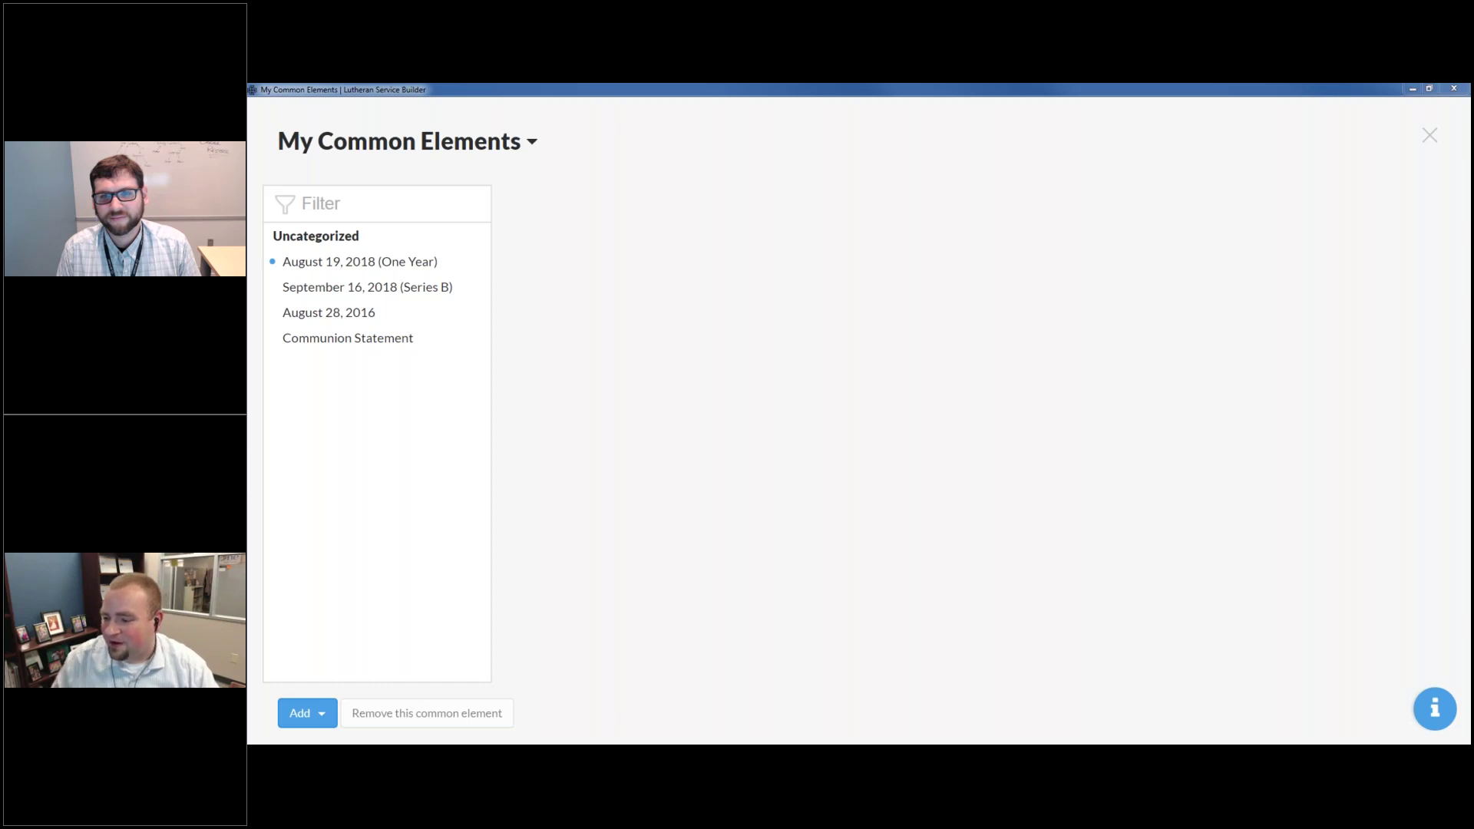
key(alt+Tab)
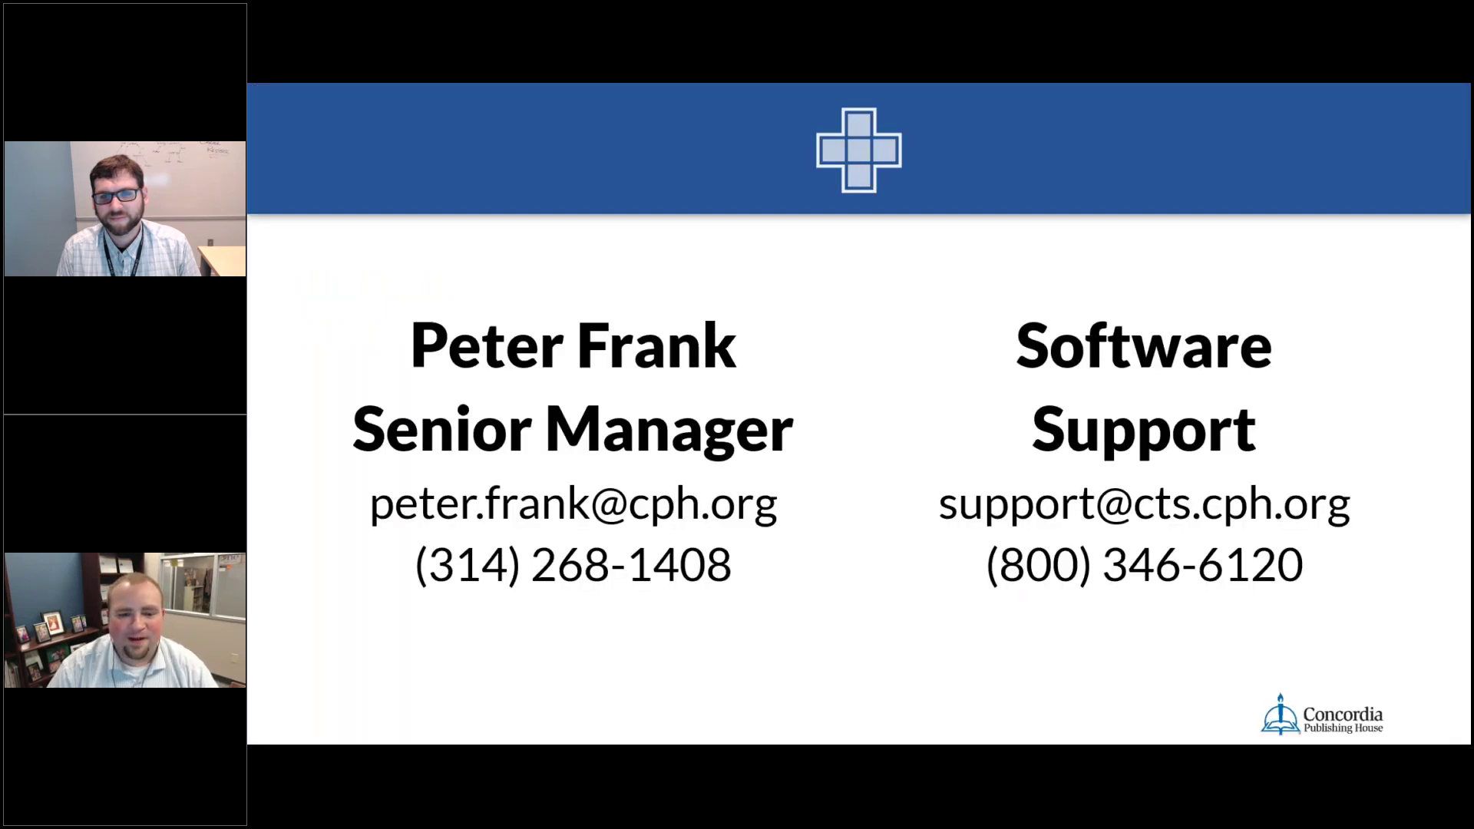